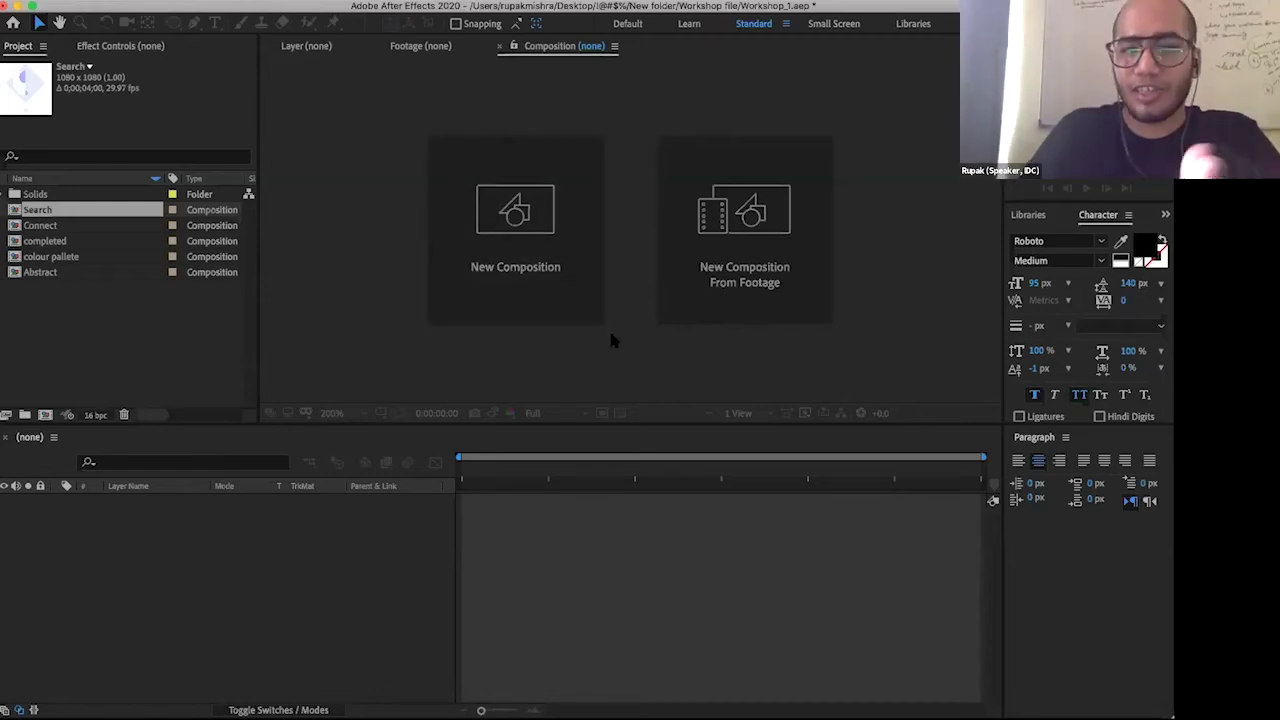
- Create a 1080 × 1080 px composition named Workshop at 30 fps, lasting 0:00:04:00, with a white background
{"action": "left_click", "coordinate": [535, 212]}
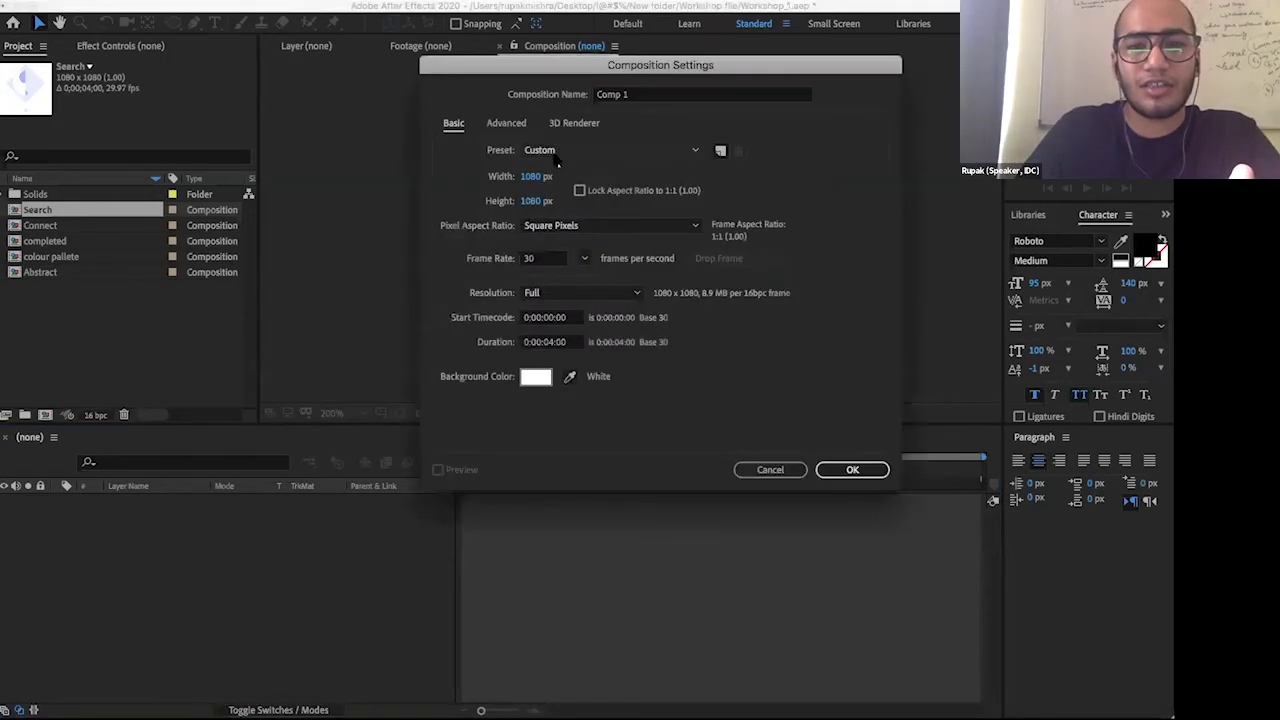
{"action": "left_click_drag", "start_coordinate": [781, 65], "coordinate": [770, 65]}
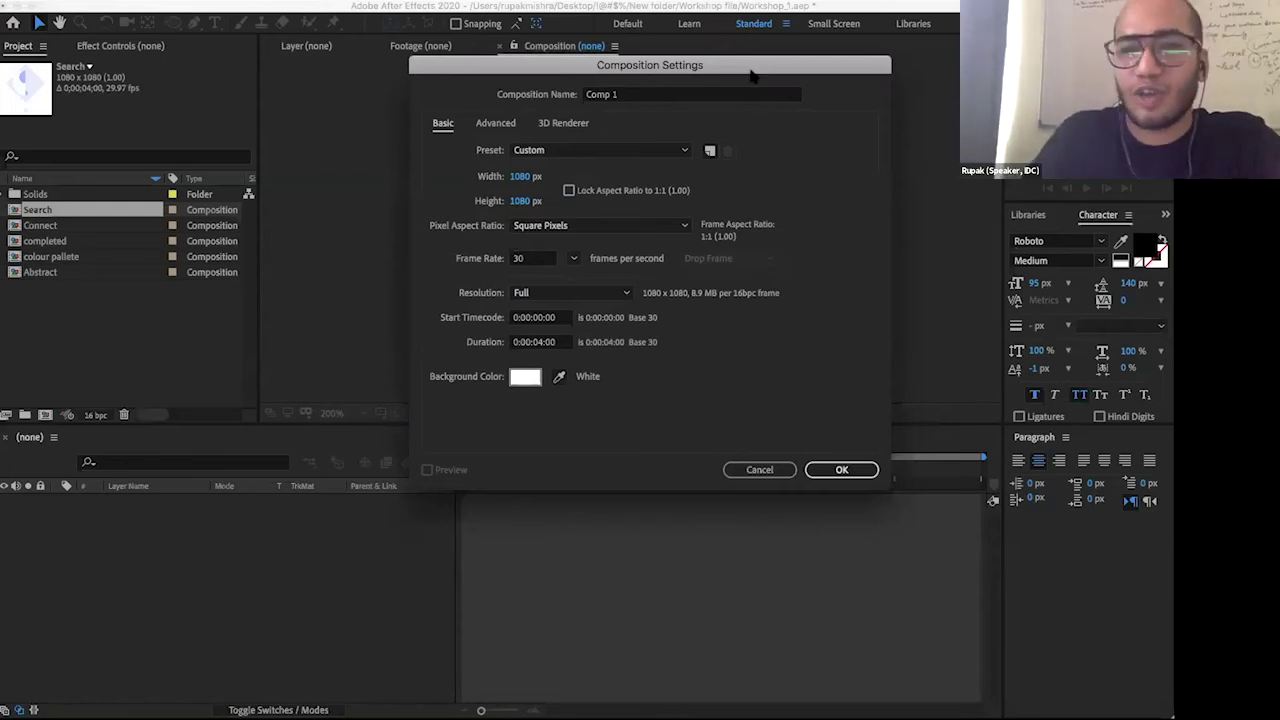
{"action": "left_click_drag", "start_coordinate": [752, 75], "coordinate": [756, 48]}
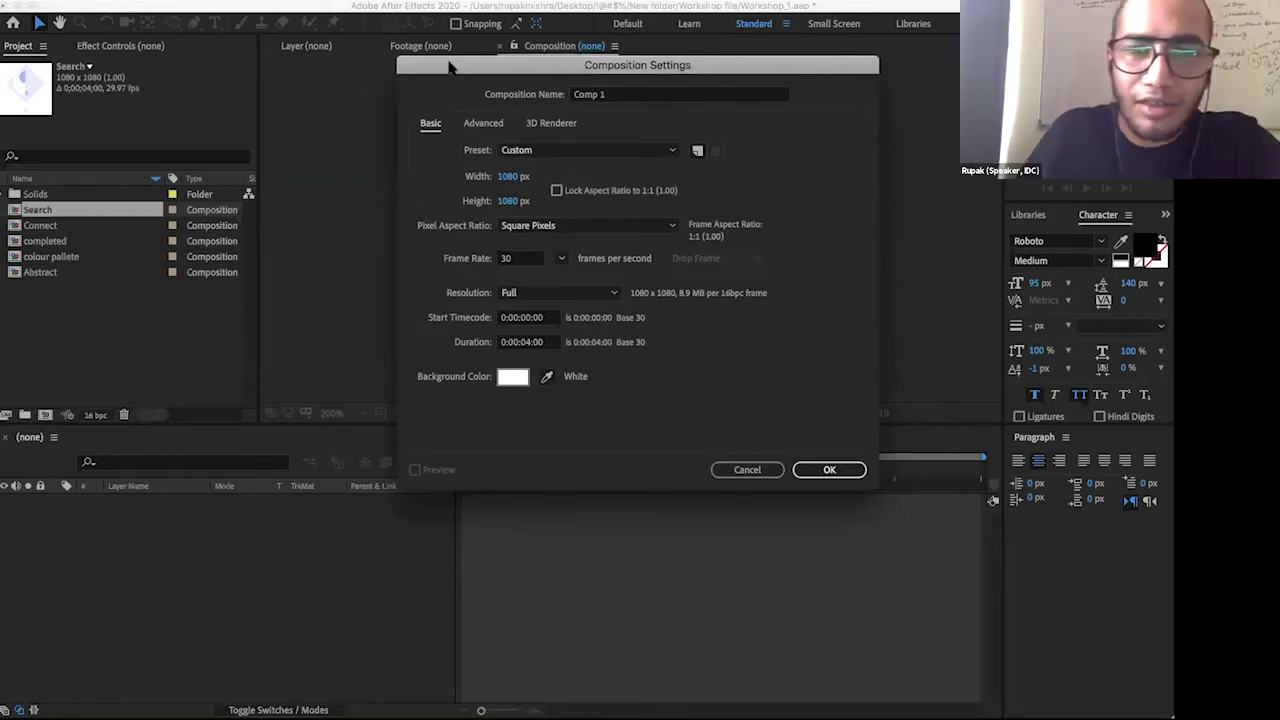
{"action": "left_click", "coordinate": [615, 95]}
{"action": "triple_click", "coordinate": [615, 95]}
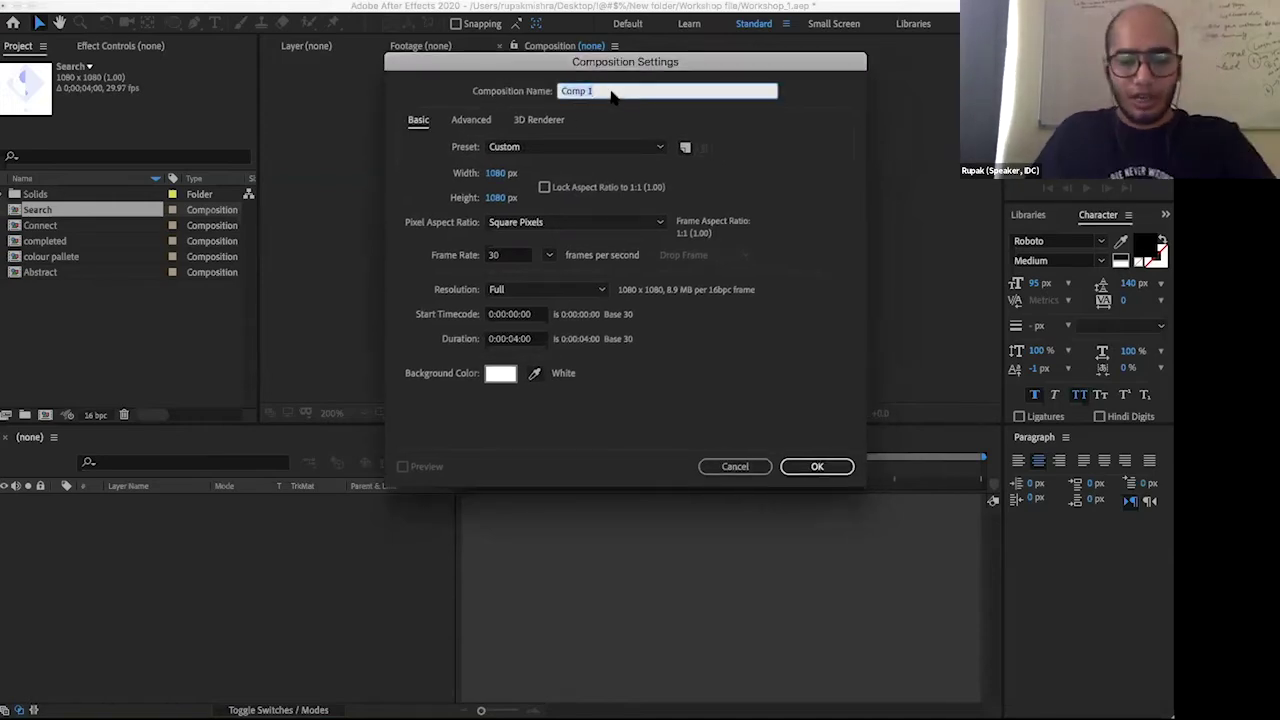
{"action": "type", "text": "Workshop"}
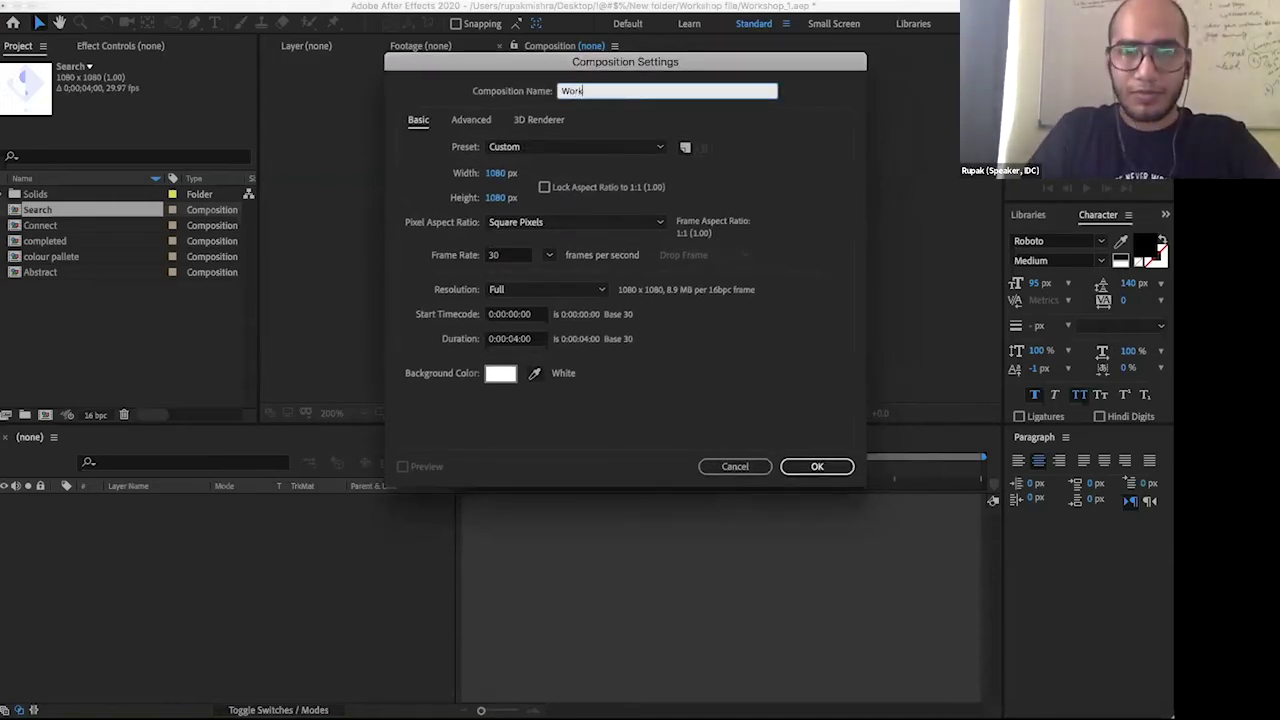
{"action": "left_click", "coordinate": [496, 172]}
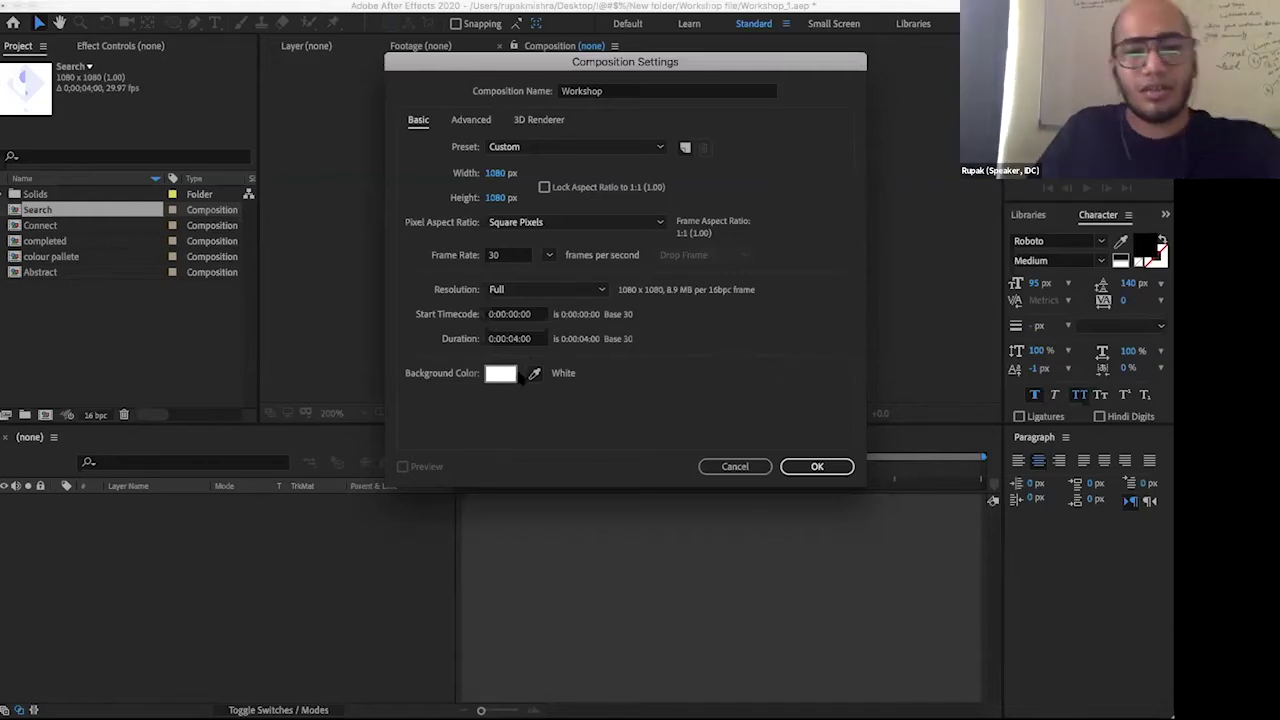
{"action": "left_click", "coordinate": [505, 374]}
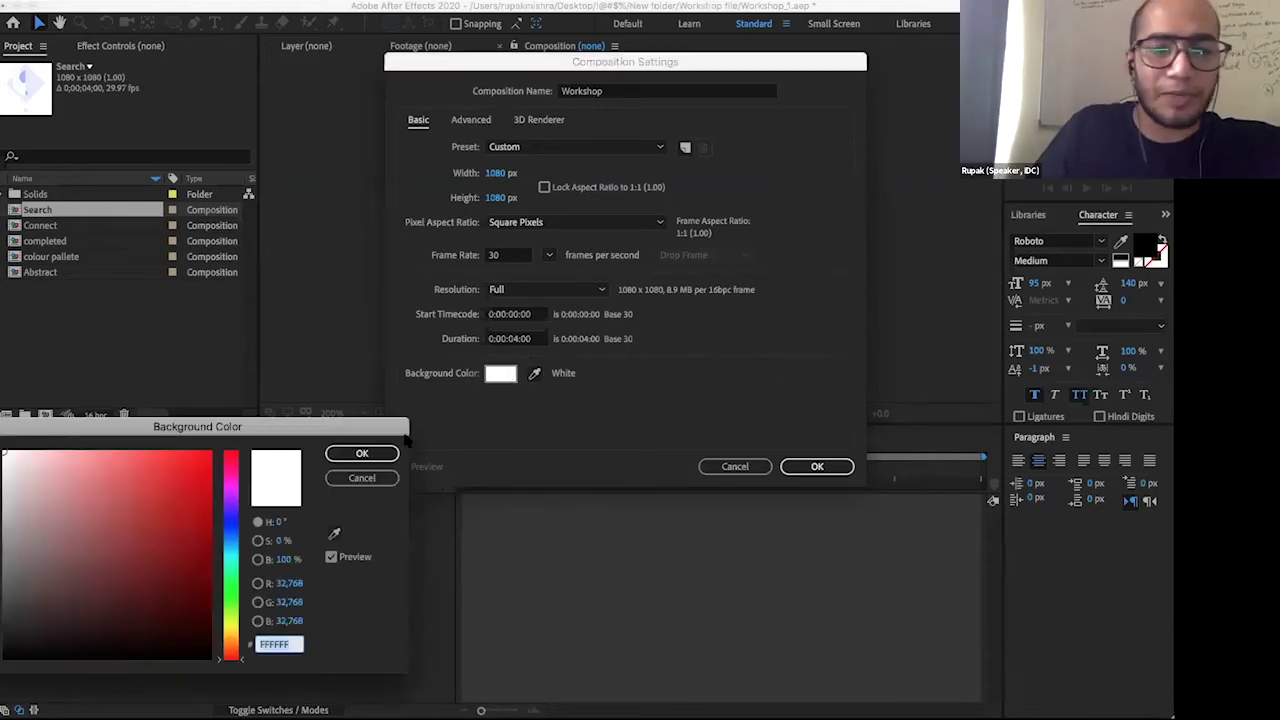
{"action": "key", "text": "Return"}
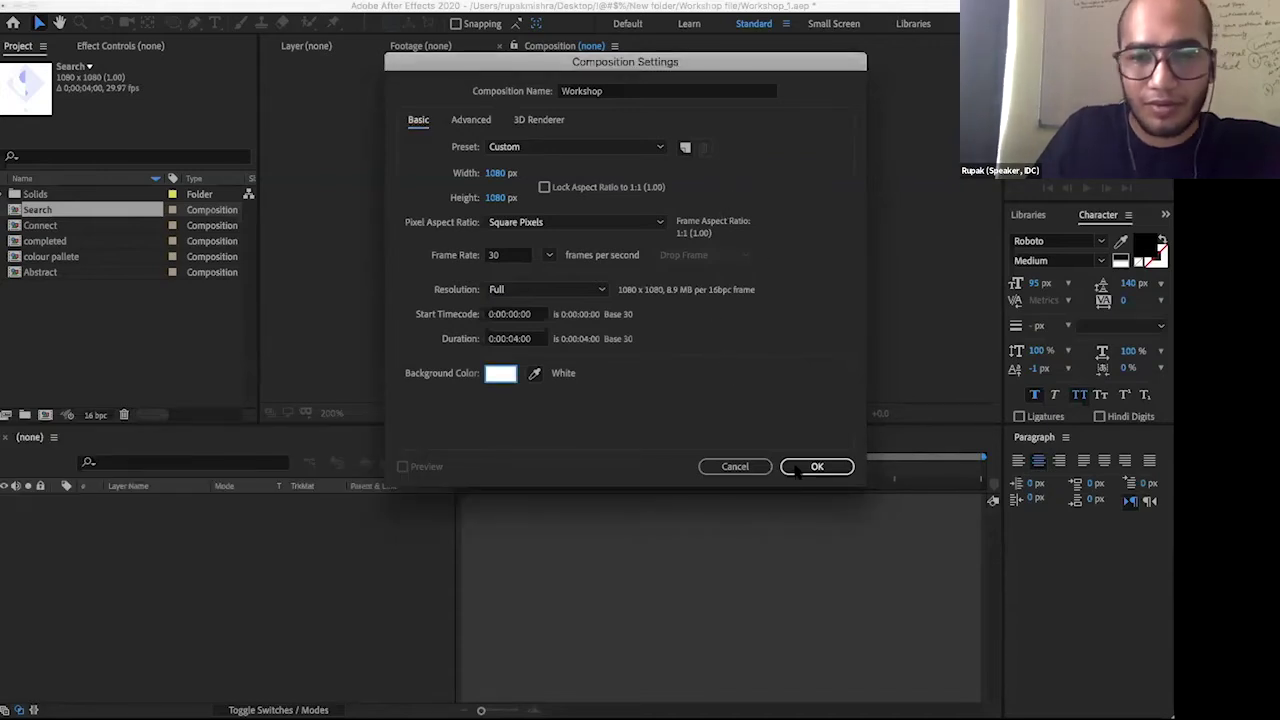
{"action": "left_click", "coordinate": [800, 470]}
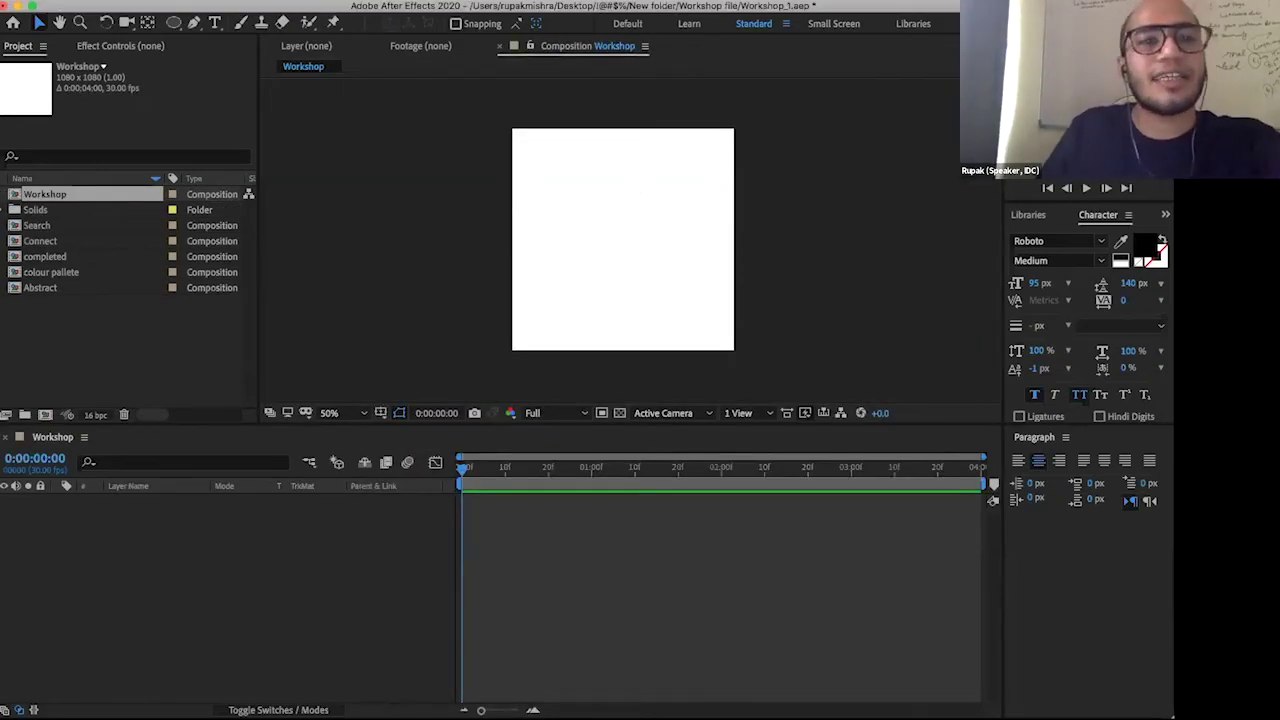
- Reopen the Workshop composition's settings to review them, and accept them without edits
{"action": "left_click", "coordinate": [230, 2]}
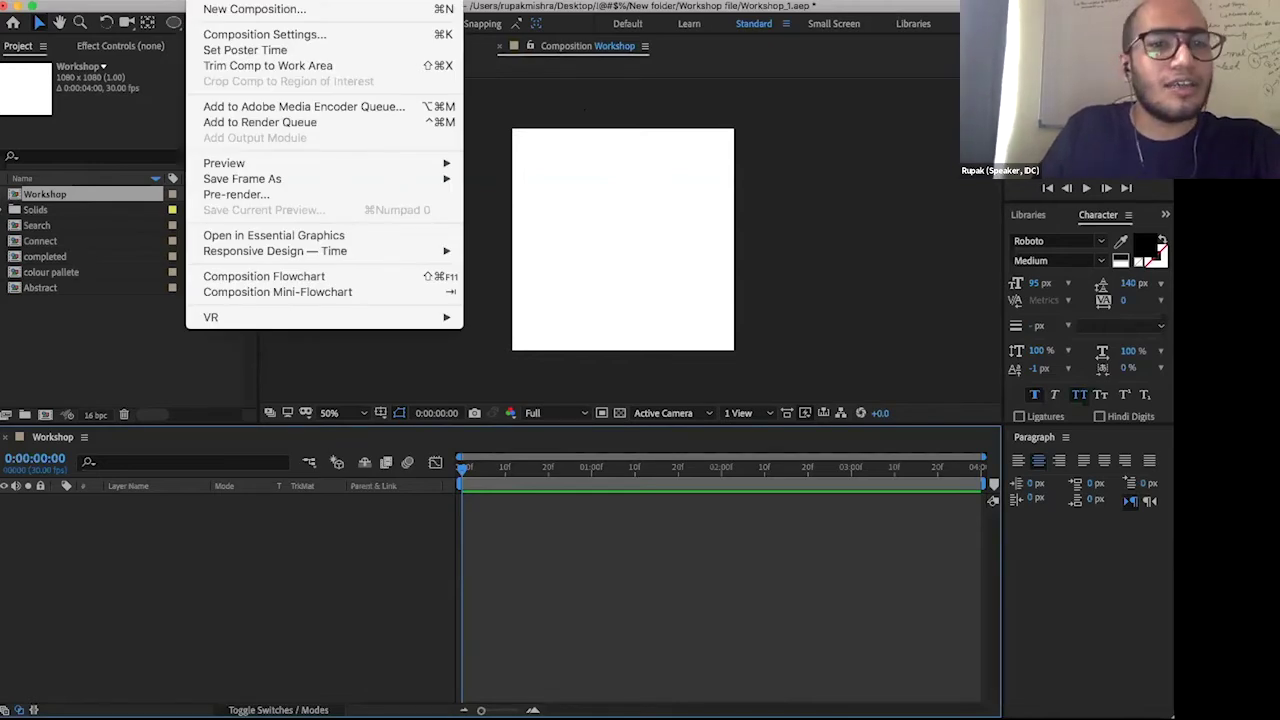
{"action": "left_click", "coordinate": [235, 35]}
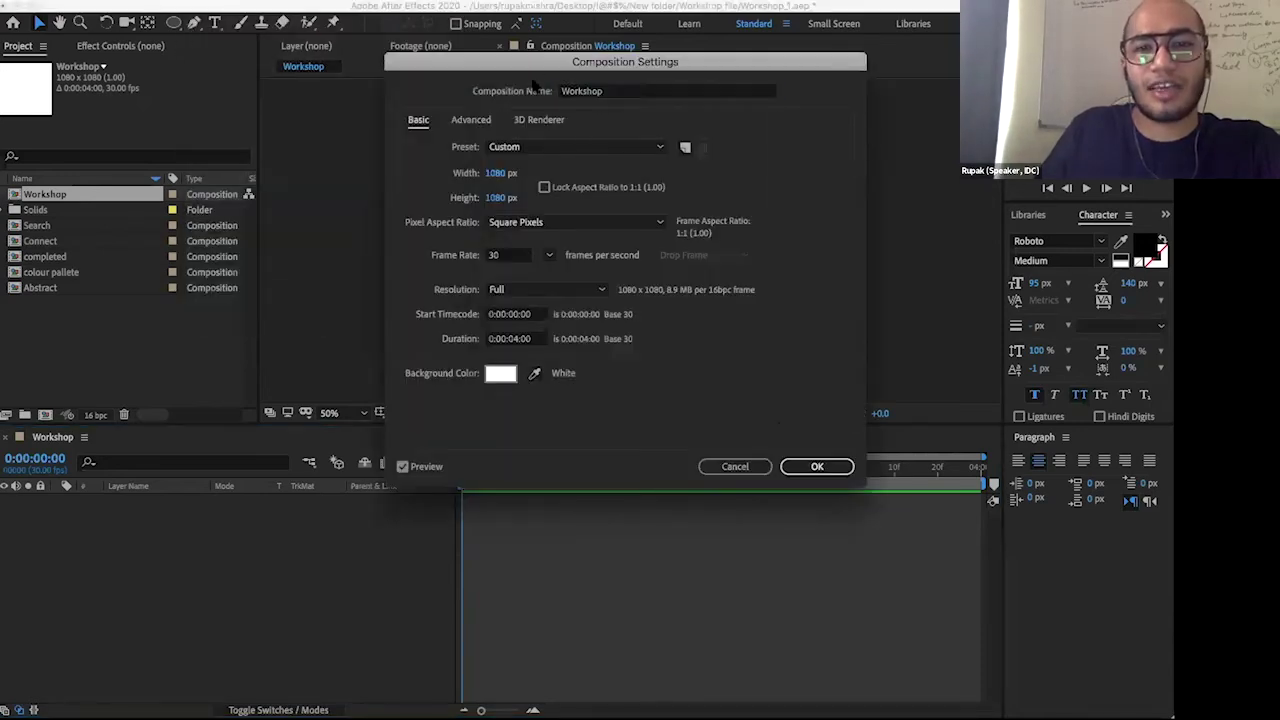
{"action": "left_click_drag", "start_coordinate": [737, 153], "coordinate": [648, 151]}
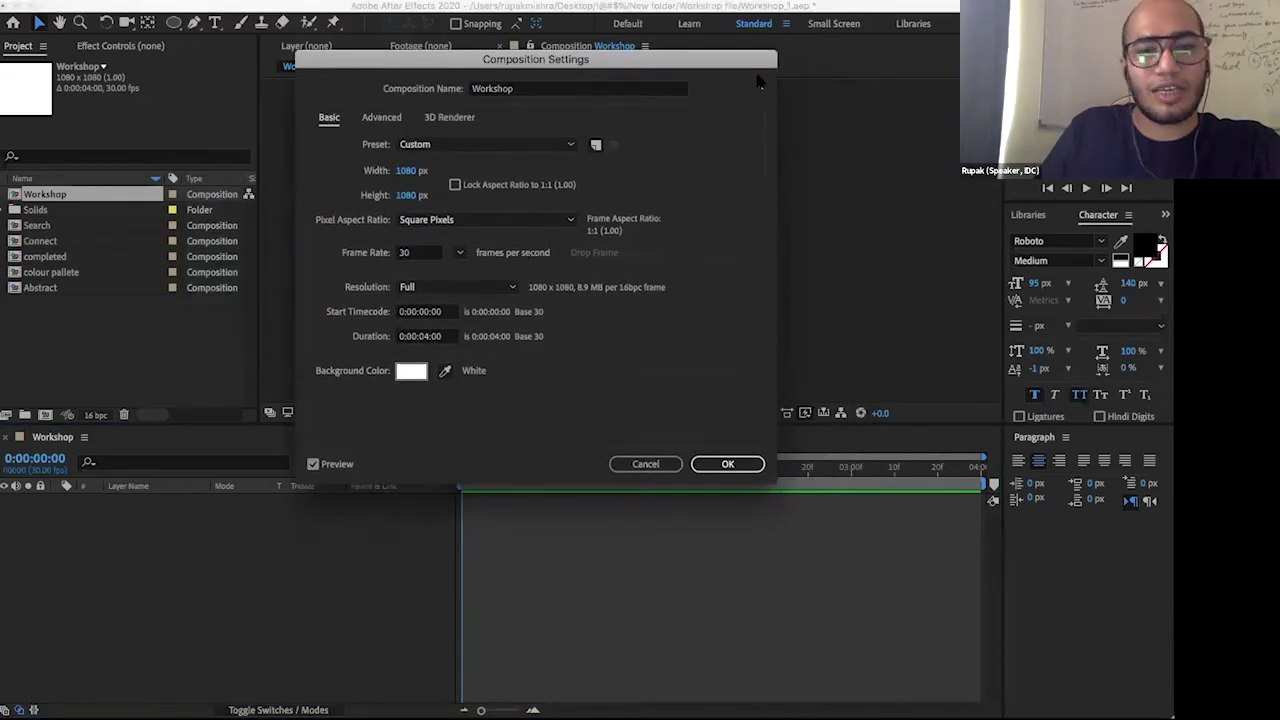
{"action": "left_click", "coordinate": [750, 464]}
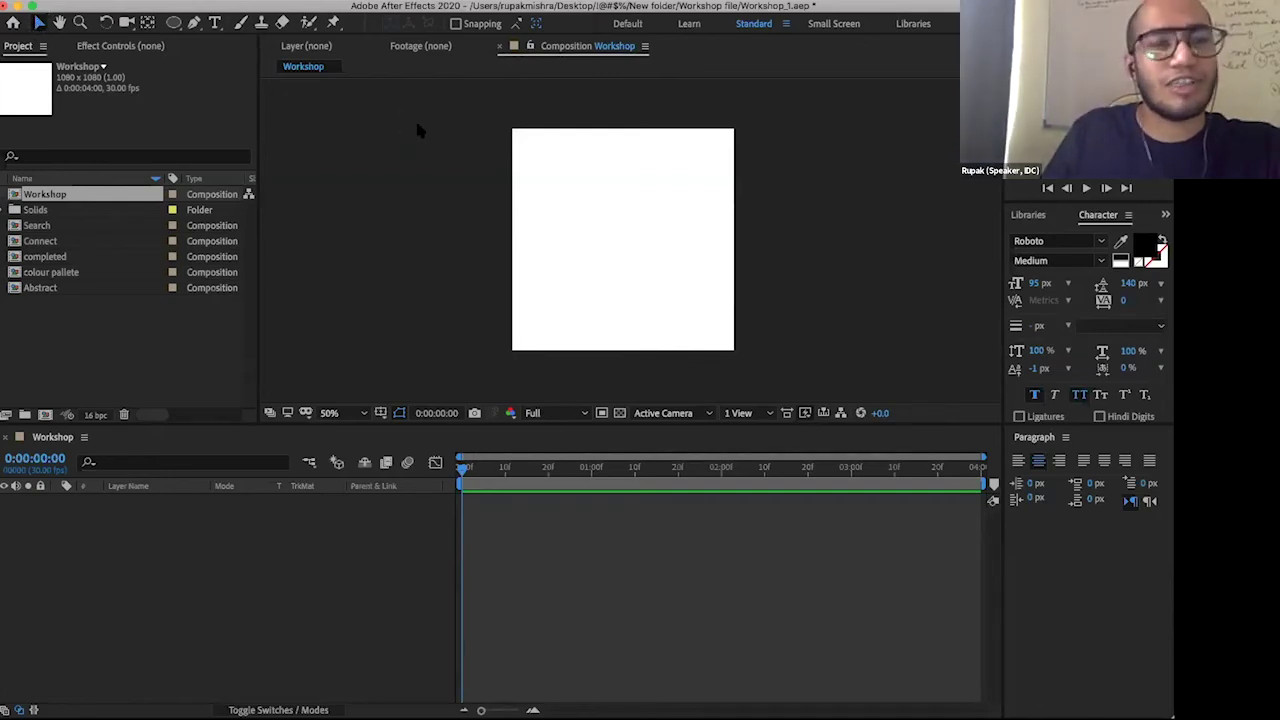
{"action": "left_click", "coordinate": [506, 278]}
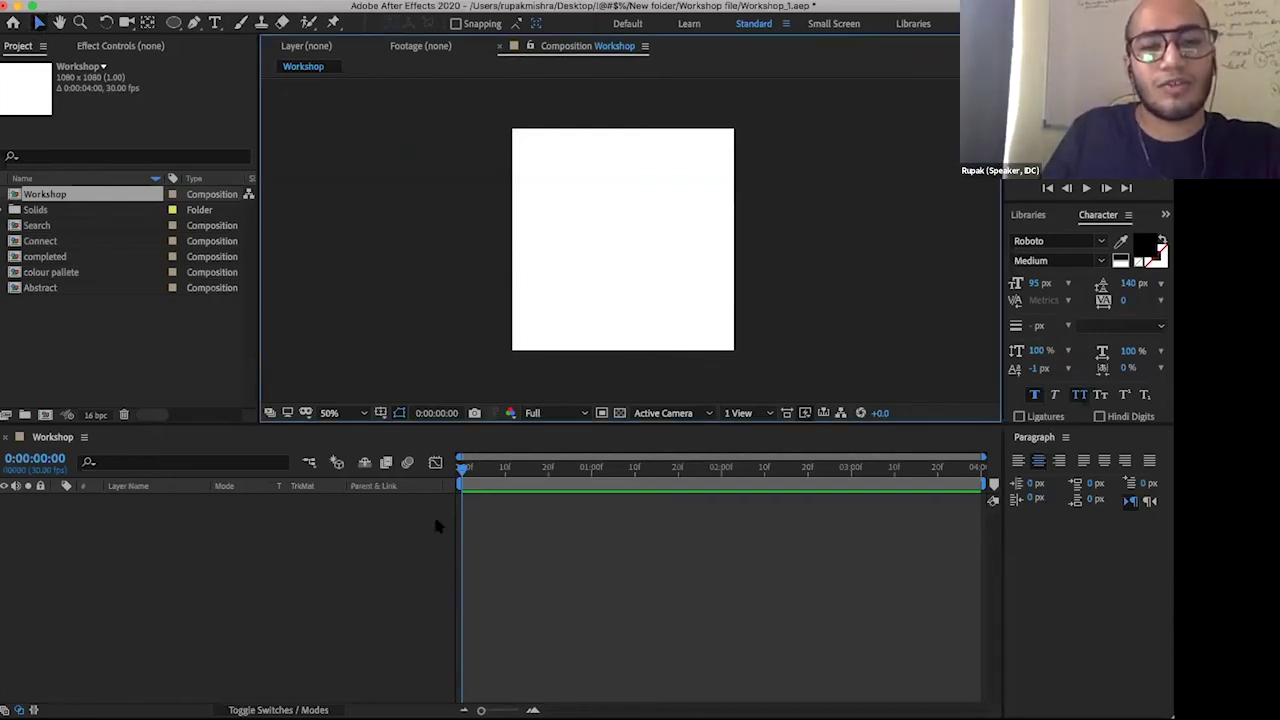
{"action": "right_click", "coordinate": [341, 508]}
{"action": "left_click", "coordinate": [564, 228]}
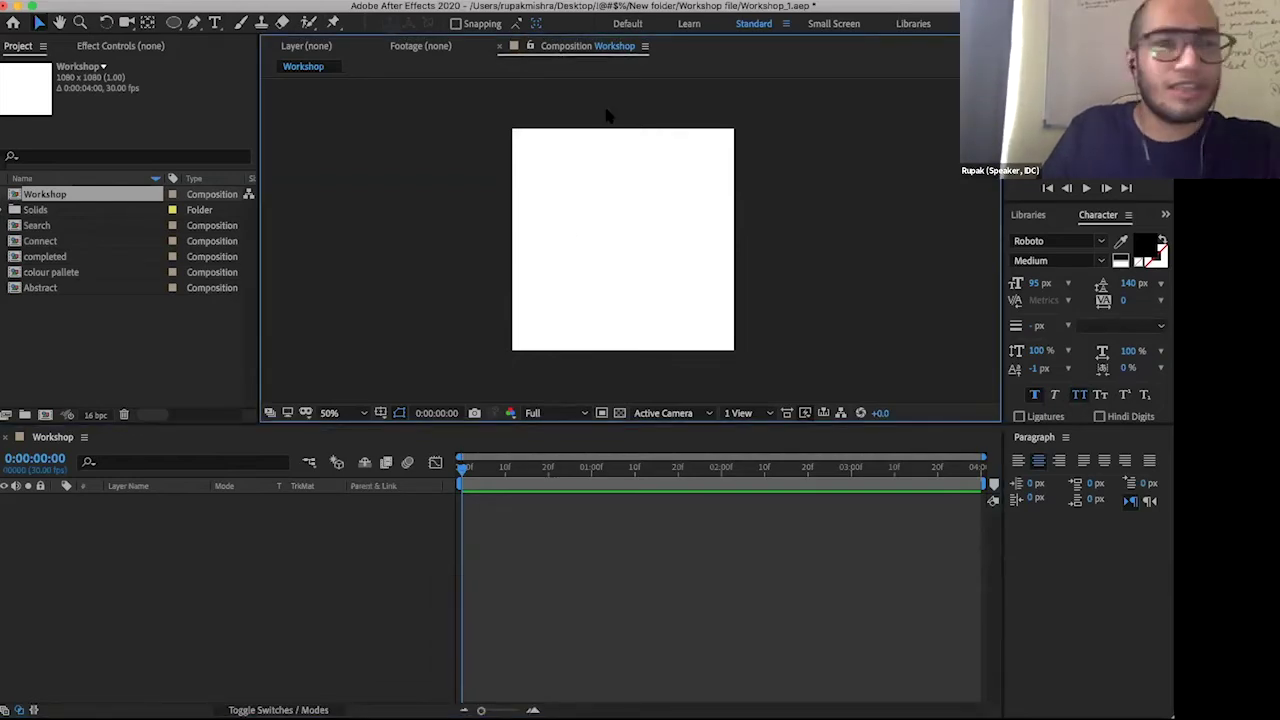
- Zoom the composition view to 66.7% and pan the canvas around with the Hand tool
{"action": "left_click", "coordinate": [59, 22]}
{"action": "key", "text": "period"}
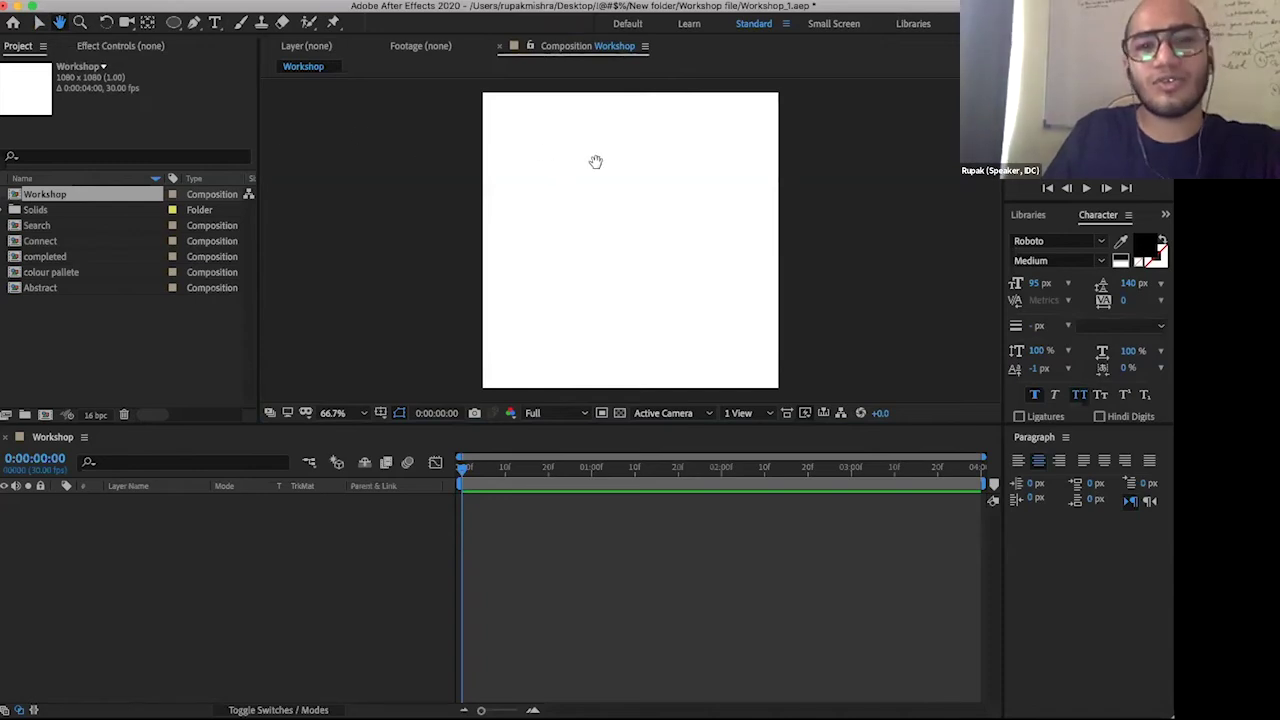
{"action": "left_click_drag", "start_coordinate": [330, 181], "coordinate": [560, 151]}
{"action": "left_click_drag", "start_coordinate": [517, 194], "coordinate": [594, 123]}
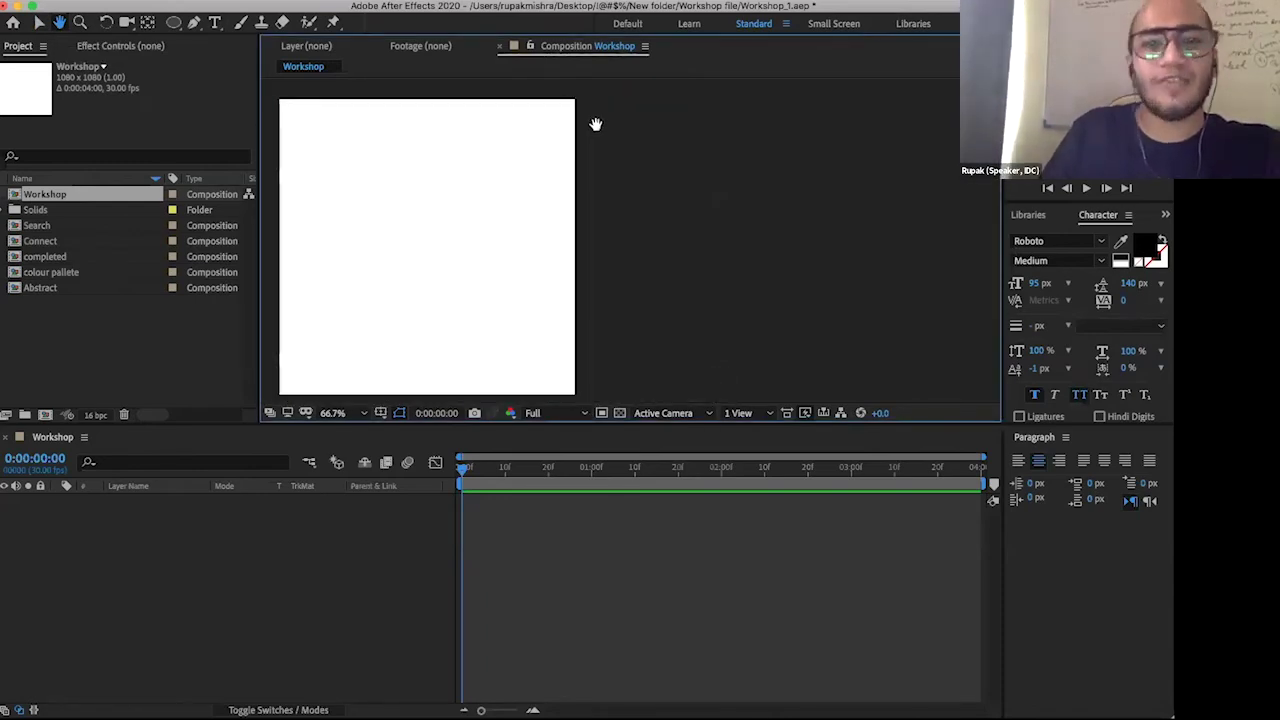
{"action": "left_click_drag", "start_coordinate": [523, 151], "coordinate": [571, 146]}
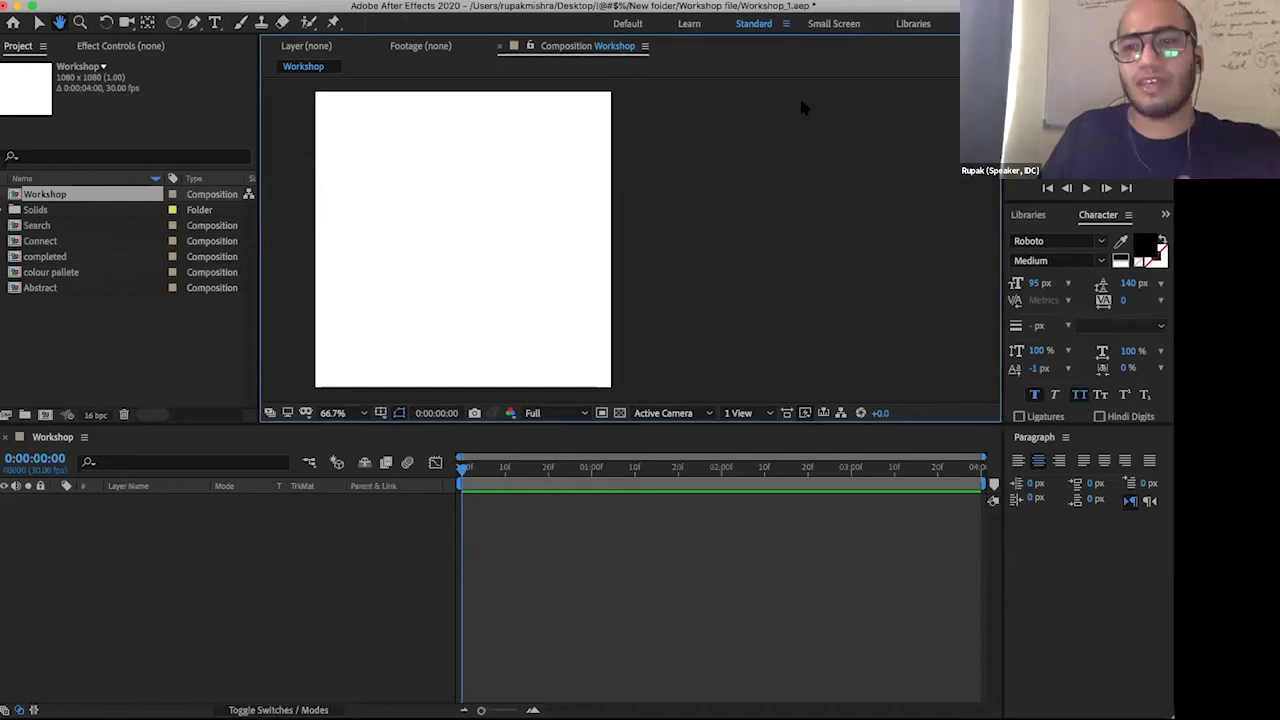
{"action": "left_click_drag", "start_coordinate": [526, 164], "coordinate": [523, 166]}
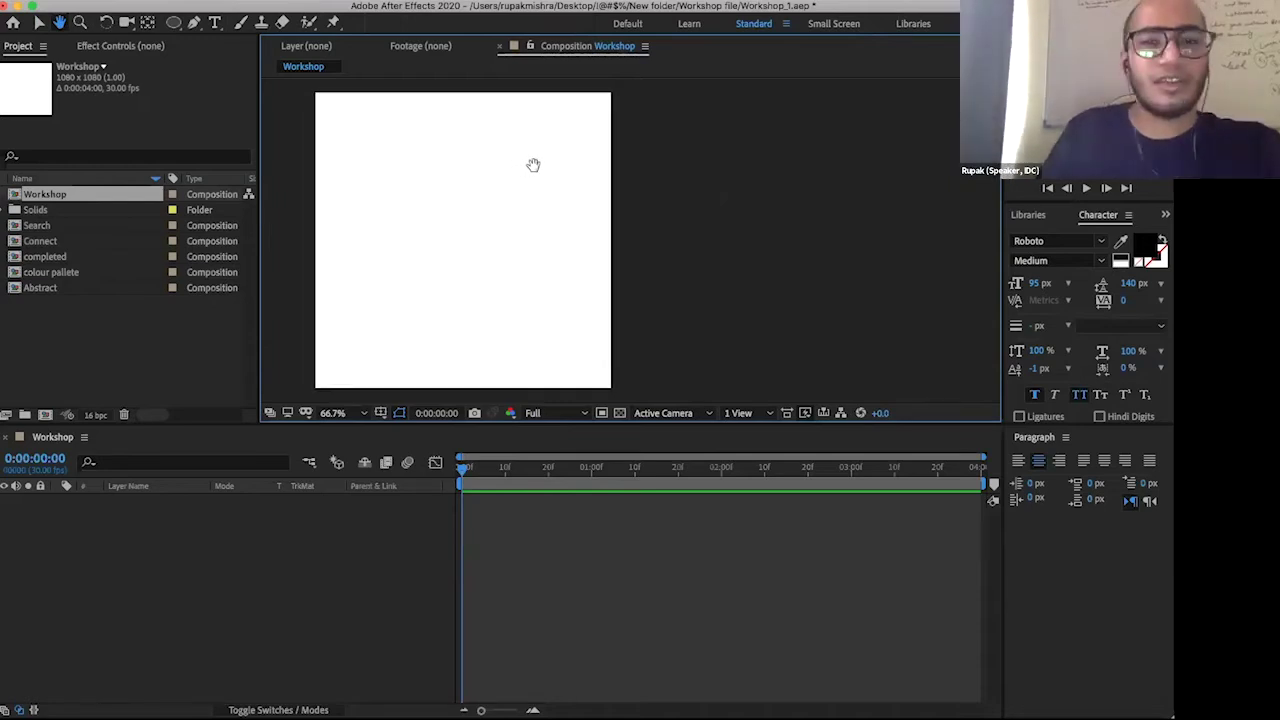
- Draw several small green rectangles running diagonally down the canvas with the Rectangle tool
{"action": "left_click", "coordinate": [174, 23]}
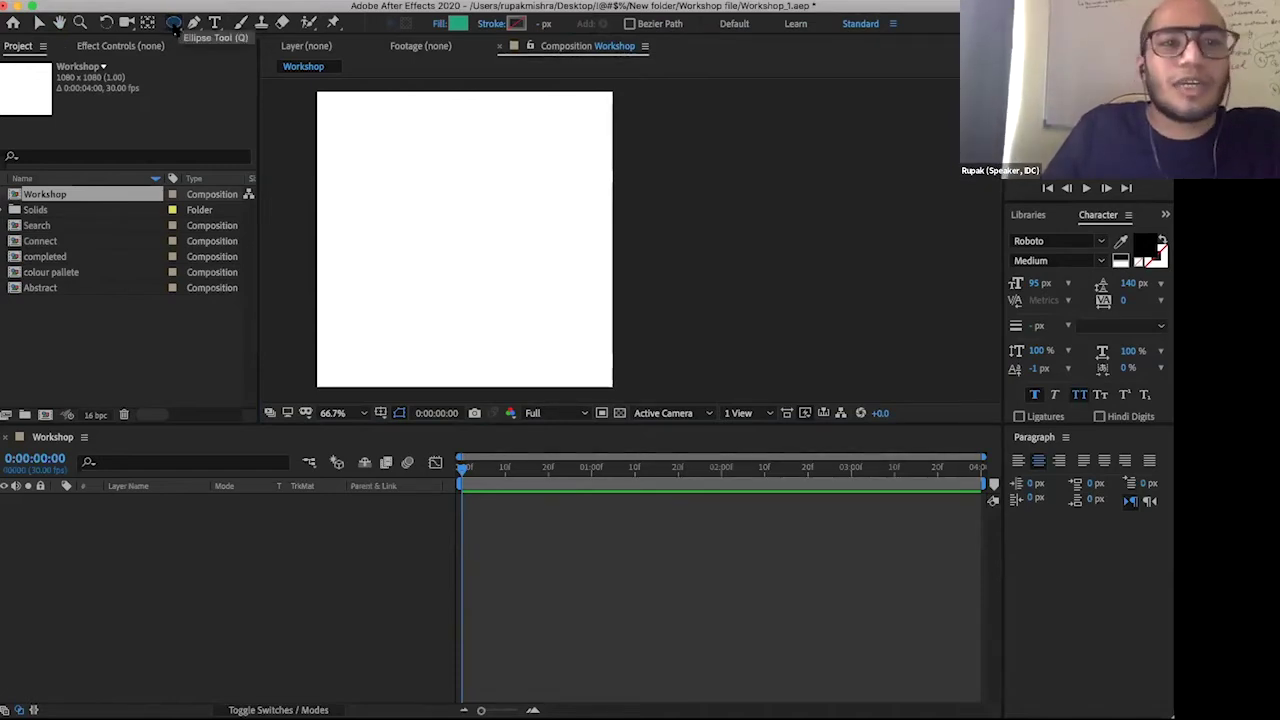
{"action": "left_click", "coordinate": [175, 24]}
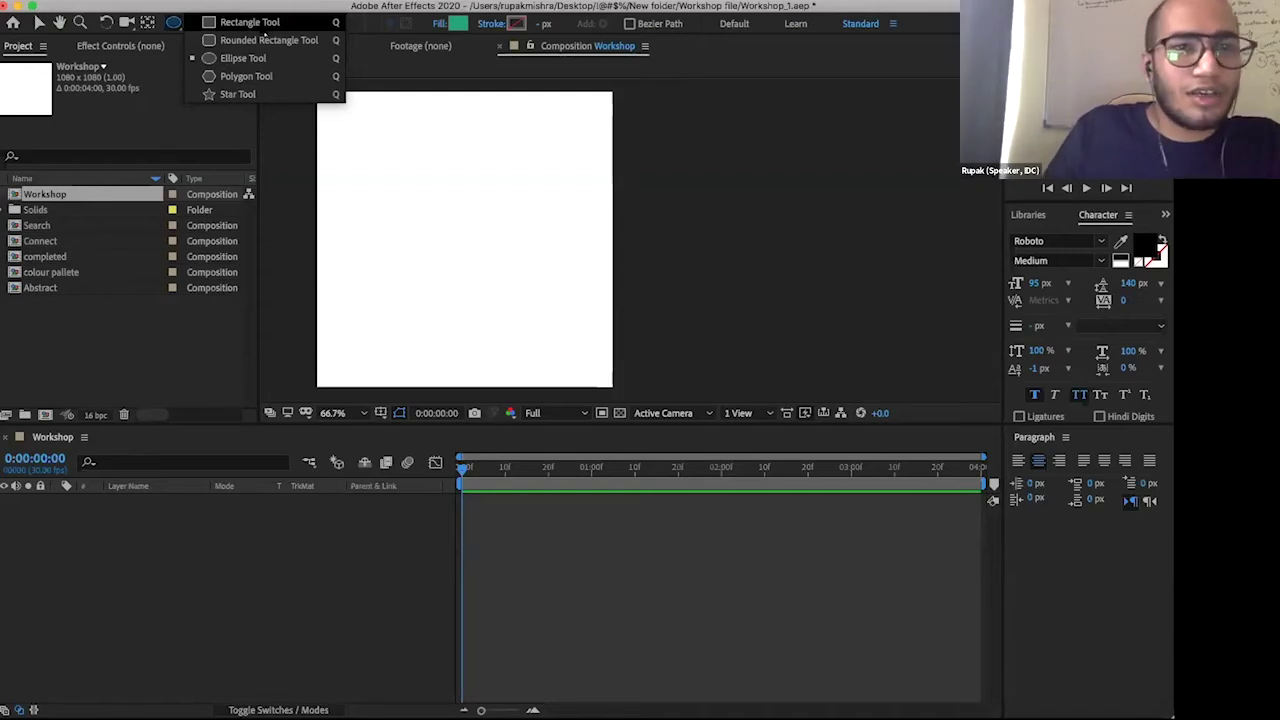
{"action": "left_click", "coordinate": [262, 26]}
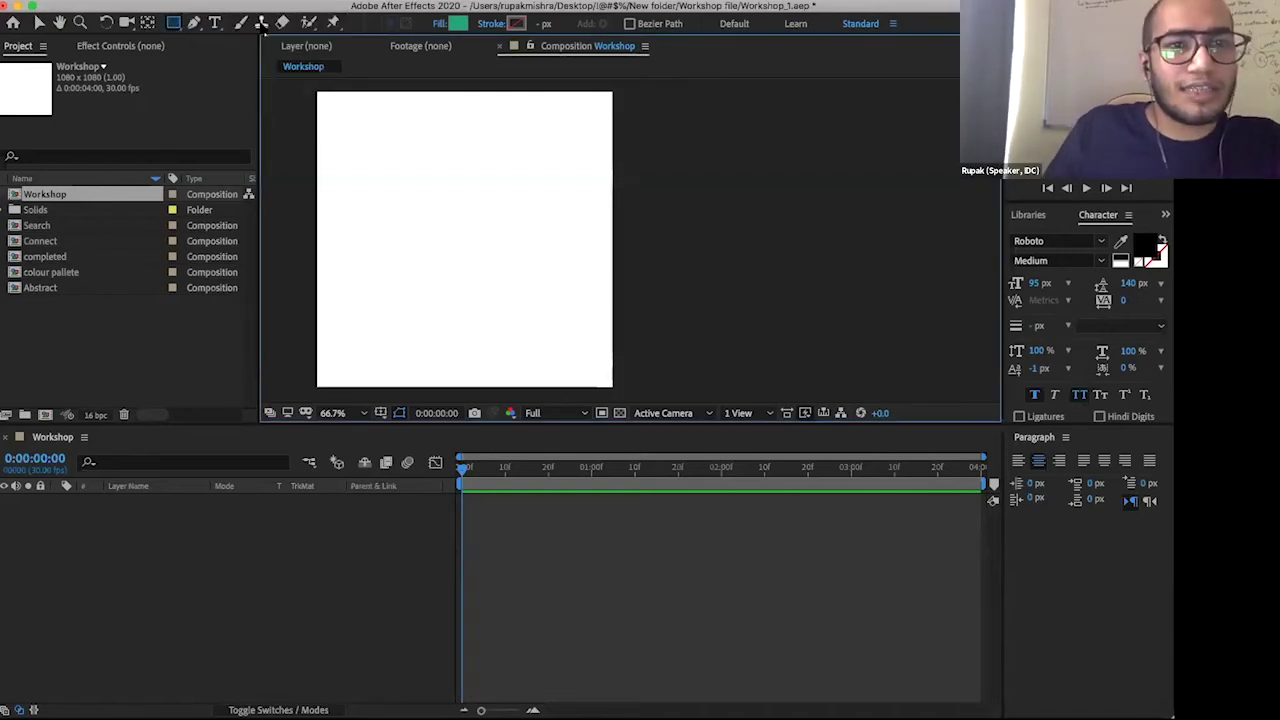
{"action": "left_click_drag", "start_coordinate": [380, 166], "coordinate": [458, 238]}
{"action": "key", "text": "super+shift+z"}
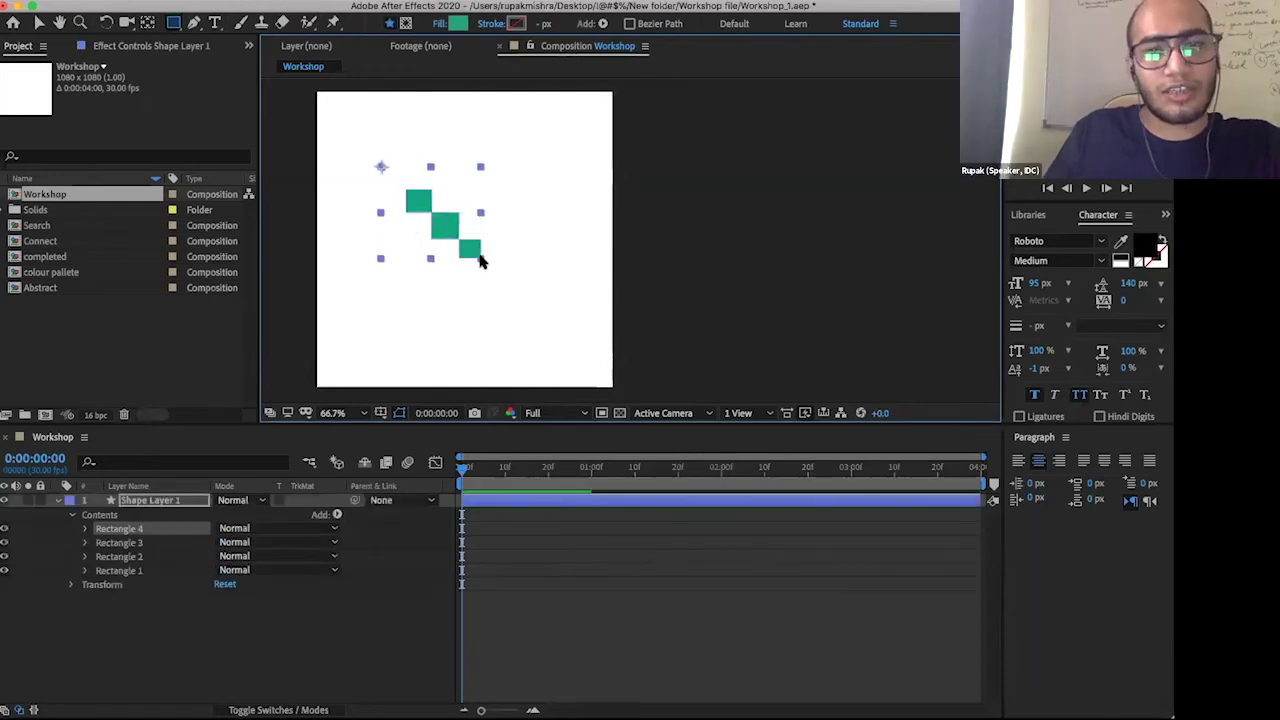
- Undo all the small test rectangles until the canvas is empty
{"action": "key", "text": "super+z"}
{"action": "key", "text": "super+z"}
{"action": "key", "text": "super+z"}
{"action": "key", "text": "super+z"}
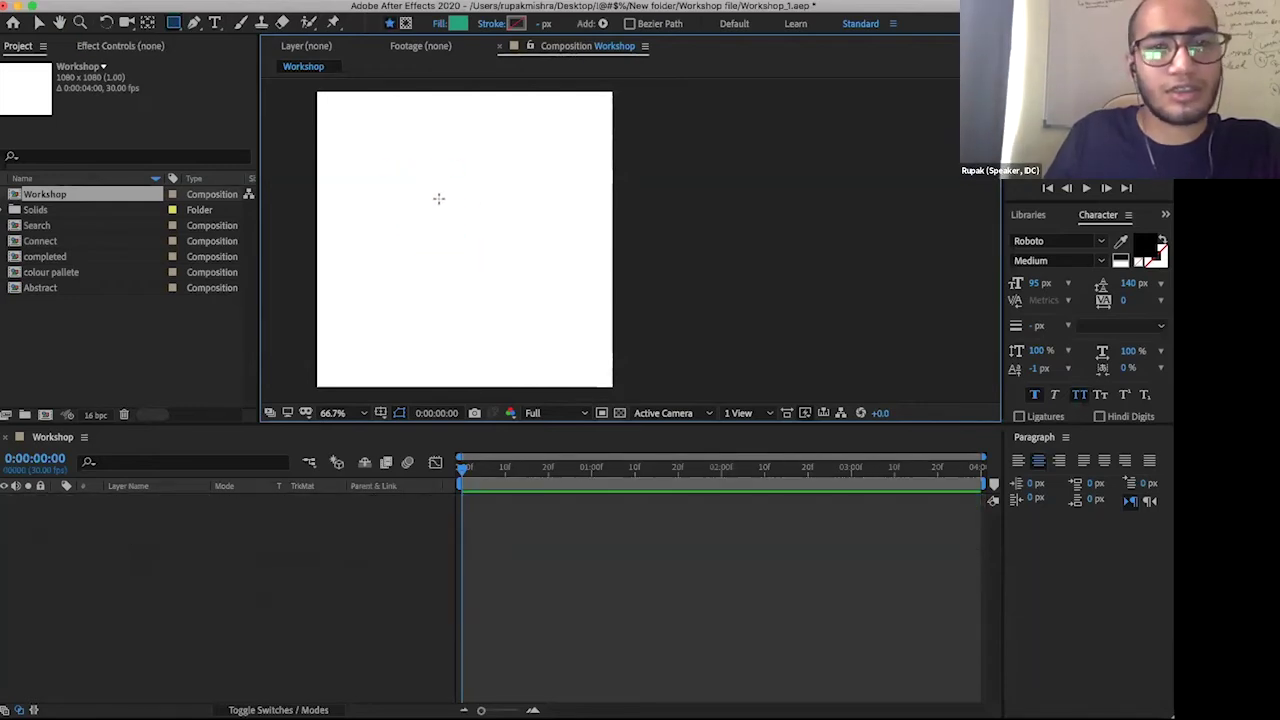
- Draw a single green rectangle in the upper middle area of the white canvas and deselect it
{"action": "key", "text": "super+shift+z"}
{"action": "key", "text": "super+shift+z"}
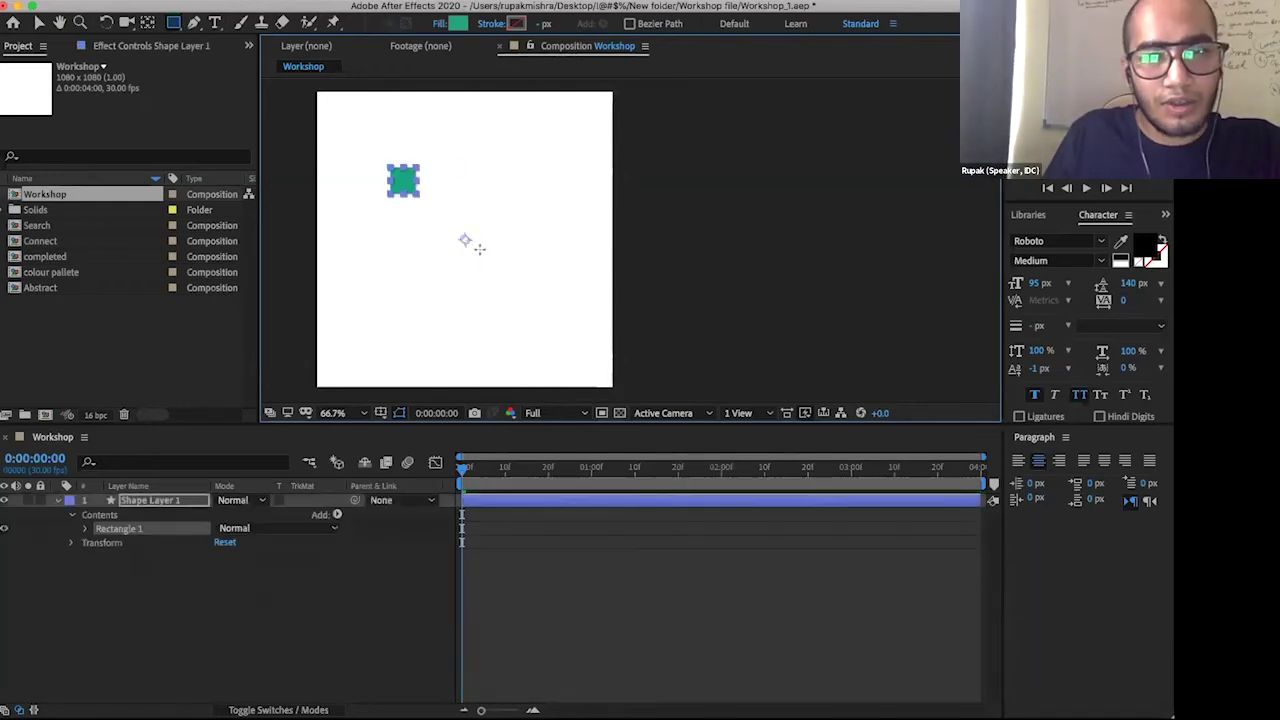
{"action": "left_click", "coordinate": [338, 618]}
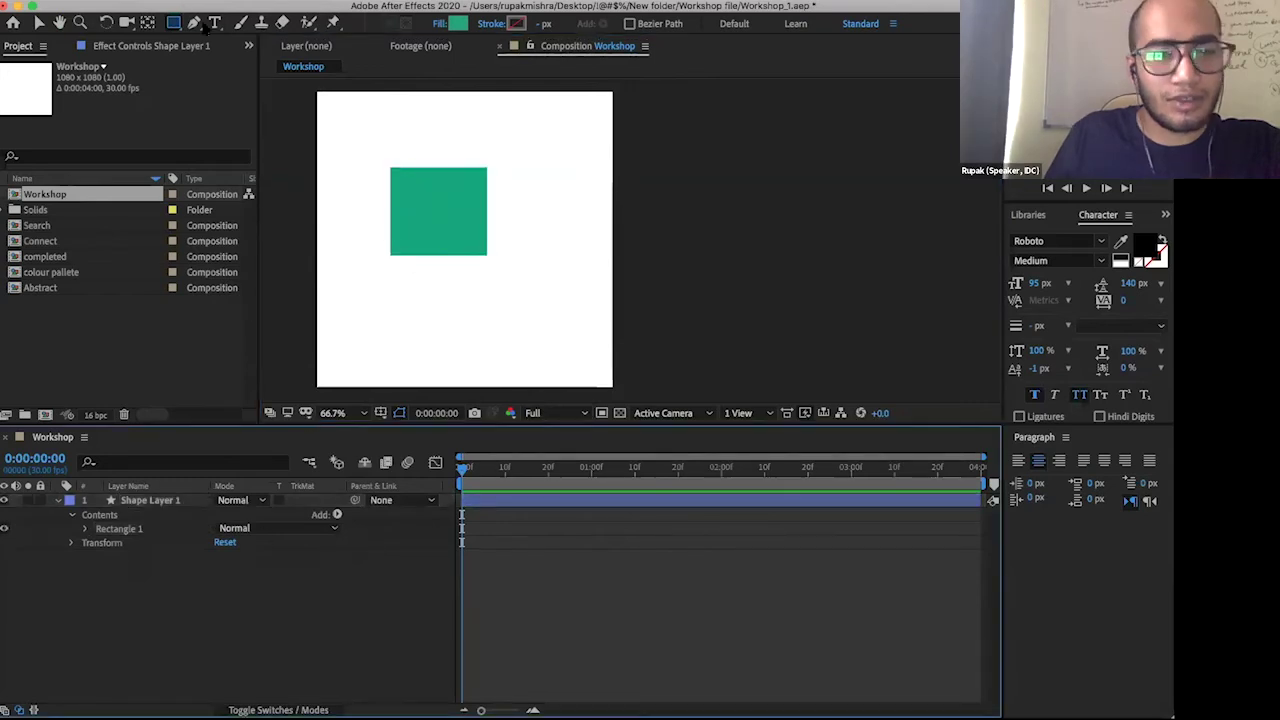
{"action": "left_click", "coordinate": [195, 23]}
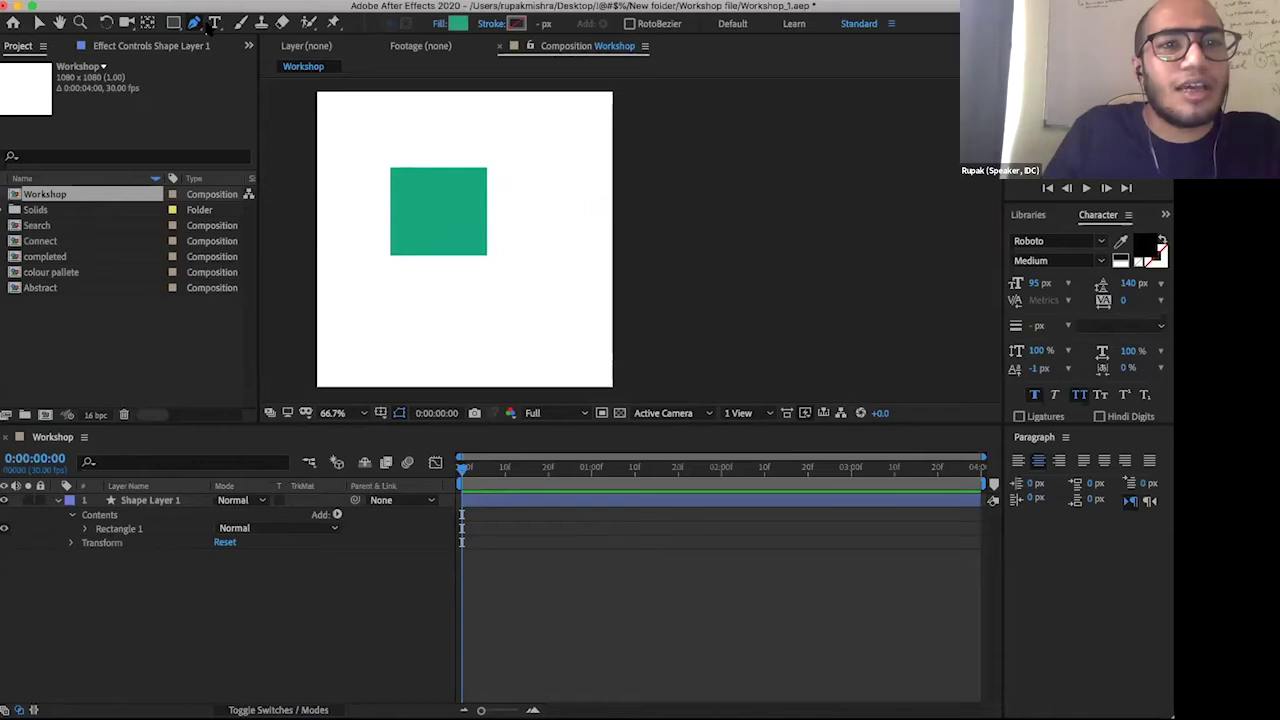
{"action": "left_click", "coordinate": [214, 22]}
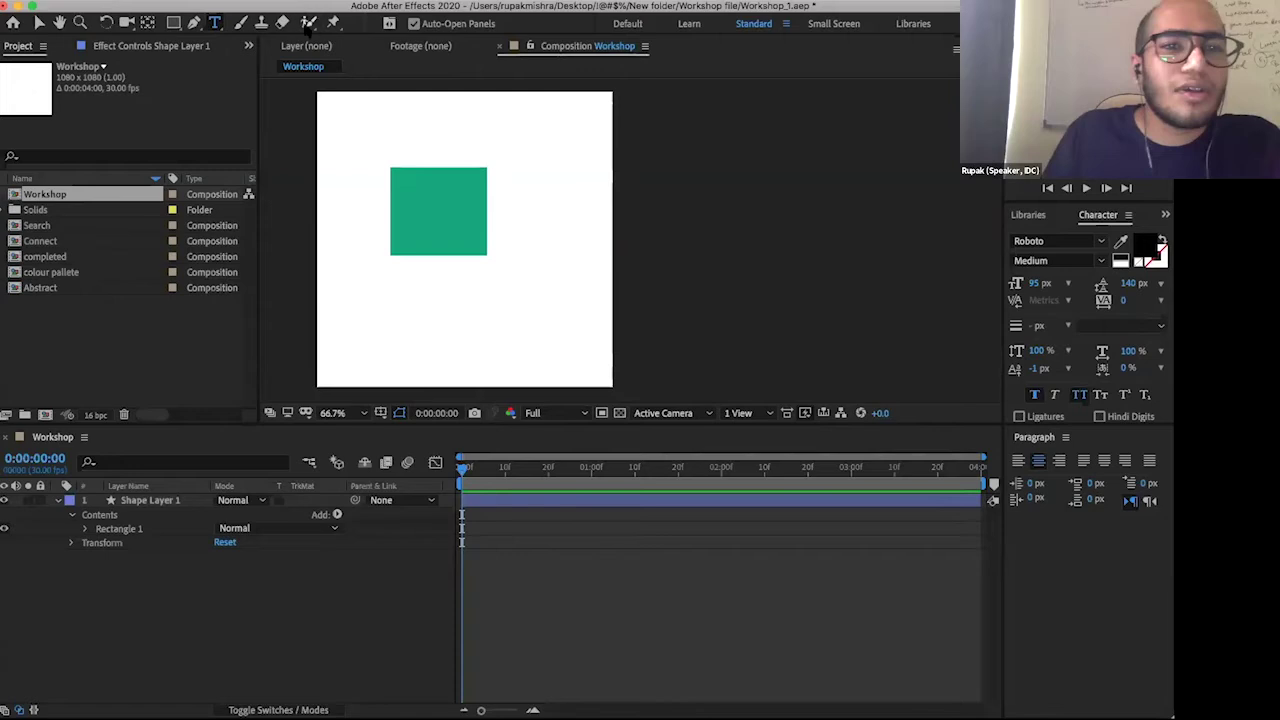
{"action": "left_click", "coordinate": [173, 23]}
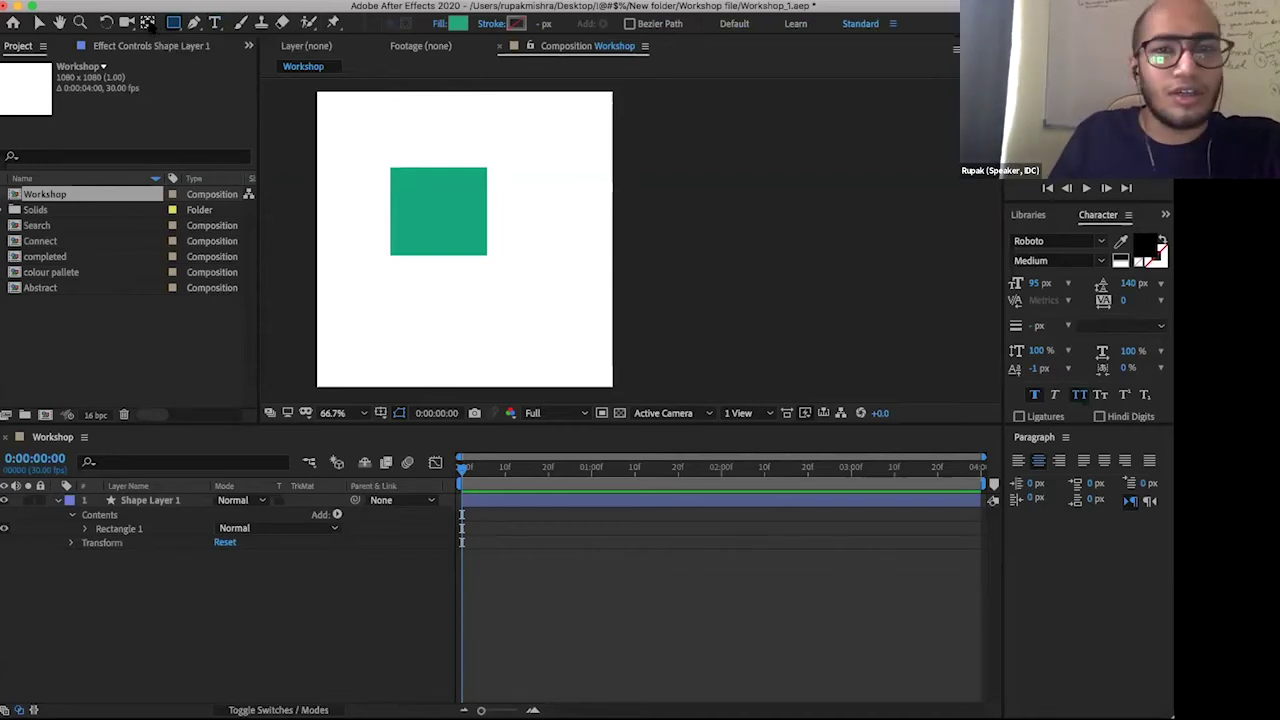
- Move the green rectangle's anchor point to the centre of the shape with the Pan Behind tool
{"action": "left_click", "coordinate": [147, 23]}
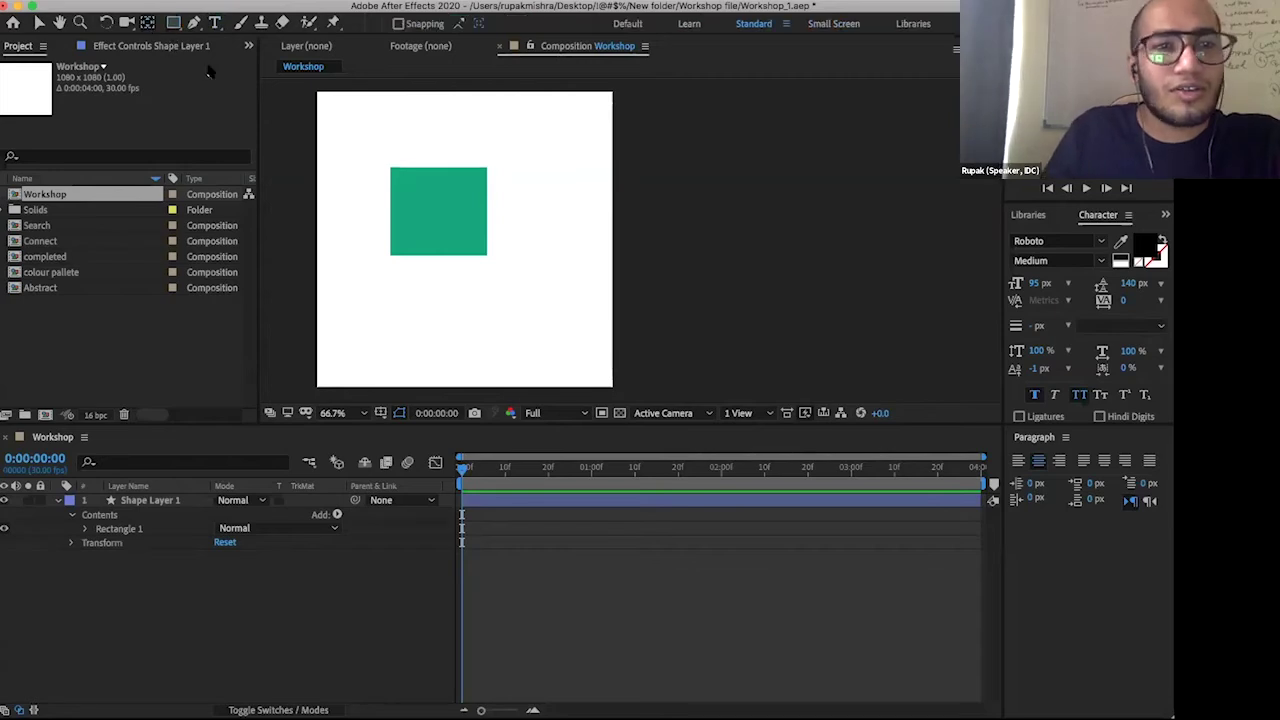
{"action": "left_click", "coordinate": [426, 200]}
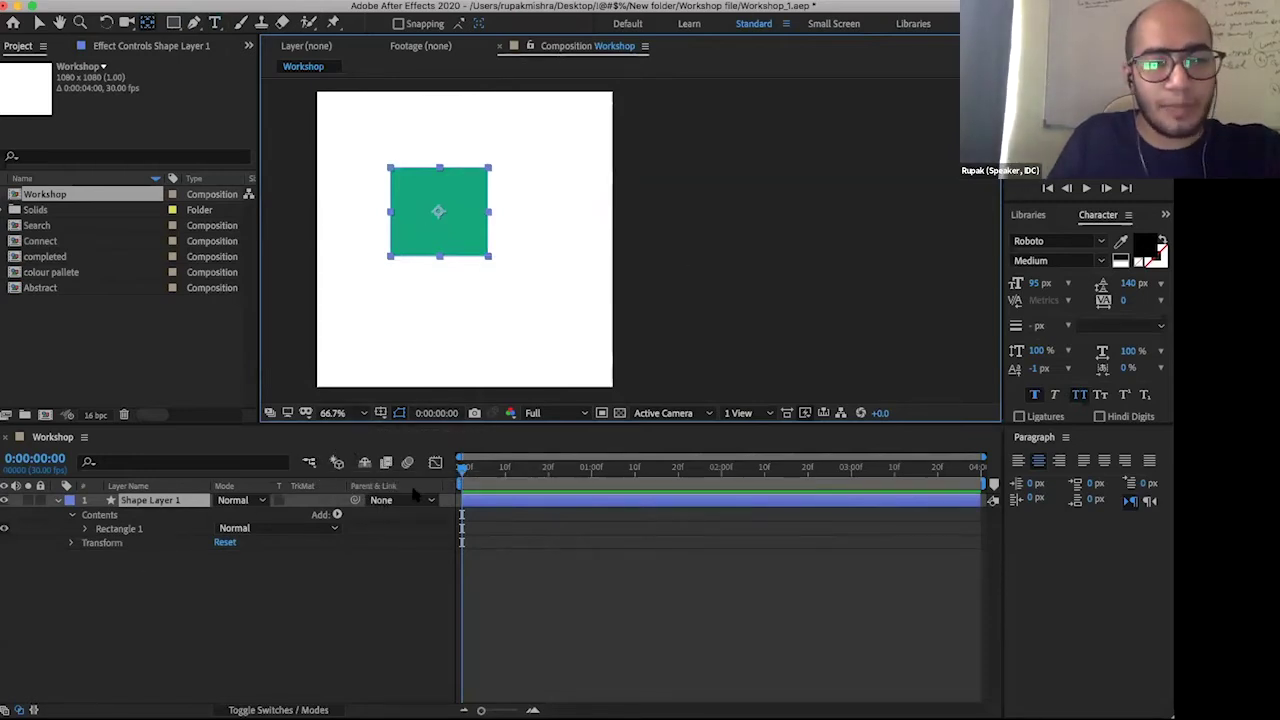
- Enlarge the timeline area, select Shape Layer 1 and collapse its contents and the whole layer
{"action": "left_click_drag", "start_coordinate": [454, 403], "coordinate": [454, 374]}
{"action": "left_click", "coordinate": [175, 545]}
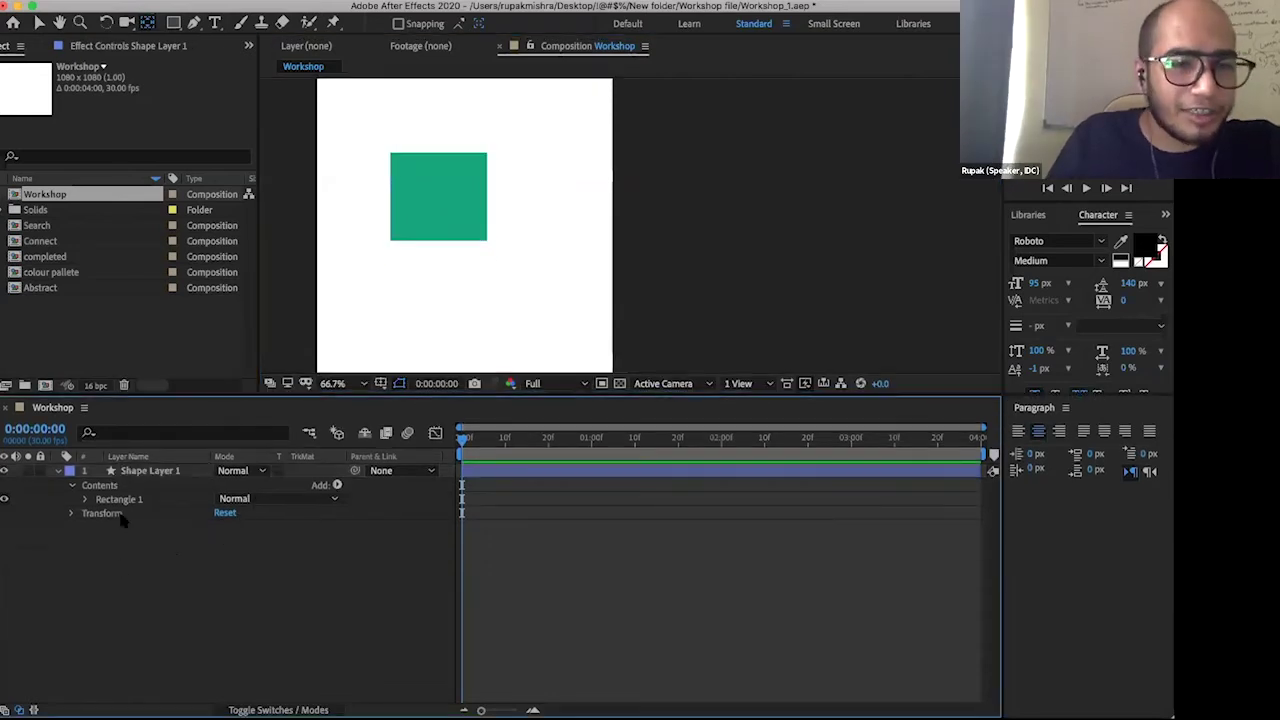
{"action": "left_click", "coordinate": [118, 478]}
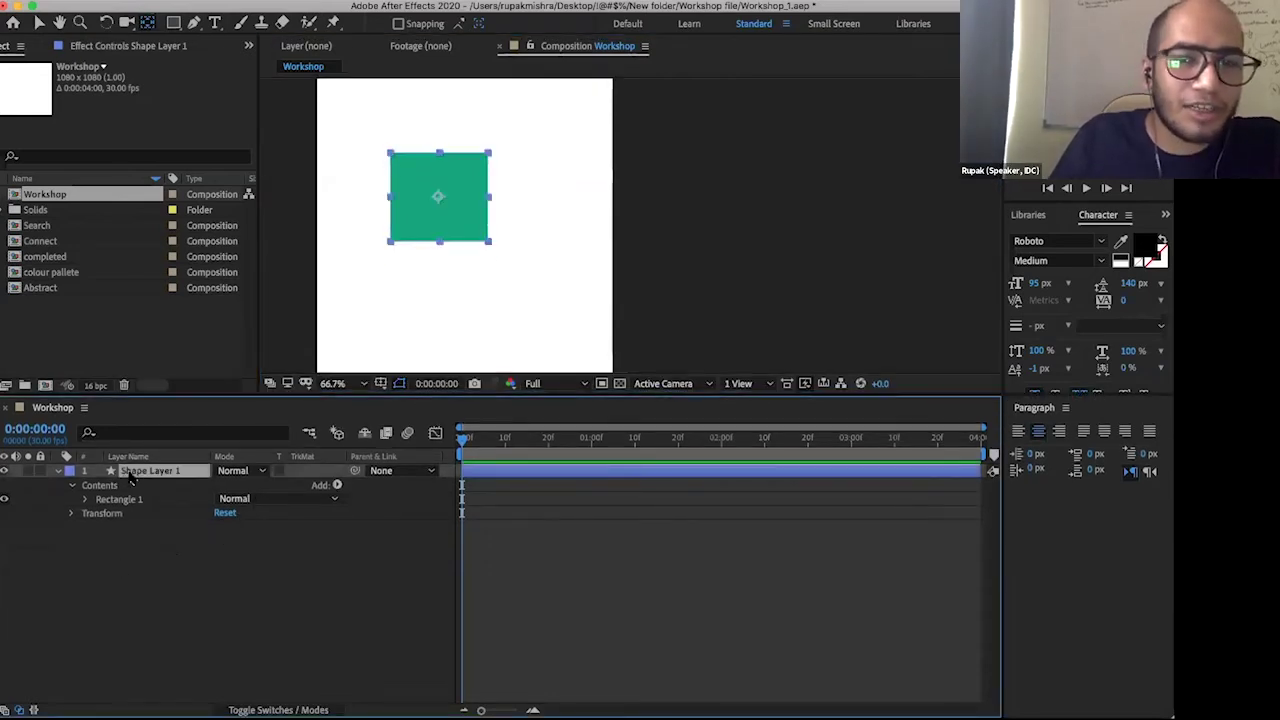
{"action": "left_click", "coordinate": [72, 486]}
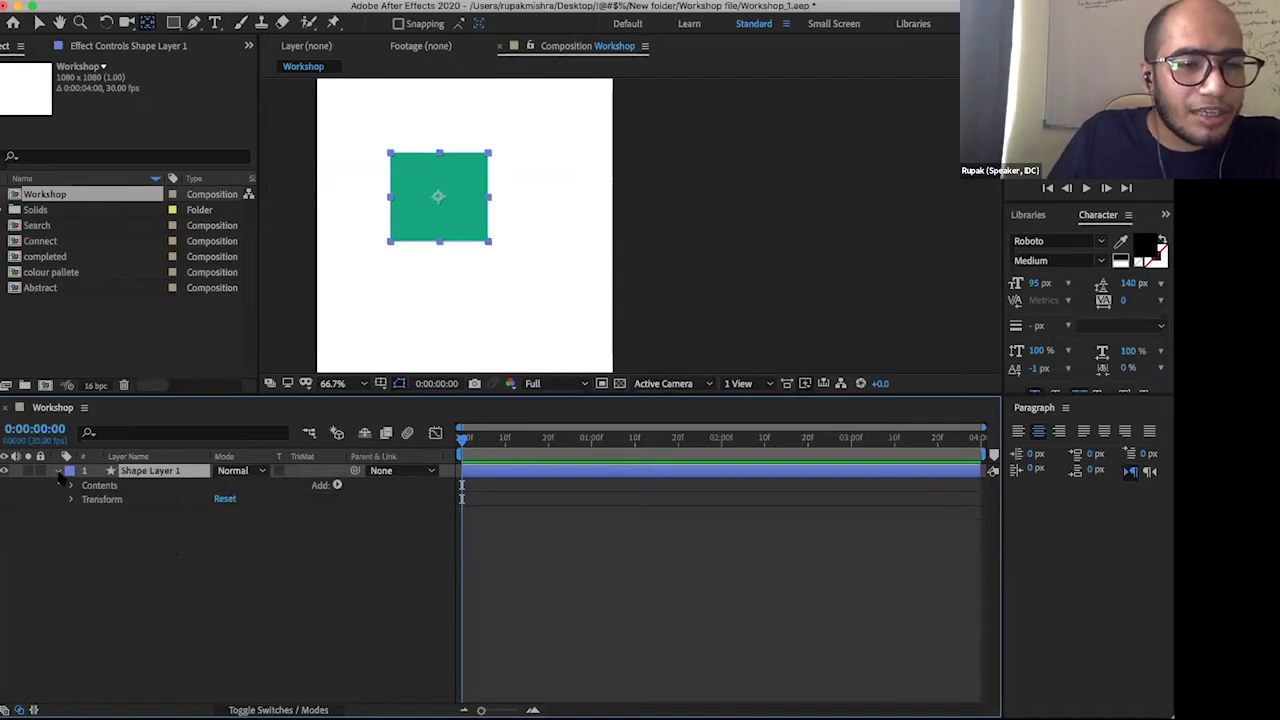
{"action": "left_click", "coordinate": [58, 471]}
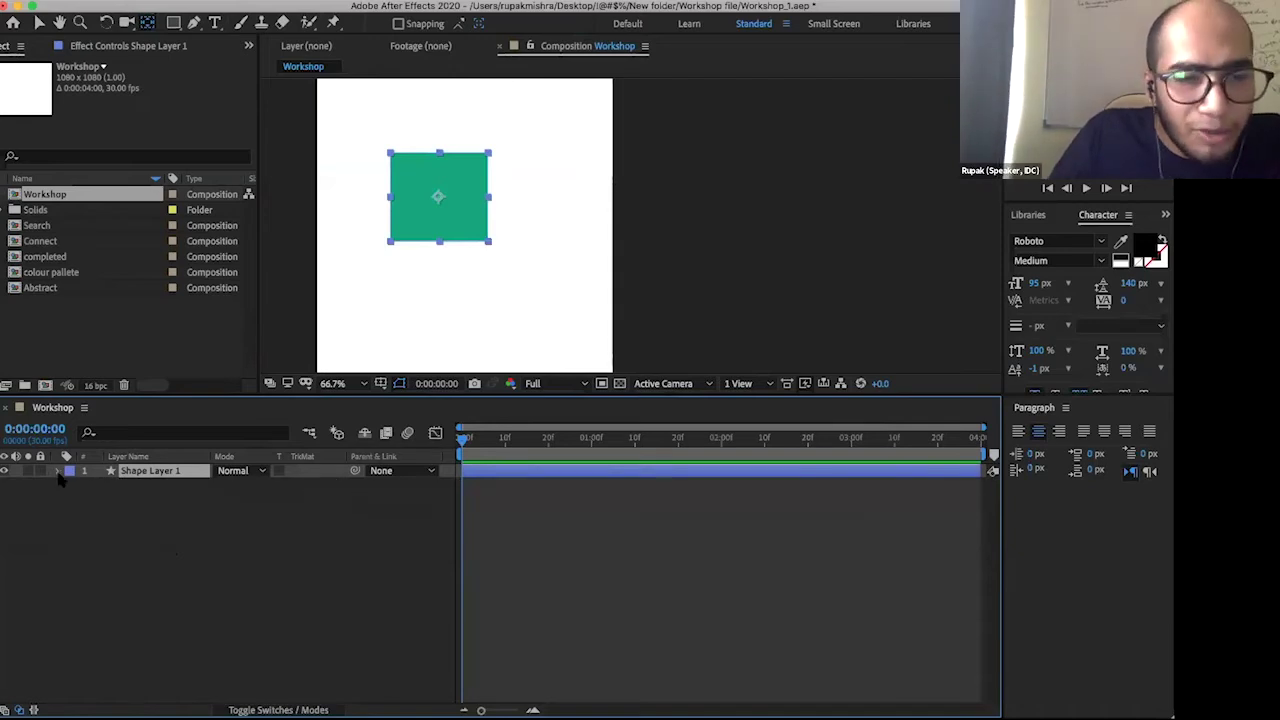
- Expand Shape Layer 1, look into its Contents group, show its Transform properties and inspect the rectangle's anchor point up close
{"action": "left_click", "coordinate": [58, 471]}
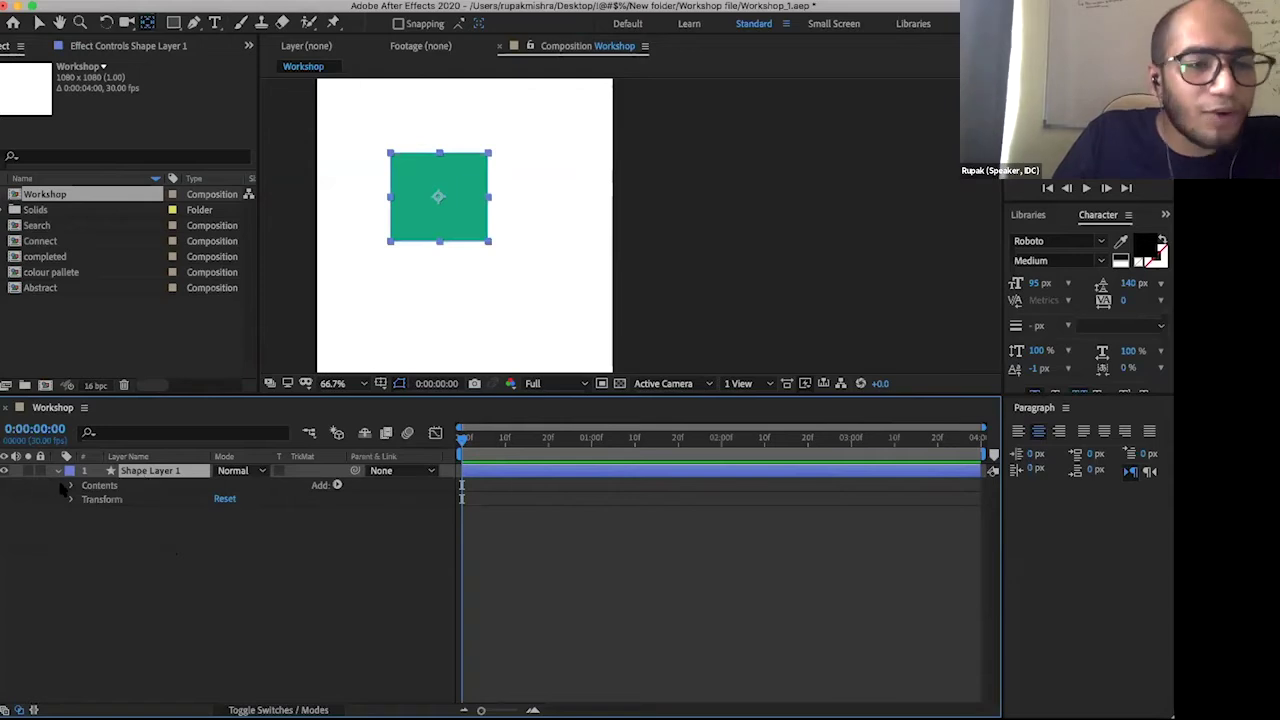
{"action": "left_click", "coordinate": [71, 486]}
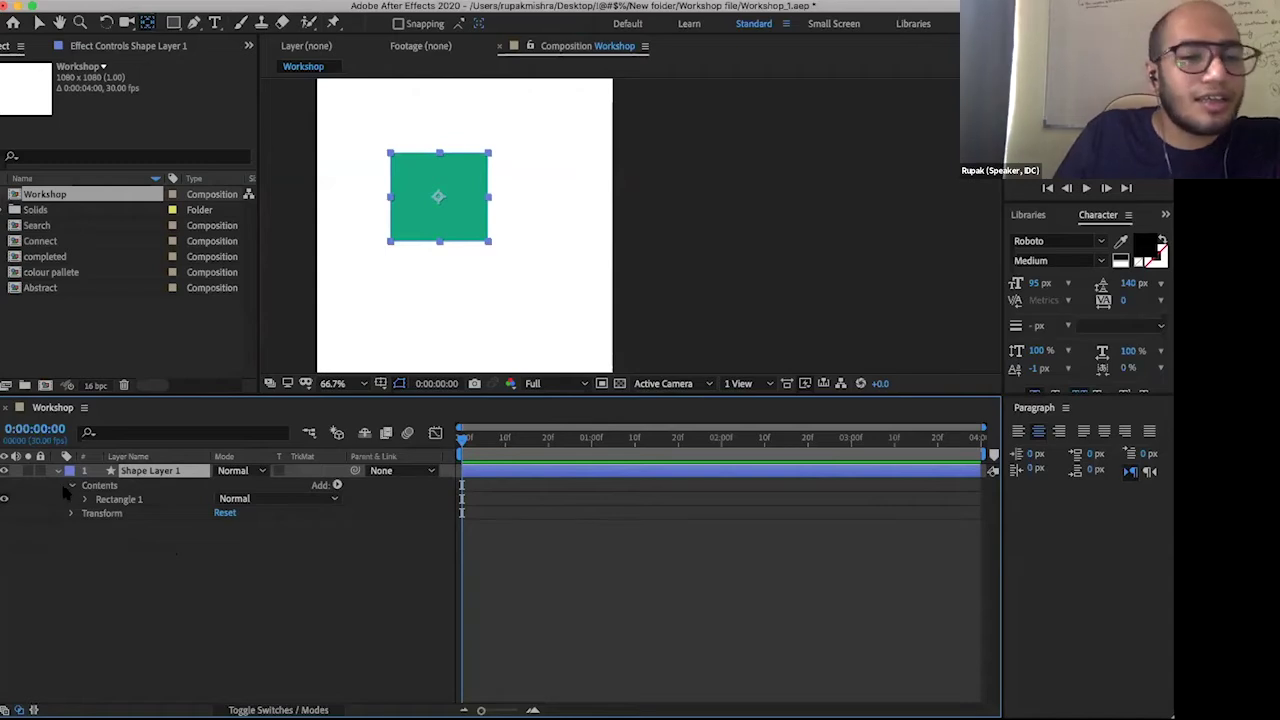
{"action": "left_click", "coordinate": [71, 486]}
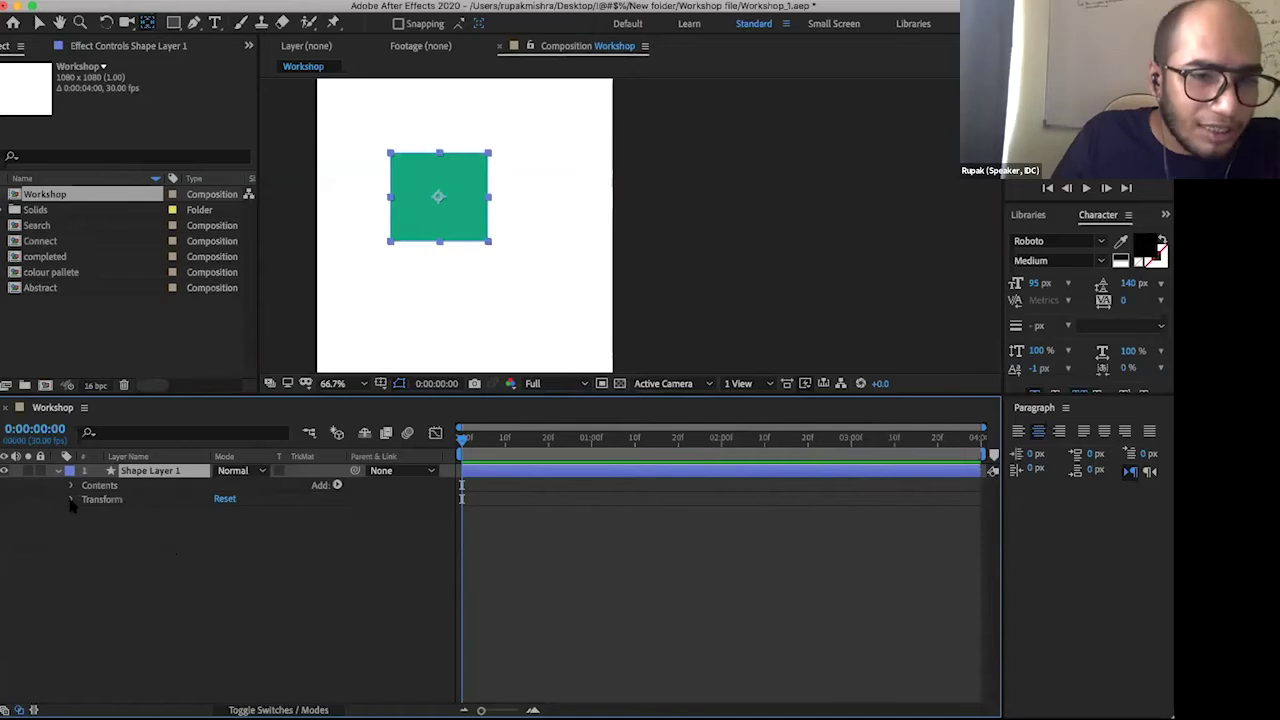
{"action": "left_click", "coordinate": [71, 499]}
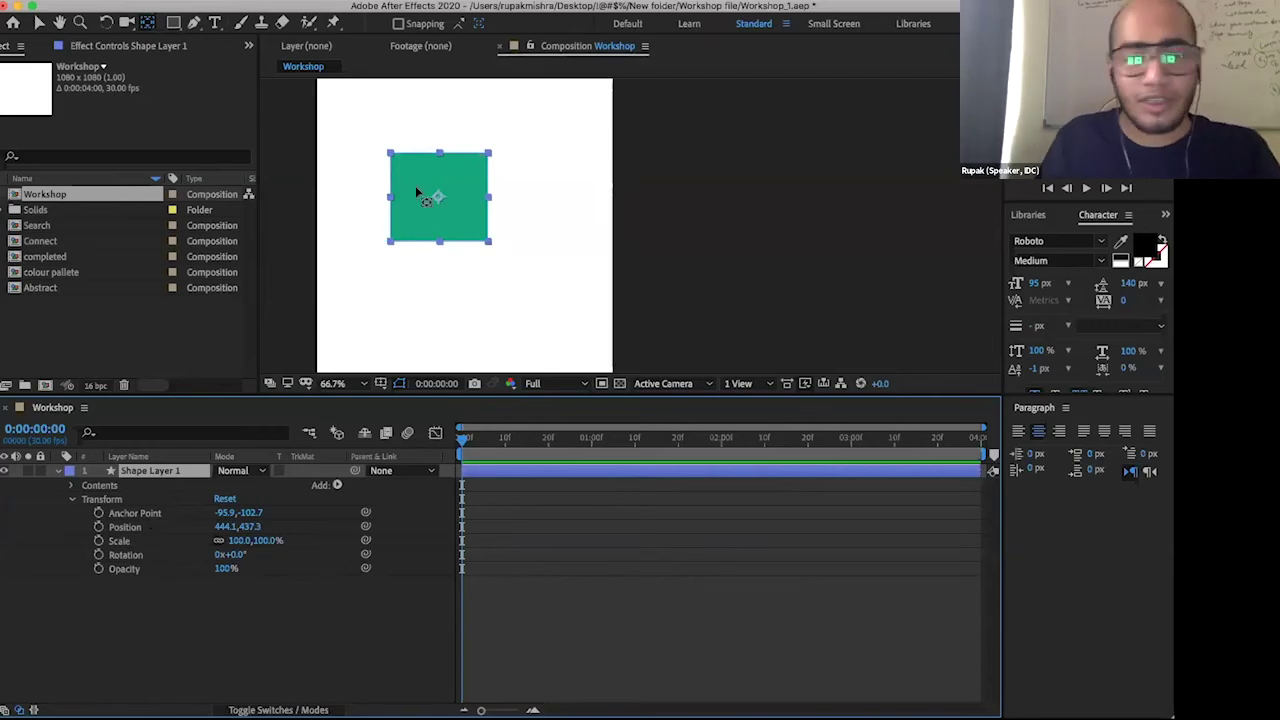
{"action": "scroll", "coordinate": [497, 213], "scroll_direction": "up", "scroll_amount": 3}
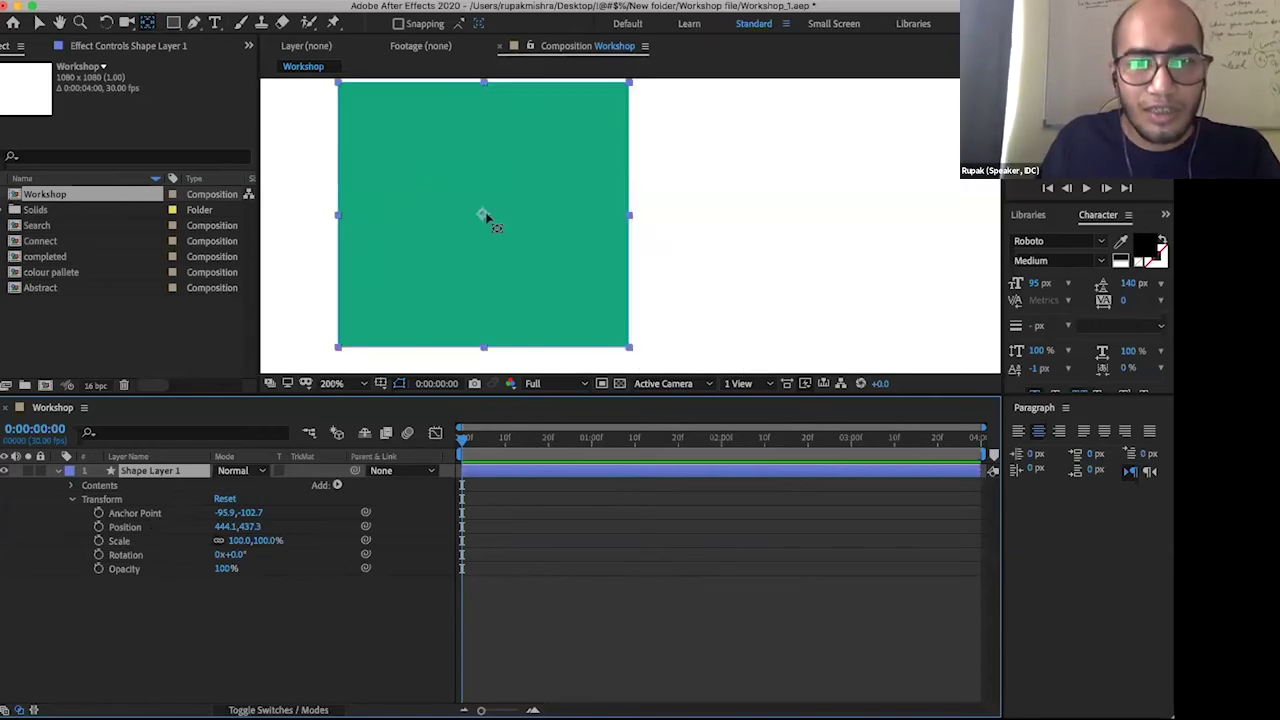
{"action": "scroll", "coordinate": [480, 216], "scroll_direction": "up", "scroll_amount": 1}
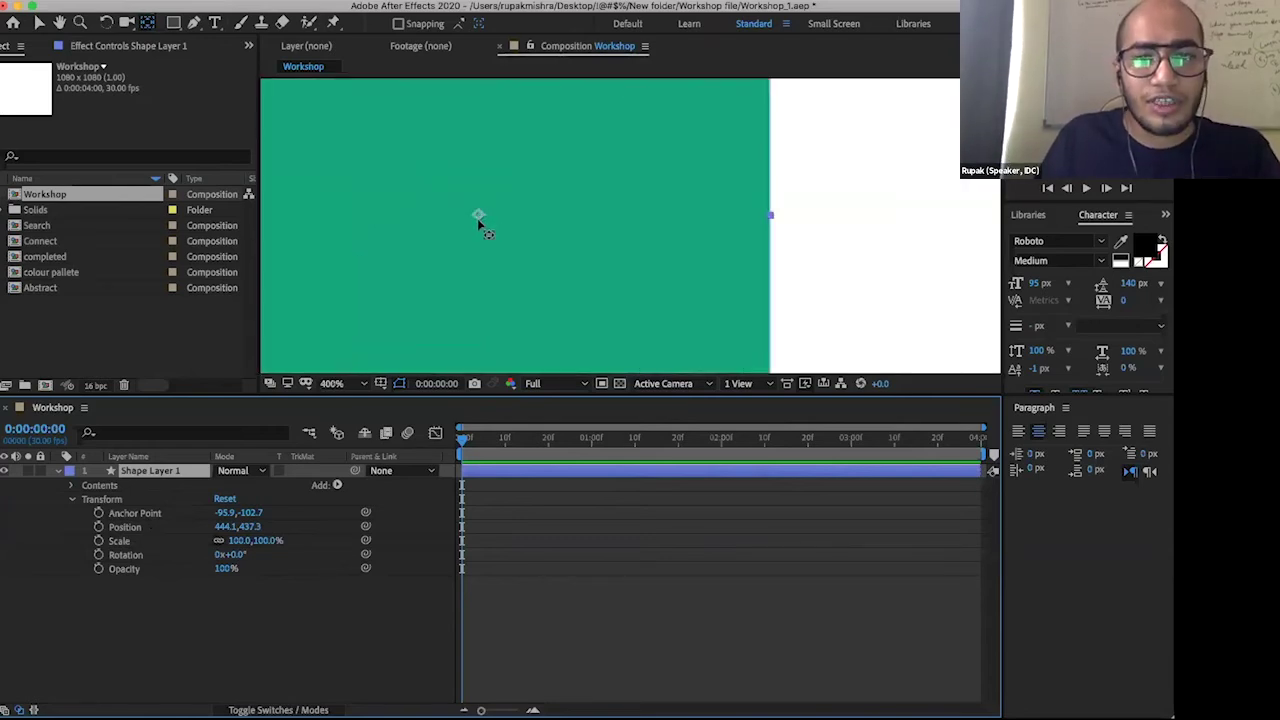
{"action": "scroll", "coordinate": [478, 218], "scroll_direction": "down", "scroll_amount": 1}
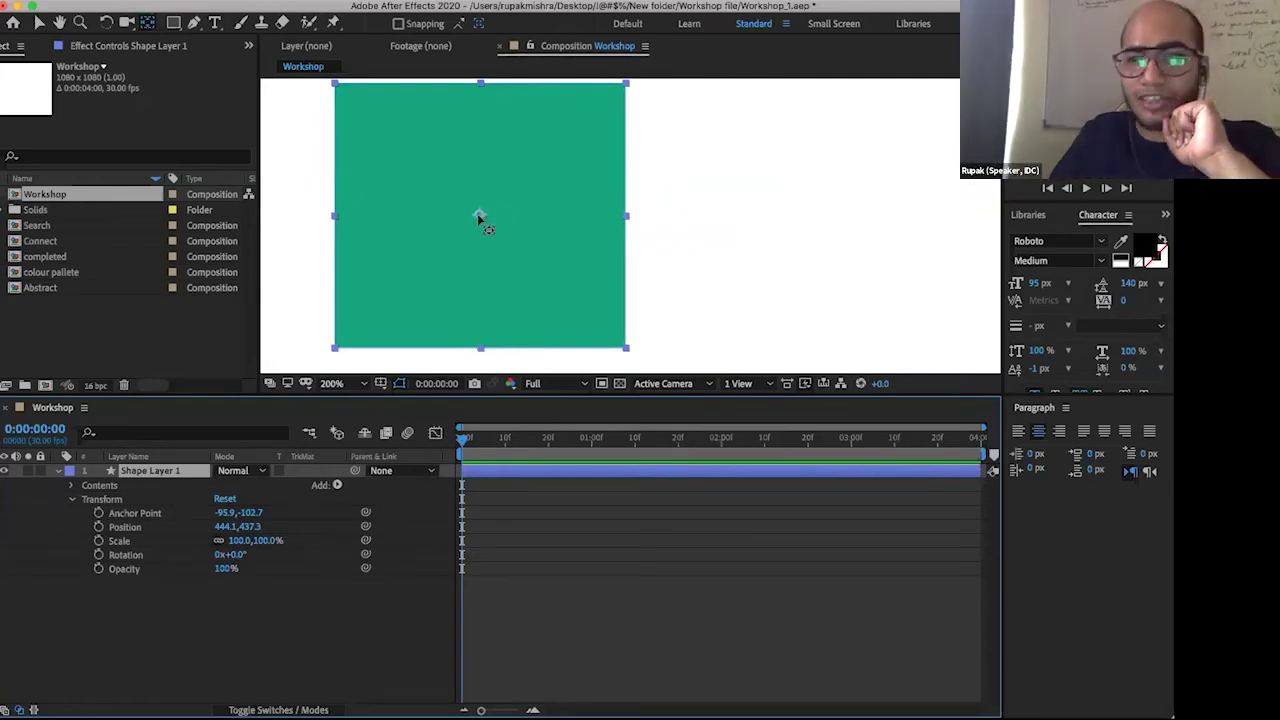
- Rotate the green rectangle by 5° around its central anchor point
{"action": "left_click", "coordinate": [230, 555]}
{"action": "mouse_move", "coordinate": [250, 555]}
{"action": "left_mouse_down"}
{"action": "mouse_move", "coordinate": [290, 562]}
{"action": "mouse_move", "coordinate": [244, 570]}
{"action": "mouse_move", "coordinate": [251, 543]}
{"action": "left_mouse_up"}
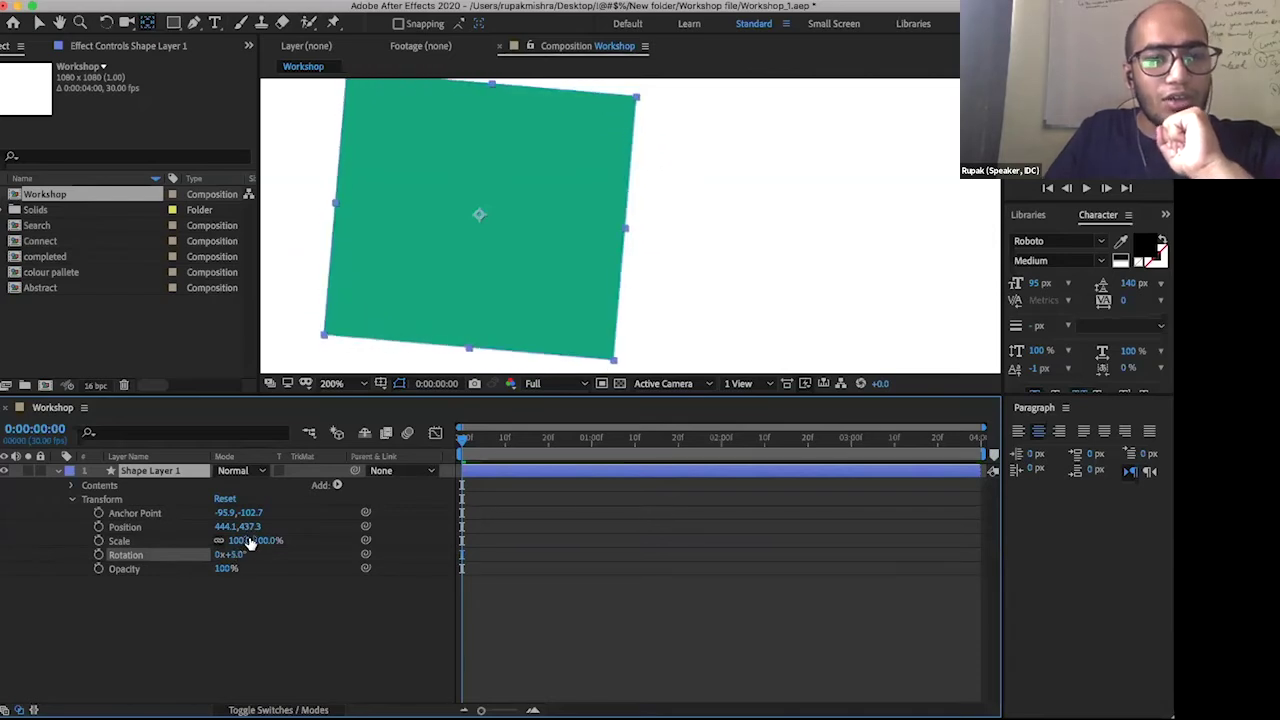
{"action": "left_click", "coordinate": [232, 556]}
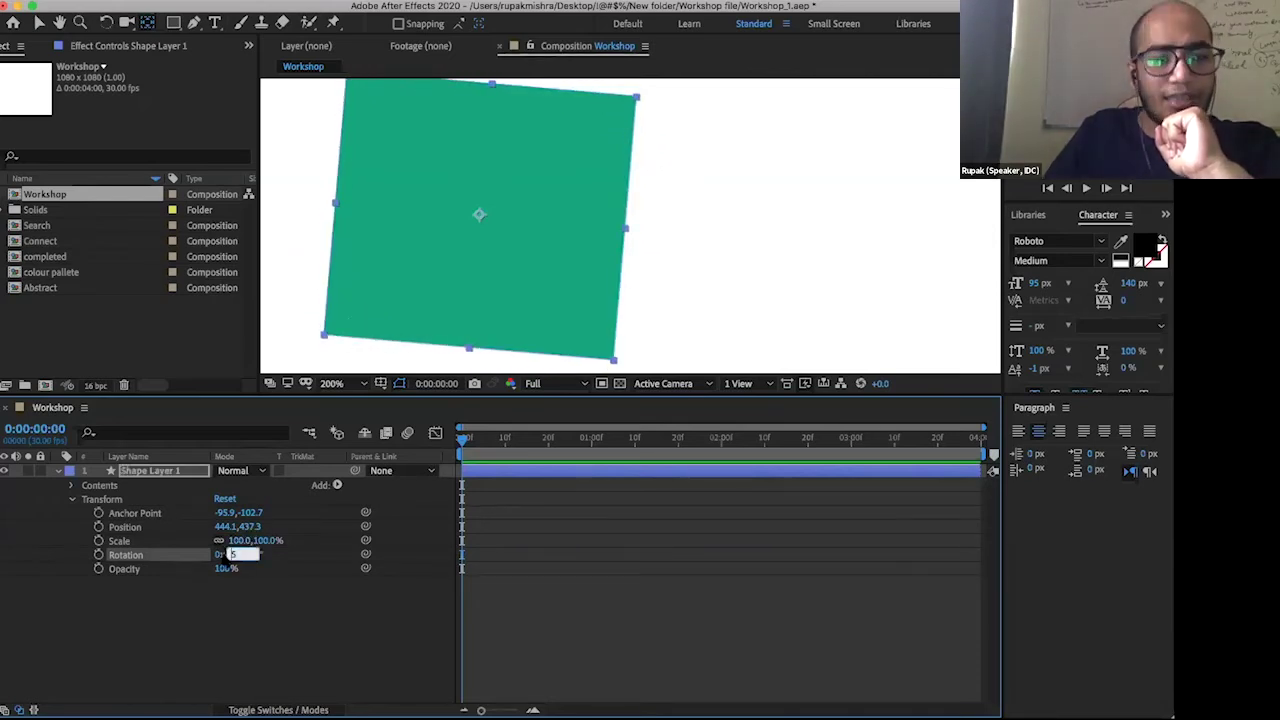
{"action": "left_click", "coordinate": [306, 590]}
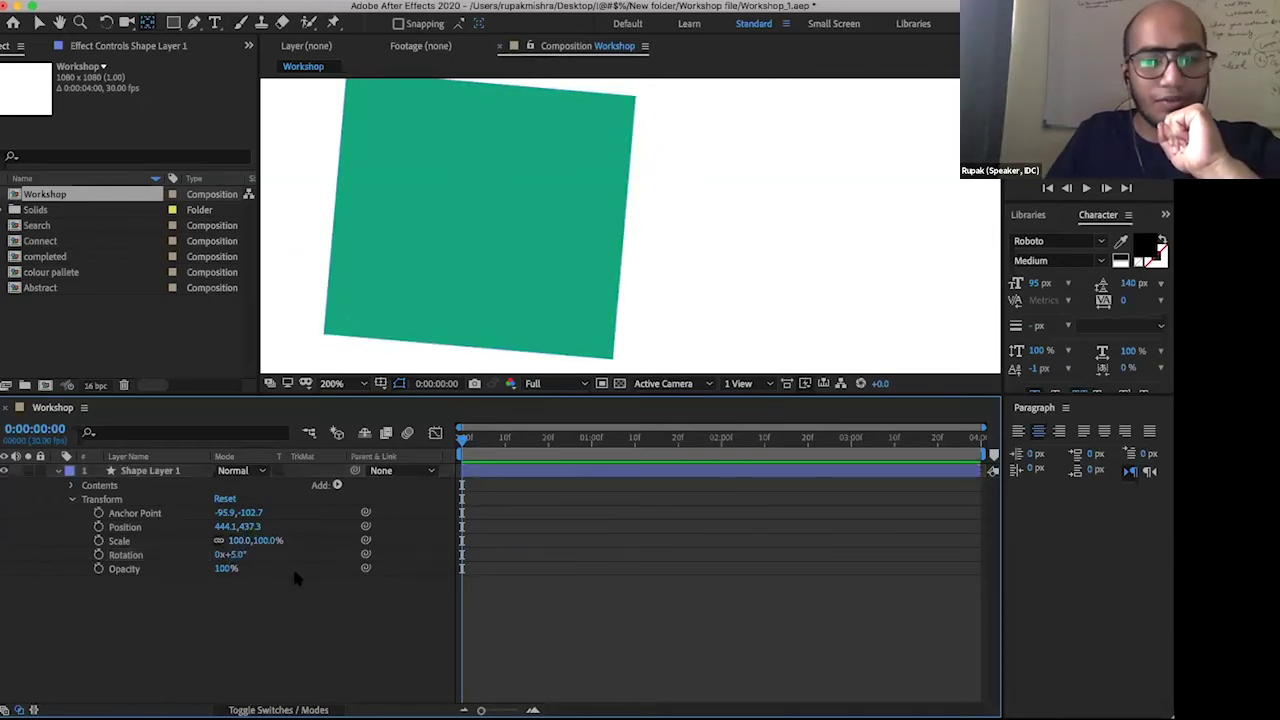
{"action": "left_click", "coordinate": [178, 556]}
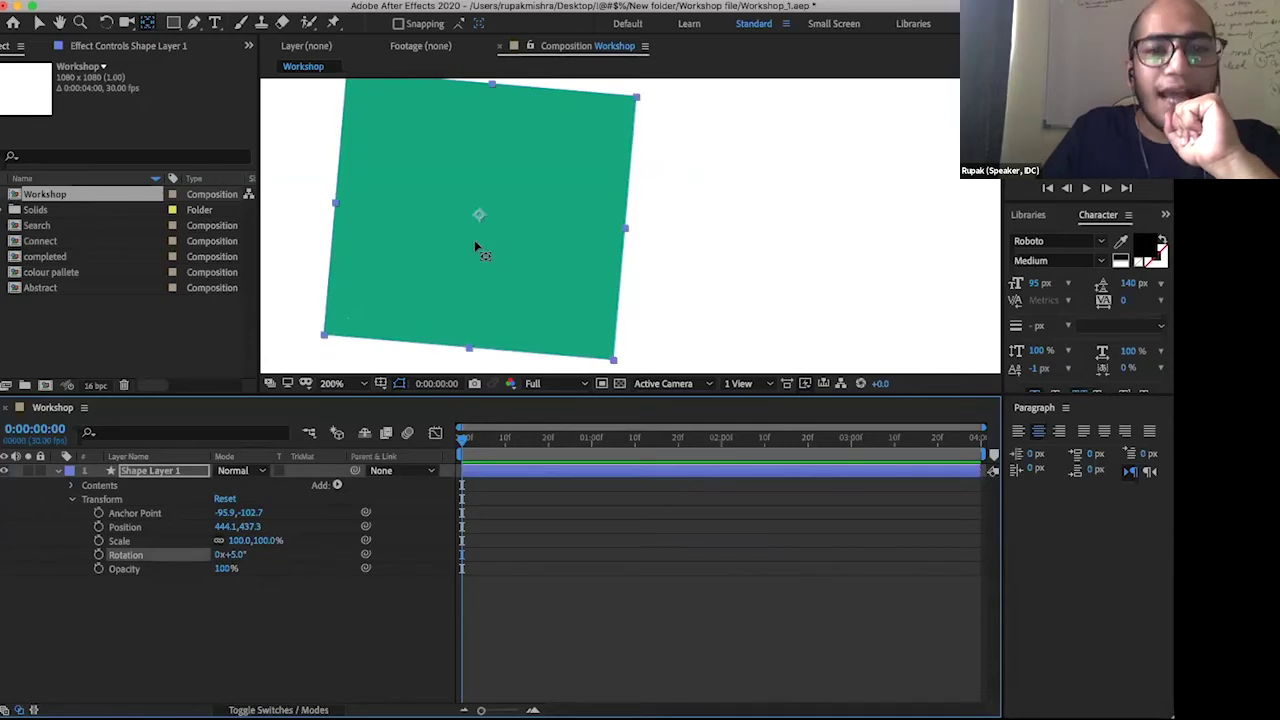
- Move the green rectangle's anchor point from its centre to its lower-right corner
{"action": "scroll", "coordinate": [405, 255], "scroll_direction": "down", "scroll_amount": 1}
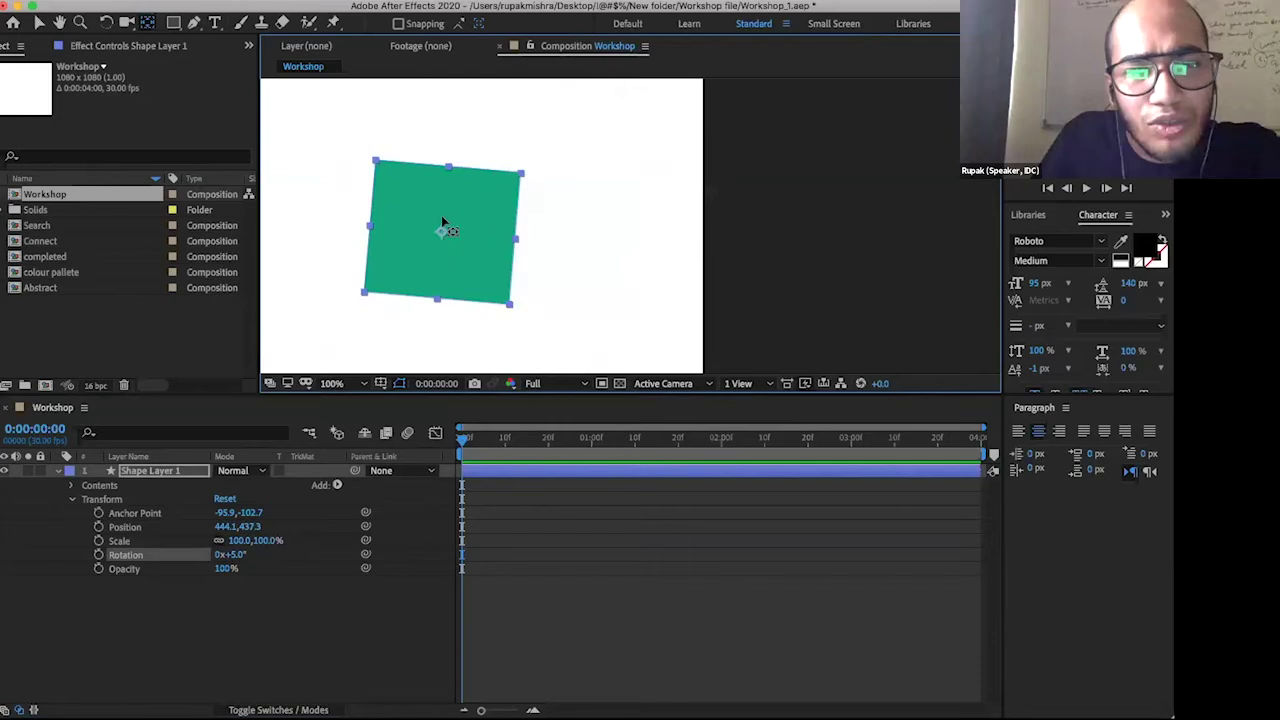
{"action": "left_click_drag", "start_coordinate": [441, 230], "coordinate": [509, 303]}
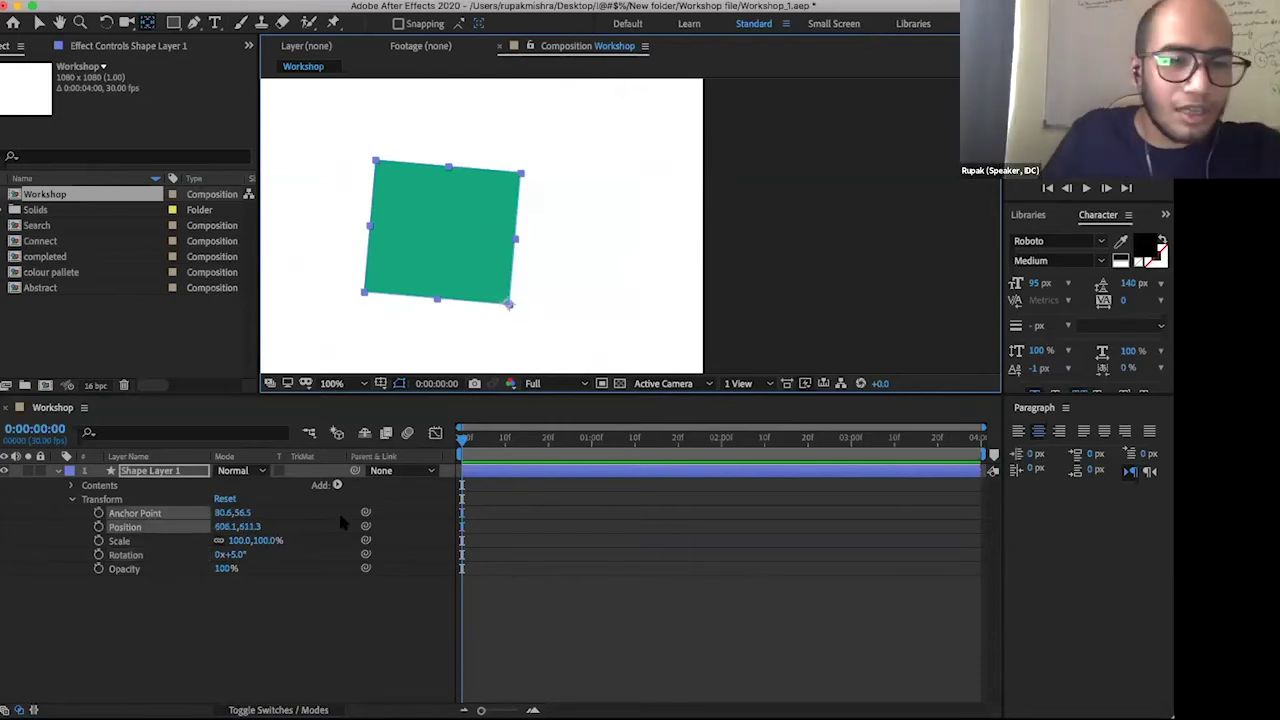
- Set the green rectangle's rotation to 39° and its scale to 78% around the corner anchor point, and deselect the layer
{"action": "left_click", "coordinate": [238, 555]}
{"action": "type", "text": "22"}
{"action": "key", "text": "Return"}
{"action": "mouse_move", "coordinate": [254, 553]}
{"action": "left_mouse_down"}
{"action": "mouse_move", "coordinate": [272, 553]}
{"action": "mouse_move", "coordinate": [232, 540]}
{"action": "mouse_move", "coordinate": [256, 542]}
{"action": "left_mouse_up"}
{"action": "left_click", "coordinate": [256, 552]}
{"action": "left_click", "coordinate": [244, 548]}
{"action": "left_click", "coordinate": [252, 542]}
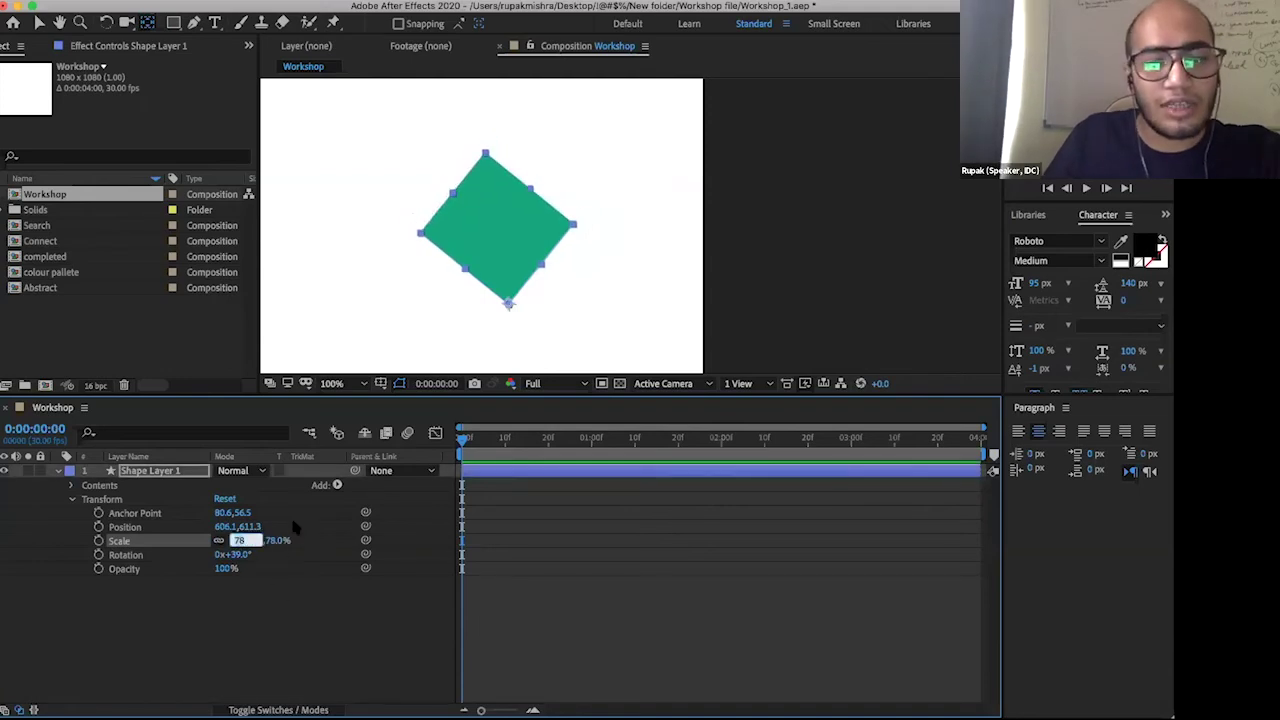
{"action": "left_click", "coordinate": [260, 551]}
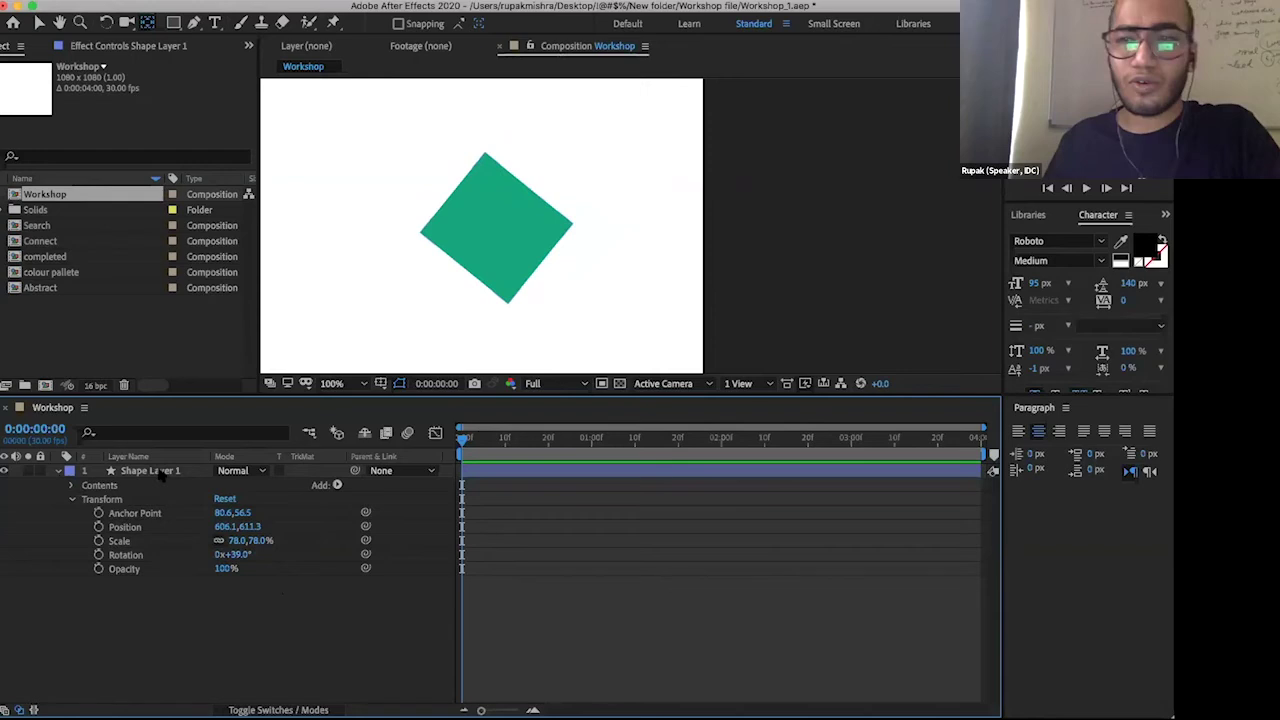
- Open the Connect composition and preview its animation from the first frame
{"action": "left_click", "coordinate": [44, 226]}
{"action": "left_click", "coordinate": [42, 241]}
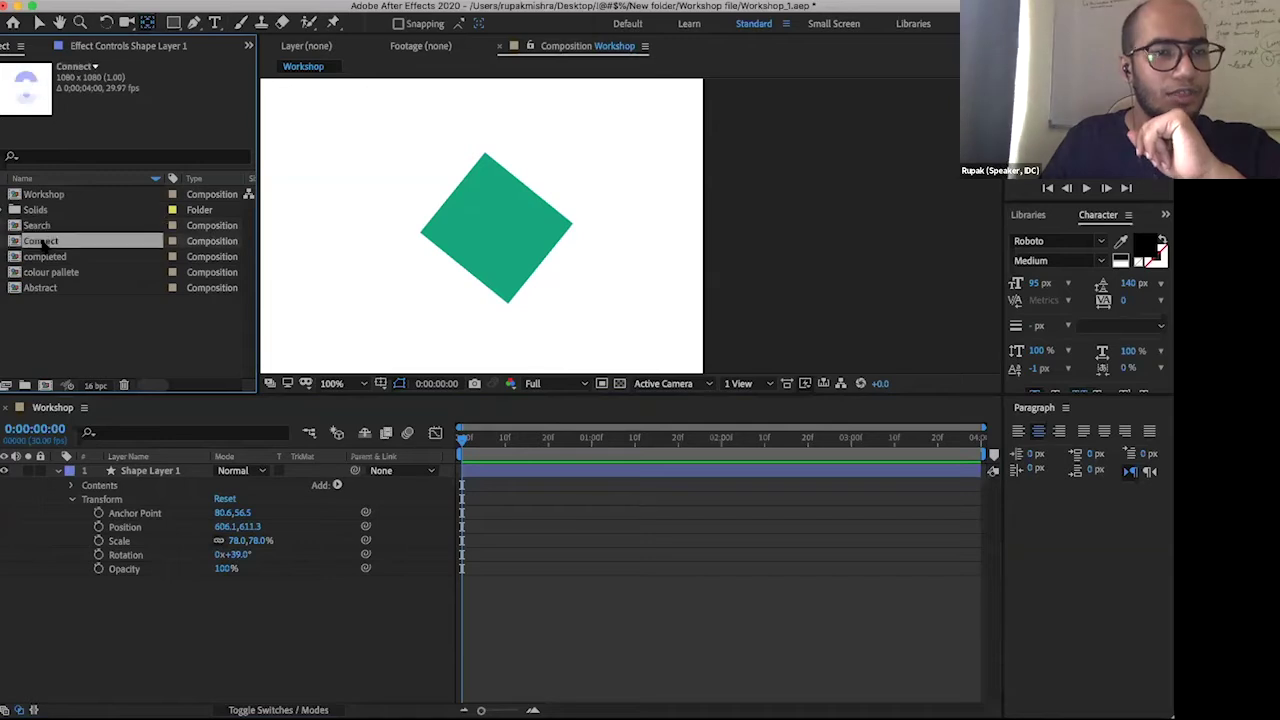
{"action": "left_click", "coordinate": [530, 440]}
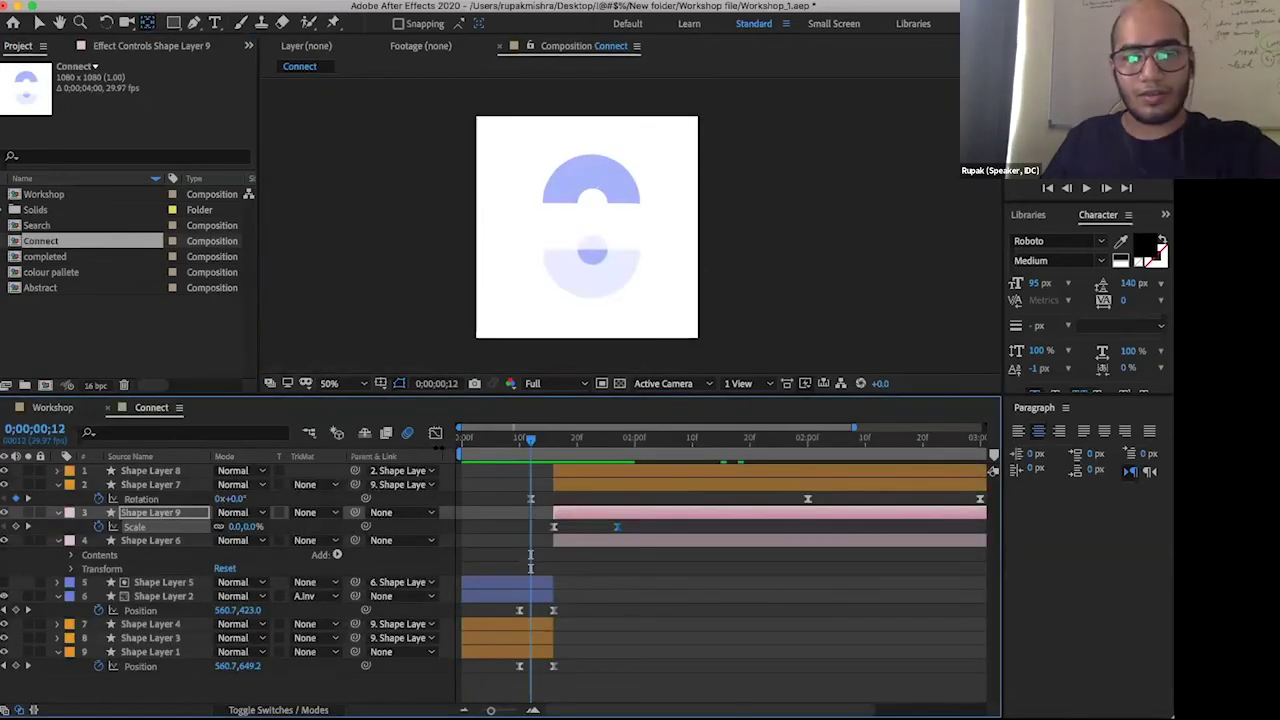
{"action": "key", "text": "Home"}
{"action": "key", "text": "space"}
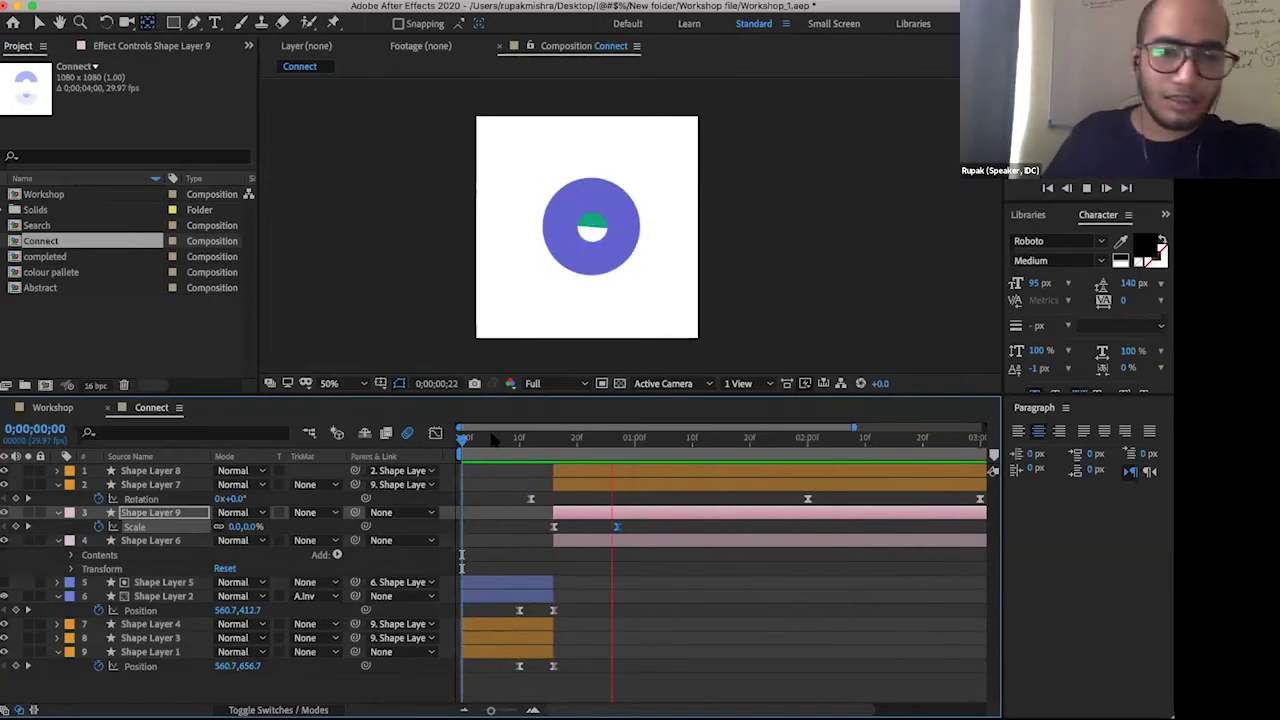
{"action": "key", "text": "space"}
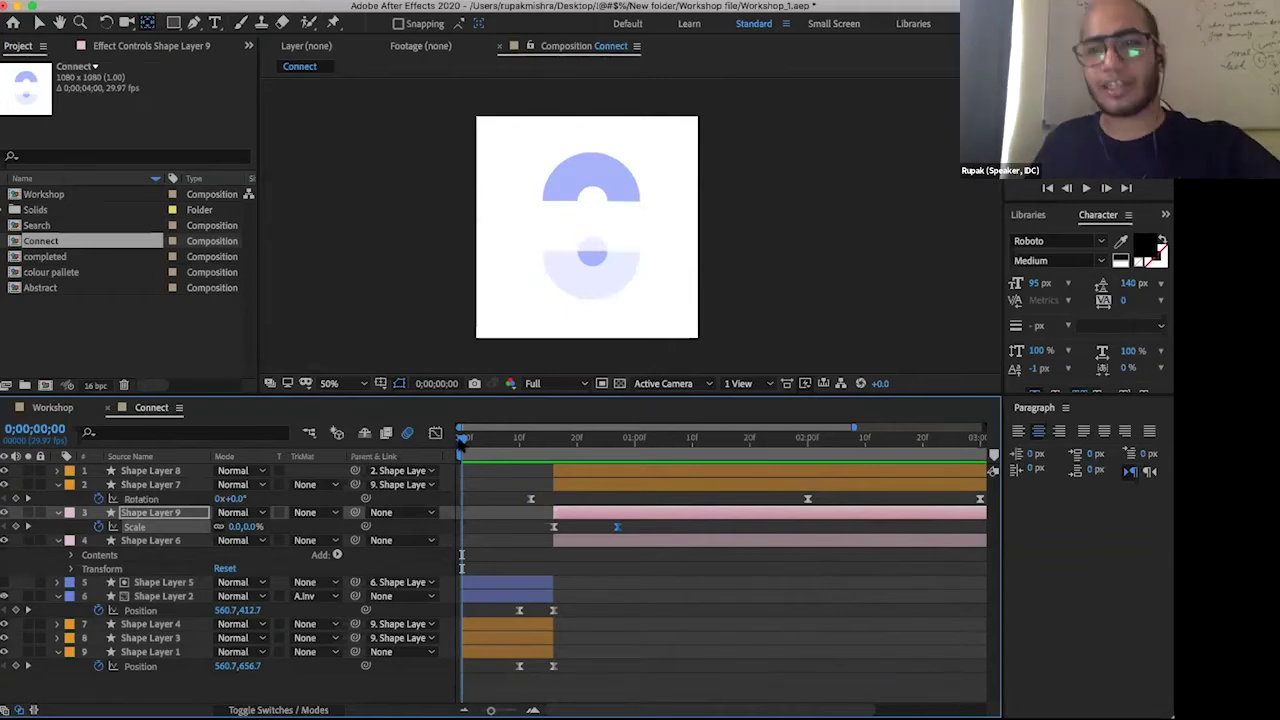
- Create a new 1080 × 1080 px composition named Comp 1 at 30 fps with a 4-second duration and white background
{"action": "key", "text": "super+n"}
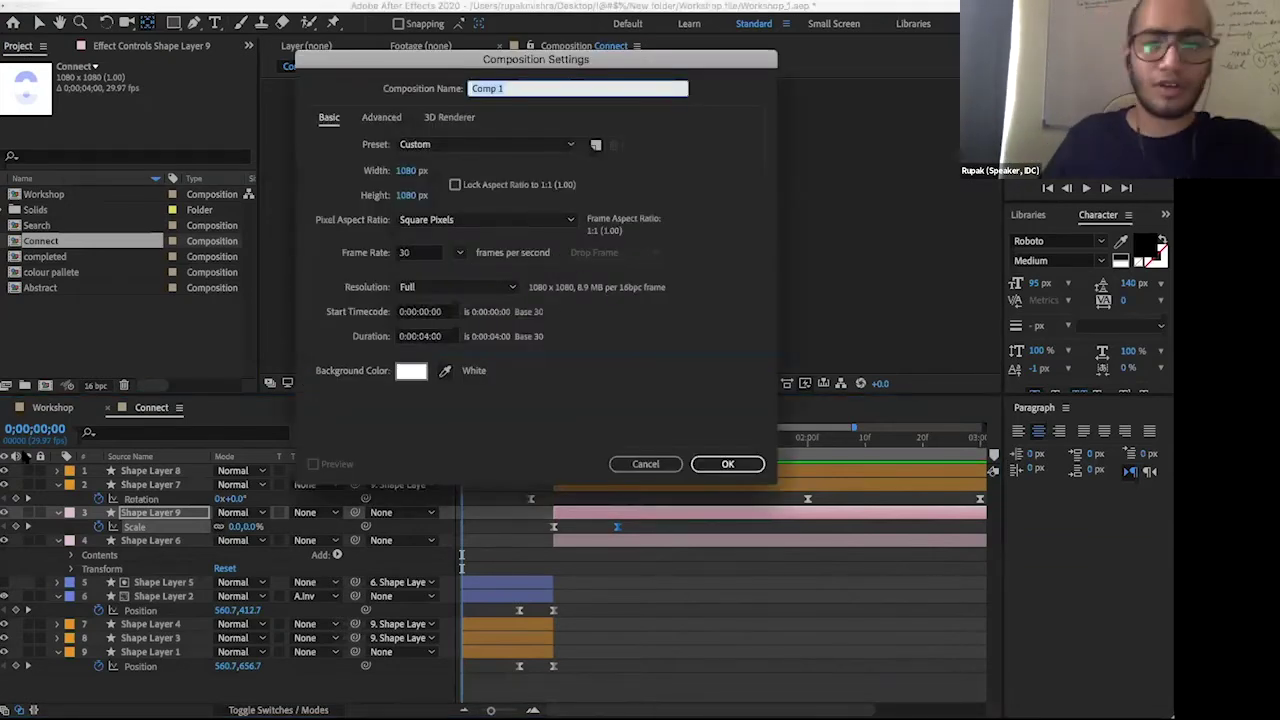
{"action": "left_click", "coordinate": [727, 463]}
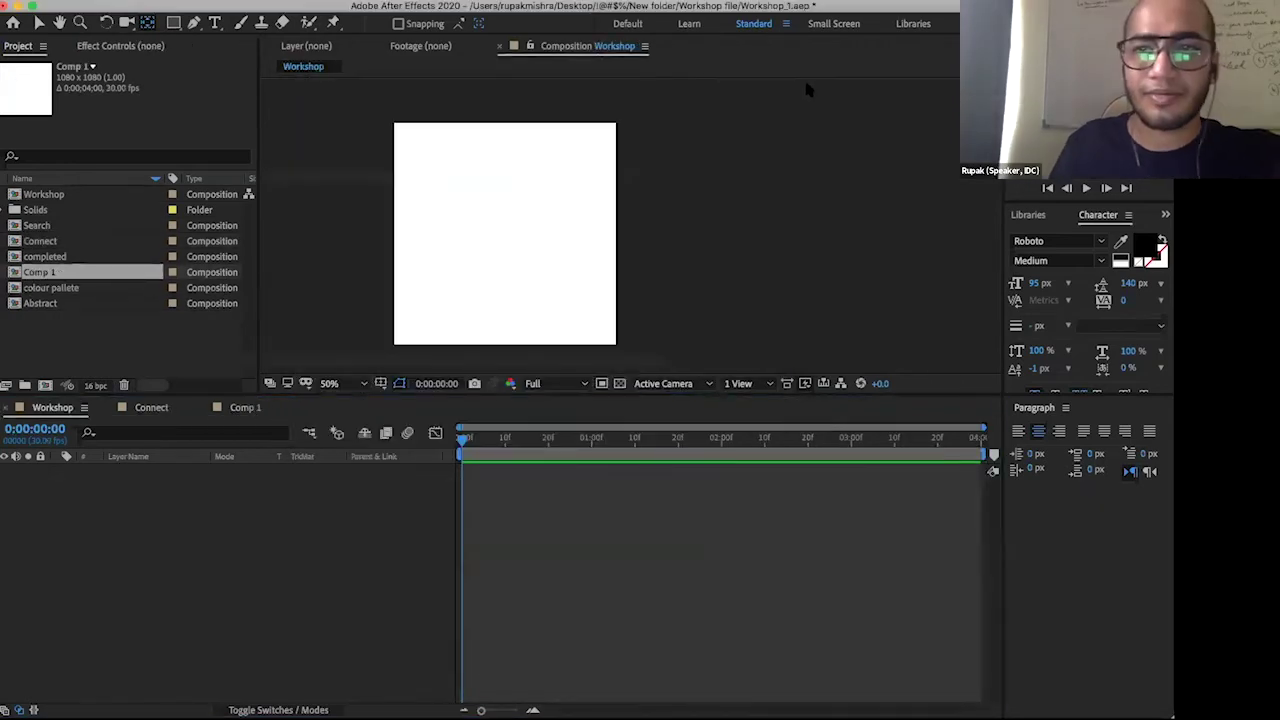
- Choose the Ellipse tool with the Workshop composition open
{"action": "left_click", "coordinate": [174, 23]}
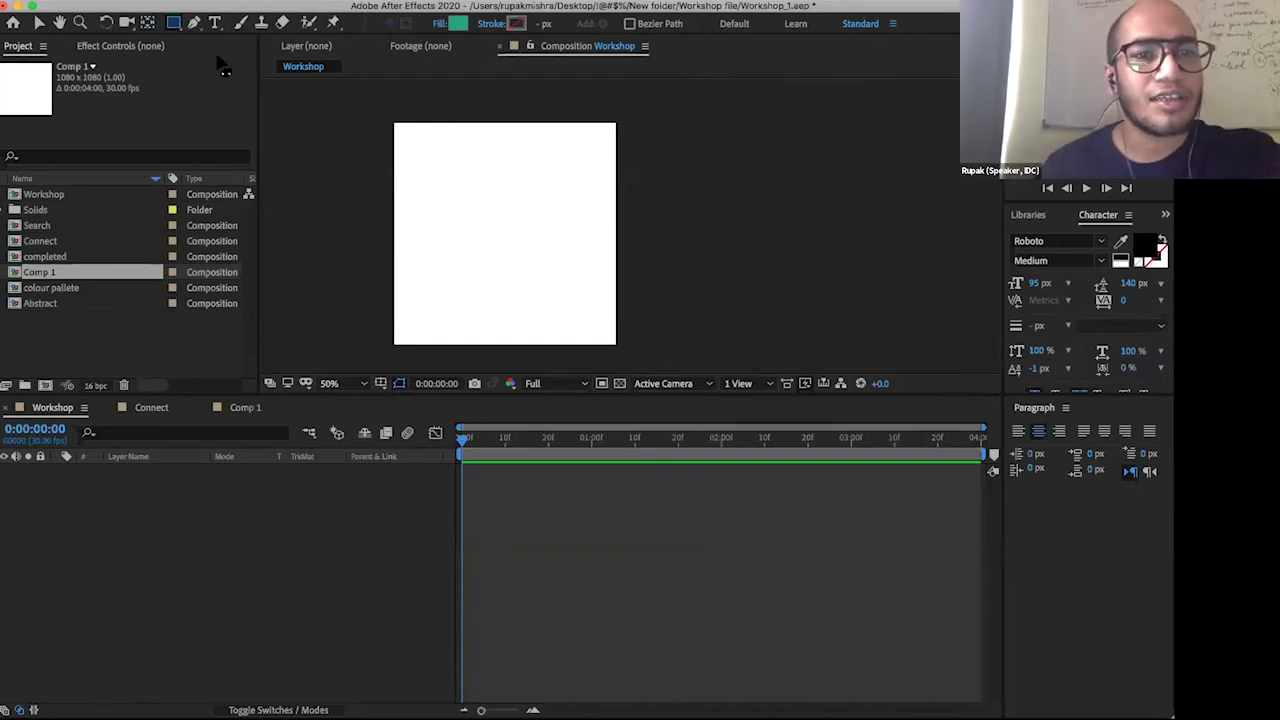
{"action": "left_click", "coordinate": [173, 22]}
{"action": "left_click", "coordinate": [243, 58]}
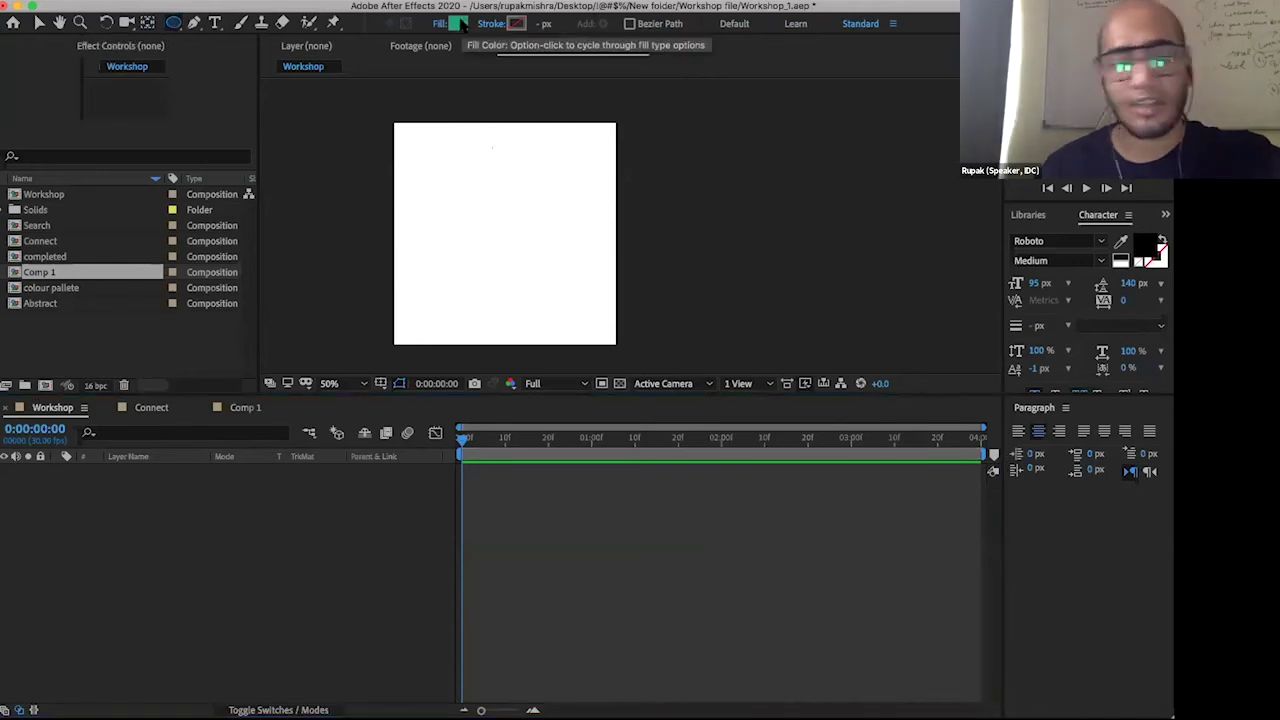
- Add the colour pallete composition to the Workshop timeline, place it near the canvas's upper edge and scale it to 59%
{"action": "left_click", "coordinate": [72, 289]}
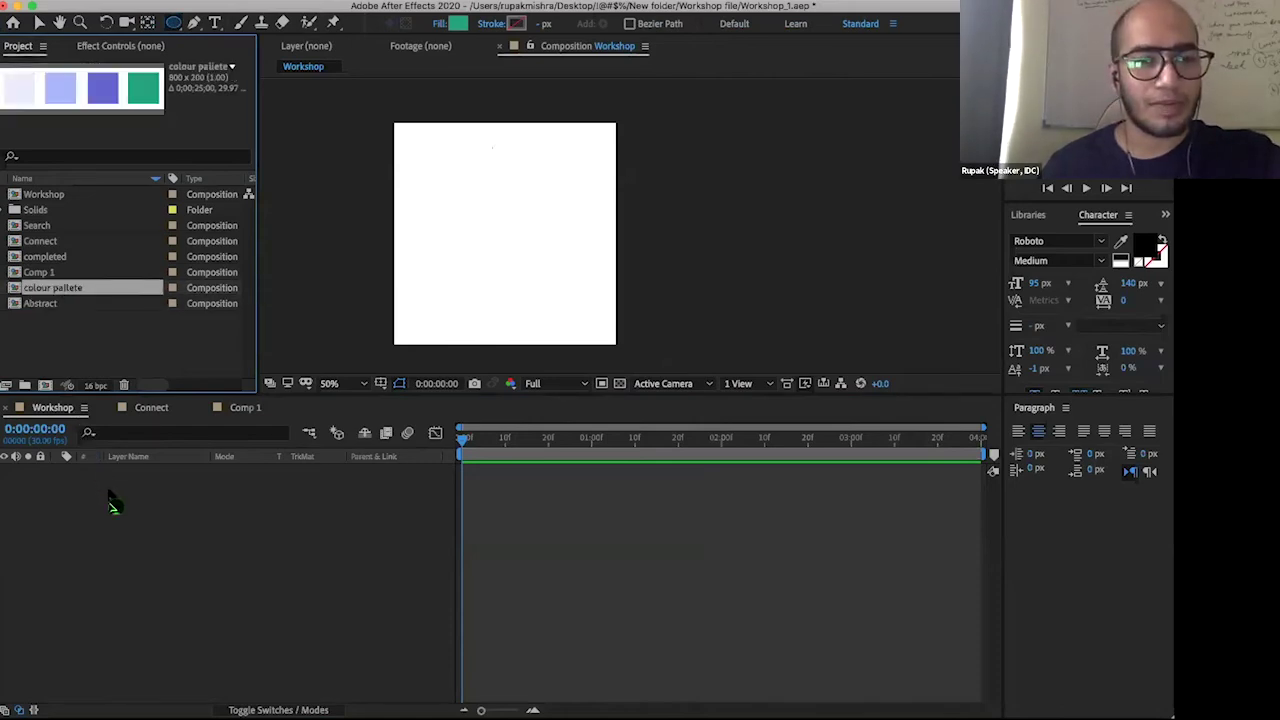
{"action": "left_click_drag", "start_coordinate": [110, 495], "coordinate": [112, 497]}
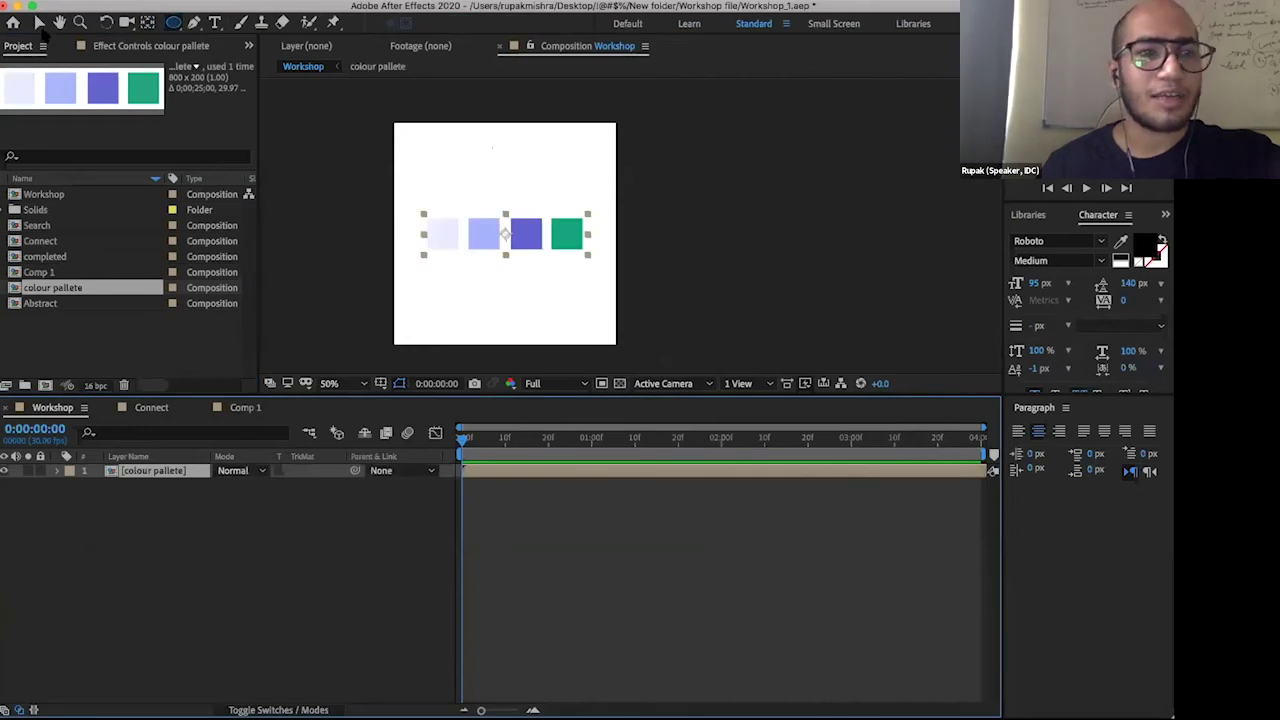
{"action": "left_click_drag", "start_coordinate": [468, 230], "coordinate": [451, 144]}
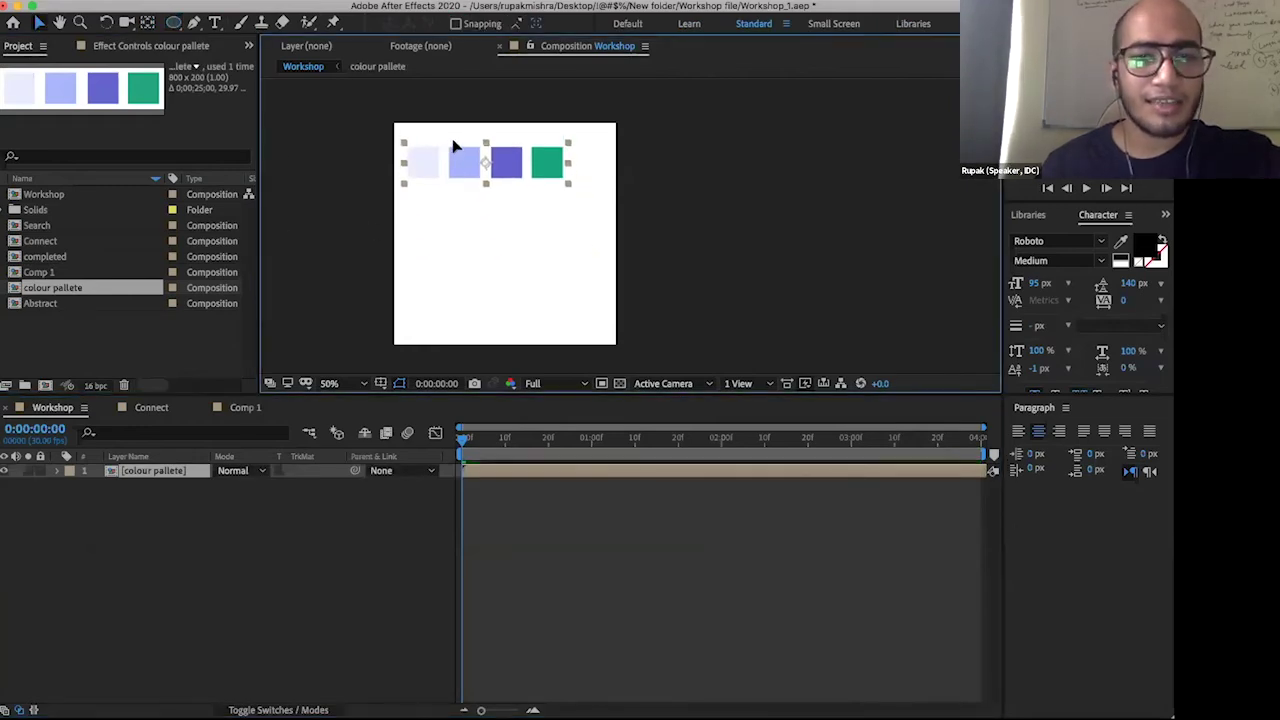
{"action": "key", "text": "s"}
{"action": "left_click_drag", "start_coordinate": [258, 485], "coordinate": [218, 485]}
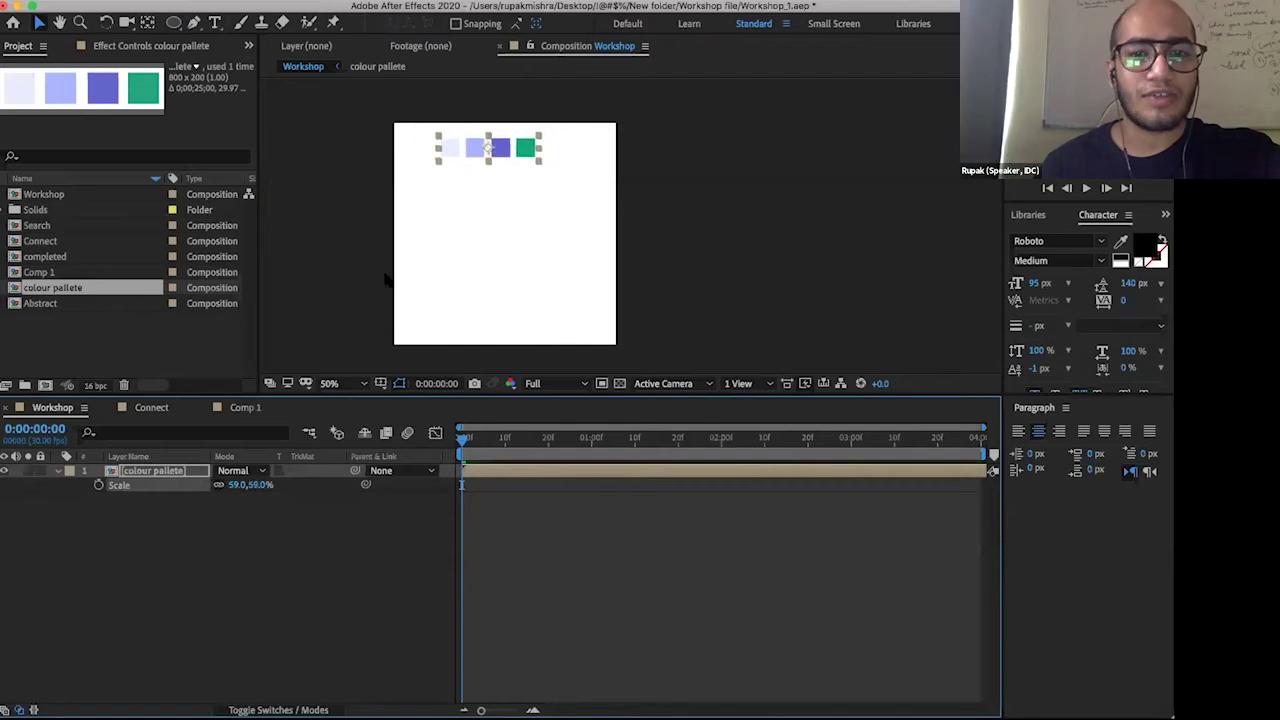
- Move the colour palette into the upper-left corner of the white canvas and nudge it horizontally into place
{"action": "left_click_drag", "start_coordinate": [472, 148], "coordinate": [416, 141]}
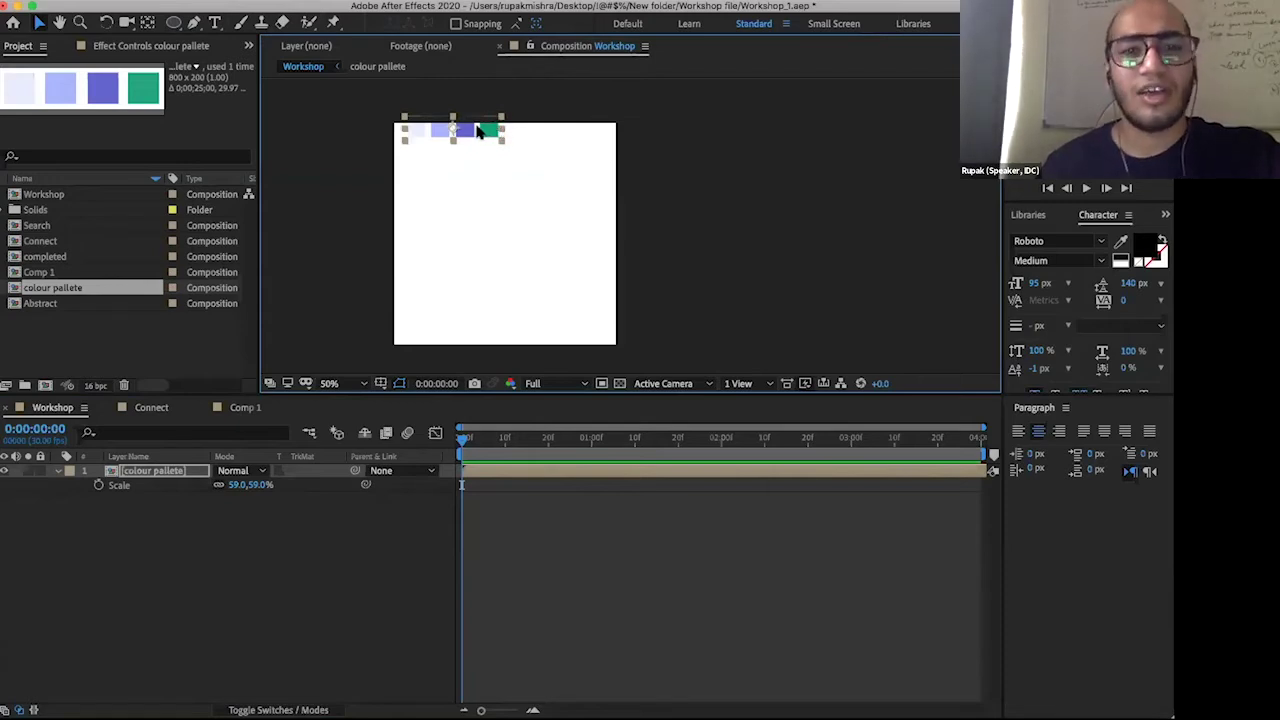
{"action": "key", "text": "shift+Left"}
{"action": "key", "text": "shift+Left"}
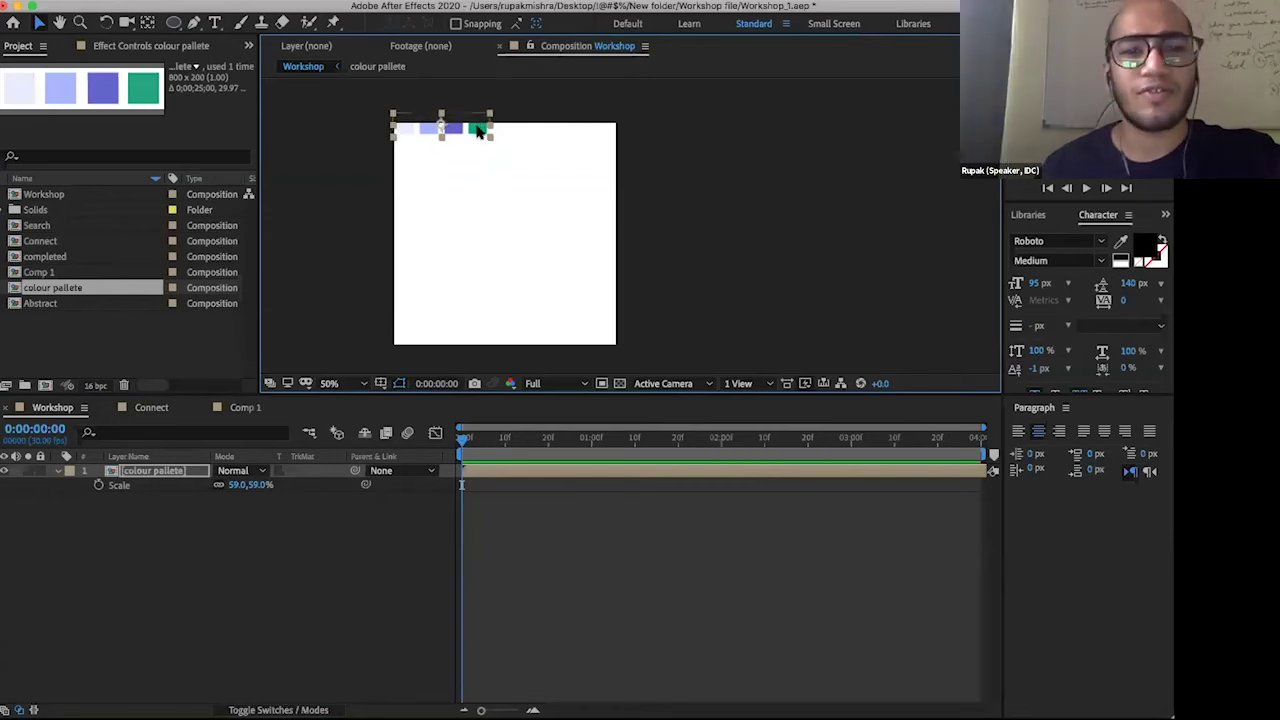
{"action": "key", "text": "shift+Right"}
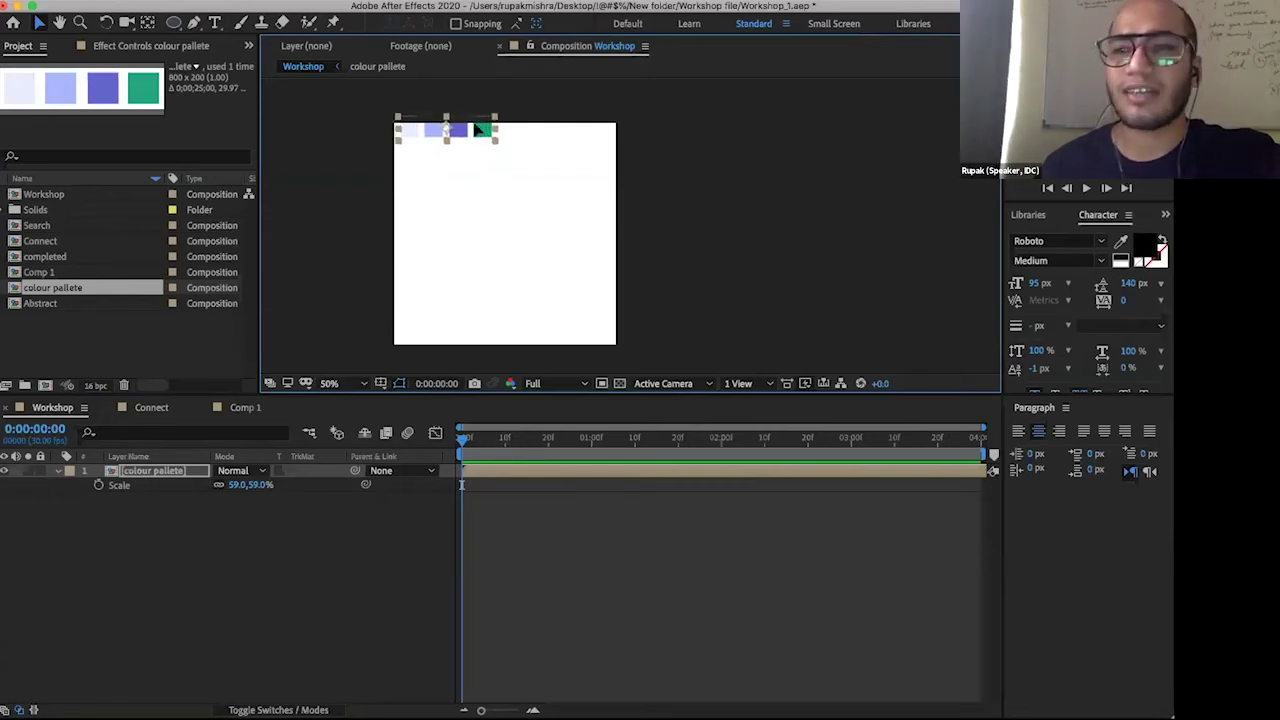
{"action": "key", "text": "Left"}
{"action": "key", "text": "Left"}
{"action": "key", "text": "Left"}
{"action": "key", "text": "Left"}
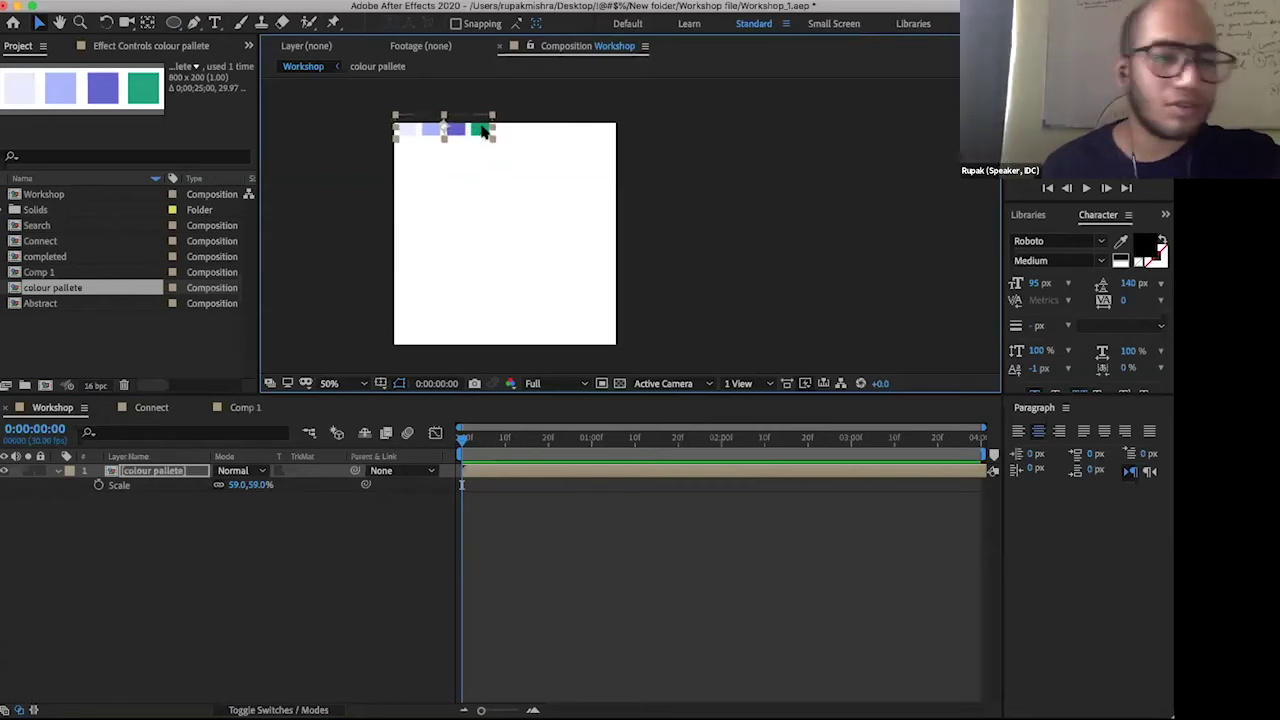
- Lock the colour pallete layer and check on the canvas that it cannot be selected
{"action": "left_click", "coordinate": [57, 482]}
{"action": "left_click", "coordinate": [150, 468]}
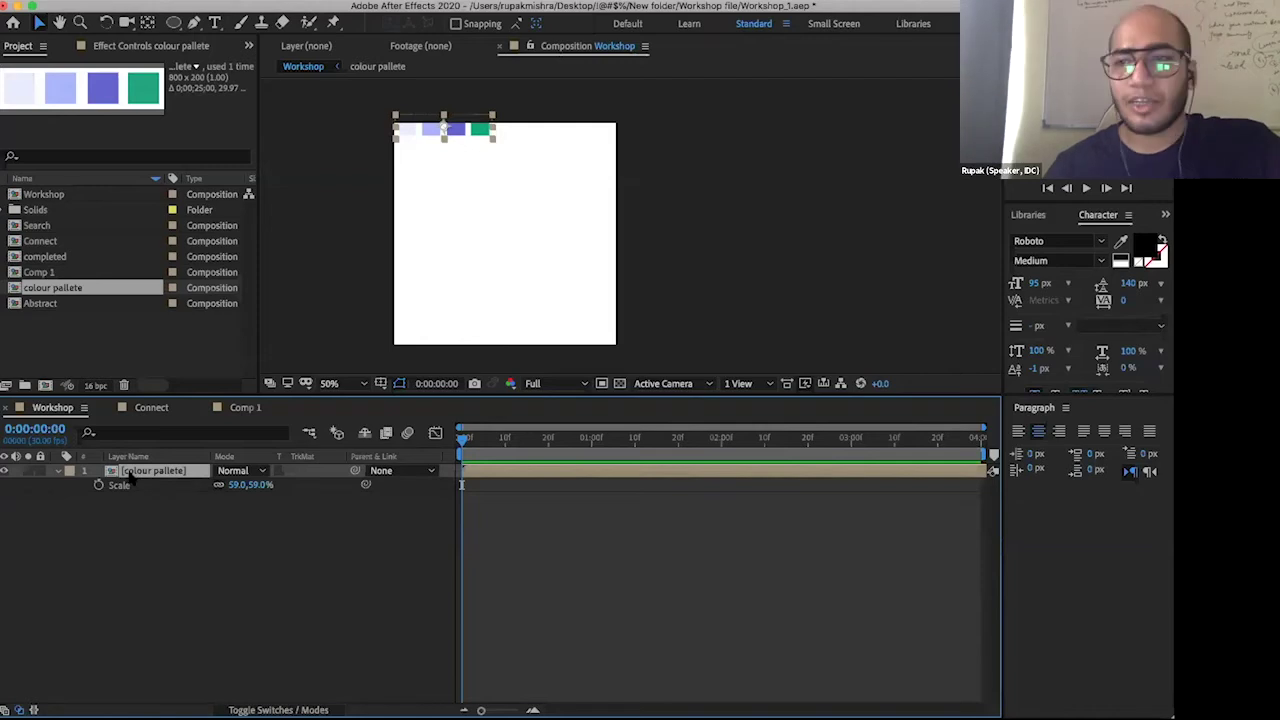
{"action": "left_click", "coordinate": [40, 470]}
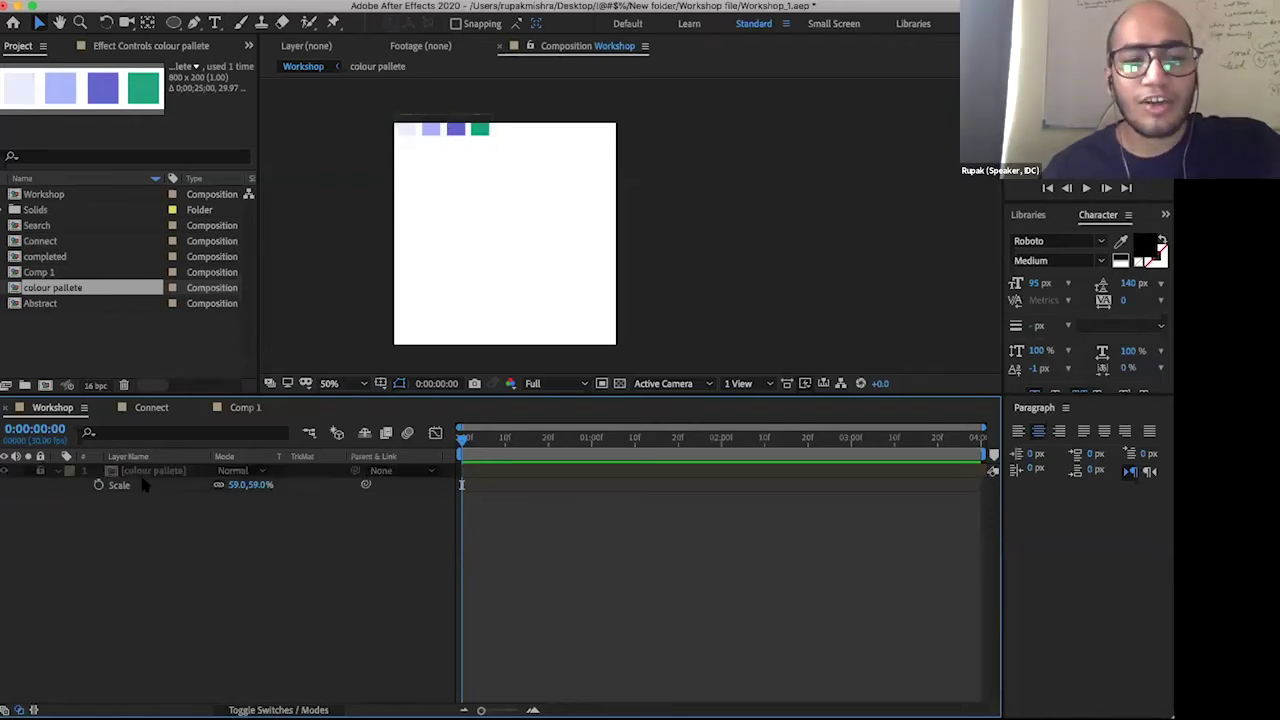
{"action": "left_click", "coordinate": [450, 222]}
{"action": "left_click", "coordinate": [227, 566]}
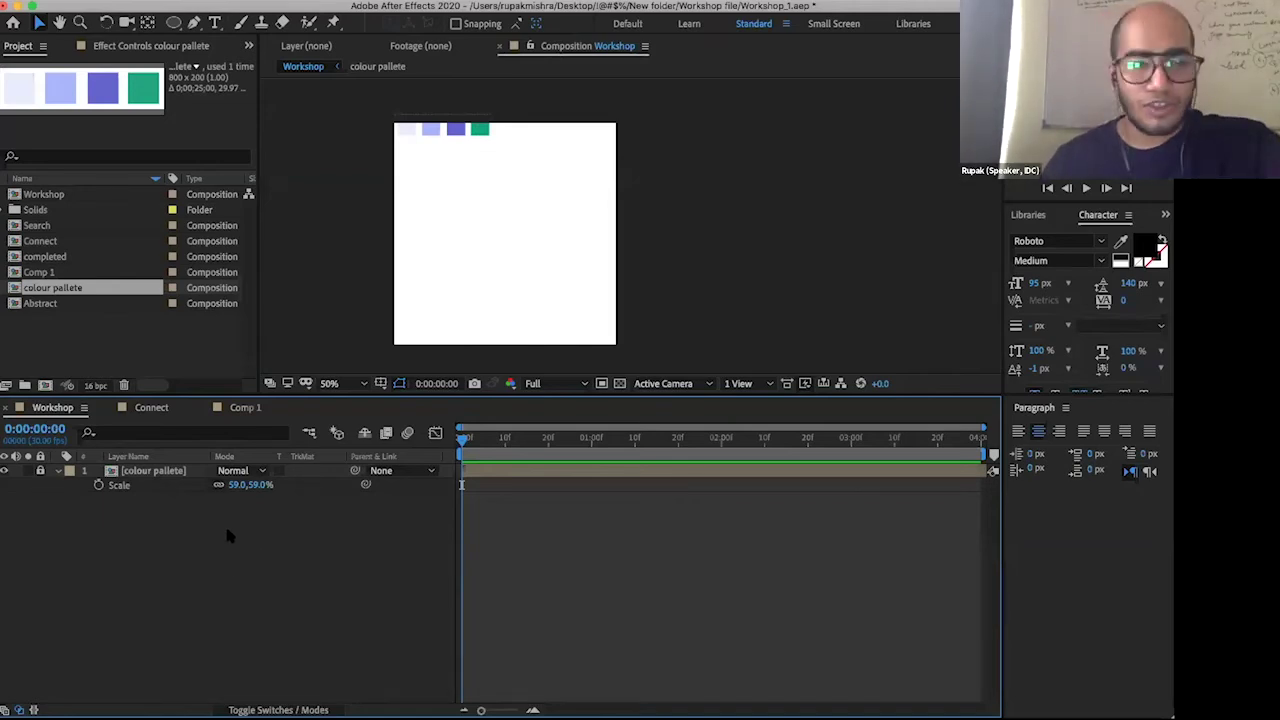
- Choose the Ellipse tool and set its fill to the palest lavender swatch sampled from the colour palette on the canvas
{"action": "left_click", "coordinate": [173, 24]}
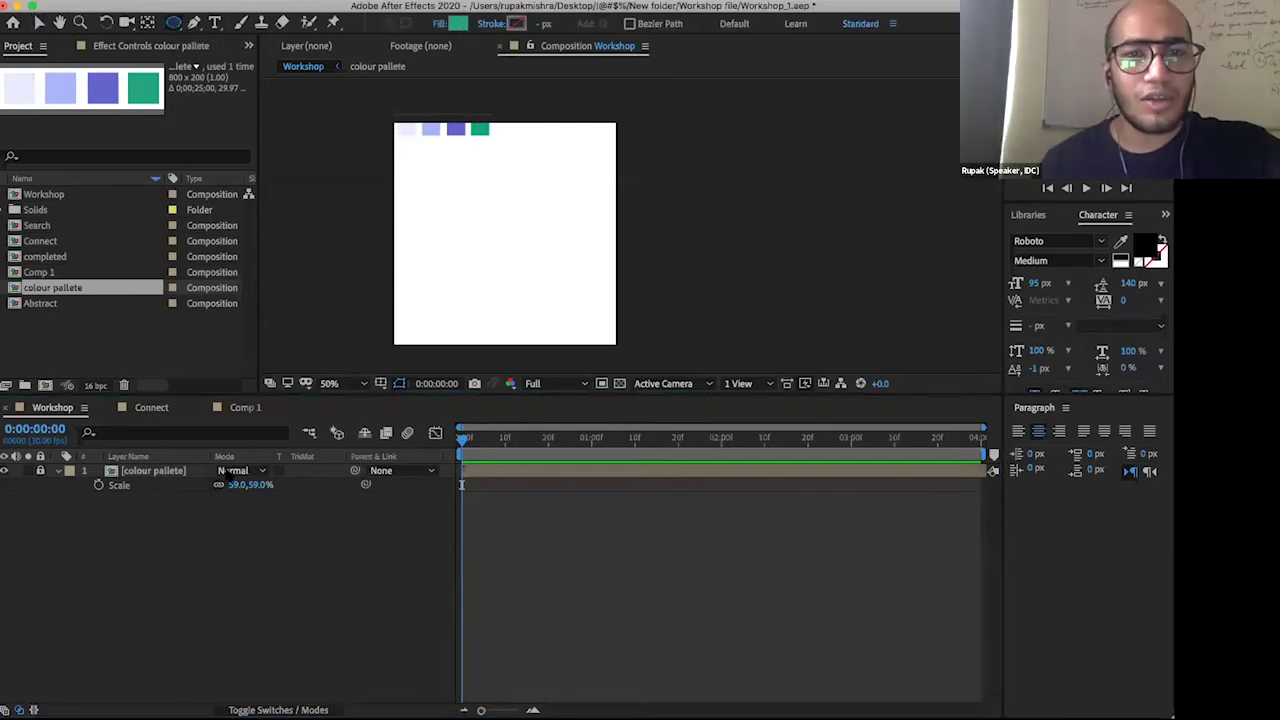
{"action": "left_click", "coordinate": [334, 533]}
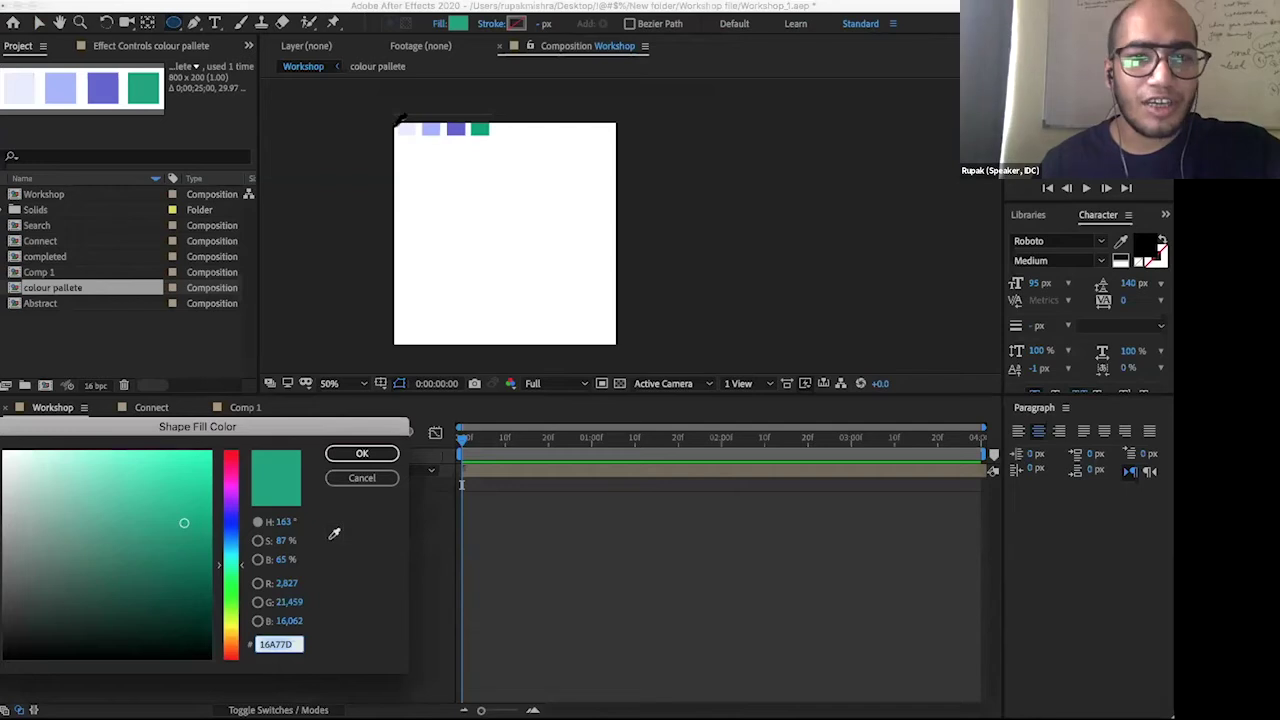
{"action": "left_click", "coordinate": [405, 129]}
{"action": "left_click", "coordinate": [362, 453]}
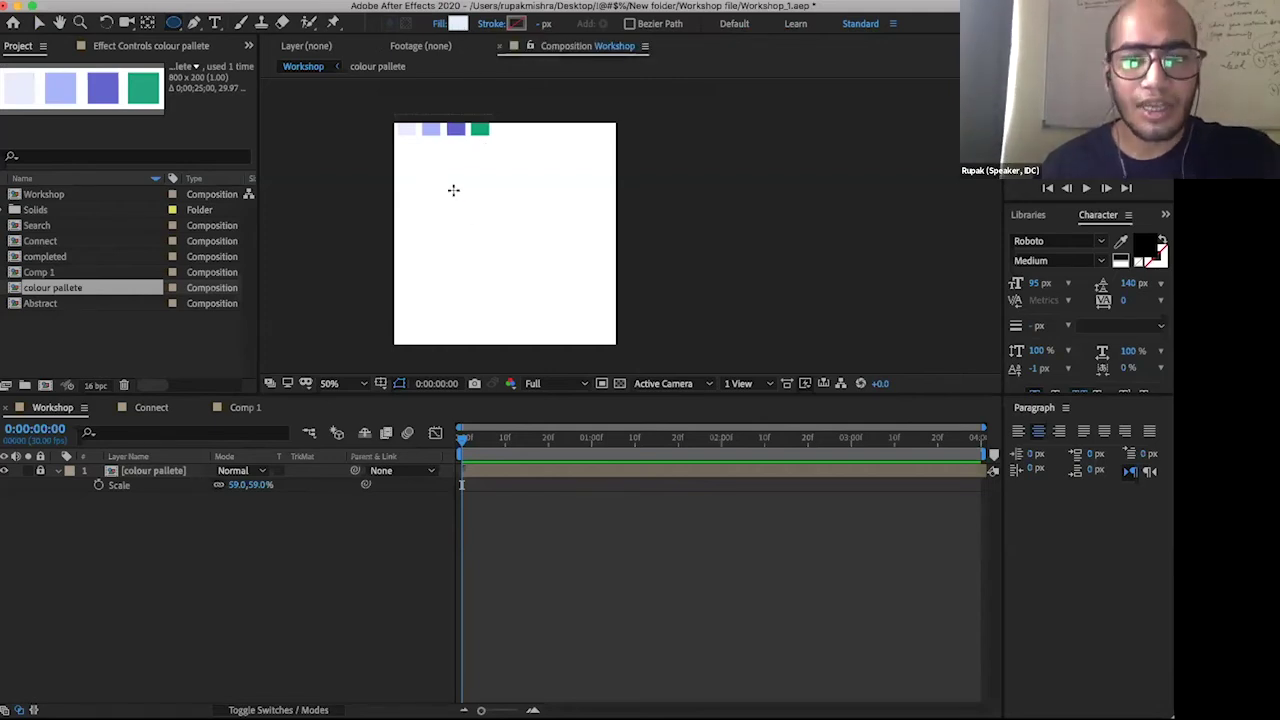
- Draw a circle about half the canvas width in the middle of the white canvas and check its selection
{"action": "left_click_drag", "start_coordinate": [451, 181], "coordinate": [494, 231]}
{"action": "left_click_drag", "start_coordinate": [557, 286], "coordinate": [561, 290]}
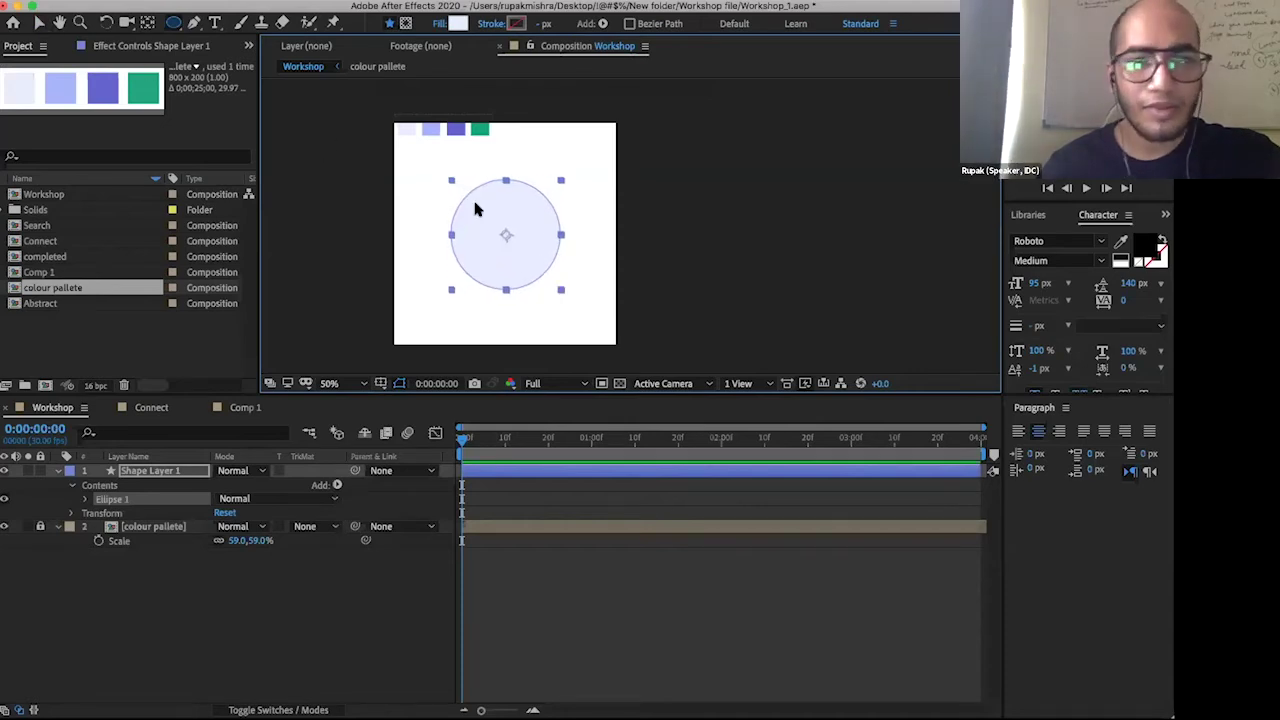
{"action": "key", "text": "v"}
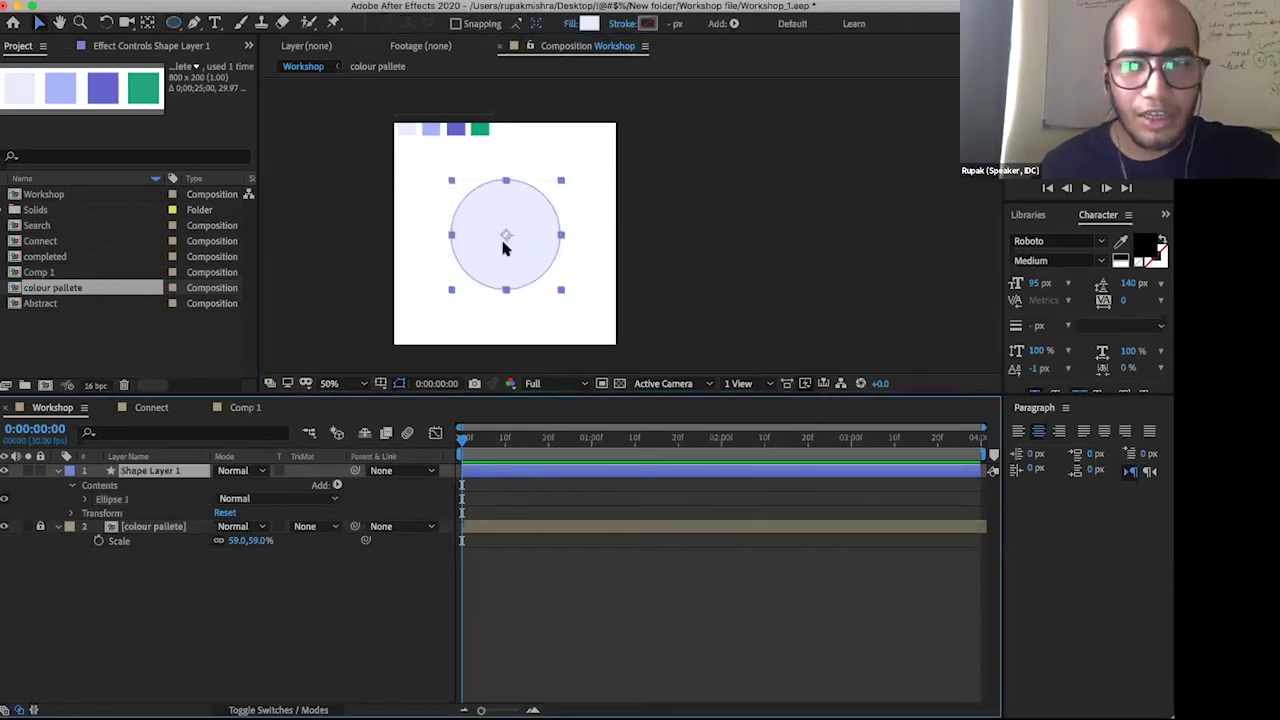
{"action": "scroll", "coordinate": [505, 220], "scroll_direction": "up", "scroll_amount": 2}
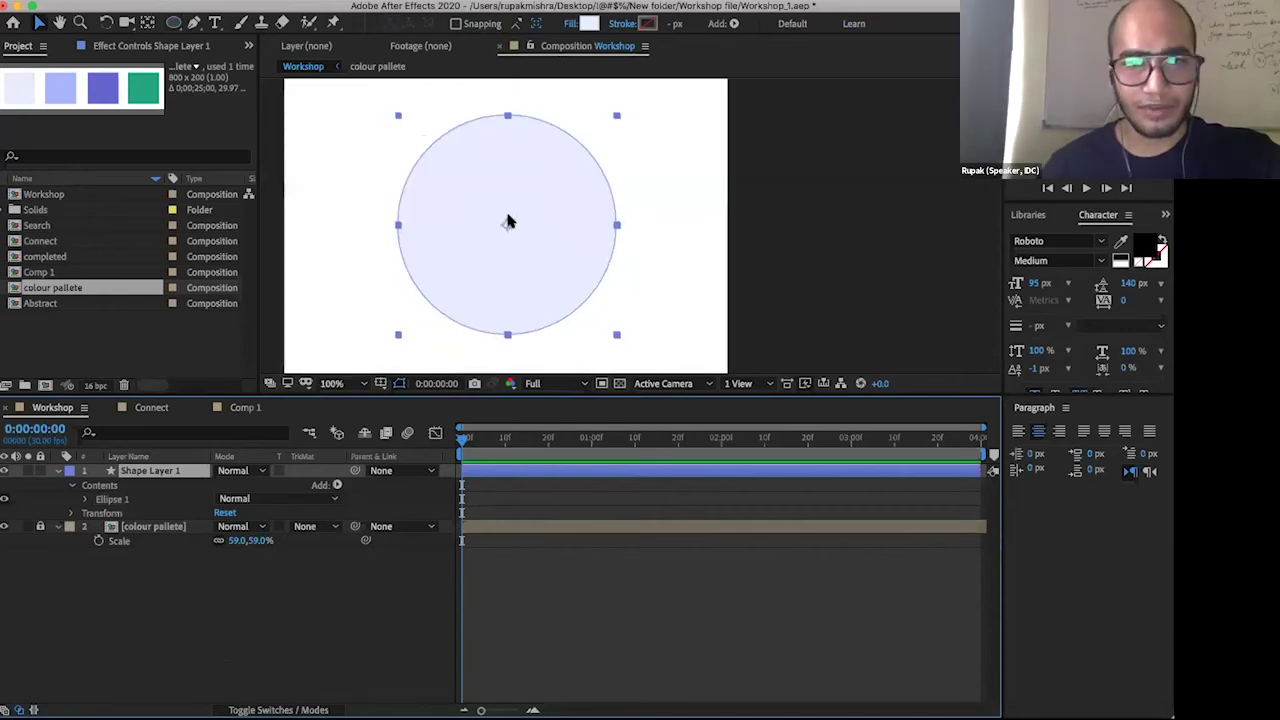
{"action": "scroll", "coordinate": [508, 265], "scroll_direction": "down", "scroll_amount": 1}
{"action": "scroll", "coordinate": [524, 253], "scroll_direction": "down", "scroll_amount": 1}
{"action": "left_click", "coordinate": [631, 217]}
{"action": "left_click", "coordinate": [554, 223]}
{"action": "left_click", "coordinate": [655, 226]}
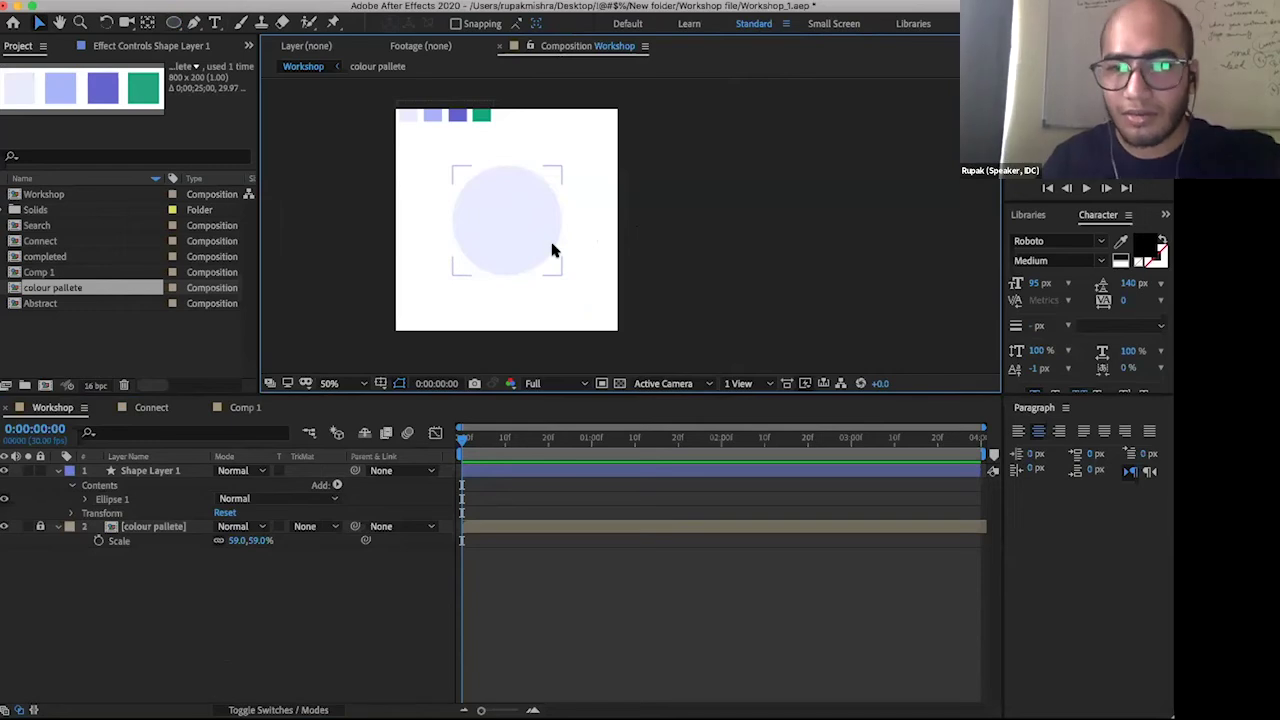
- Select the circle, set the Pen tool to create masks and start a mask path straight across the circle's centre
{"action": "left_click", "coordinate": [505, 210]}
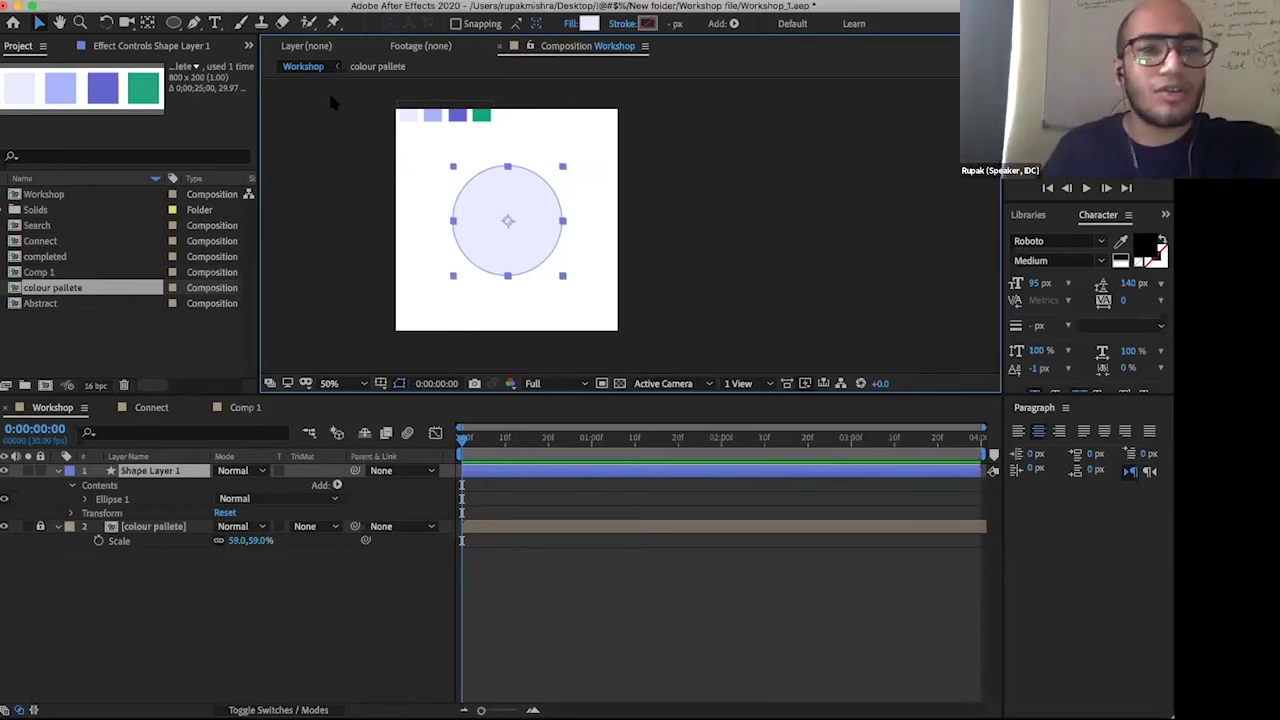
{"action": "left_click", "coordinate": [195, 23]}
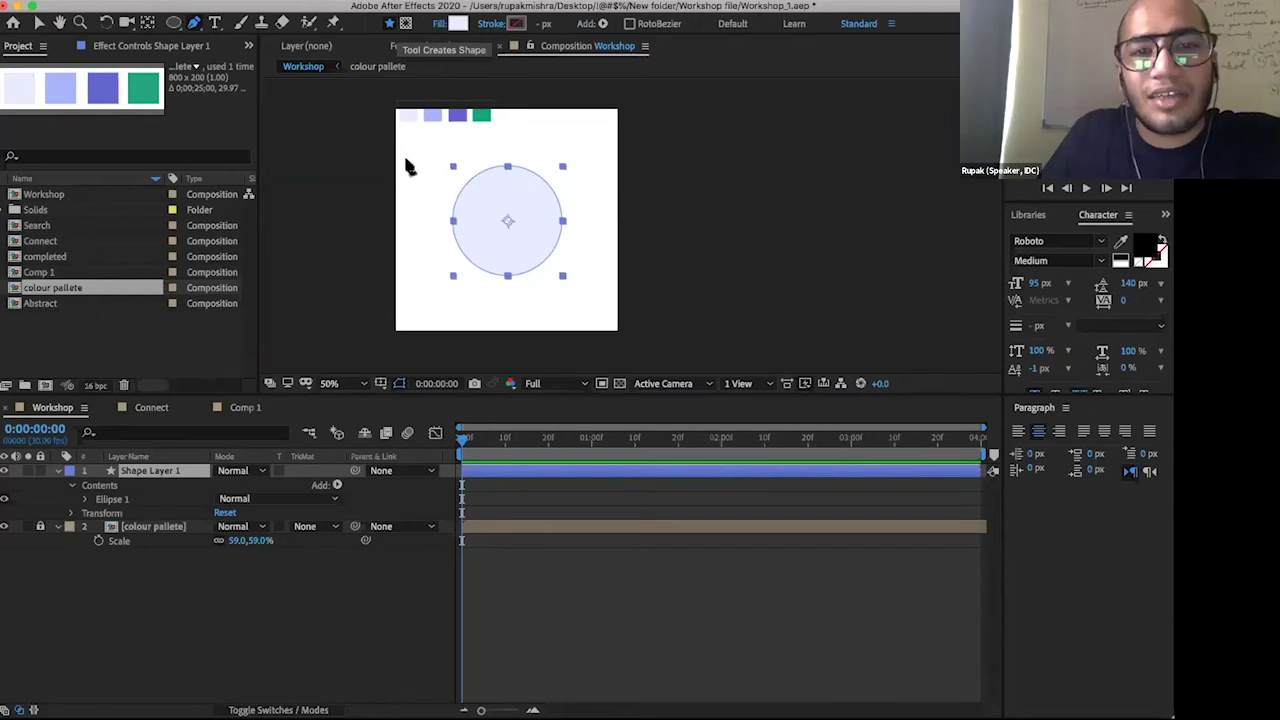
{"action": "left_click", "coordinate": [405, 23]}
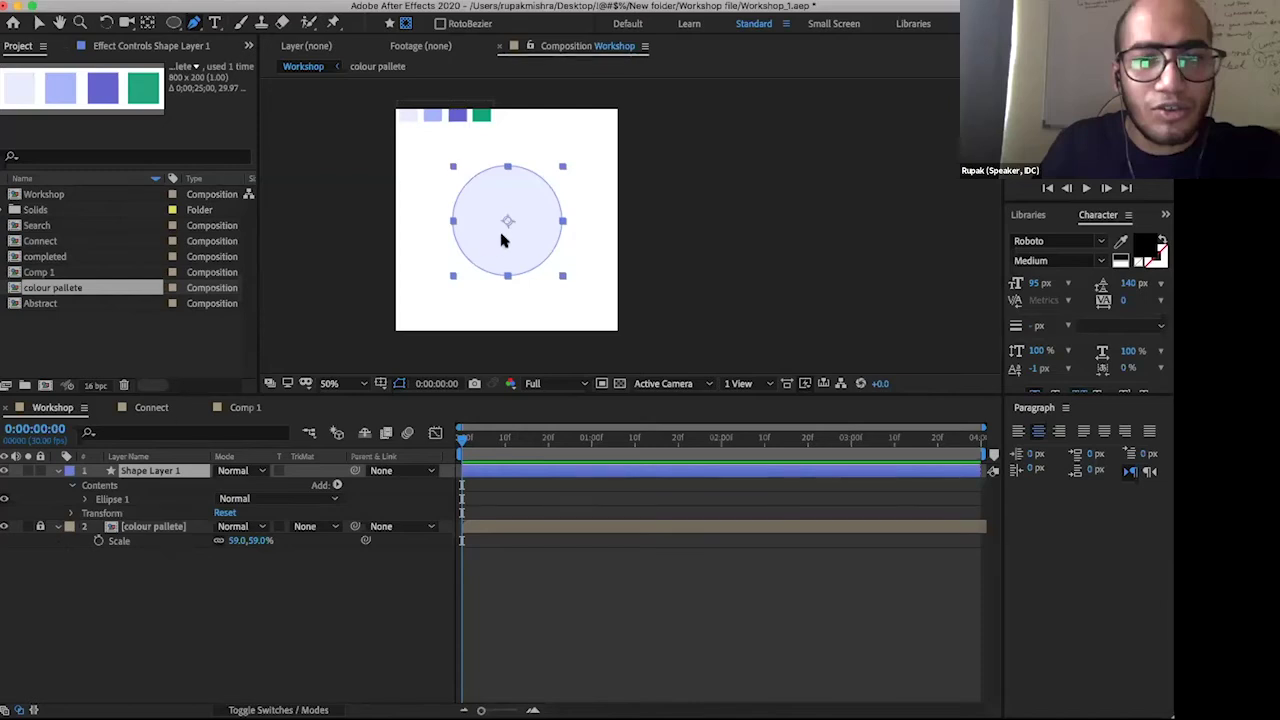
{"action": "scroll", "coordinate": [580, 315], "scroll_direction": "up", "scroll_amount": 2}
{"action": "scroll", "coordinate": [577, 313], "scroll_direction": "down", "scroll_amount": 4}
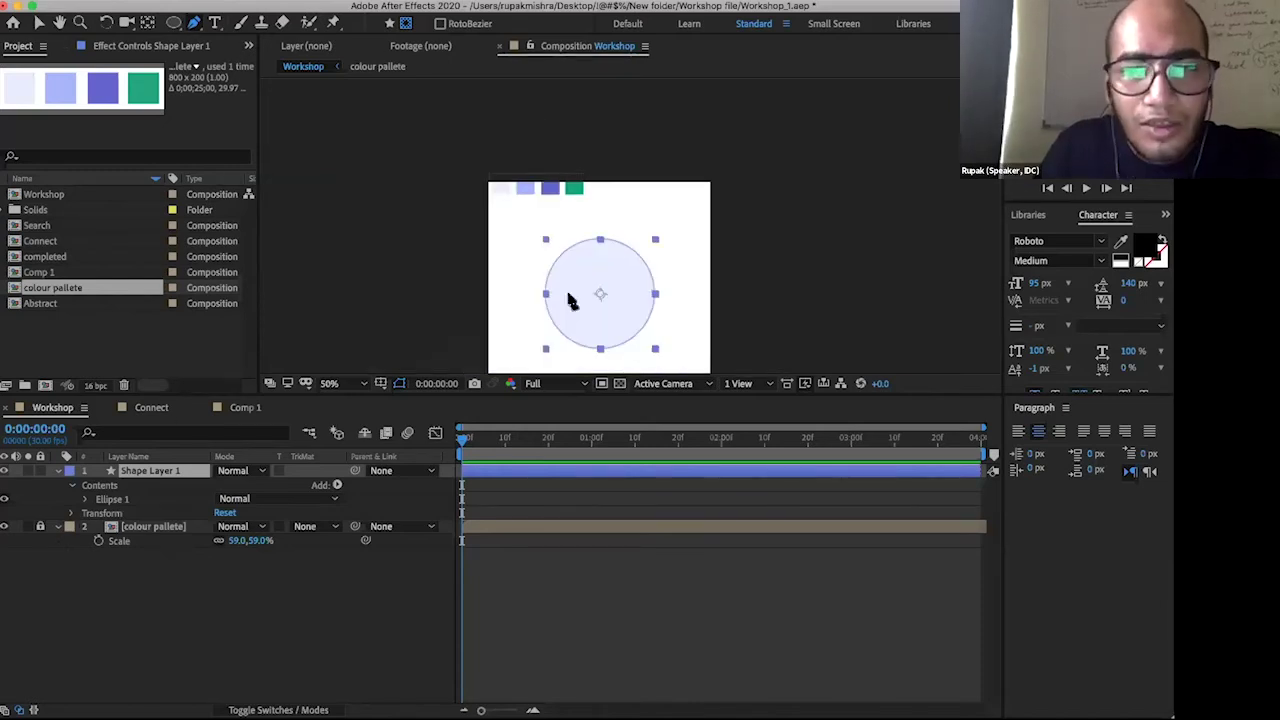
{"action": "scroll", "coordinate": [440, 238], "scroll_direction": "up", "scroll_amount": 4}
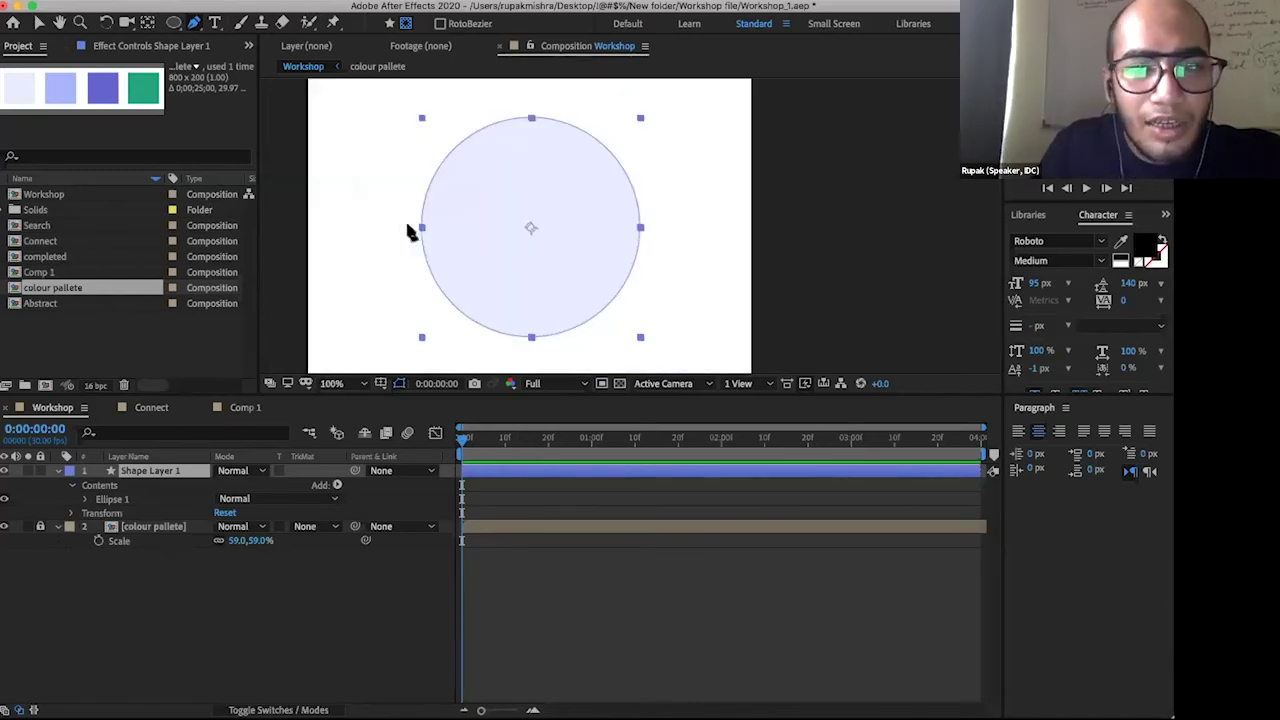
{"action": "left_click", "coordinate": [406, 225]}
{"action": "left_click", "coordinate": [649, 227]}
{"action": "key", "text": "v"}
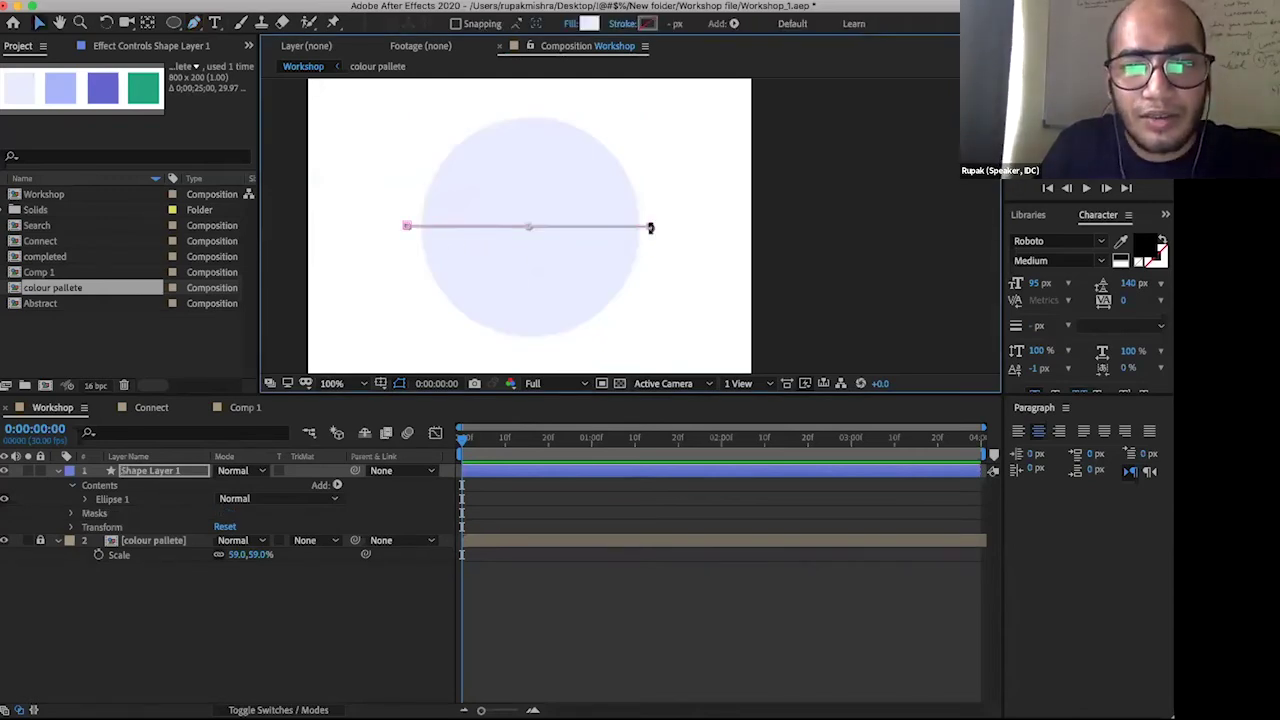
{"action": "key", "text": "g"}
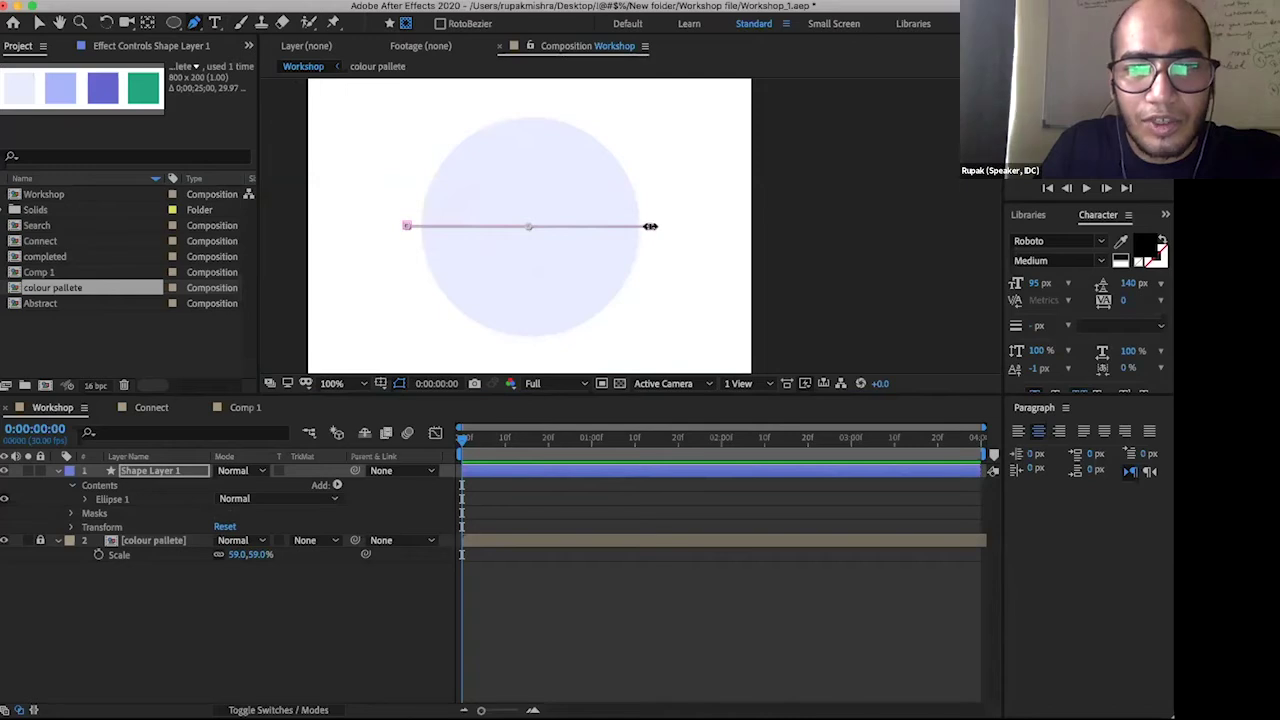
- Extend the mask path around the circle's lower half and close it at the starting point, leaving only the bottom semicircle
{"action": "left_click", "coordinate": [156, 470]}
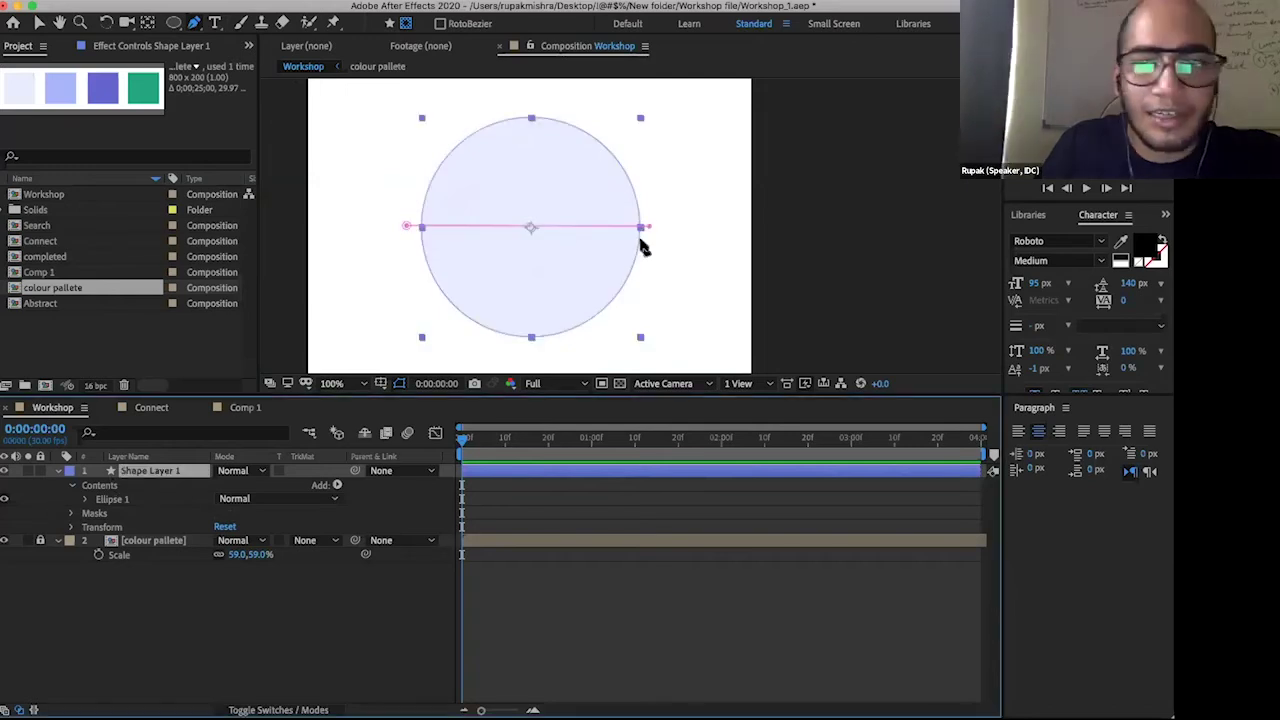
{"action": "left_click_drag", "start_coordinate": [646, 231], "coordinate": [650, 229]}
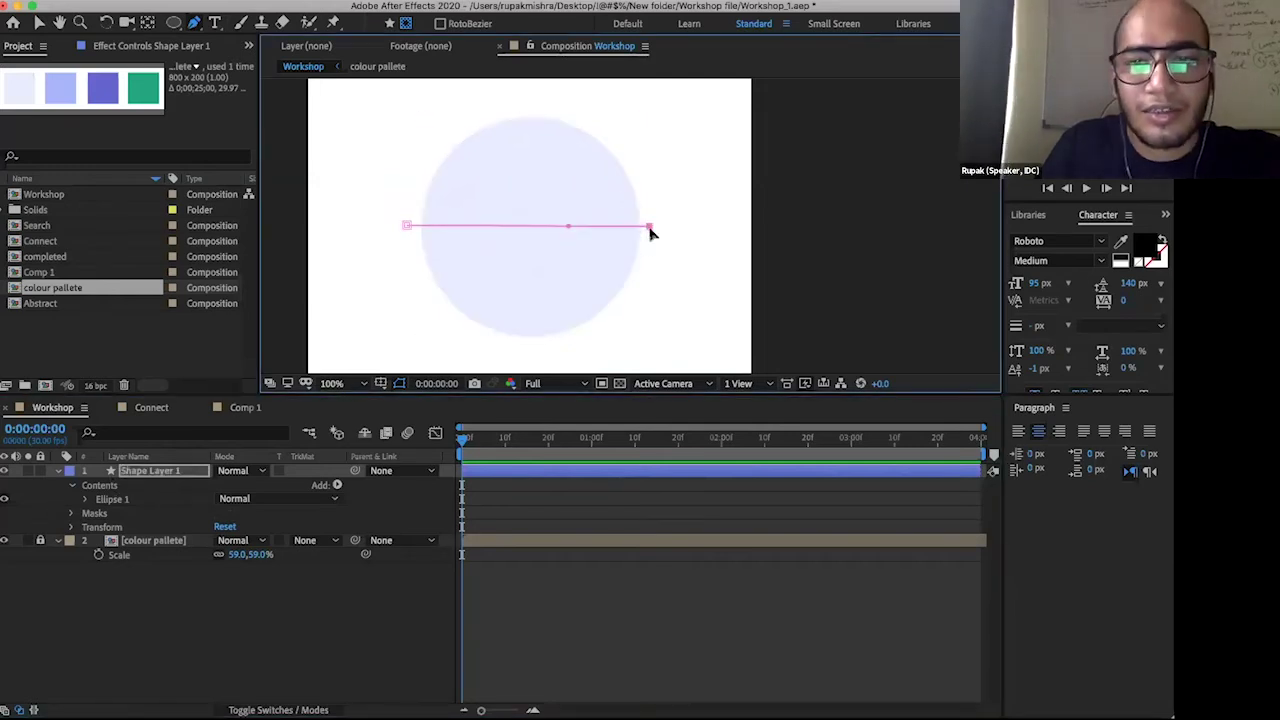
{"action": "left_click", "coordinate": [410, 352]}
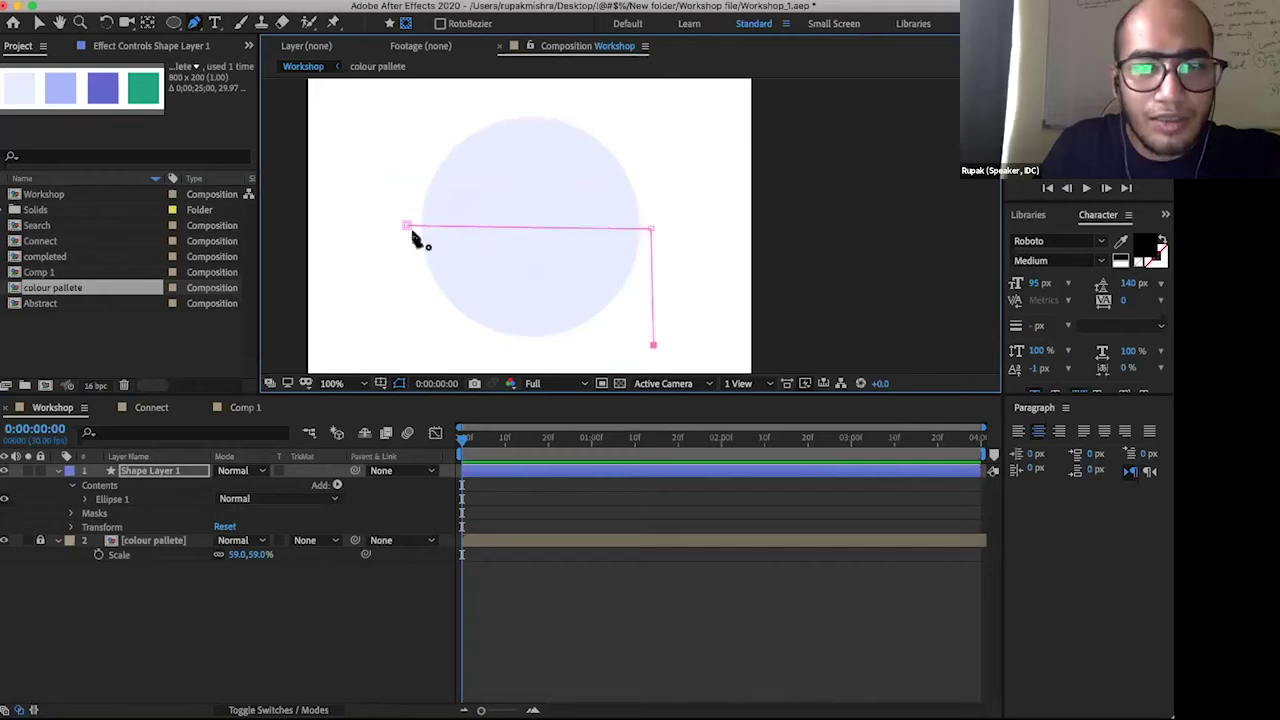
{"action": "left_click", "coordinate": [407, 226]}
{"action": "left_click", "coordinate": [302, 603]}
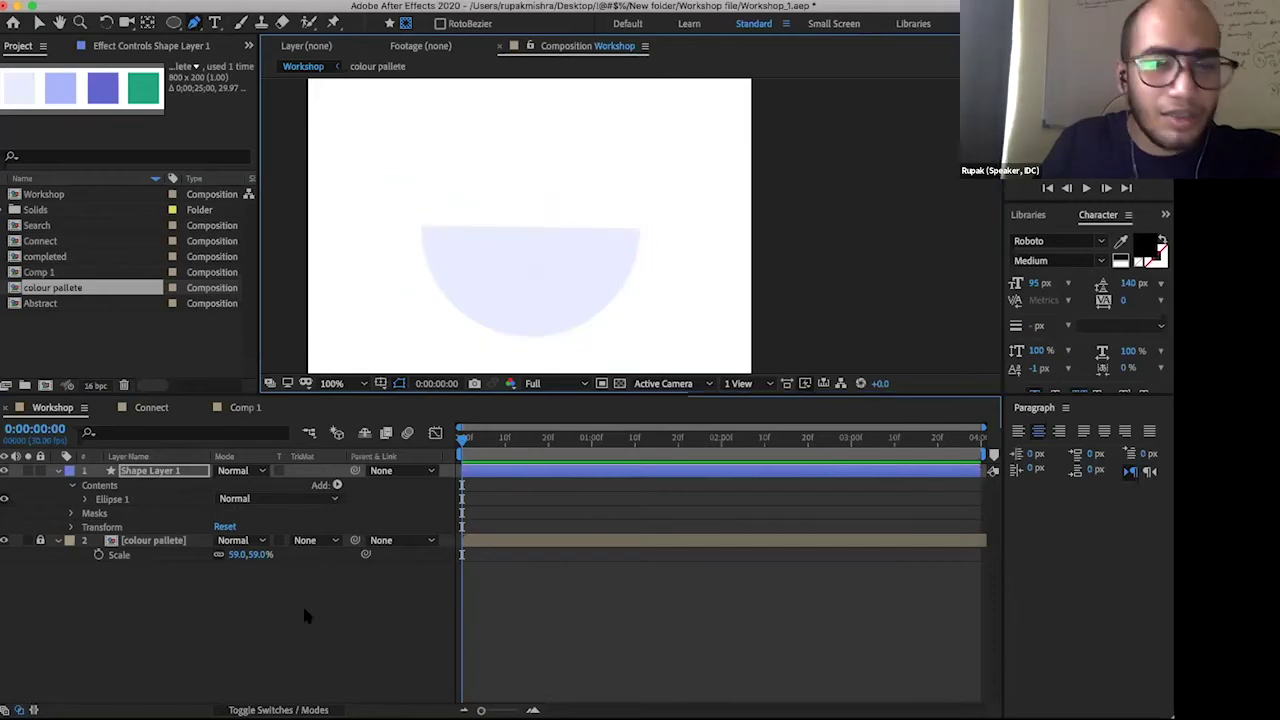
{"action": "scroll", "coordinate": [462, 196], "scroll_direction": "down", "scroll_amount": 2}
{"action": "scroll", "coordinate": [495, 278], "scroll_direction": "down", "scroll_amount": 1}
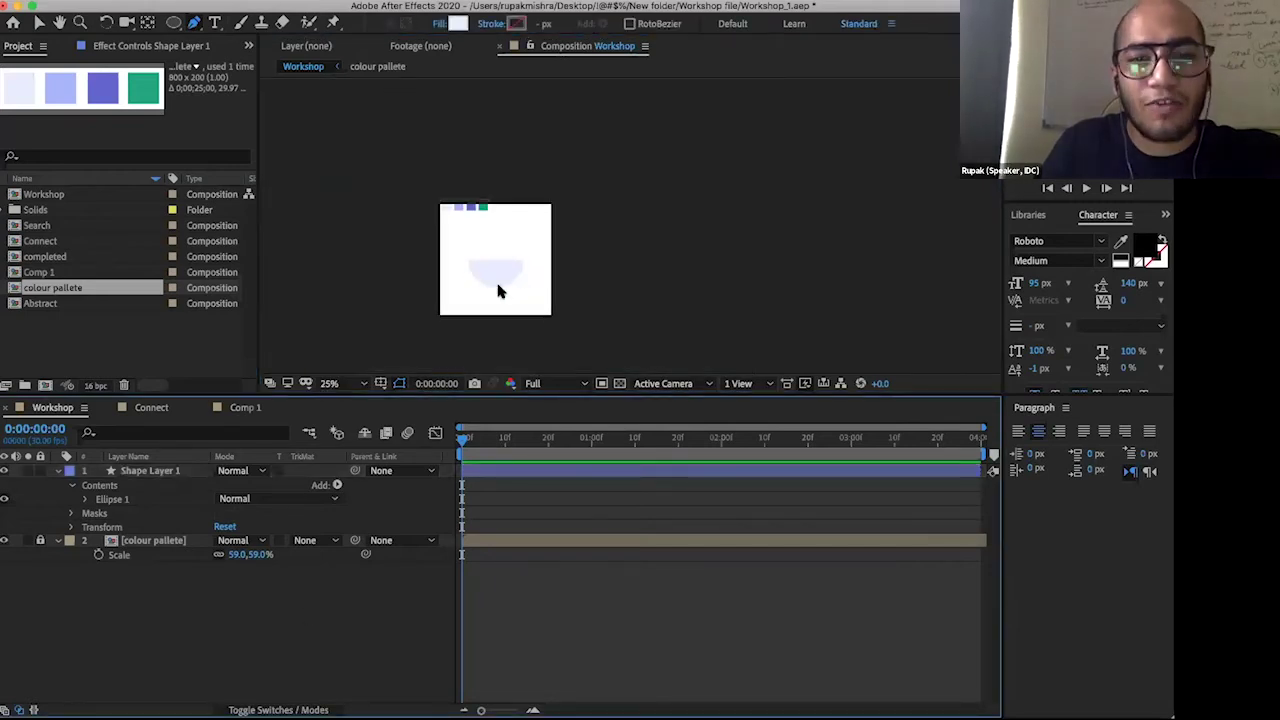
{"action": "scroll", "coordinate": [510, 262], "scroll_direction": "up", "scroll_amount": 1}
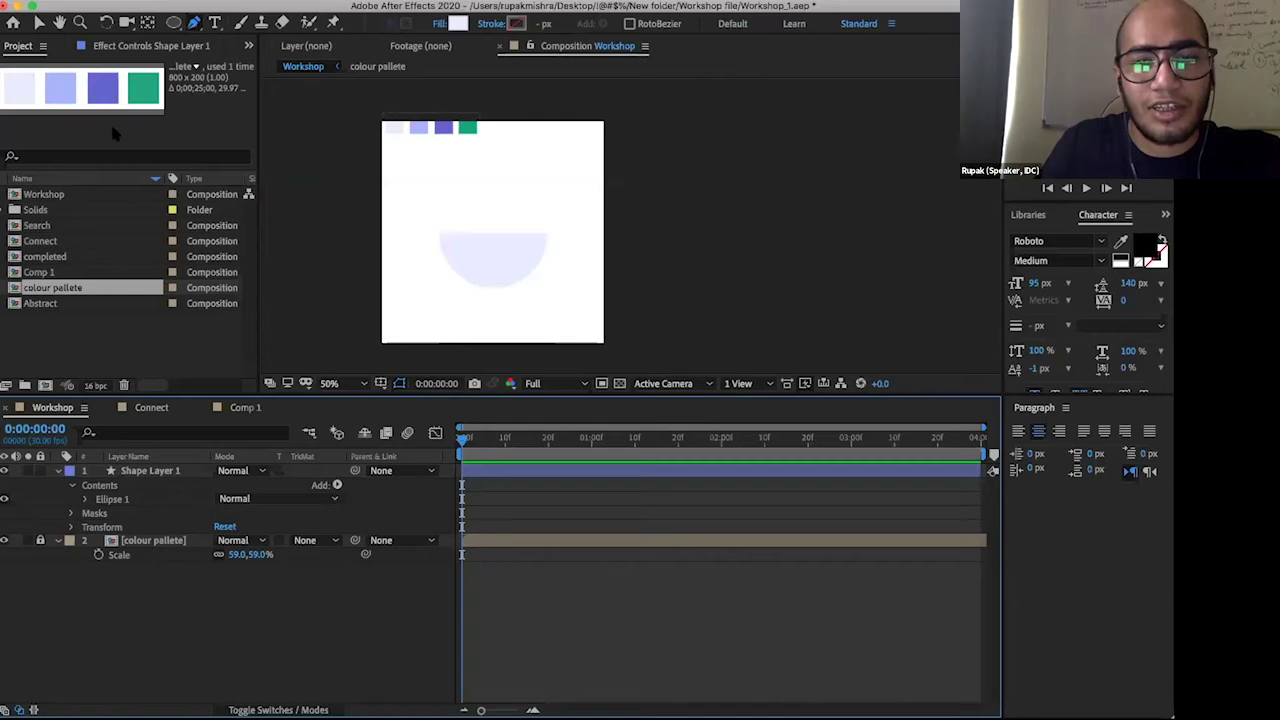
- Duplicate Shape Layer 1, the masked lower semicircle
{"action": "left_click", "coordinate": [178, 472]}
{"action": "key", "text": "Return"}
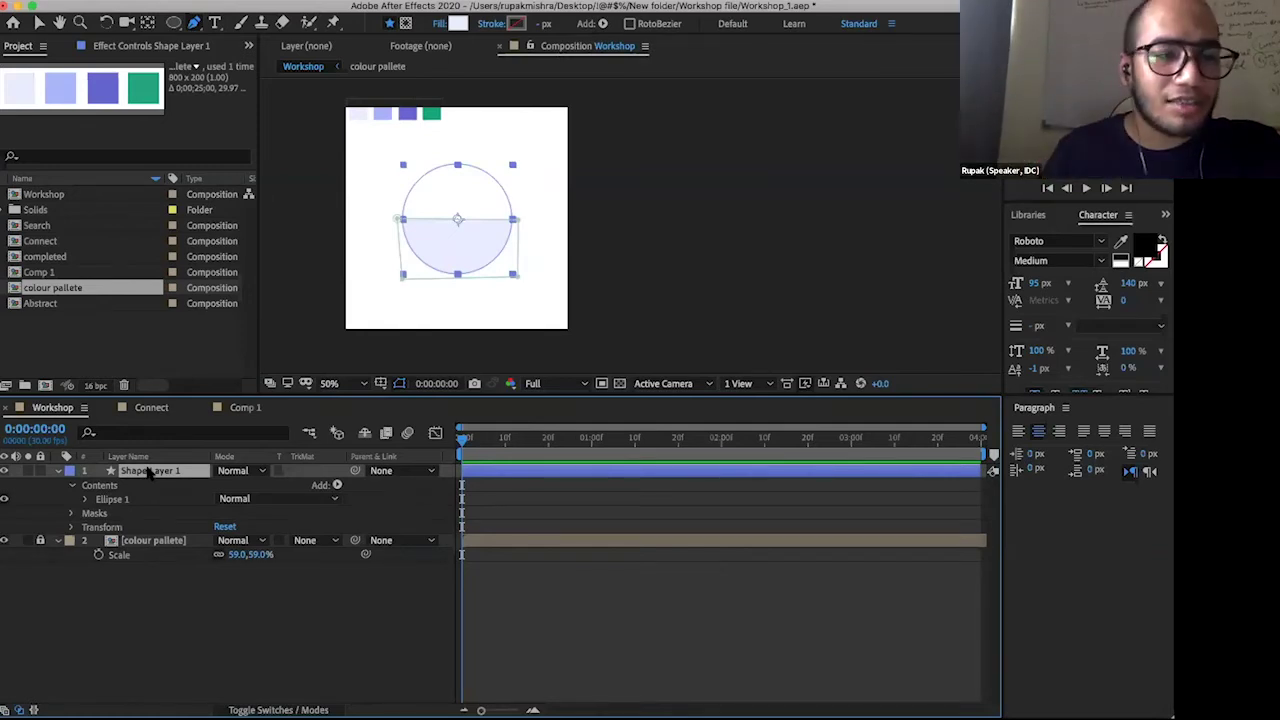
{"action": "right_click", "coordinate": [149, 471]}
{"action": "left_click", "coordinate": [143, 6]}
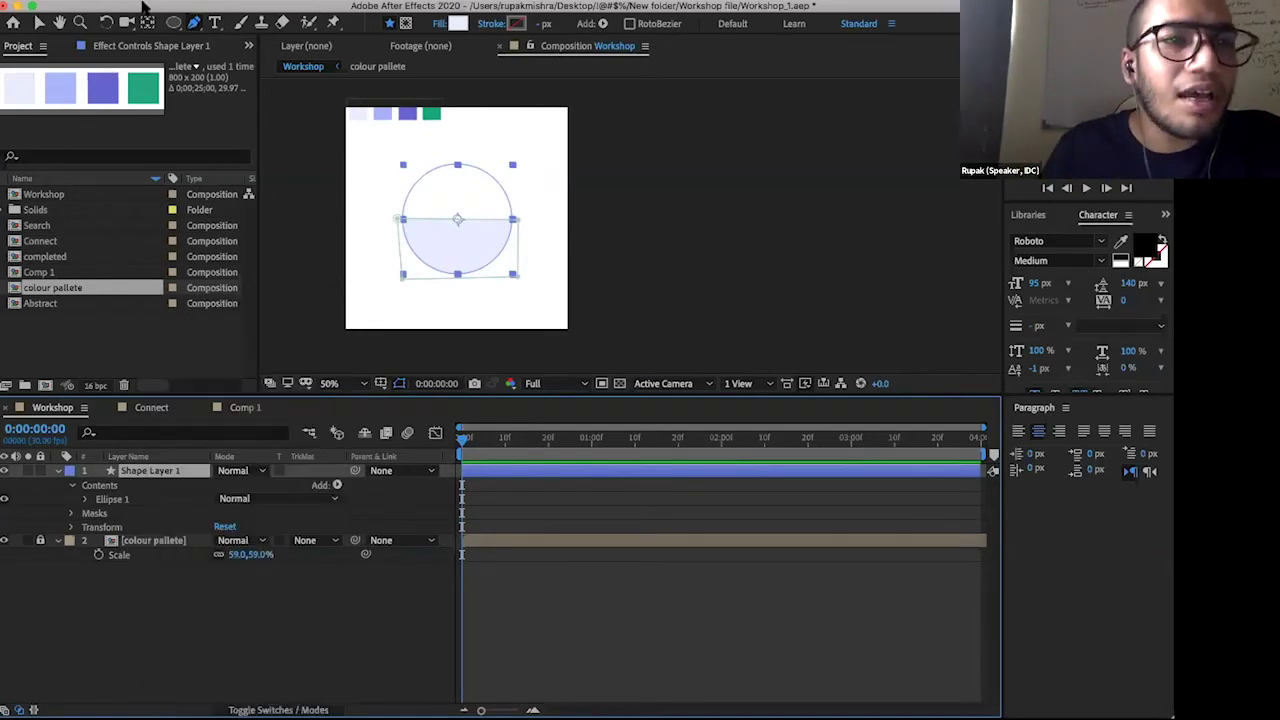
{"action": "left_click", "coordinate": [145, 5]}
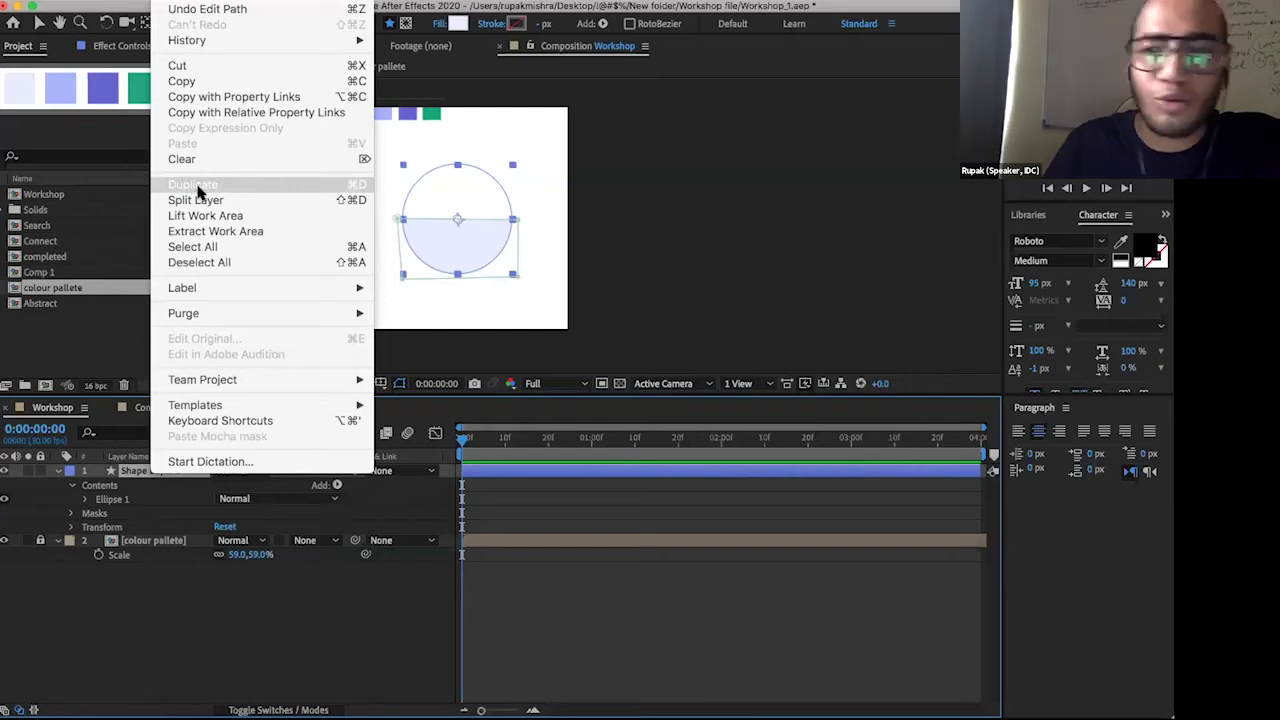
{"action": "key", "text": "super+d"}
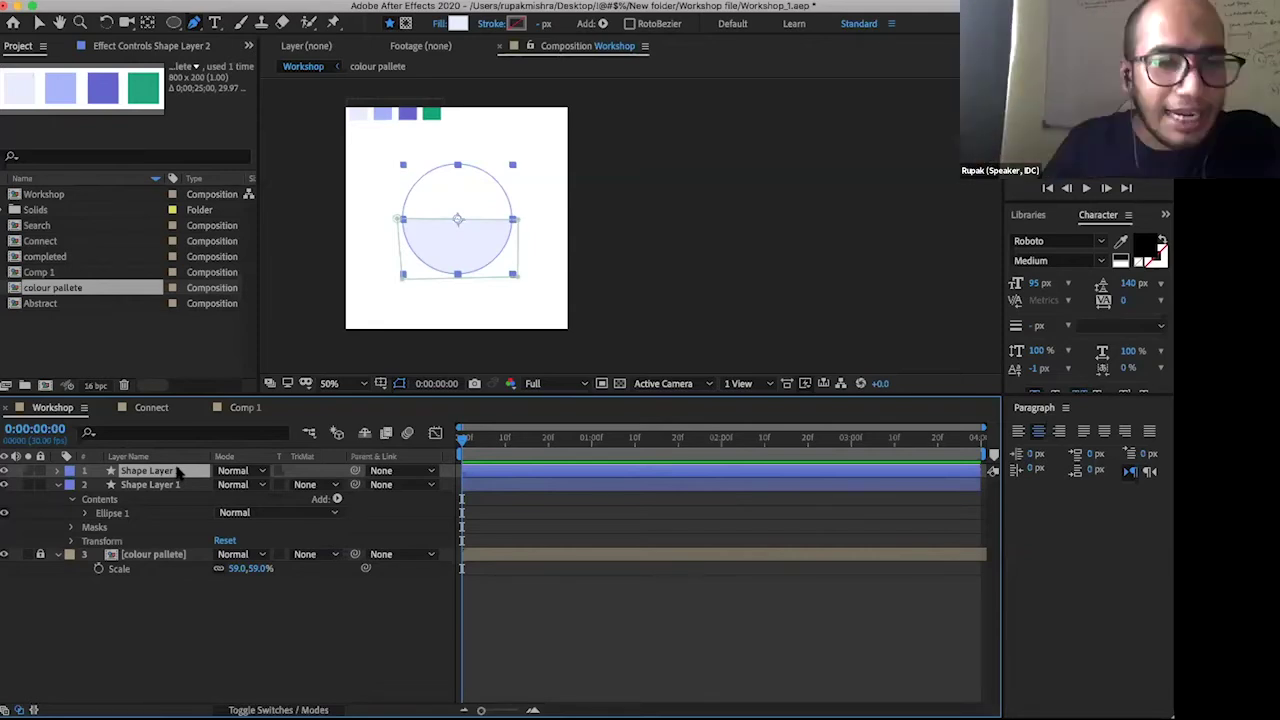
- Flip the duplicated semicircle vertically to form the circle's upper half
{"action": "right_click", "coordinate": [178, 472]}
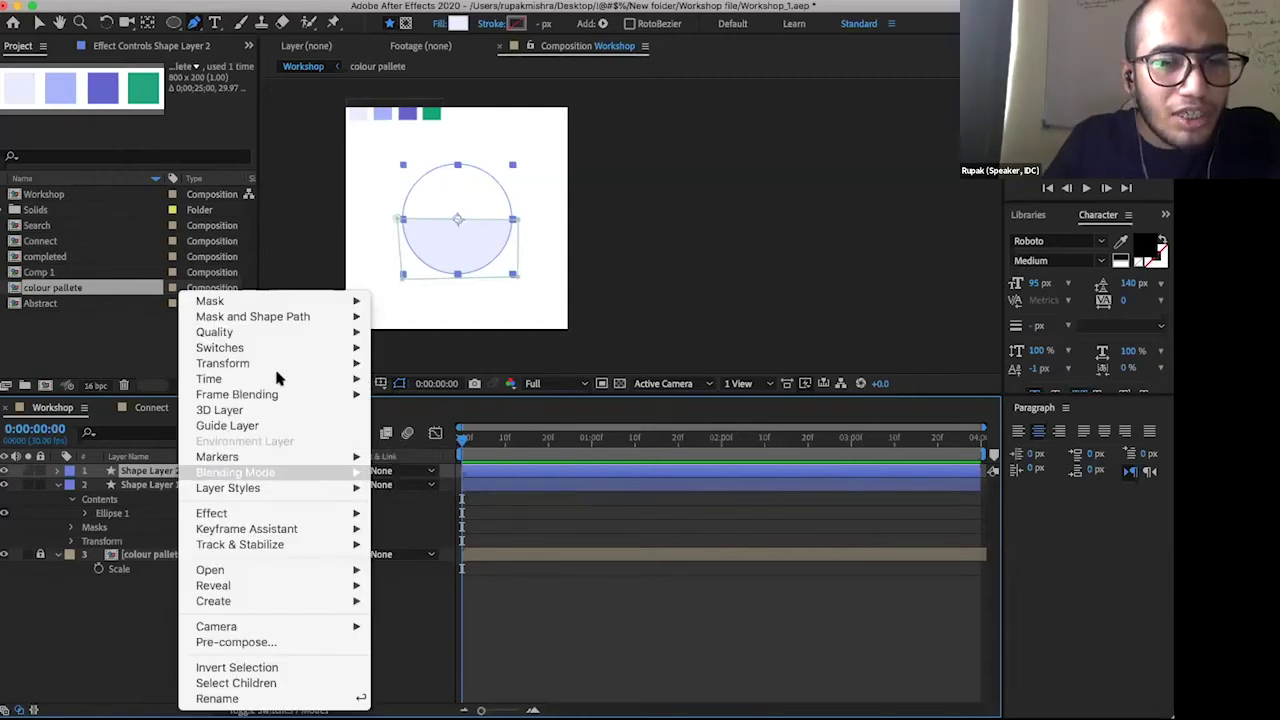
{"action": "mouse_move", "coordinate": [281, 374]}
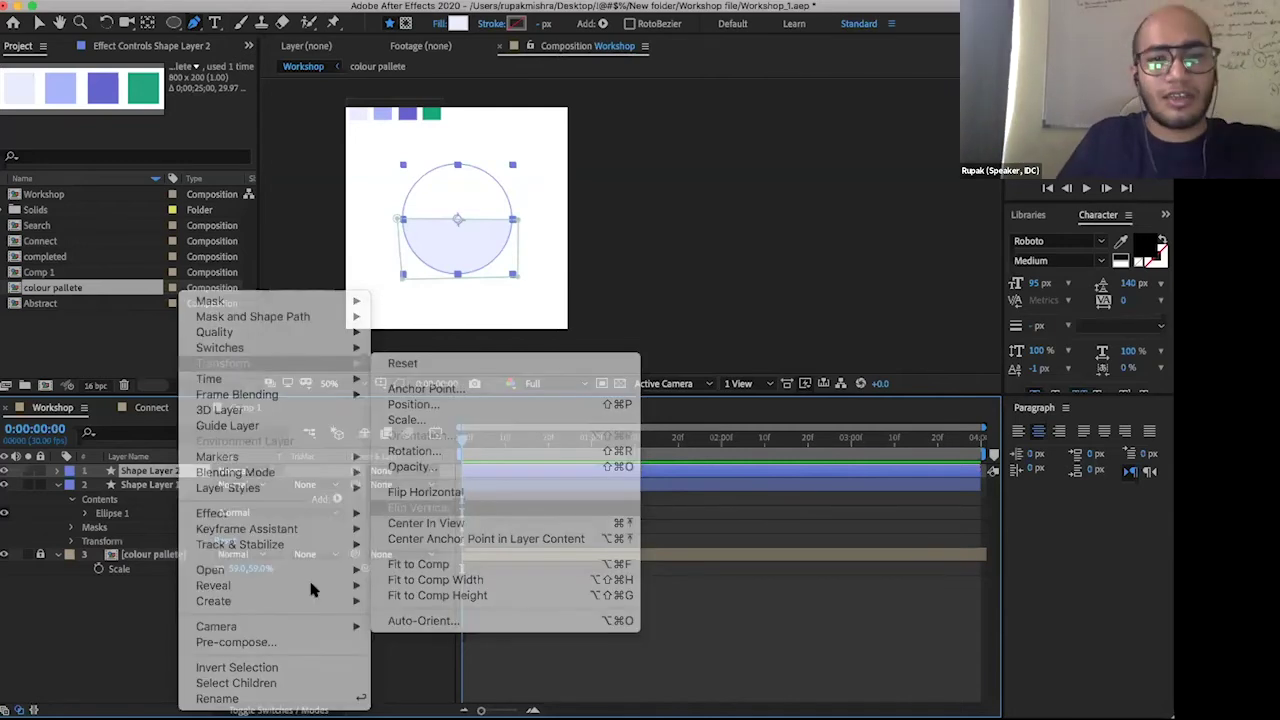
{"action": "left_click", "coordinate": [449, 512]}
{"action": "left_click", "coordinate": [300, 588]}
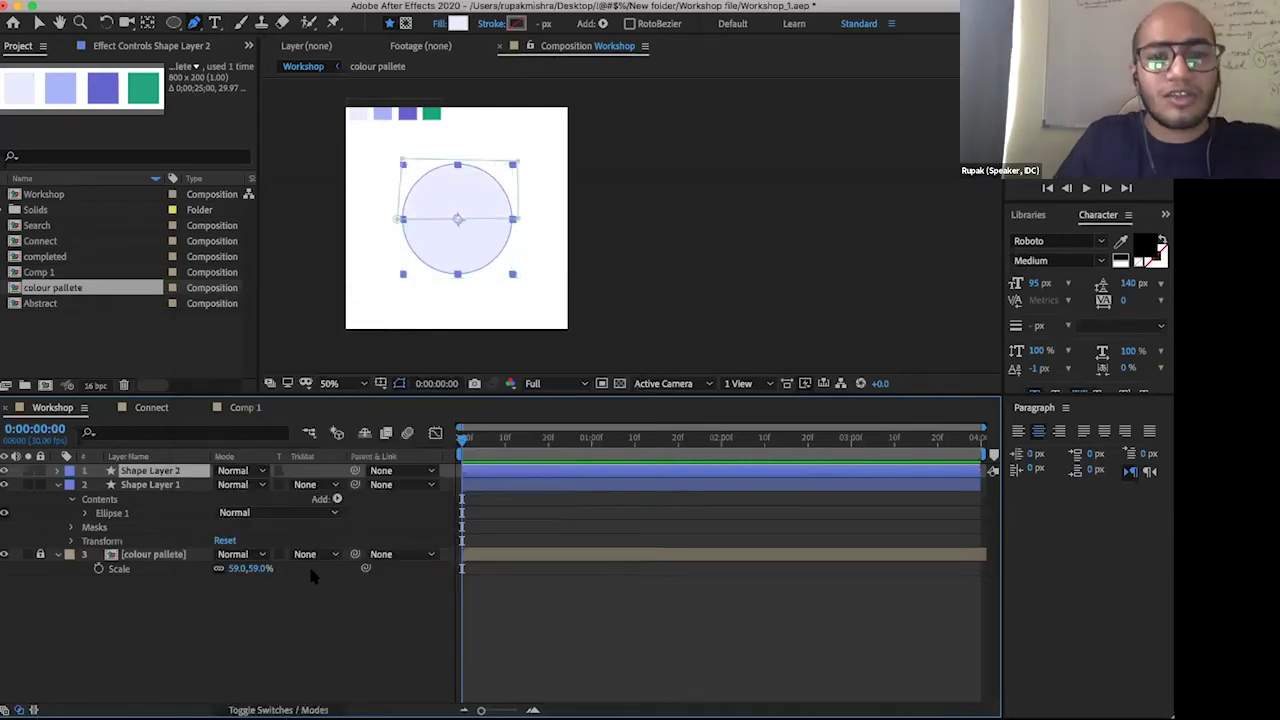
- Move the lower outer corner of Shape Layer 2's mask slightly down to close the seam between the two semicircles
{"action": "left_click", "coordinate": [472, 215]}
{"action": "scroll", "coordinate": [472, 215], "scroll_direction": "up", "scroll_amount": 1}
{"action": "scroll", "coordinate": [518, 212], "scroll_direction": "down", "scroll_amount": 1}
{"action": "scroll", "coordinate": [502, 212], "scroll_direction": "up", "scroll_amount": 1}
{"action": "scroll", "coordinate": [566, 213], "scroll_direction": "up", "scroll_amount": 1}
{"action": "scroll", "coordinate": [566, 213], "scroll_direction": "down", "scroll_amount": 1}
{"action": "scroll", "coordinate": [566, 213], "scroll_direction": "up", "scroll_amount": 1}
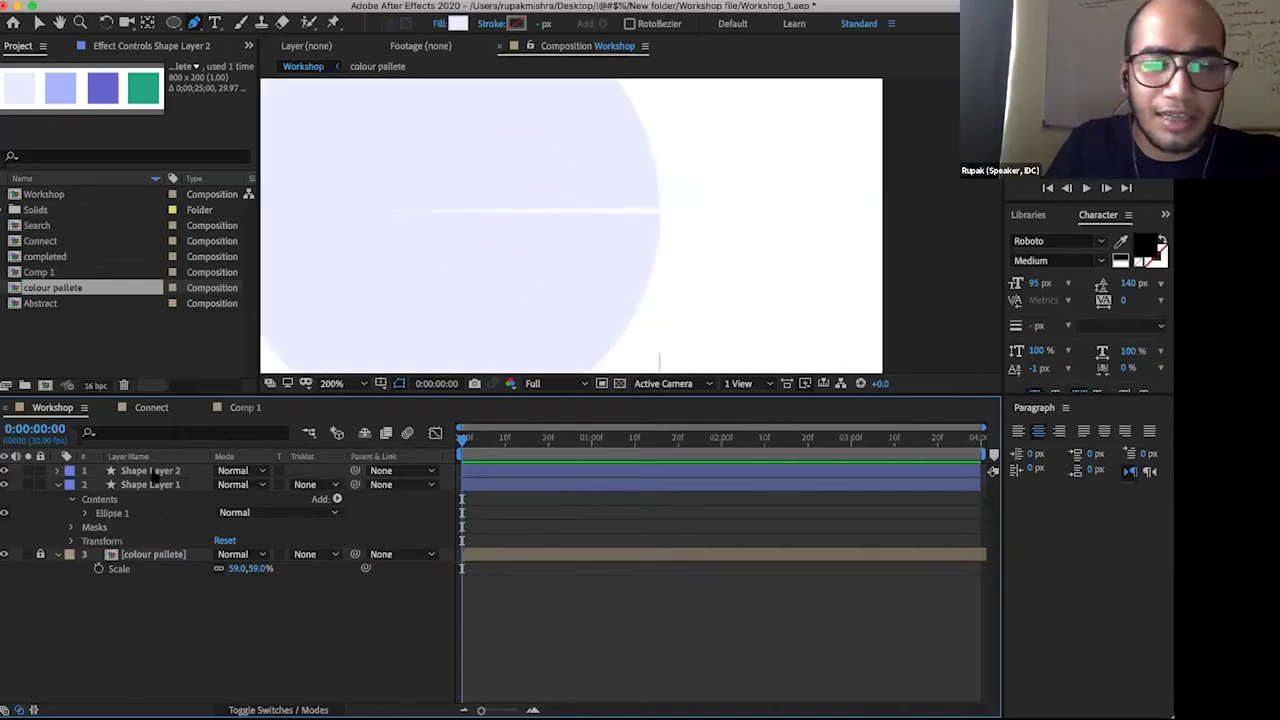
{"action": "left_click", "coordinate": [157, 470]}
{"action": "scroll", "coordinate": [414, 240], "scroll_direction": "down", "scroll_amount": 1}
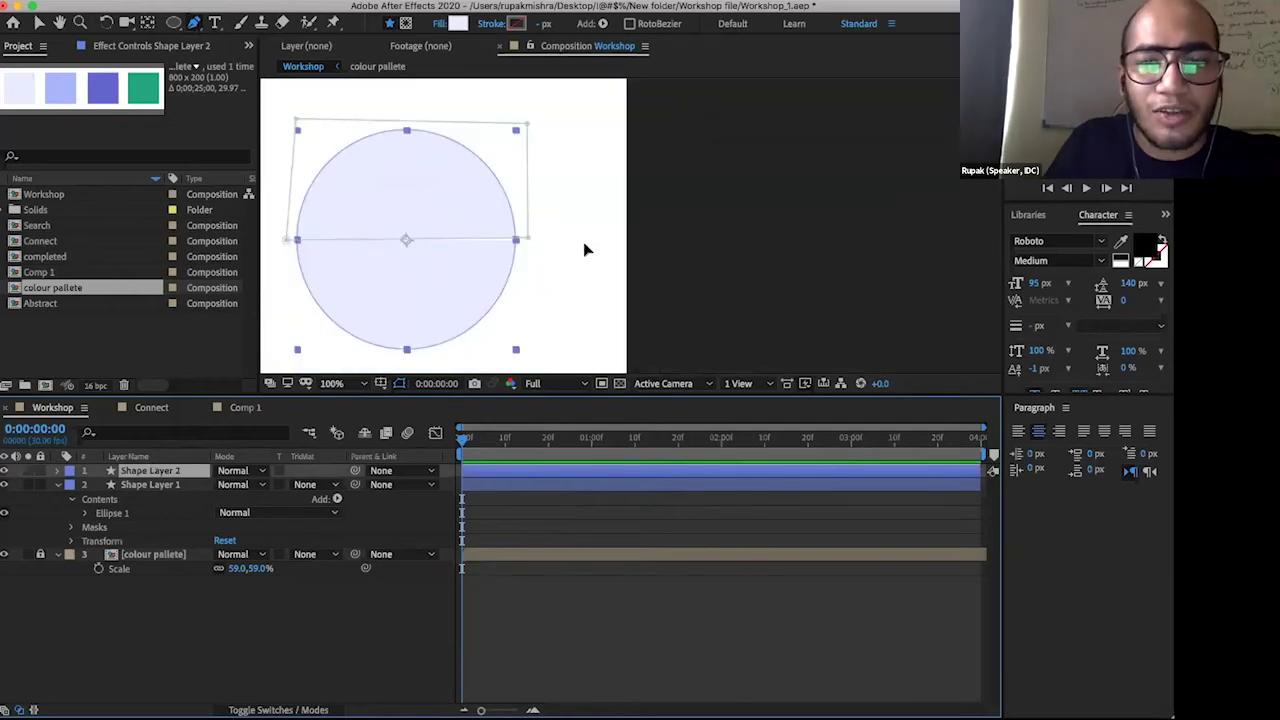
{"action": "scroll", "coordinate": [586, 246], "scroll_direction": "up", "scroll_amount": 1}
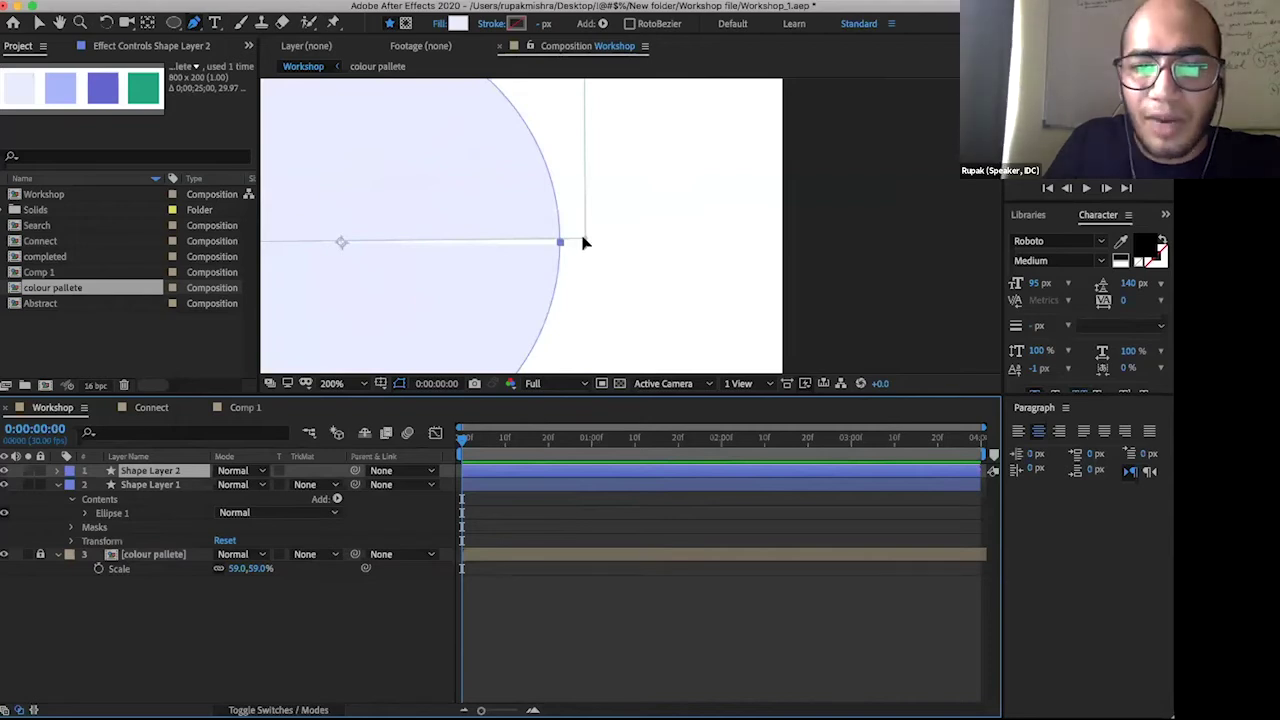
{"action": "left_click", "coordinate": [584, 242]}
{"action": "key", "text": "v"}
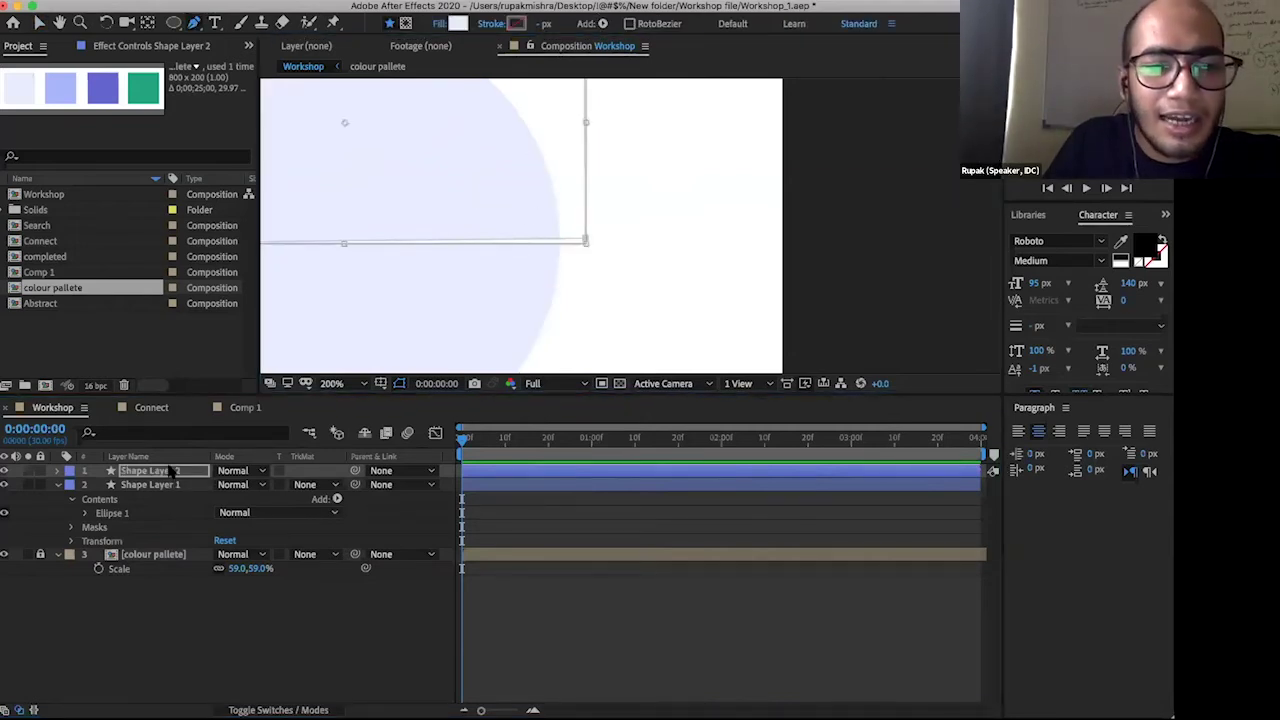
{"action": "key", "text": "g"}
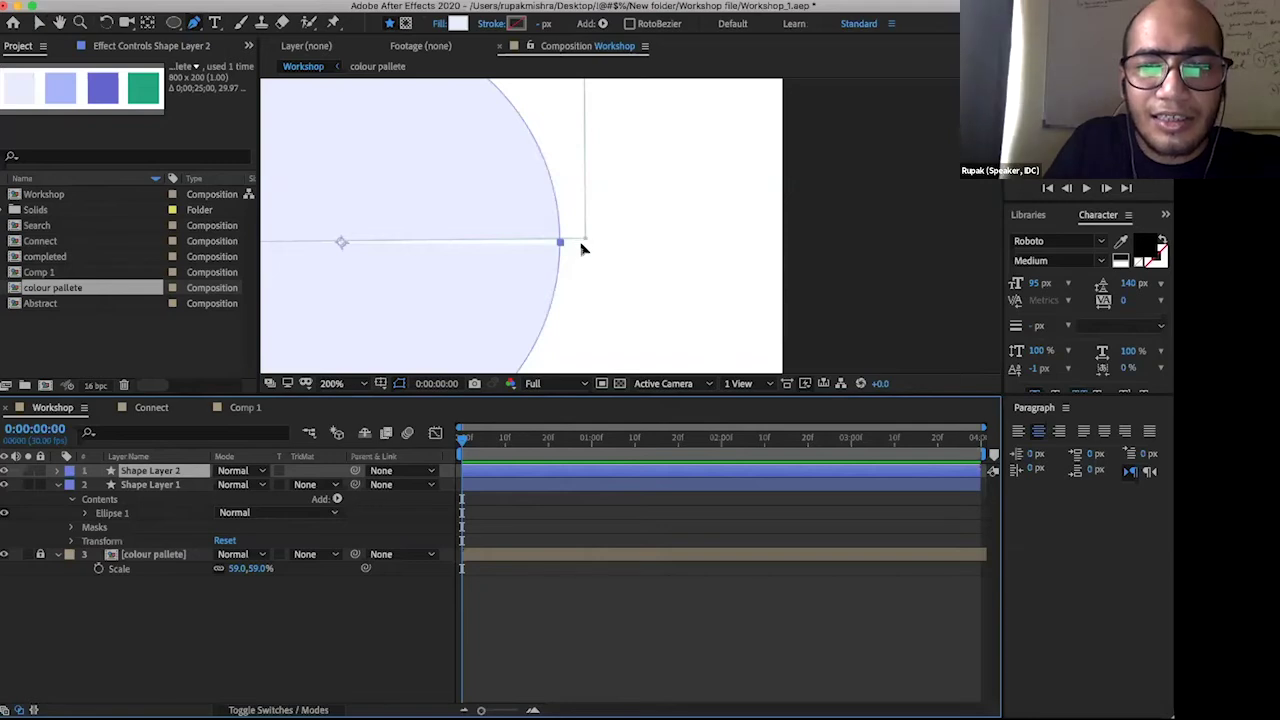
{"action": "left_click", "coordinate": [585, 246]}
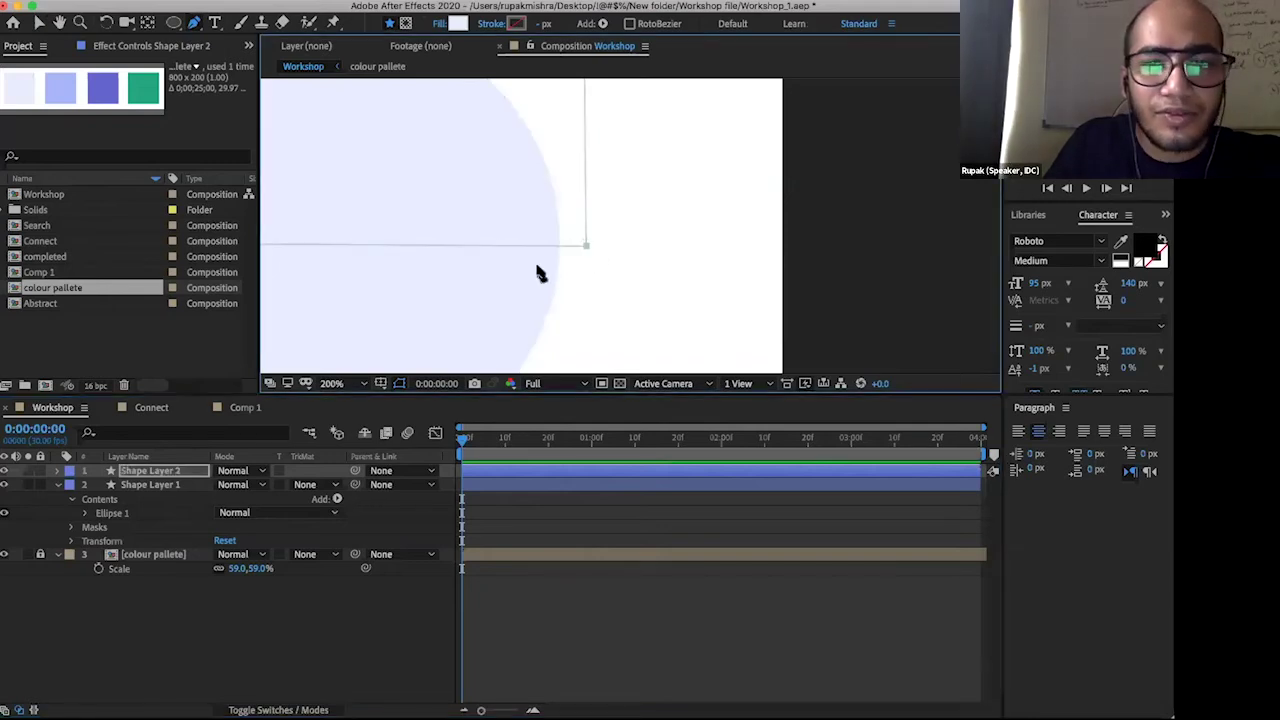
{"action": "scroll", "coordinate": [544, 278], "scroll_direction": "down", "scroll_amount": 4}
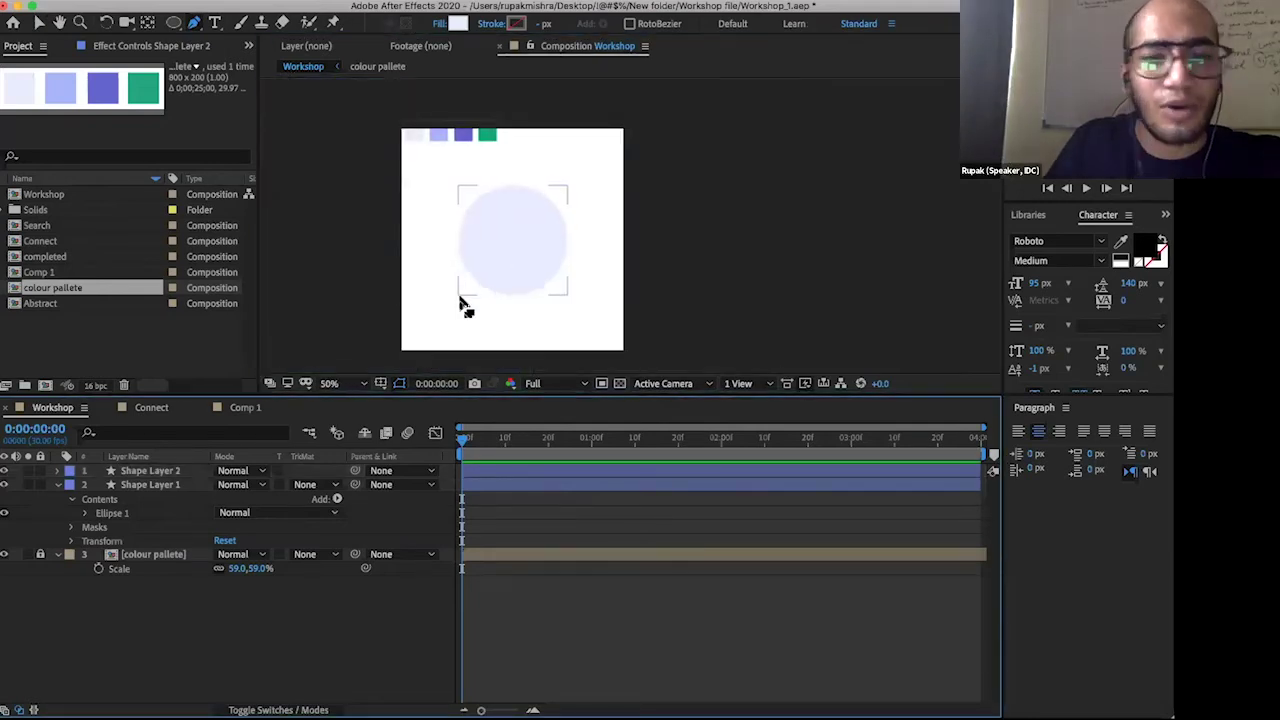
- Examine the two semicircle layers, comparing the mask outlines of Shape Layer 1 and Shape Layer 2
{"action": "left_click", "coordinate": [168, 485]}
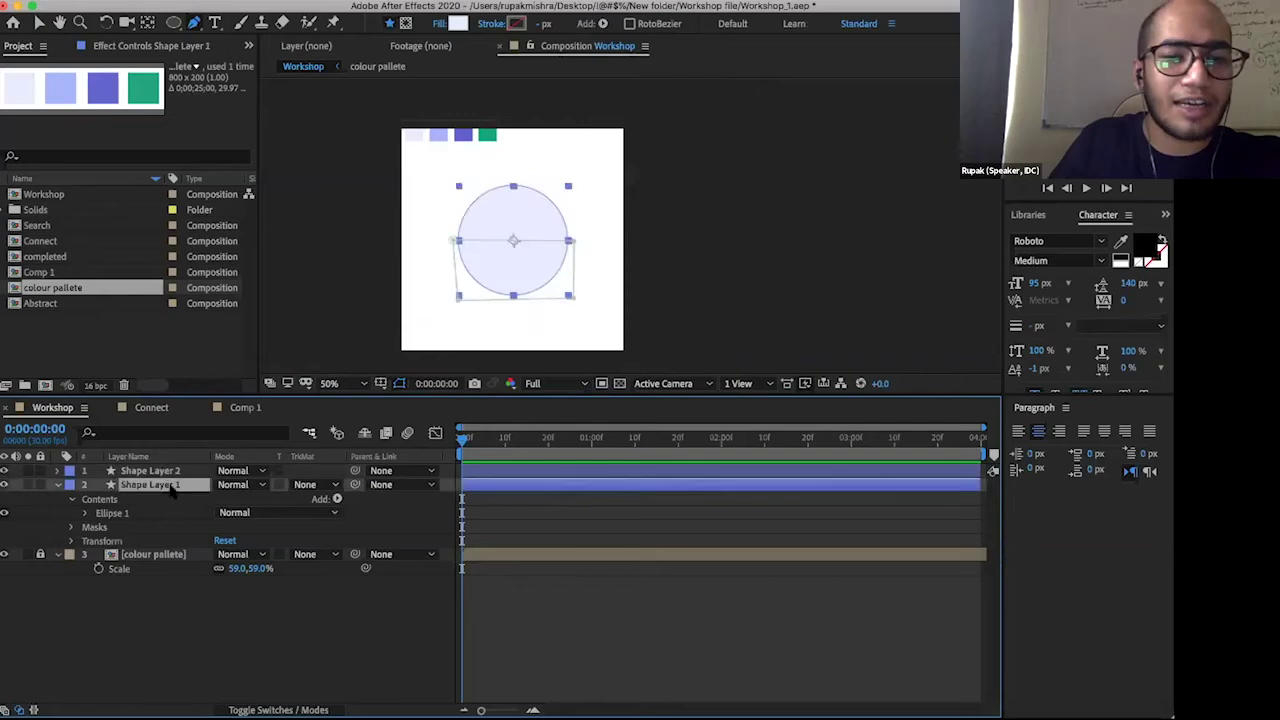
{"action": "left_click", "coordinate": [172, 471]}
{"action": "left_click", "coordinate": [170, 485]}
{"action": "left_click", "coordinate": [176, 471]}
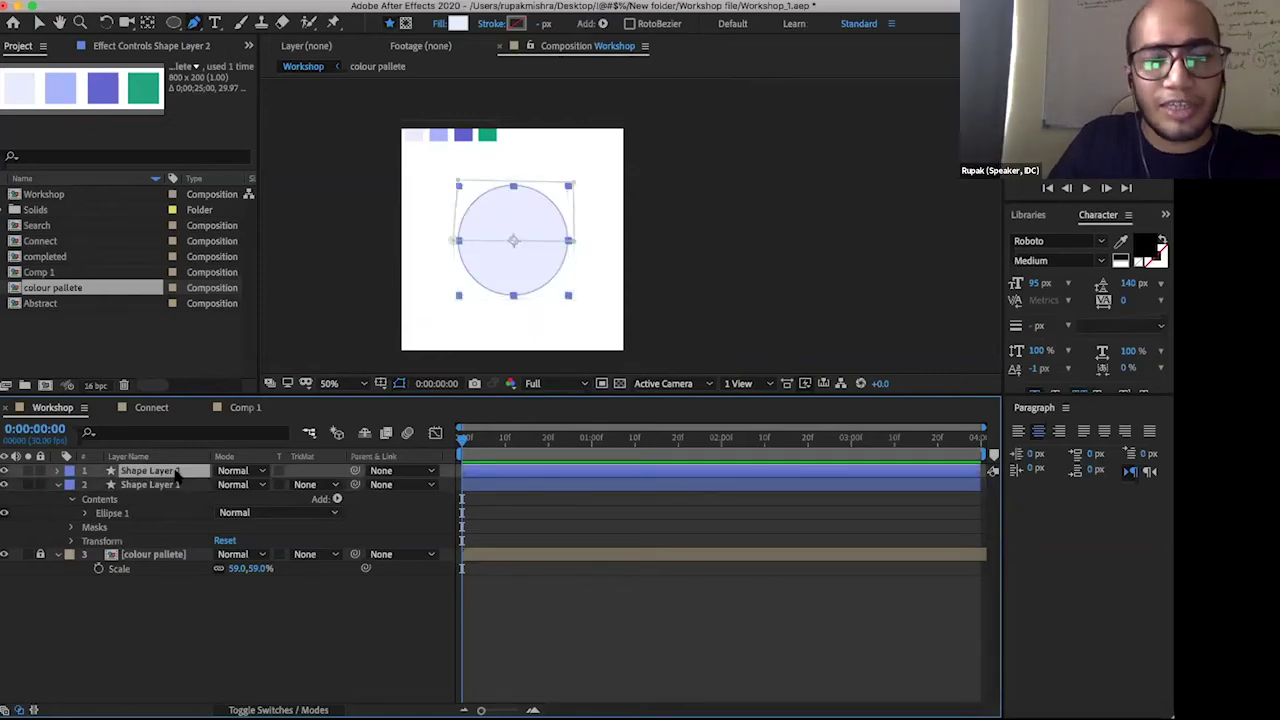
{"action": "left_click", "coordinate": [180, 485]}
{"action": "left_click", "coordinate": [178, 471]}
{"action": "left_click", "coordinate": [183, 484]}
{"action": "left_click", "coordinate": [188, 593]}
{"action": "scroll", "coordinate": [403, 165], "scroll_direction": "up", "scroll_amount": 2}
- Review the finished semicircles and small circles in the Connect composition, and return to the Workshop composition
{"action": "left_click", "coordinate": [152, 409]}
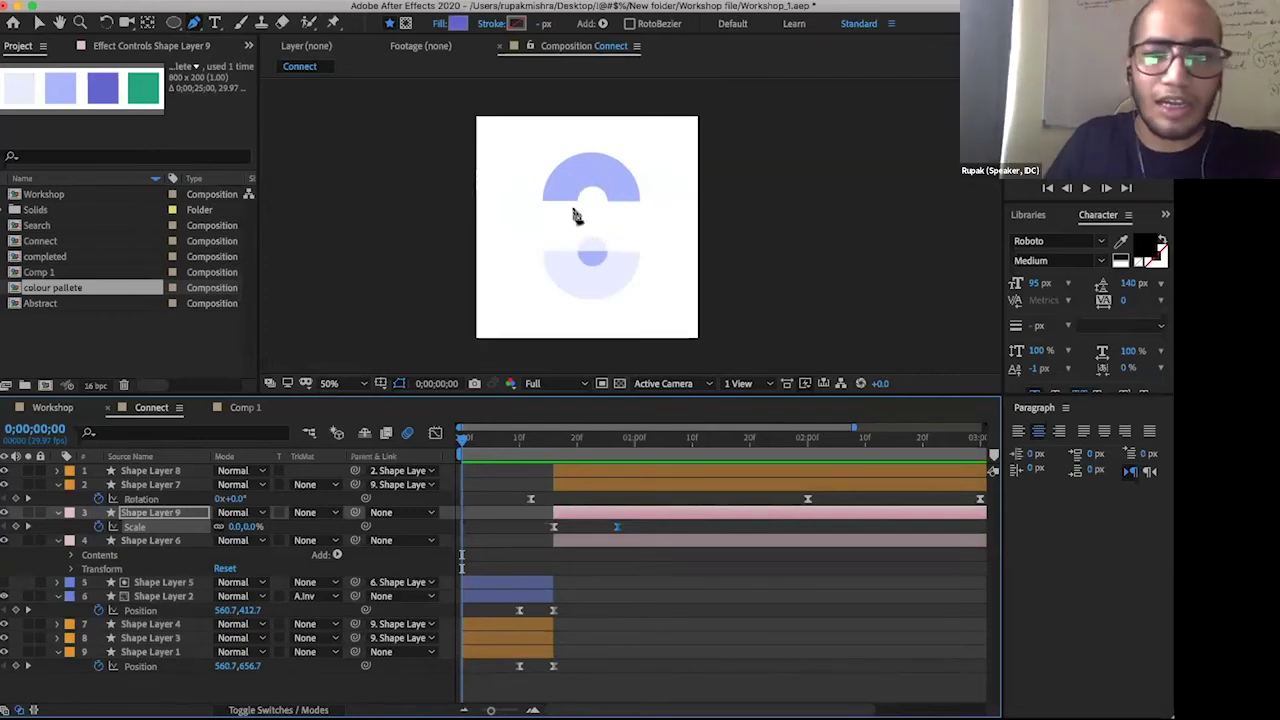
{"action": "left_click", "coordinate": [246, 407]}
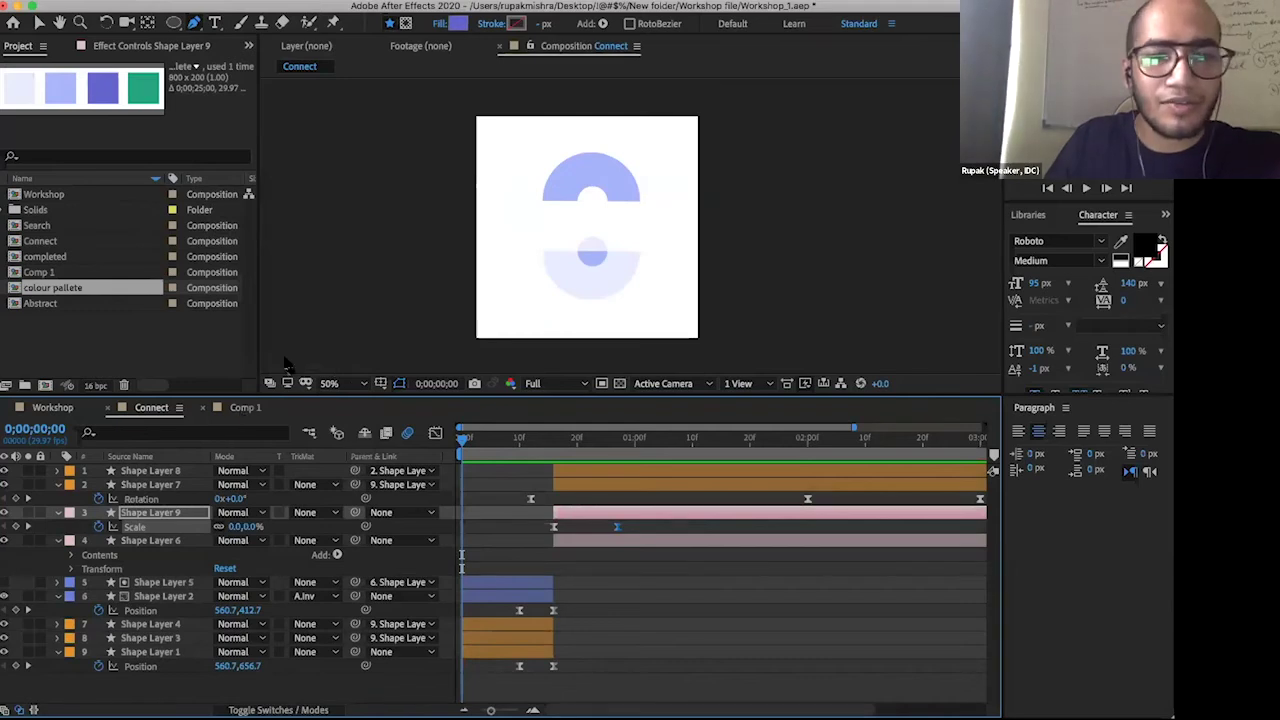
{"action": "left_click", "coordinate": [151, 407]}
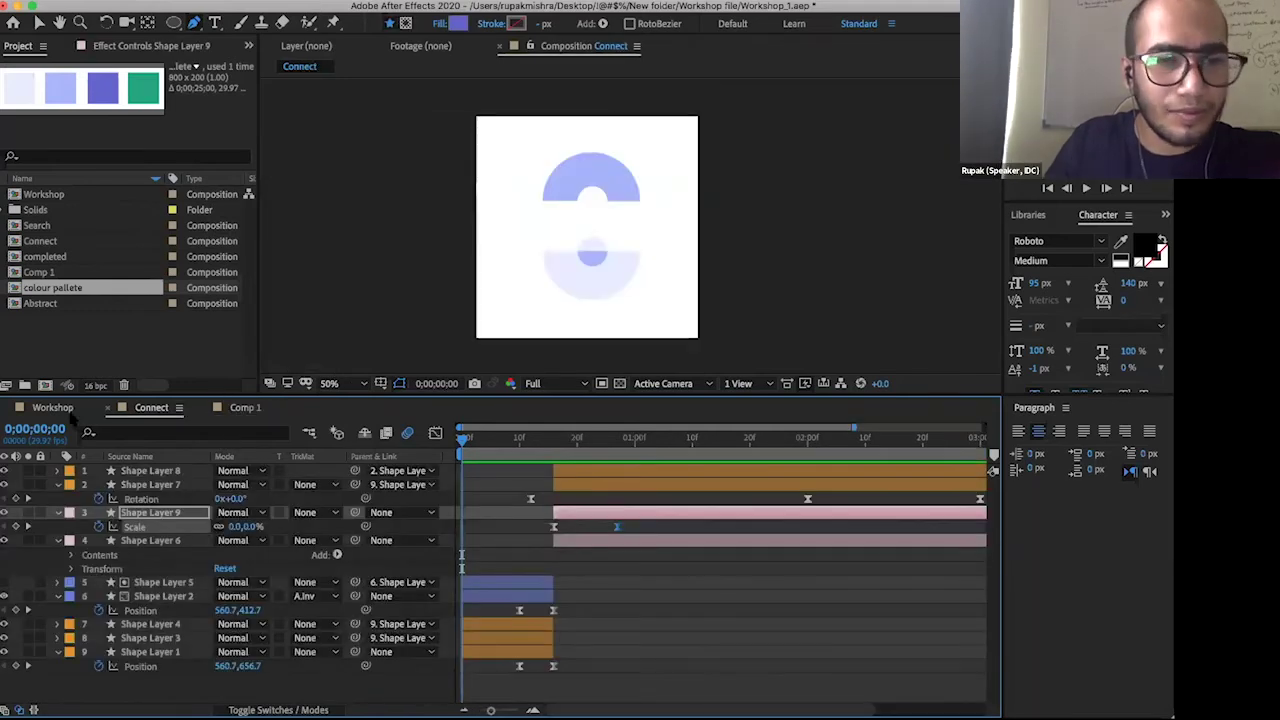
{"action": "left_click", "coordinate": [52, 407]}
{"action": "scroll", "coordinate": [463, 231], "scroll_direction": "down", "scroll_amount": 3}
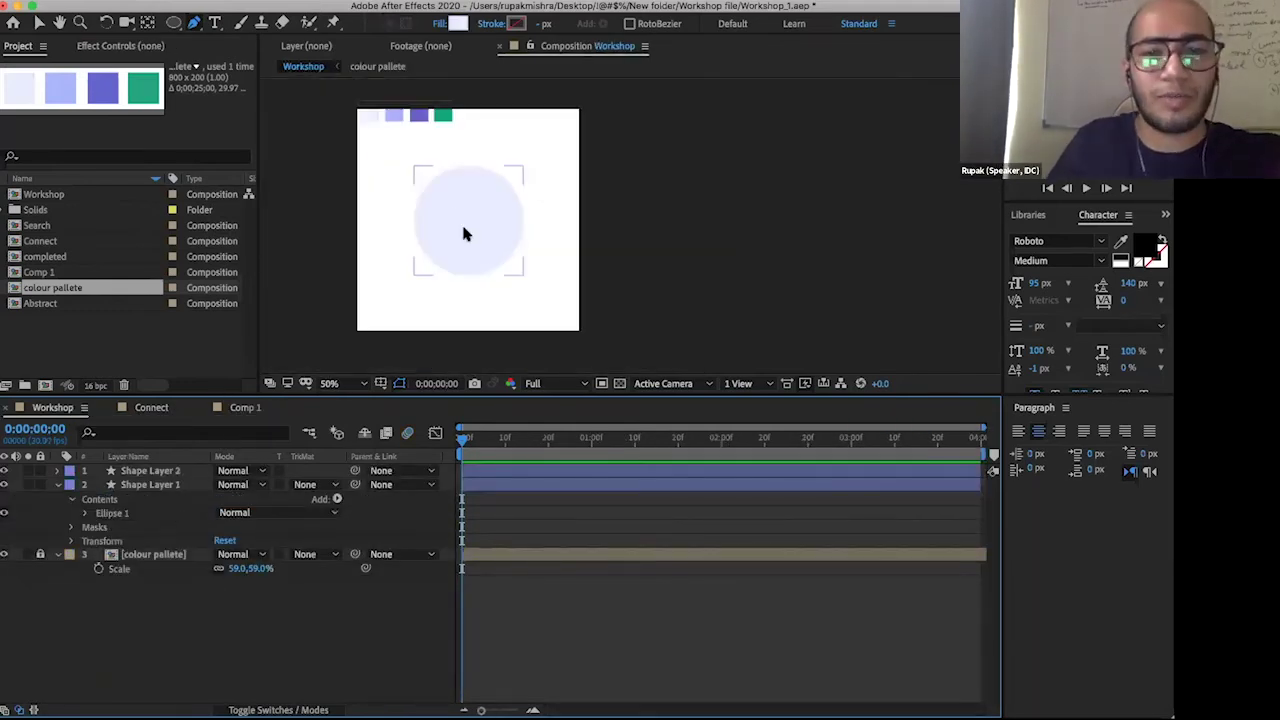
{"action": "scroll", "coordinate": [463, 231], "scroll_direction": "up", "scroll_amount": 3}
{"action": "double_click", "coordinate": [173, 22]}
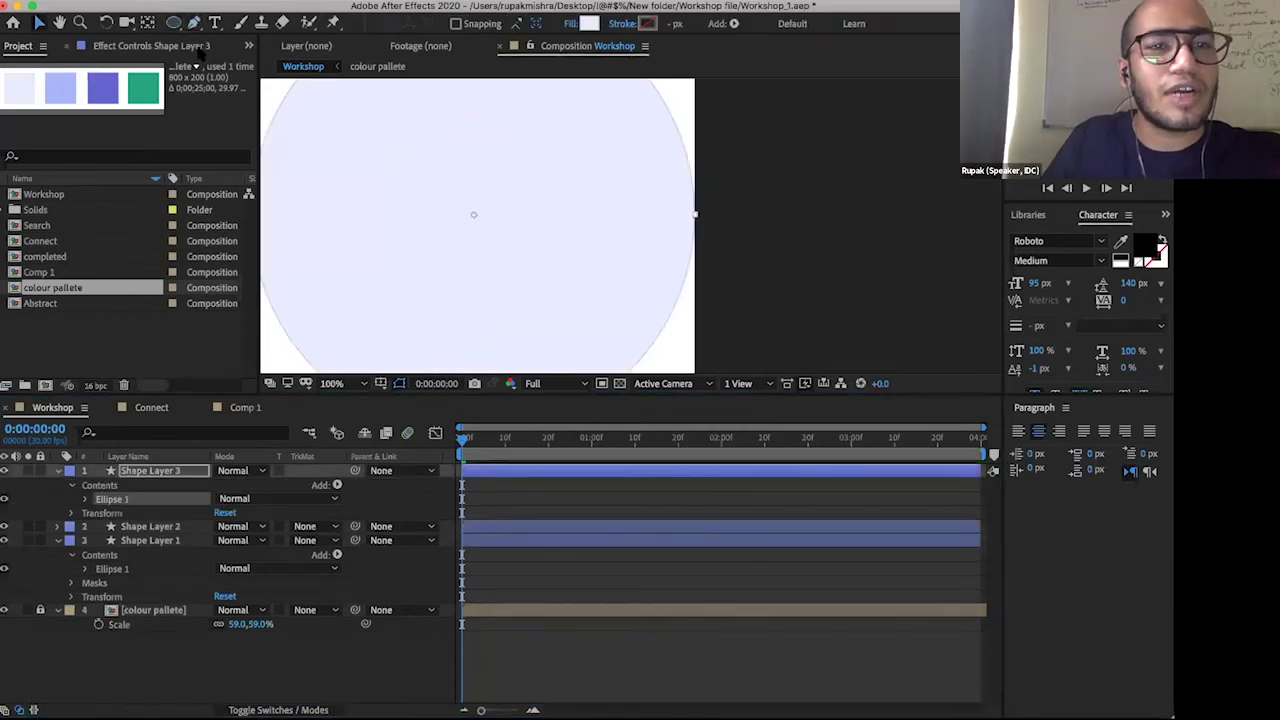
{"action": "key", "text": "ctrl+z"}
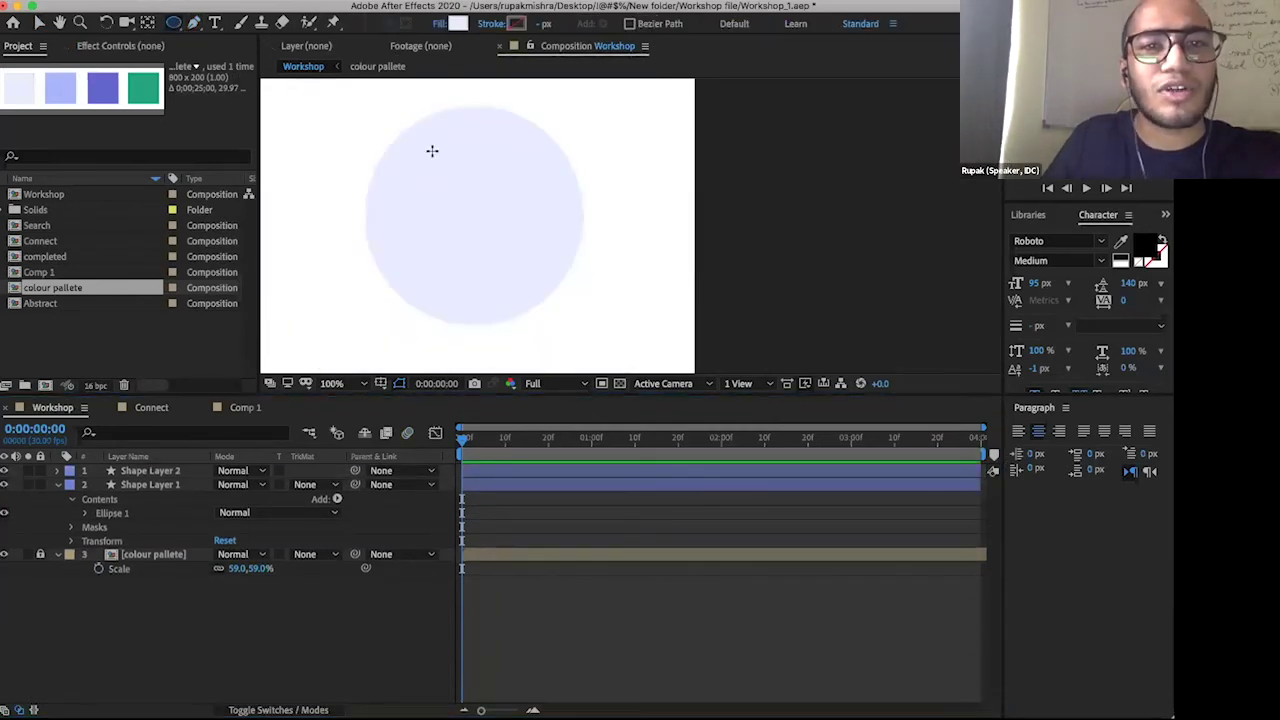
- Set the shape fill to the palette's second swatch, the medium periwinkle blue, by sampling it with the eyedropper
{"action": "scroll", "coordinate": [432, 144], "scroll_direction": "down", "scroll_amount": 2}
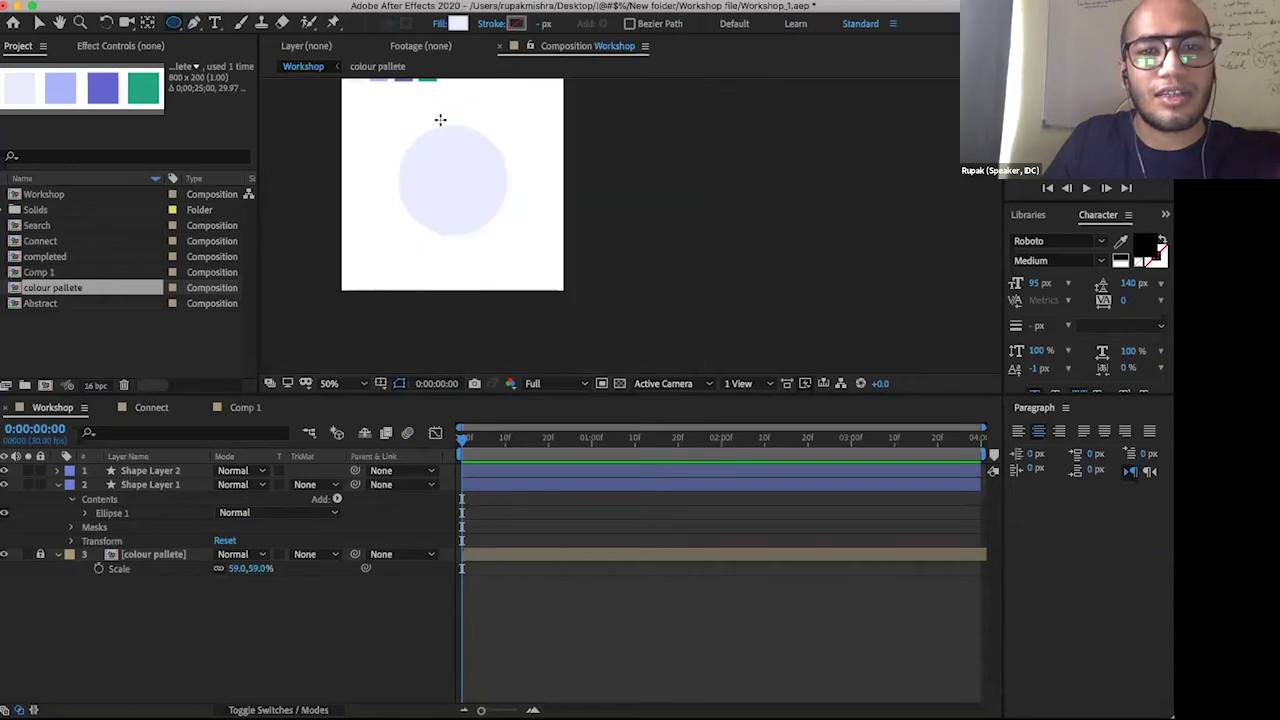
{"action": "left_click", "coordinate": [456, 23]}
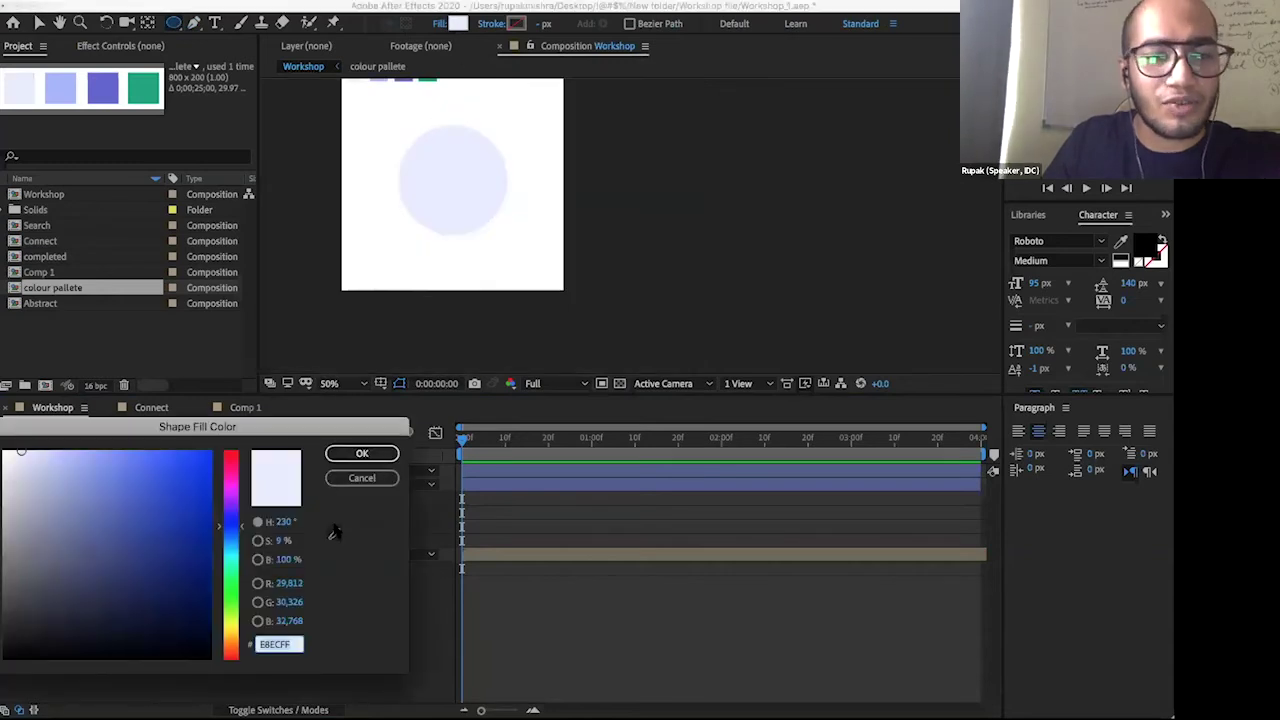
{"action": "left_click", "coordinate": [334, 533]}
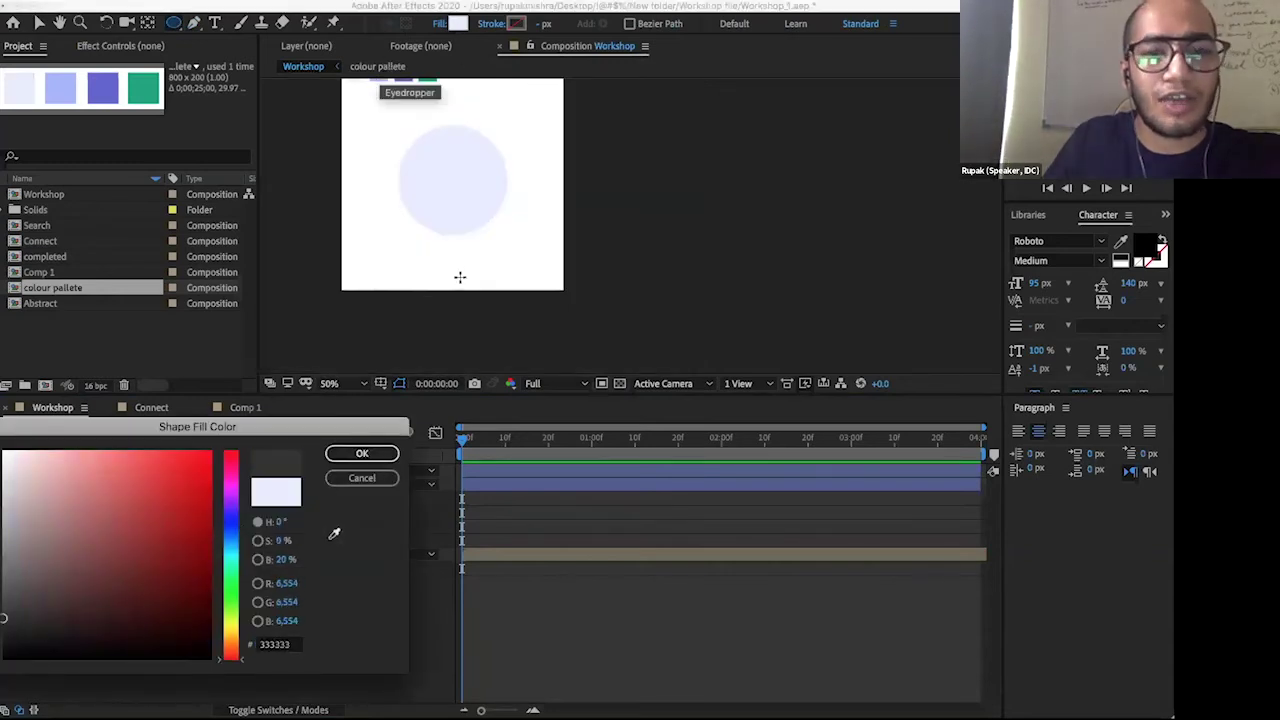
{"action": "left_click", "coordinate": [468, 207]}
{"action": "key", "text": "Return"}
- Draw a small circle outward from the centre of the large circle as a new shape layer
{"action": "scroll", "coordinate": [446, 183], "scroll_direction": "up", "scroll_amount": 2}
{"action": "left_click_drag", "start_coordinate": [474, 207], "coordinate": [496, 232]}
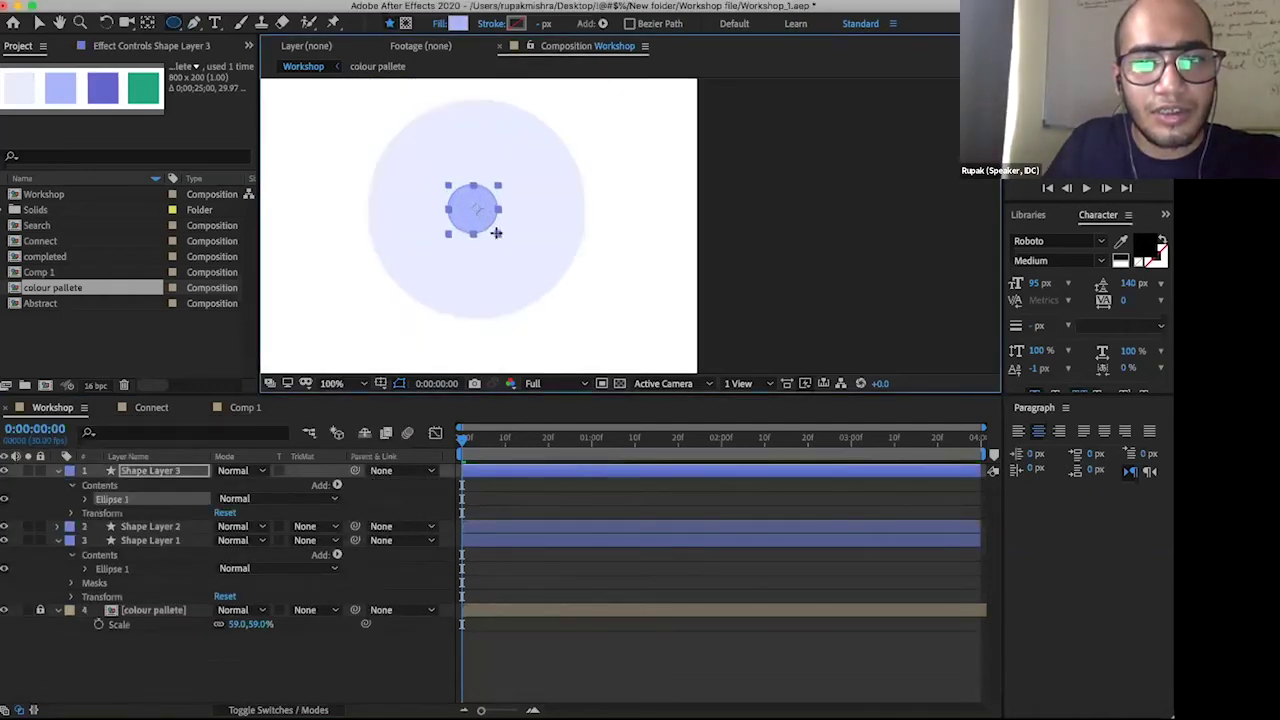
{"action": "key", "text": "F2"}
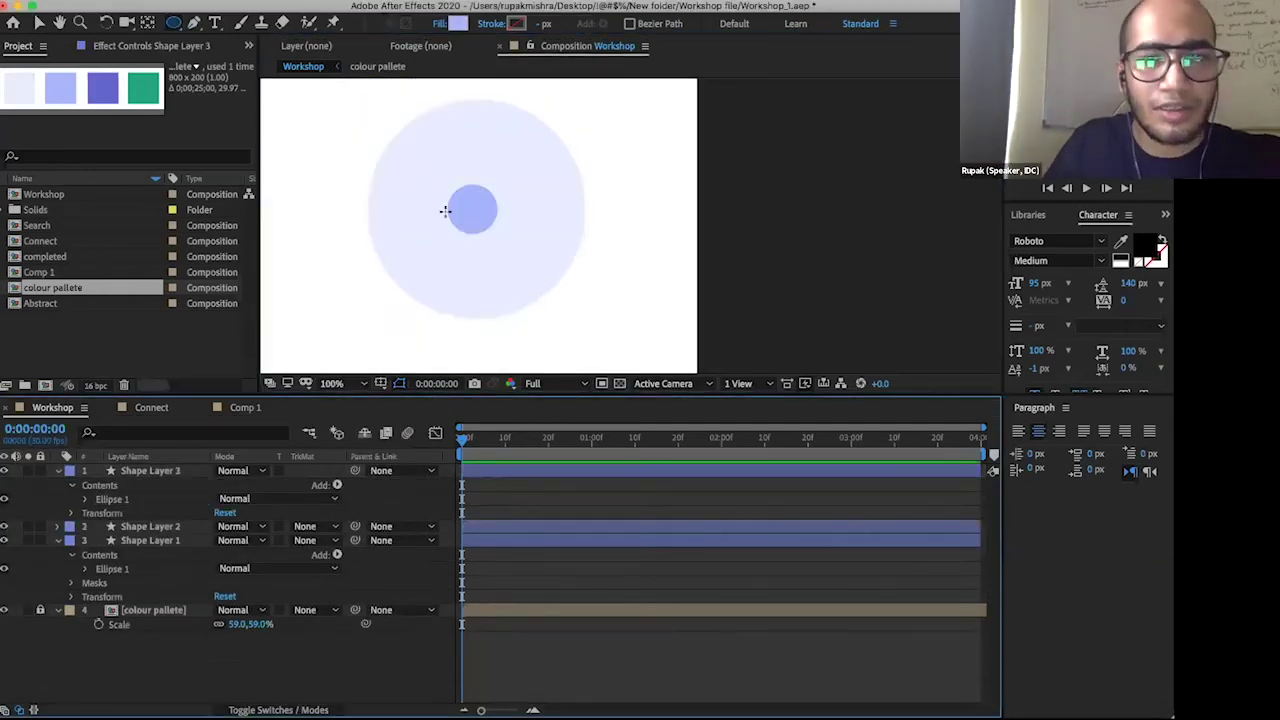
- Nudge the small circle in Shape Layer 3 slightly right and up to centre it on the large circle
{"action": "left_click", "coordinate": [163, 478]}
{"action": "key", "text": "Right"}
{"action": "key", "text": "Right"}
{"action": "key", "text": "Right"}
{"action": "key", "text": "Right"}
{"action": "key", "text": "Up"}
{"action": "key", "text": "Up"}
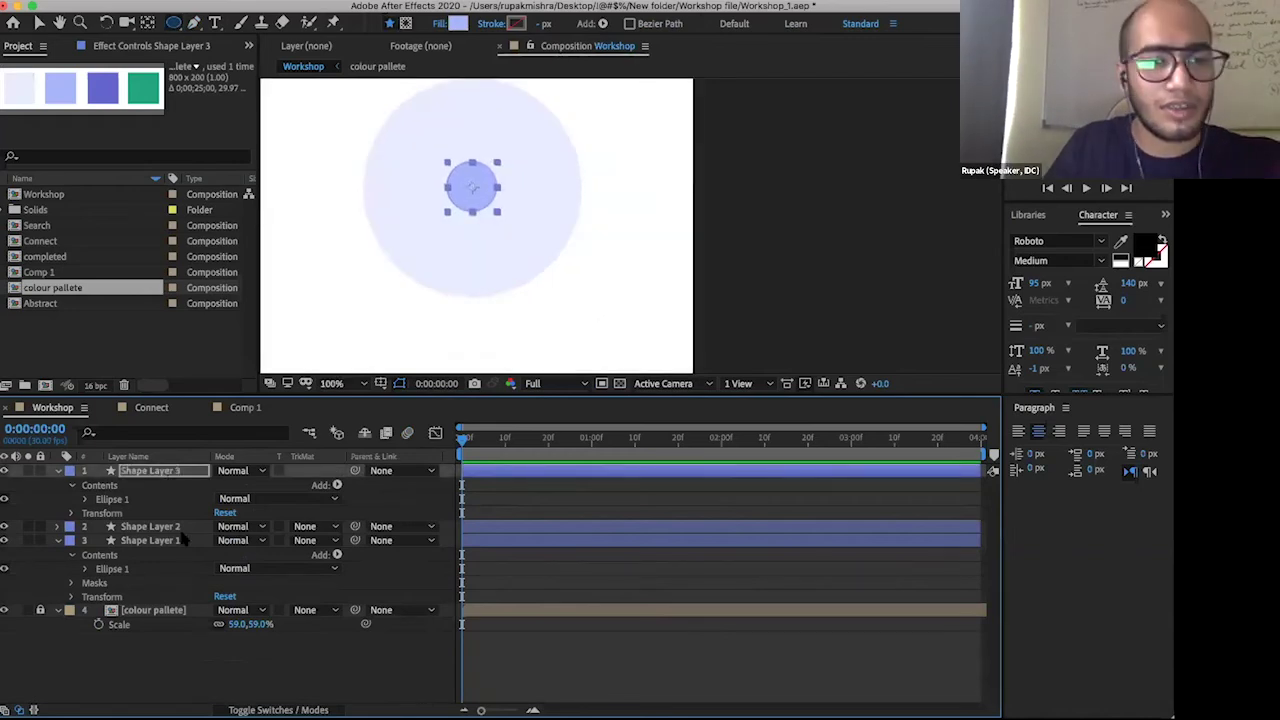
{"action": "left_click", "coordinate": [180, 527]}
{"action": "left_click", "coordinate": [187, 468]}
{"action": "key", "text": "F2"}
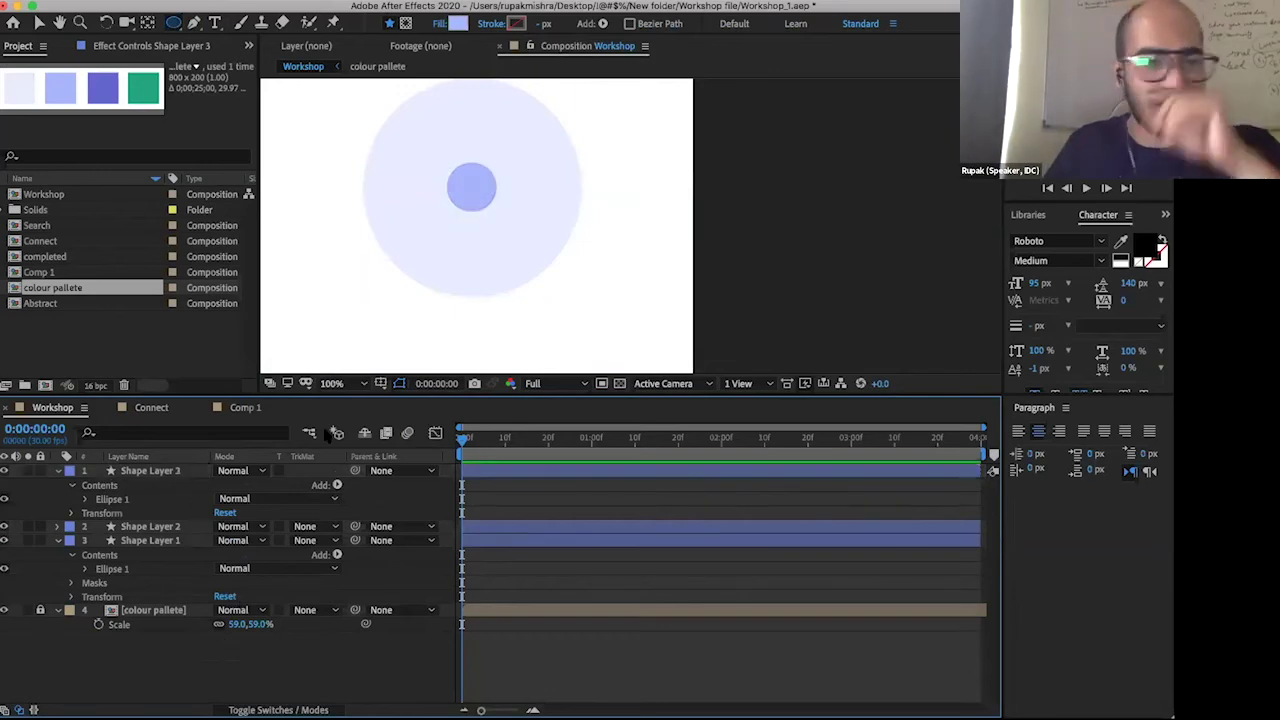
- Examine how the small circle sits inside the large circle and where the upper semicircle's mask runs
{"action": "scroll", "coordinate": [525, 250], "scroll_direction": "down", "scroll_amount": 2}
{"action": "scroll", "coordinate": [525, 250], "scroll_direction": "down", "scroll_amount": 1}
{"action": "scroll", "coordinate": [514, 209], "scroll_direction": "up", "scroll_amount": 1}
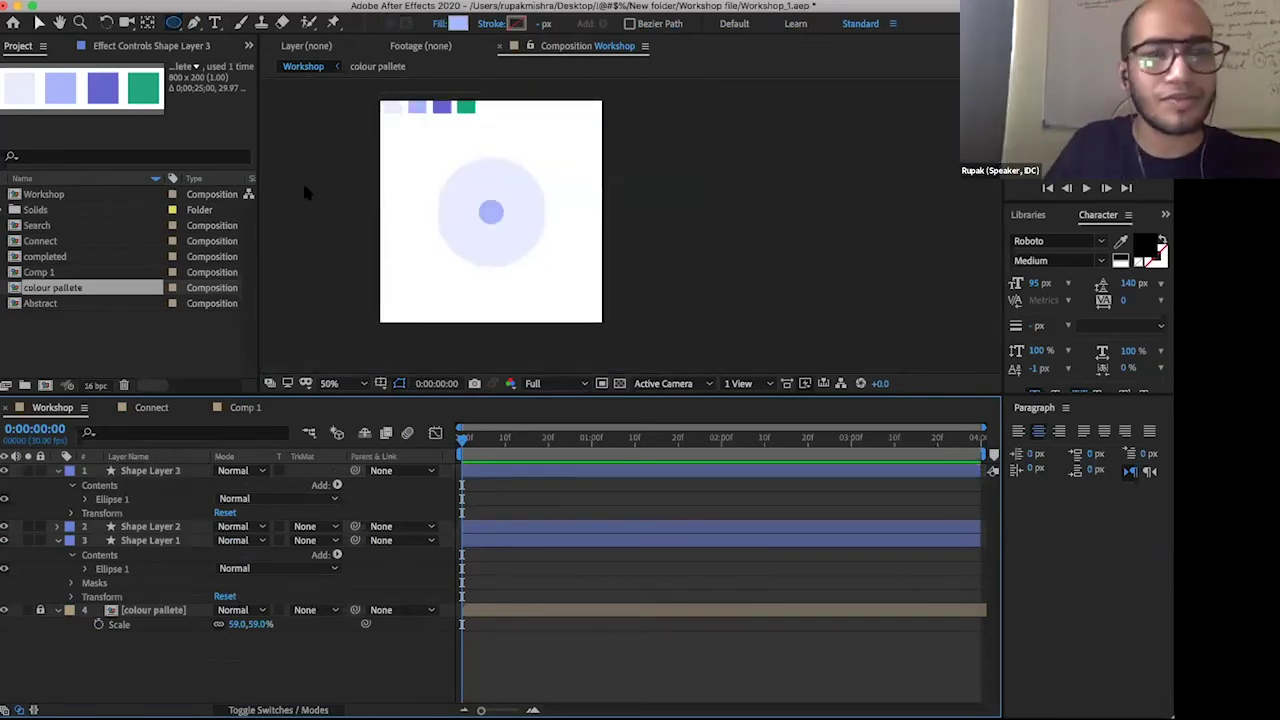
{"action": "left_click", "coordinate": [491, 214]}
{"action": "scroll", "coordinate": [491, 214], "scroll_direction": "up", "scroll_amount": 2}
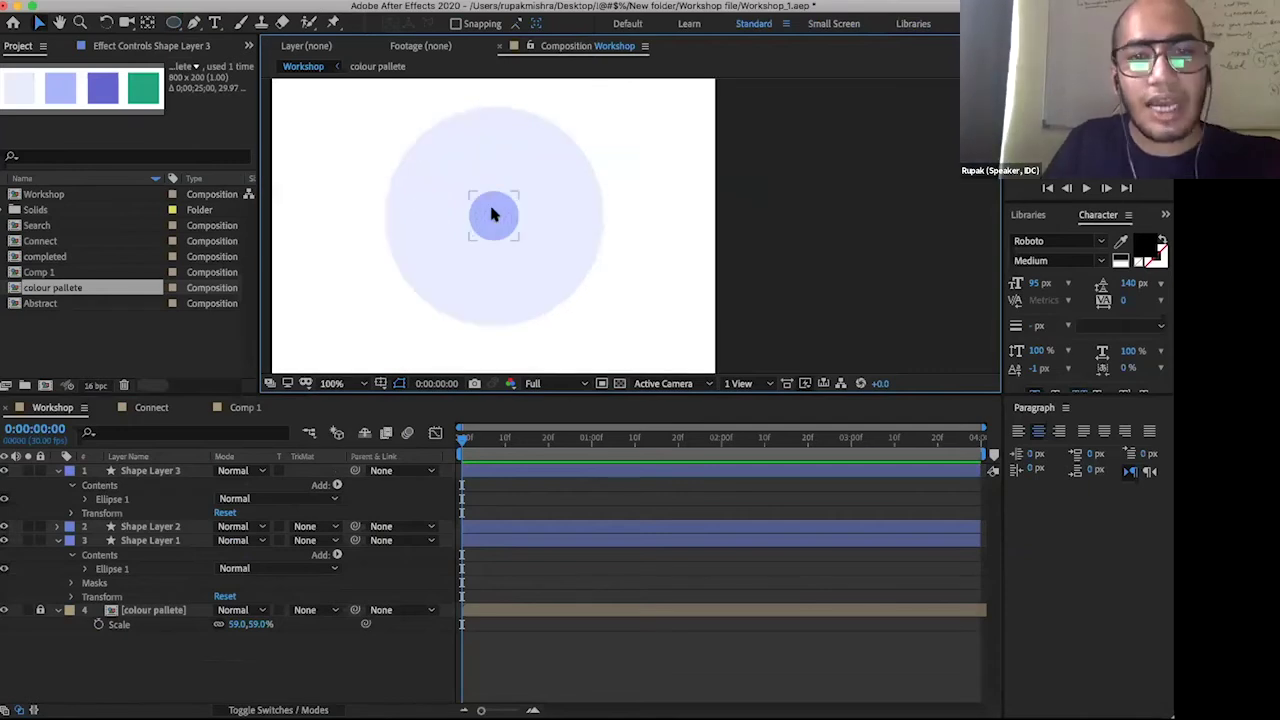
{"action": "scroll", "coordinate": [491, 214], "scroll_direction": "down", "scroll_amount": 1}
{"action": "scroll", "coordinate": [491, 214], "scroll_direction": "up", "scroll_amount": 1}
{"action": "left_click", "coordinate": [546, 205]}
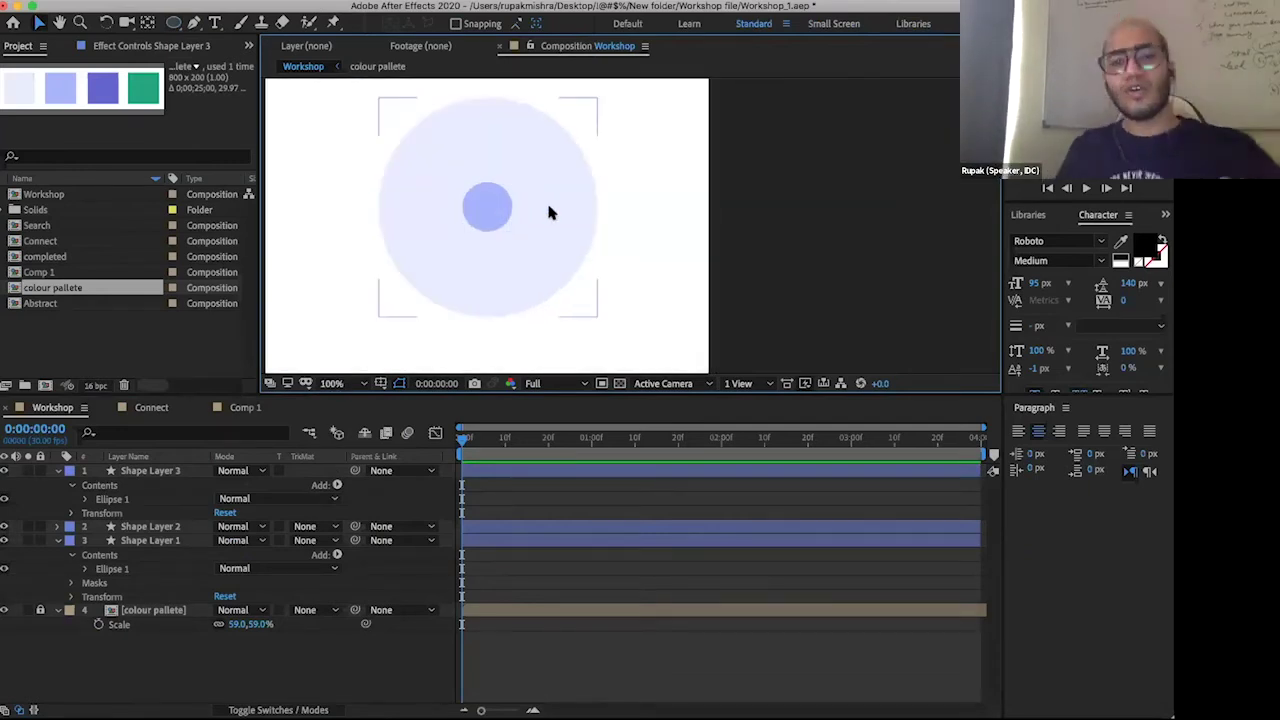
{"action": "left_click", "coordinate": [663, 188]}
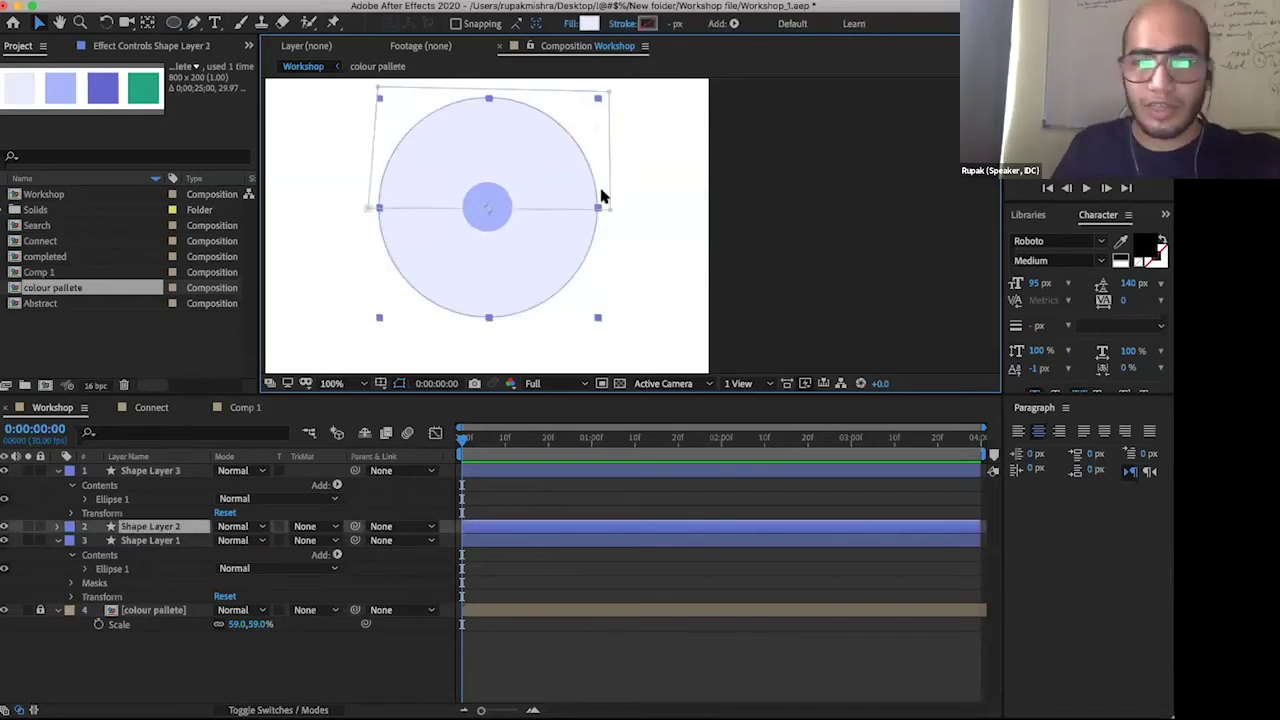
{"action": "key", "text": "super+shift+a"}
- Duplicate Shape Layer 3, the small periwinkle circle
{"action": "left_click", "coordinate": [168, 466]}
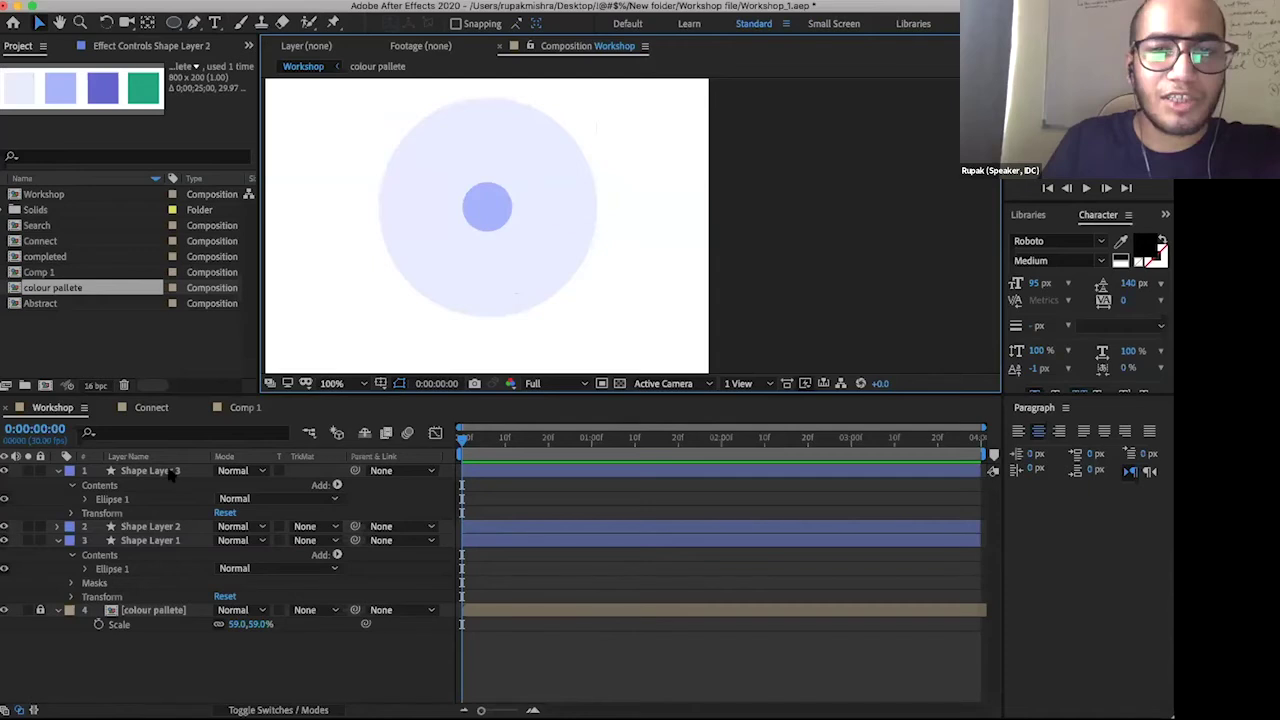
{"action": "left_click", "coordinate": [172, 474]}
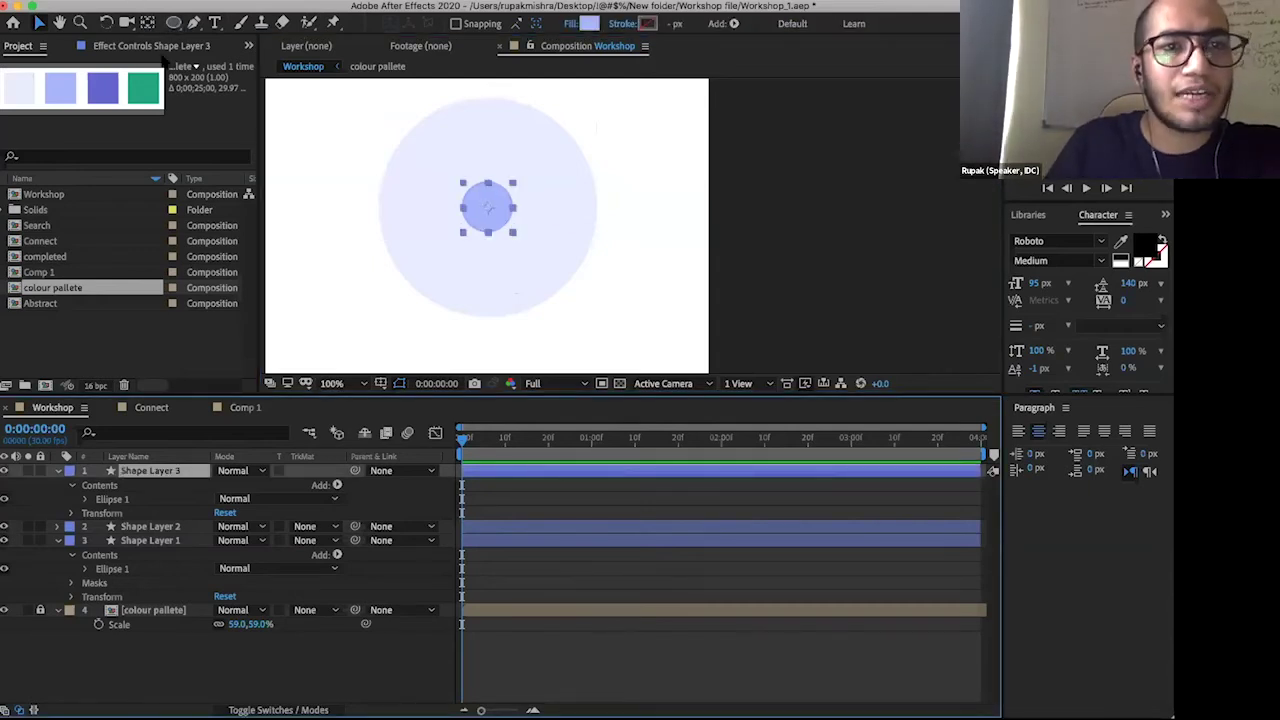
{"action": "left_click", "coordinate": [170, 2]}
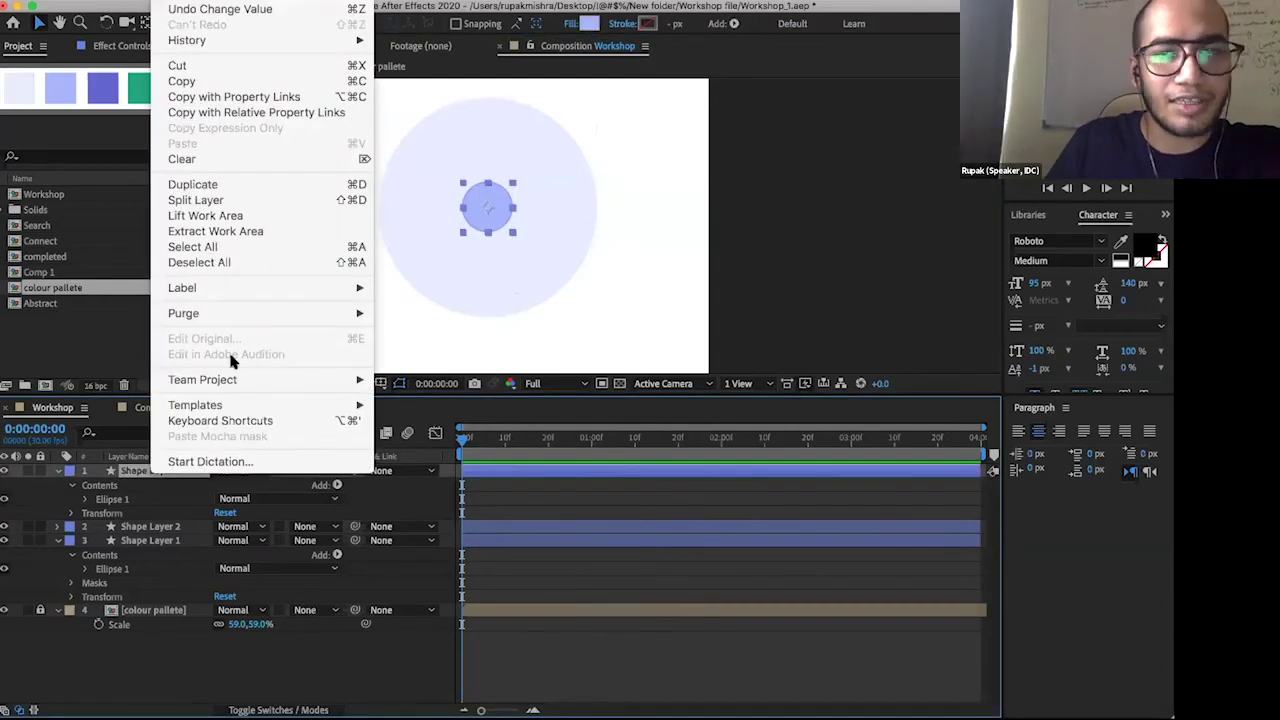
{"action": "key", "text": "super+d"}
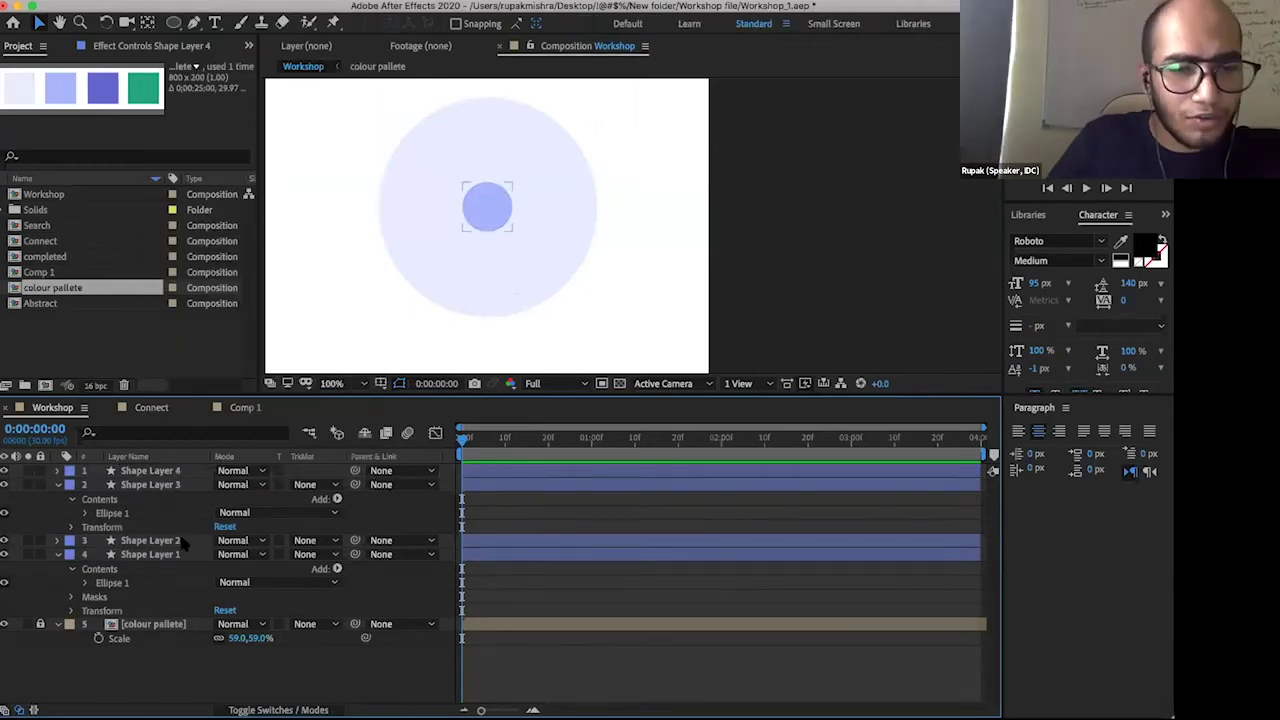
- Set the label colour of Shape Layer 1, the lower semicircle, to Purple
{"action": "left_click", "coordinate": [181, 546]}
{"action": "left_click", "coordinate": [160, 549]}
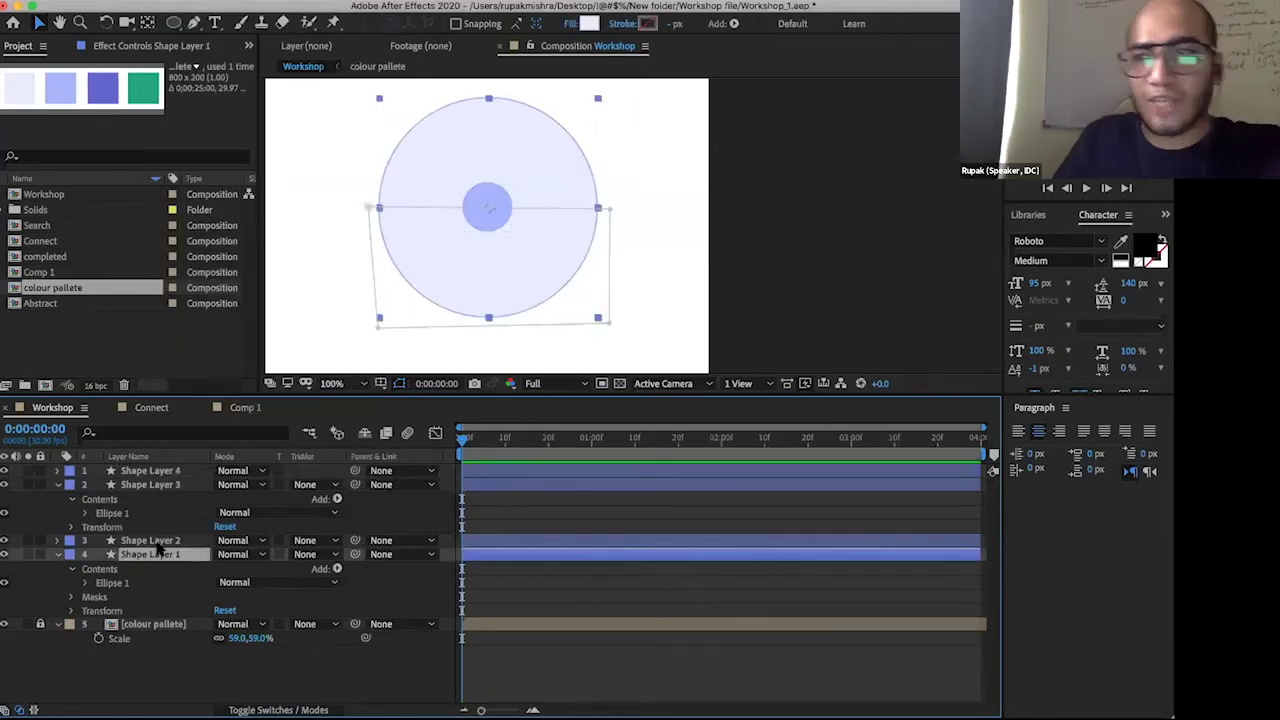
{"action": "left_click", "coordinate": [157, 545]}
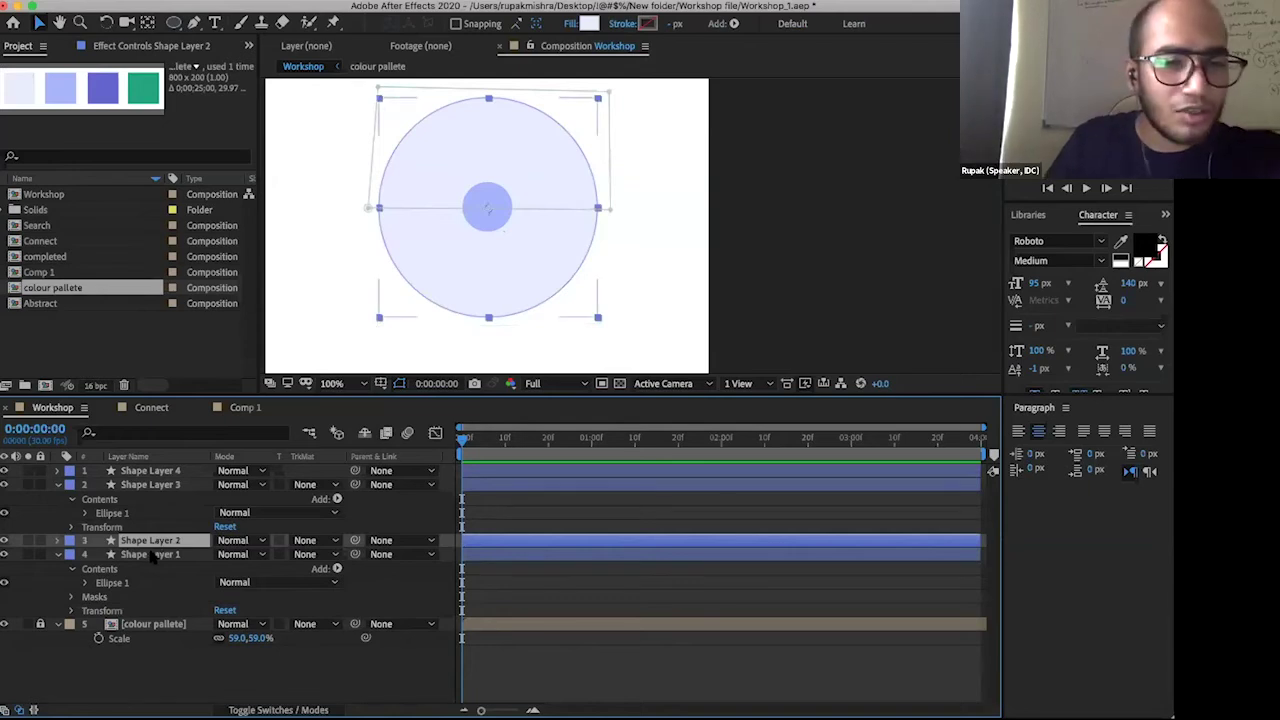
{"action": "left_click", "coordinate": [135, 555]}
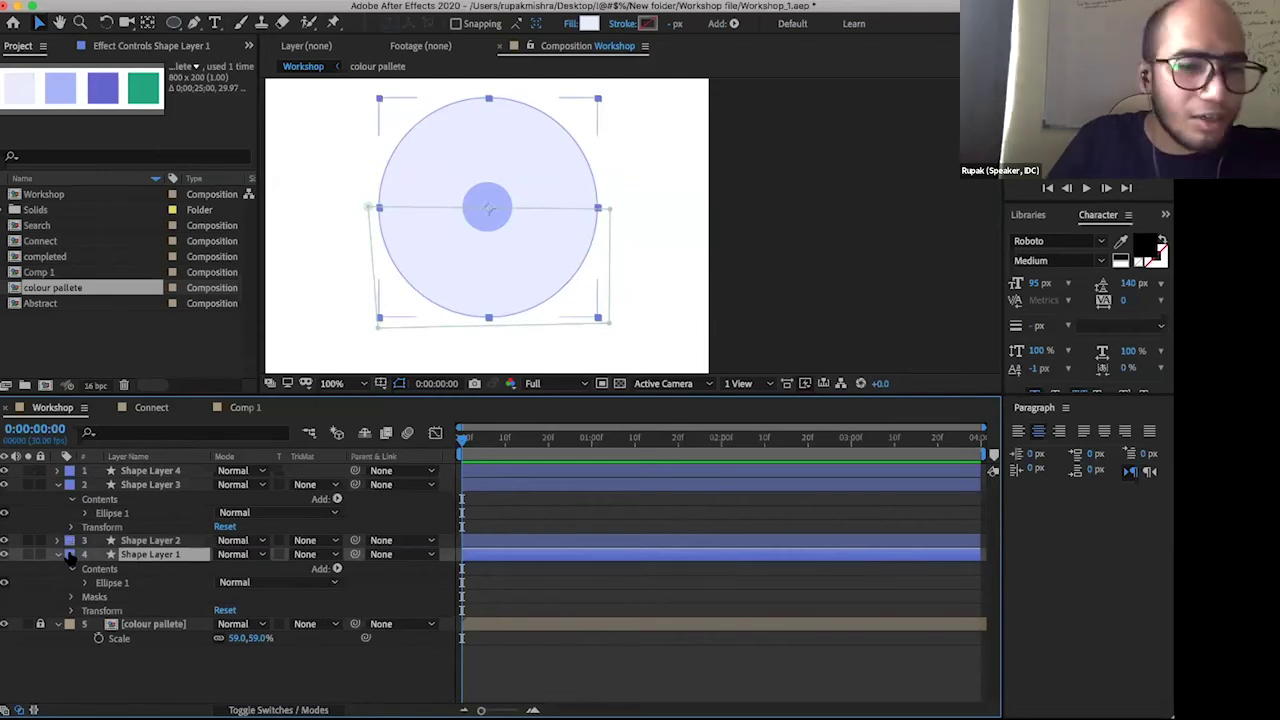
{"action": "left_click", "coordinate": [68, 554]}
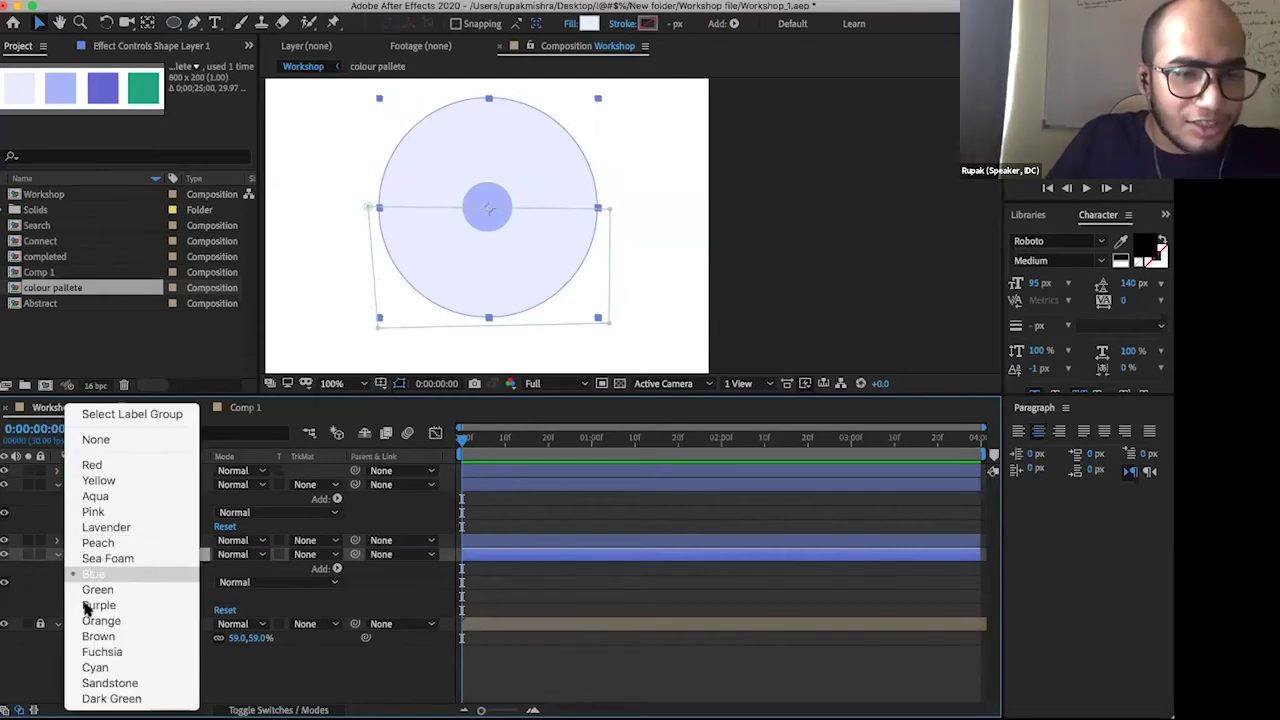
{"action": "left_click", "coordinate": [89, 578]}
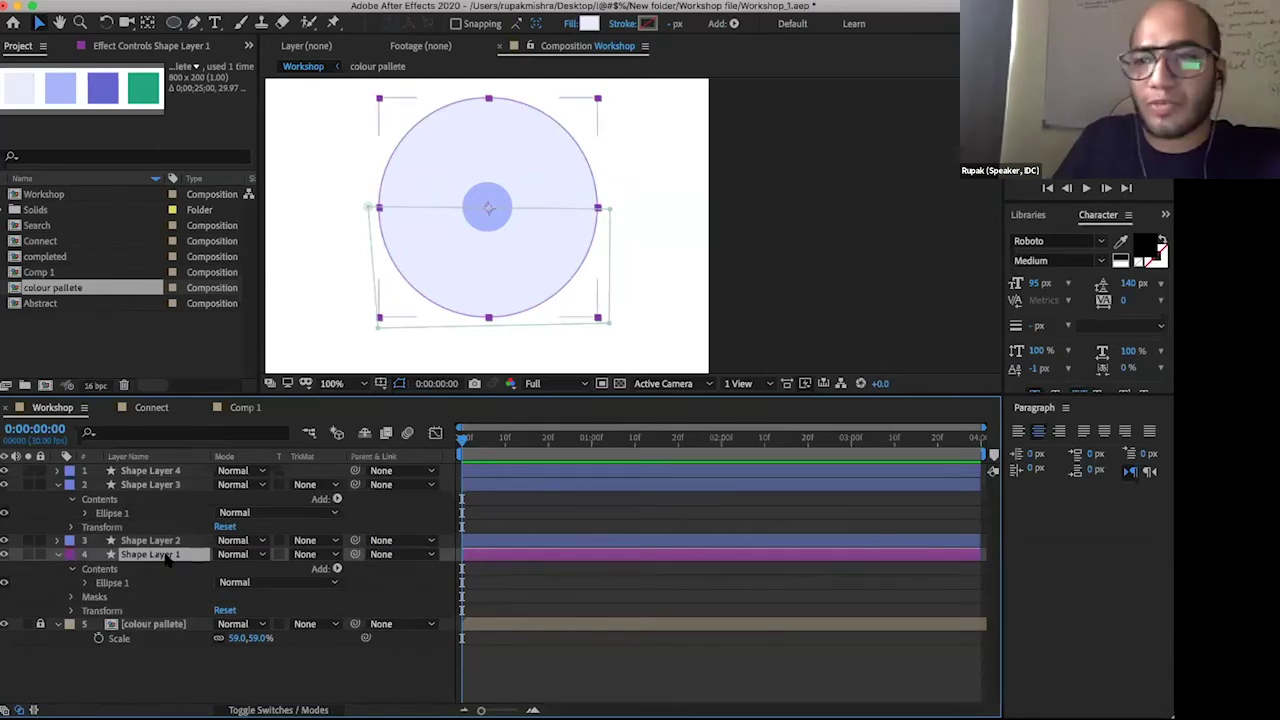
- Set the label colour of Shape Layer 2, the upper semicircle, to Green
{"action": "left_click", "coordinate": [70, 540]}
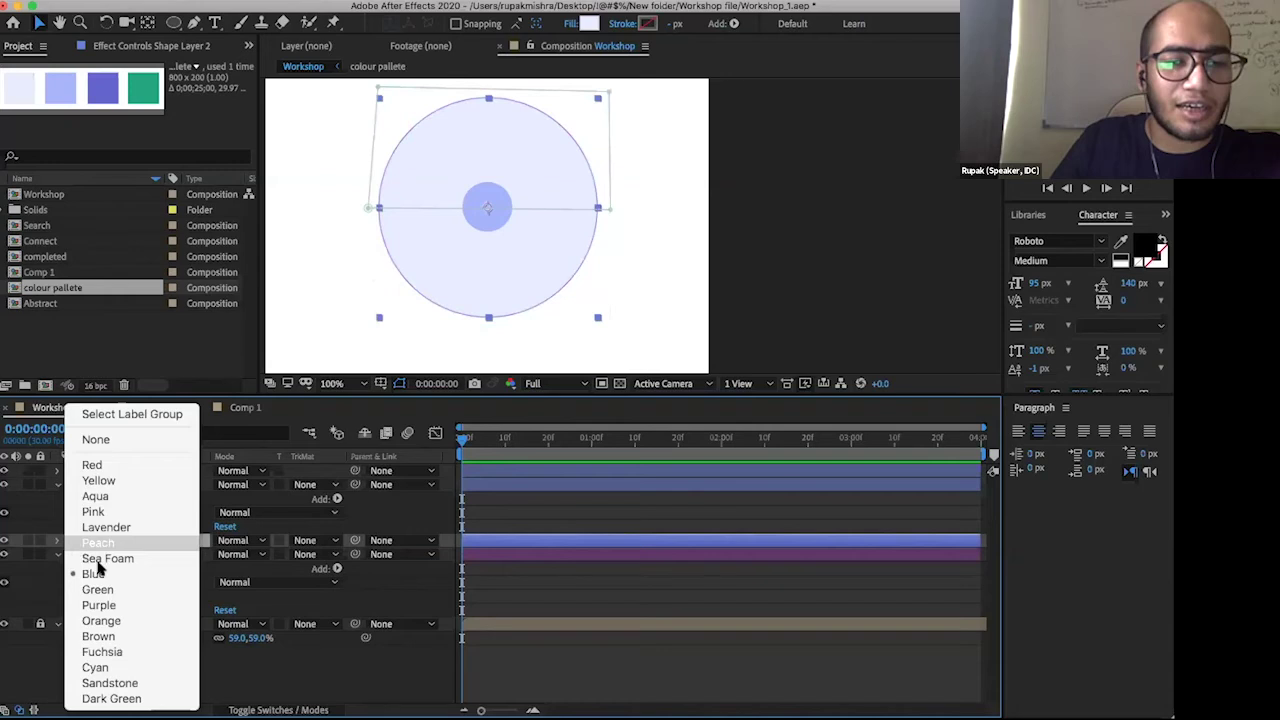
{"action": "left_click", "coordinate": [100, 590]}
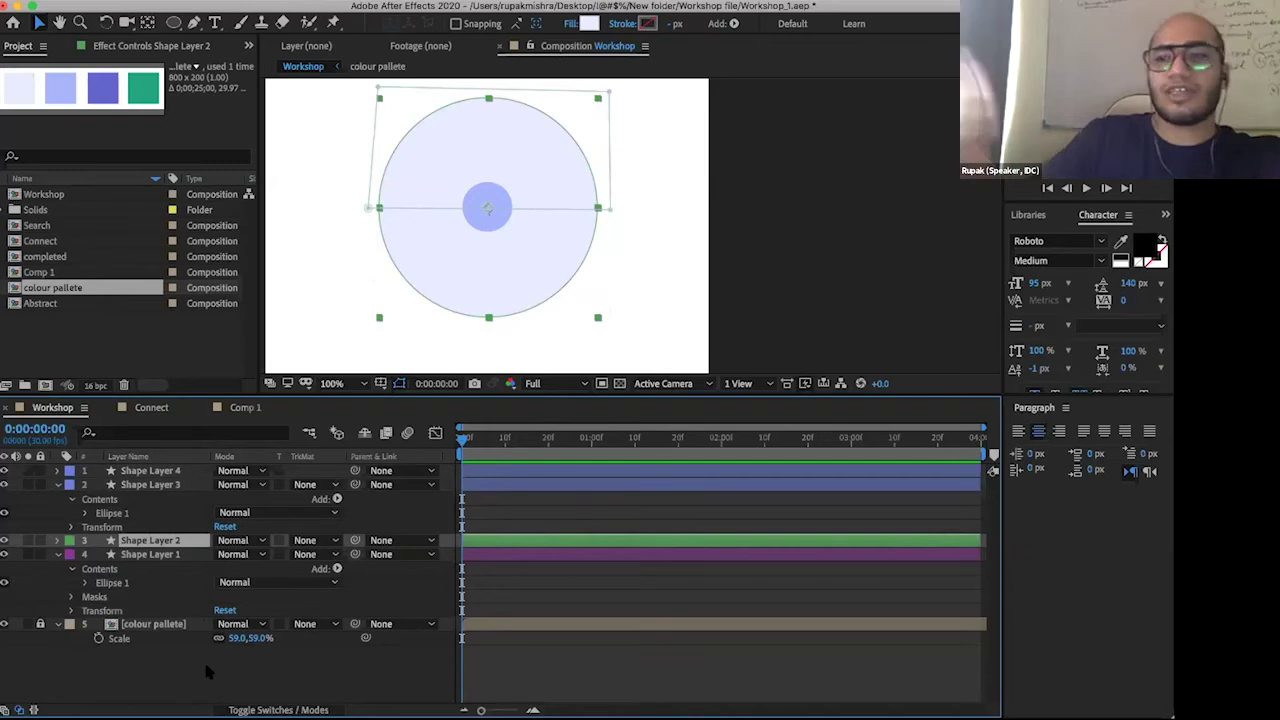
{"action": "left_click", "coordinate": [203, 658]}
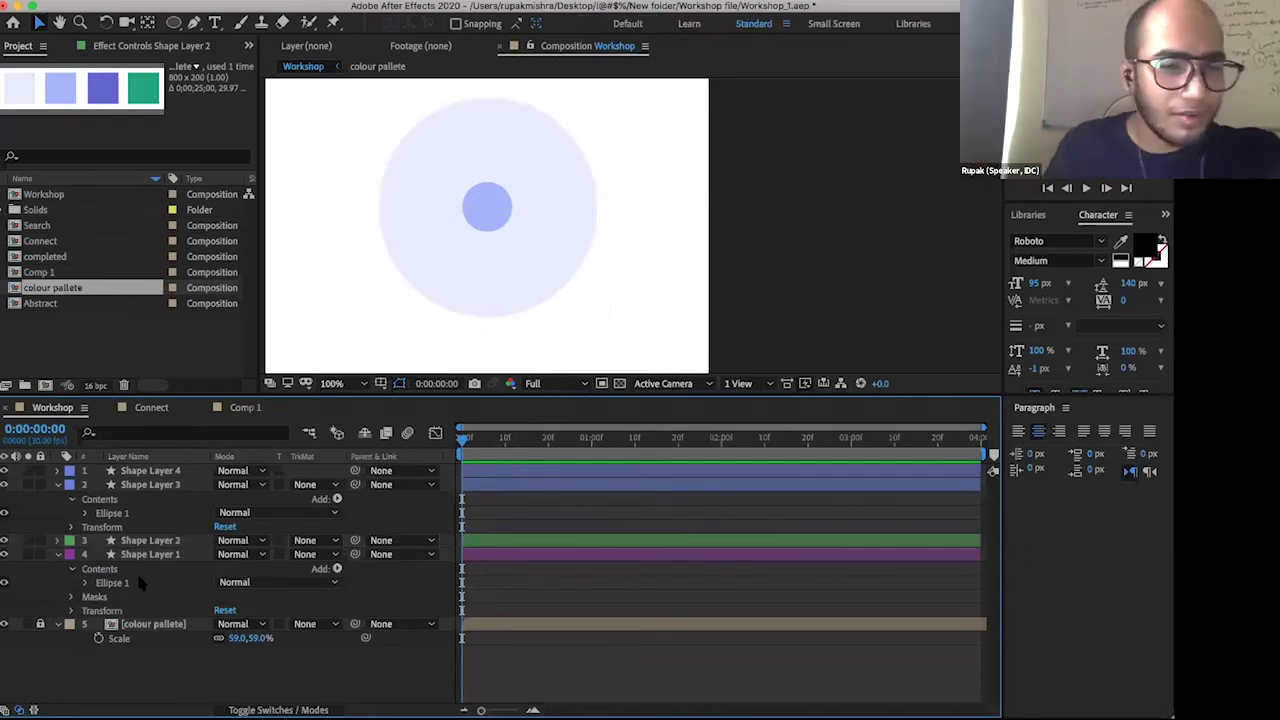
- Parent Shape Layer 3, one of the small circles, to Shape Layer 1, the purple-labelled lower semicircle
{"action": "left_click", "coordinate": [160, 484]}
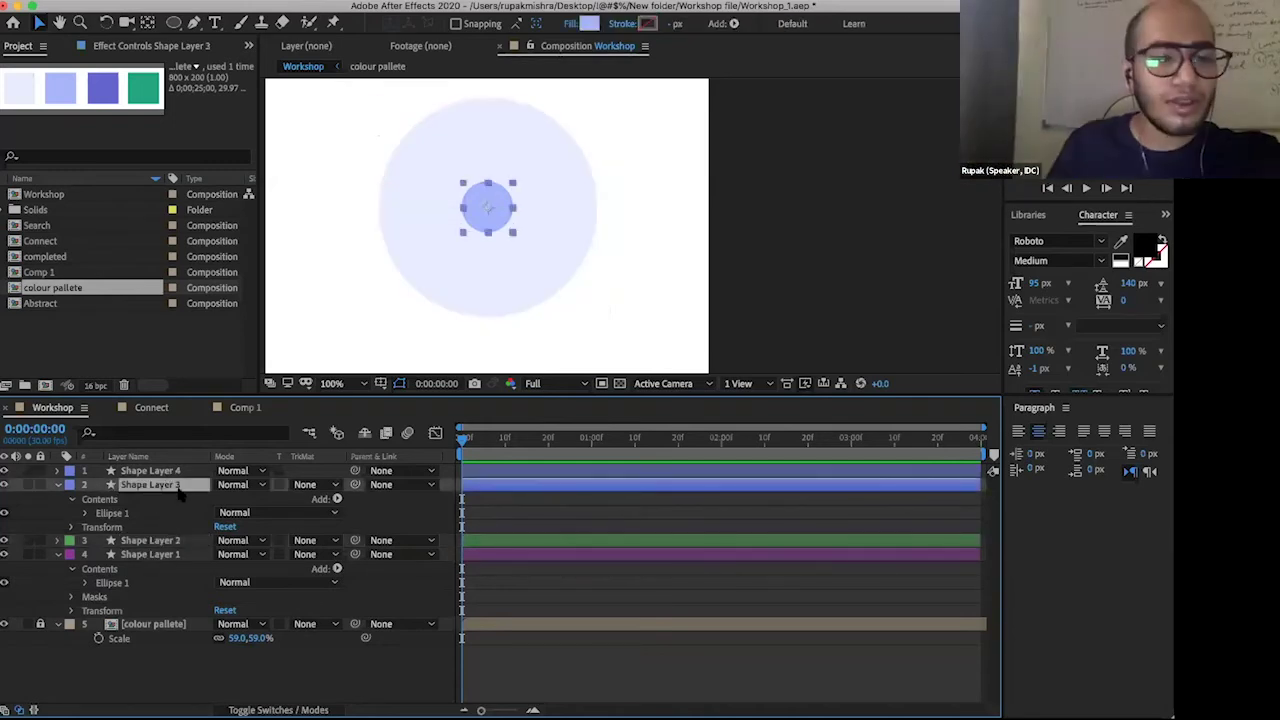
{"action": "left_click", "coordinate": [178, 540]}
{"action": "left_click", "coordinate": [170, 510]}
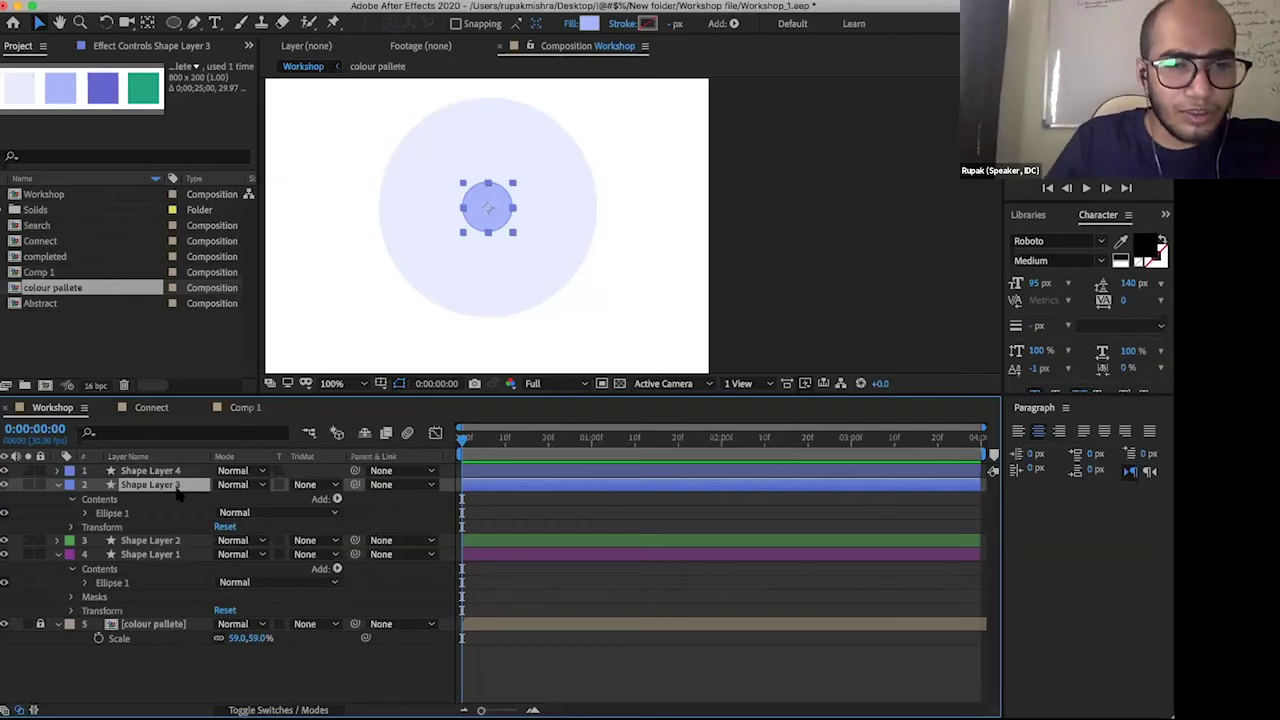
{"action": "left_click", "coordinate": [168, 484]}
{"action": "key", "text": "ctrl+Down"}
{"action": "key", "text": "ctrl+Down"}
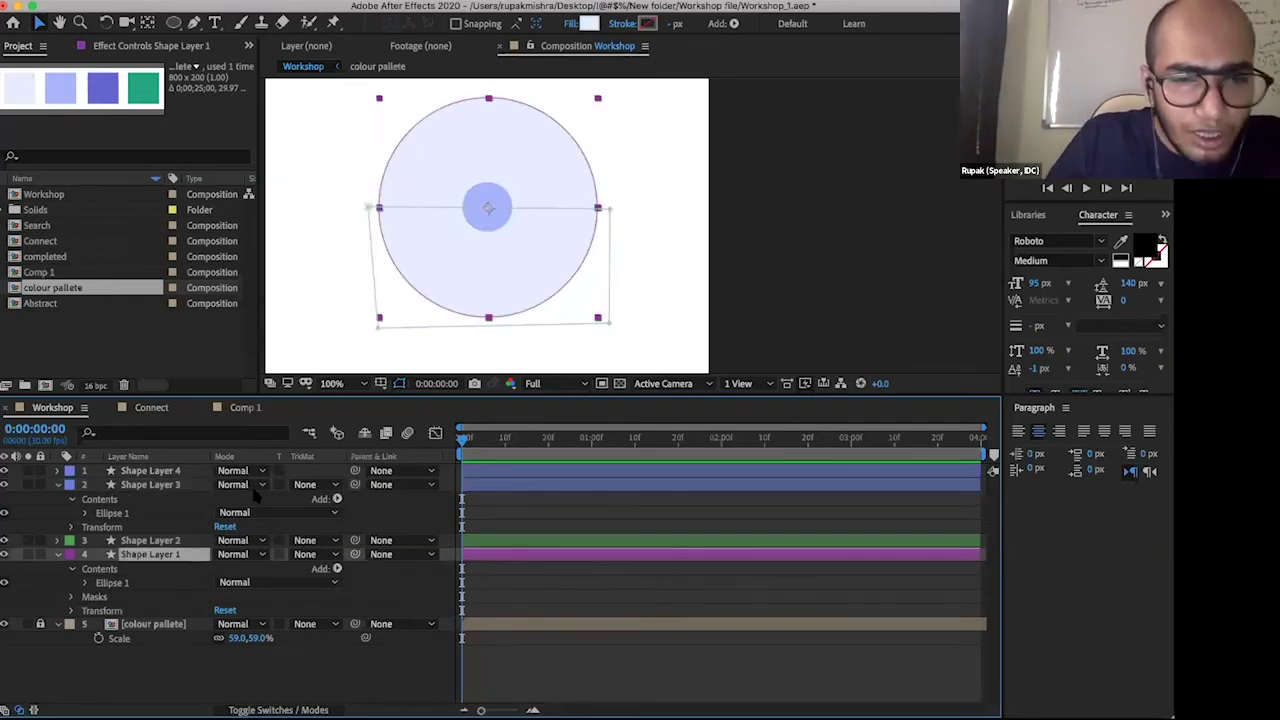
{"action": "left_click", "coordinate": [172, 486]}
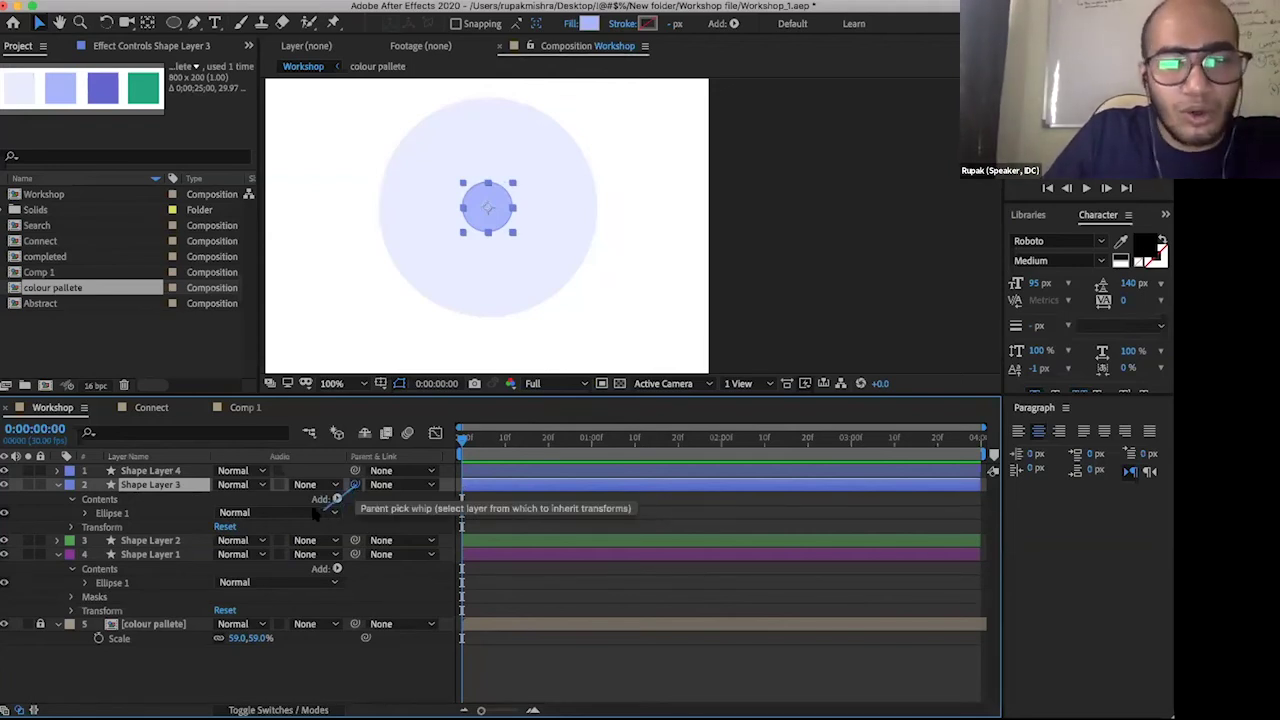
{"action": "left_click_drag", "start_coordinate": [355, 484], "coordinate": [179, 560]}
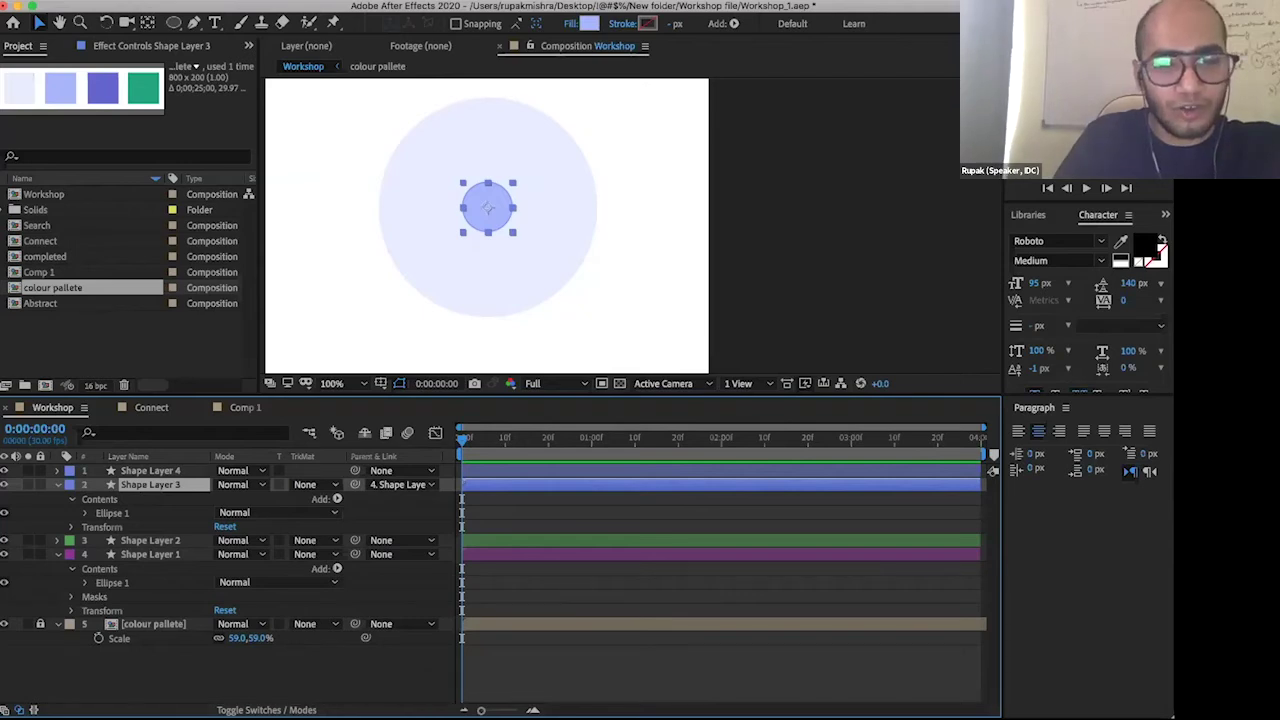
{"action": "left_click", "coordinate": [278, 710]}
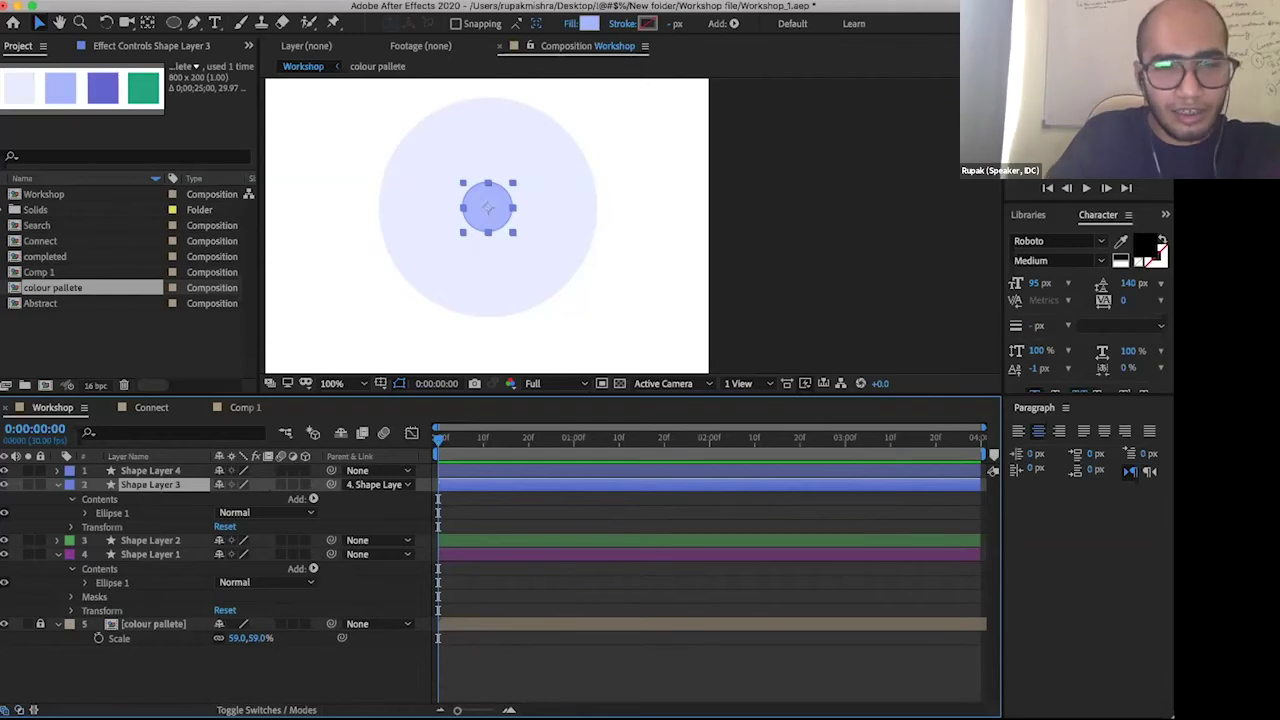
{"action": "left_click", "coordinate": [266, 710]}
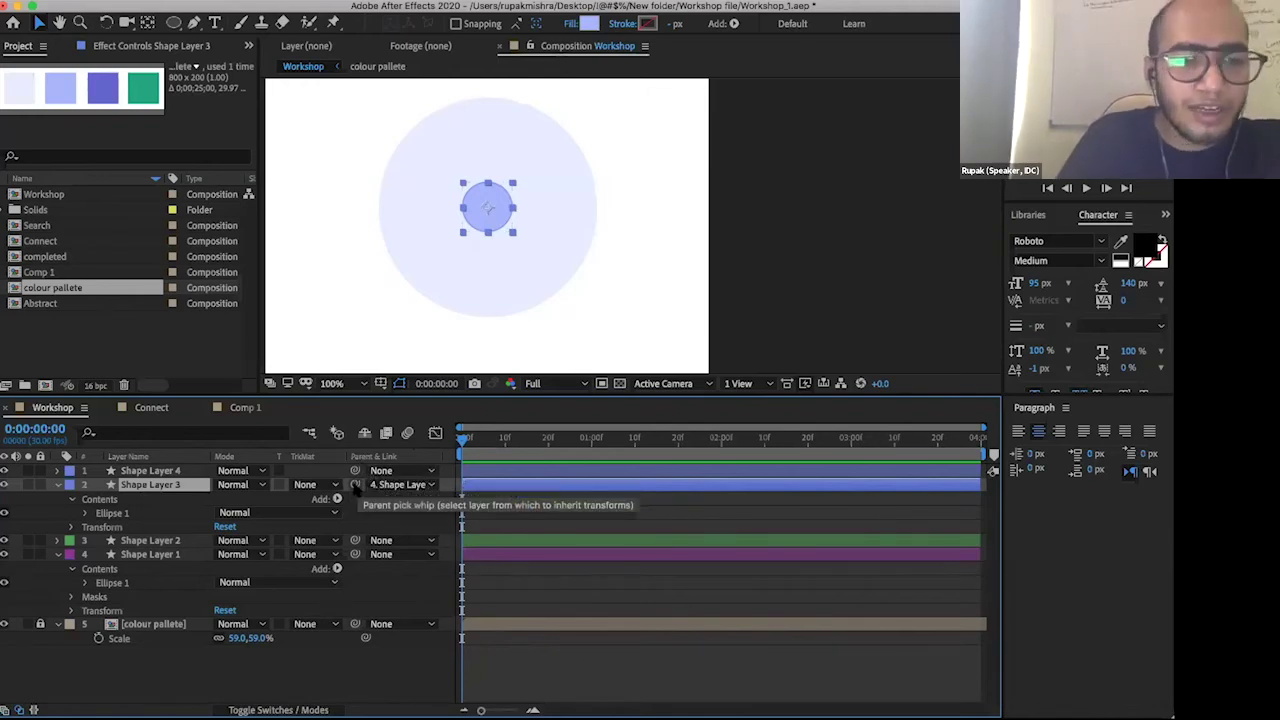
- Parent Shape Layer 4, the duplicated small circle, to Shape Layer 2, the green-labelled upper semicircle
{"action": "left_click", "coordinate": [175, 471]}
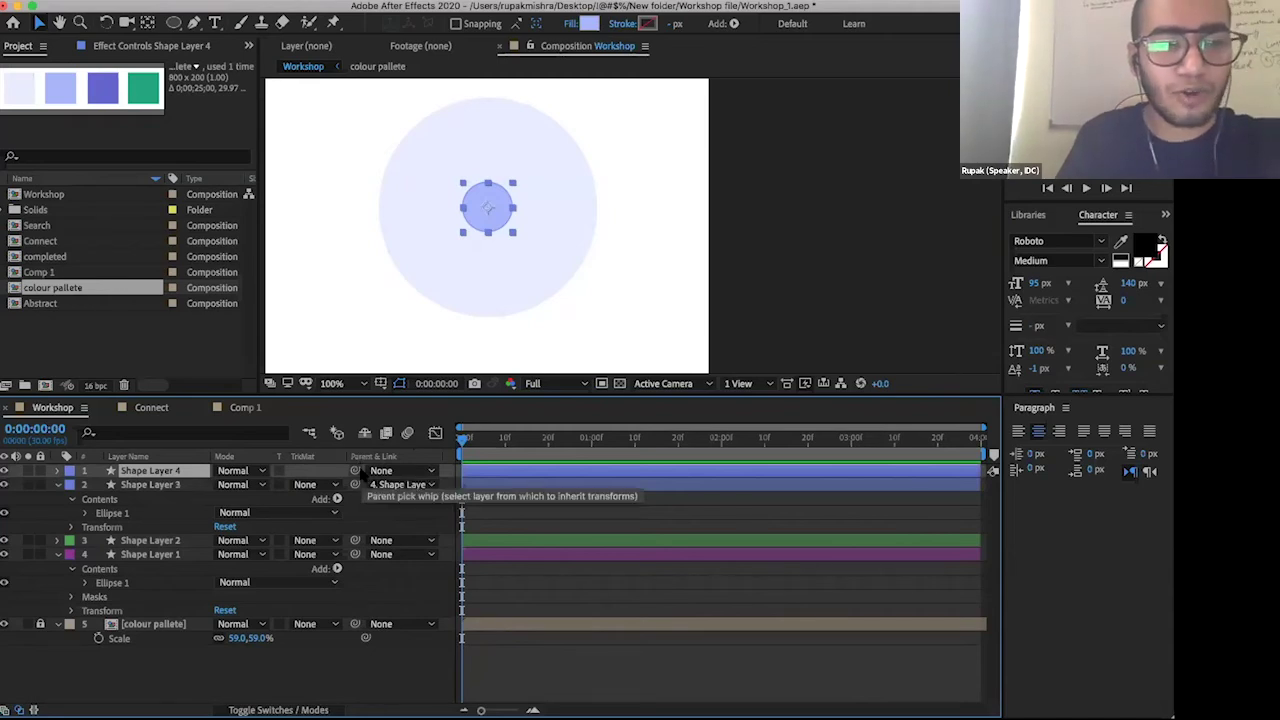
{"action": "left_click_drag", "start_coordinate": [355, 471], "coordinate": [190, 535]}
{"action": "left_click", "coordinate": [188, 539]}
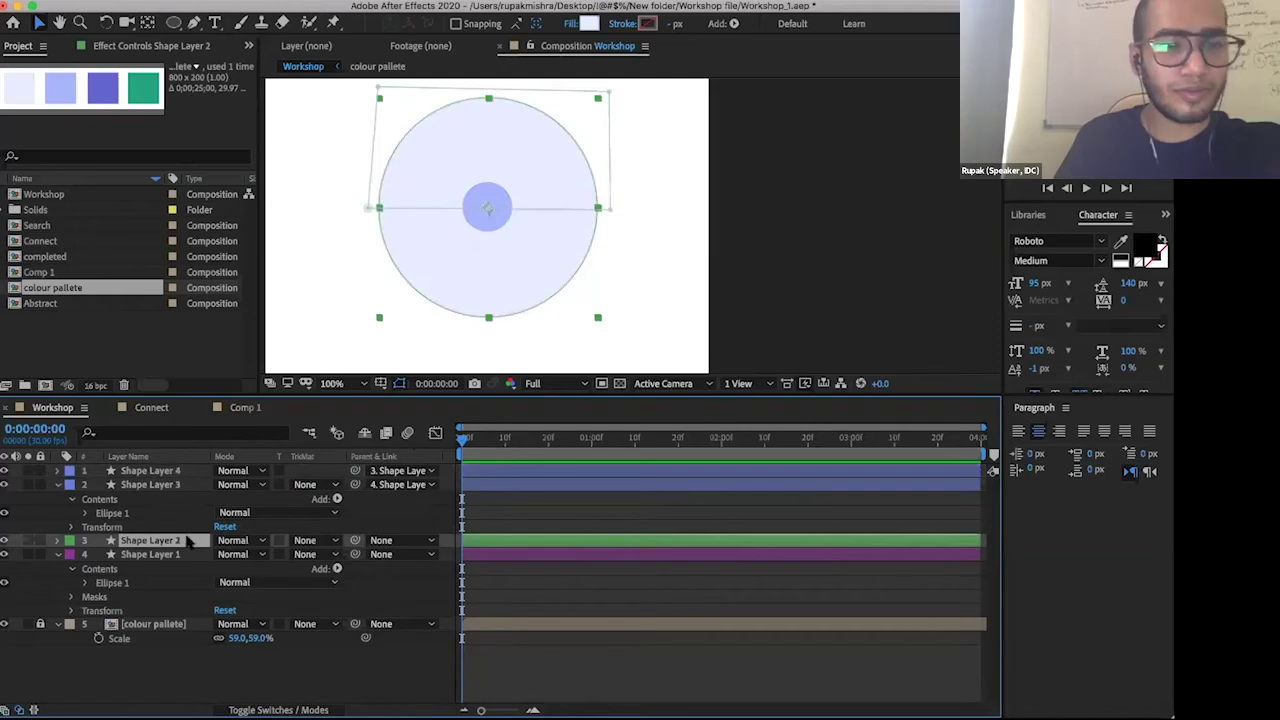
{"action": "left_click", "coordinate": [182, 553]}
{"action": "left_click", "coordinate": [178, 541]}
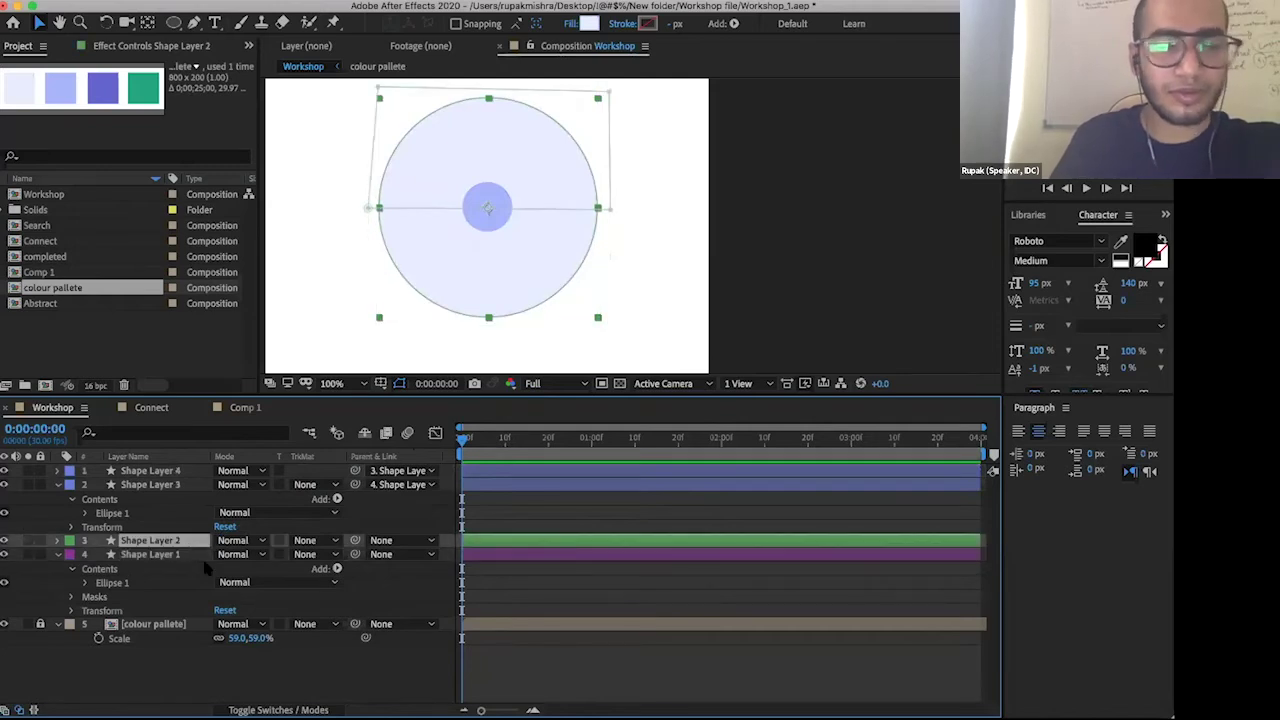
{"action": "left_click", "coordinate": [174, 644]}
- Move the lower semicircle, Shape Layer 1, with its linked circle straight down to position 542.4, 695.7
{"action": "left_click", "coordinate": [165, 555]}
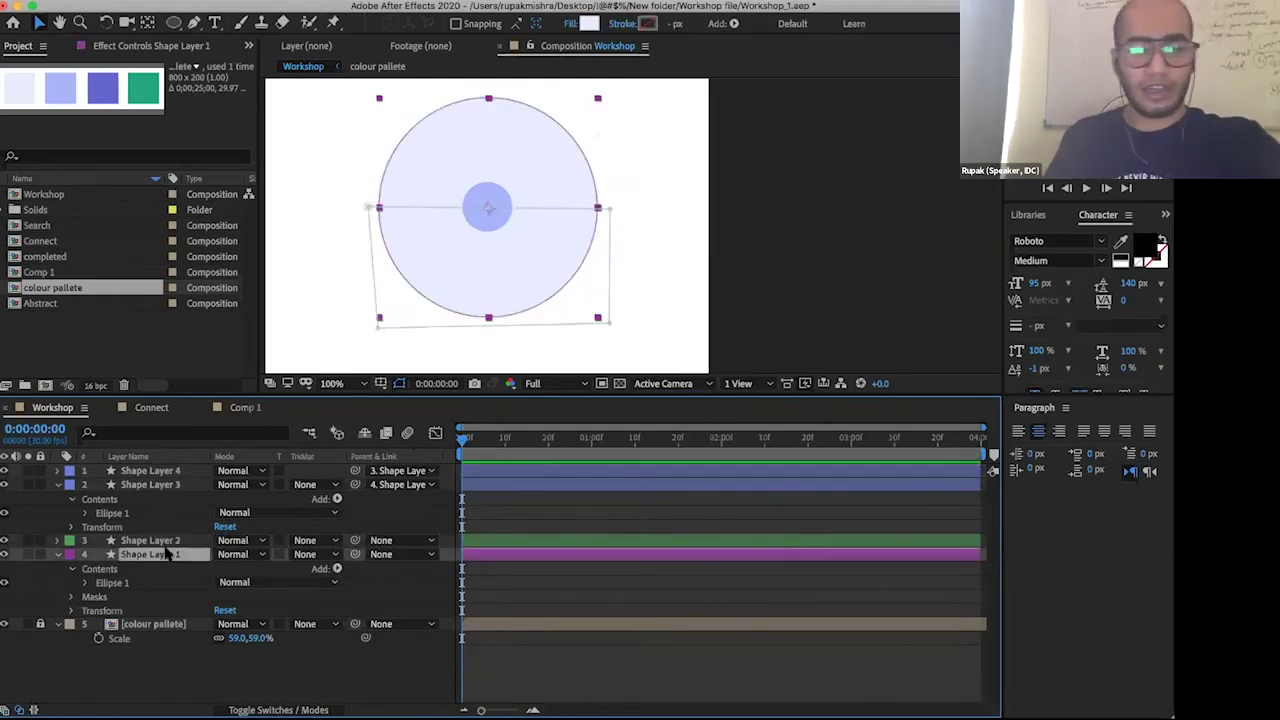
{"action": "left_click", "coordinate": [71, 569]}
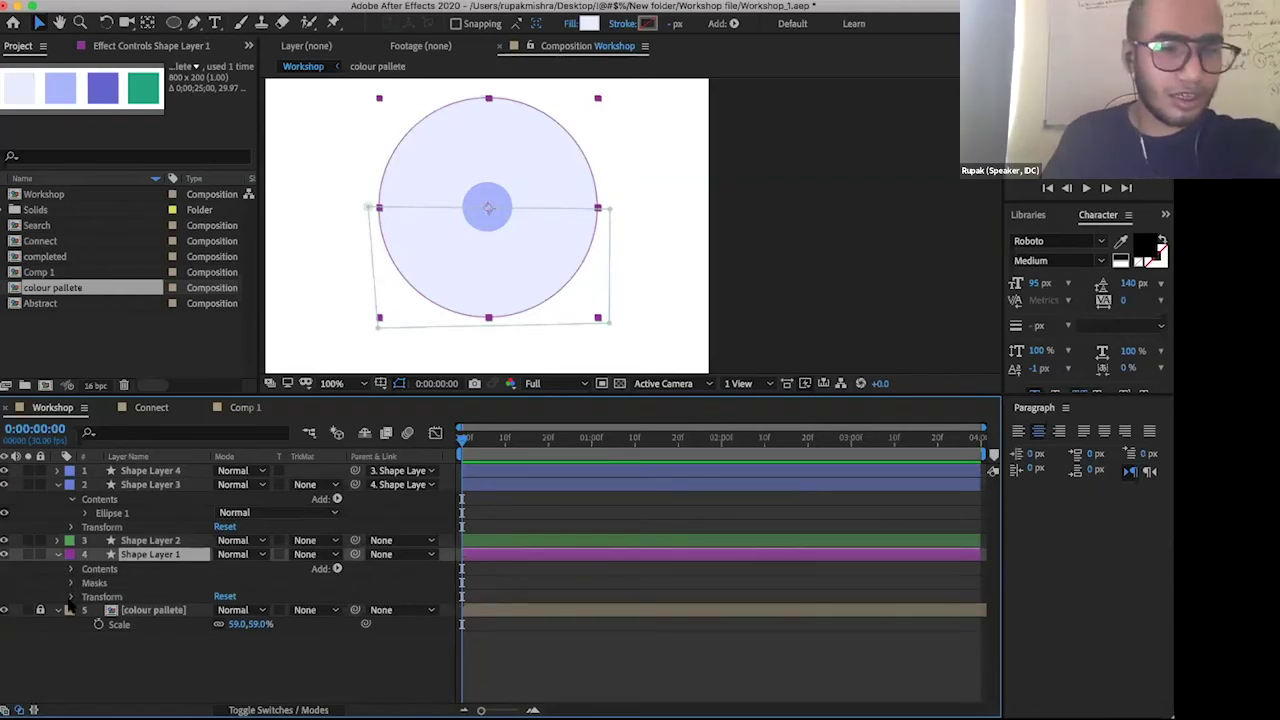
{"action": "left_click", "coordinate": [71, 596]}
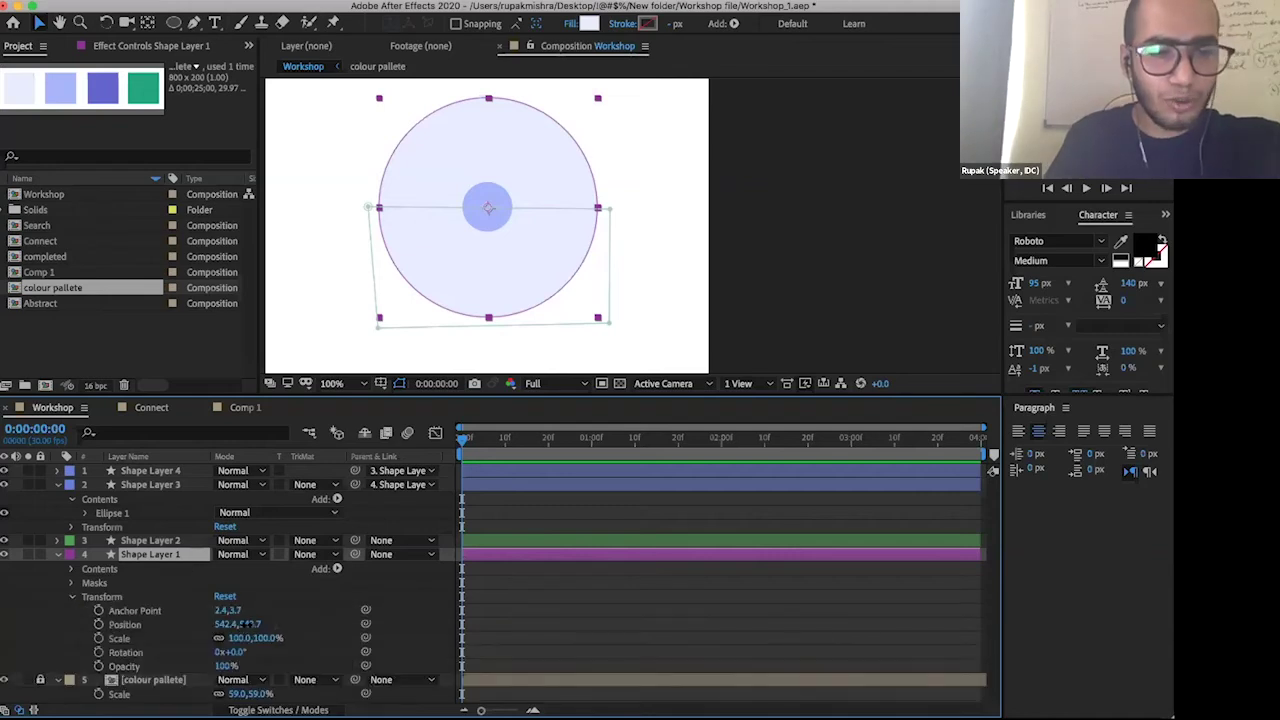
{"action": "left_click_drag", "start_coordinate": [420, 597], "coordinate": [150, 559]}
{"action": "left_click", "coordinate": [150, 557]}
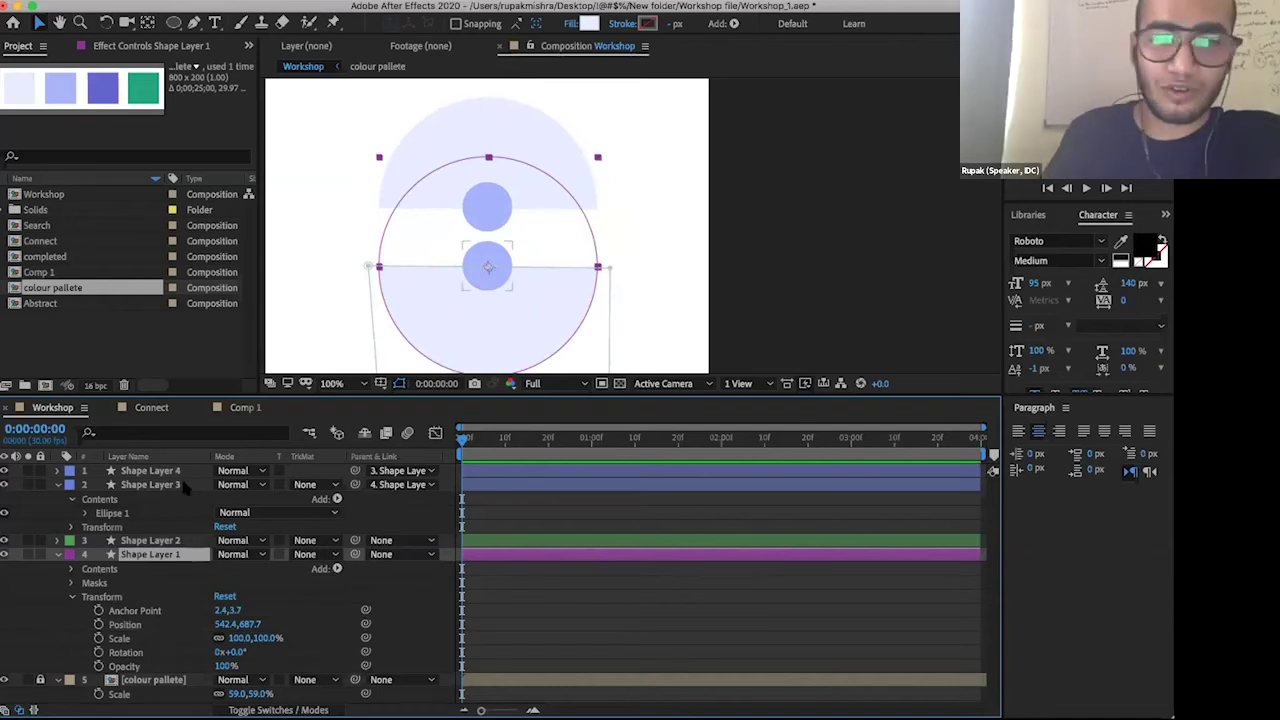
{"action": "left_click", "coordinate": [150, 484]}
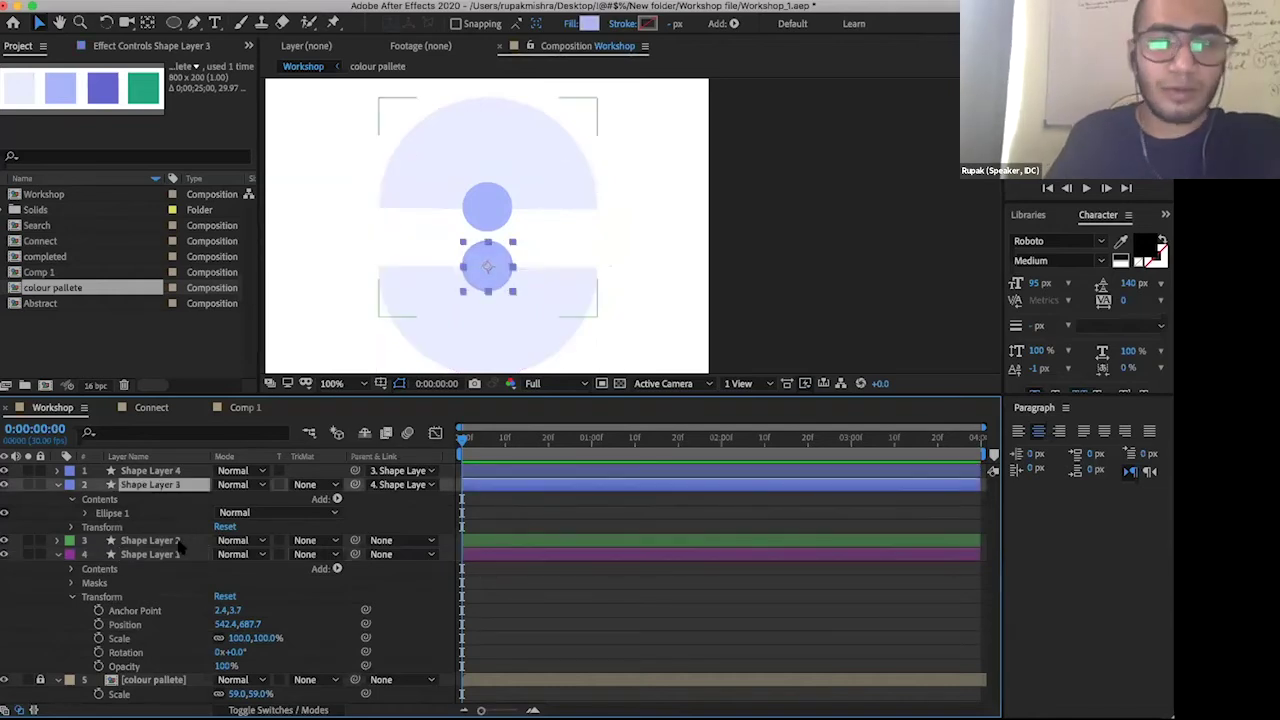
{"action": "left_click", "coordinate": [150, 540]}
{"action": "key", "text": "comma"}
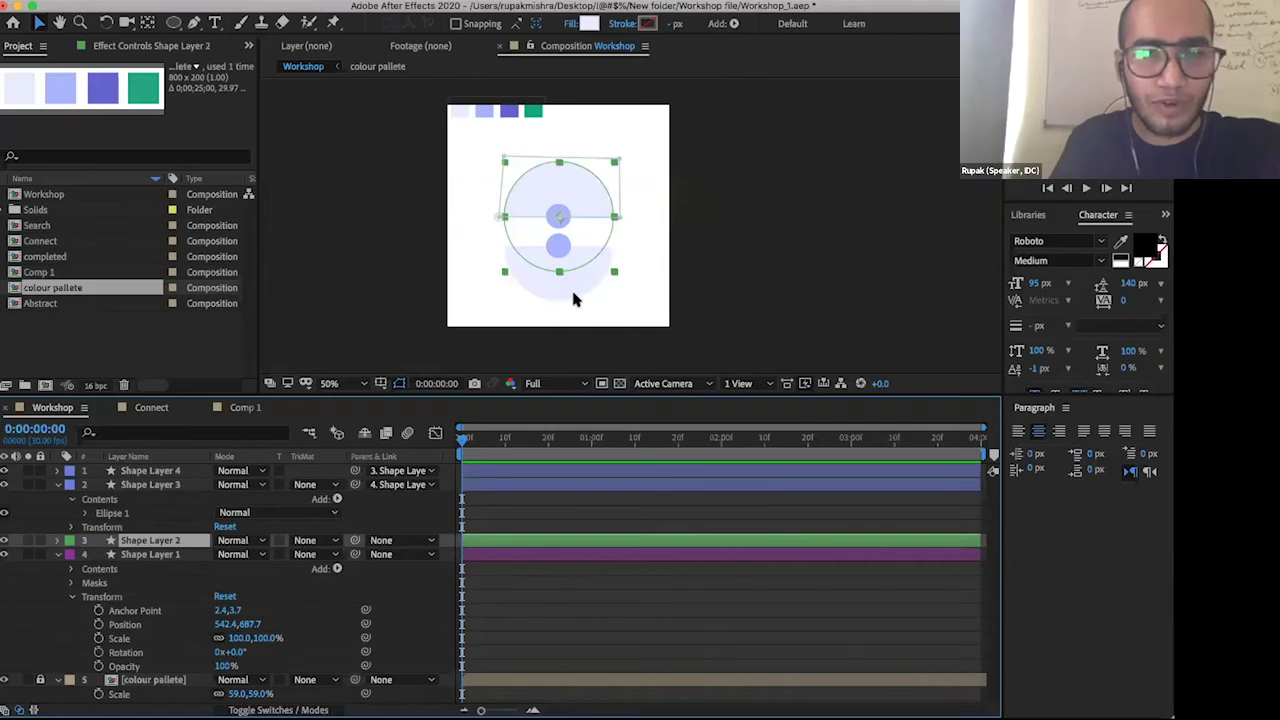
{"action": "left_click", "coordinate": [241, 630]}
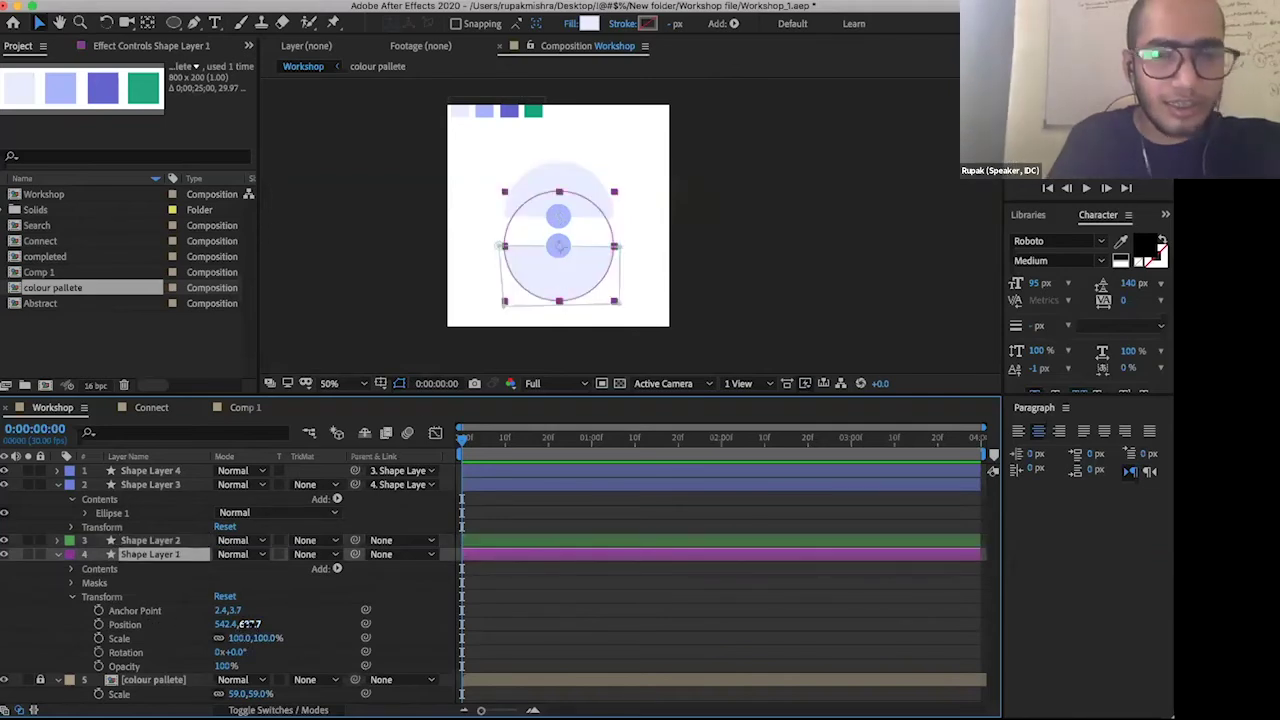
{"action": "left_click_drag", "start_coordinate": [250, 624], "coordinate": [258, 624]}
- Move the upper semicircle, Shape Layer 2, straight up to position 542.4, 404.7 and collapse the shape layers' properties
{"action": "left_click", "coordinate": [172, 540]}
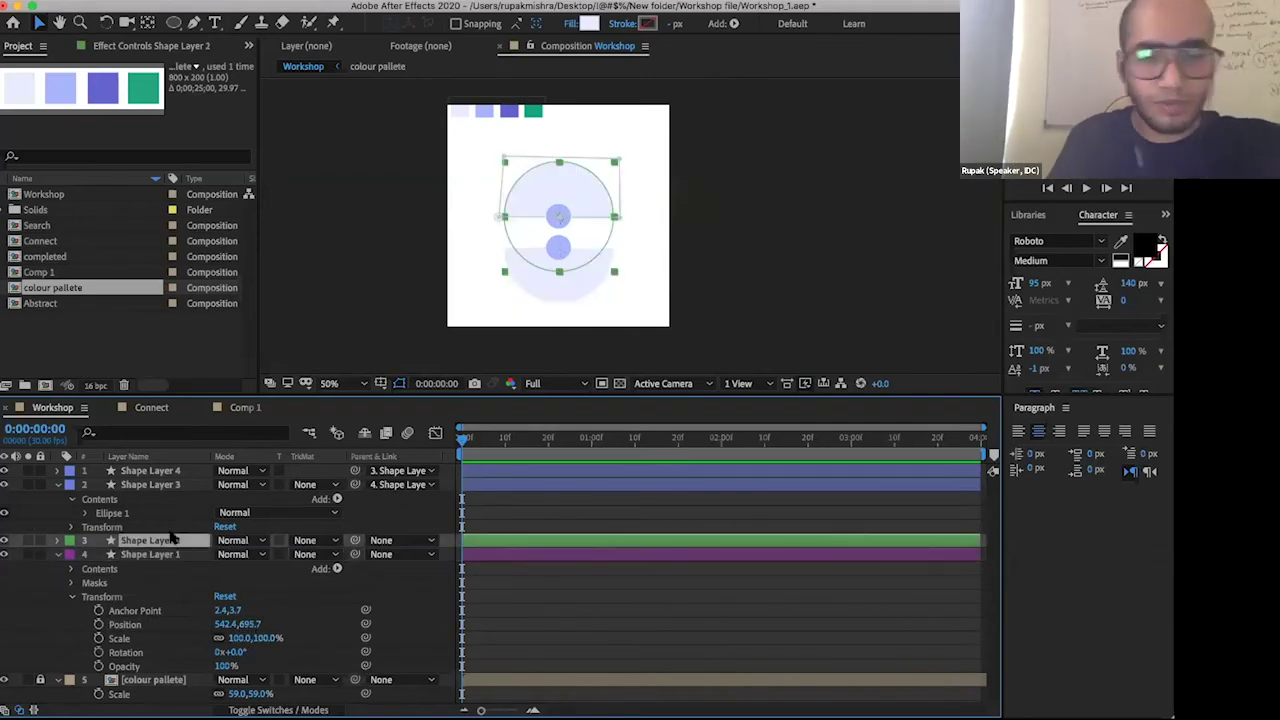
{"action": "key", "text": "p"}
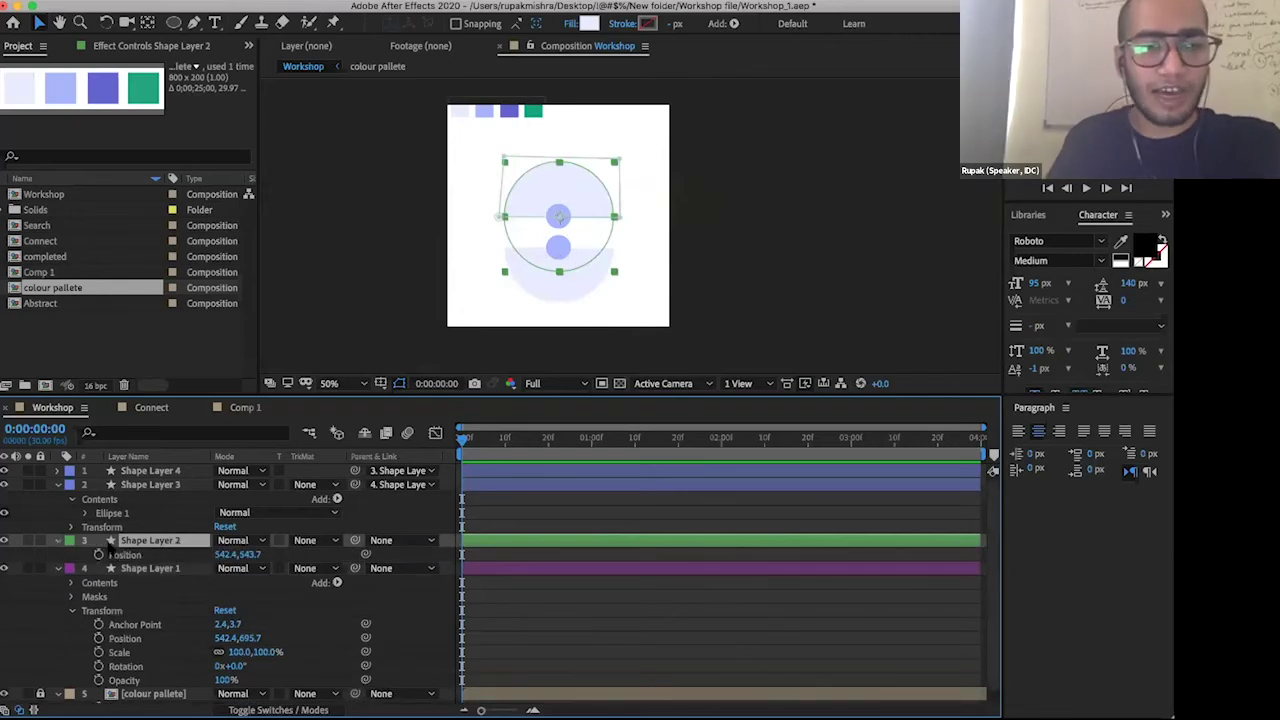
{"action": "left_click", "coordinate": [58, 542]}
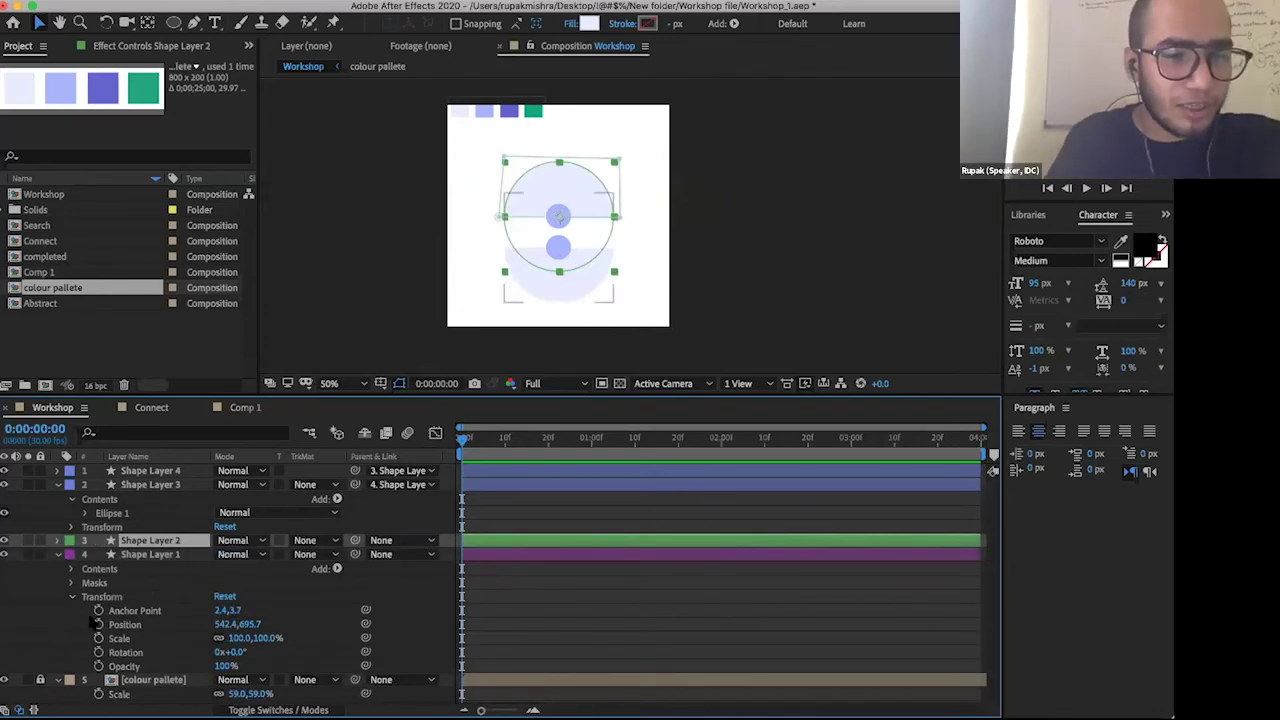
{"action": "left_click", "coordinate": [58, 555]}
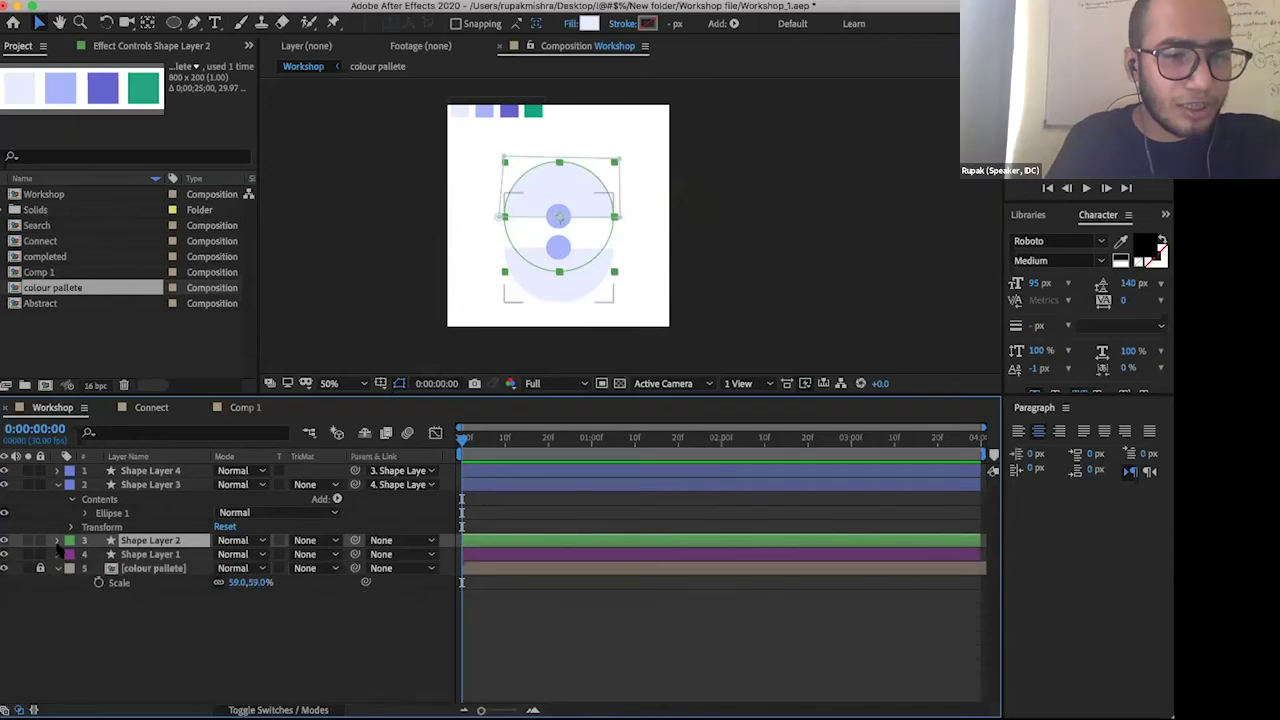
{"action": "left_click", "coordinate": [58, 541]}
{"action": "left_click_drag", "start_coordinate": [248, 612], "coordinate": [120, 585]}
{"action": "left_click", "coordinate": [520, 350]}
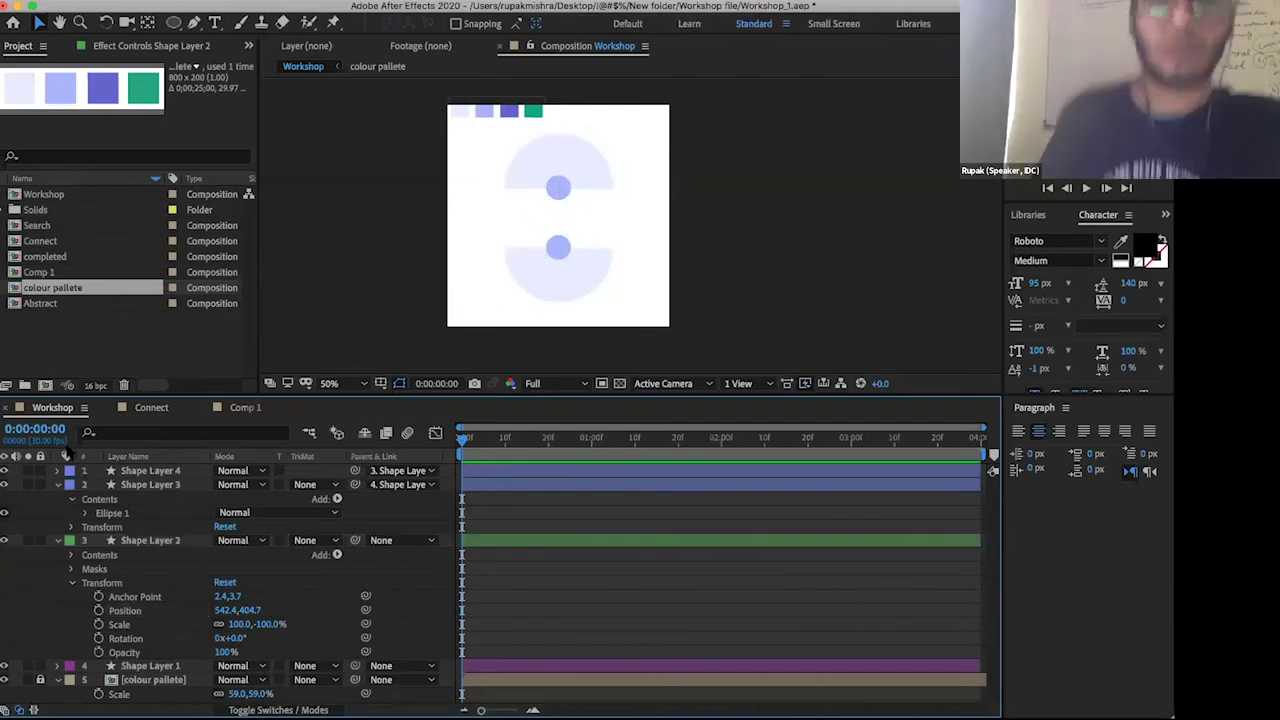
{"action": "key", "text": "ctrl+grave"}
- Examine the two separated semicircles and how the upper one lines up with its small circle
{"action": "scroll", "coordinate": [587, 174], "scroll_direction": "down", "scroll_amount": 2}
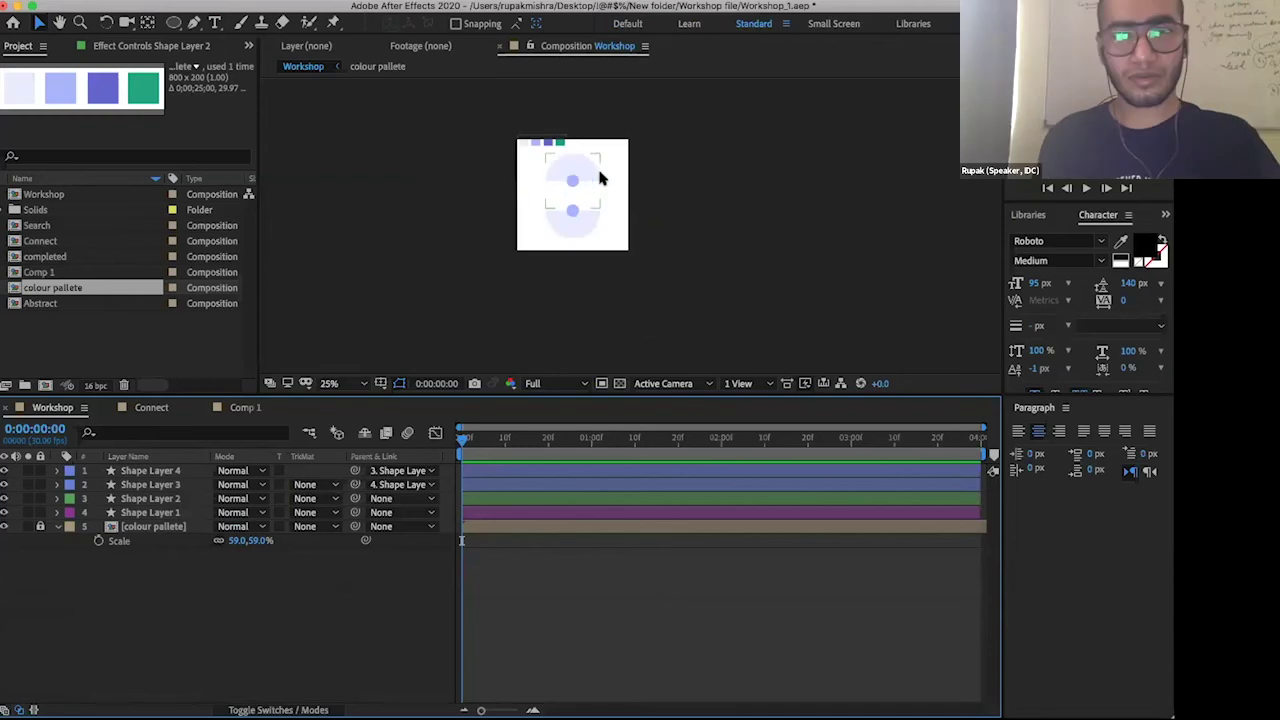
{"action": "scroll", "coordinate": [594, 167], "scroll_direction": "up", "scroll_amount": 2}
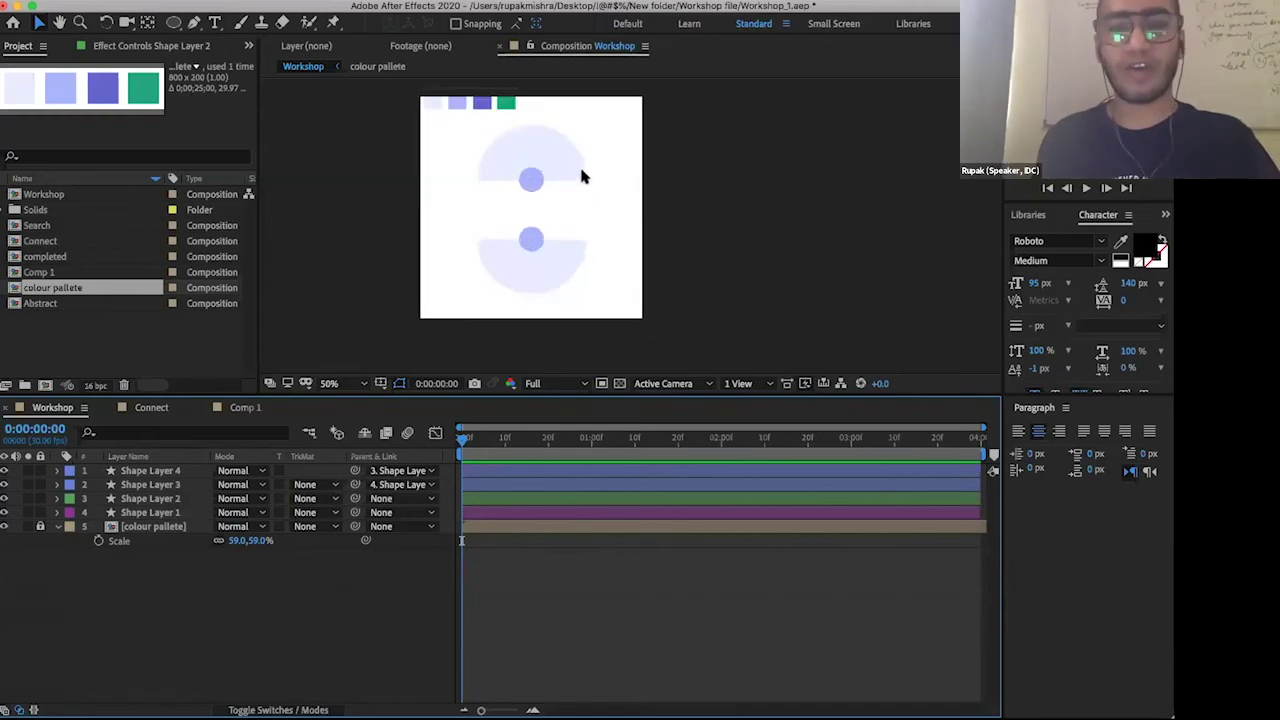
{"action": "scroll", "coordinate": [500, 222], "scroll_direction": "up", "scroll_amount": 2}
{"action": "scroll", "coordinate": [466, 228], "scroll_direction": "down", "scroll_amount": 2}
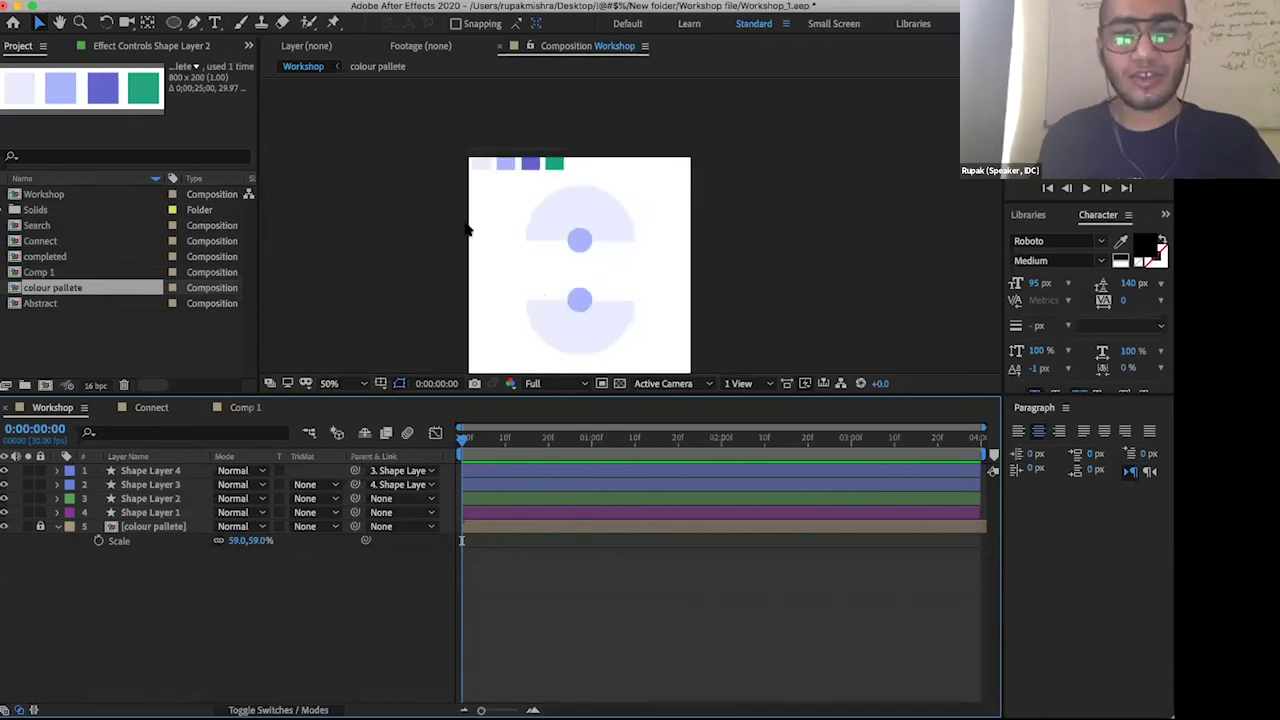
{"action": "scroll", "coordinate": [490, 232], "scroll_direction": "up", "scroll_amount": 2}
{"action": "scroll", "coordinate": [494, 222], "scroll_direction": "down", "scroll_amount": 2}
{"action": "scroll", "coordinate": [466, 215], "scroll_direction": "up", "scroll_amount": 2}
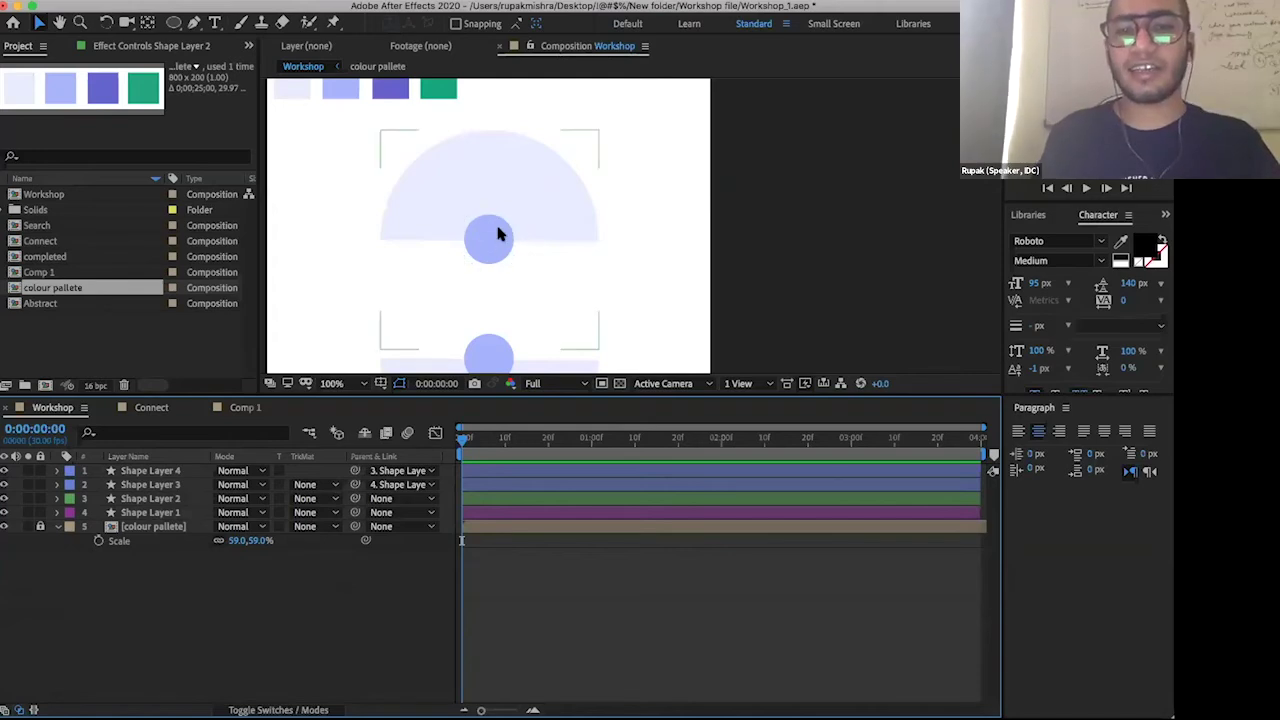
{"action": "left_click", "coordinate": [499, 234]}
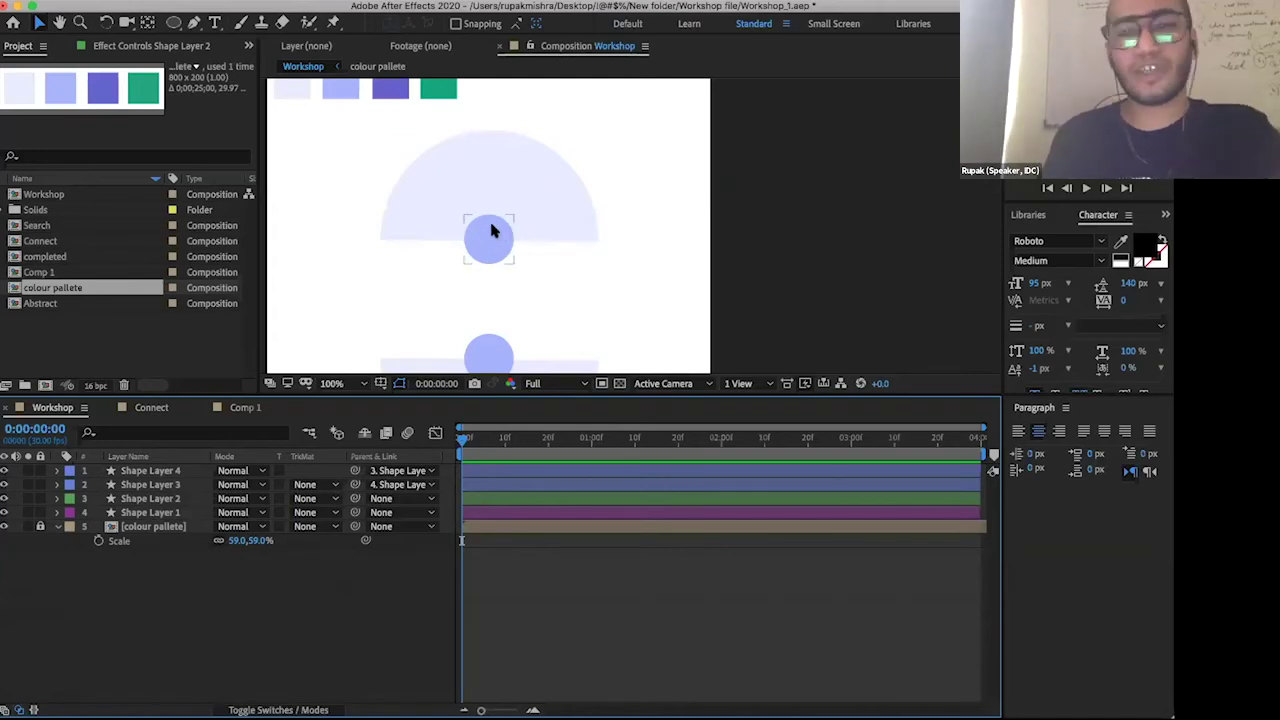
{"action": "left_click", "coordinate": [547, 189]}
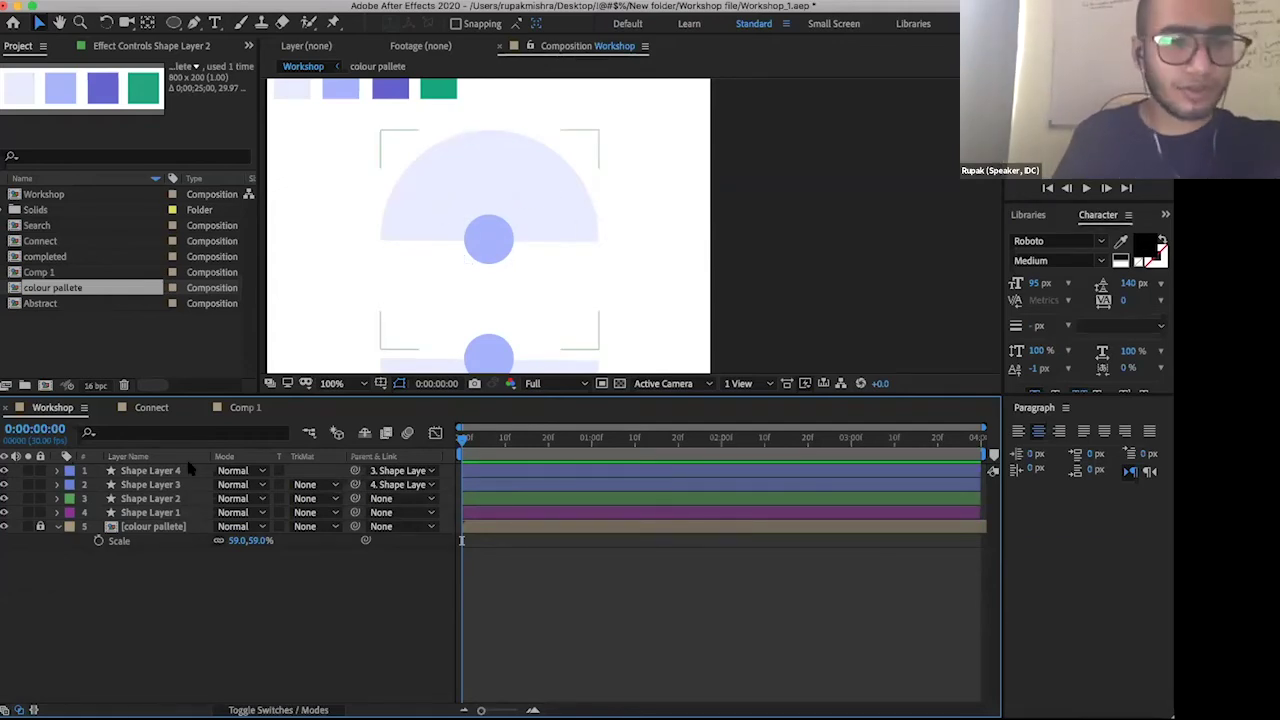
{"action": "left_click", "coordinate": [160, 497]}
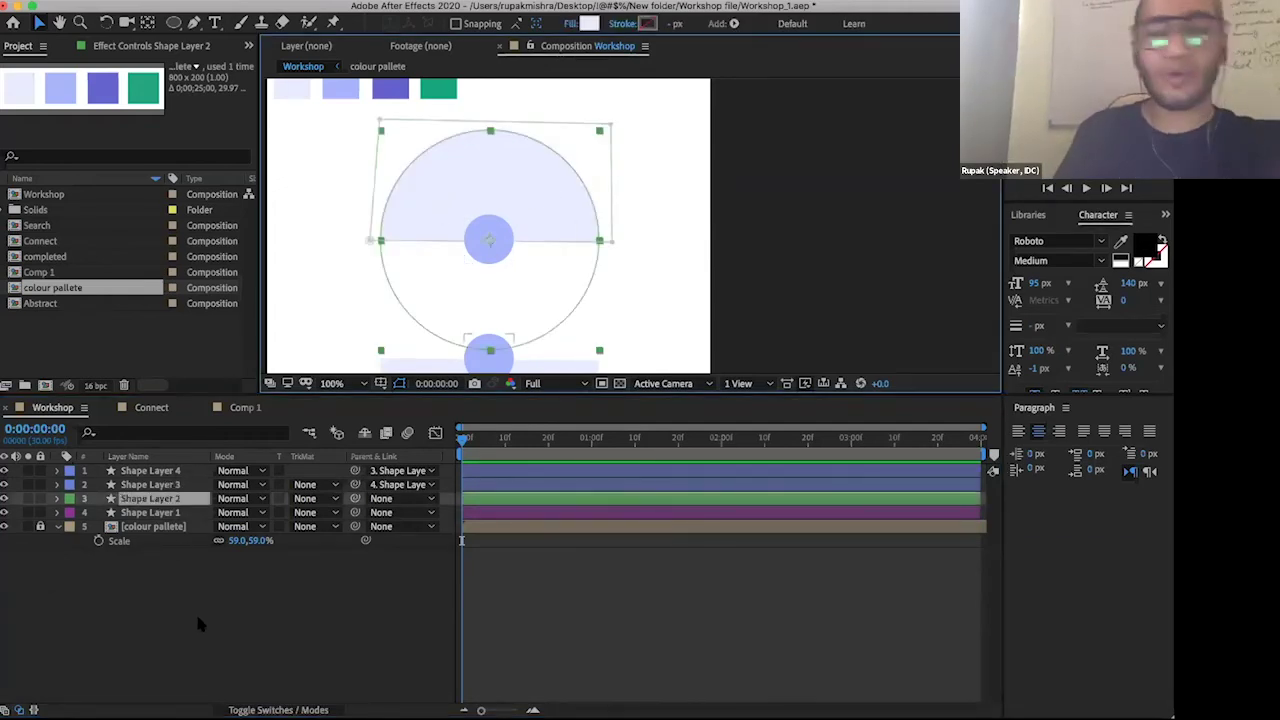
{"action": "left_click", "coordinate": [219, 585]}
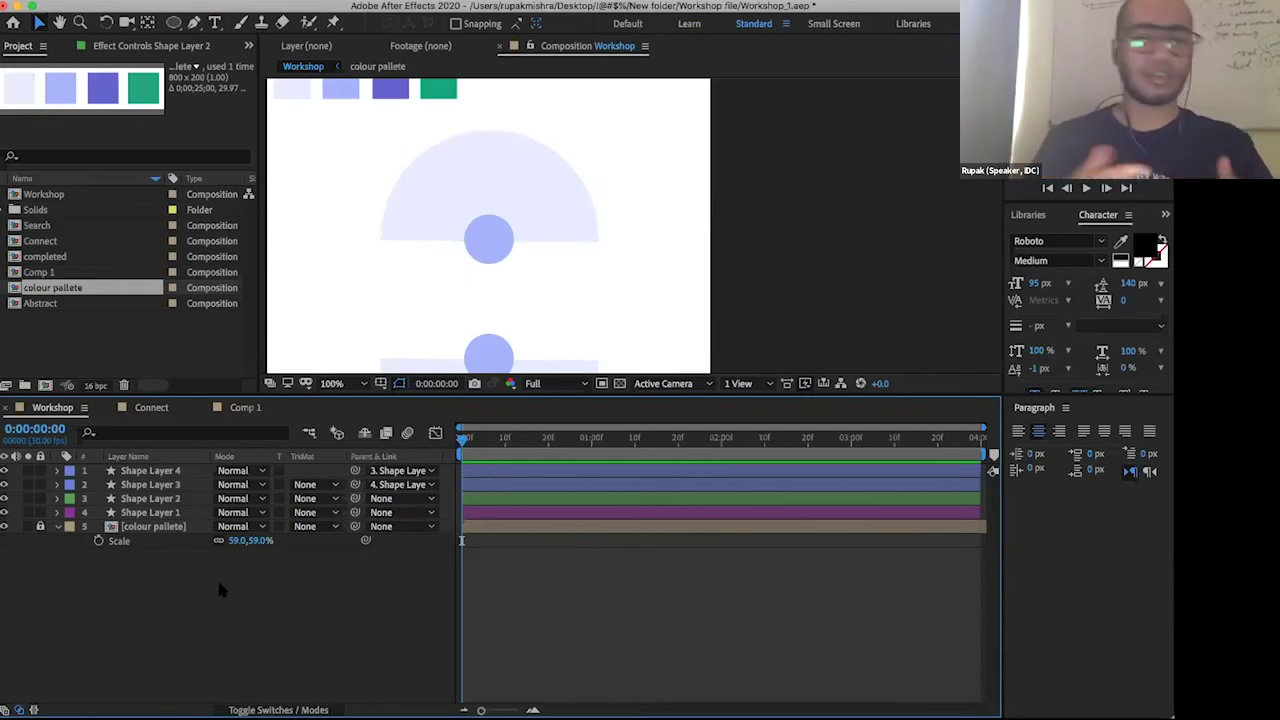
- Reorder Shape Layer 4 below Shape Layer 3, directly above its parent Shape Layer 2
{"action": "left_click", "coordinate": [168, 471]}
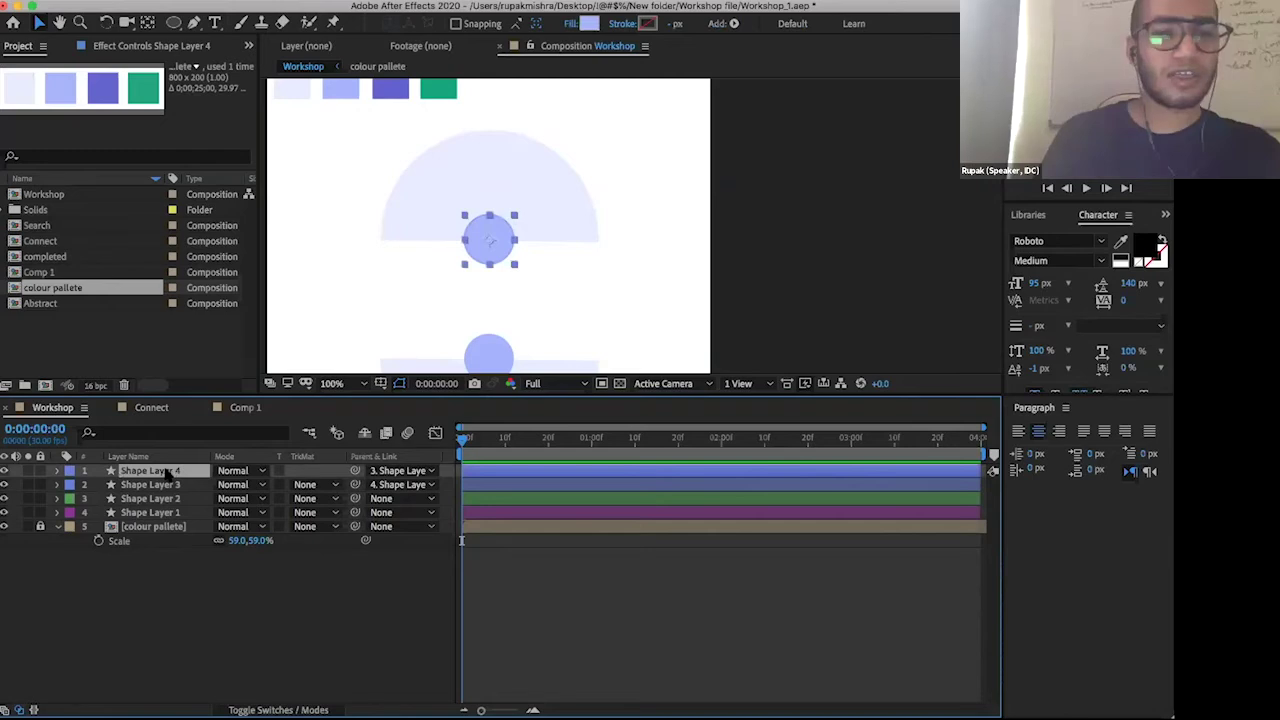
{"action": "mouse_move", "coordinate": [166, 476]}
{"action": "left_mouse_down"}
{"action": "mouse_move", "coordinate": [175, 502]}
{"action": "mouse_move", "coordinate": [175, 487]}
{"action": "left_mouse_up"}
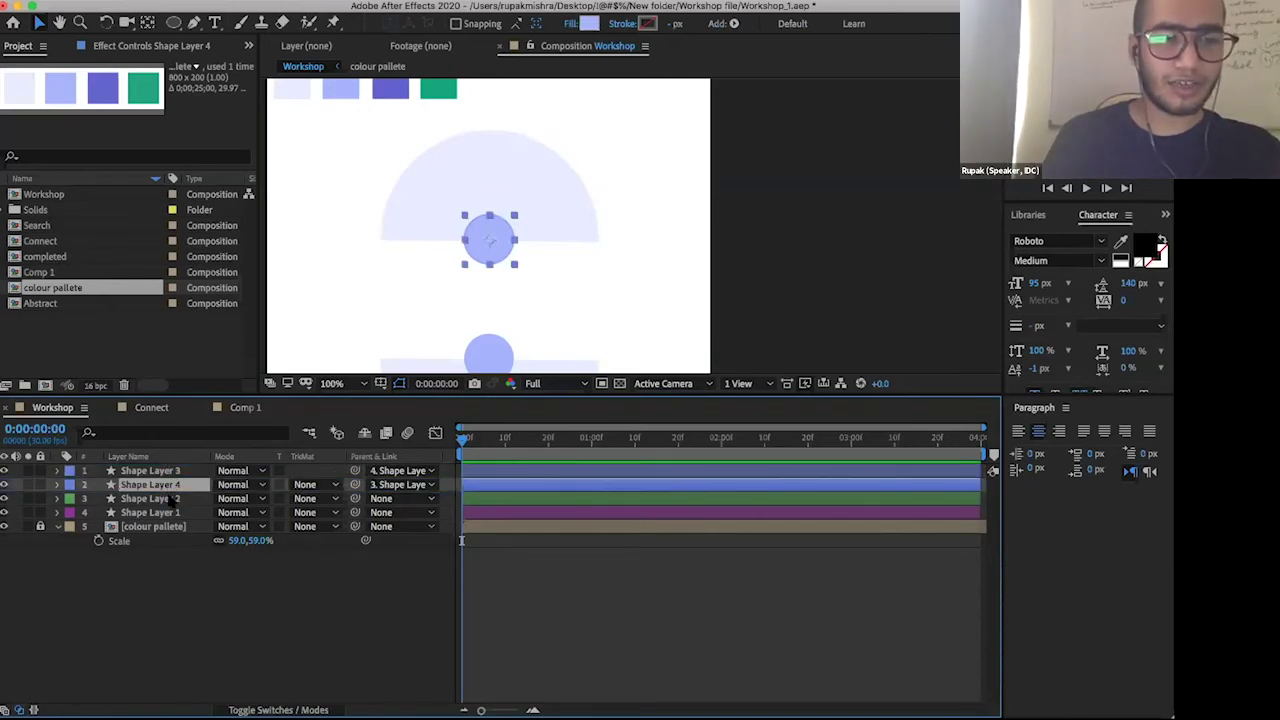
{"action": "key", "text": "ctrl+Down"}
{"action": "key", "text": "ctrl+Up"}
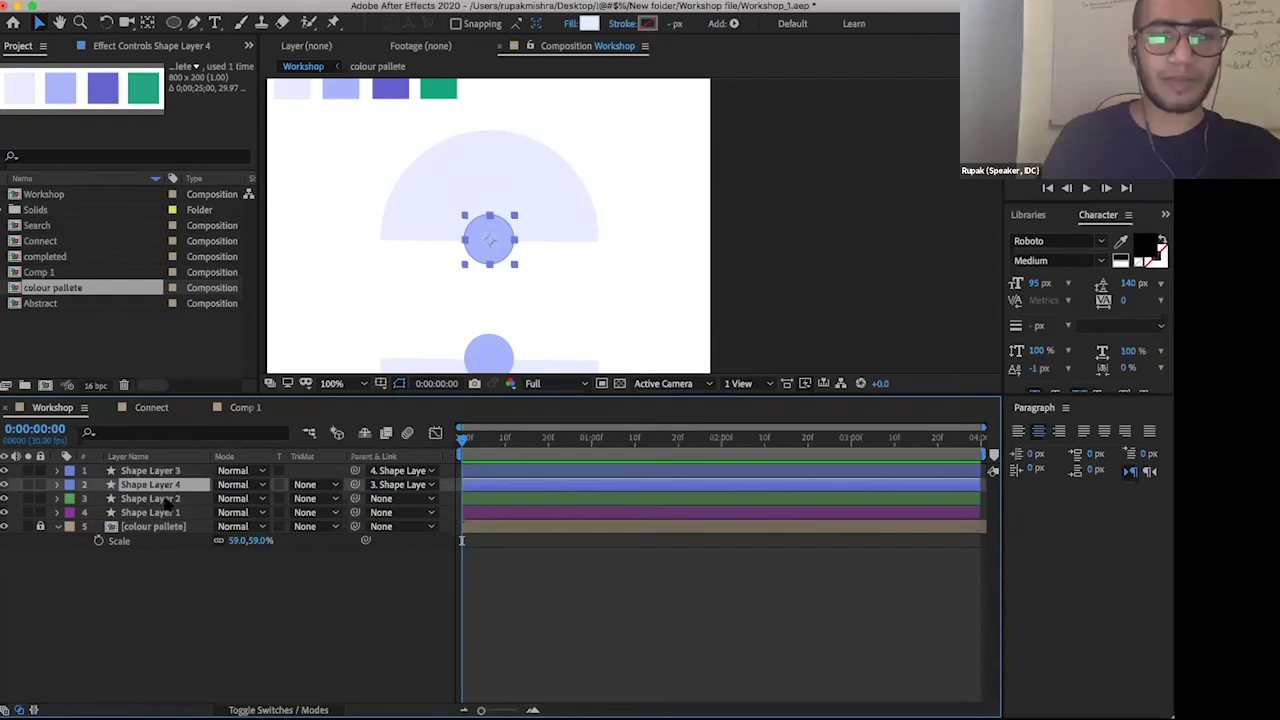
{"action": "key", "text": "ctrl+Down"}
{"action": "left_click_drag", "start_coordinate": [168, 500], "coordinate": [168, 492]}
{"action": "left_click", "coordinate": [168, 492]}
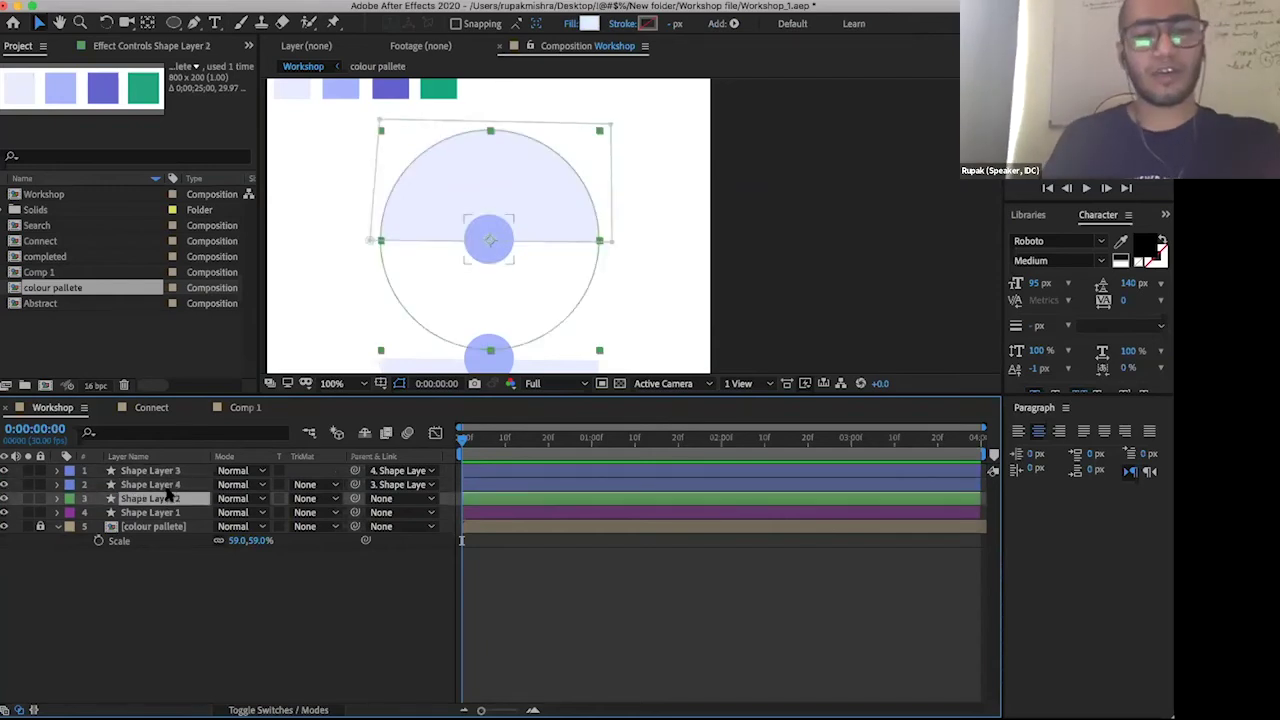
{"action": "left_click", "coordinate": [168, 489]}
{"action": "left_click", "coordinate": [178, 498]}
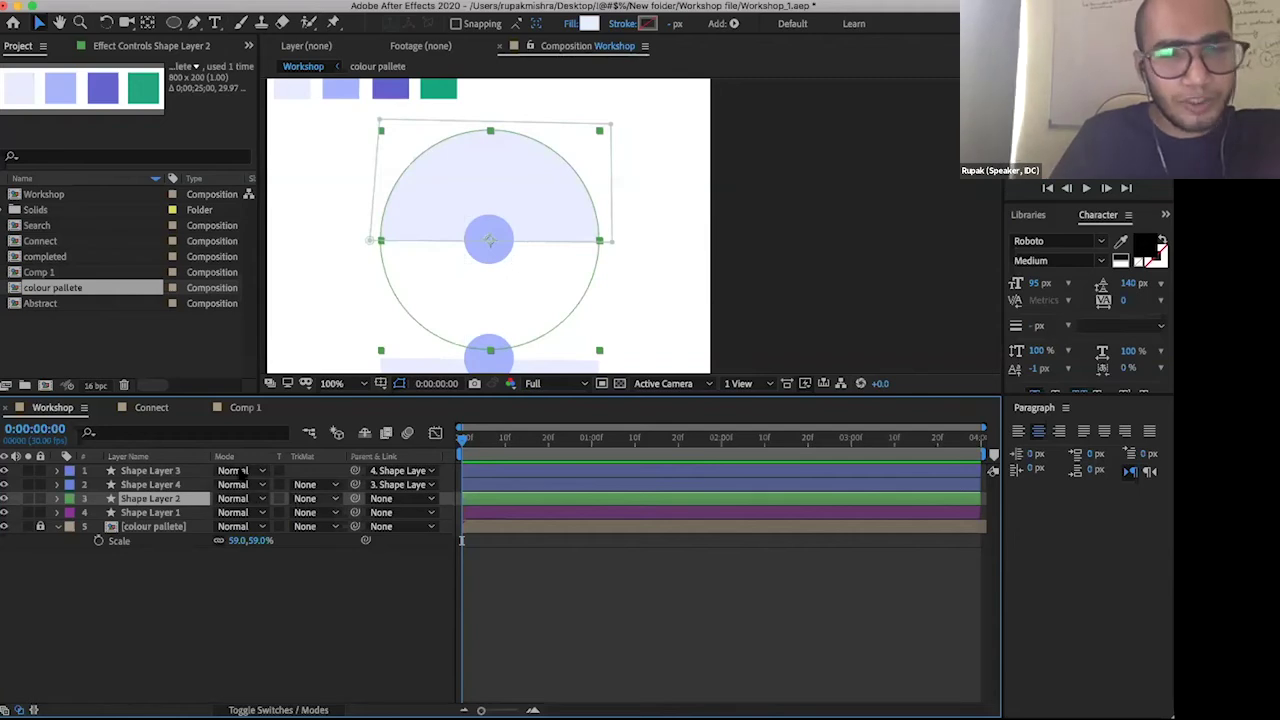
- Try Shape Layer 4 as a plain alpha matte for the upper semicircle, Shape Layer 2
{"action": "left_click", "coordinate": [329, 501]}
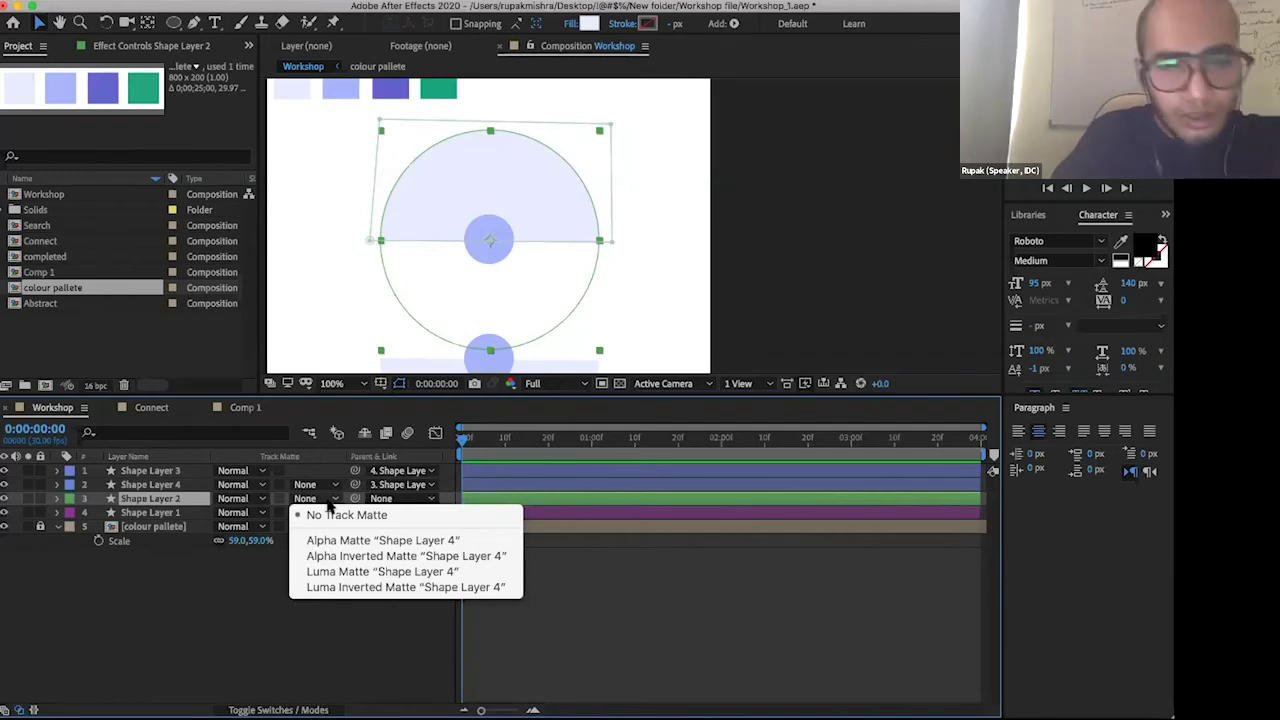
{"action": "left_click", "coordinate": [331, 515]}
{"action": "left_click", "coordinate": [330, 500]}
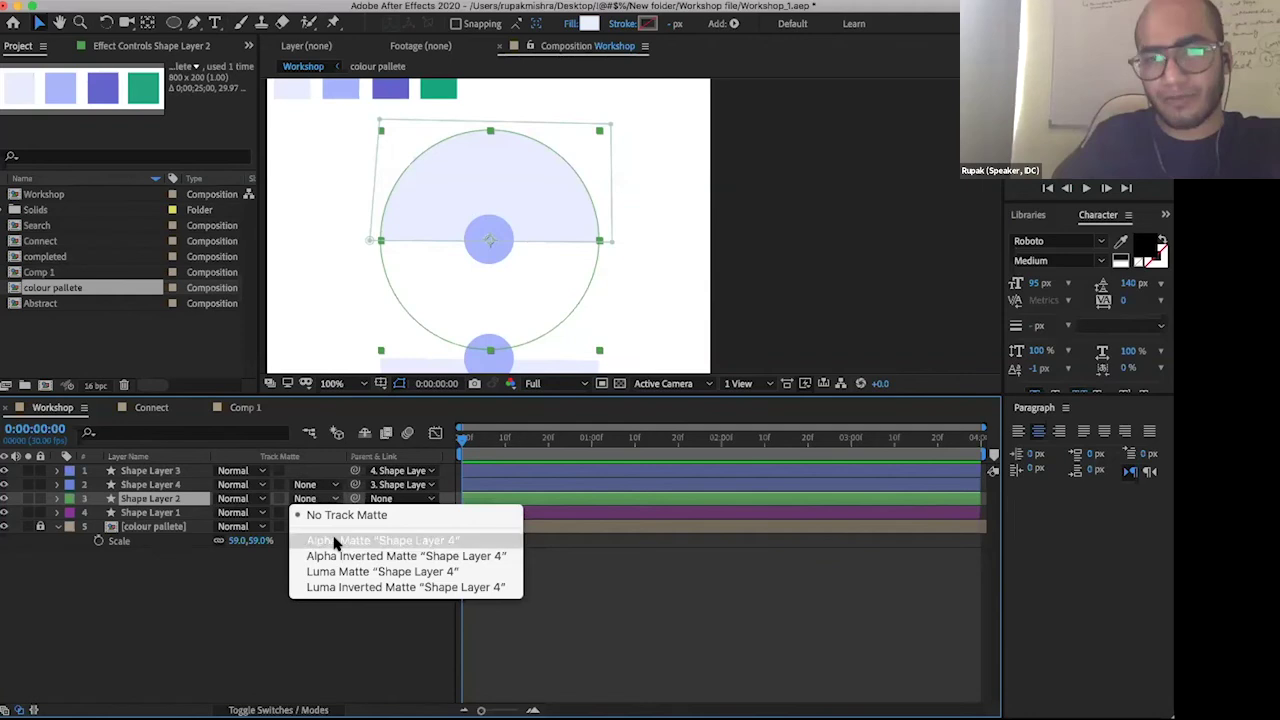
{"action": "left_click", "coordinate": [336, 541]}
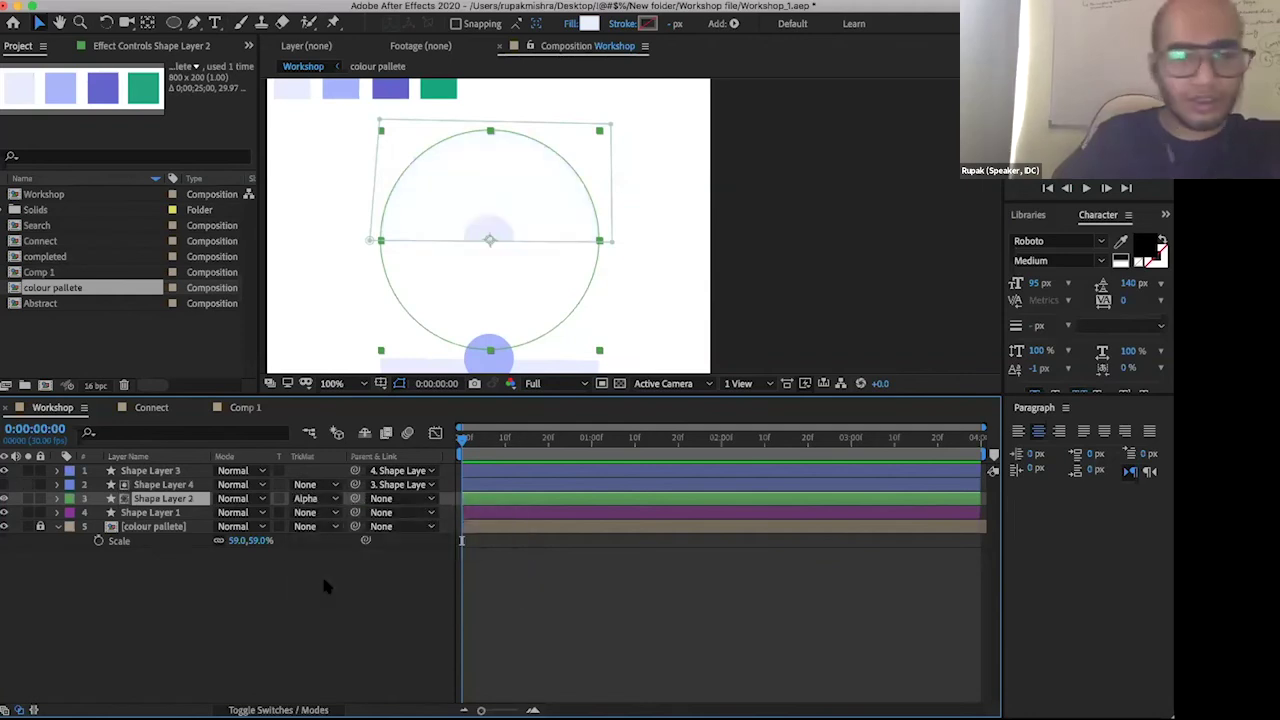
- Set the track matte of Shape Layer 2 to Alpha Inverted Matte "Shape Layer 4" to cut the small circle out of it
{"action": "left_click", "coordinate": [175, 500]}
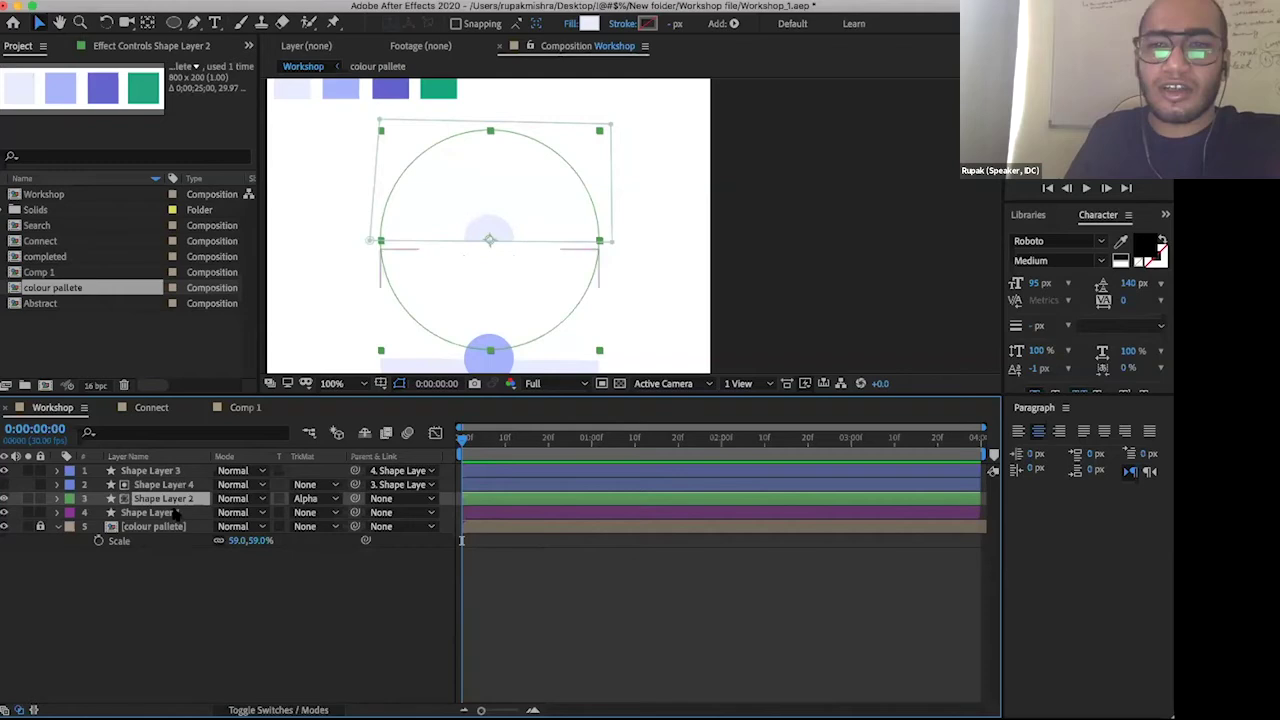
{"action": "left_click", "coordinate": [308, 499]}
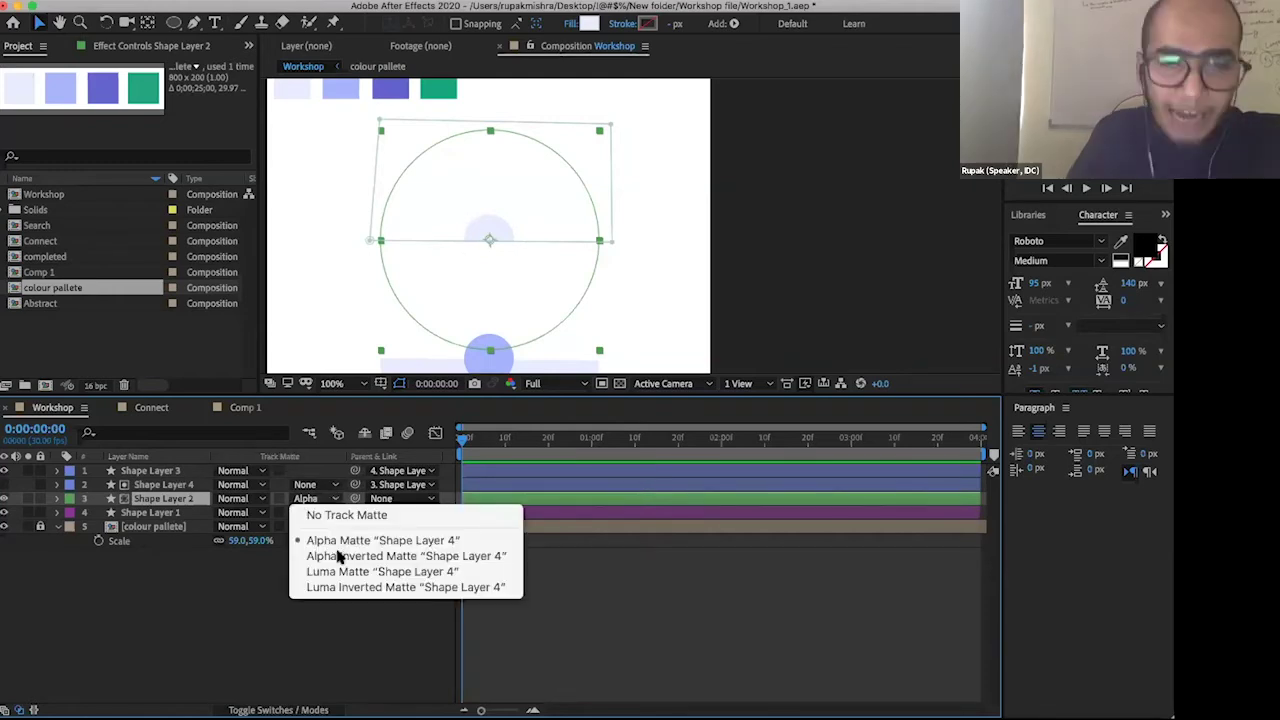
{"action": "left_click", "coordinate": [338, 556]}
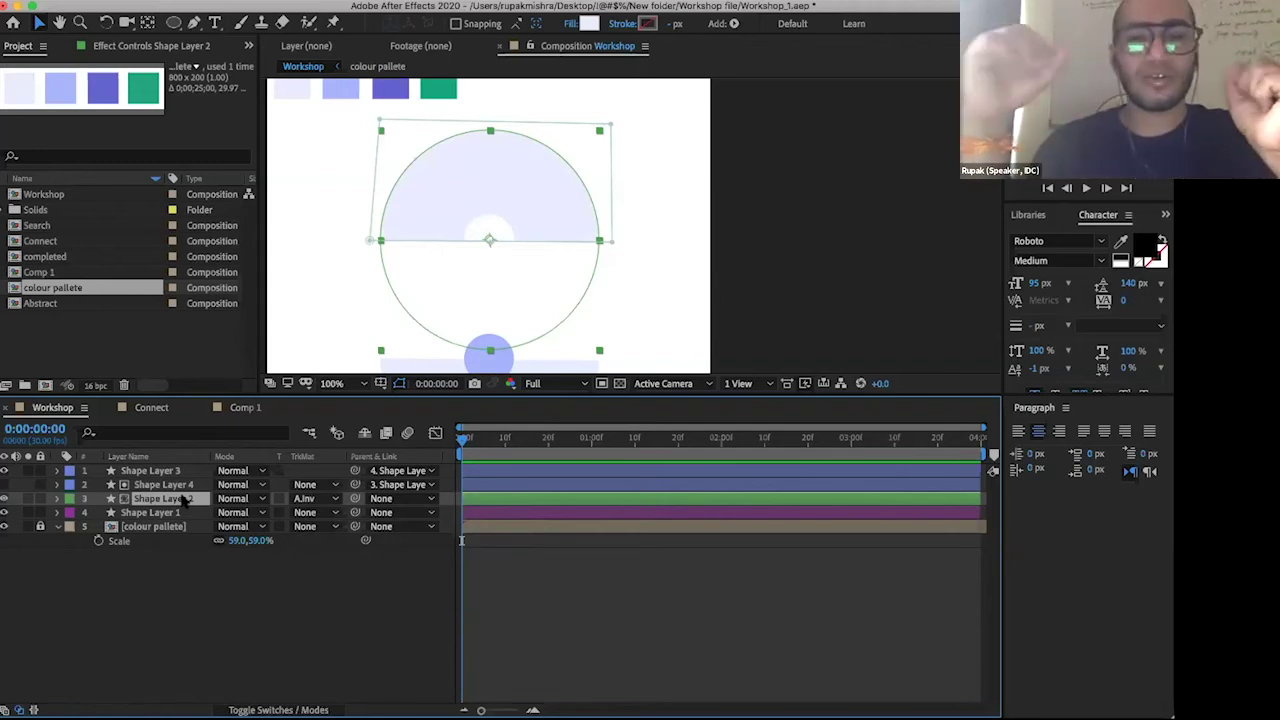
- Examine the cut-out in the upper semicircle and the small circle on the lower semicircle's straight edge
{"action": "left_click", "coordinate": [486, 220]}
{"action": "scroll", "coordinate": [486, 243], "scroll_direction": "down", "scroll_amount": 2}
{"action": "scroll", "coordinate": [474, 280], "scroll_direction": "up", "scroll_amount": 2}
{"action": "scroll", "coordinate": [466, 266], "scroll_direction": "down", "scroll_amount": 2}
{"action": "scroll", "coordinate": [463, 244], "scroll_direction": "up", "scroll_amount": 2}
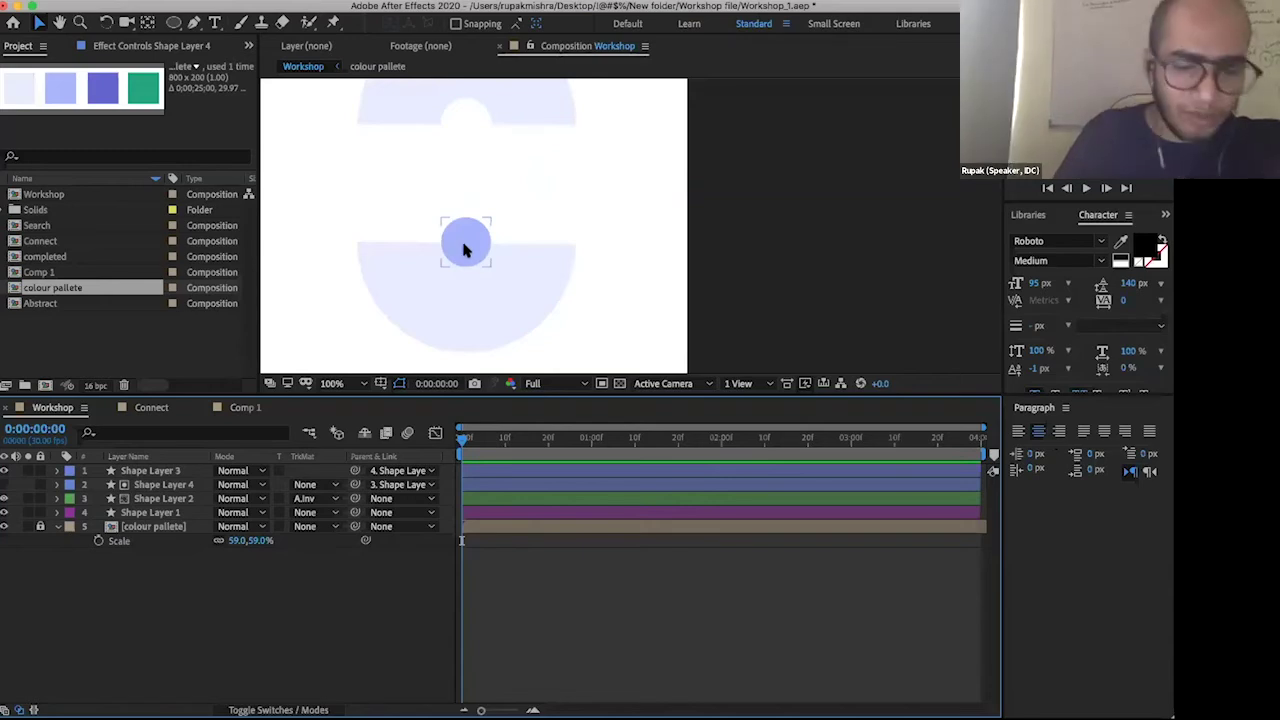
{"action": "scroll", "coordinate": [463, 249], "scroll_direction": "down", "scroll_amount": 2}
{"action": "scroll", "coordinate": [465, 245], "scroll_direction": "up", "scroll_amount": 4}
{"action": "scroll", "coordinate": [469, 232], "scroll_direction": "down", "scroll_amount": 2}
{"action": "left_click", "coordinate": [472, 242]}
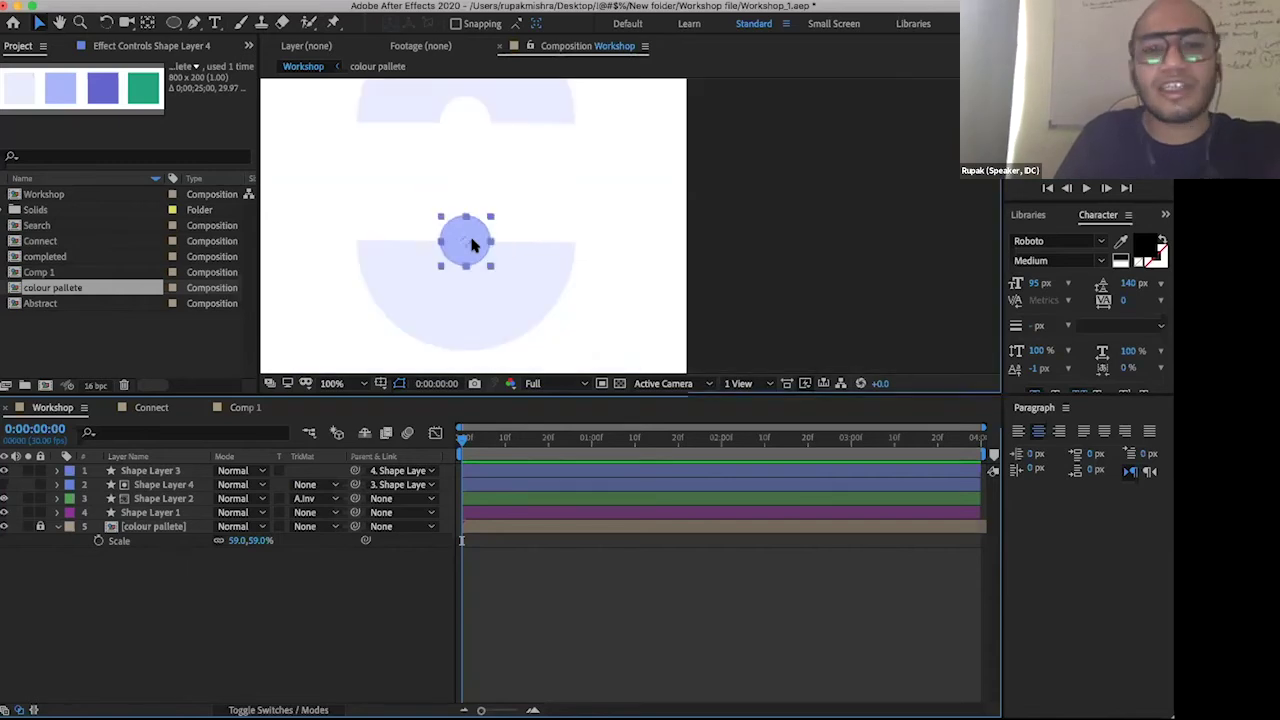
- Draw a four-point mask path with the Pen tool around the lower half of the small lower circle, Shape Layer 3
{"action": "left_click", "coordinate": [178, 473]}
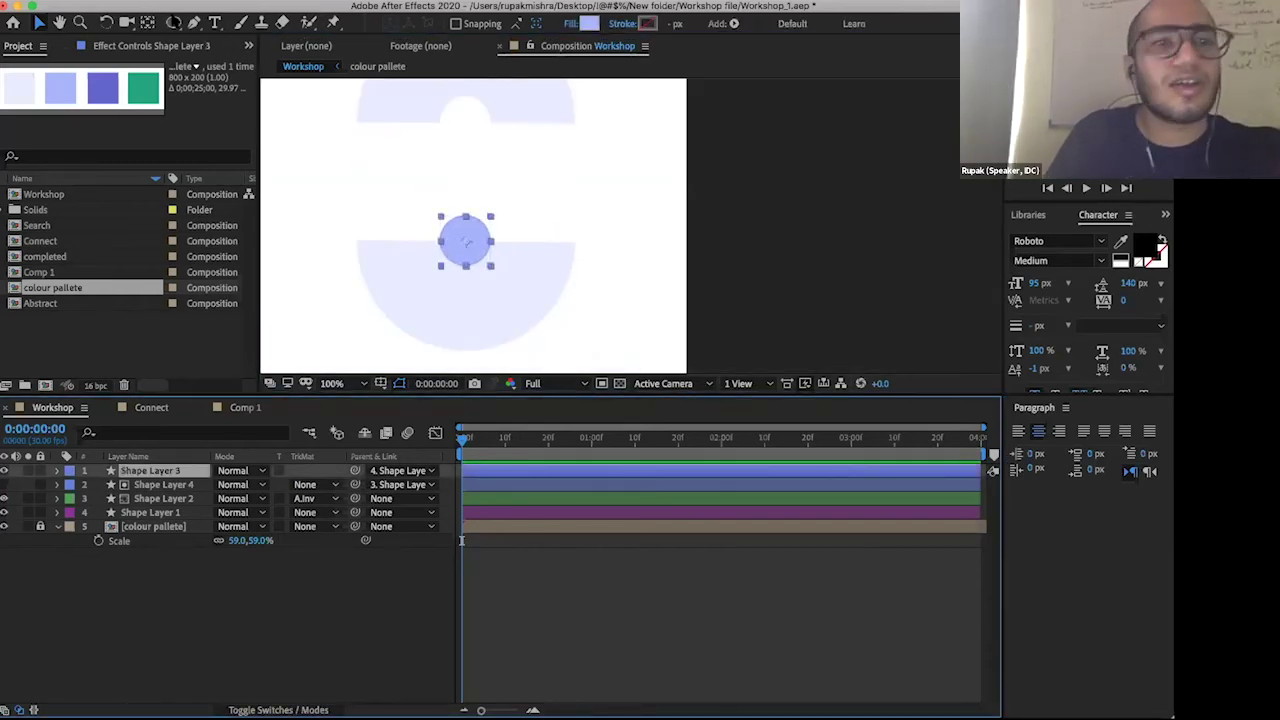
{"action": "left_click", "coordinate": [195, 23]}
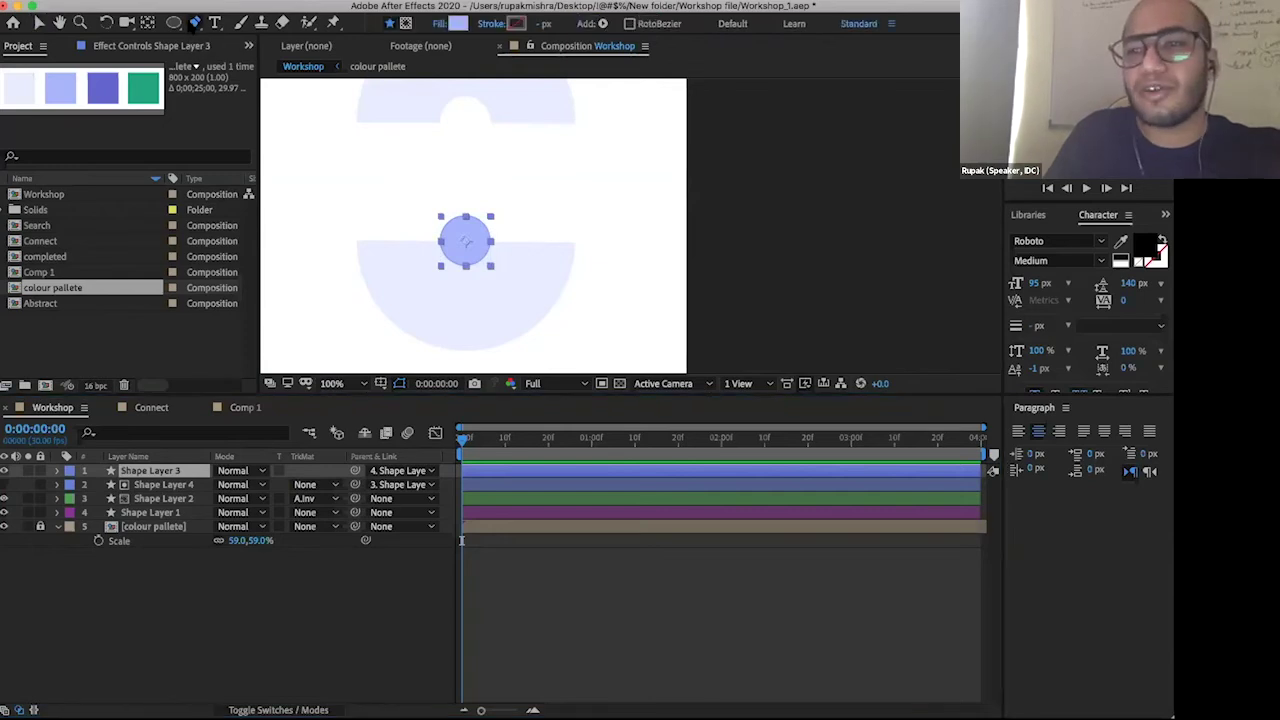
{"action": "left_click", "coordinate": [406, 26]}
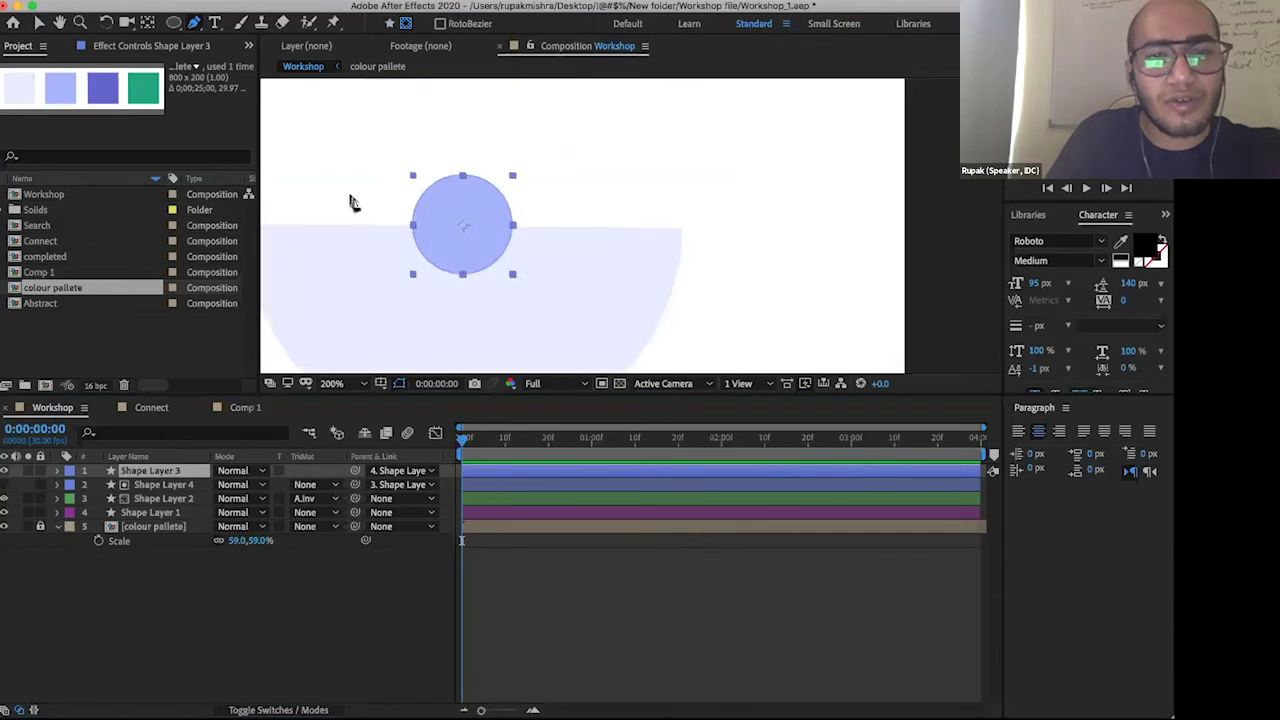
{"action": "key", "text": "period"}
{"action": "key", "text": "period"}
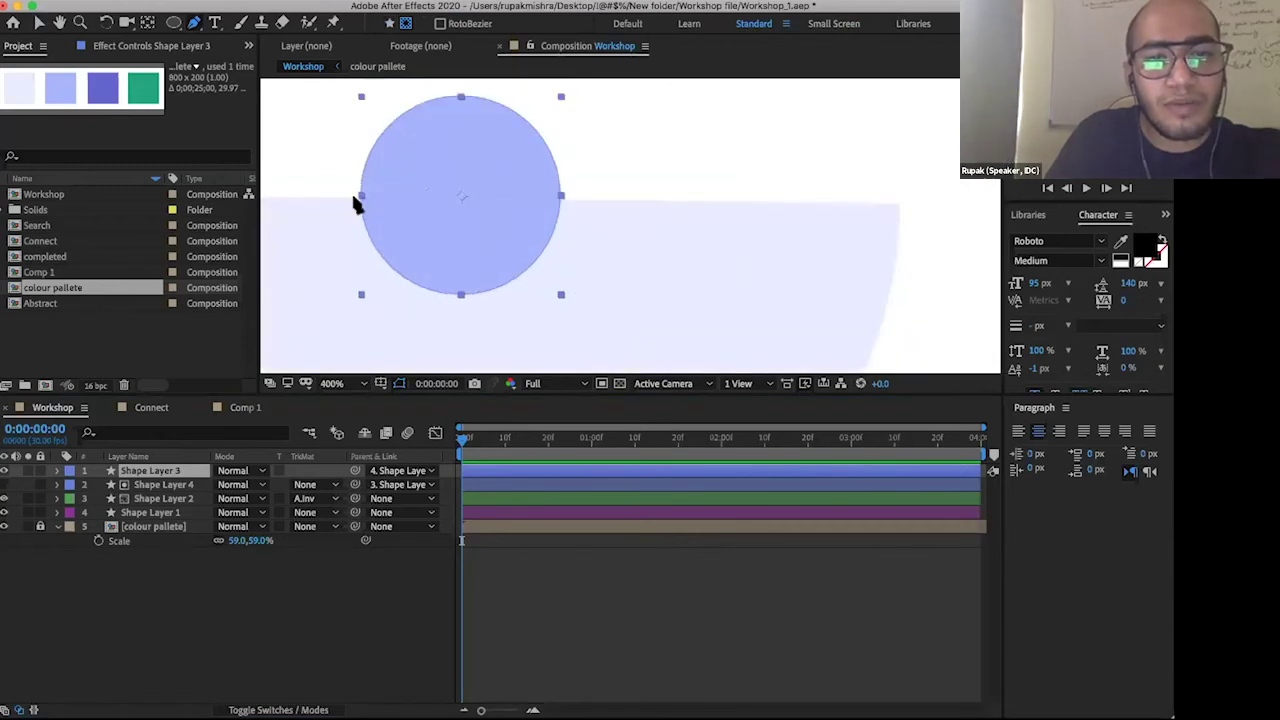
{"action": "left_click", "coordinate": [352, 195]}
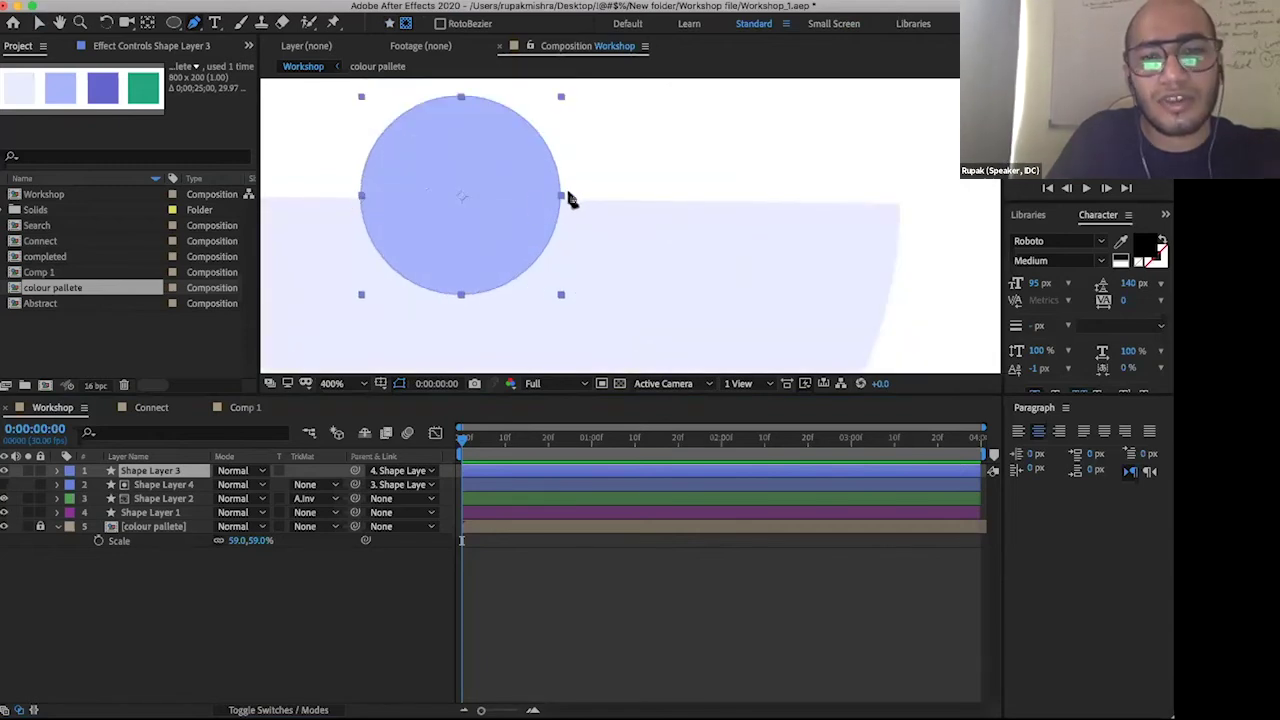
{"action": "left_click", "coordinate": [566, 195]}
{"action": "left_click", "coordinate": [566, 308]}
{"action": "left_click", "coordinate": [371, 312]}
{"action": "left_click", "coordinate": [351, 194]}
{"action": "key", "text": "v"}
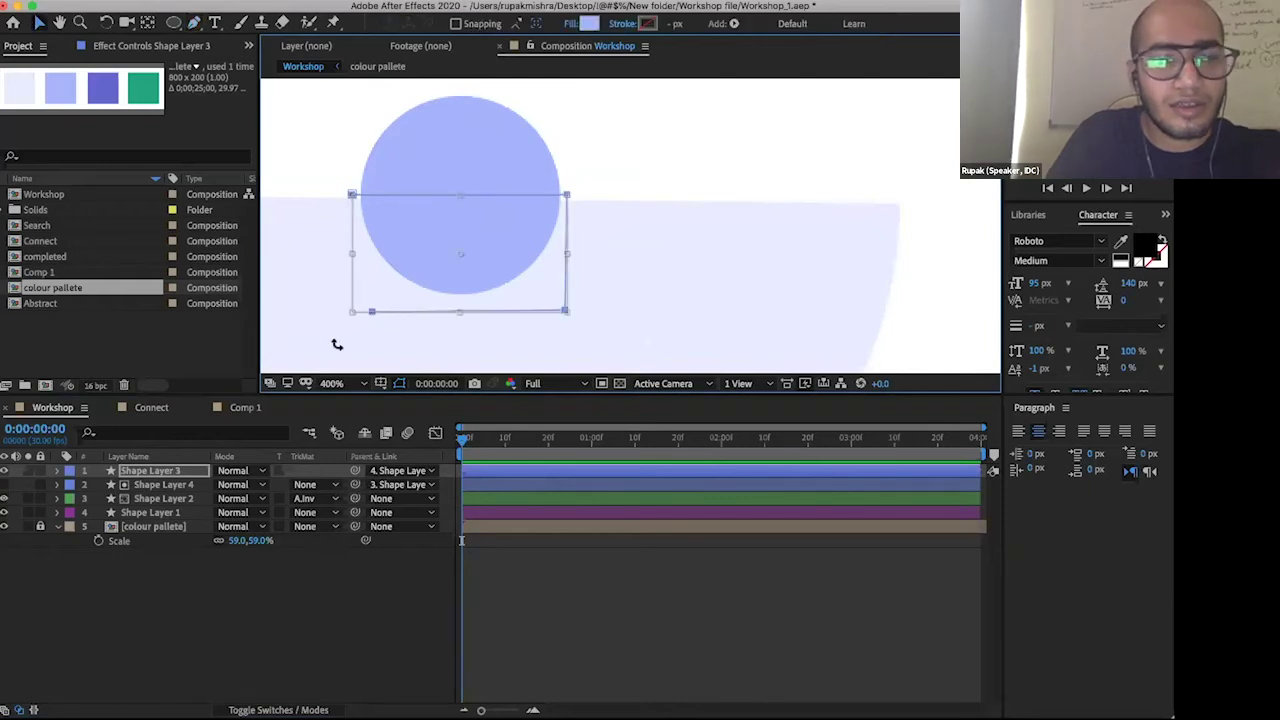
- Close the mask path on Shape Layer 3 and nudge the half circle down to the lower semicircle's straight edge
{"action": "left_click", "coordinate": [198, 471]}
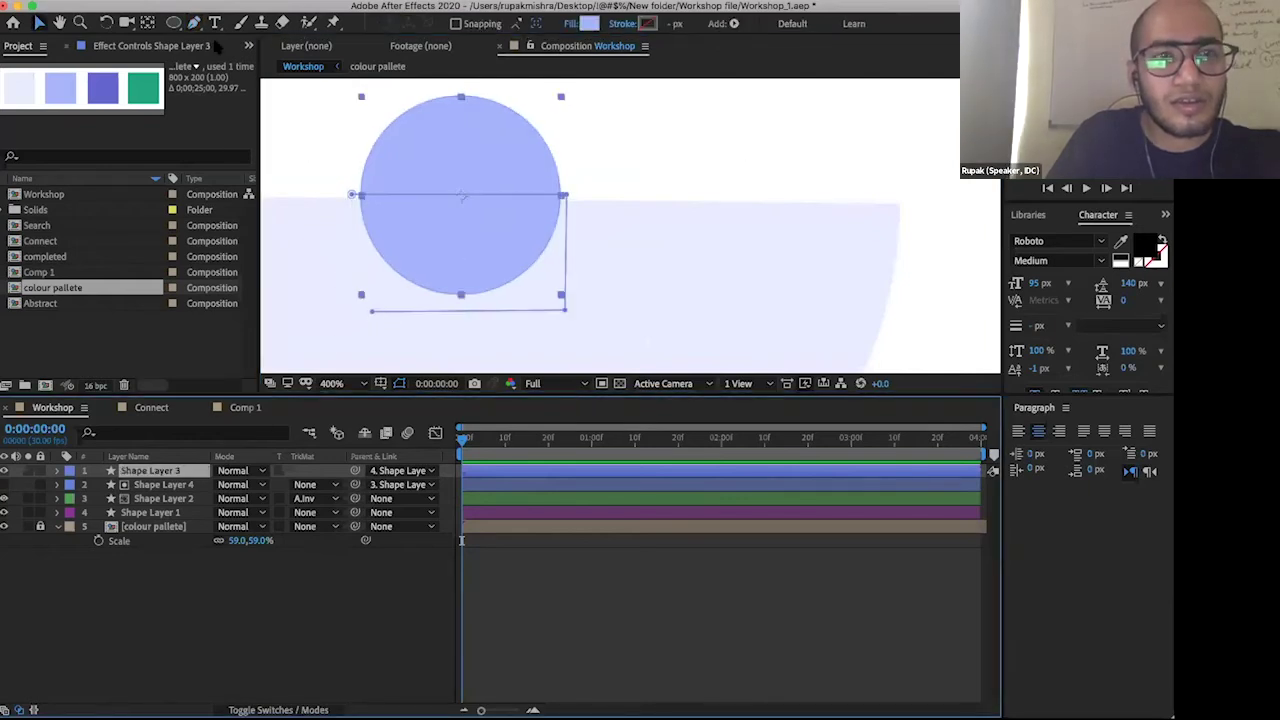
{"action": "left_click", "coordinate": [194, 22]}
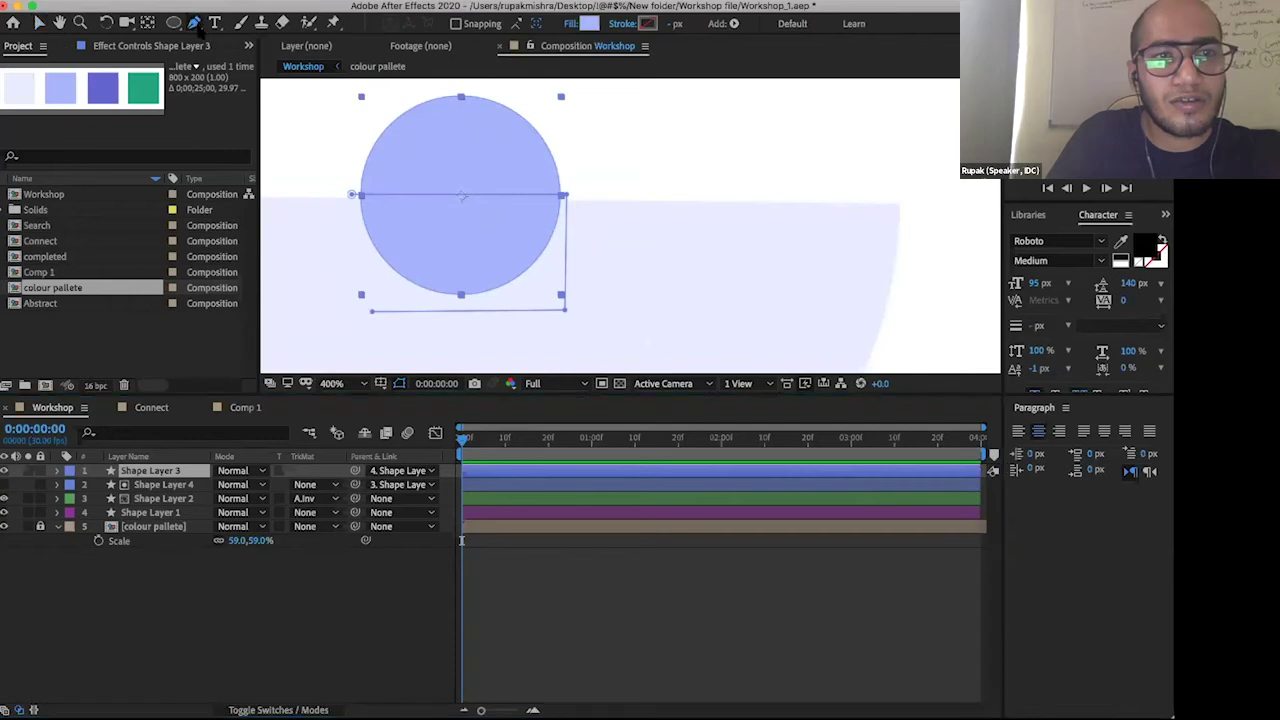
{"action": "left_click", "coordinate": [351, 195]}
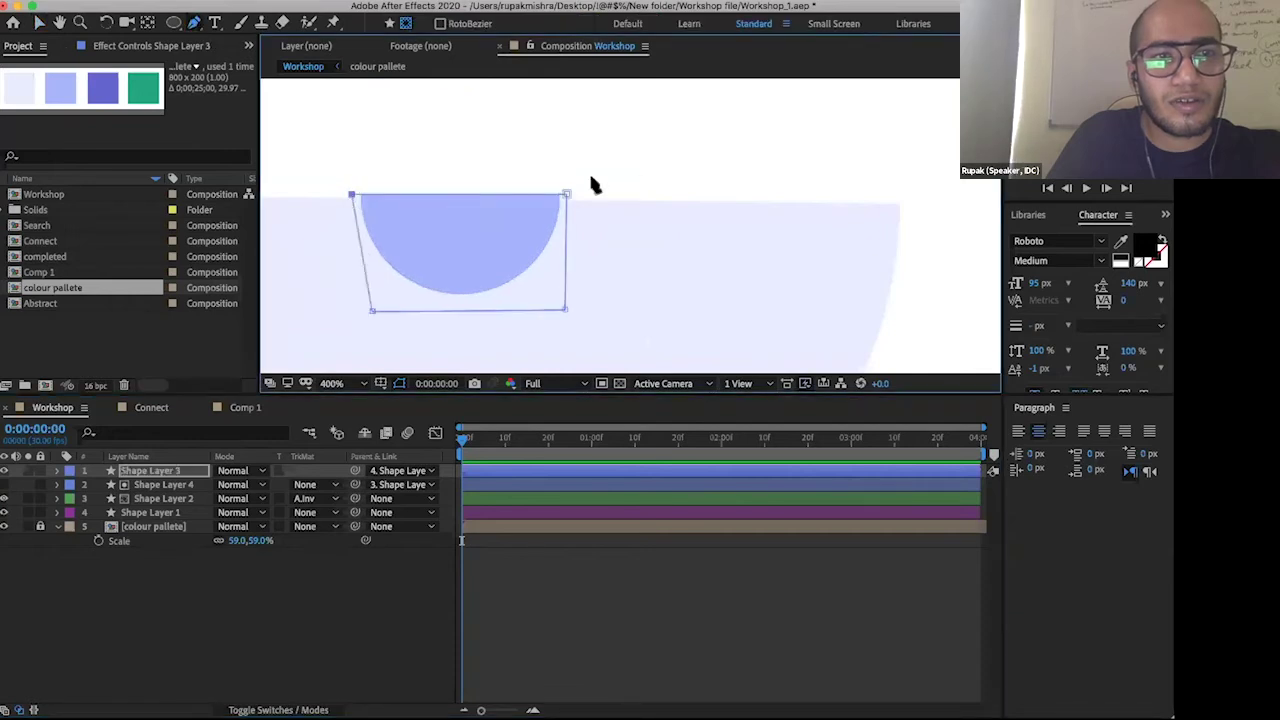
{"action": "left_click", "coordinate": [475, 232]}
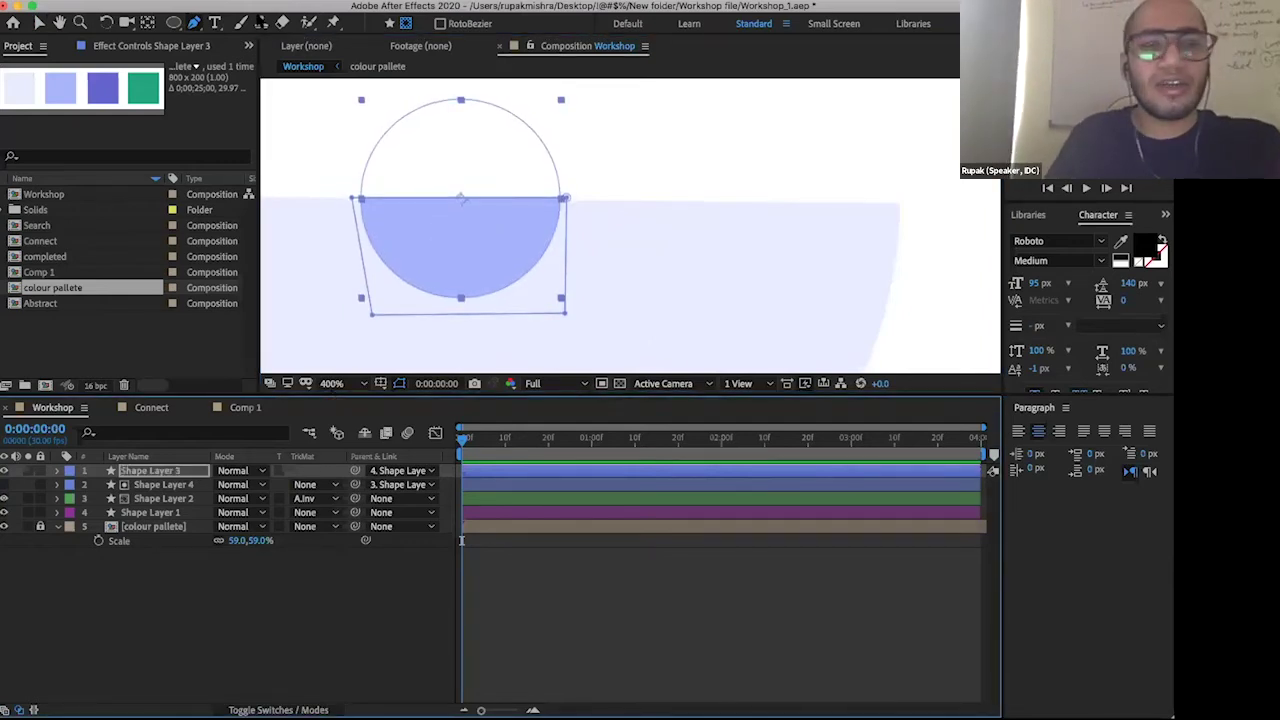
- Duplicate the masked half circle, Shape Layer 3, and flip the copy vertically to form the upper half
{"action": "key", "text": "comma"}
{"action": "key", "text": "comma"}
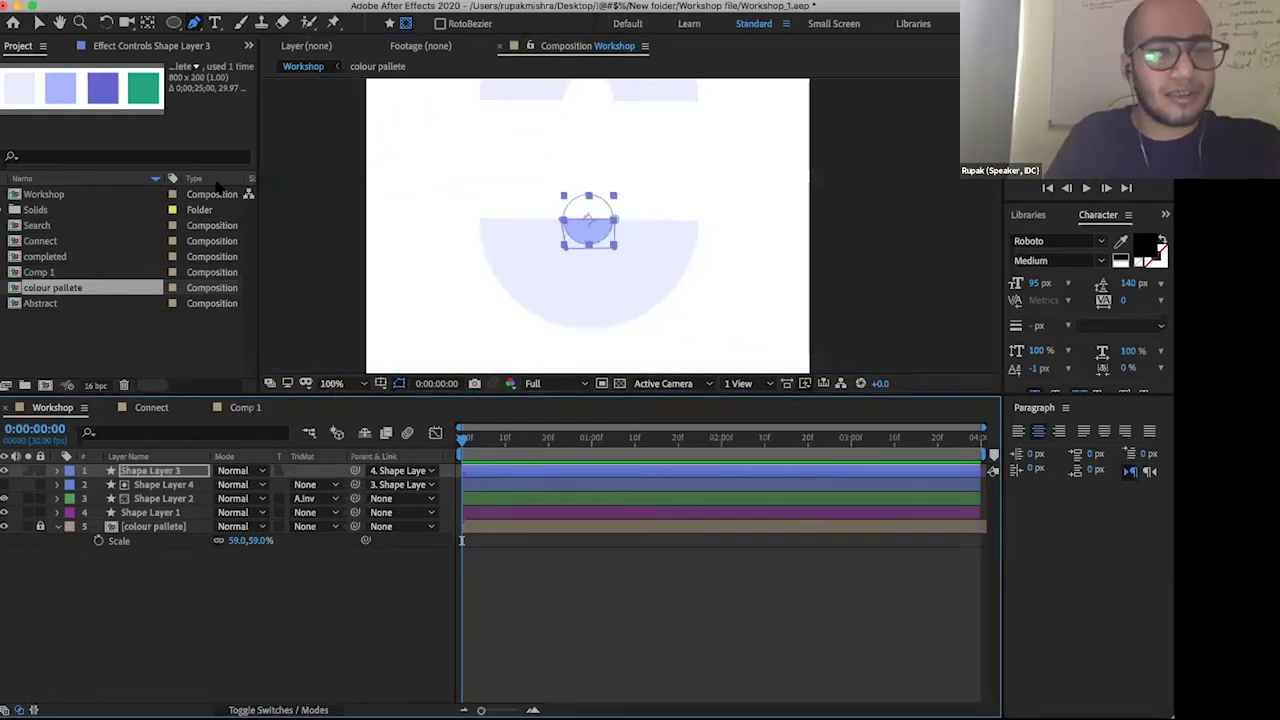
{"action": "key", "text": "ctrl+d"}
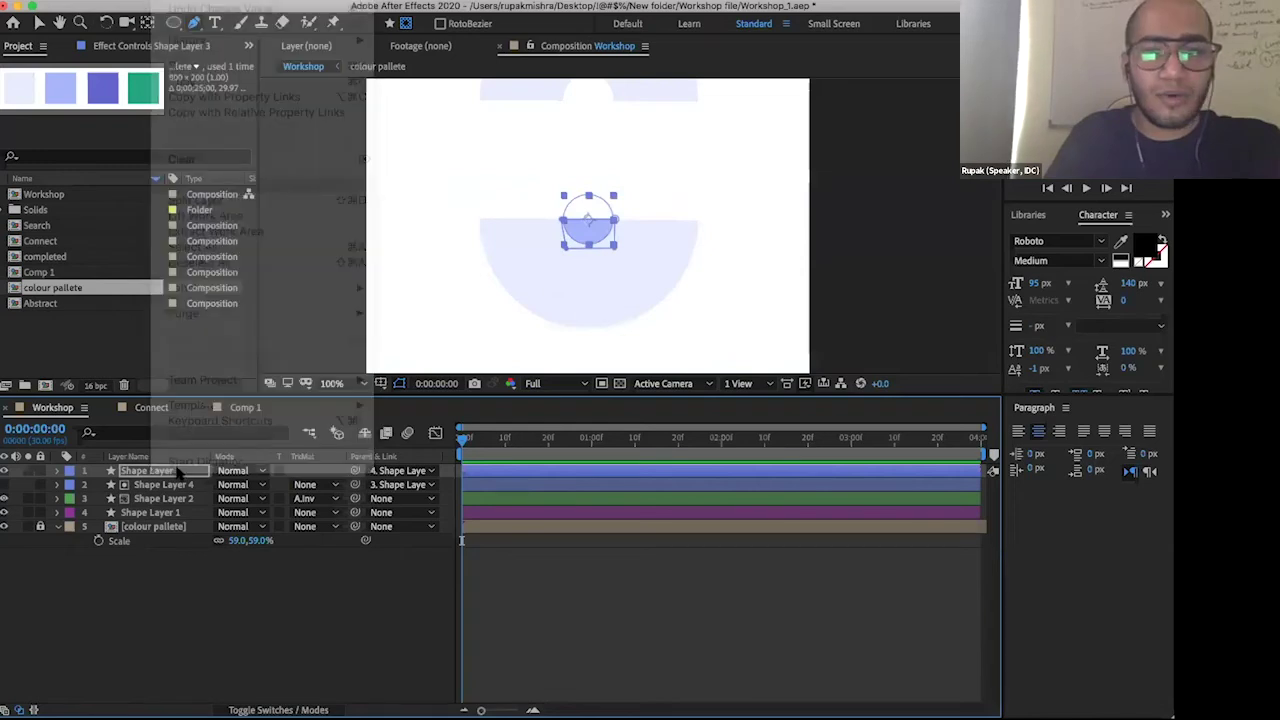
{"action": "right_click", "coordinate": [177, 472]}
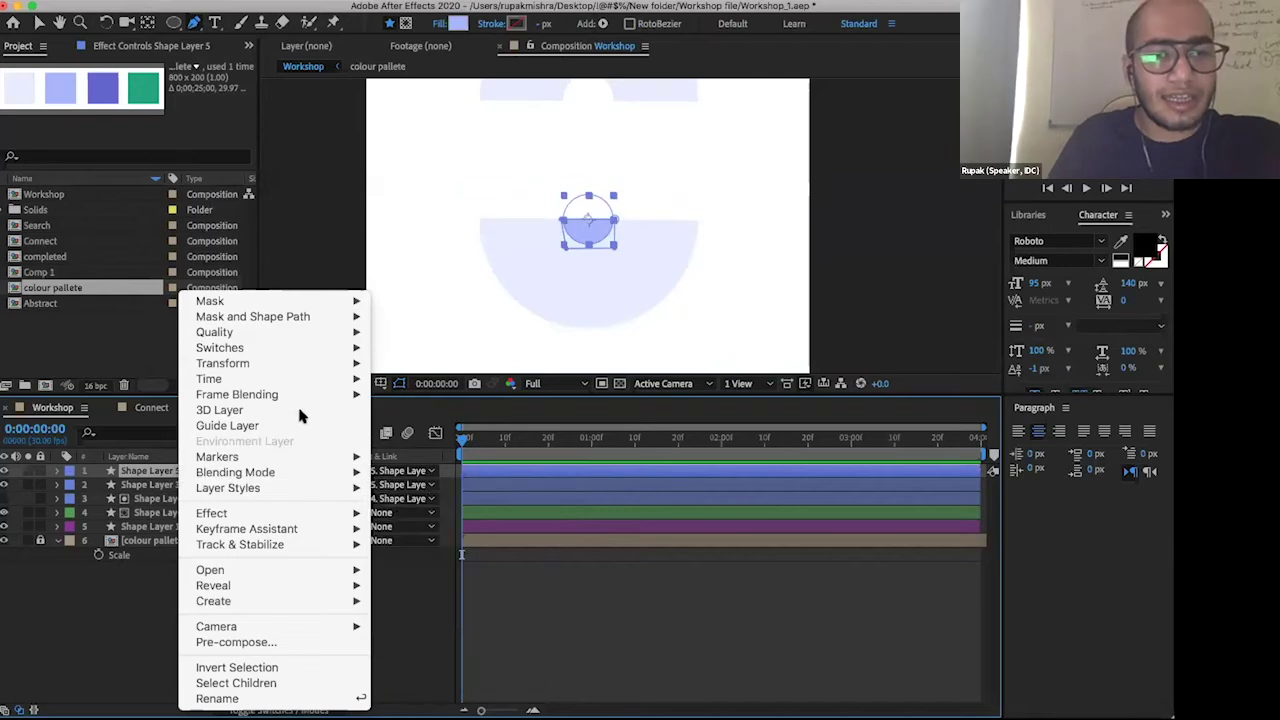
{"action": "mouse_move", "coordinate": [306, 374]}
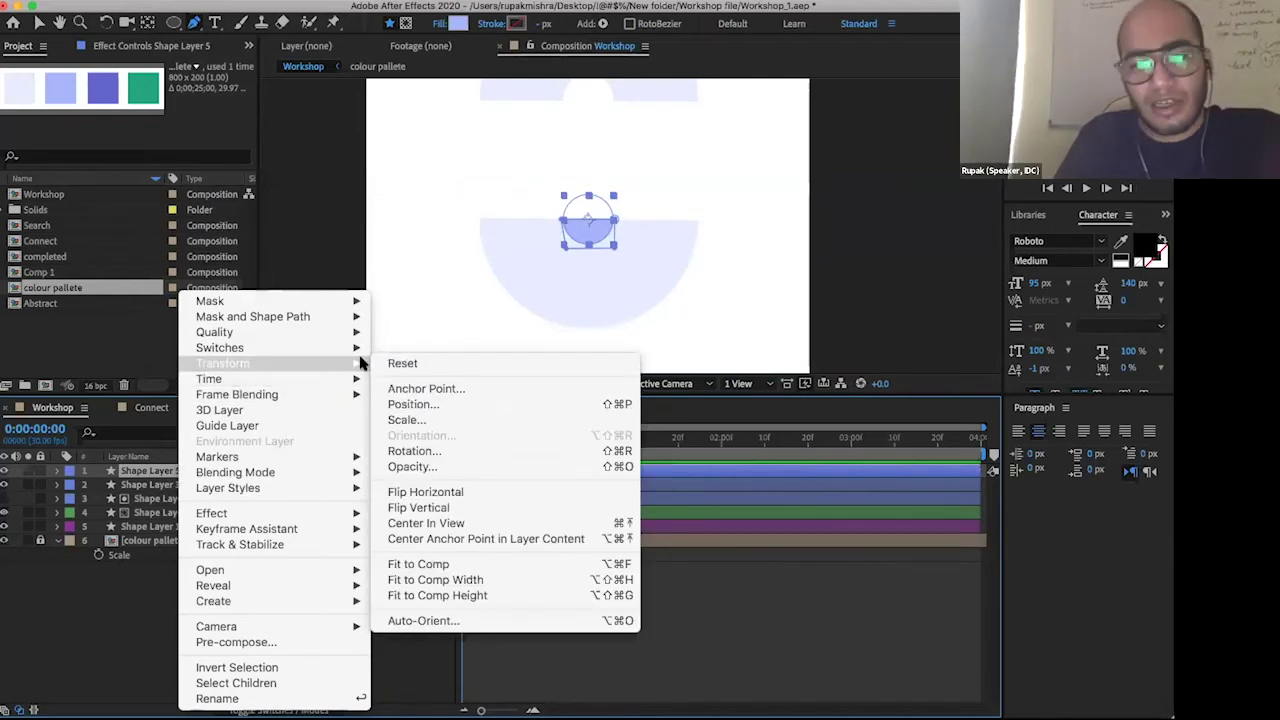
{"action": "left_click", "coordinate": [465, 510]}
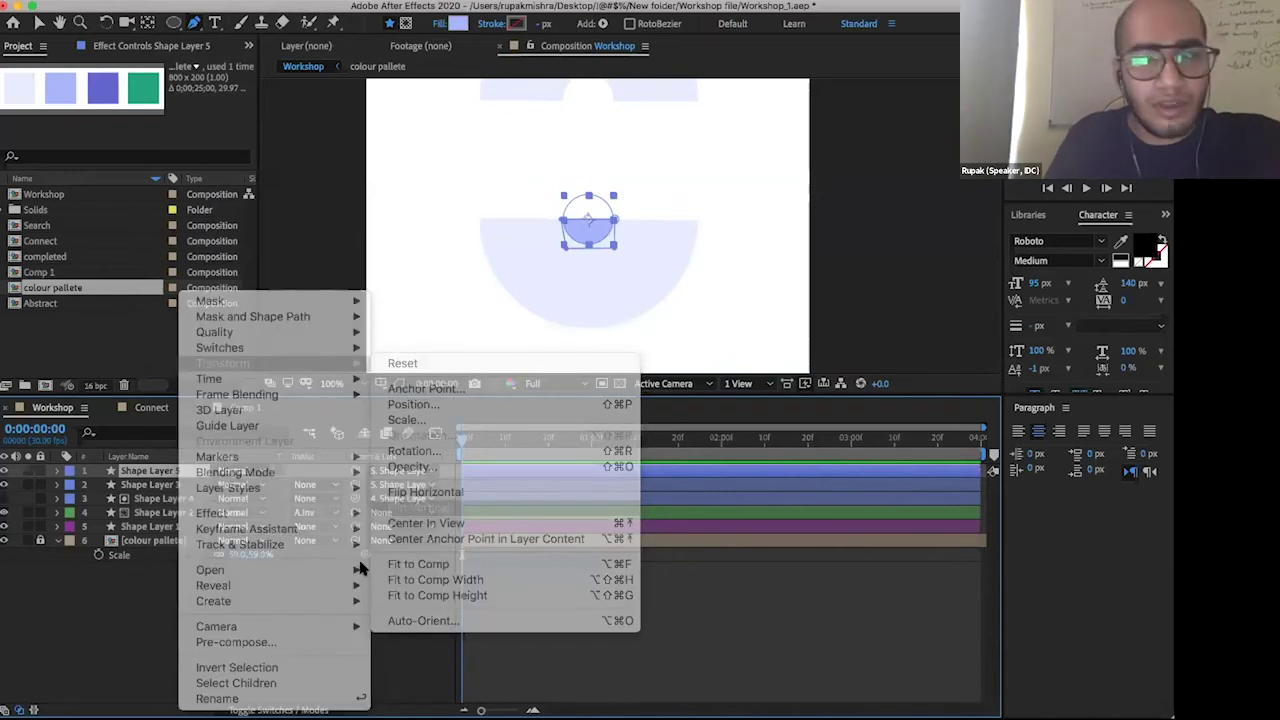
{"action": "scroll", "coordinate": [446, 165], "scroll_direction": "down", "scroll_amount": 2}
{"action": "scroll", "coordinate": [537, 199], "scroll_direction": "up", "scroll_amount": 4}
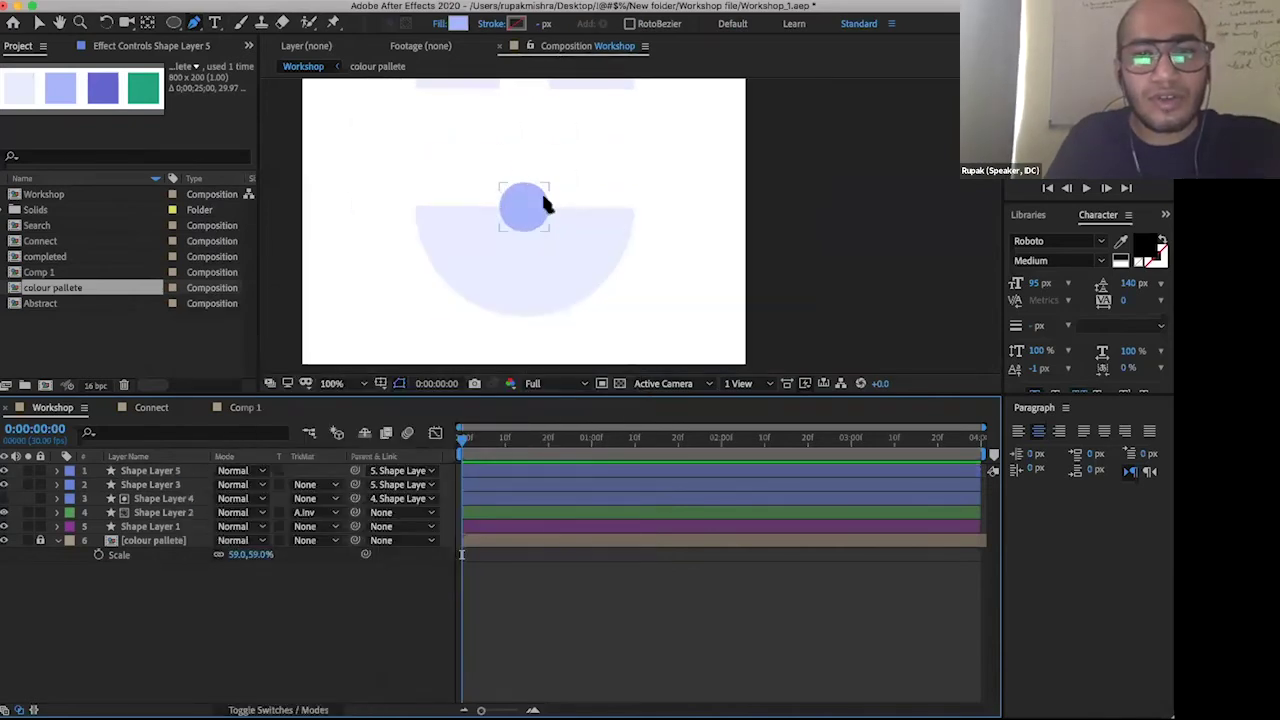
- Set the fill of the flipped upper half circle to E8ECFF, sampled from the palette's lightest colour
{"action": "left_click", "coordinate": [494, 209]}
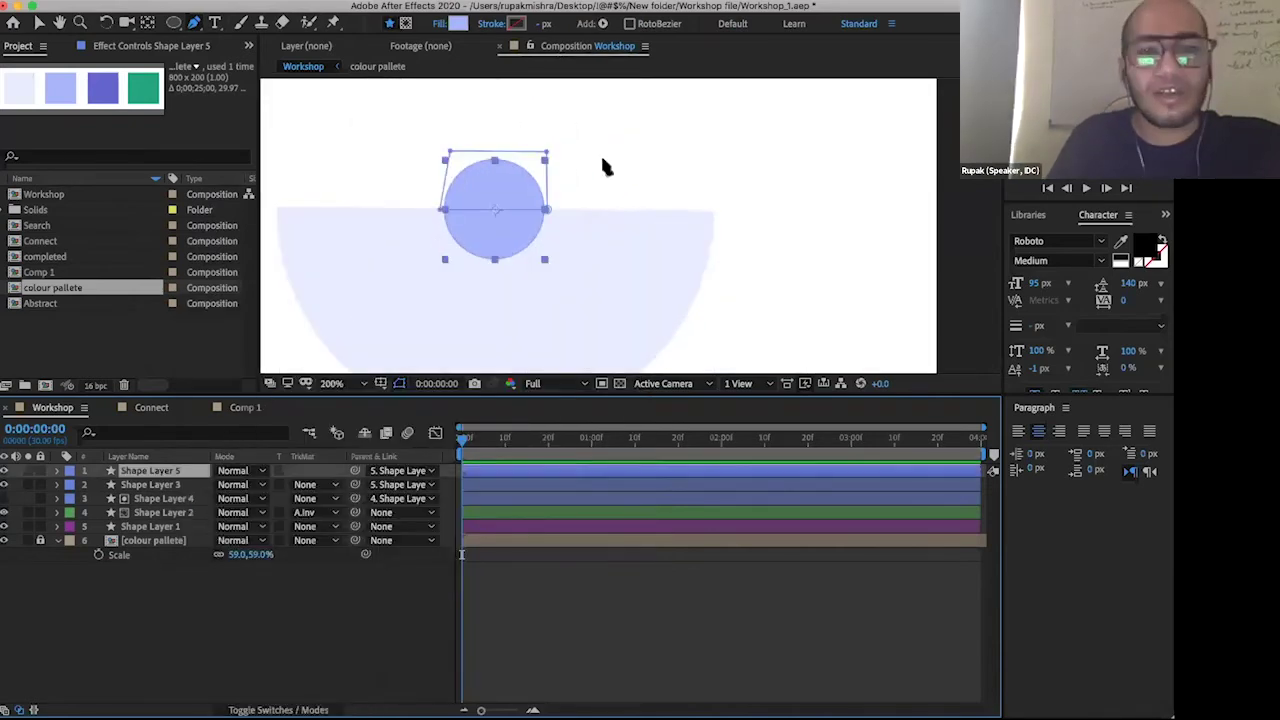
{"action": "left_click", "coordinate": [457, 24]}
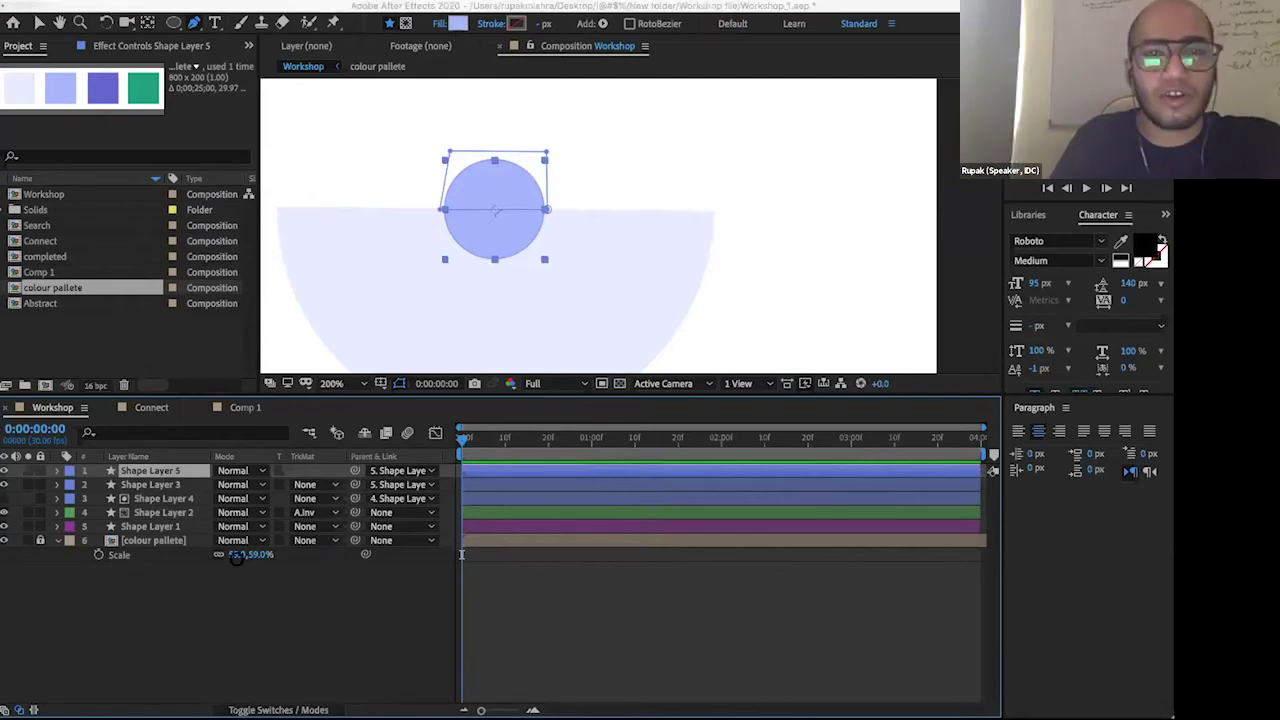
{"action": "left_click", "coordinate": [334, 533]}
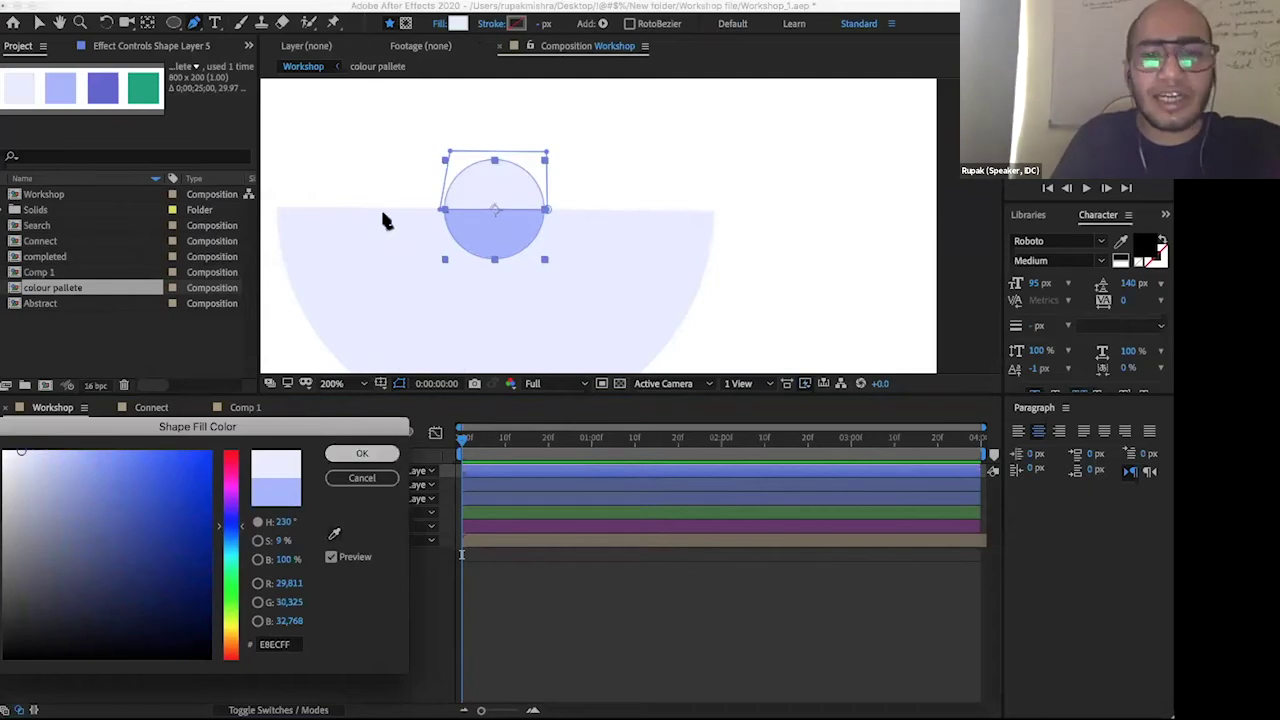
{"action": "key", "text": "Return"}
- Examine the whole composition and check which semicircles belong to Shape Layer 1 and Shape Layer 2
{"action": "scroll", "coordinate": [381, 222], "scroll_direction": "down", "scroll_amount": 3}
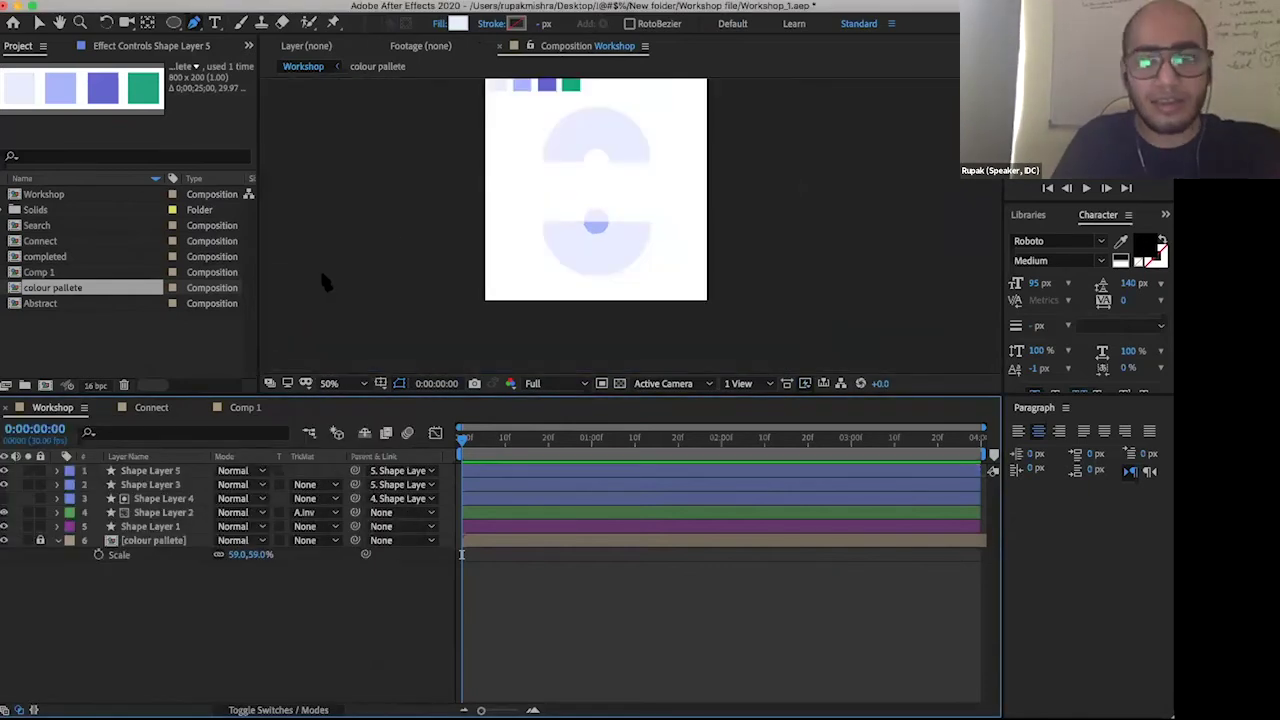
{"action": "scroll", "coordinate": [300, 263], "scroll_direction": "down", "scroll_amount": 2}
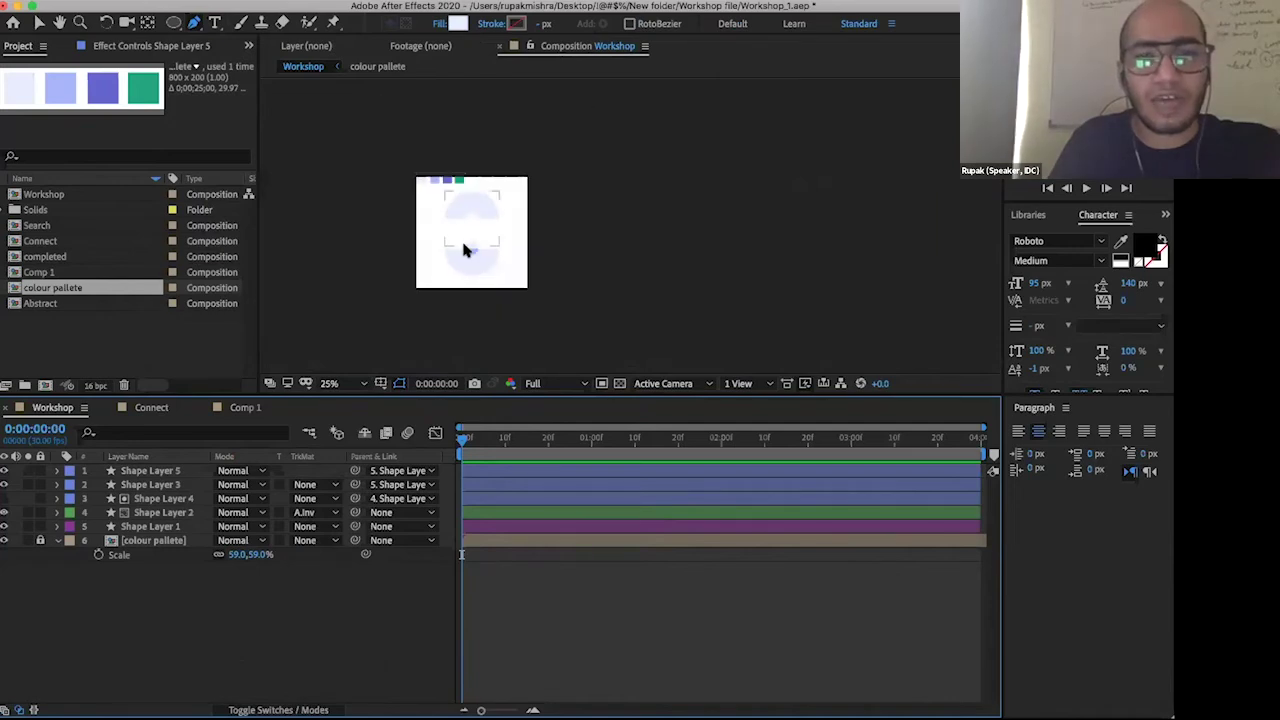
{"action": "scroll", "coordinate": [460, 252], "scroll_direction": "up", "scroll_amount": 2}
{"action": "scroll", "coordinate": [463, 251], "scroll_direction": "up", "scroll_amount": 2}
{"action": "scroll", "coordinate": [463, 251], "scroll_direction": "down", "scroll_amount": 1}
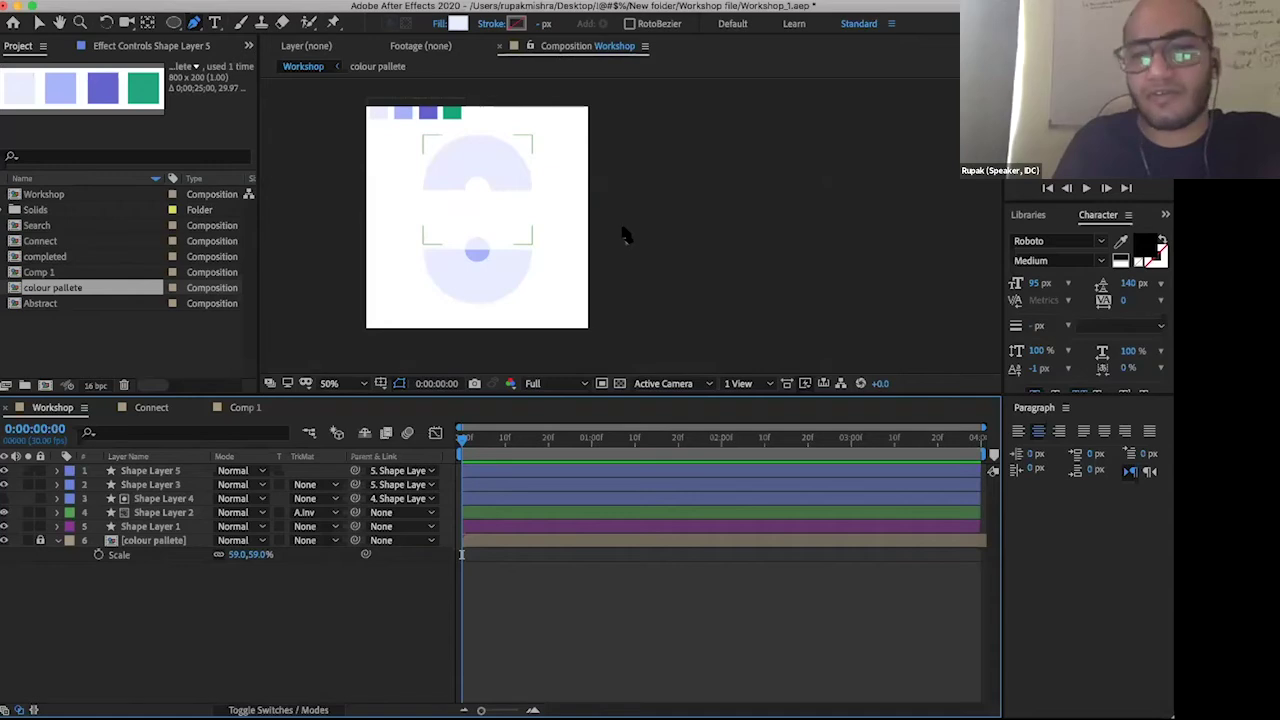
{"action": "left_click", "coordinate": [350, 593]}
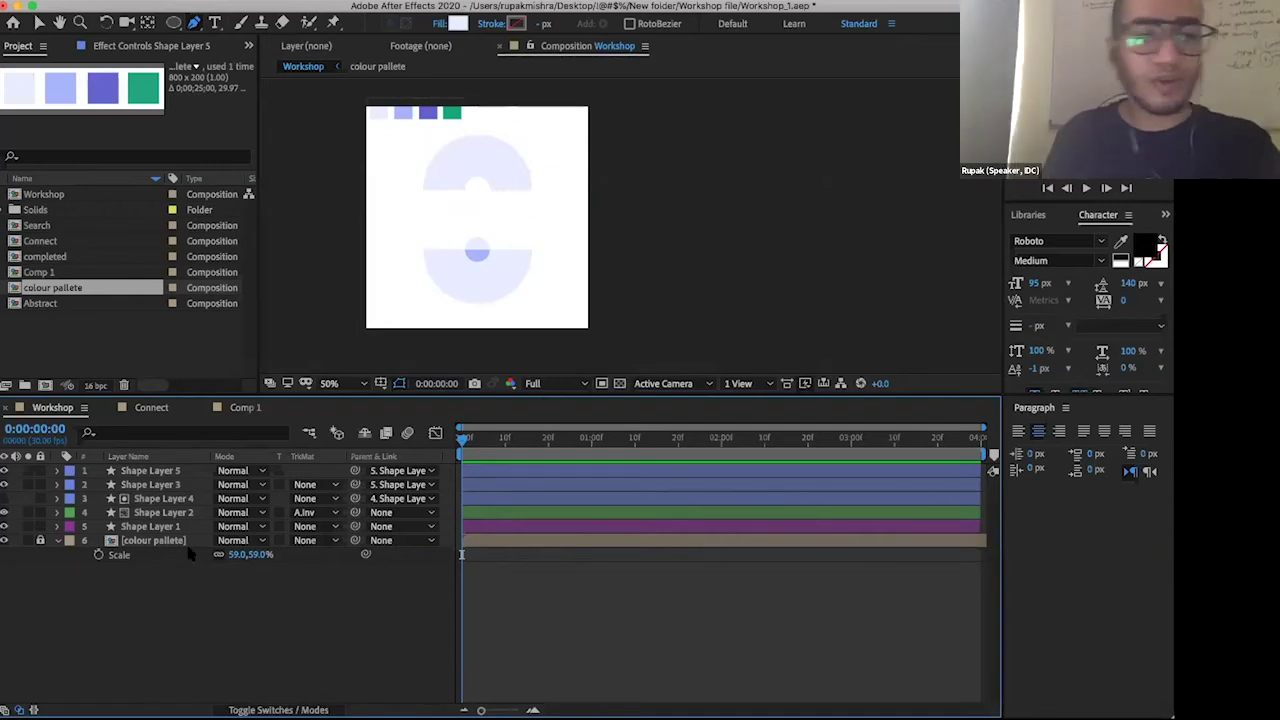
{"action": "left_click", "coordinate": [172, 524]}
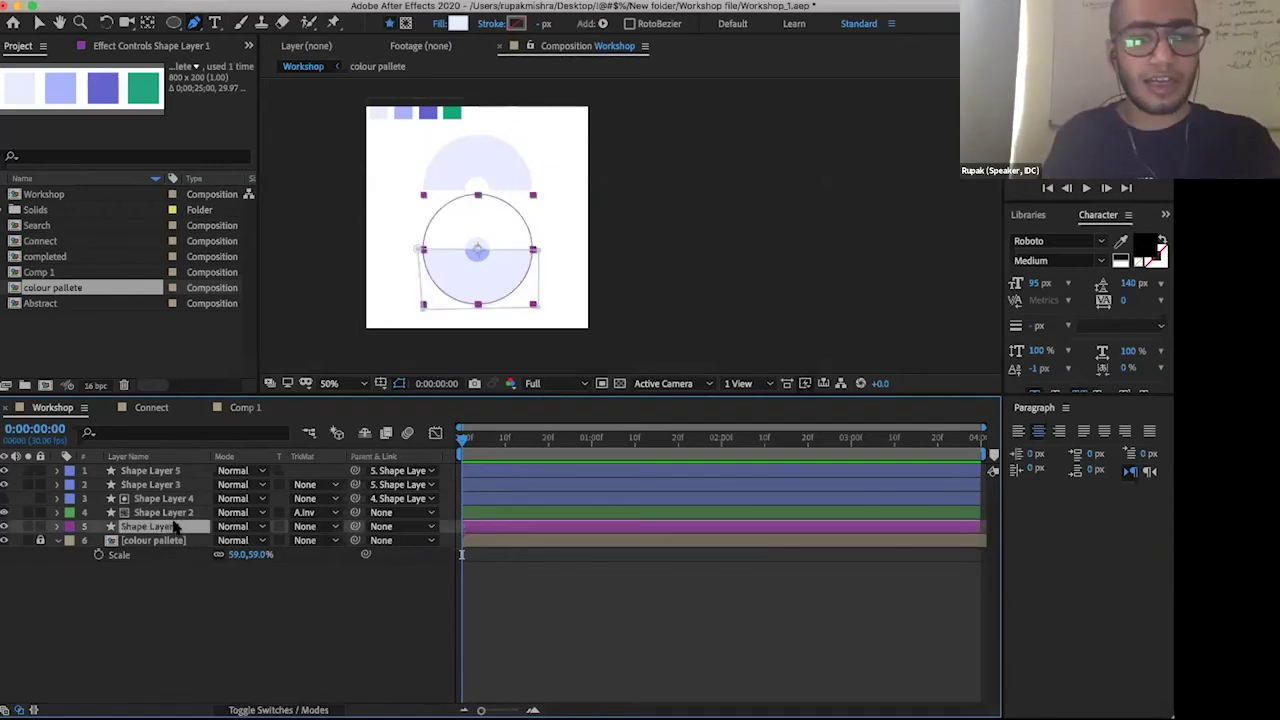
{"action": "left_click", "coordinate": [165, 512]}
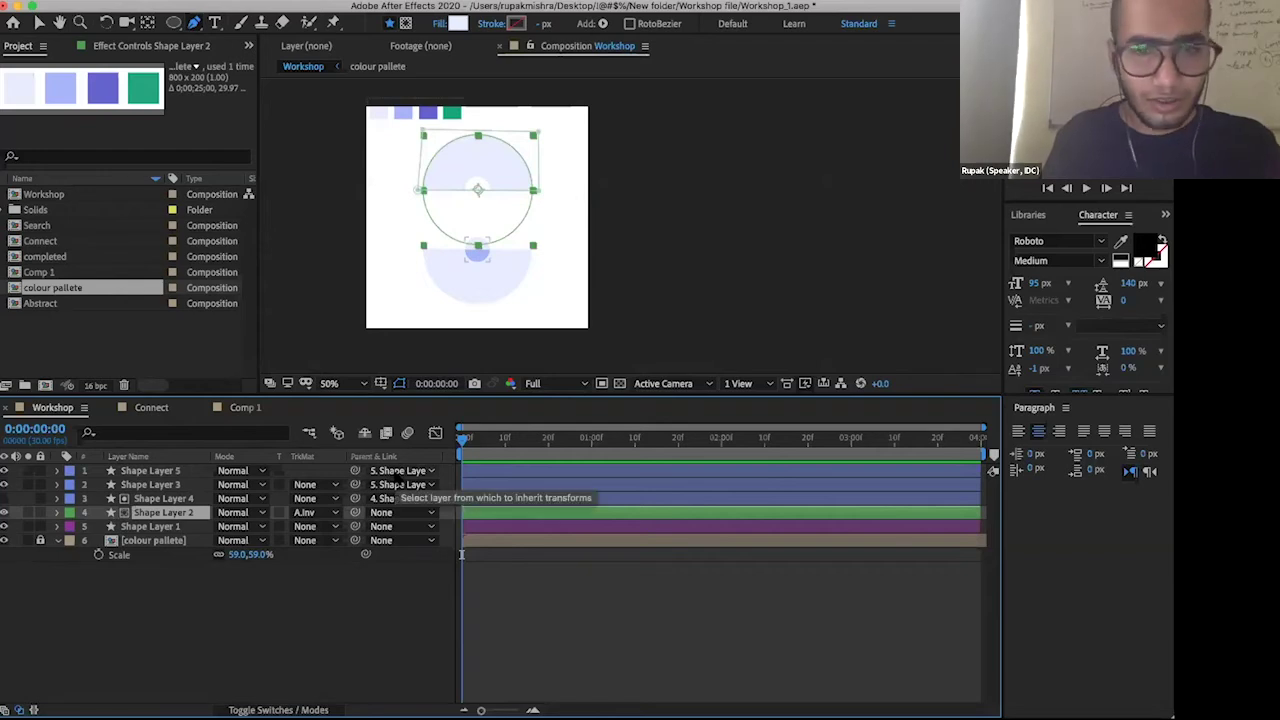
- Check which layer Shape Layer 5 is parented to, leaving its parent as it is
{"action": "left_click", "coordinate": [398, 476]}
{"action": "left_click", "coordinate": [406, 471]}
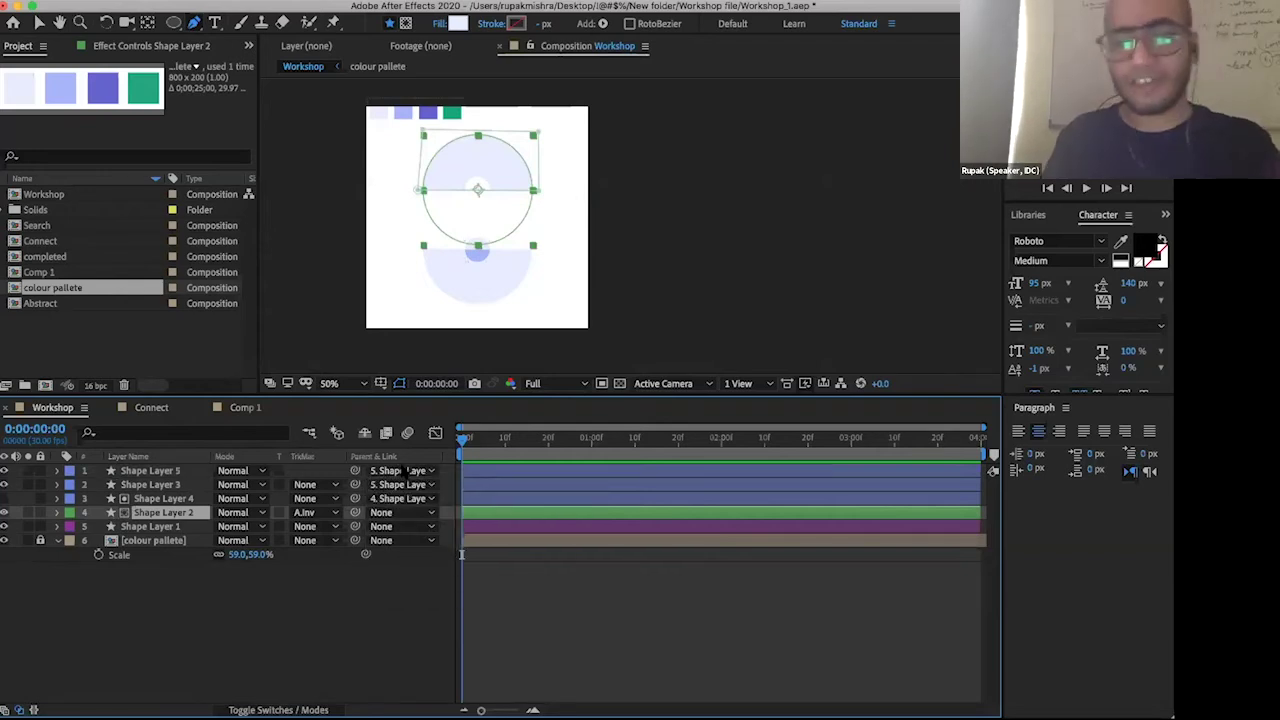
{"action": "left_click", "coordinate": [406, 471]}
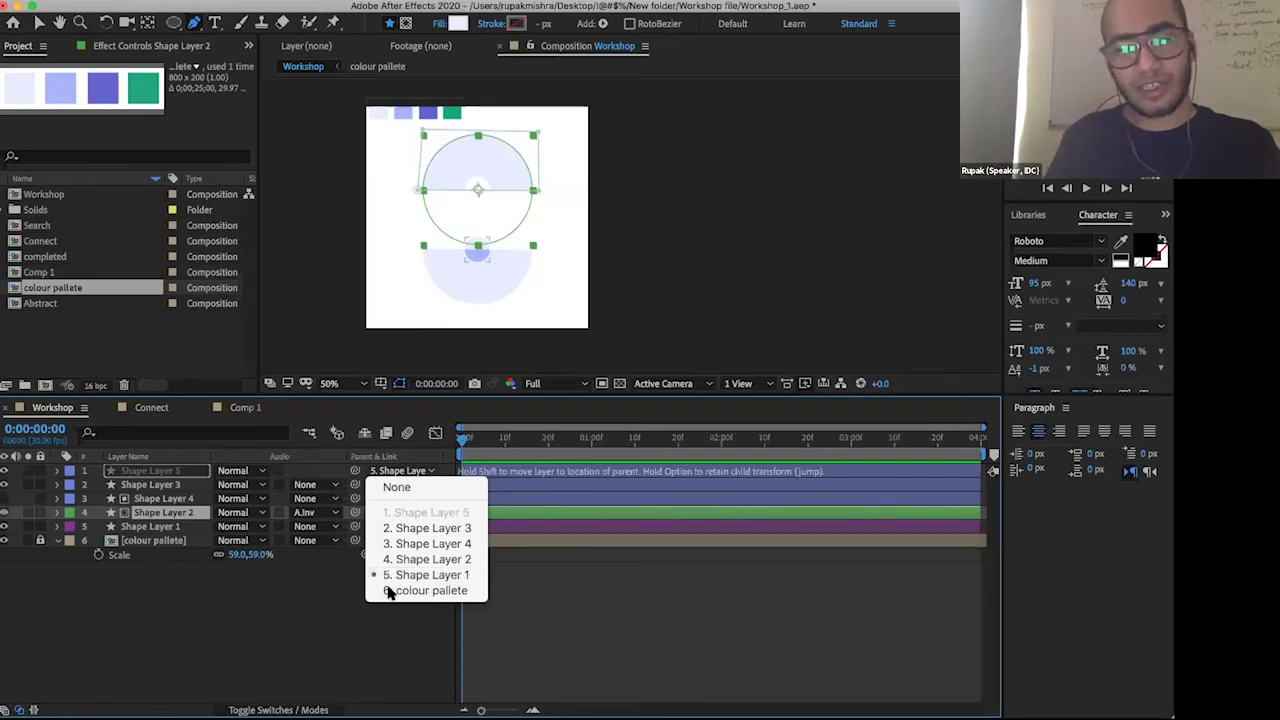
{"action": "left_click", "coordinate": [260, 600]}
{"action": "left_click", "coordinate": [290, 612]}
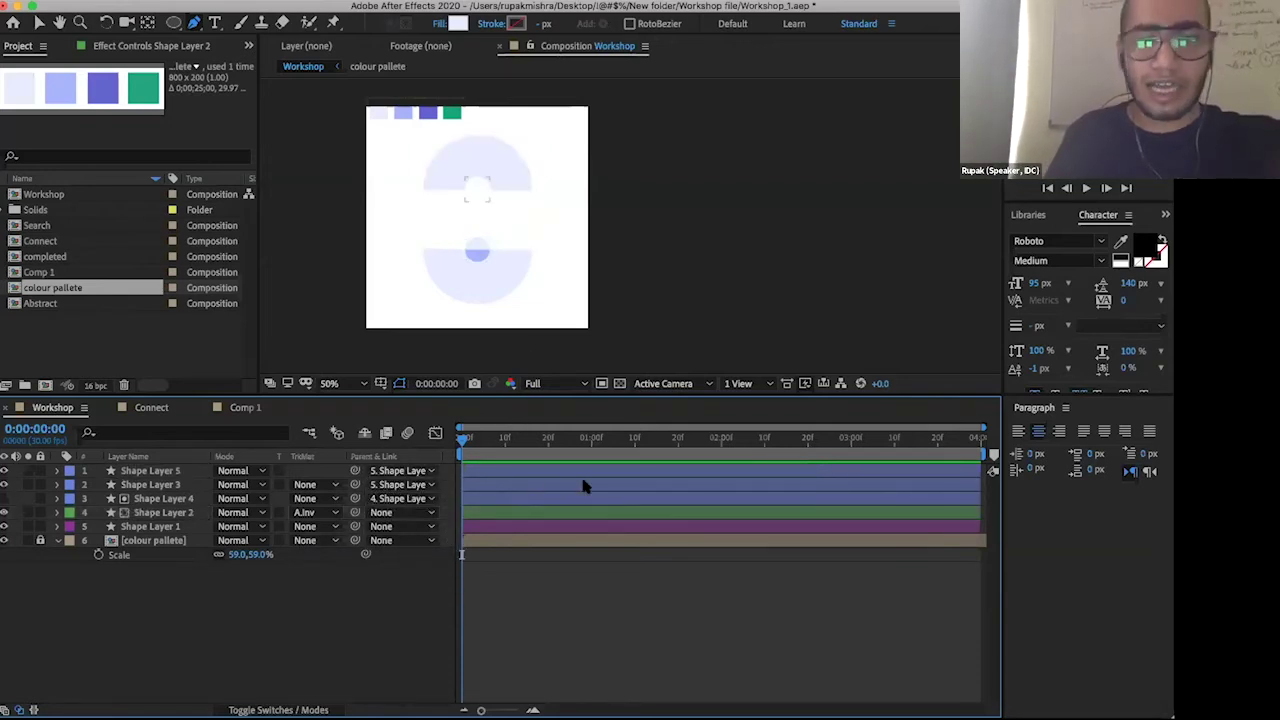
- Reveal Shape Layer 1's transform properties and start its Position animation with a keyframe at 0:00
{"action": "left_click", "coordinate": [155, 527]}
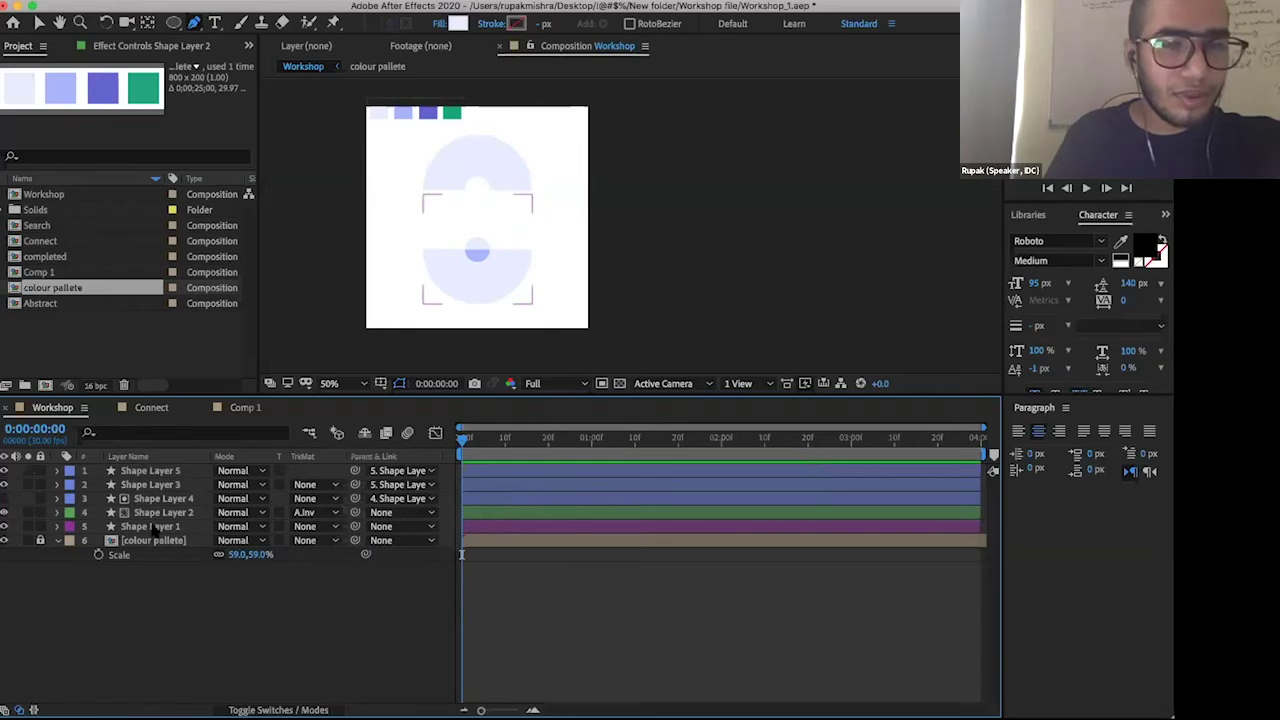
{"action": "left_click", "coordinate": [153, 527]}
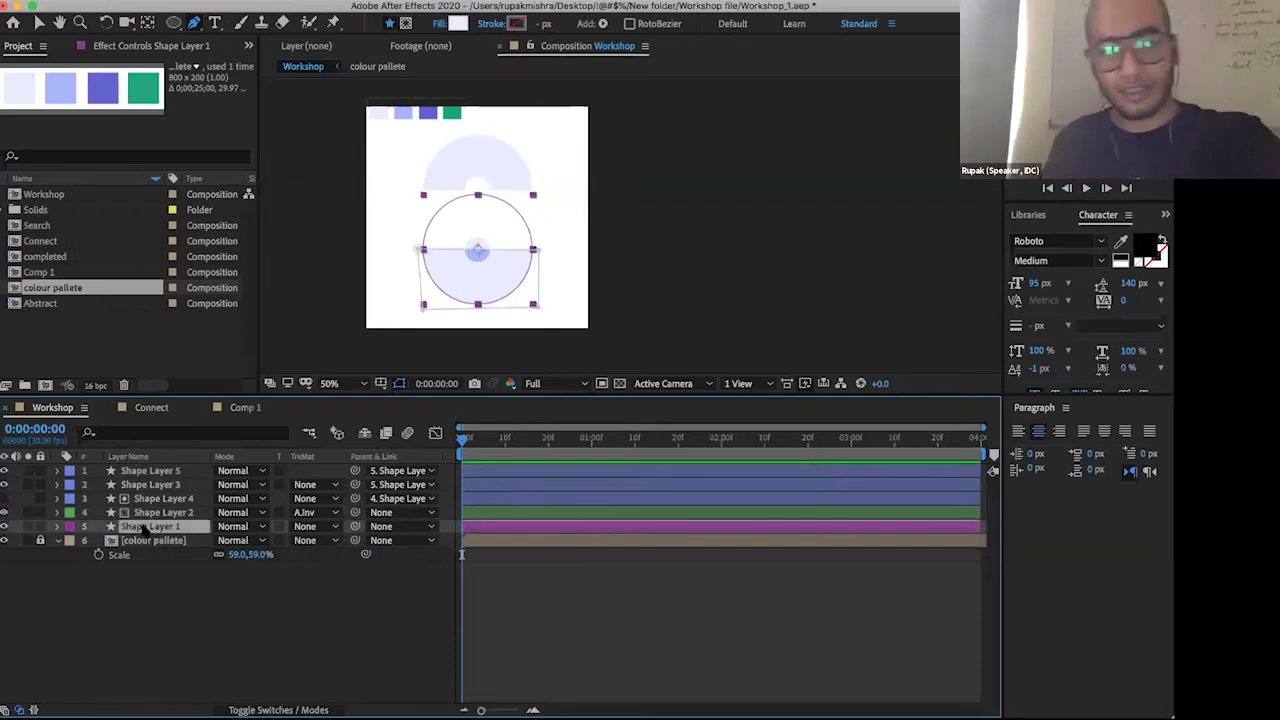
{"action": "left_click", "coordinate": [57, 526]}
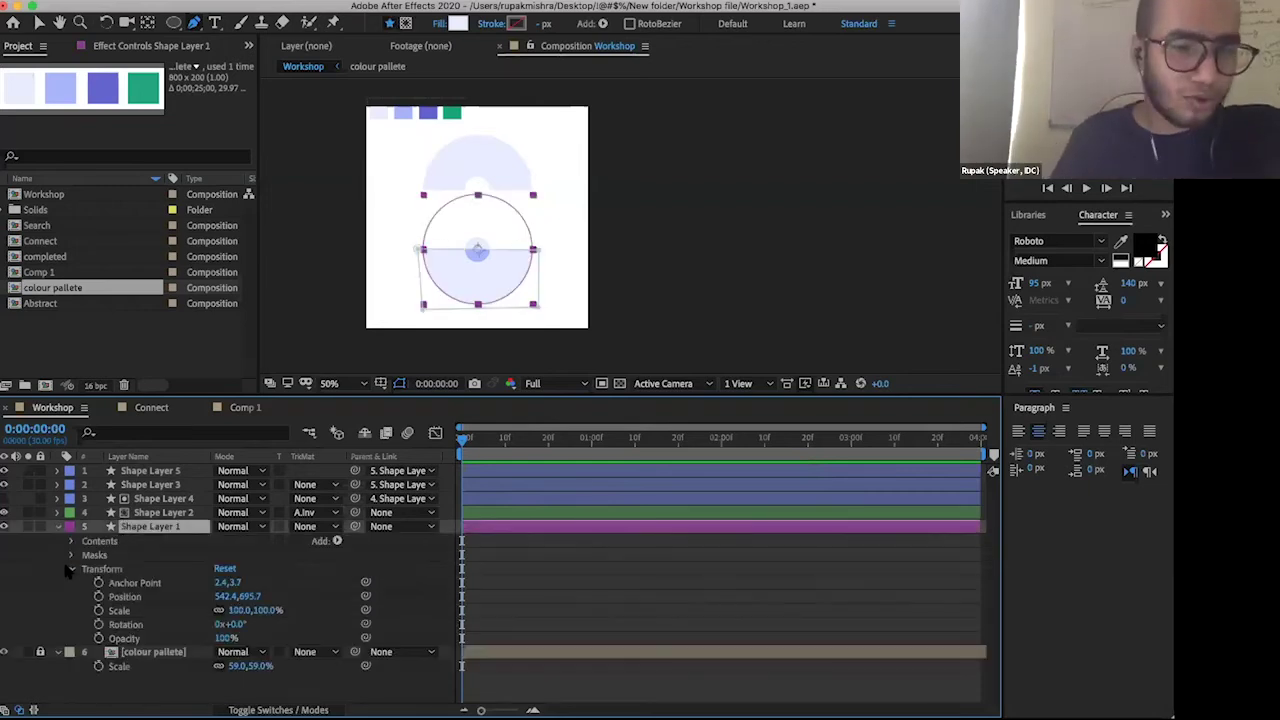
{"action": "left_click", "coordinate": [99, 597]}
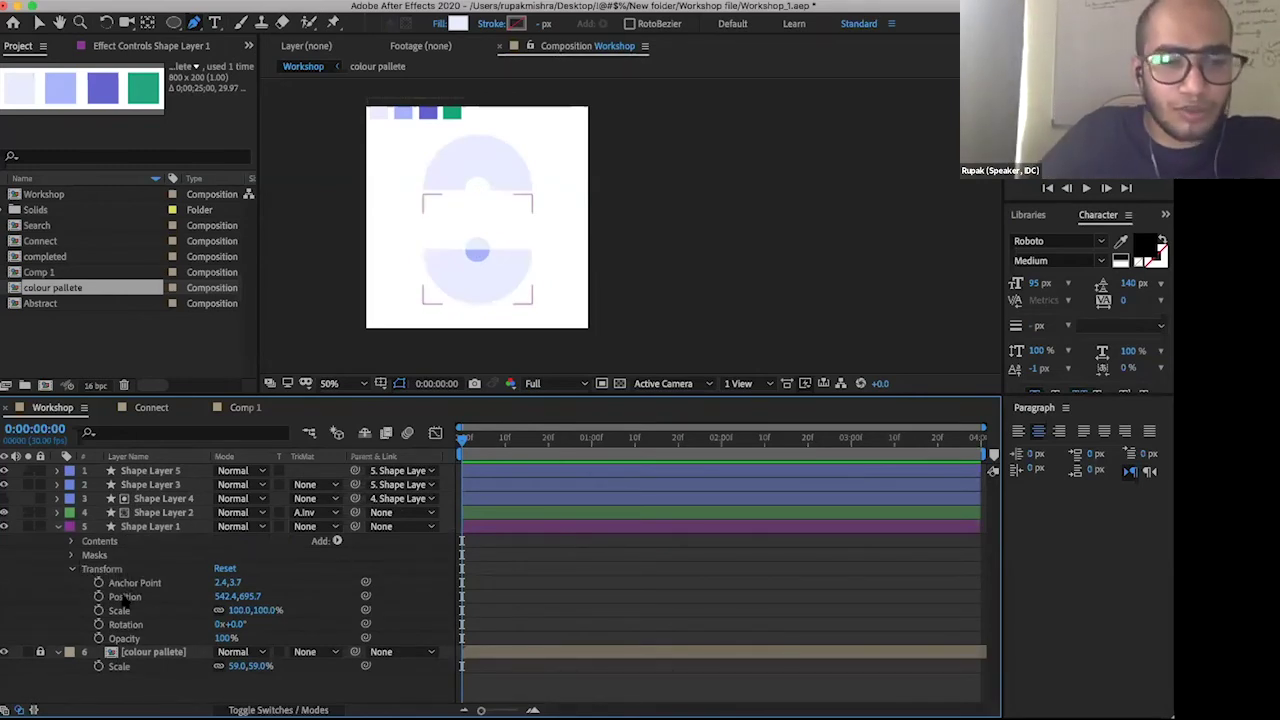
{"action": "left_click", "coordinate": [124, 598]}
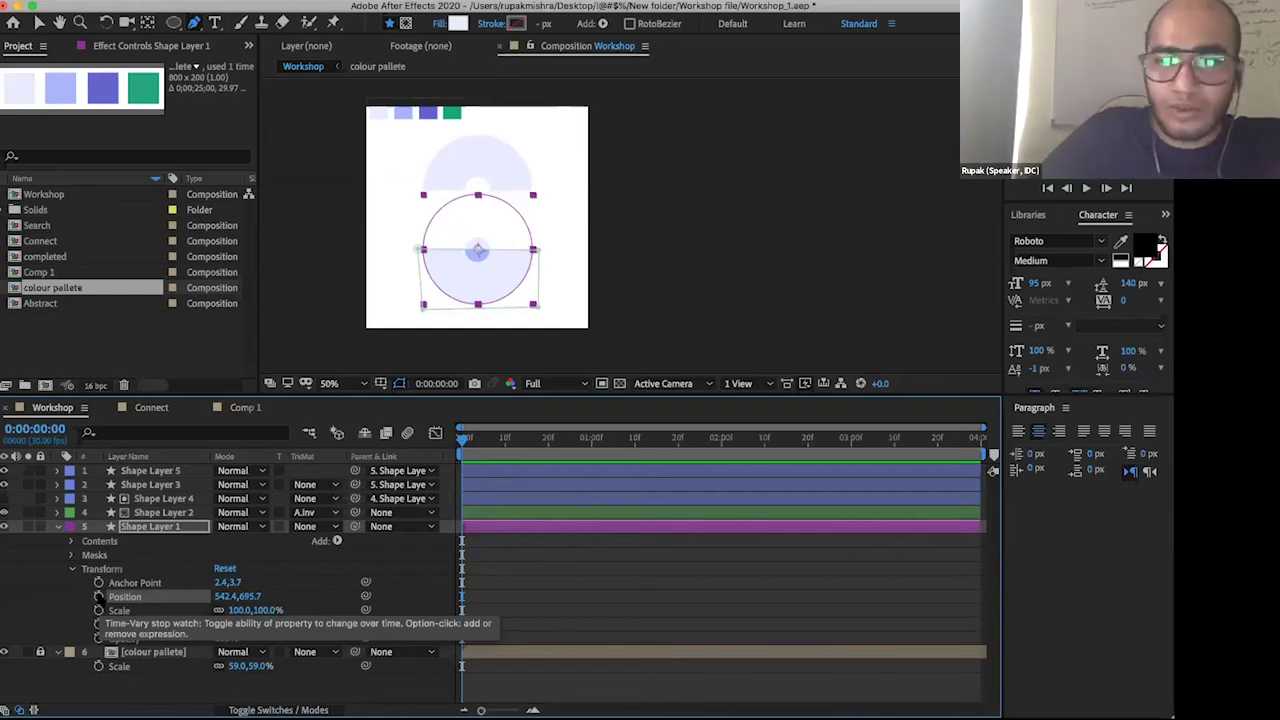
{"action": "left_click", "coordinate": [99, 596]}
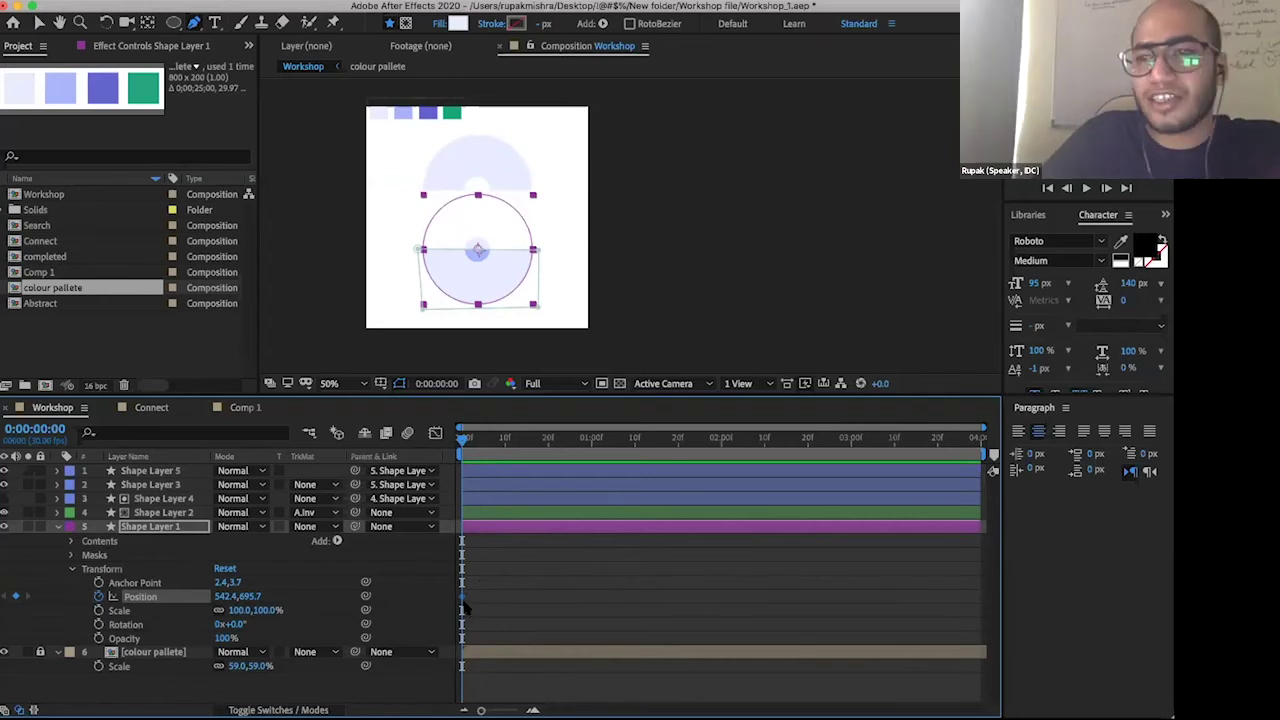
- At frame 20, move Shape Layer 1 up by setting its Position to 542.4, 559.7
{"action": "left_click", "coordinate": [506, 440]}
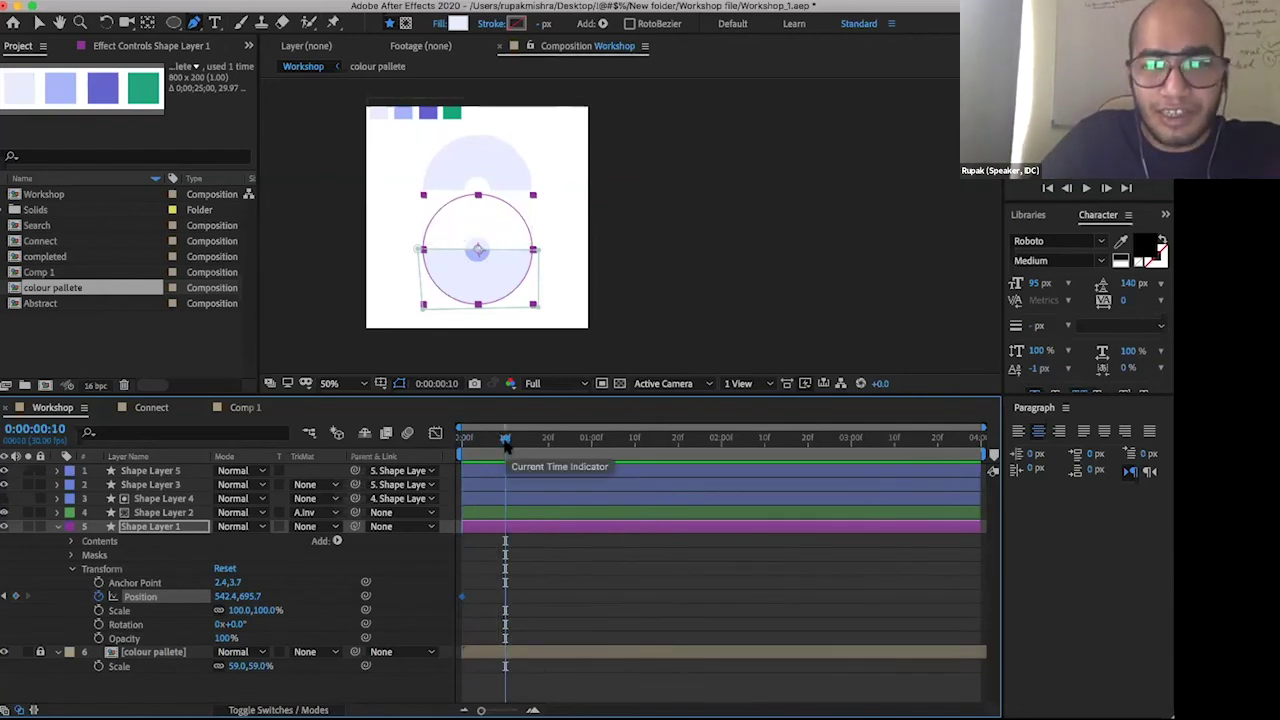
{"action": "left_click", "coordinate": [518, 440]}
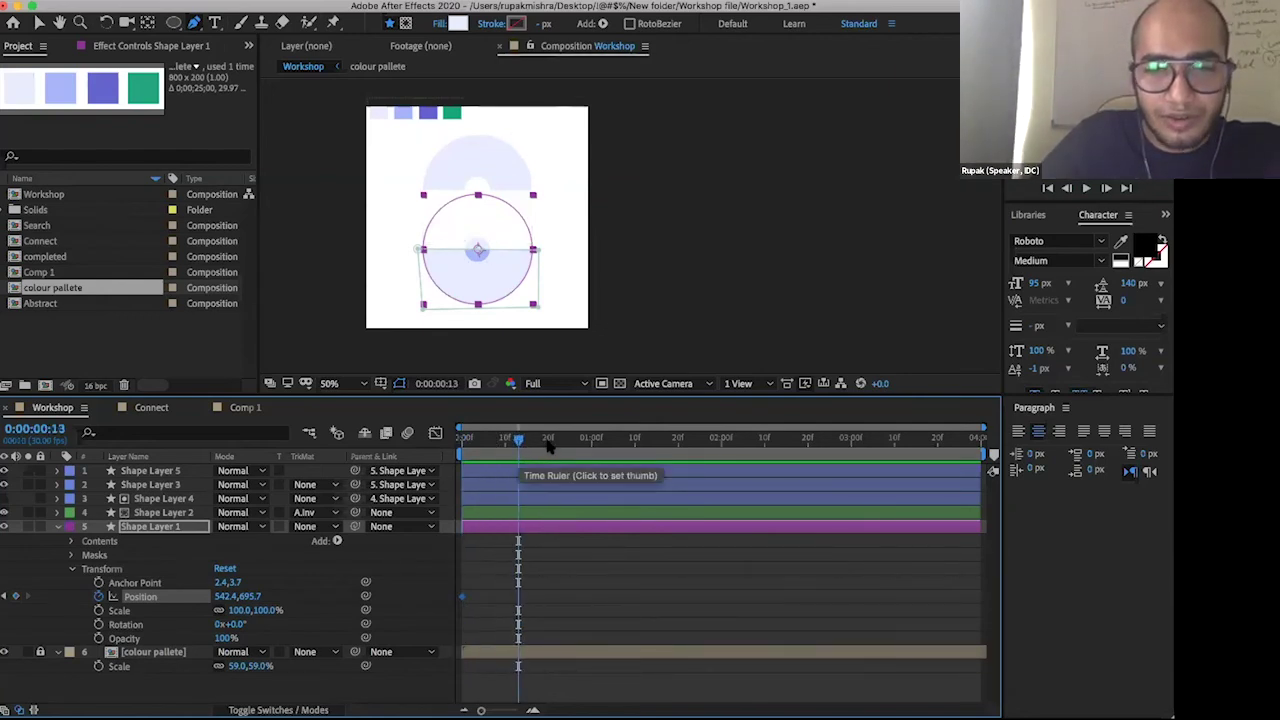
{"action": "left_click", "coordinate": [548, 440]}
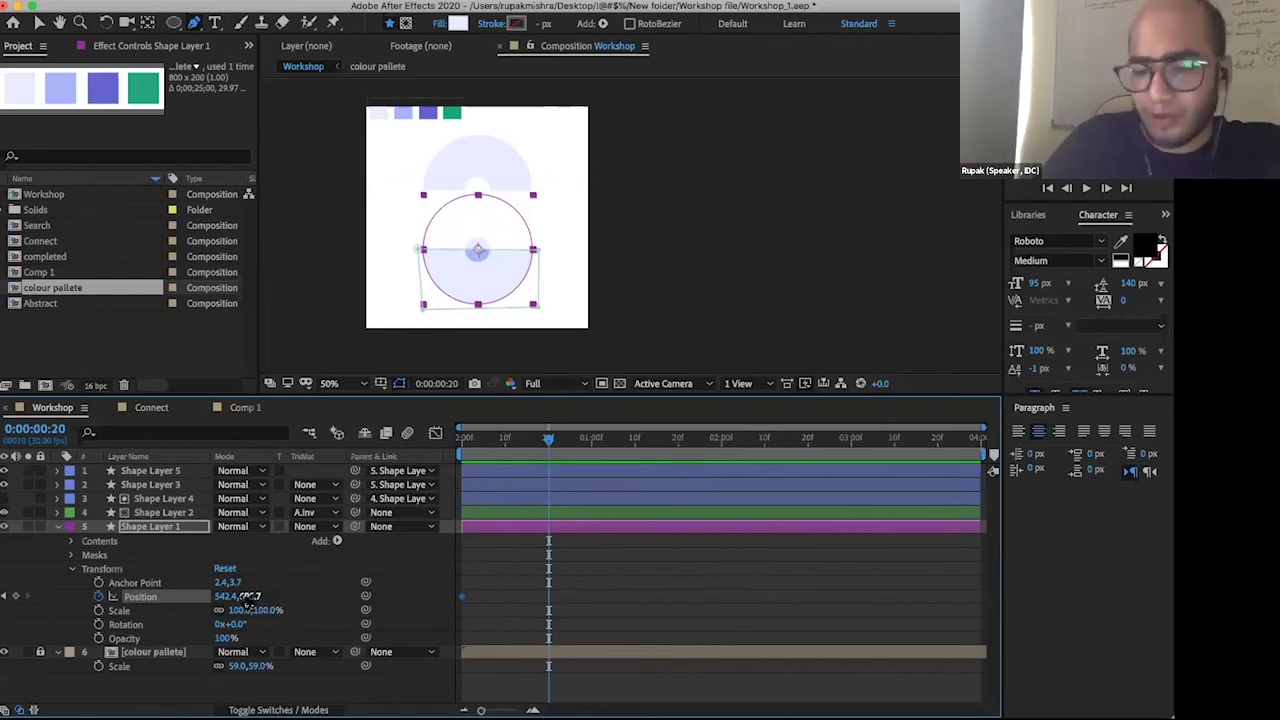
{"action": "left_click_drag", "start_coordinate": [247, 603], "coordinate": [228, 601]}
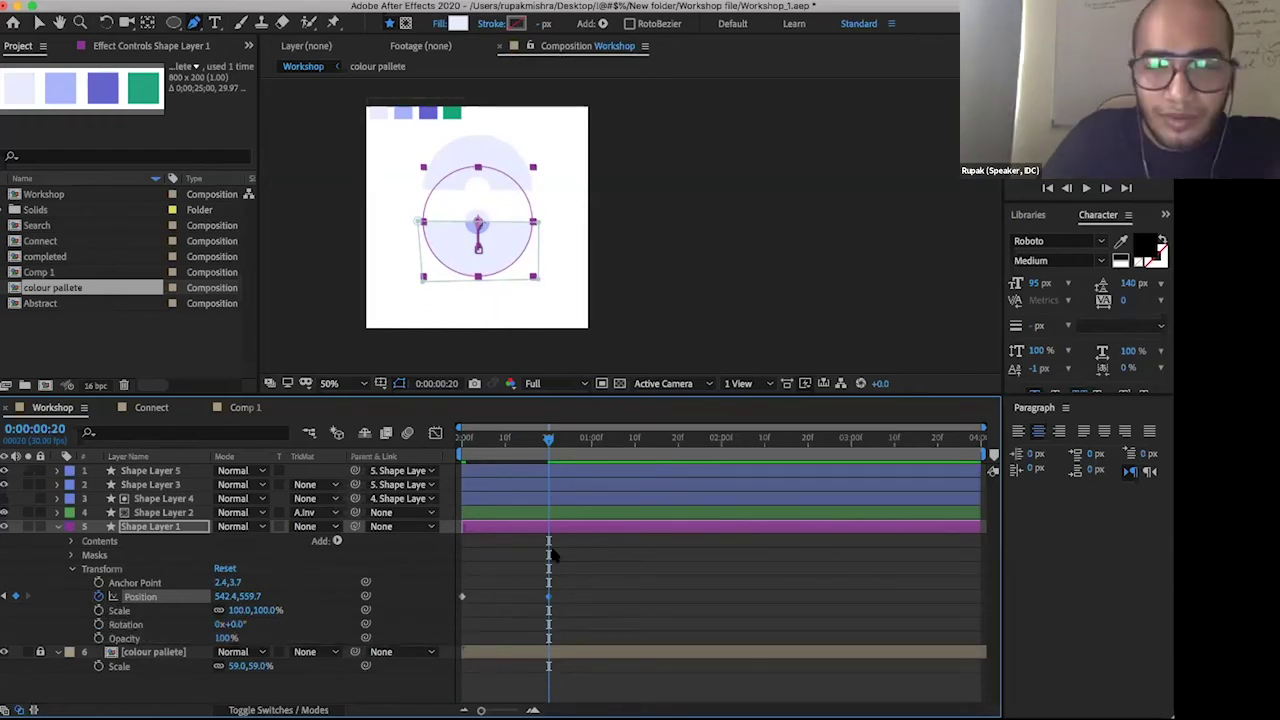
{"action": "left_click", "coordinate": [566, 584]}
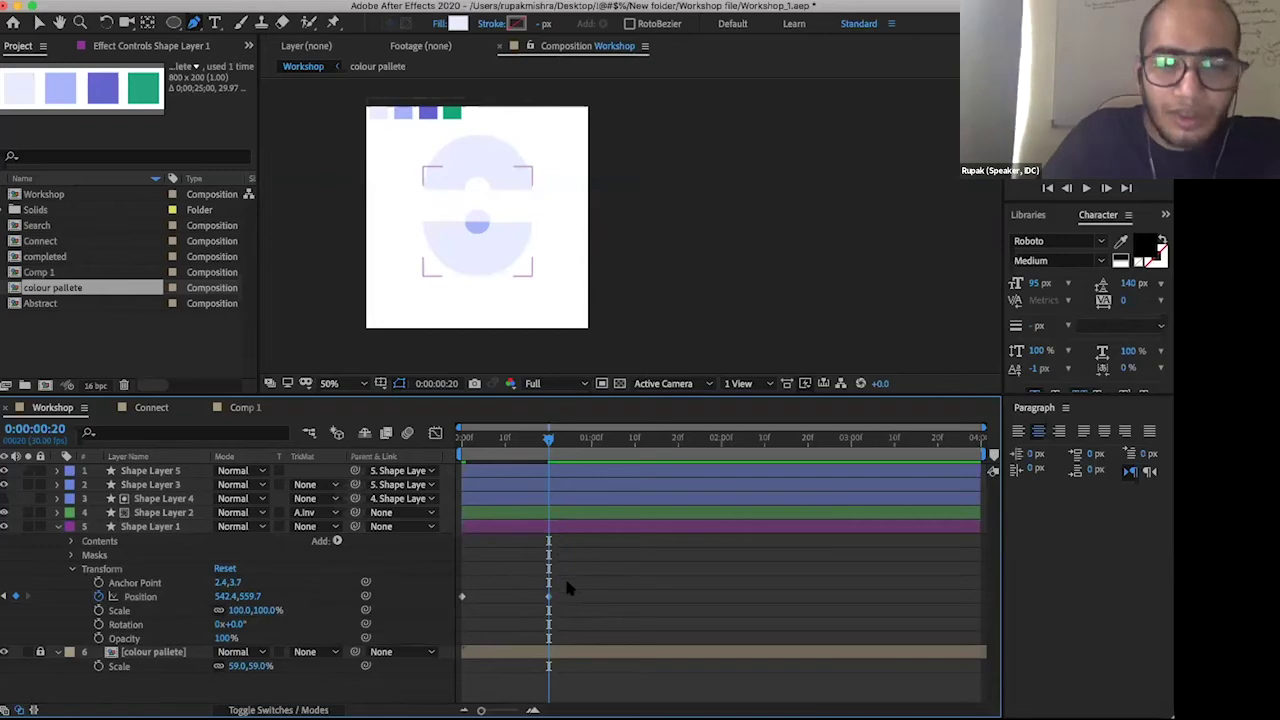
- Scrub and play the animation from the start to review the lower semicircle's upward motion
{"action": "left_click", "coordinate": [489, 440]}
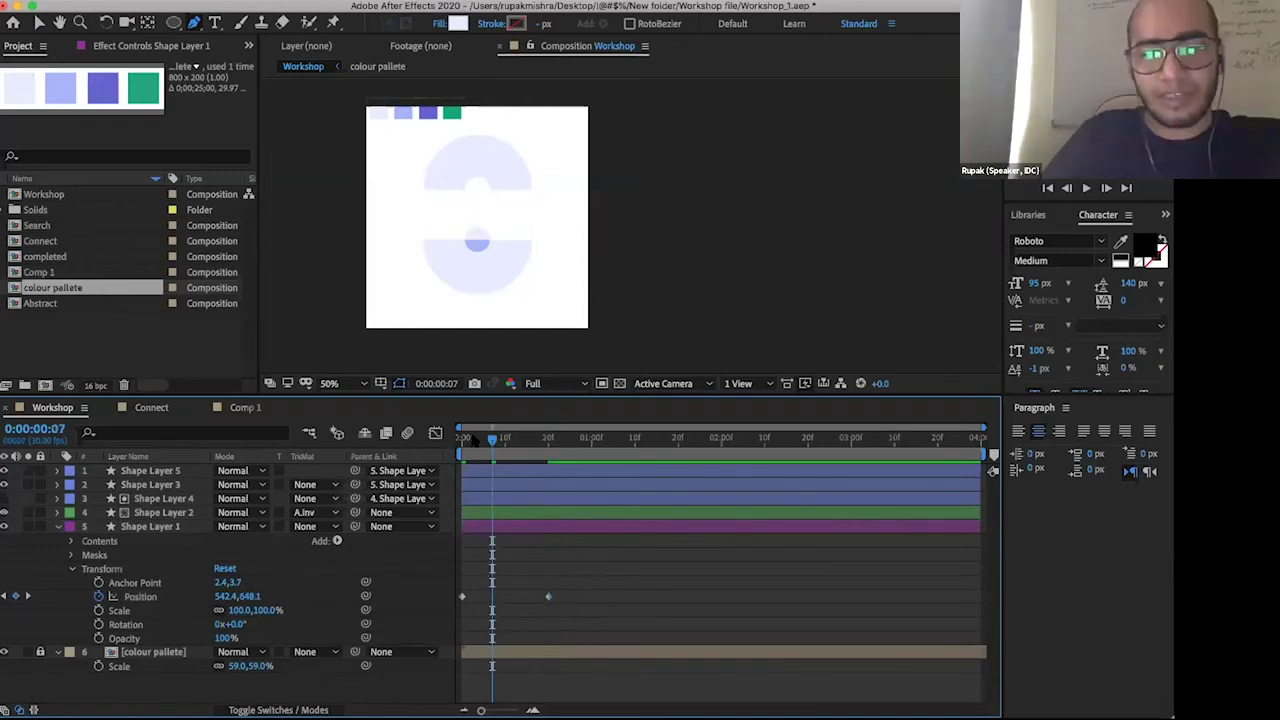
{"action": "left_click", "coordinate": [470, 440]}
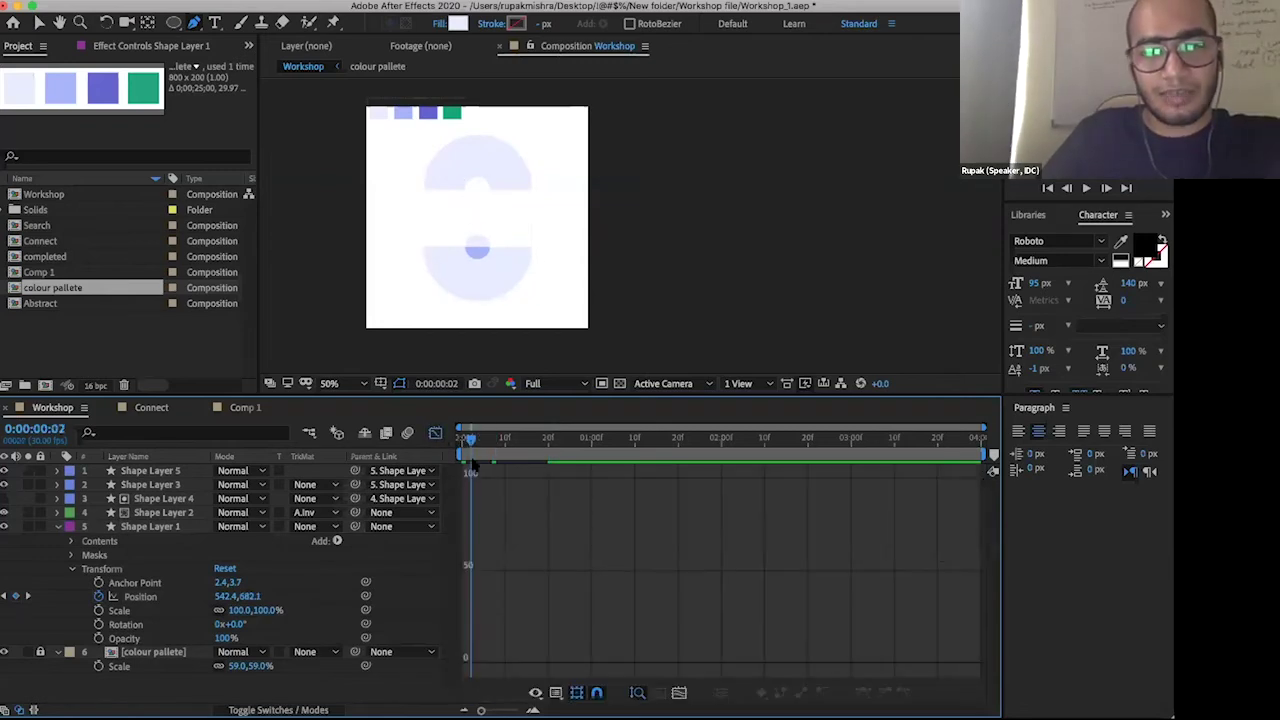
{"action": "left_click", "coordinate": [435, 433]}
{"action": "left_click", "coordinate": [463, 440]}
{"action": "key", "text": "space"}
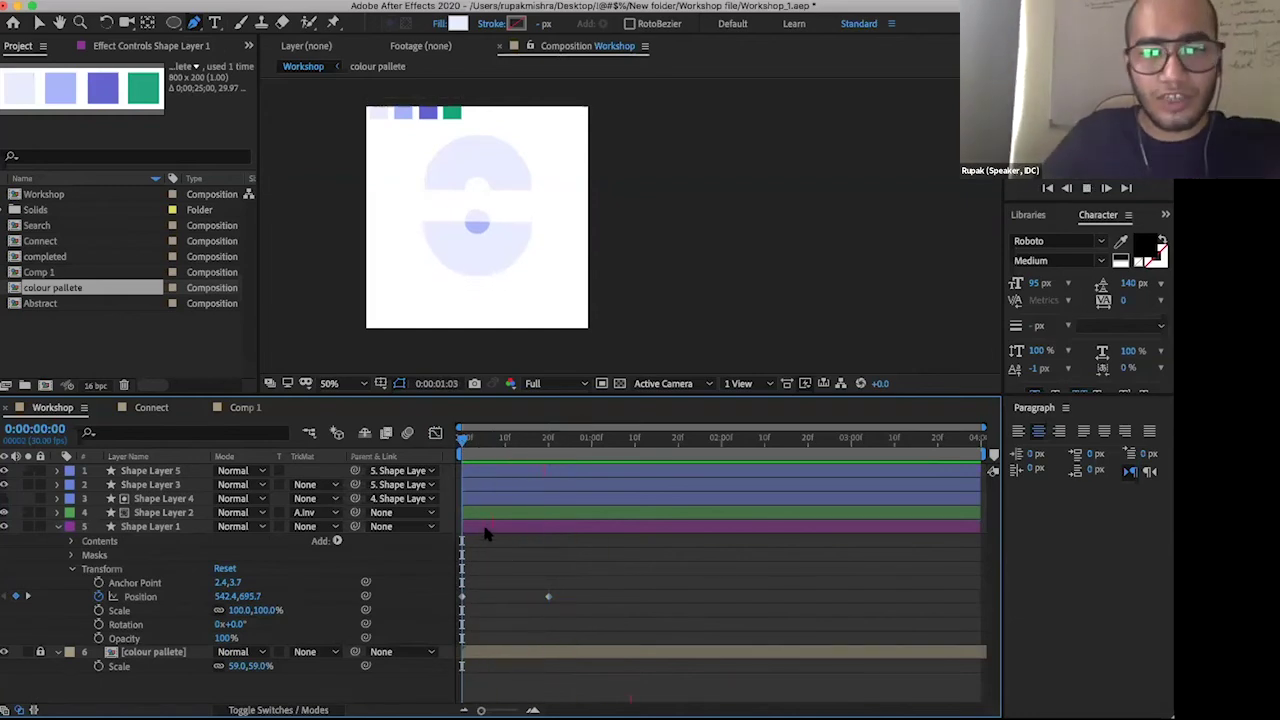
- Shift Shape Layer 1's second Position keyframe earlier, to frame 16
{"action": "left_click", "coordinate": [461, 441]}
{"action": "left_click_drag", "start_coordinate": [474, 452], "coordinate": [536, 443]}
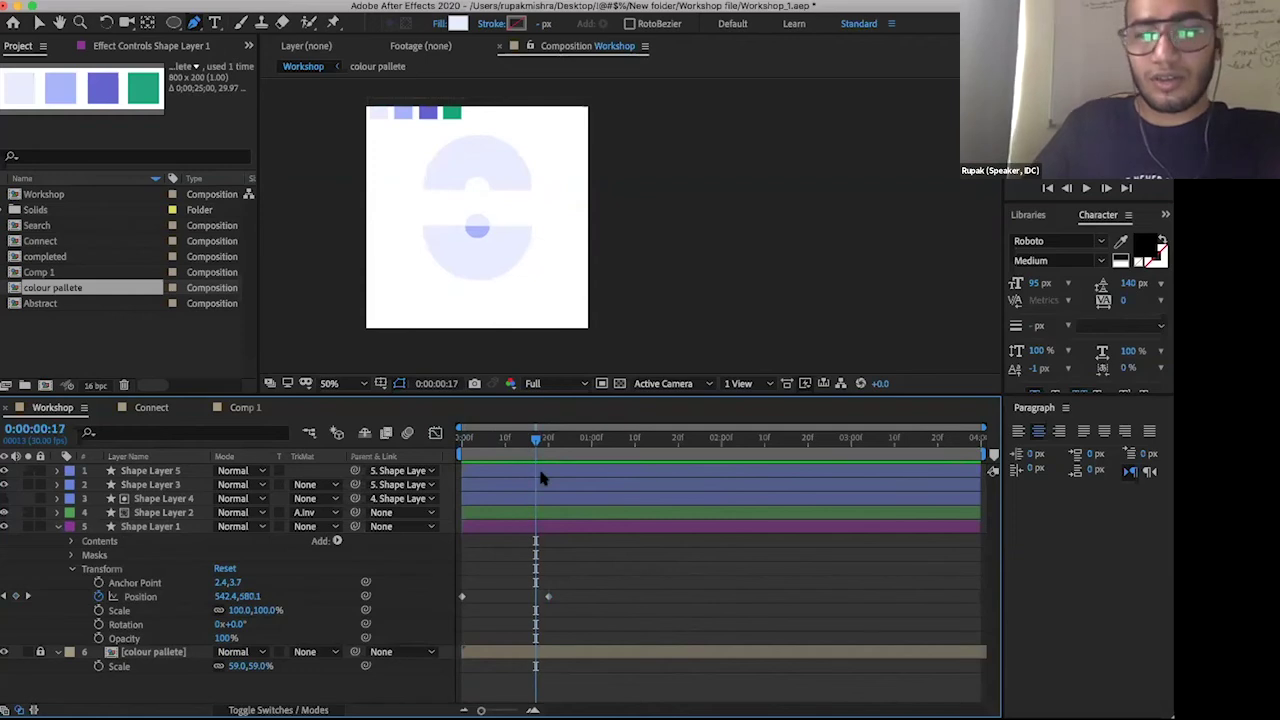
{"action": "left_click", "coordinate": [546, 489]}
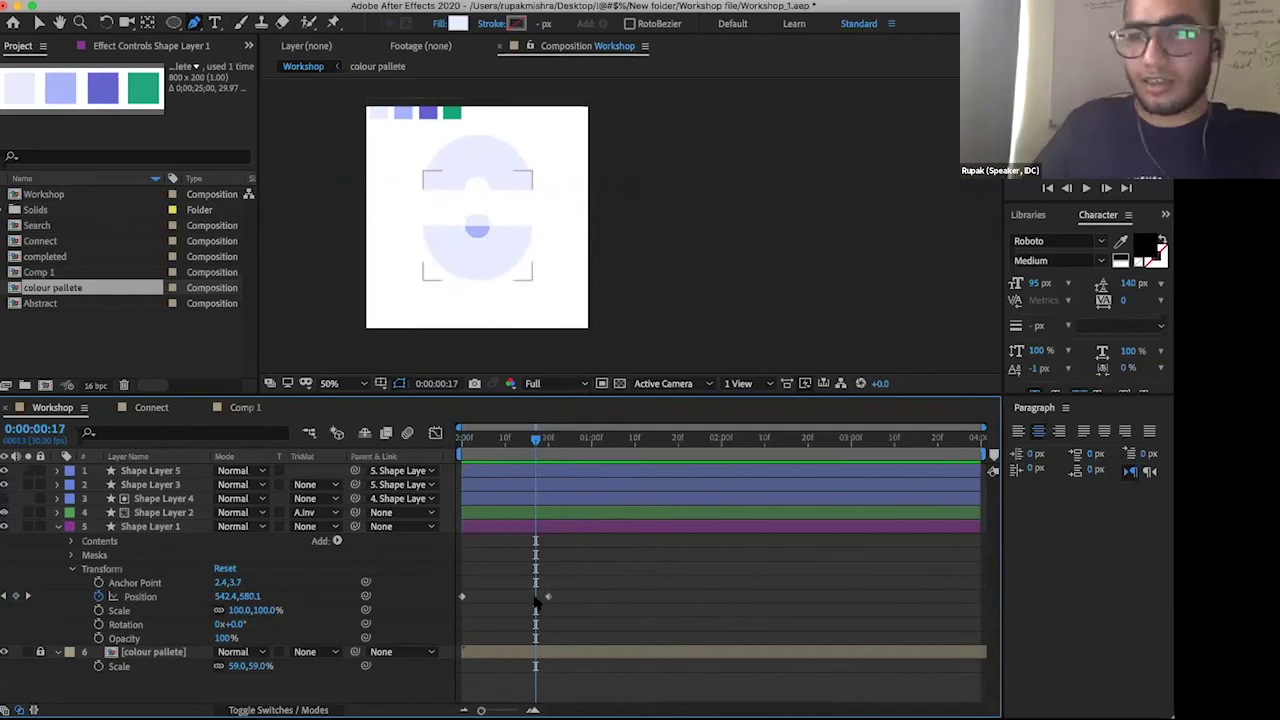
{"action": "left_click", "coordinate": [541, 598]}
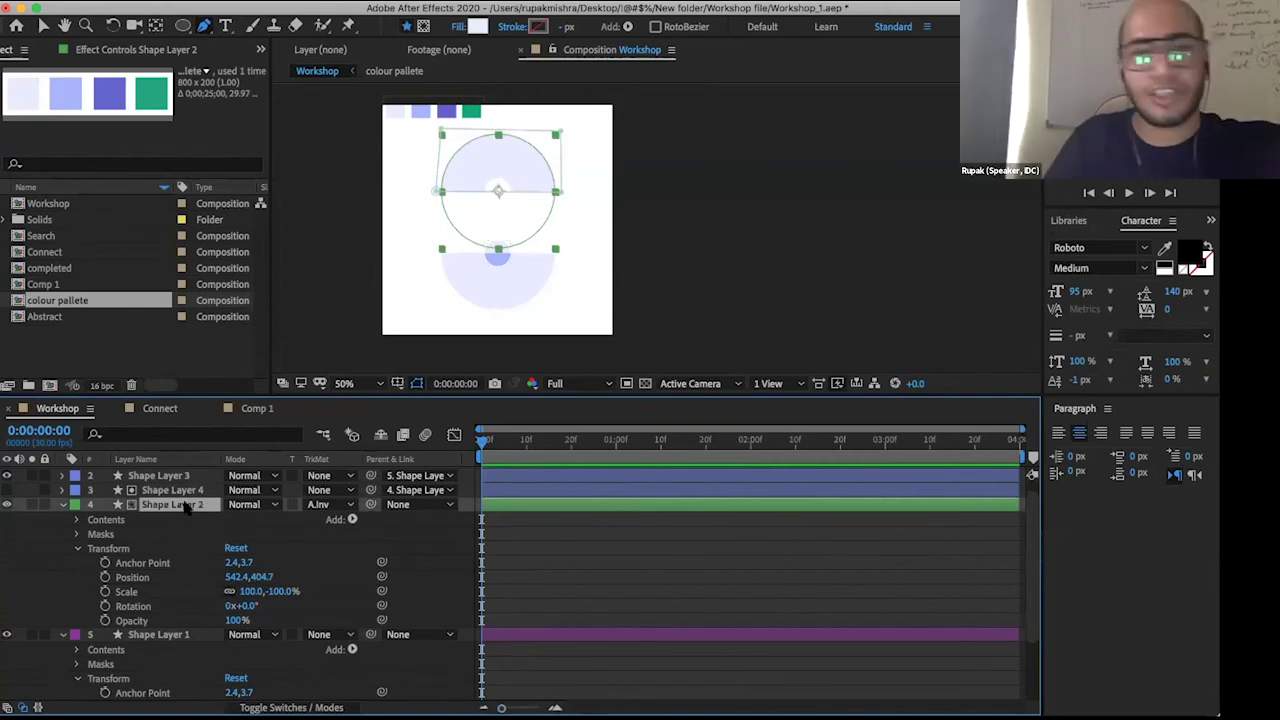
- Add a Position keyframe to Shape Layer 2 at 0:00 and move the current time to Shape Layer 1's second keyframe at frame 16
{"action": "left_click", "coordinate": [105, 577]}
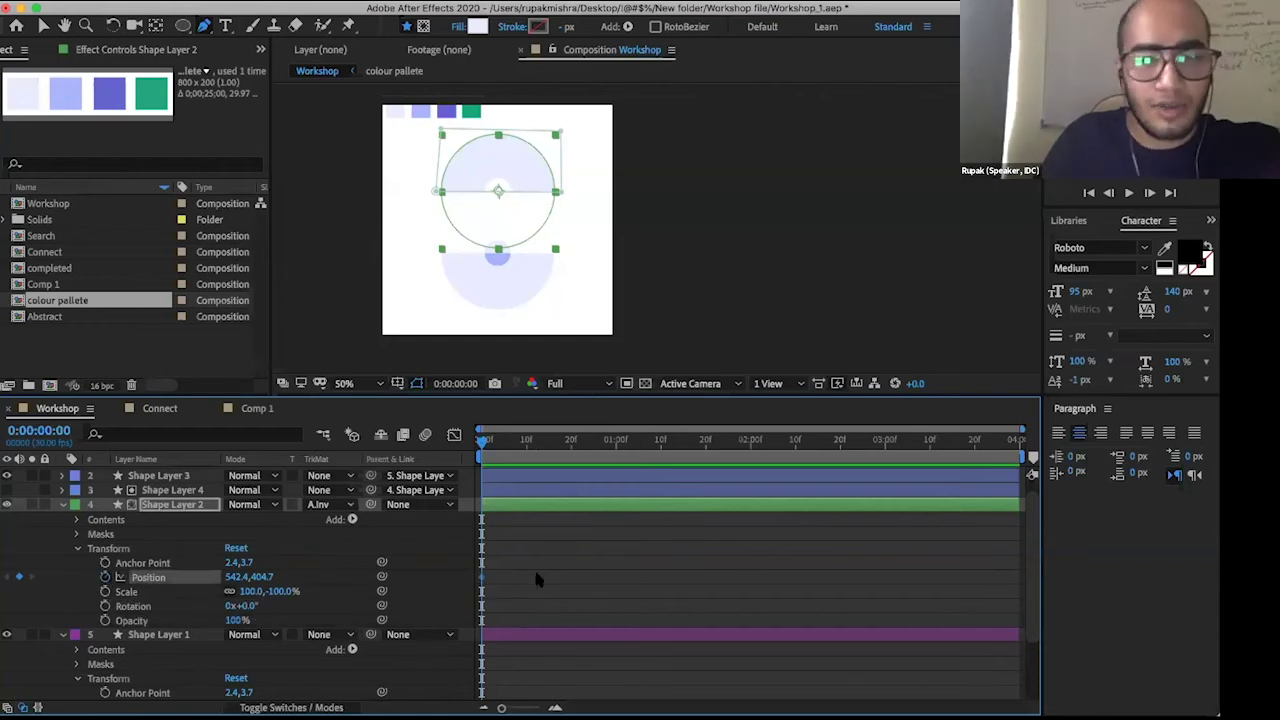
{"action": "scroll", "coordinate": [548, 591], "scroll_direction": "down", "scroll_amount": 2}
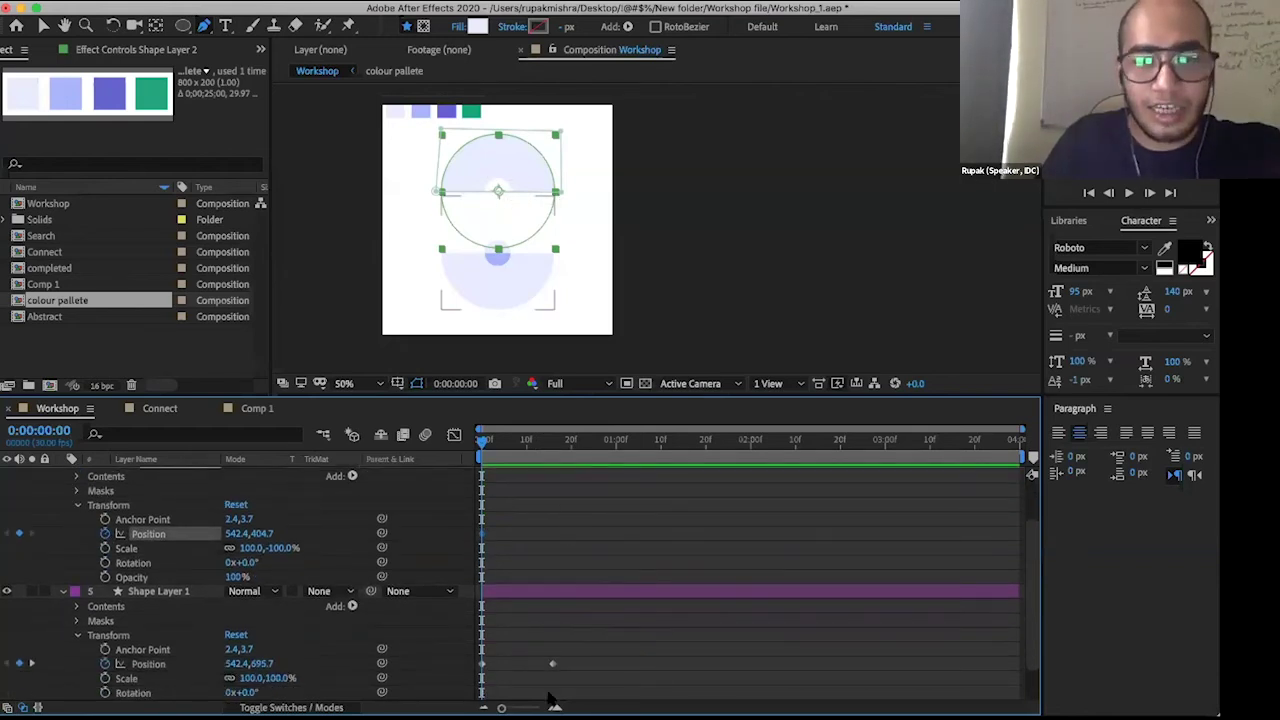
{"action": "left_click", "coordinate": [552, 663]}
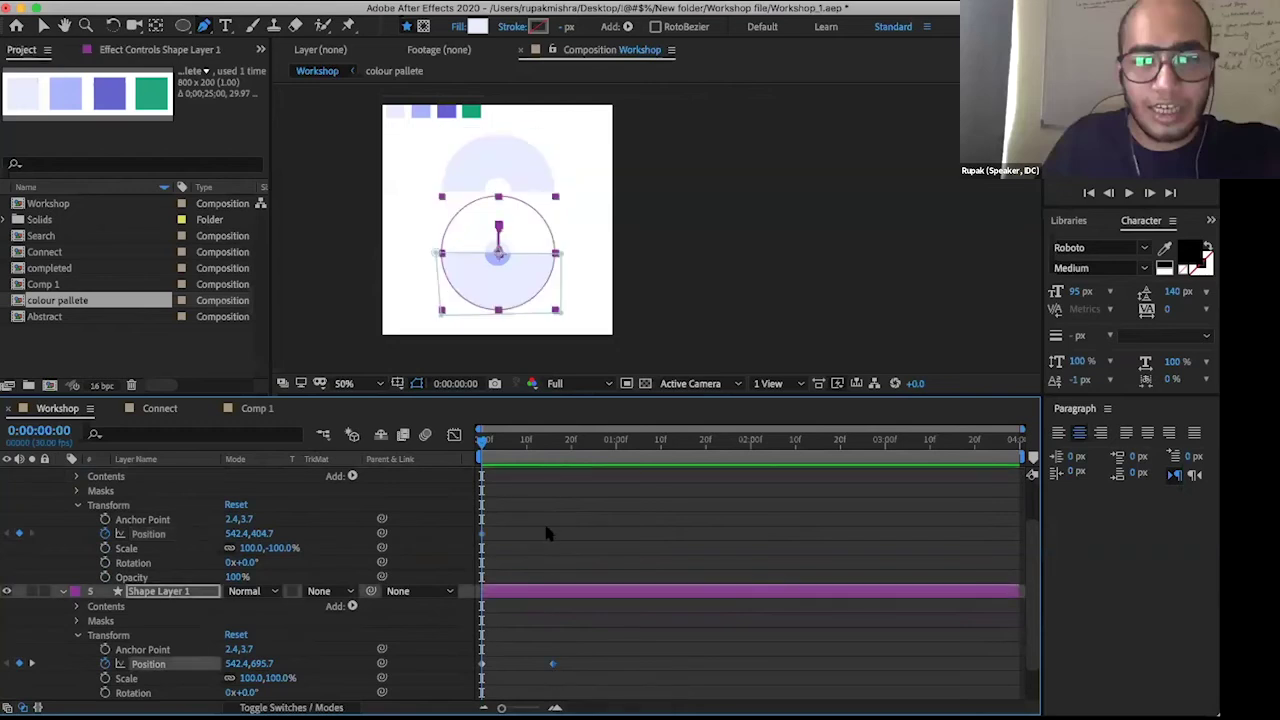
{"action": "left_click_drag", "start_coordinate": [543, 440], "coordinate": [553, 440]}
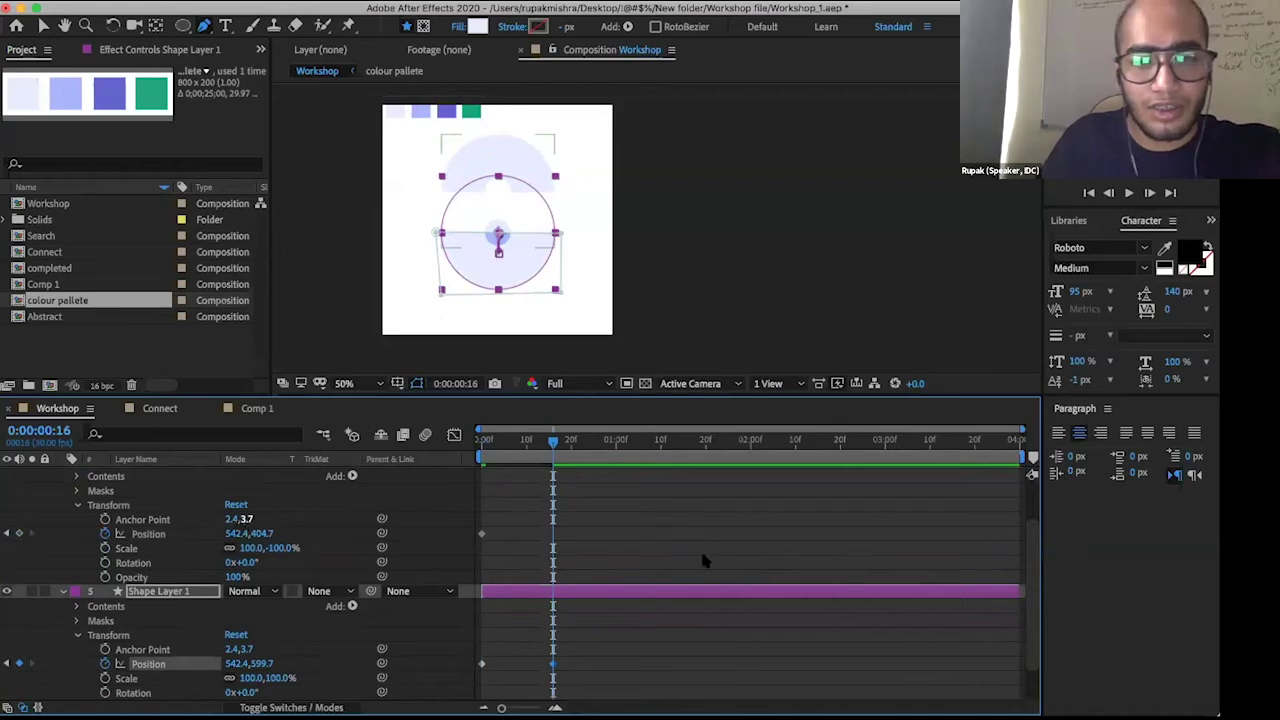
- Nudge Shape Layer 2 down to meet the lower semicircle, keyframing its Position at 542.4, 560.7 on frame 16
{"action": "scroll", "coordinate": [632, 508], "scroll_direction": "up", "scroll_amount": 2}
{"action": "left_click", "coordinate": [632, 505]}
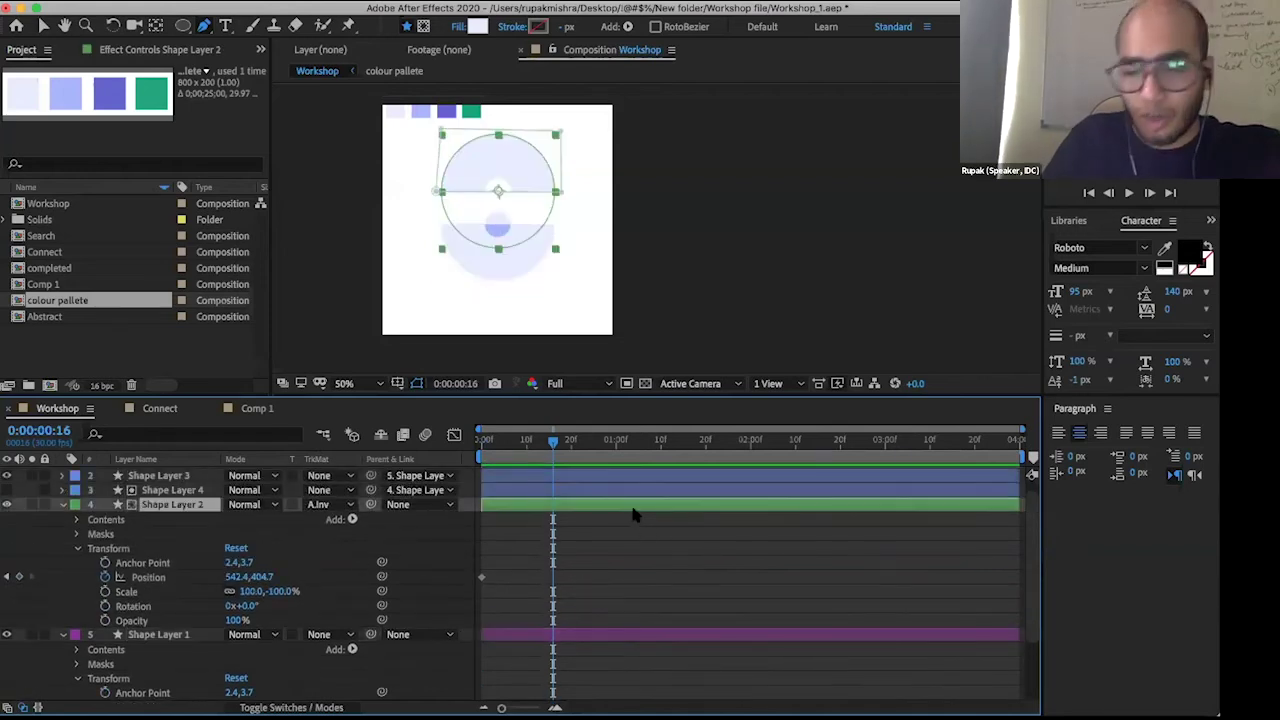
{"action": "key", "text": "shift+Down"}
{"action": "key", "text": "shift+Down"}
{"action": "key", "text": "shift+Down"}
{"action": "key", "text": "shift+Down"}
{"action": "key", "text": "shift+Down"}
{"action": "key", "text": "shift+Down"}
{"action": "key", "text": "shift+Down"}
{"action": "key", "text": "shift+Down"}
{"action": "key", "text": "shift+Down"}
{"action": "key", "text": "shift+Down"}
{"action": "key", "text": "shift+Down"}
{"action": "key", "text": "shift+Down"}
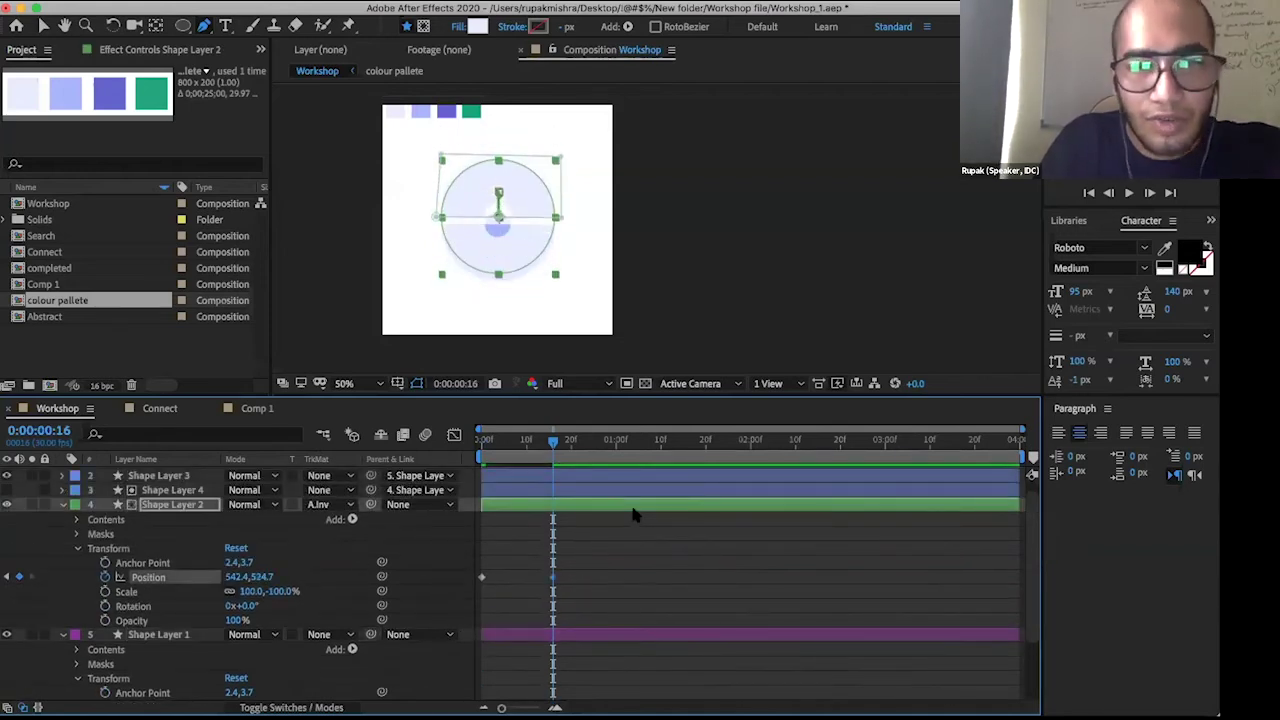
{"action": "key", "text": "Up"}
{"action": "key", "text": "Up"}
{"action": "key", "text": "Up"}
{"action": "key", "text": "Up"}
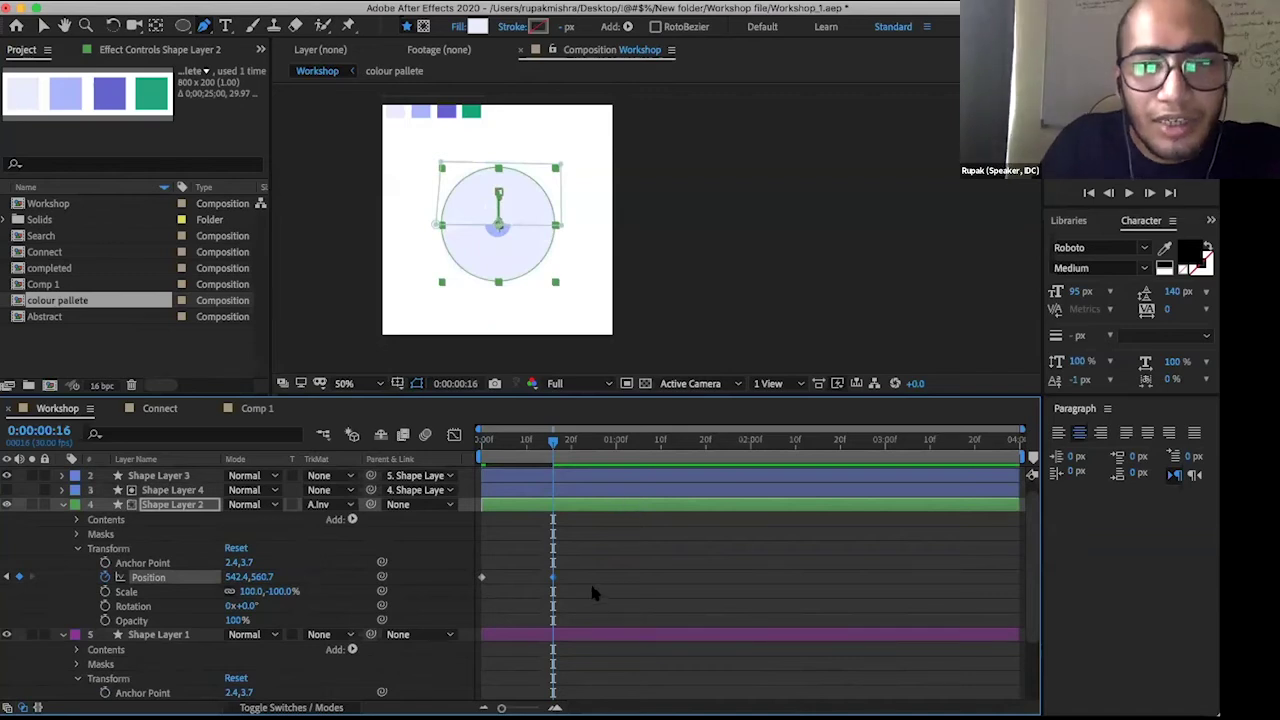
- Play the composition from the start to review both semicircles moving together
{"action": "scroll", "coordinate": [591, 590], "scroll_direction": "down", "scroll_amount": 3}
{"action": "key", "text": "Home"}
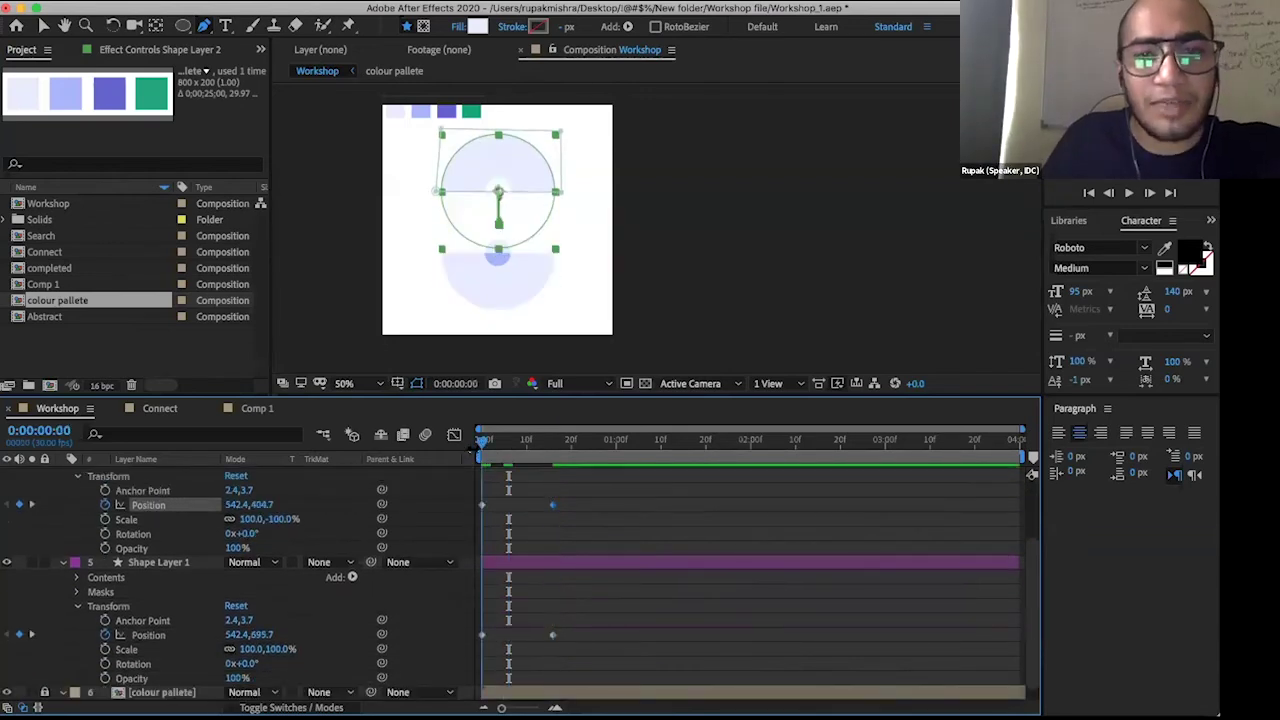
{"action": "left_click", "coordinate": [454, 434]}
{"action": "key", "text": "space"}
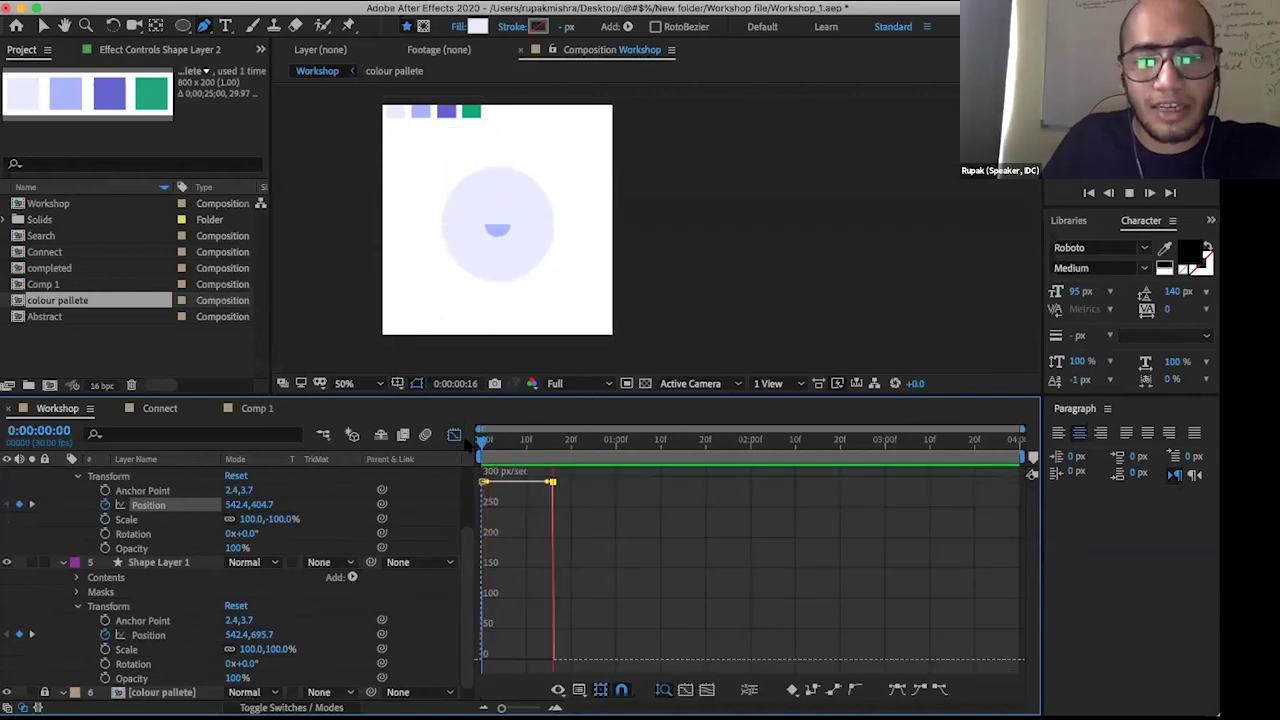
{"action": "left_click", "coordinate": [484, 440]}
{"action": "key", "text": "shift+F3"}
{"action": "key", "text": "Home"}
{"action": "key", "text": "space"}
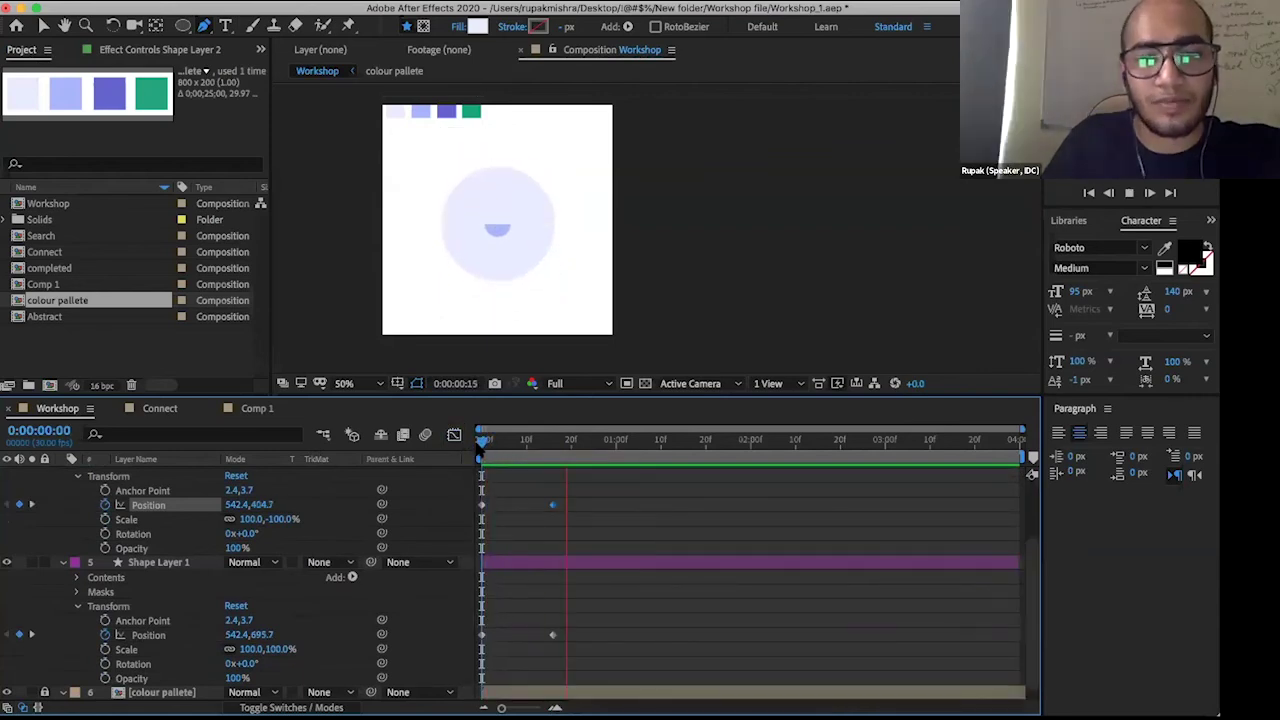
{"action": "key", "text": "space"}
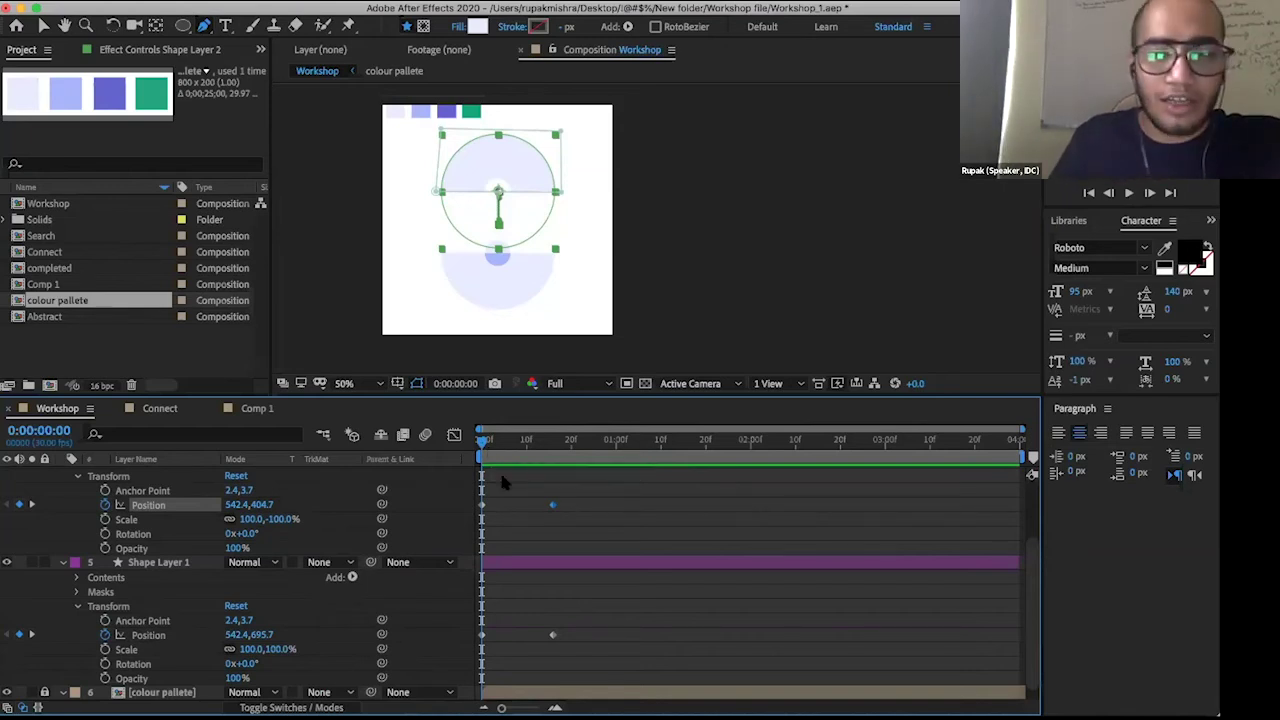
- Apply Easy Ease to both Position keyframes of Shape Layer 2
{"action": "left_click", "coordinate": [568, 503]}
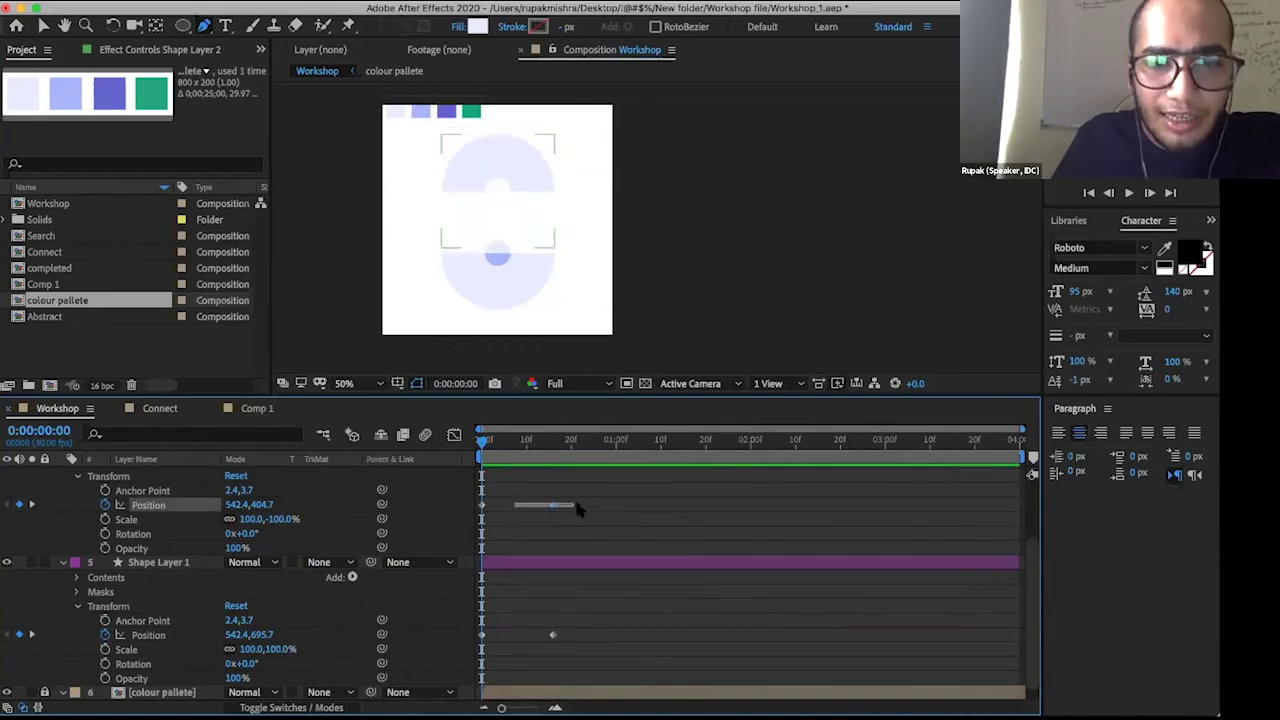
{"action": "left_click_drag", "start_coordinate": [578, 498], "coordinate": [486, 518]}
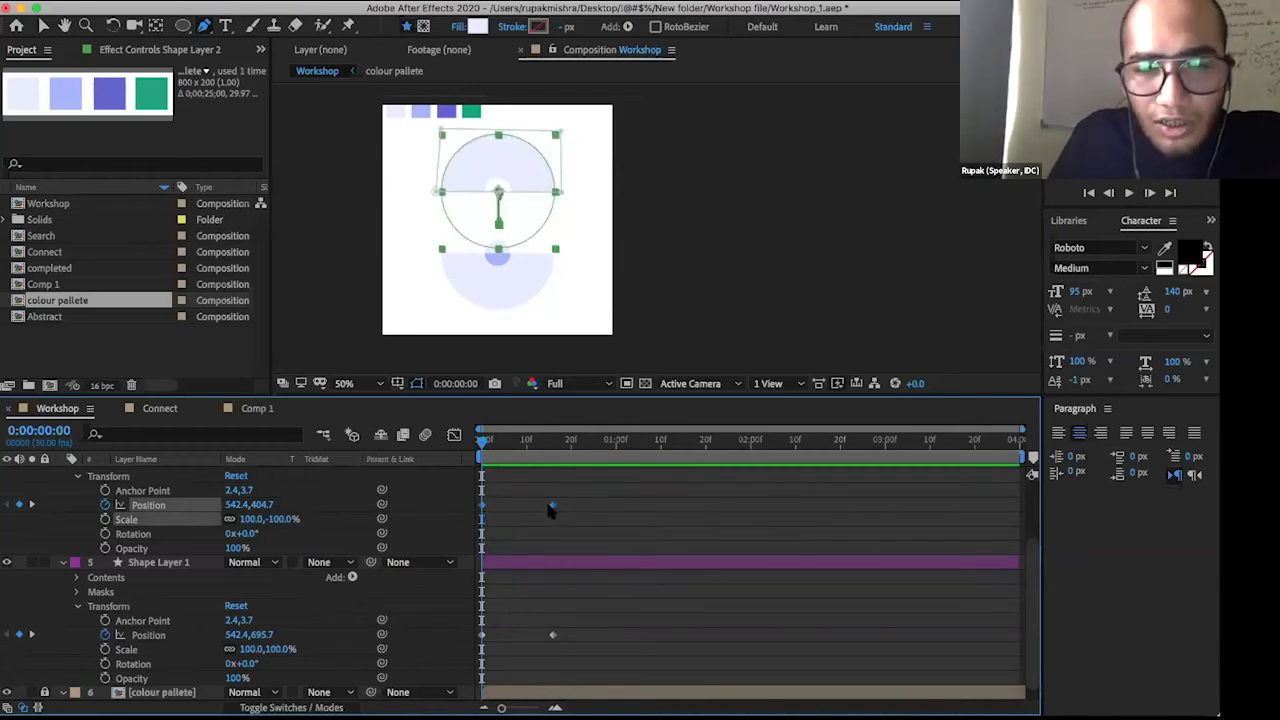
{"action": "mouse_move", "coordinate": [555, 512]}
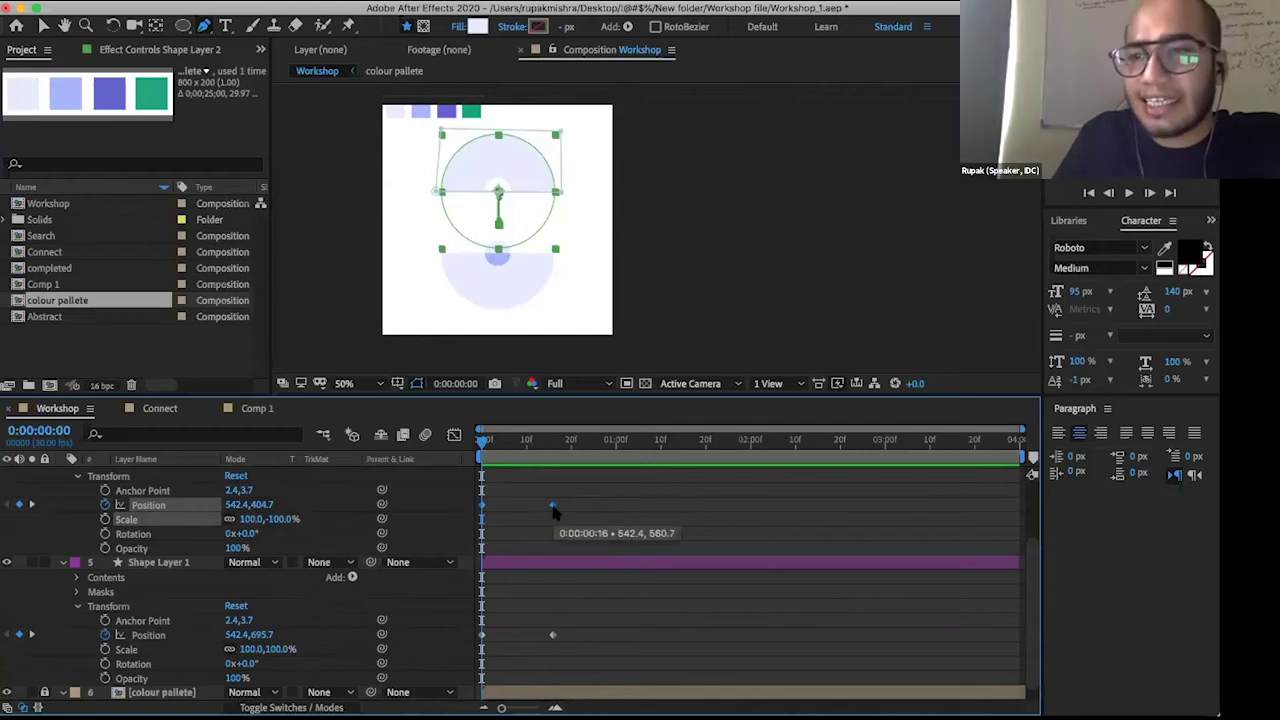
{"action": "right_click", "coordinate": [554, 508]}
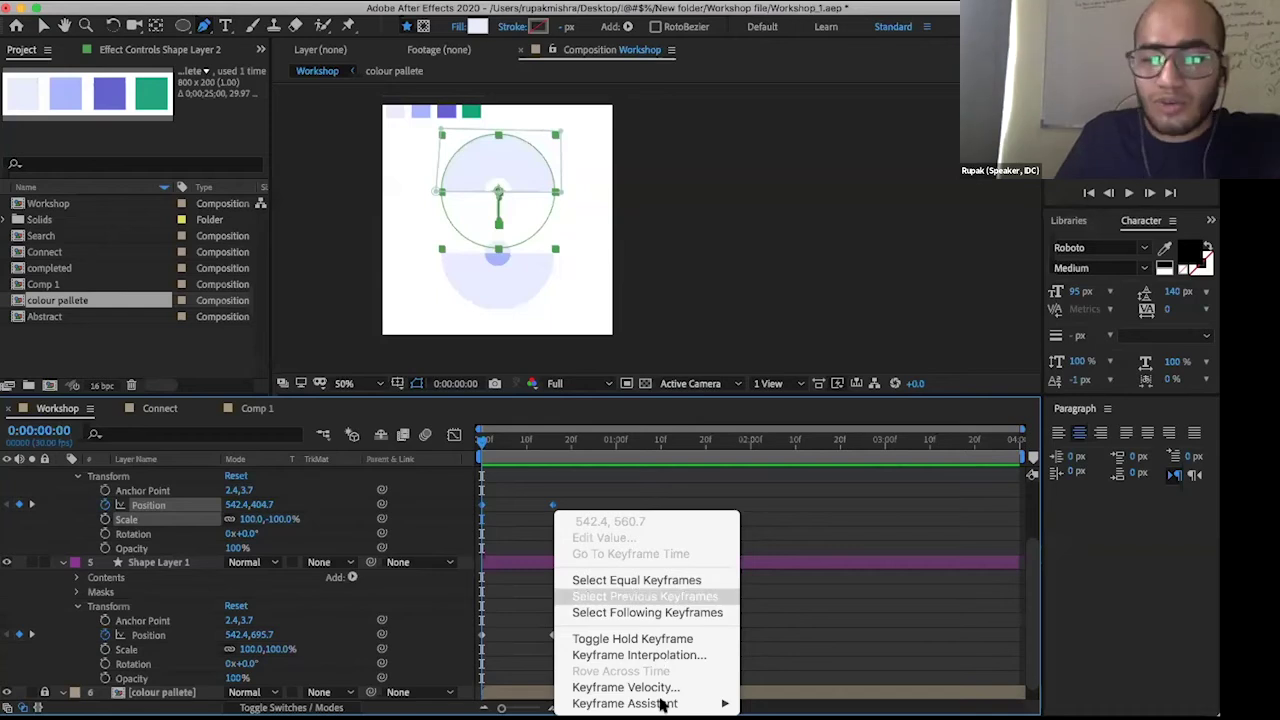
{"action": "mouse_move", "coordinate": [658, 703]}
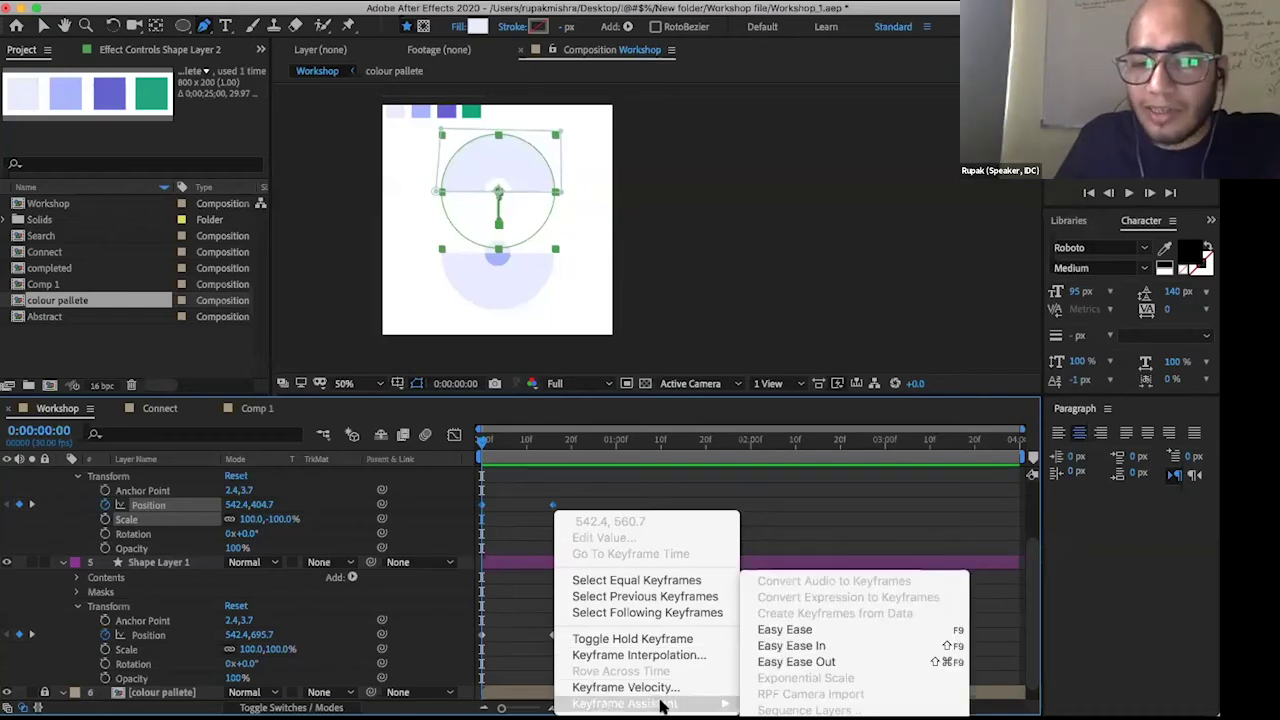
{"action": "left_click", "coordinate": [800, 632]}
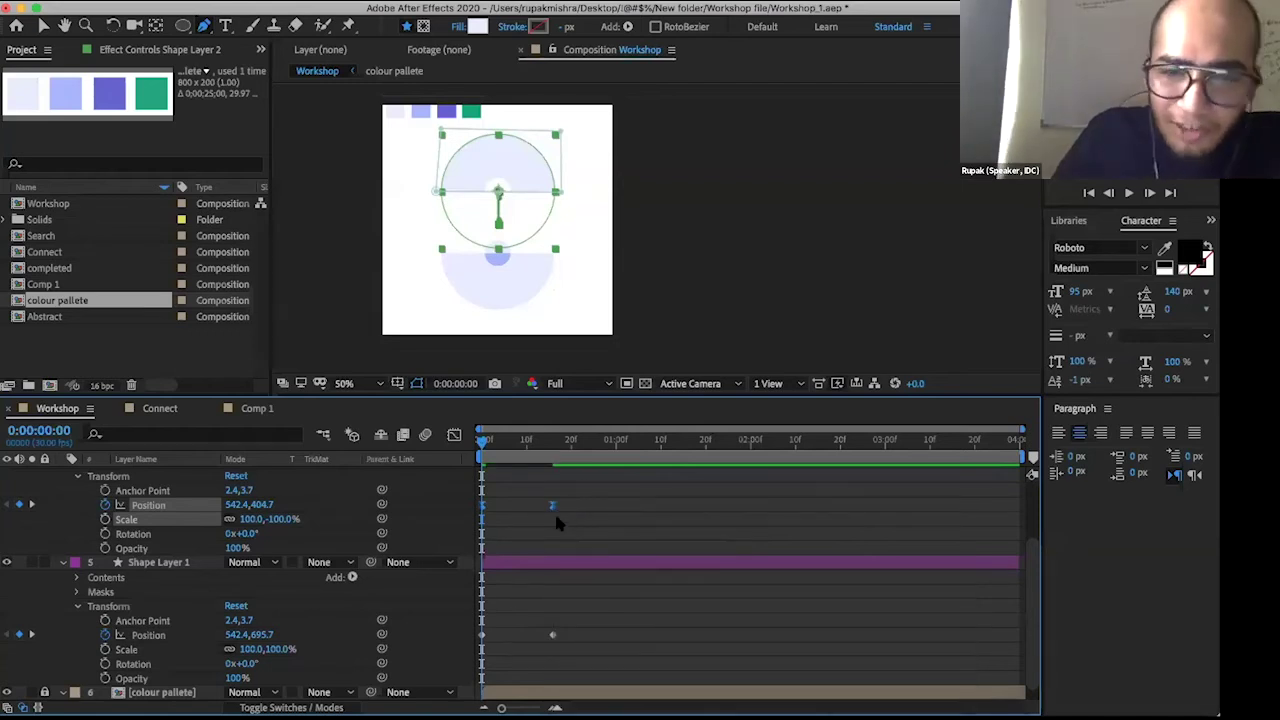
{"action": "left_click", "coordinate": [562, 500]}
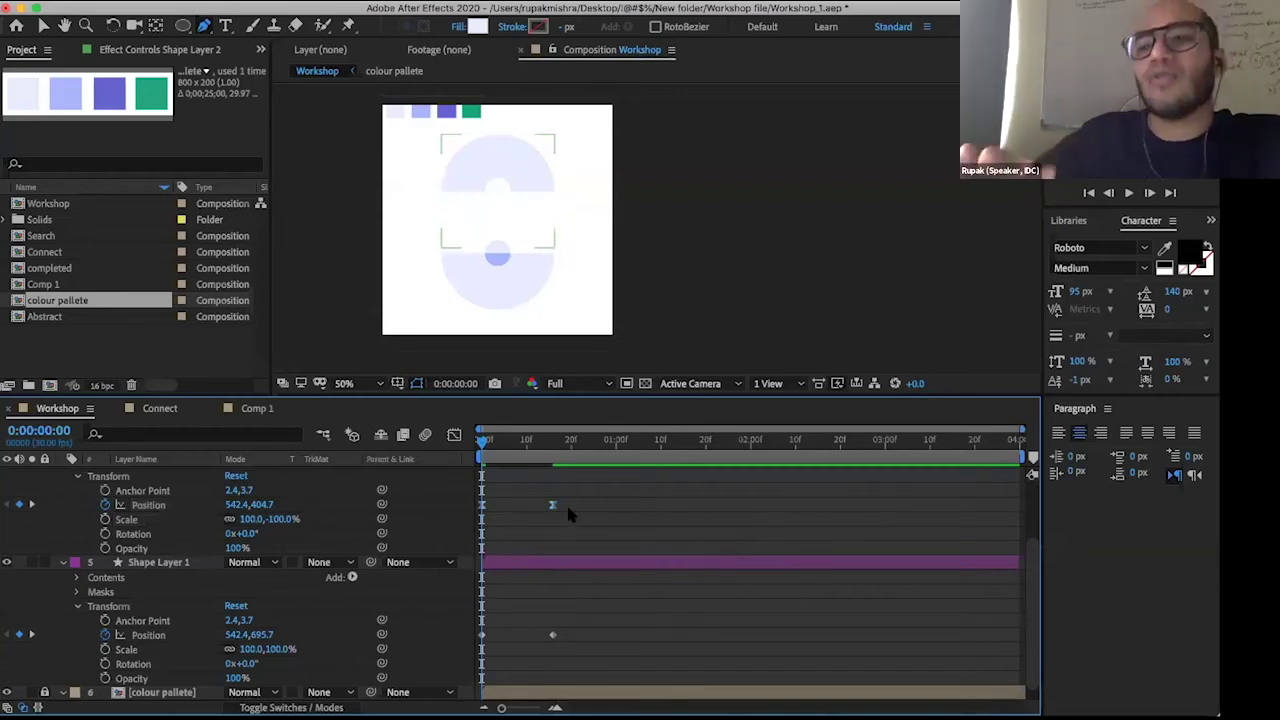
- Apply Easy Ease to Shape Layer 1's Position keyframes at 0:00 and frame 16
{"action": "left_click", "coordinate": [552, 635]}
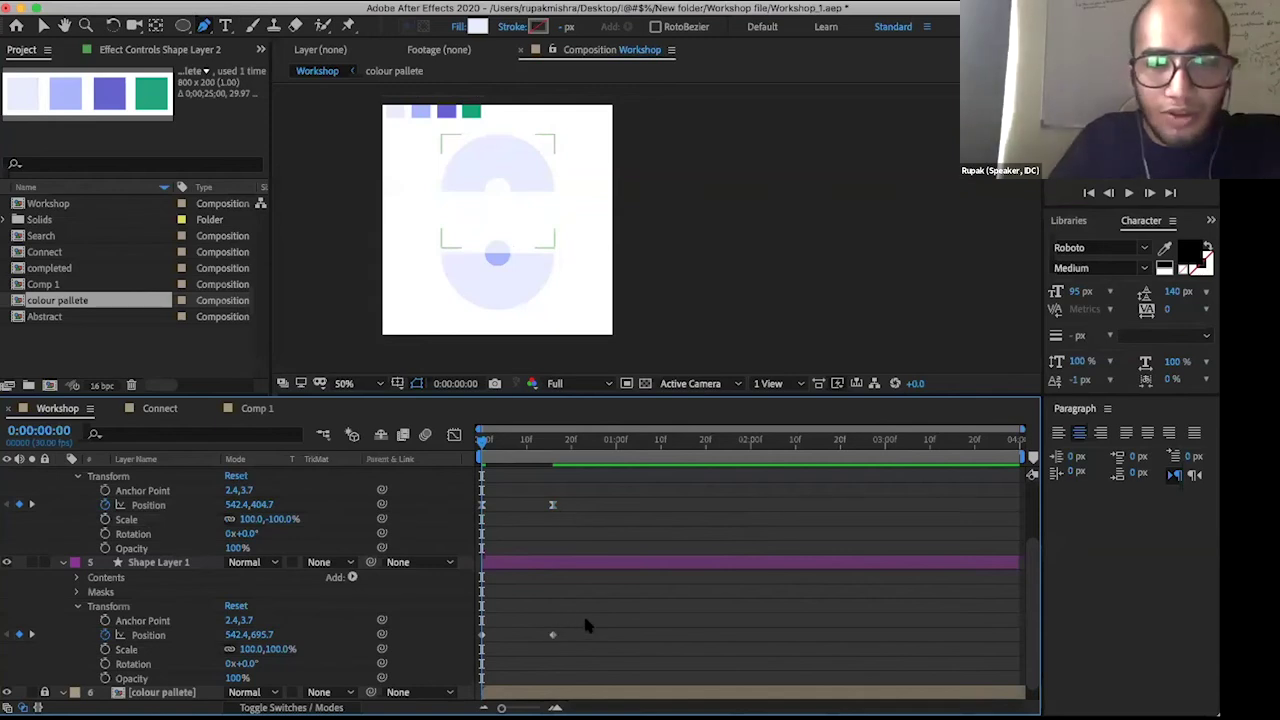
{"action": "mouse_move", "coordinate": [557, 636]}
{"action": "left_mouse_down"}
{"action": "mouse_move", "coordinate": [490, 645]}
{"action": "mouse_move", "coordinate": [503, 638]}
{"action": "mouse_move", "coordinate": [482, 630]}
{"action": "mouse_move", "coordinate": [555, 643]}
{"action": "left_mouse_up"}
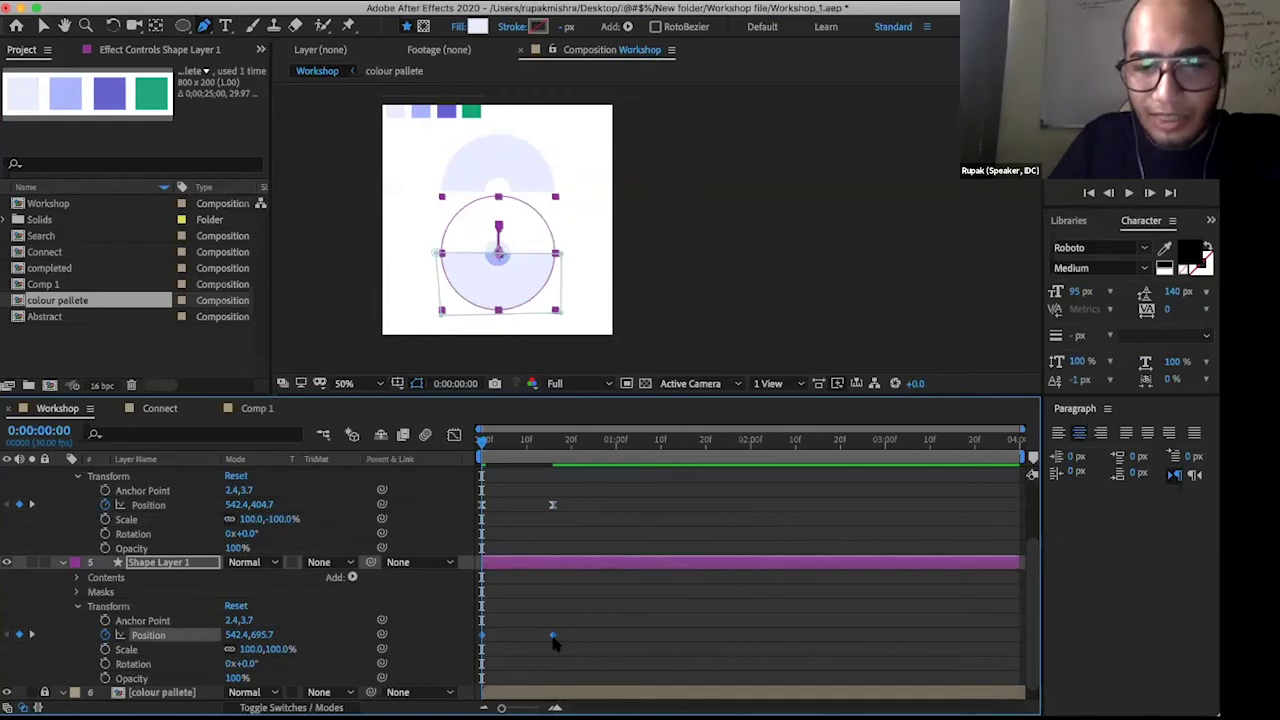
{"action": "right_click", "coordinate": [553, 637]}
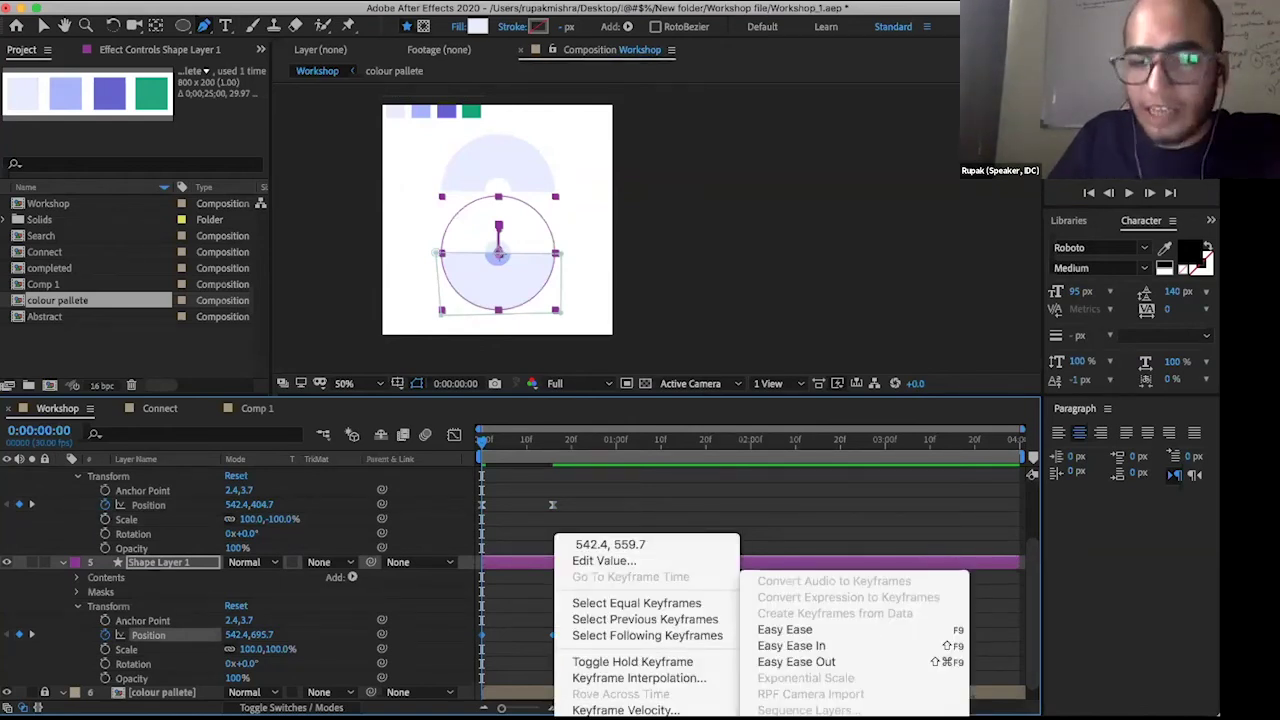
{"action": "left_click", "coordinate": [762, 630]}
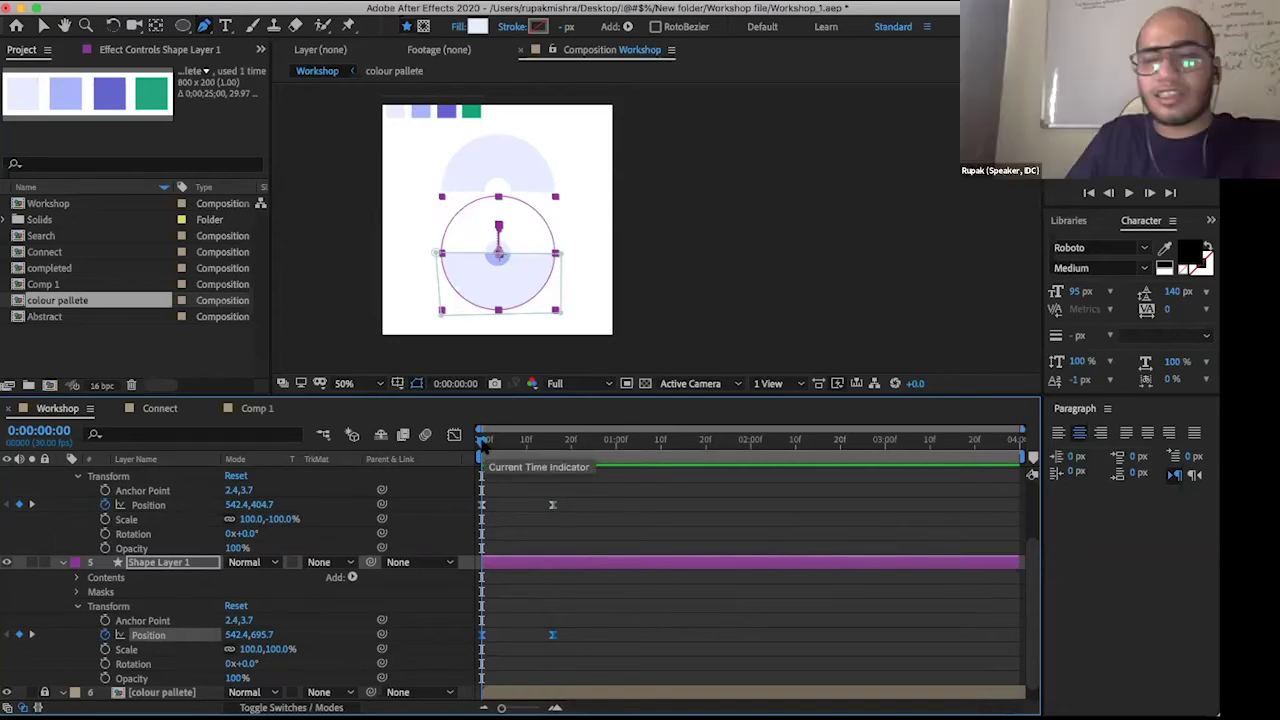
- Preview the composition repeatedly from the start to review the eased motion of both semicircles
{"action": "key", "text": "space"}
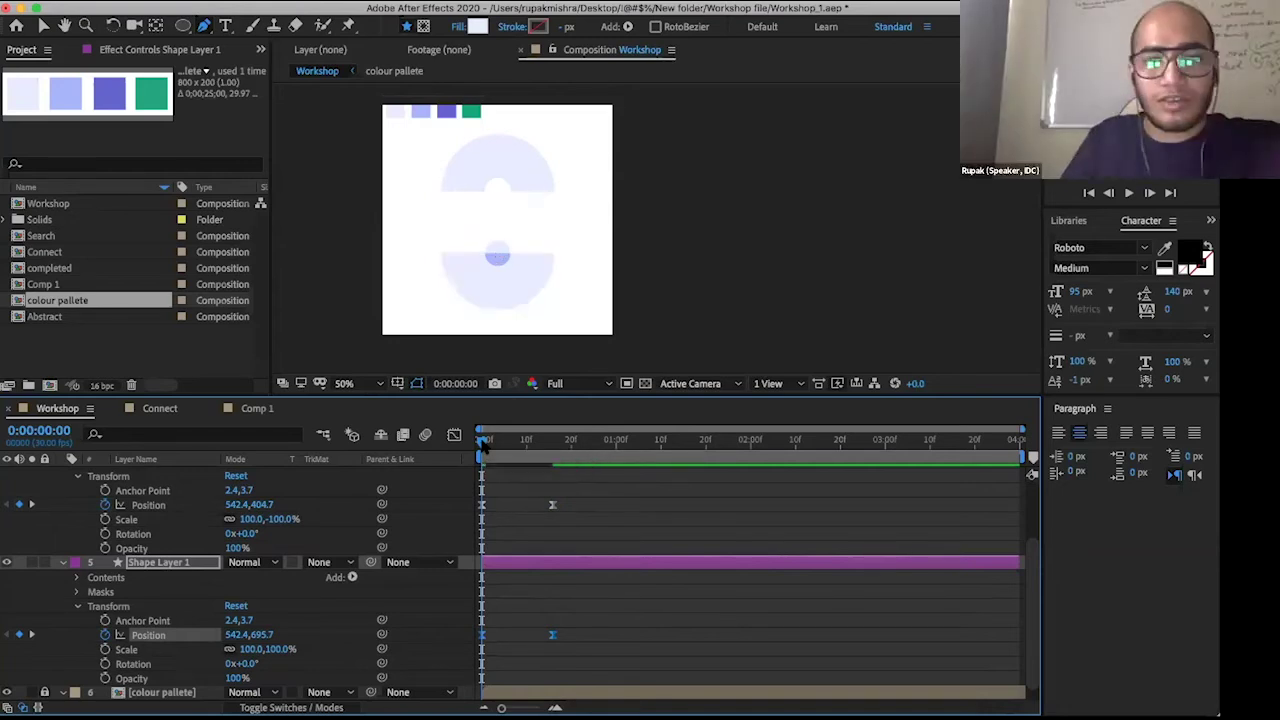
{"action": "key", "text": "space"}
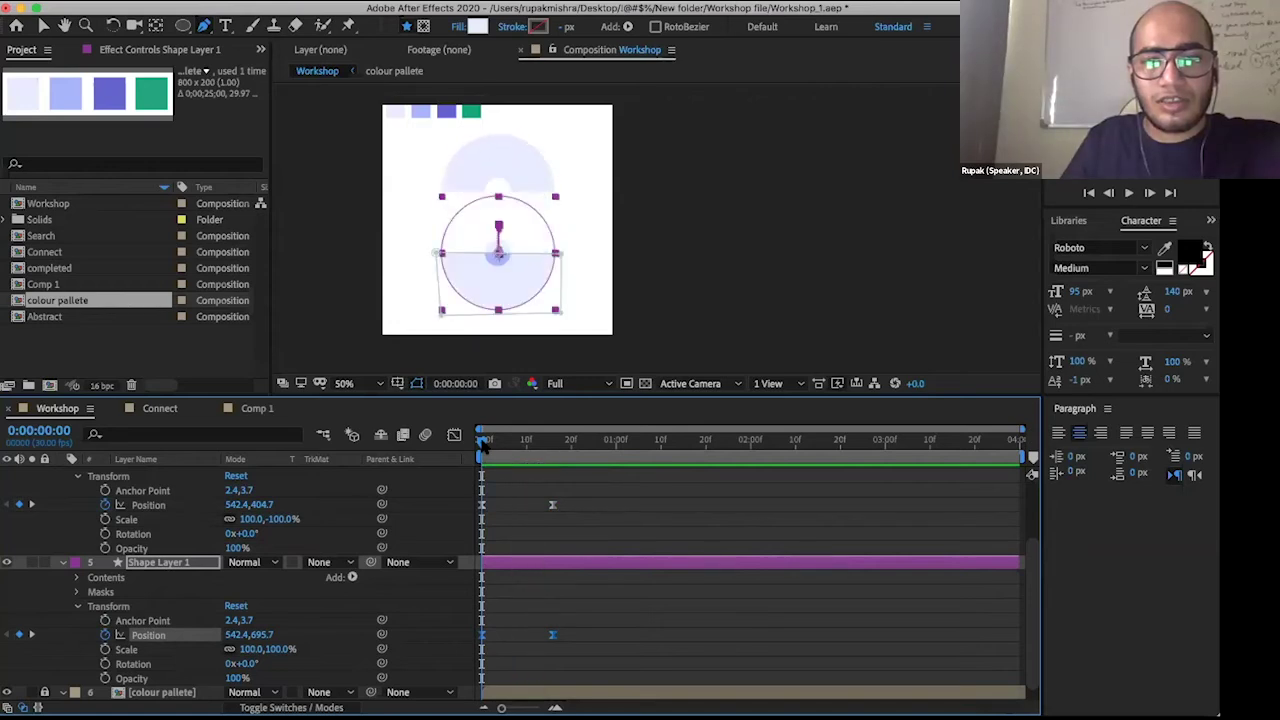
{"action": "key", "text": "space"}
{"action": "key", "text": "space"}
{"action": "key", "text": "space"}
{"action": "key", "text": "space"}
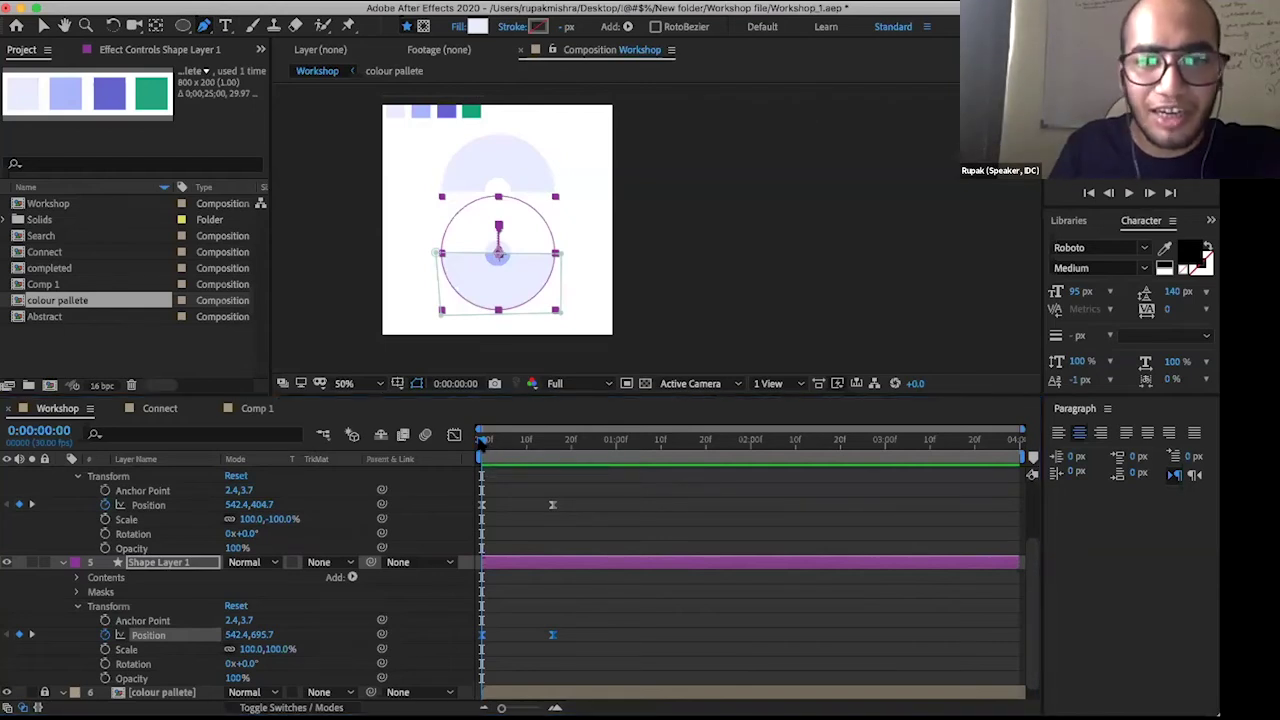
{"action": "left_click", "coordinate": [484, 442]}
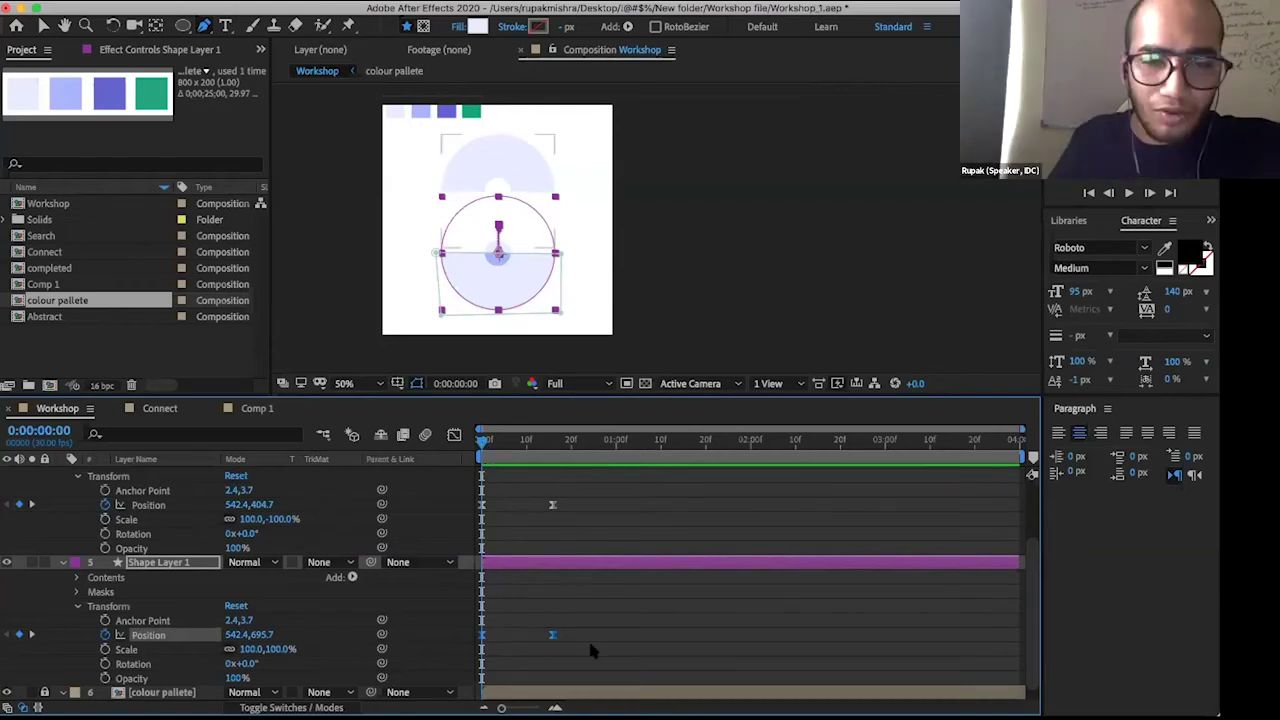
- Display Shape Layer 1's two Position keyframes in the Graph Editor and bring up the graph type options
{"action": "left_click", "coordinate": [491, 644]}
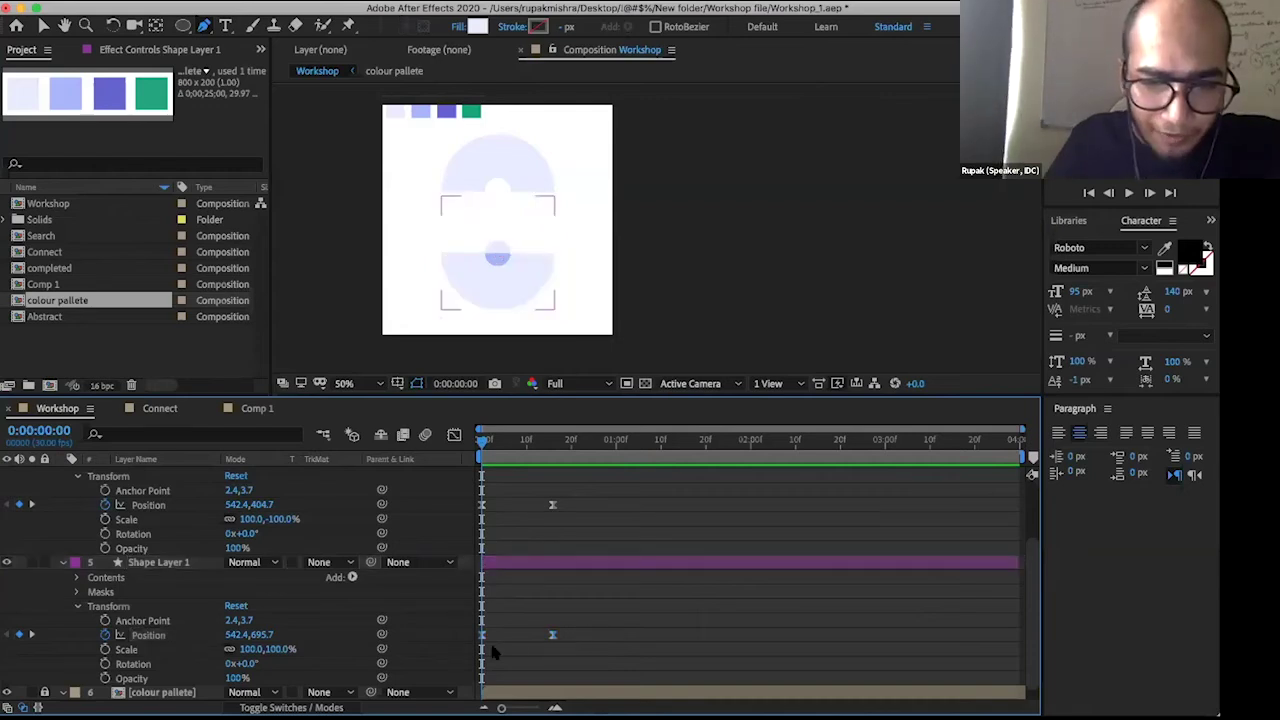
{"action": "left_click_drag", "start_coordinate": [572, 630], "coordinate": [476, 657]}
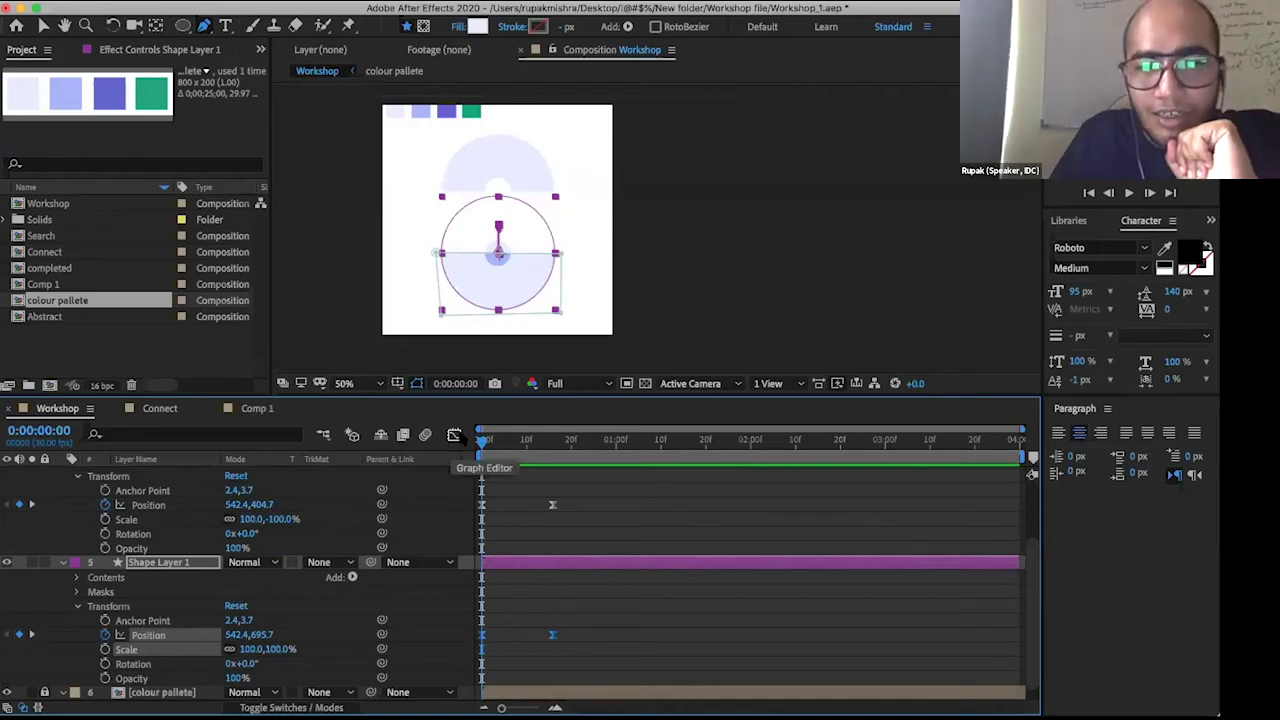
{"action": "left_click", "coordinate": [454, 435]}
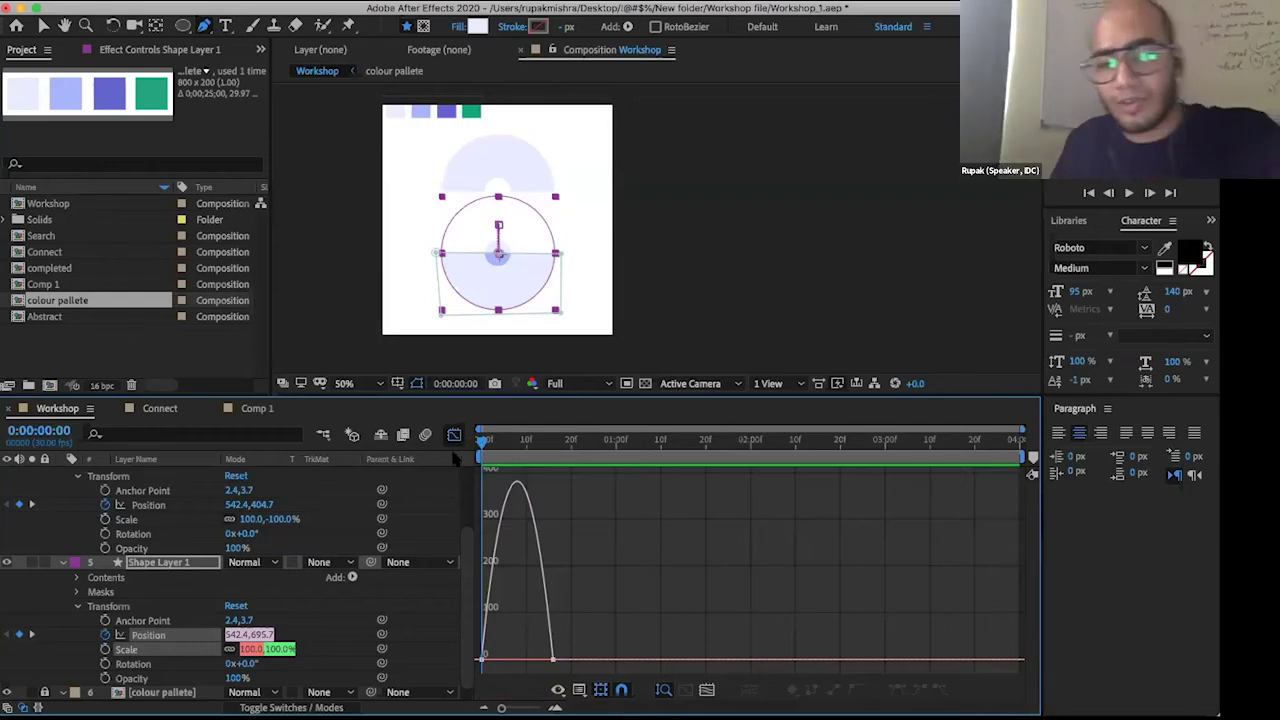
{"action": "left_click", "coordinate": [580, 690]}
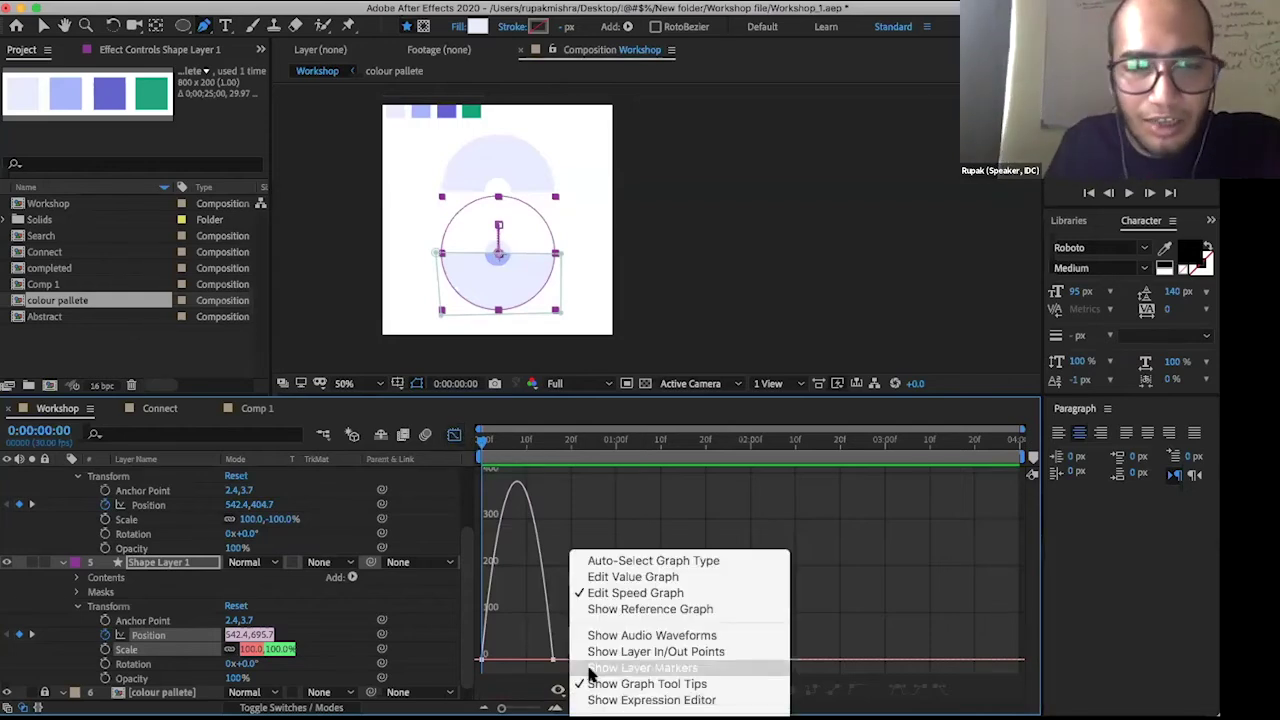
- Display the value graph for Shape Layer 1's Position, and switch back to the speed graph
{"action": "left_click", "coordinate": [596, 575]}
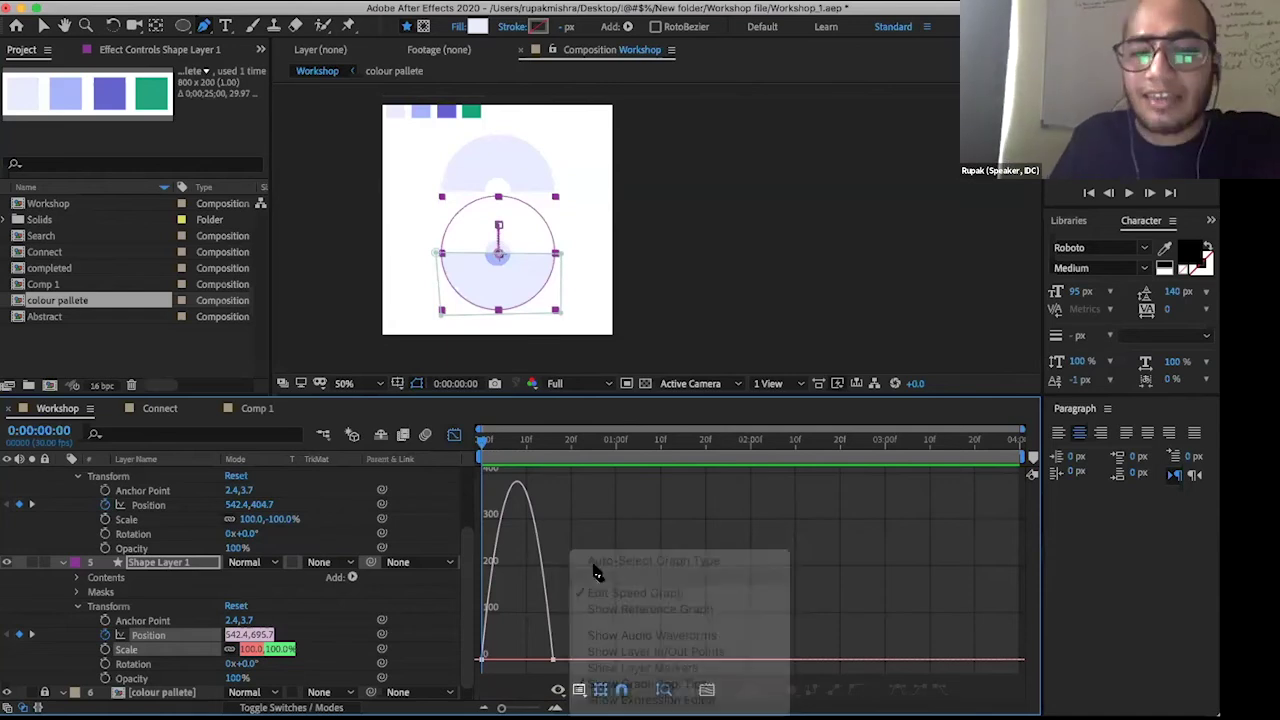
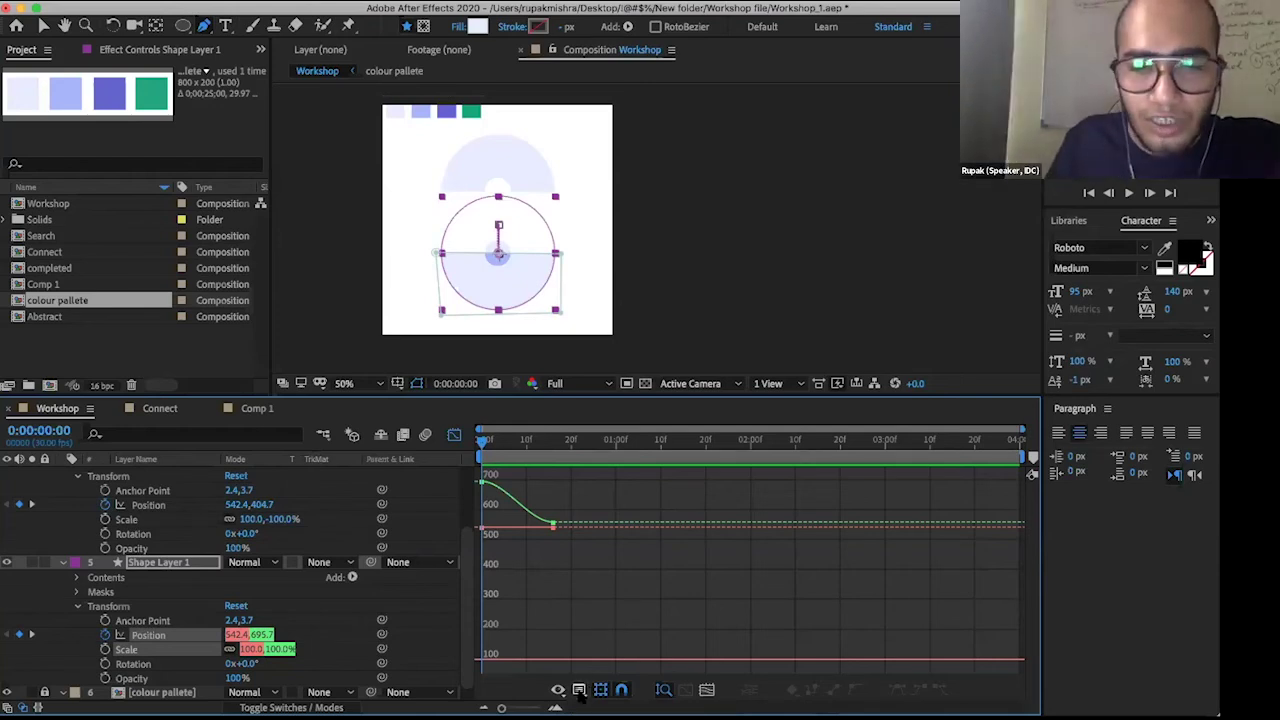
{"action": "left_click", "coordinate": [580, 690]}
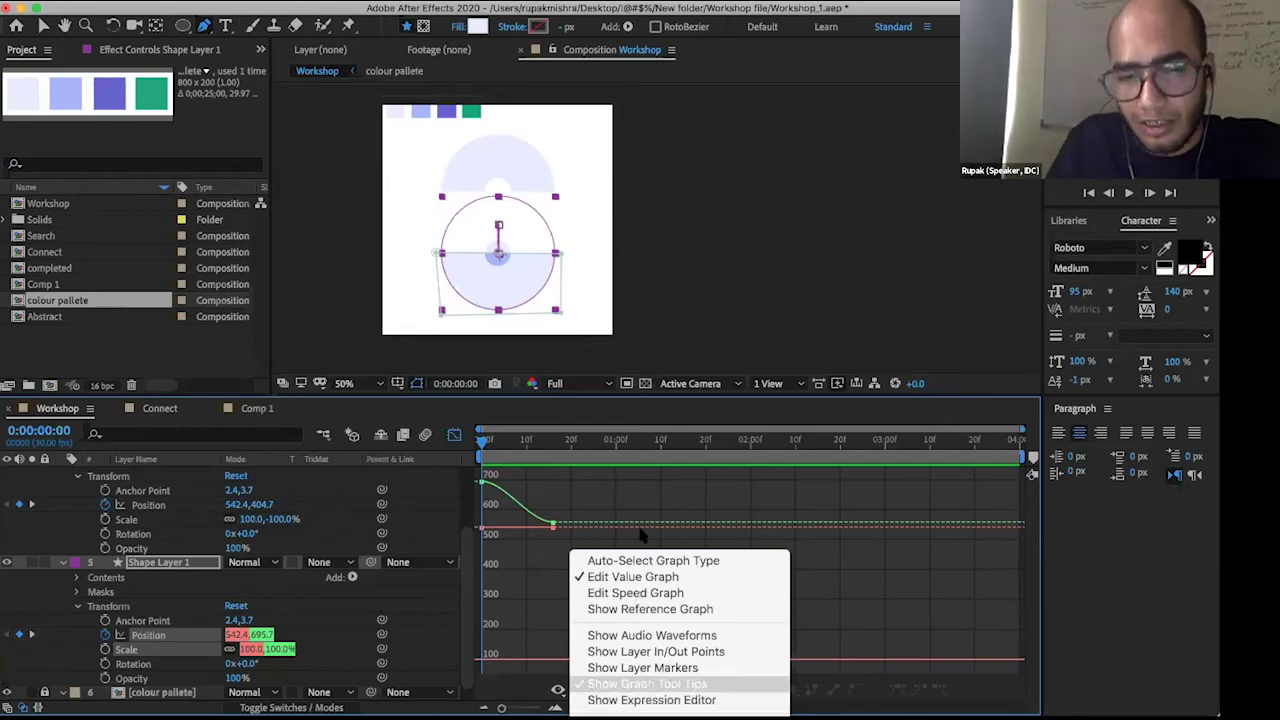
{"action": "left_click", "coordinate": [645, 595]}
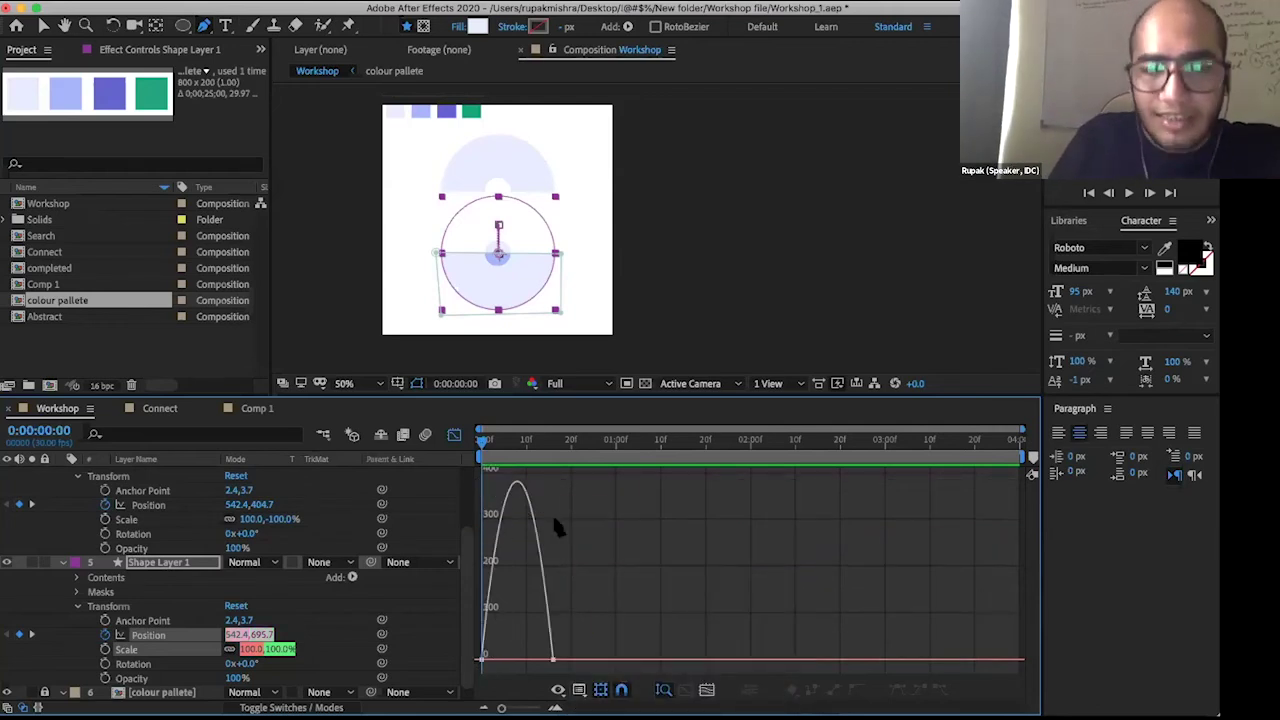
- Extend the outgoing ease handle of Shape Layer 1's first Position keyframe to about frame 7 in the speed graph, and close the Graph Editor
{"action": "mouse_move", "coordinate": [558, 648]}
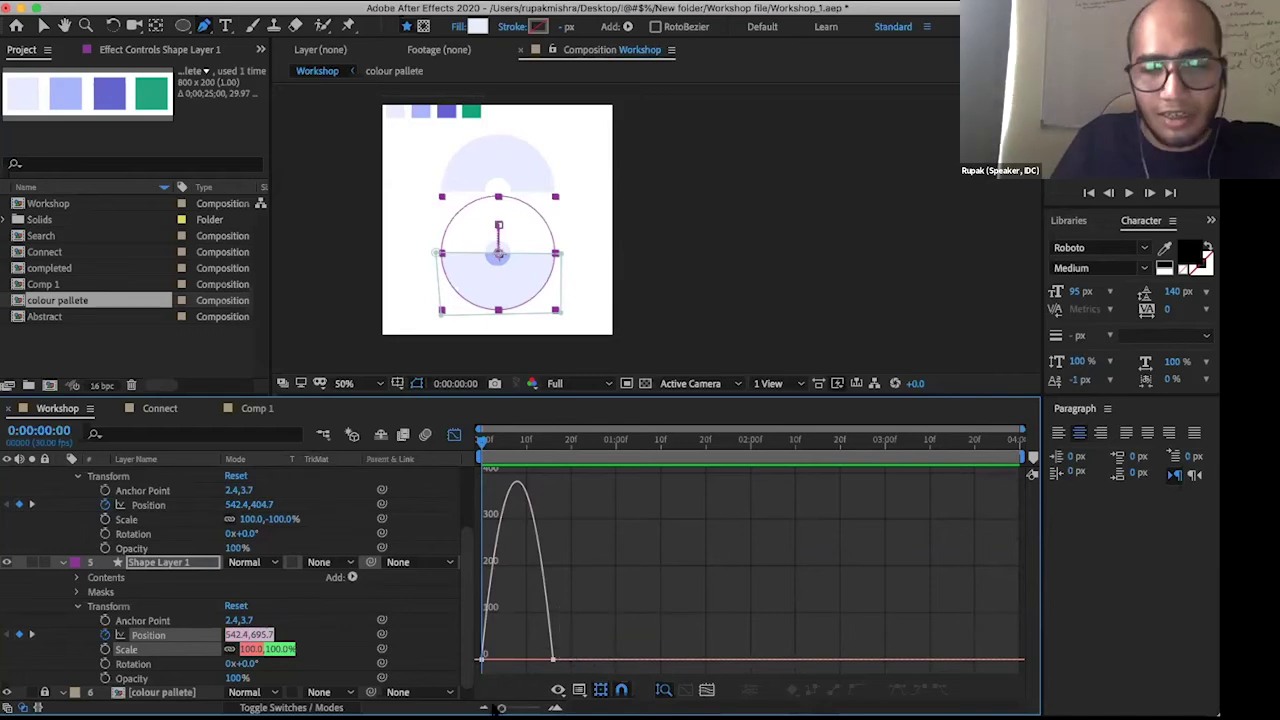
{"action": "left_click_drag", "start_coordinate": [503, 707], "coordinate": [532, 707]}
{"action": "mouse_move", "coordinate": [768, 664]}
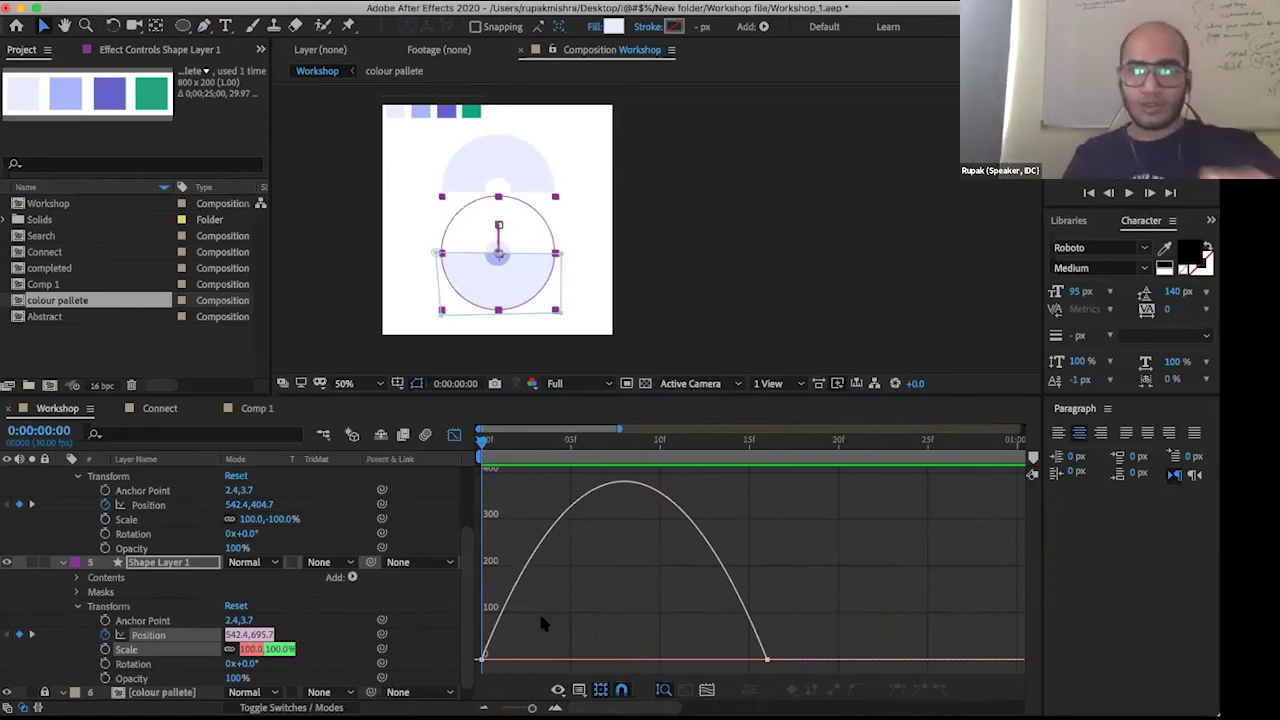
{"action": "left_click", "coordinate": [482, 662]}
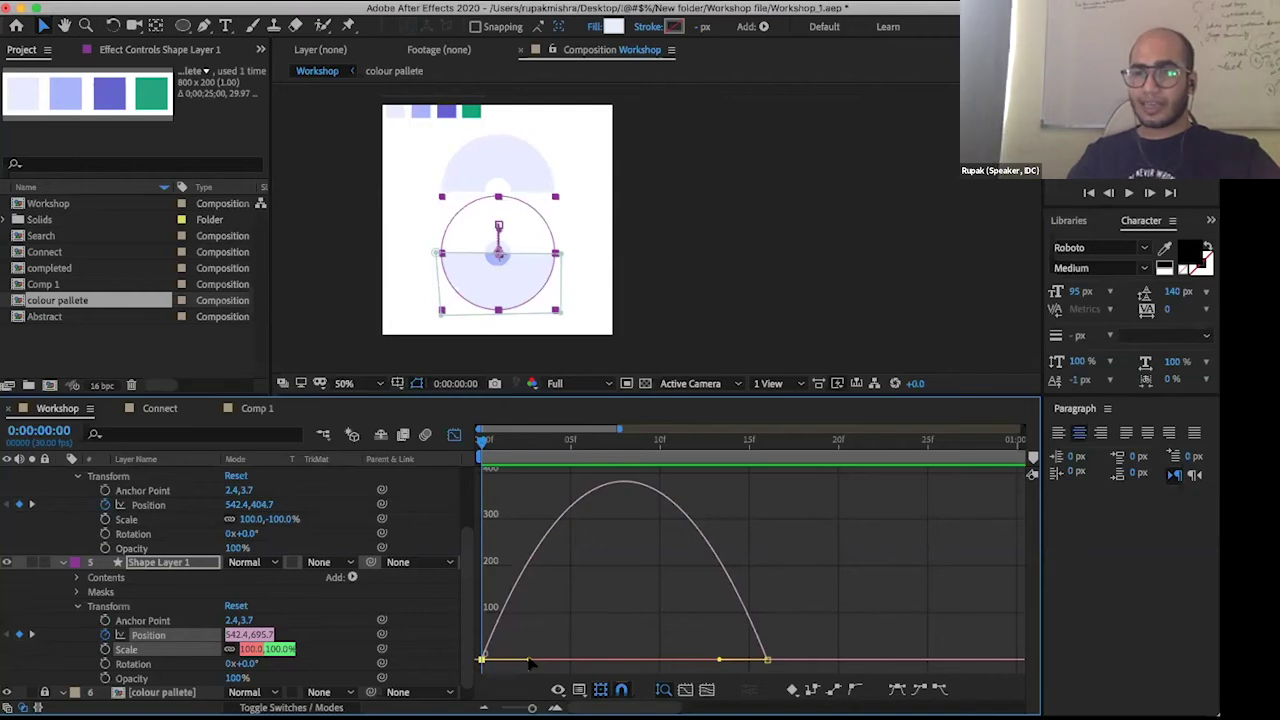
{"action": "left_click_drag", "start_coordinate": [530, 662], "coordinate": [603, 659]}
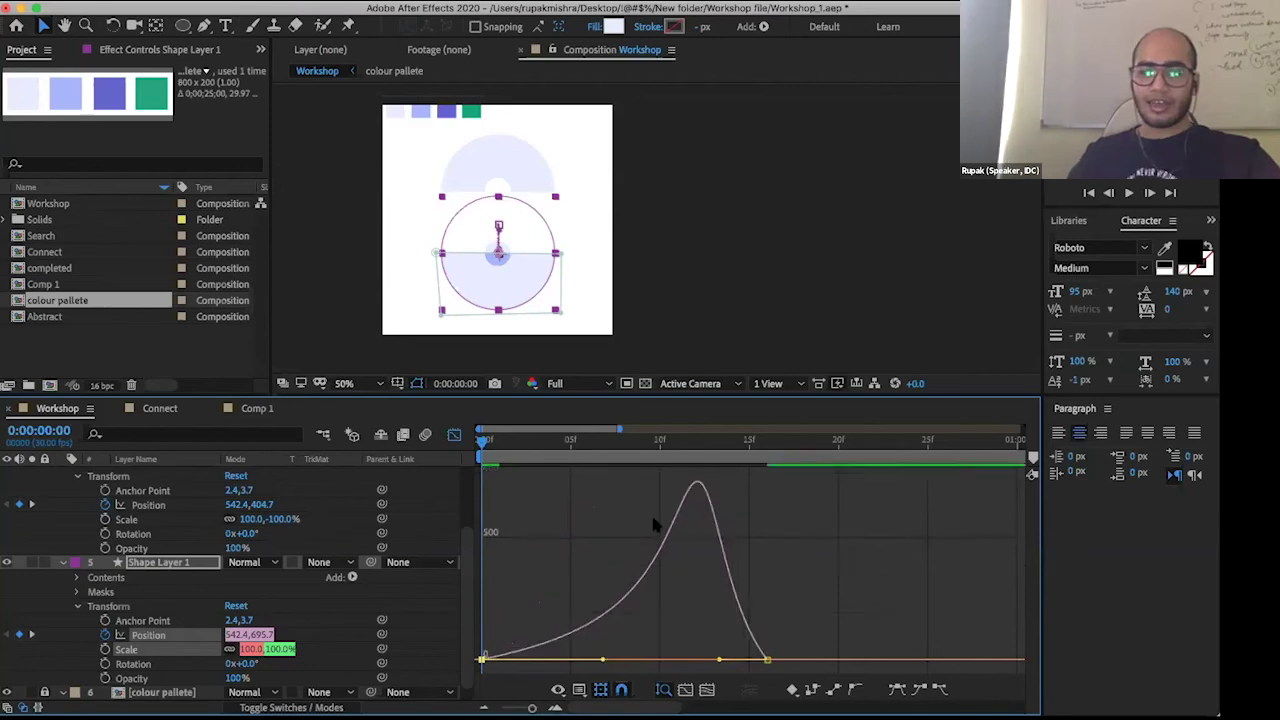
{"action": "mouse_move", "coordinate": [694, 481]}
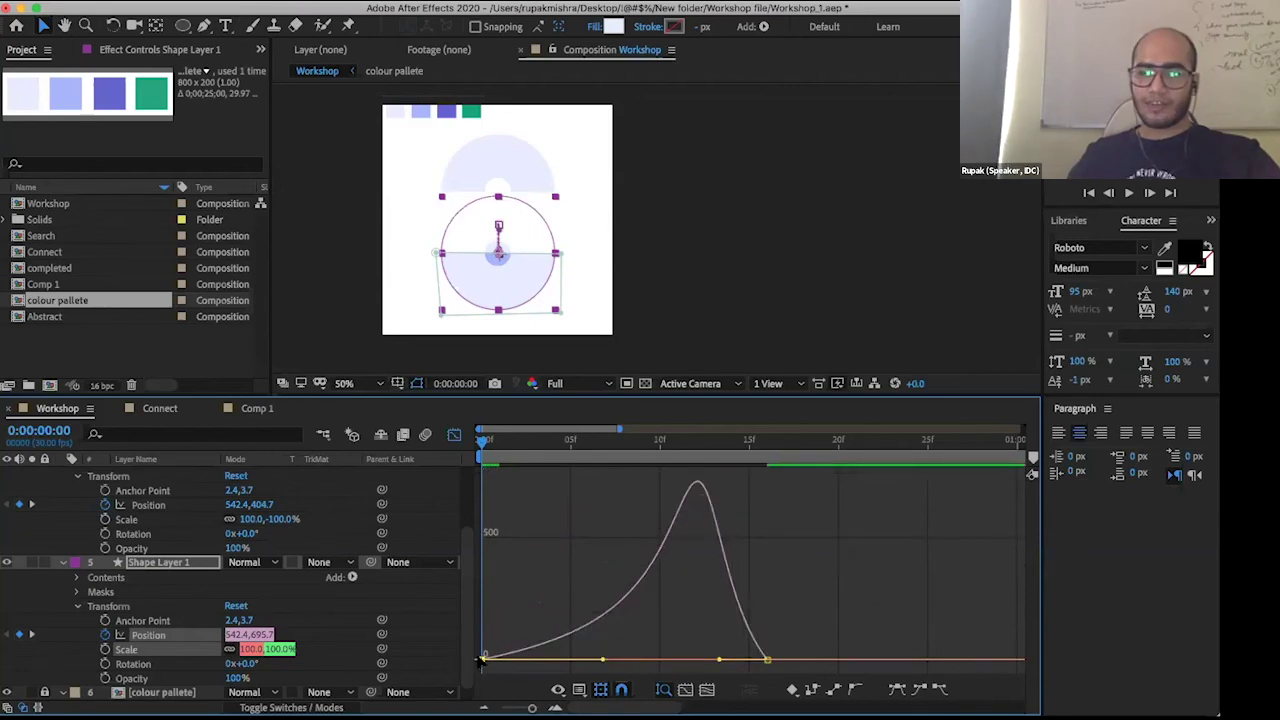
{"action": "mouse_move", "coordinate": [481, 660]}
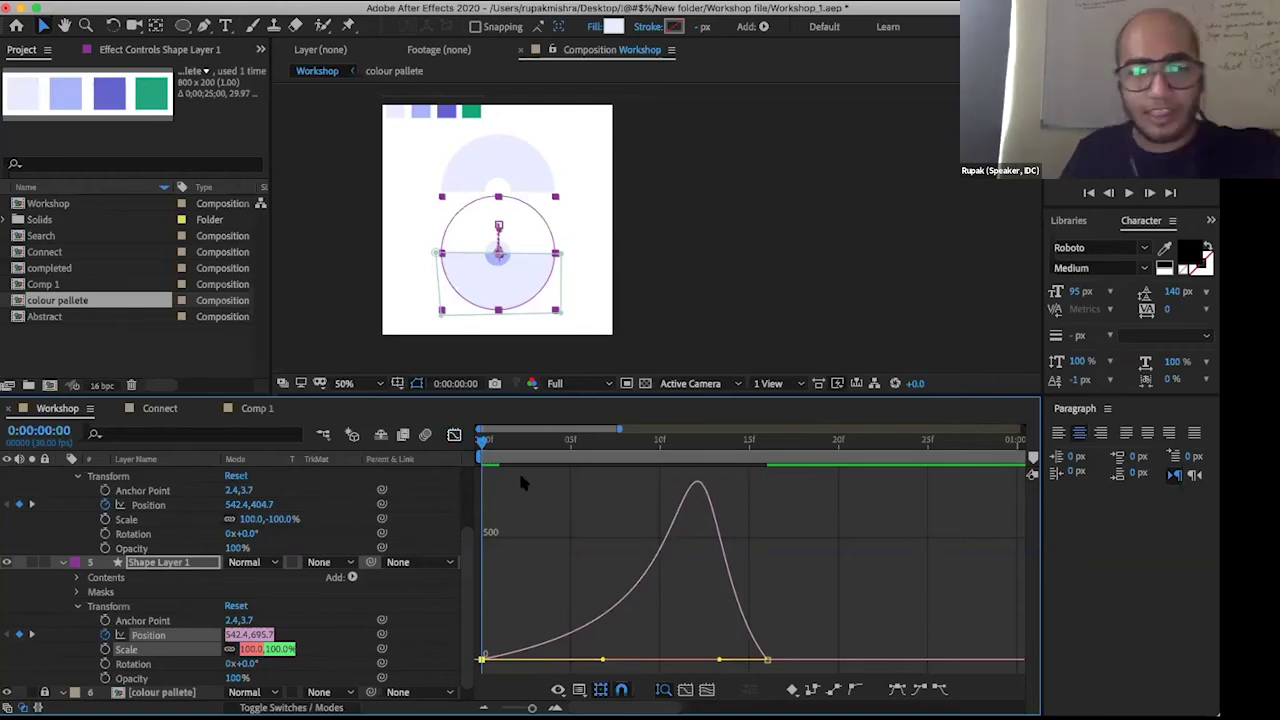
{"action": "key", "text": "shift+F3"}
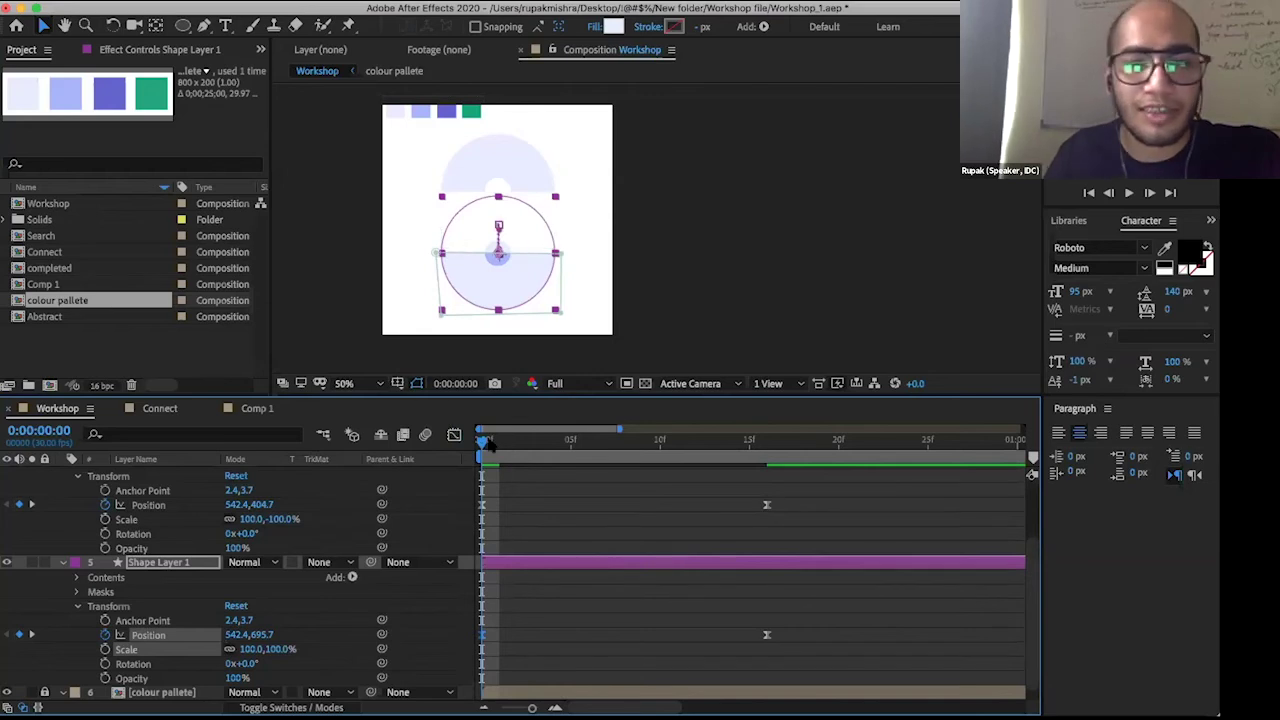
- Preview the animation of the two half circles from frame 0 with the new easing on Shape Layer 1
{"action": "key", "text": "space"}
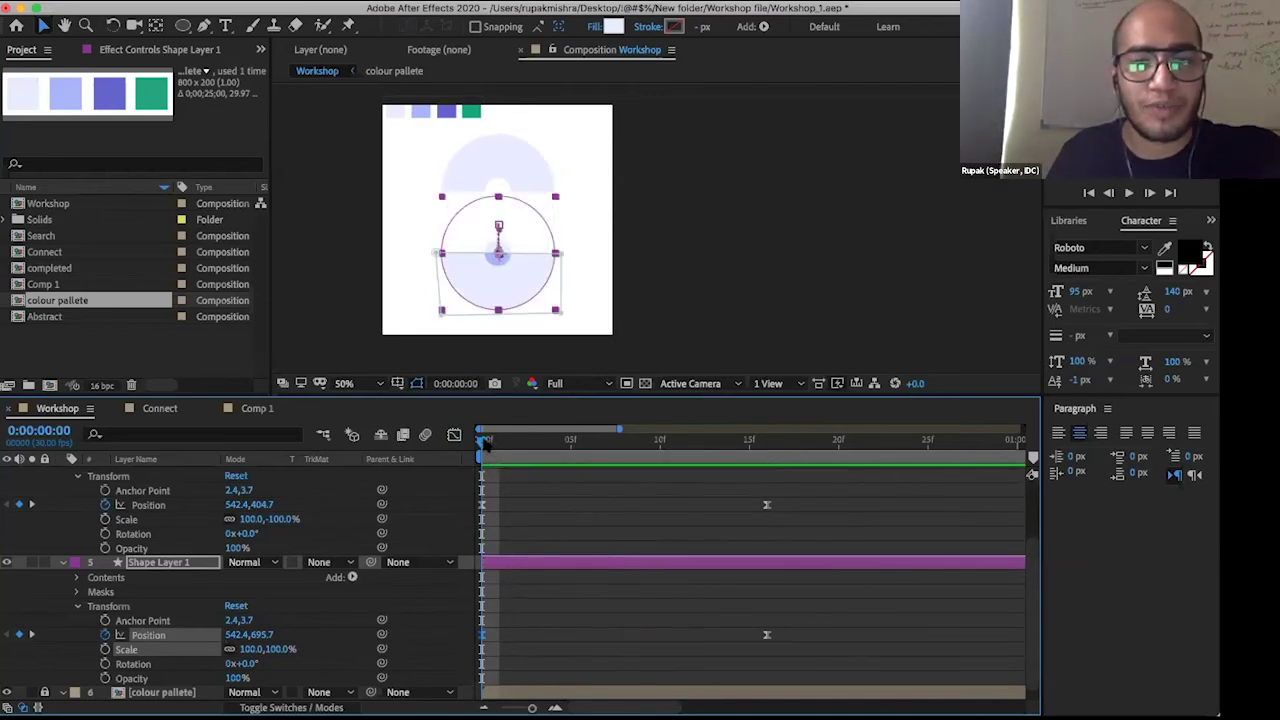
{"action": "left_click", "coordinate": [530, 562]}
{"action": "key", "text": "space"}
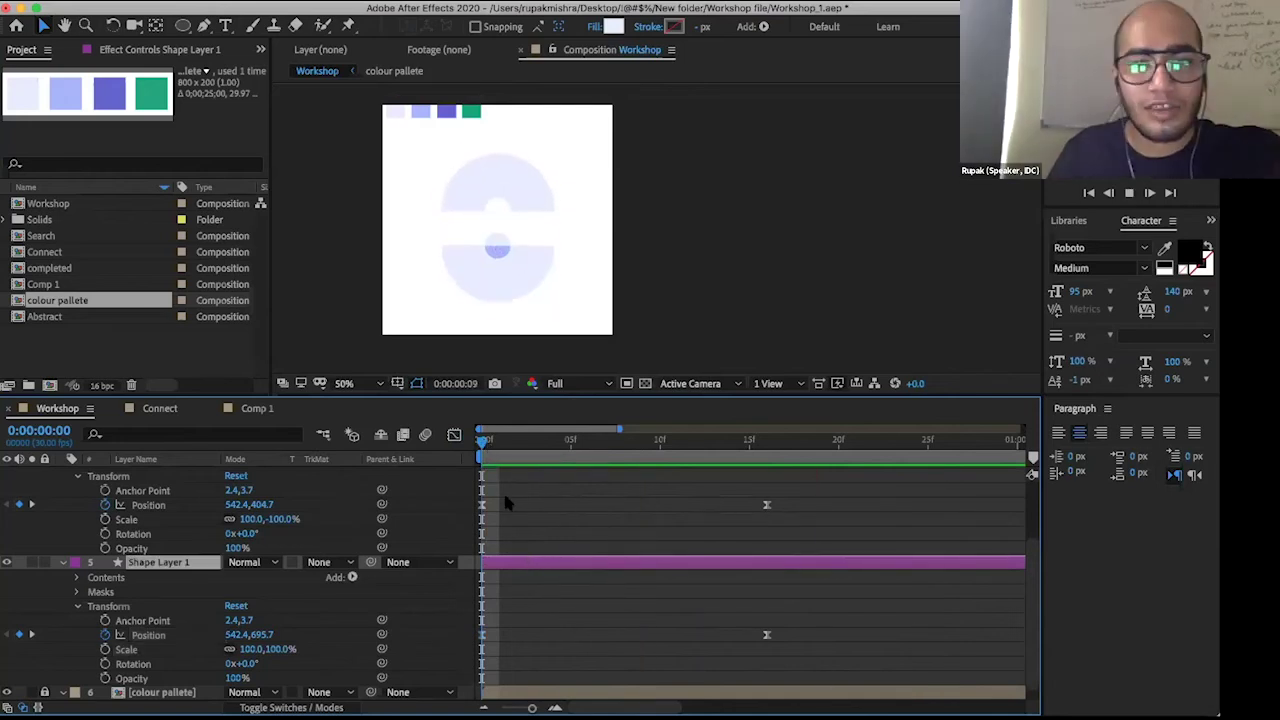
{"action": "left_click", "coordinate": [484, 443]}
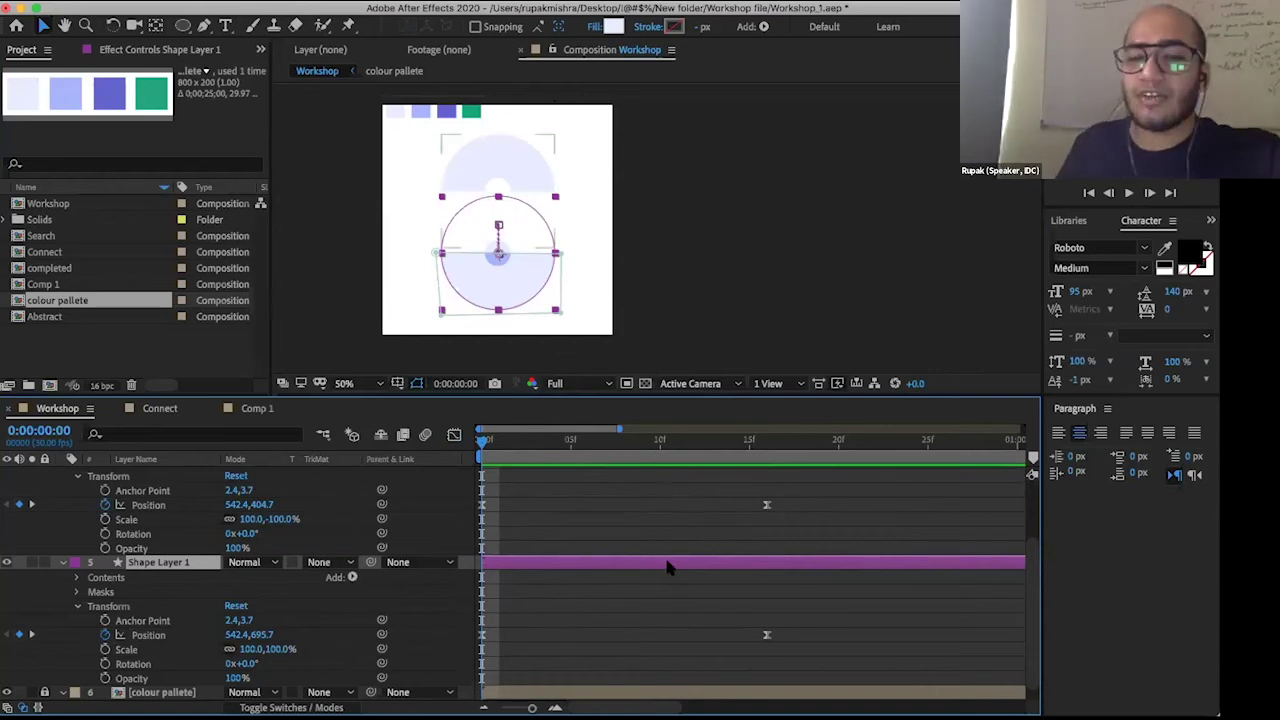
- Extend the outgoing ease handle of Shape Layer 2's first Position keyframe to about frame 6 in the speed graph, and close the Graph Editor
{"action": "scroll", "coordinate": [661, 498], "scroll_direction": "up", "scroll_amount": 3}
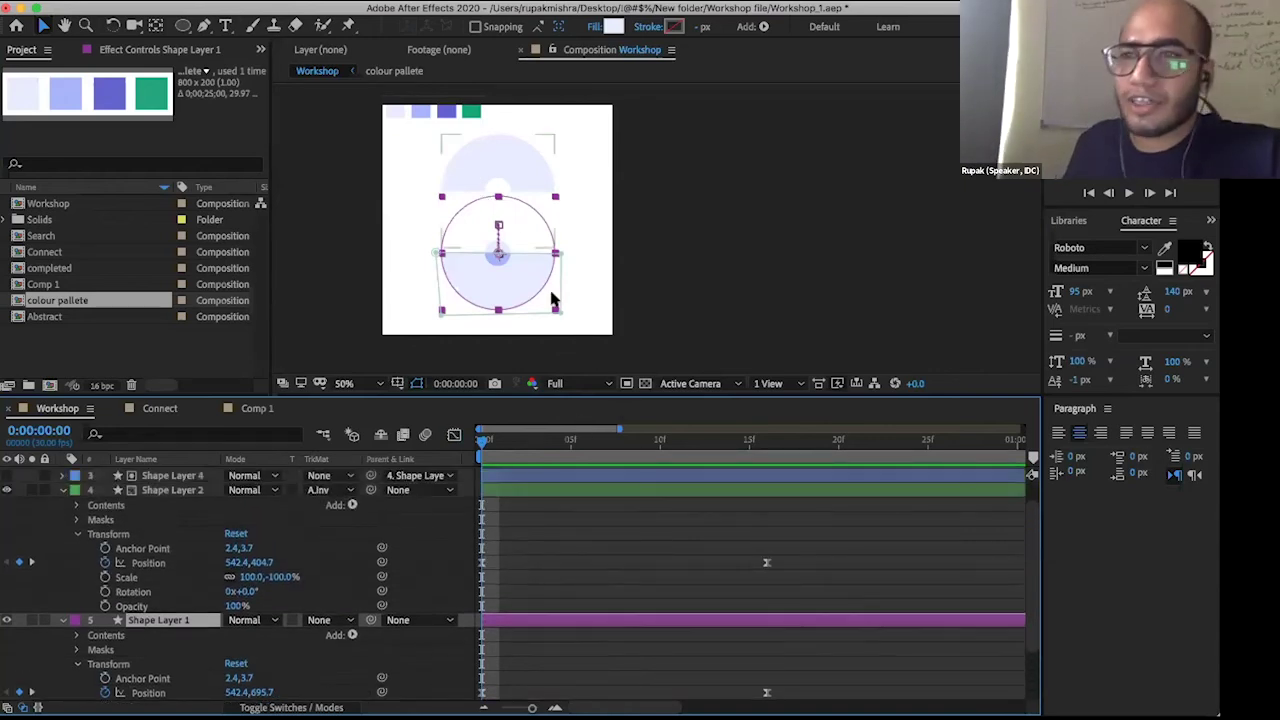
{"action": "left_click", "coordinate": [522, 240]}
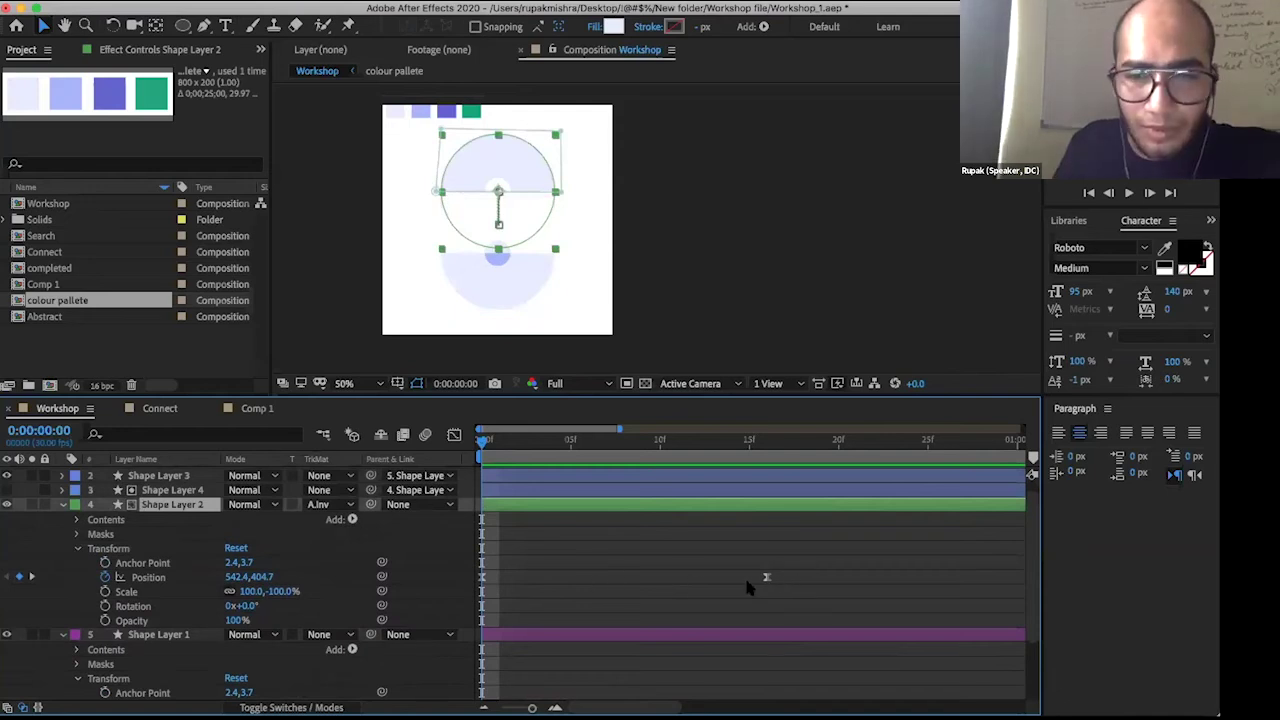
{"action": "left_click", "coordinate": [744, 575]}
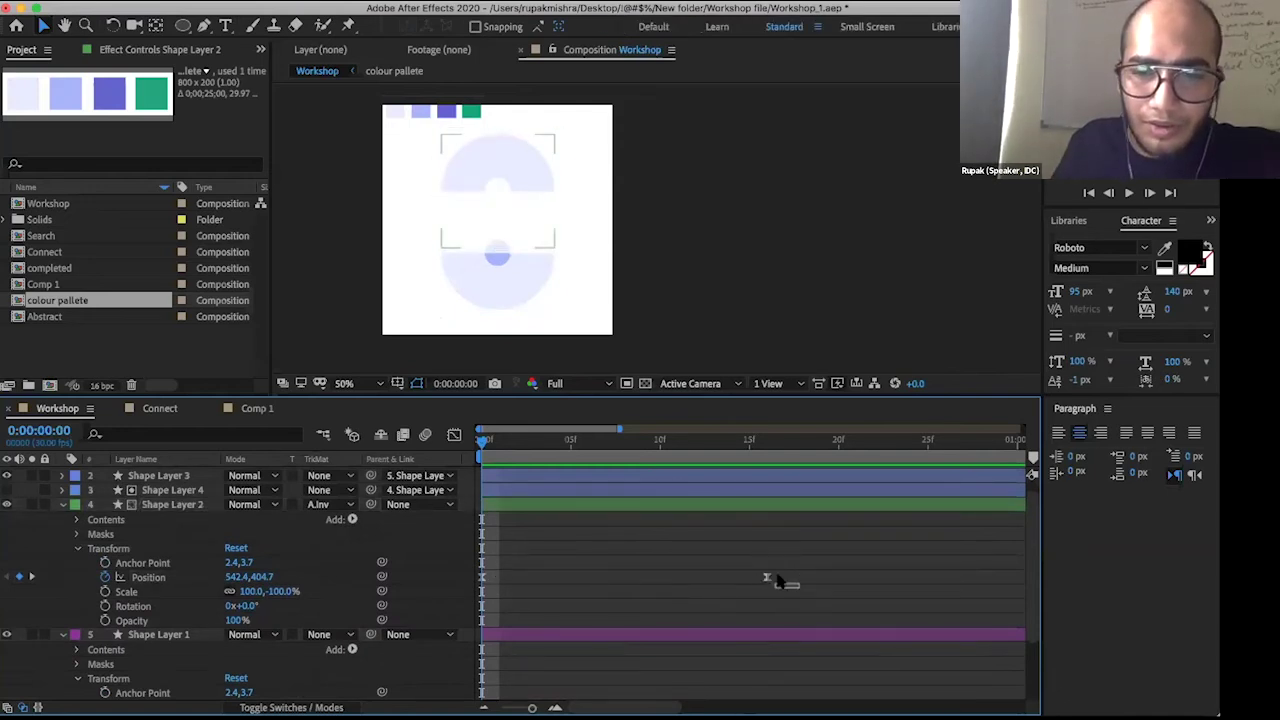
{"action": "left_click_drag", "start_coordinate": [782, 574], "coordinate": [466, 598]}
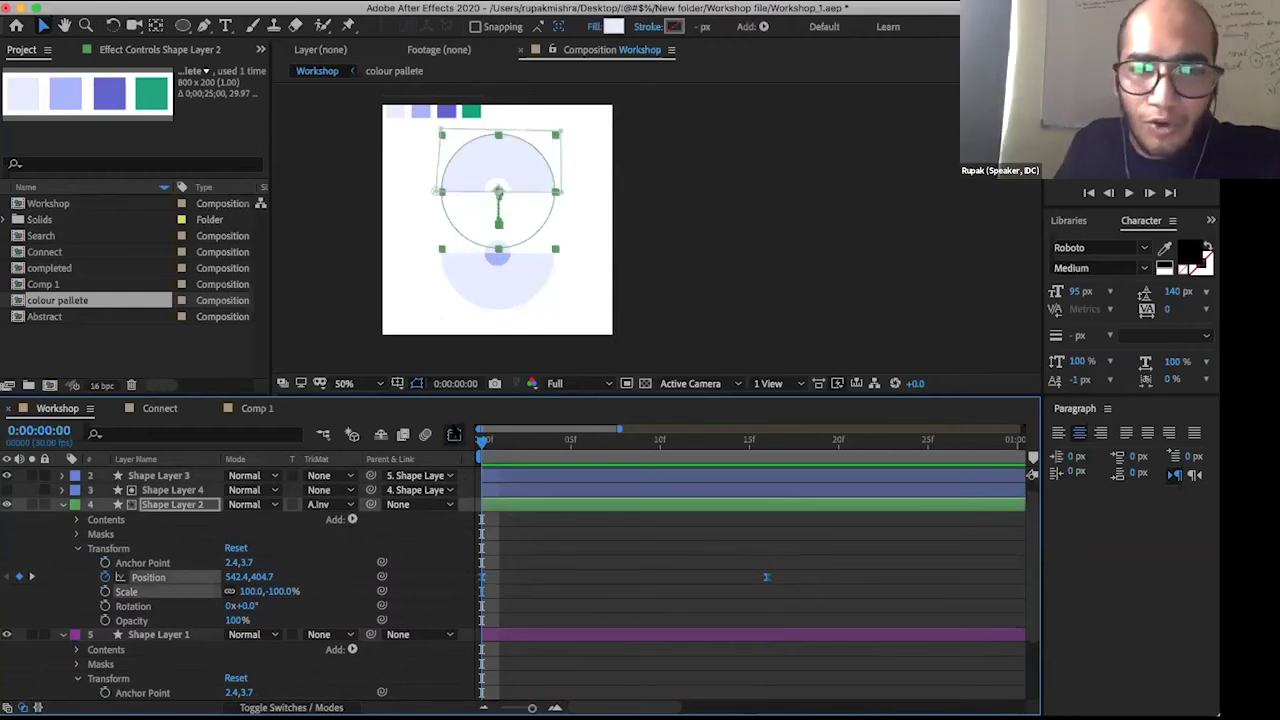
{"action": "left_click", "coordinate": [454, 434]}
{"action": "left_click", "coordinate": [454, 434]}
{"action": "left_click", "coordinate": [454, 434]}
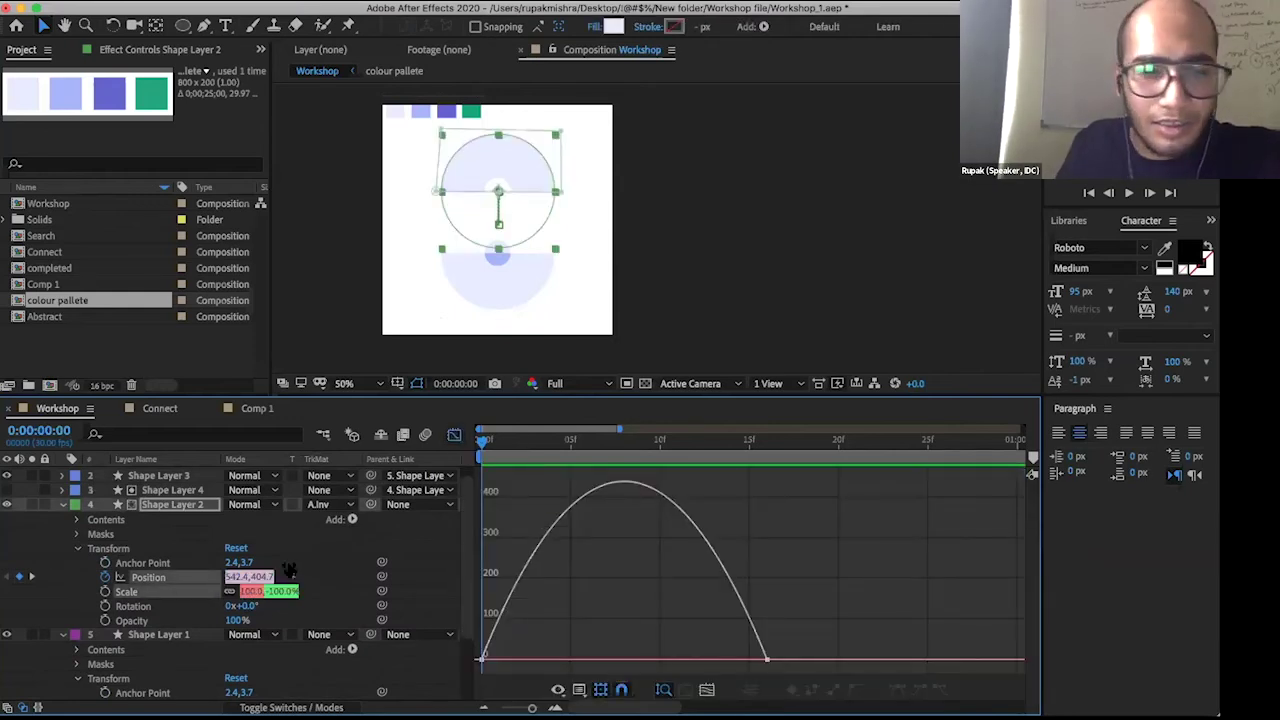
{"action": "left_click", "coordinate": [500, 655]}
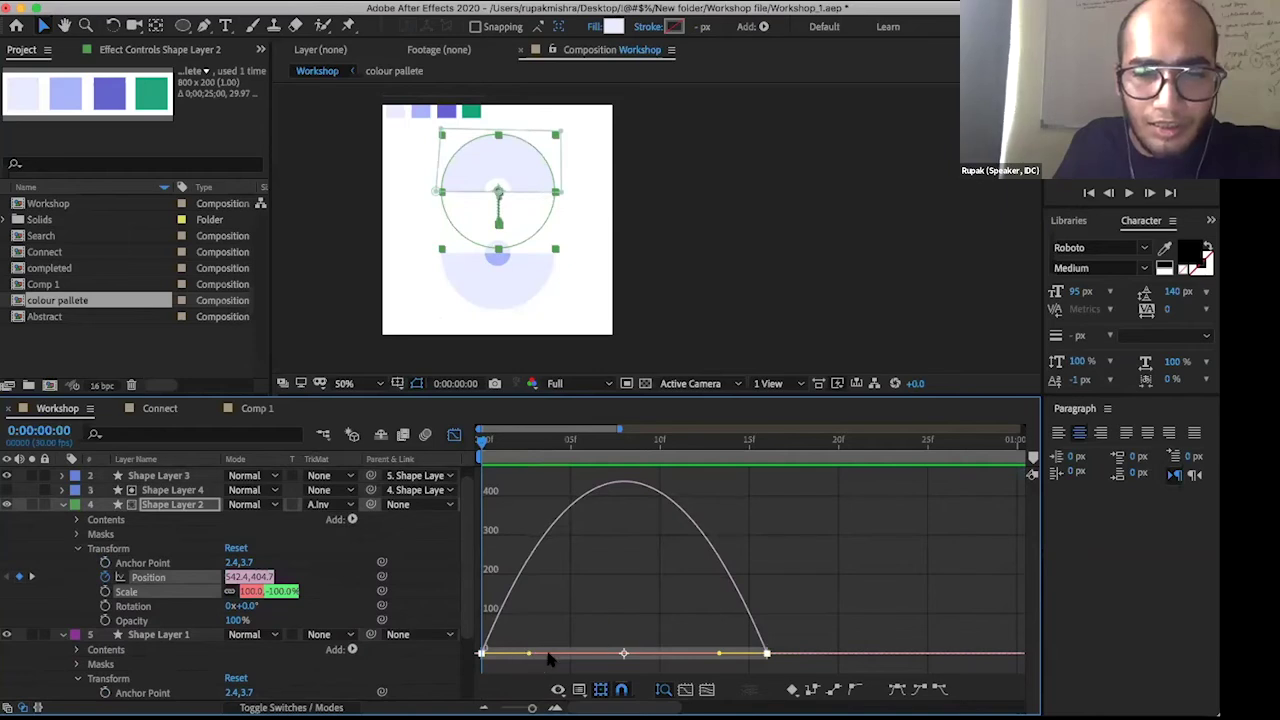
{"action": "left_click_drag", "start_coordinate": [528, 653], "coordinate": [591, 655]}
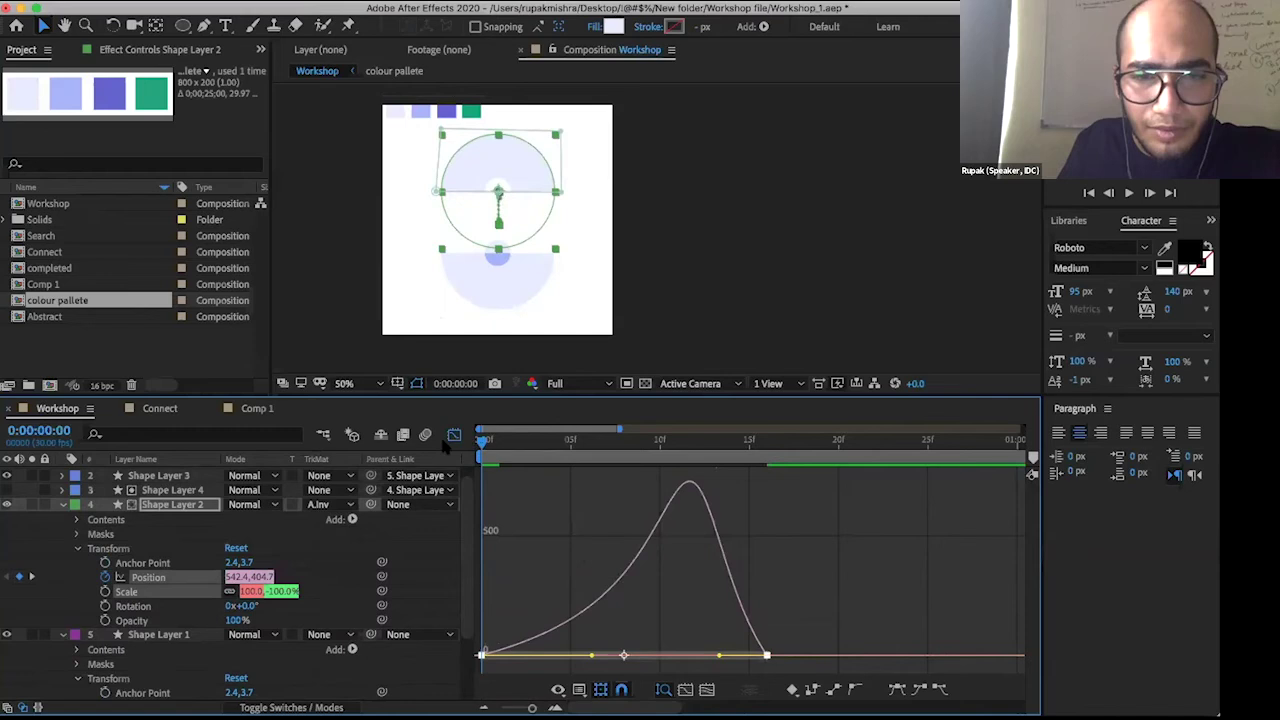
{"action": "left_click", "coordinate": [454, 435]}
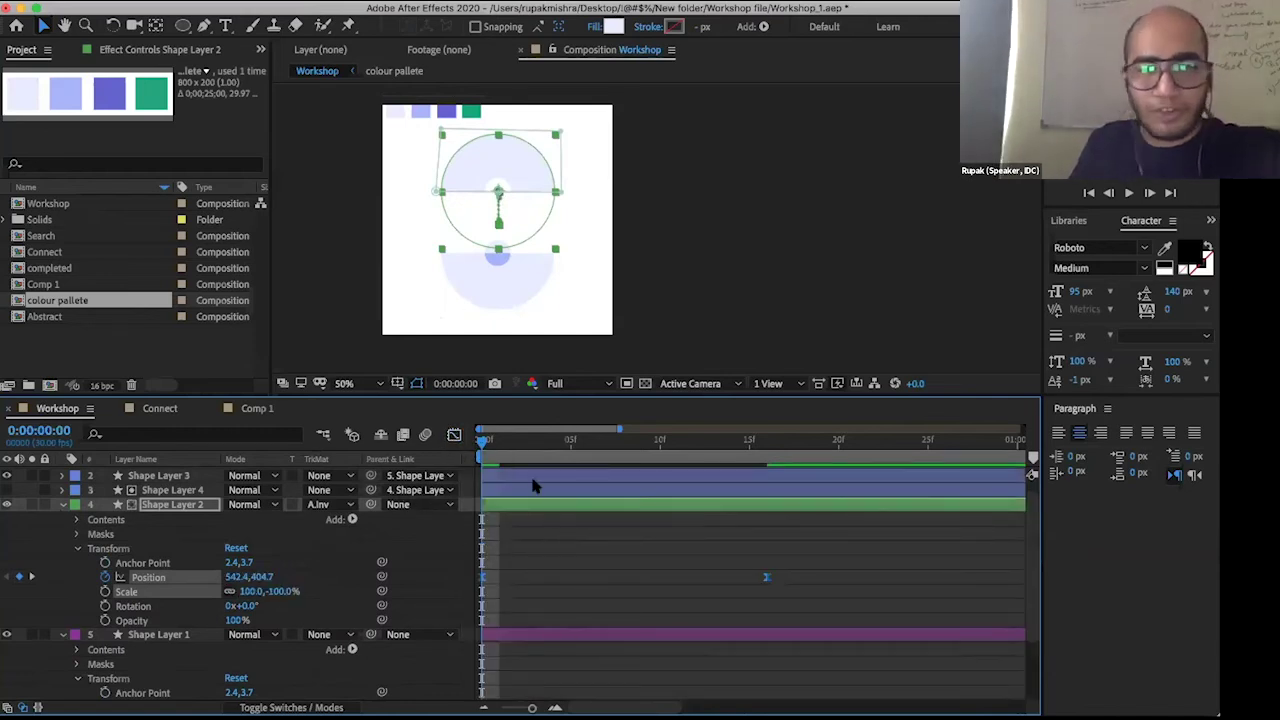
- Play back the closing animation from frame 0 with easing on both half circles
{"action": "key", "text": "space"}
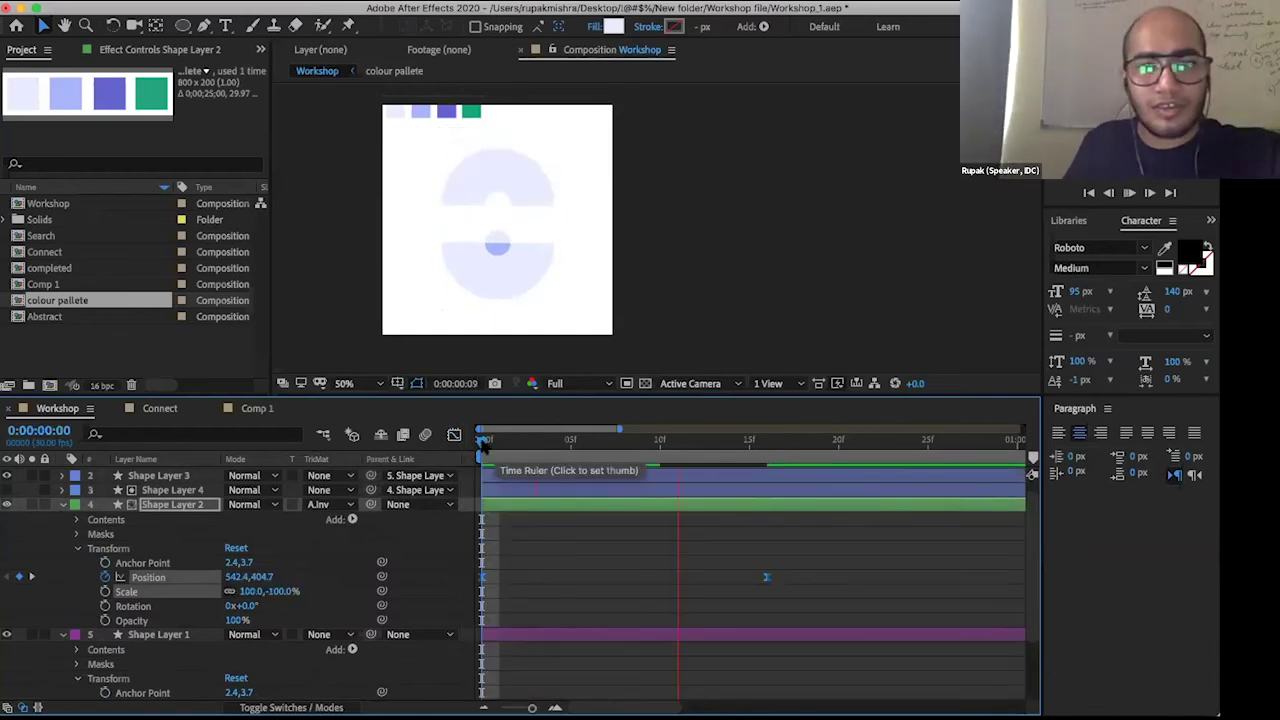
{"action": "key", "text": "space"}
{"action": "key", "text": "space"}
{"action": "key", "text": "space"}
{"action": "key", "text": "space"}
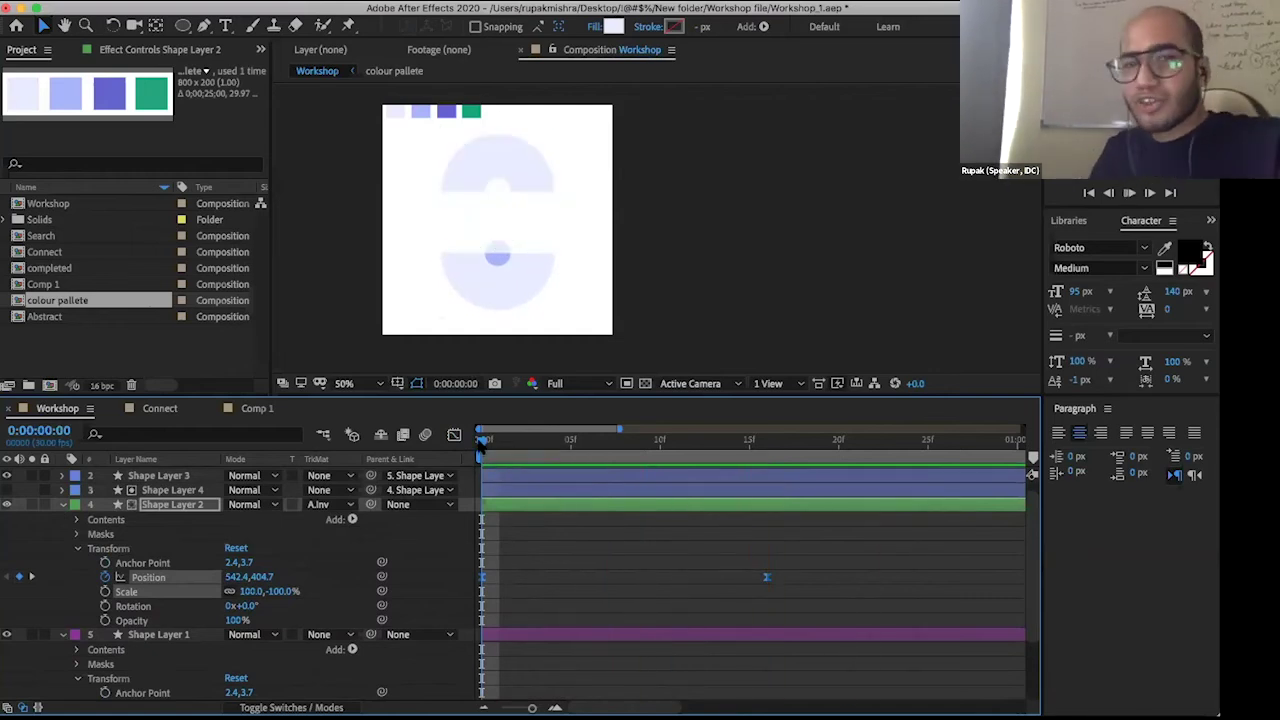
{"action": "key", "text": "space"}
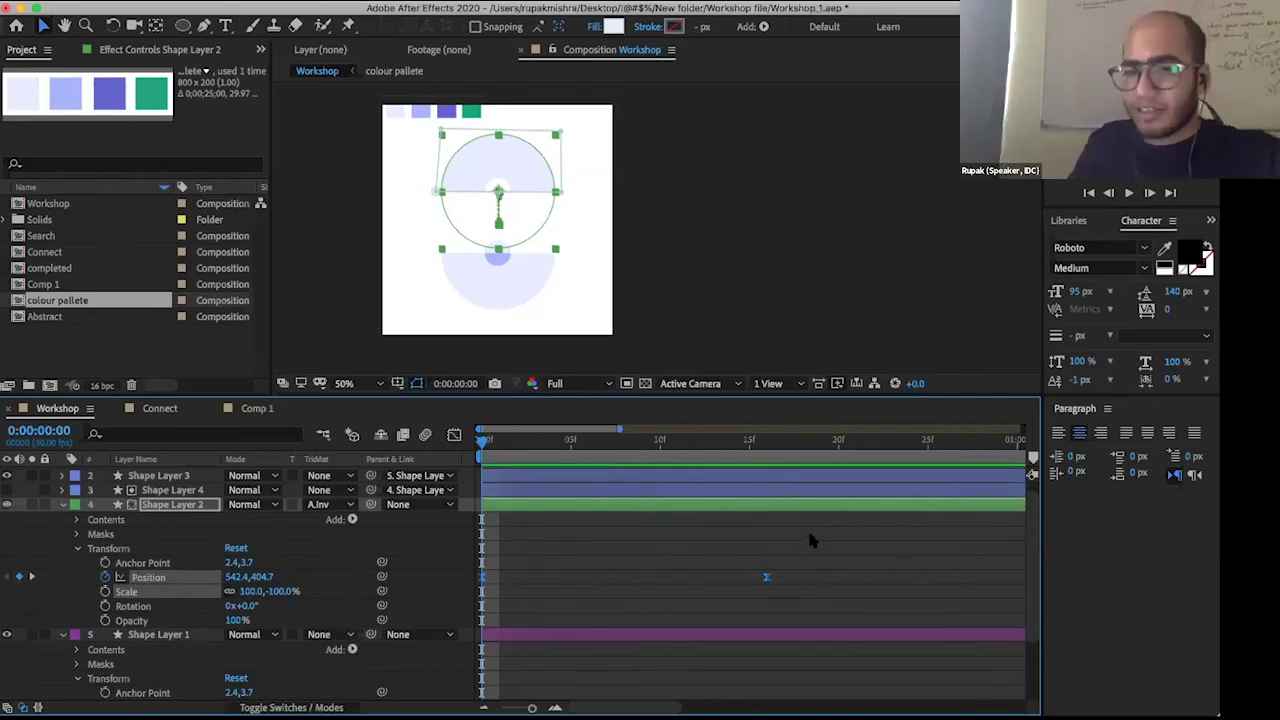
- Move the ending Position keyframes of Shape Layer 1 and Shape Layer 2 together to frame 8
{"action": "scroll", "coordinate": [797, 555], "scroll_direction": "down", "scroll_amount": 2}
{"action": "left_click", "coordinate": [794, 571]}
{"action": "mouse_move", "coordinate": [811, 536]}
{"action": "left_mouse_down"}
{"action": "mouse_move", "coordinate": [757, 663]}
{"action": "mouse_move", "coordinate": [816, 530]}
{"action": "left_mouse_up"}
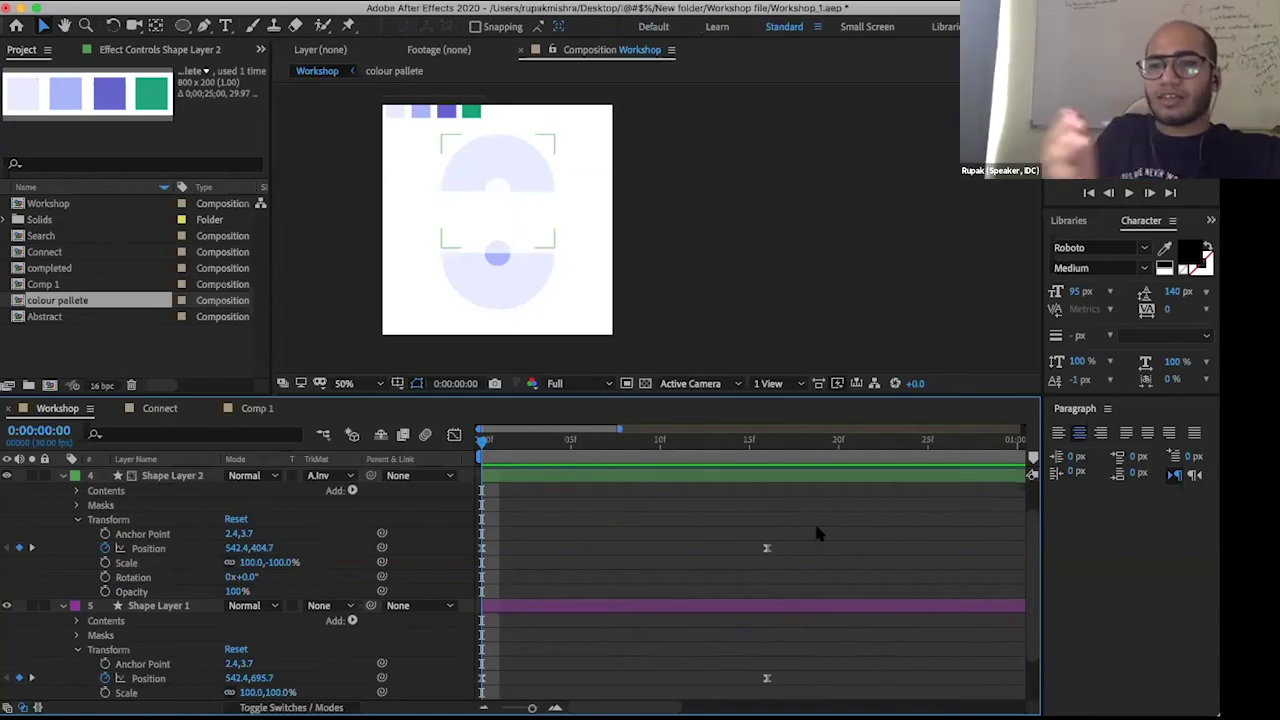
{"action": "left_click_drag", "start_coordinate": [816, 533], "coordinate": [786, 615]}
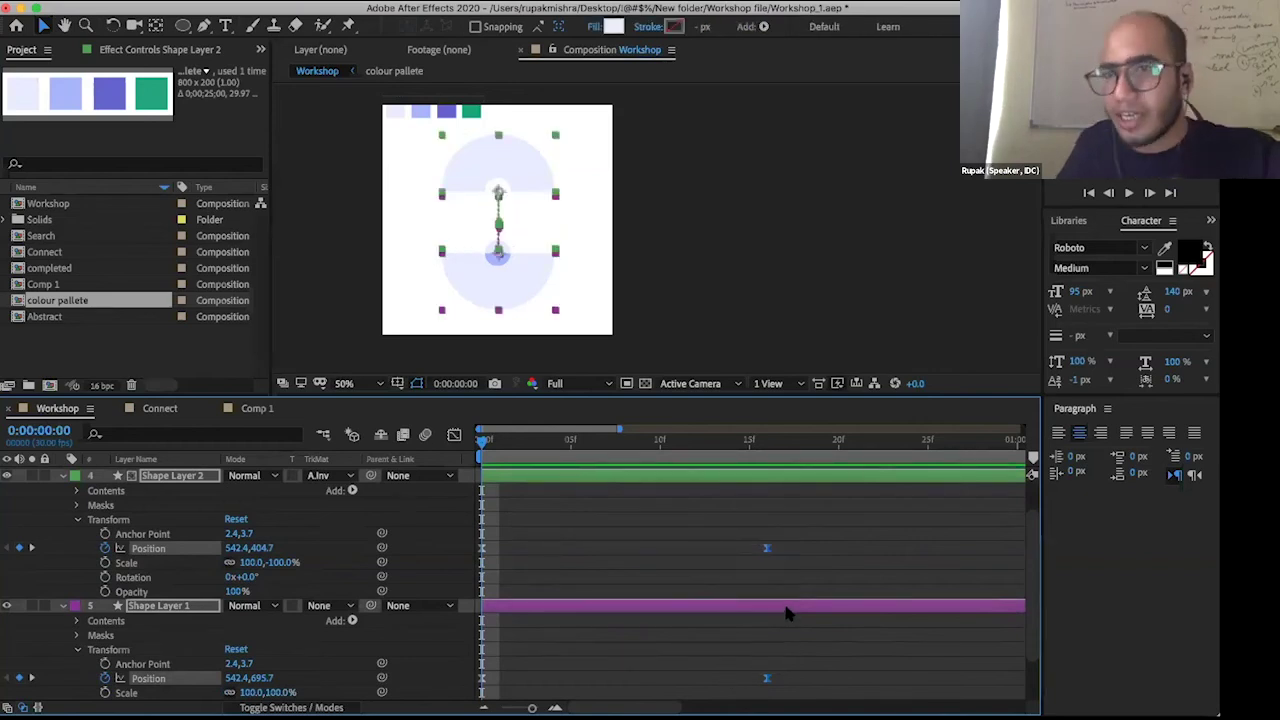
{"action": "left_click_drag", "start_coordinate": [769, 550], "coordinate": [648, 562]}
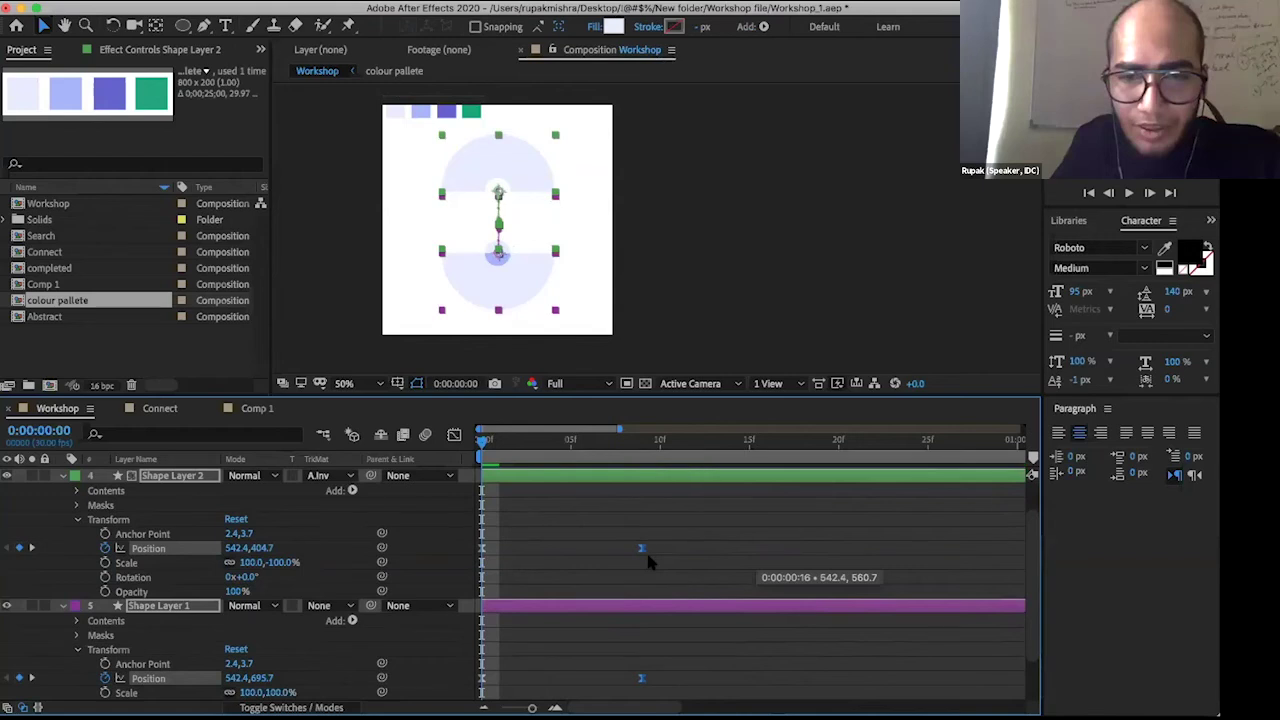
{"action": "left_click_drag", "start_coordinate": [615, 568], "coordinate": [614, 566]}
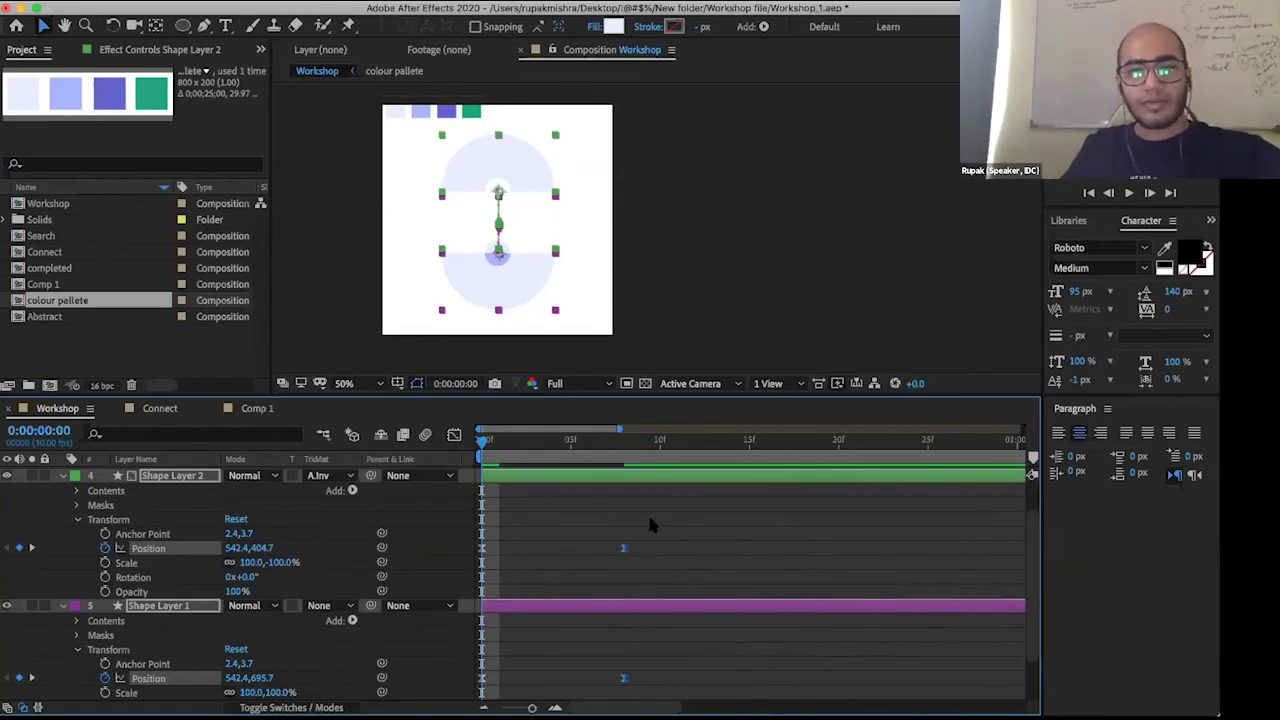
- Preview the shortened closing animation from frame 0
{"action": "key", "text": "space"}
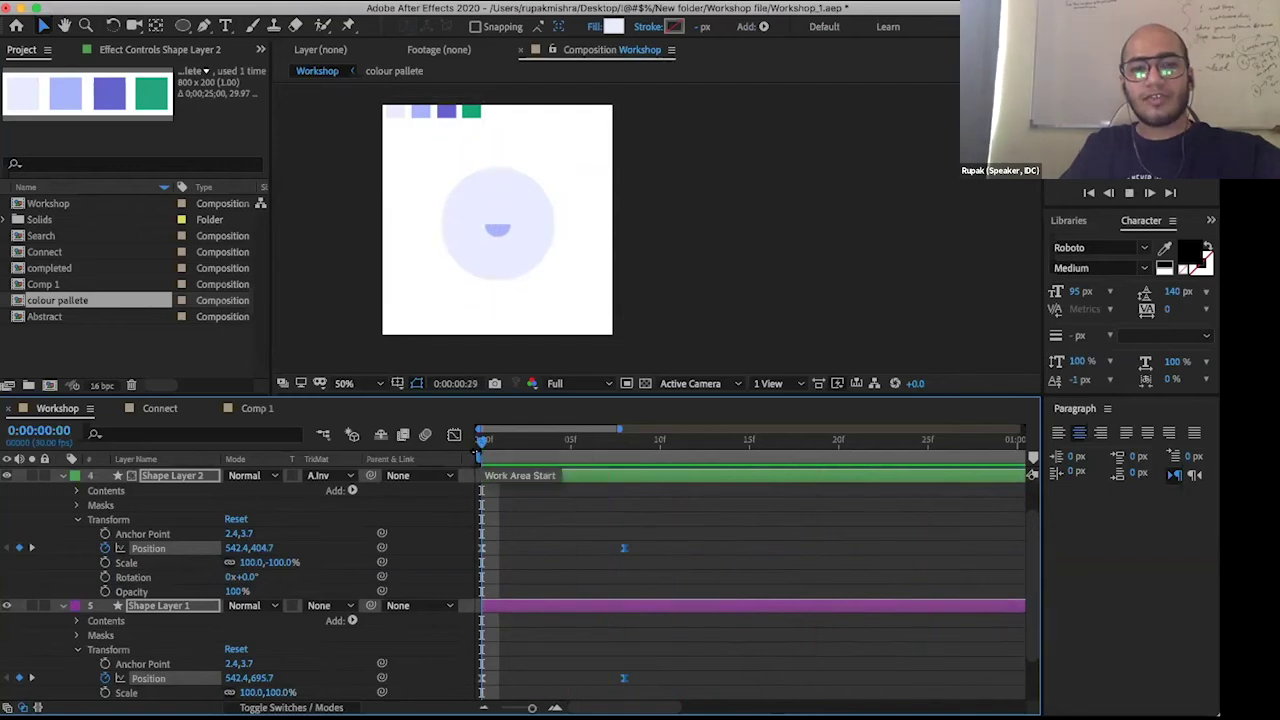
{"action": "left_click", "coordinate": [484, 442]}
{"action": "key", "text": "space"}
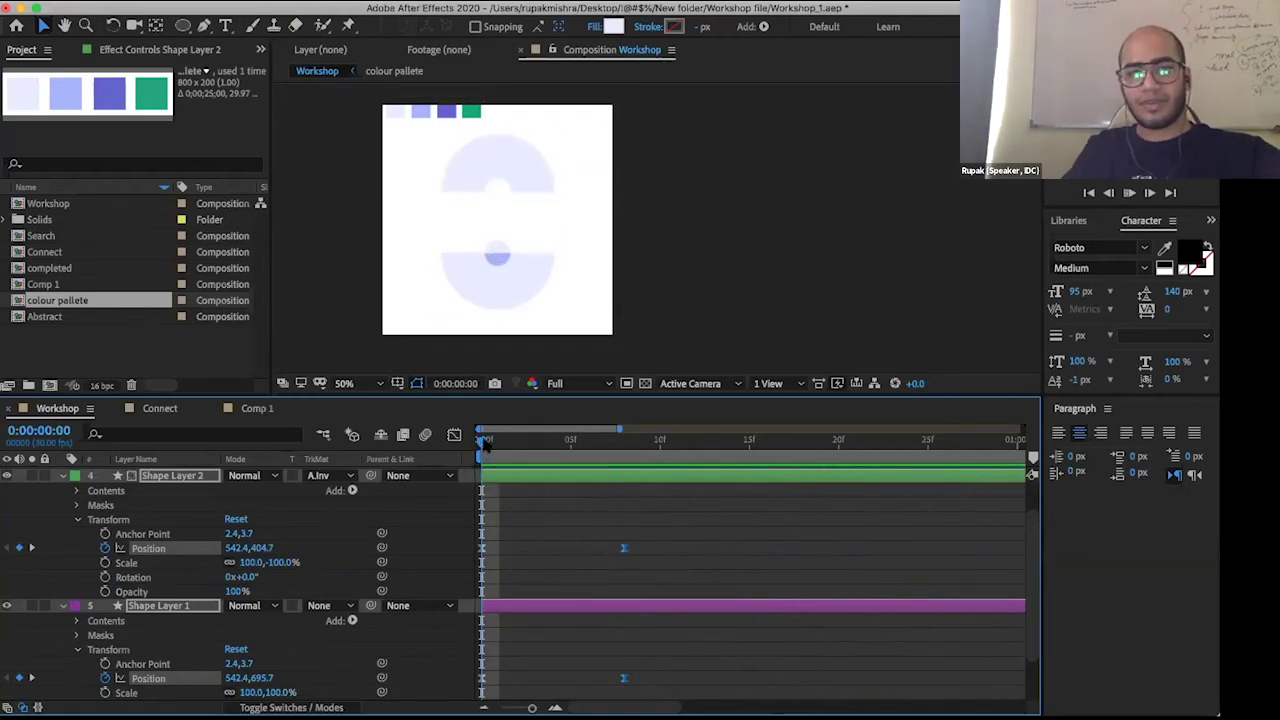
{"action": "key", "text": "space"}
- Collapse the expanded properties of Shape Layer 1 and Shape Layer 2 in the timeline, and deselect all layers
{"action": "mouse_move", "coordinate": [532, 707]}
{"action": "left_mouse_down"}
{"action": "mouse_move", "coordinate": [521, 707]}
{"action": "mouse_move", "coordinate": [533, 707]}
{"action": "left_mouse_up"}
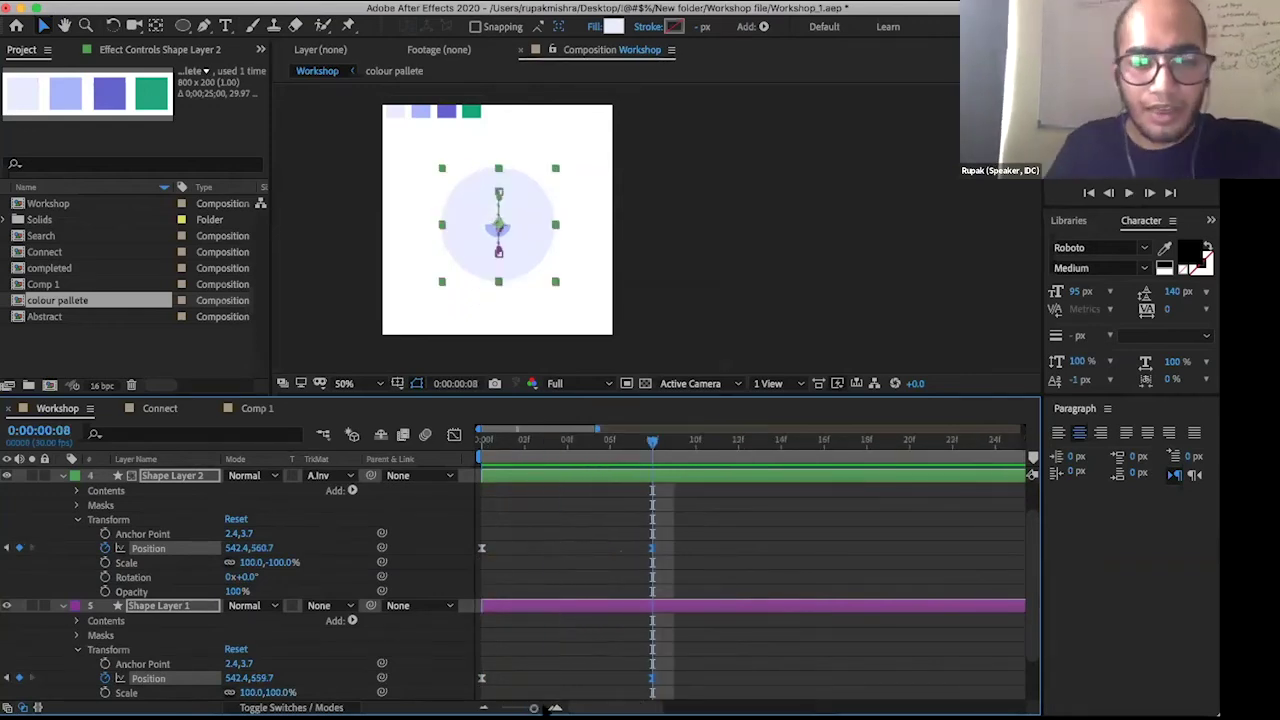
{"action": "key", "text": "minus"}
{"action": "scroll", "coordinate": [361, 490], "scroll_direction": "up", "scroll_amount": 1}
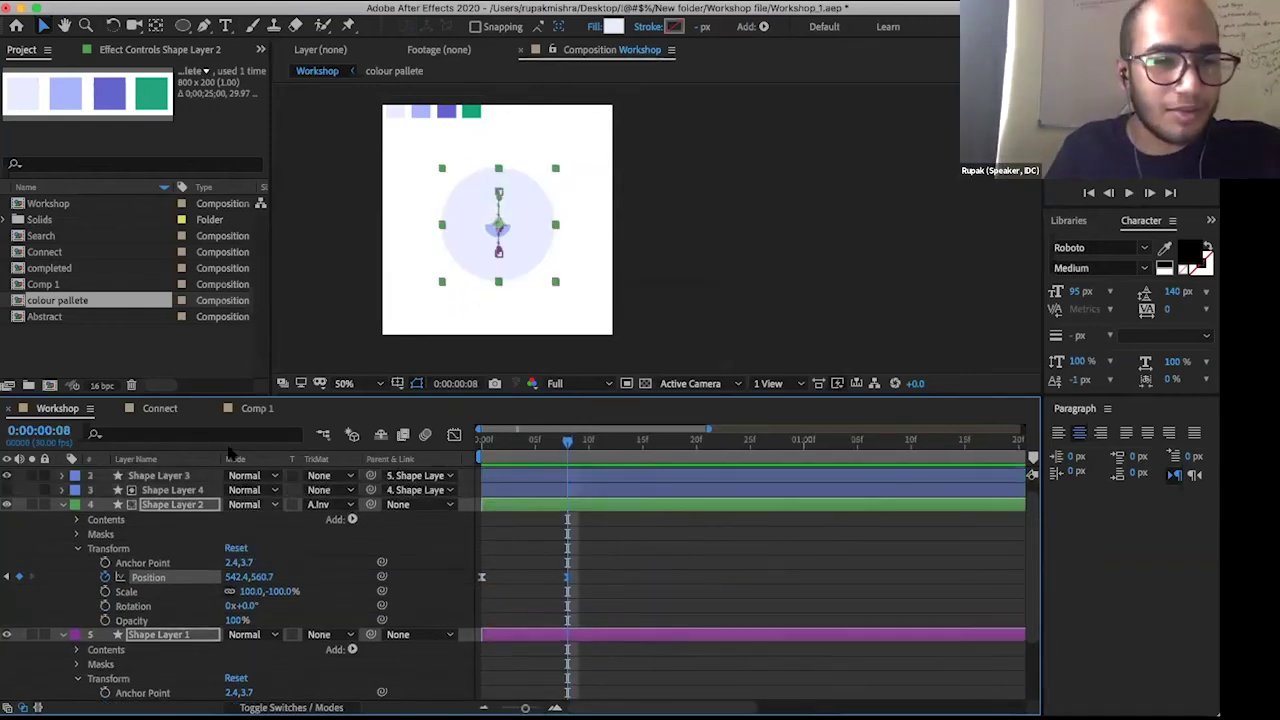
{"action": "key", "text": "super+grave"}
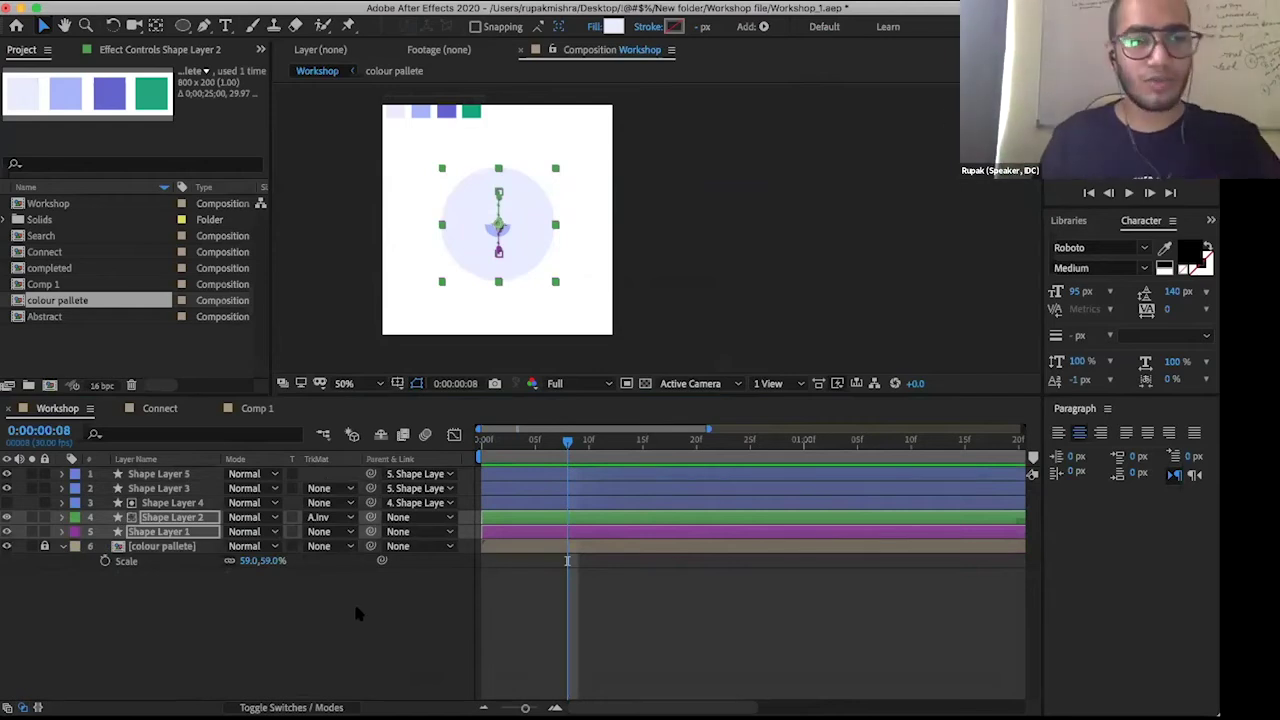
{"action": "left_click", "coordinate": [531, 188]}
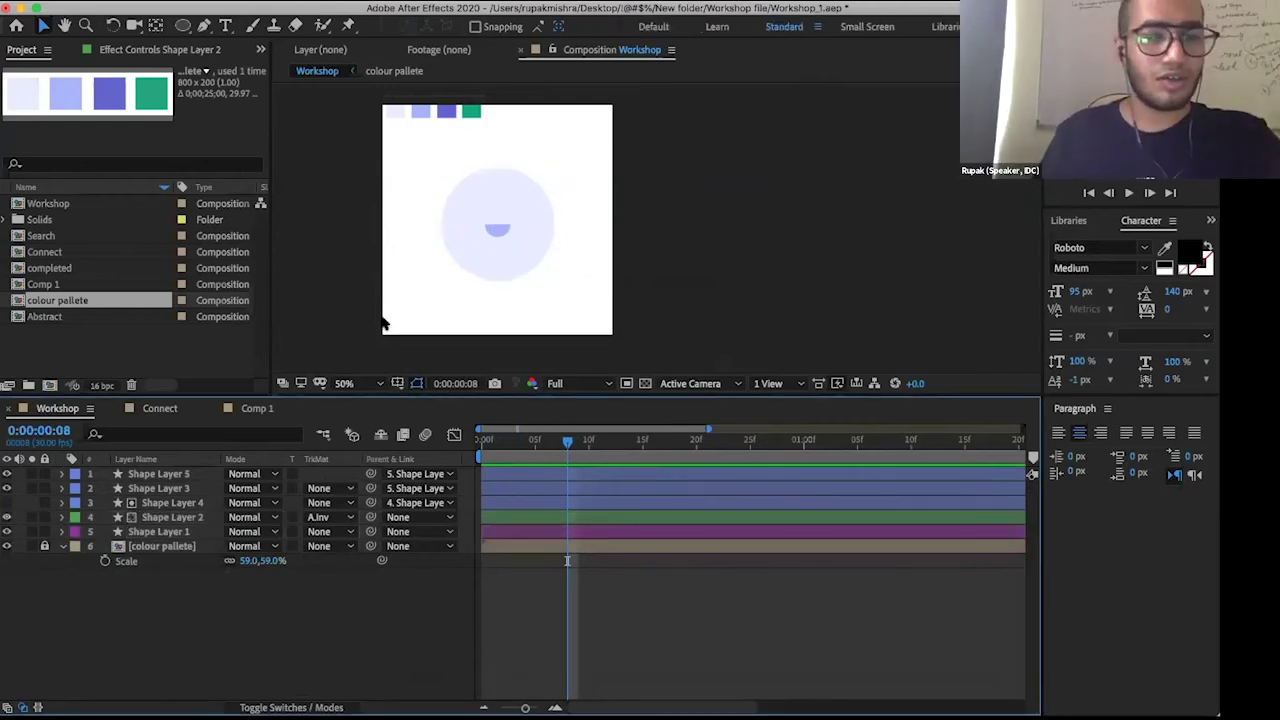
{"action": "left_click", "coordinate": [483, 187]}
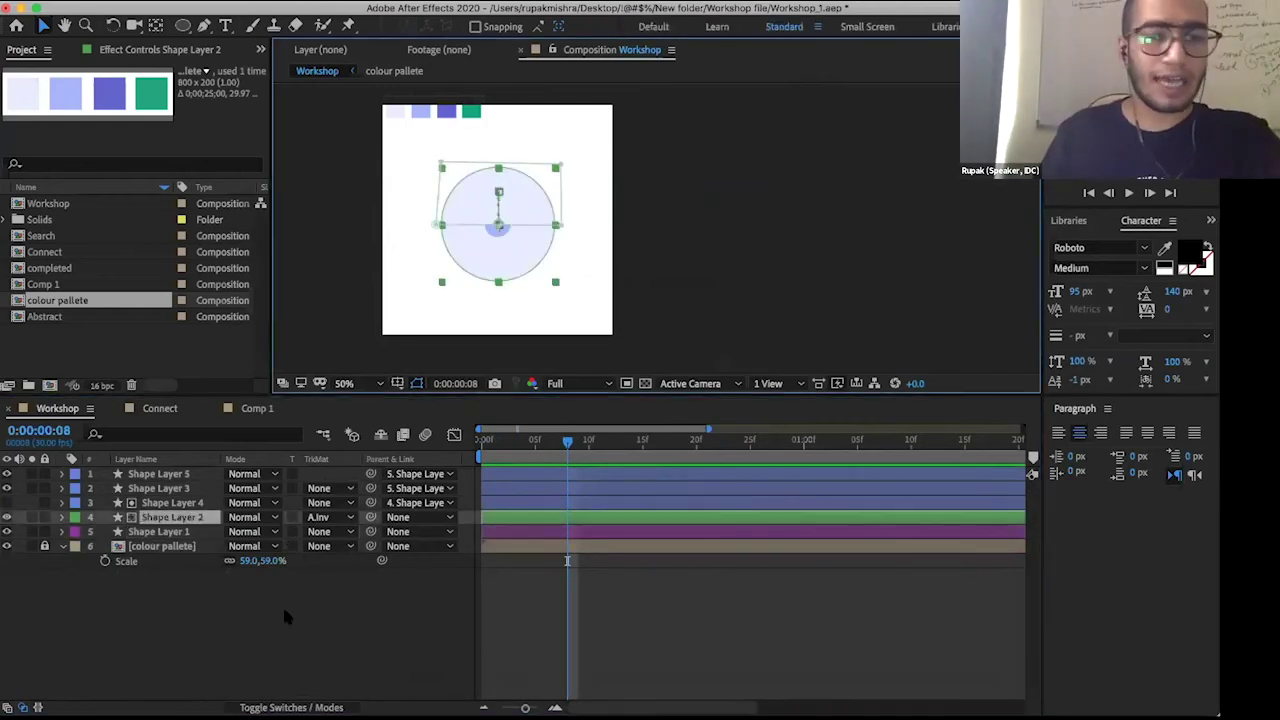
{"action": "left_click", "coordinate": [282, 604]}
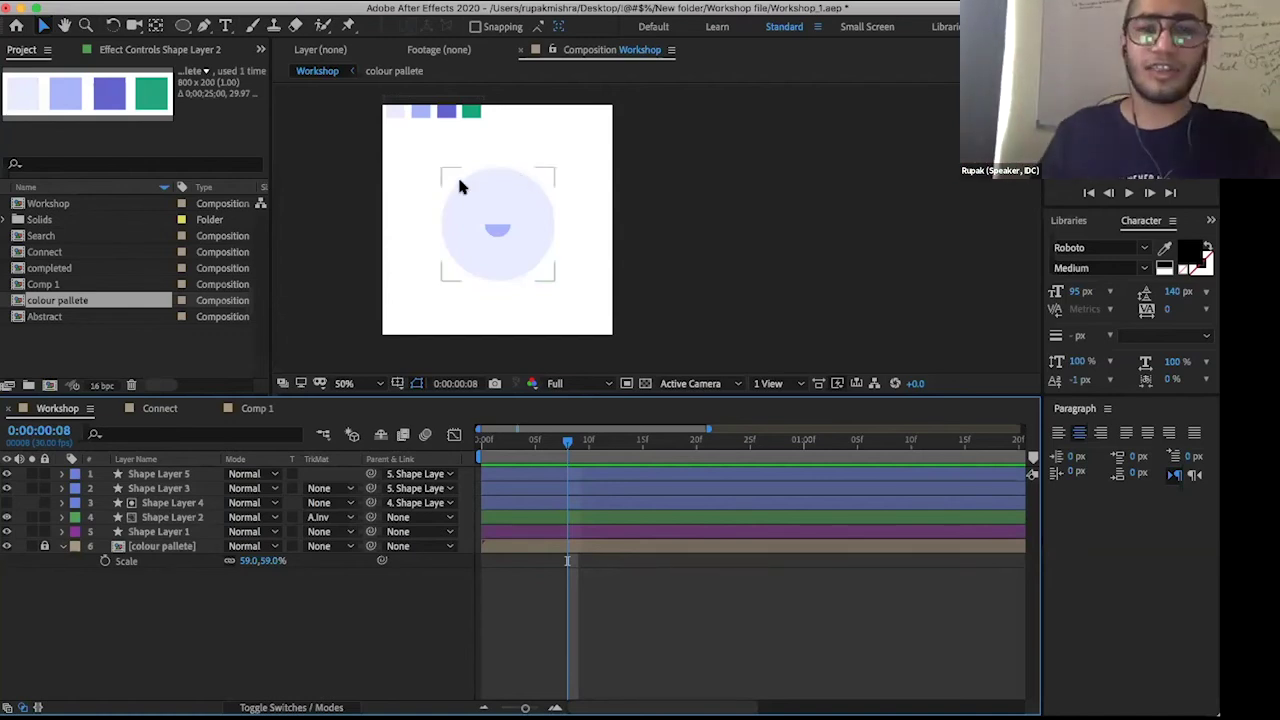
{"action": "left_click", "coordinate": [157, 532]}
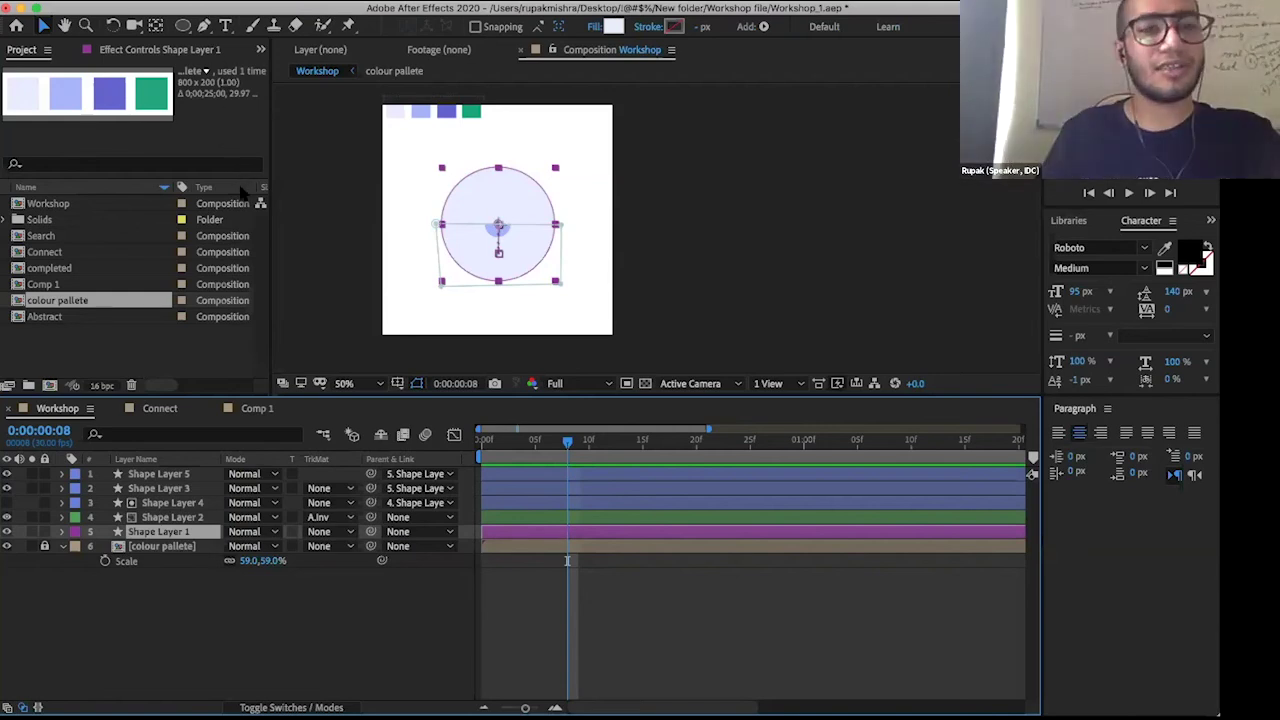
{"action": "left_click", "coordinate": [180, 2]}
{"action": "key", "text": "super+d"}
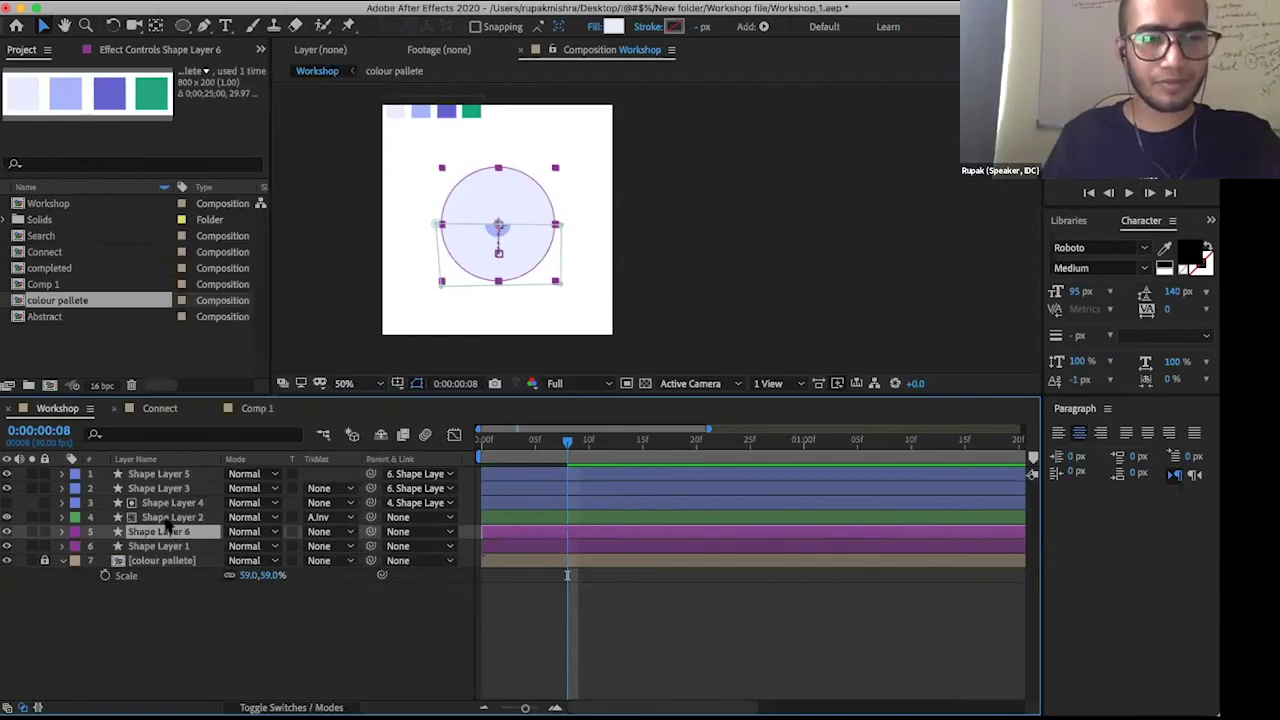
{"action": "left_click_drag", "start_coordinate": [165, 517], "coordinate": [183, 476]}
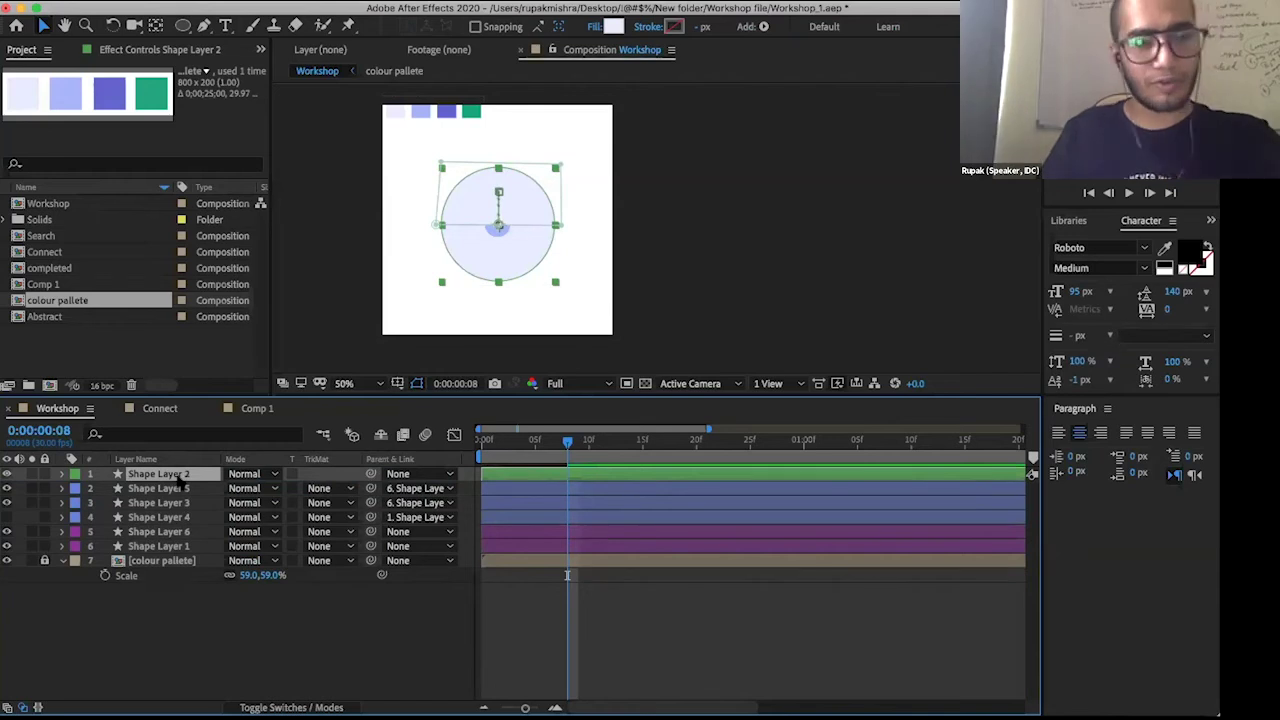
{"action": "left_click_drag", "start_coordinate": [180, 481], "coordinate": [170, 522]}
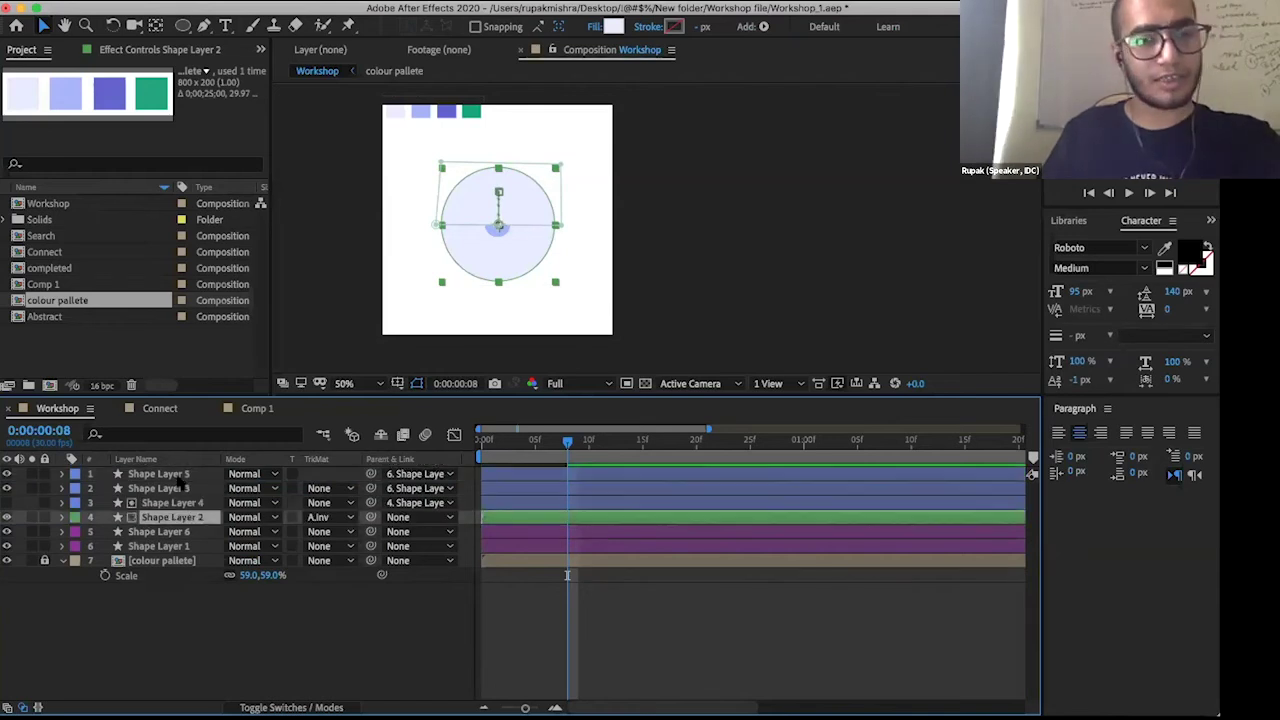
{"action": "left_click", "coordinate": [162, 532]}
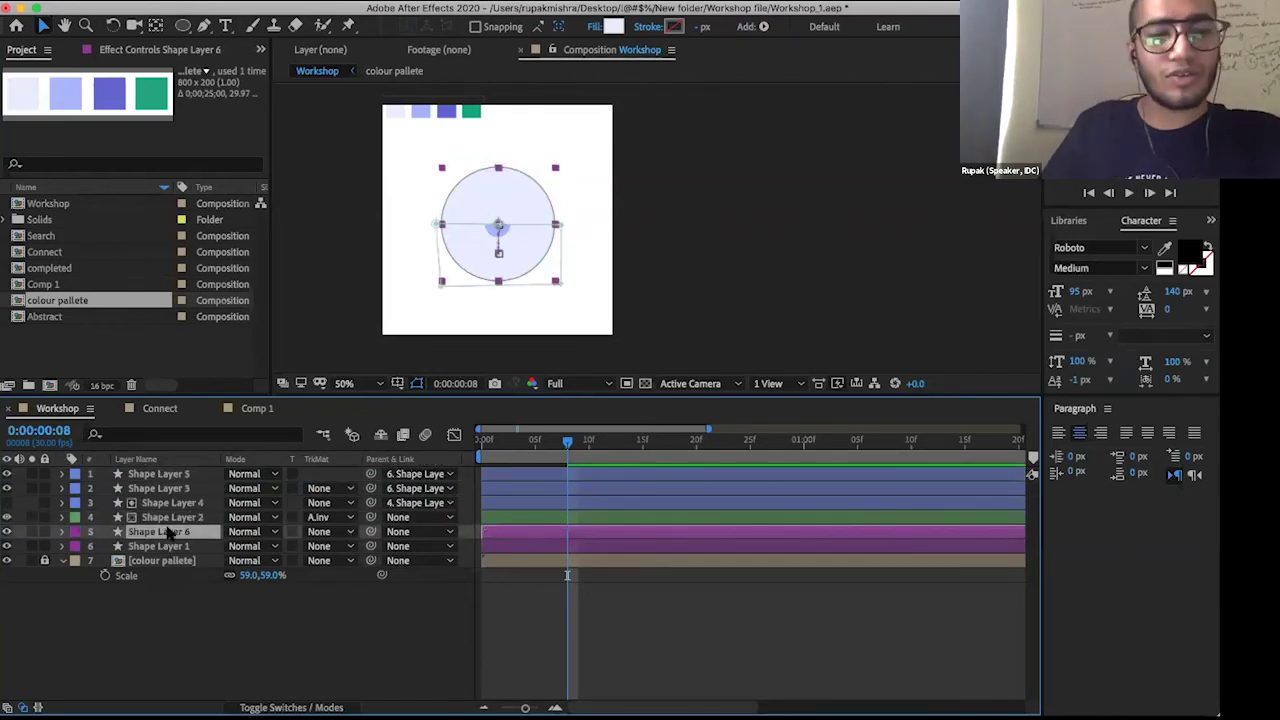
{"action": "key", "text": "KP_1"}
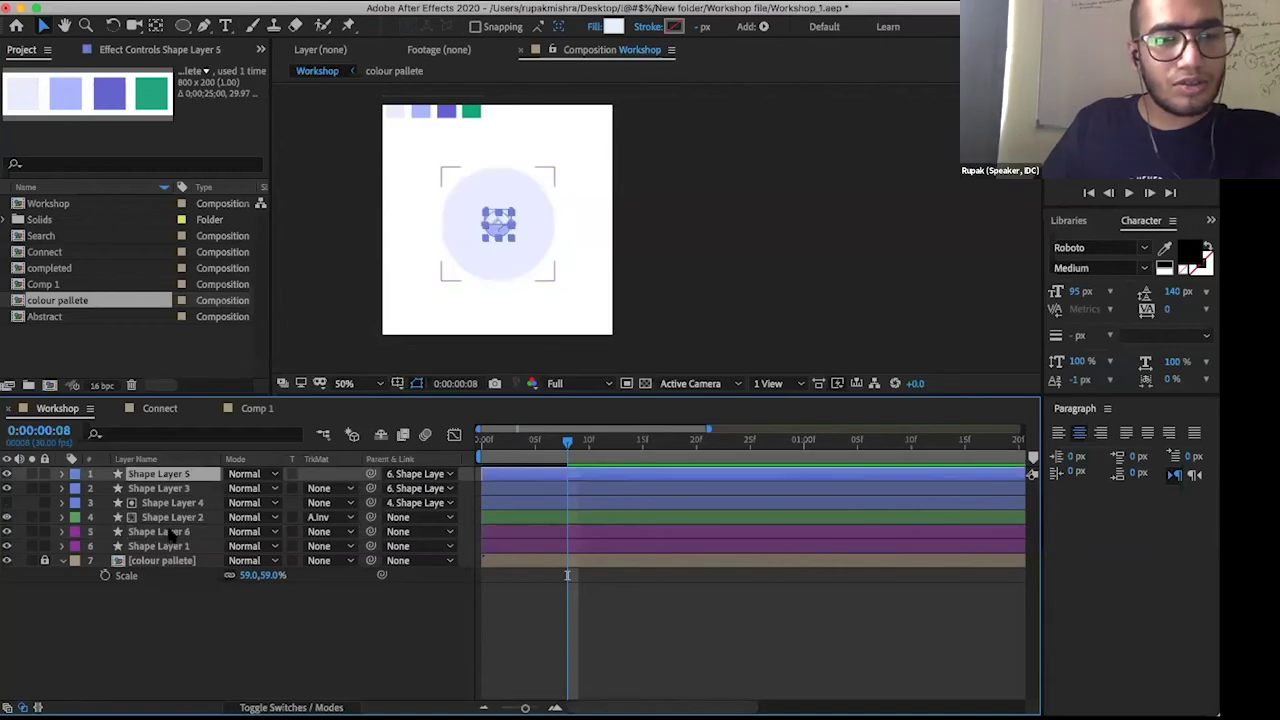
{"action": "key", "text": "super+z"}
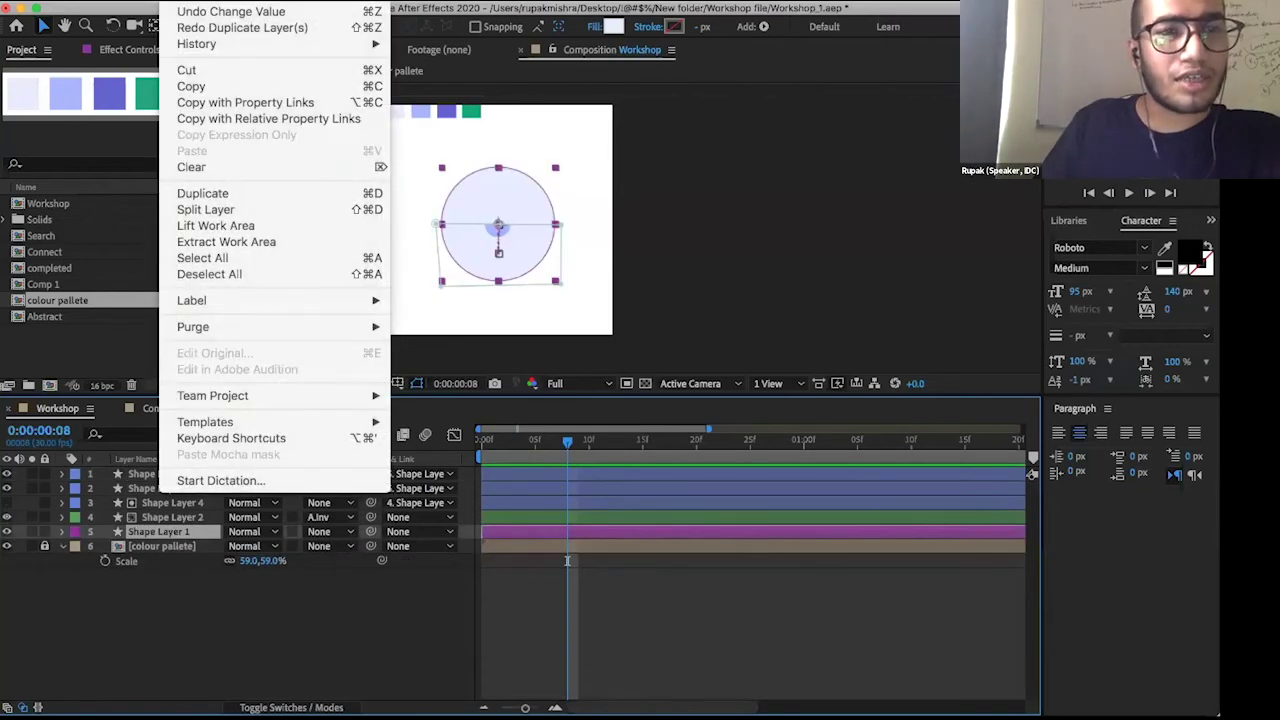
- Duplicate Shape Layer 1, move the copy to the top of the layer stack, and deselect it
{"action": "left_click", "coordinate": [198, 194]}
{"action": "left_click_drag", "start_coordinate": [178, 538], "coordinate": [160, 478]}
{"action": "left_click", "coordinate": [221, 636]}
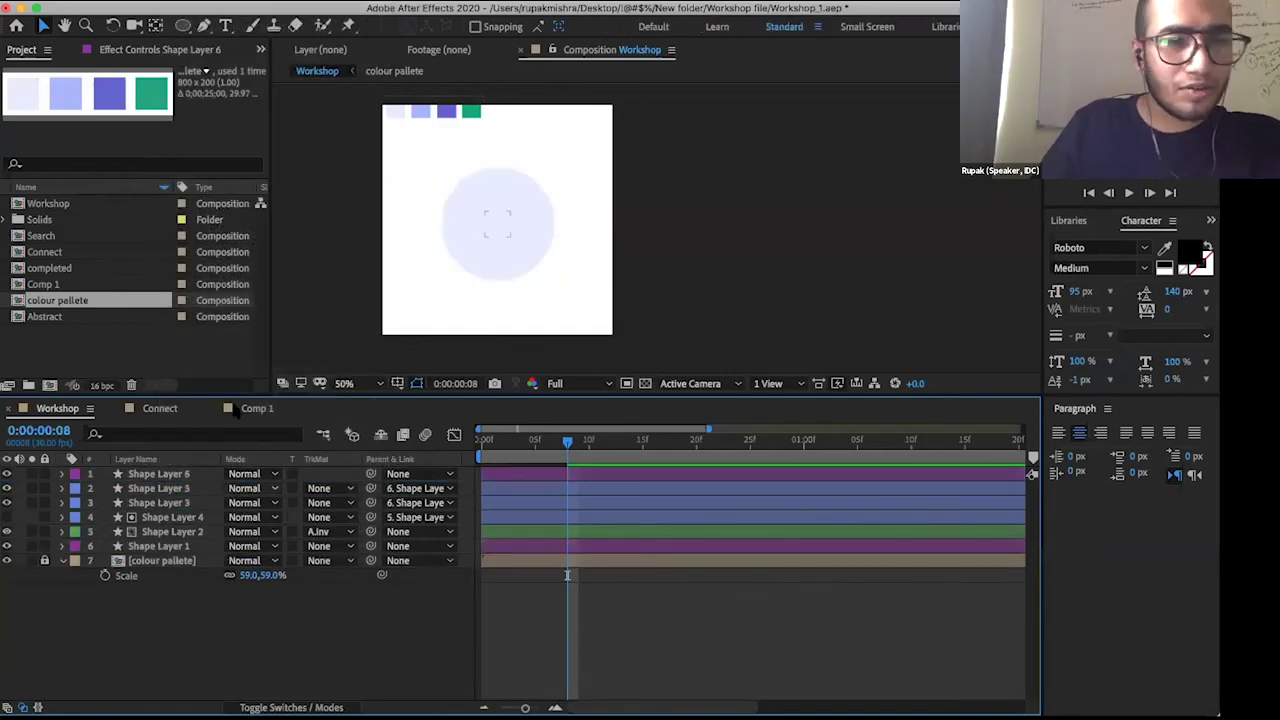
- Remove all Position keyframes from Shape Layer 6 and switch off its Position animation
{"action": "left_click", "coordinate": [188, 473]}
{"action": "left_click", "coordinate": [62, 474]}
{"action": "left_click", "coordinate": [62, 474]}
{"action": "left_click", "coordinate": [62, 474]}
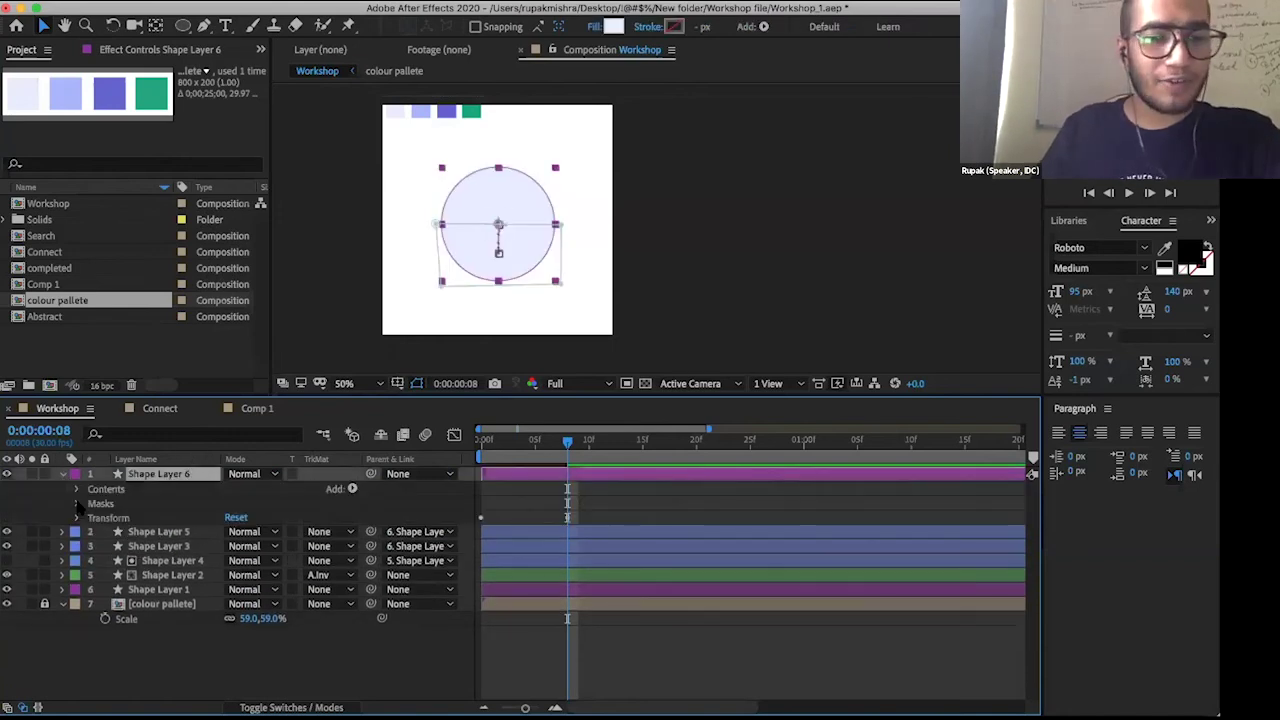
{"action": "left_click", "coordinate": [77, 517]}
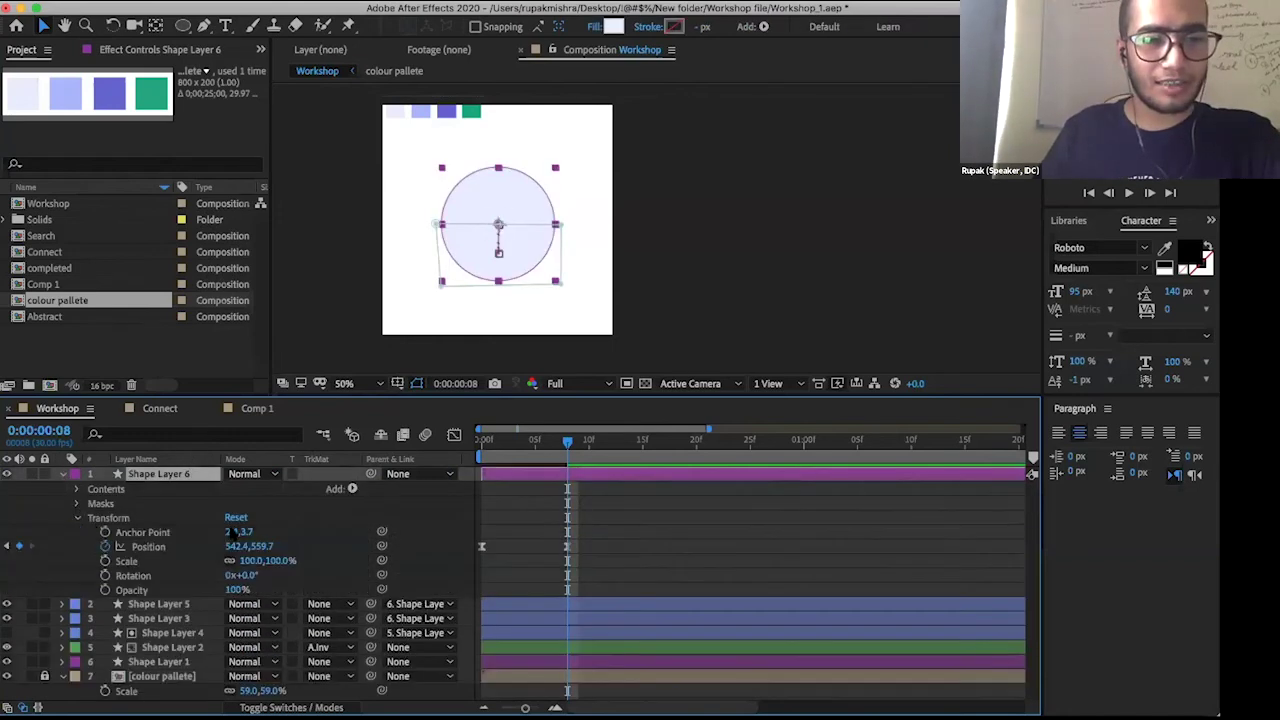
{"action": "left_click_drag", "start_coordinate": [567, 546], "coordinate": [513, 546]}
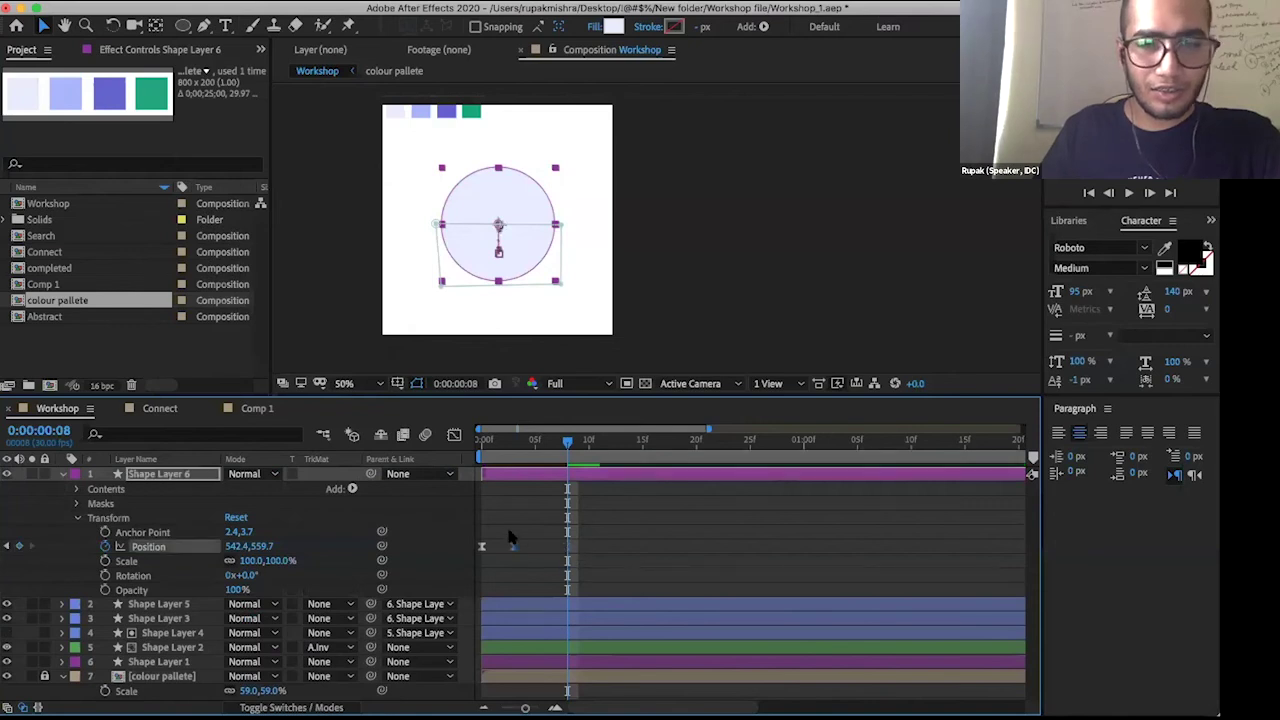
{"action": "left_click", "coordinate": [494, 556]}
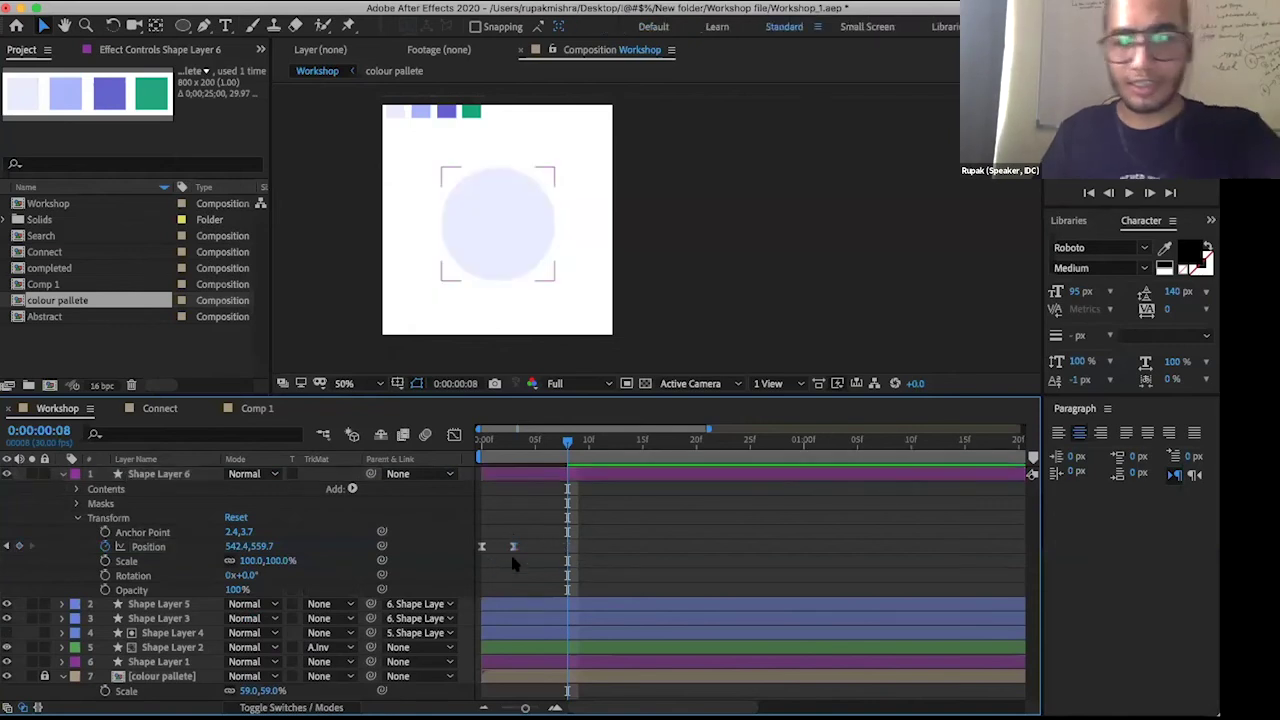
{"action": "left_click", "coordinate": [513, 546]}
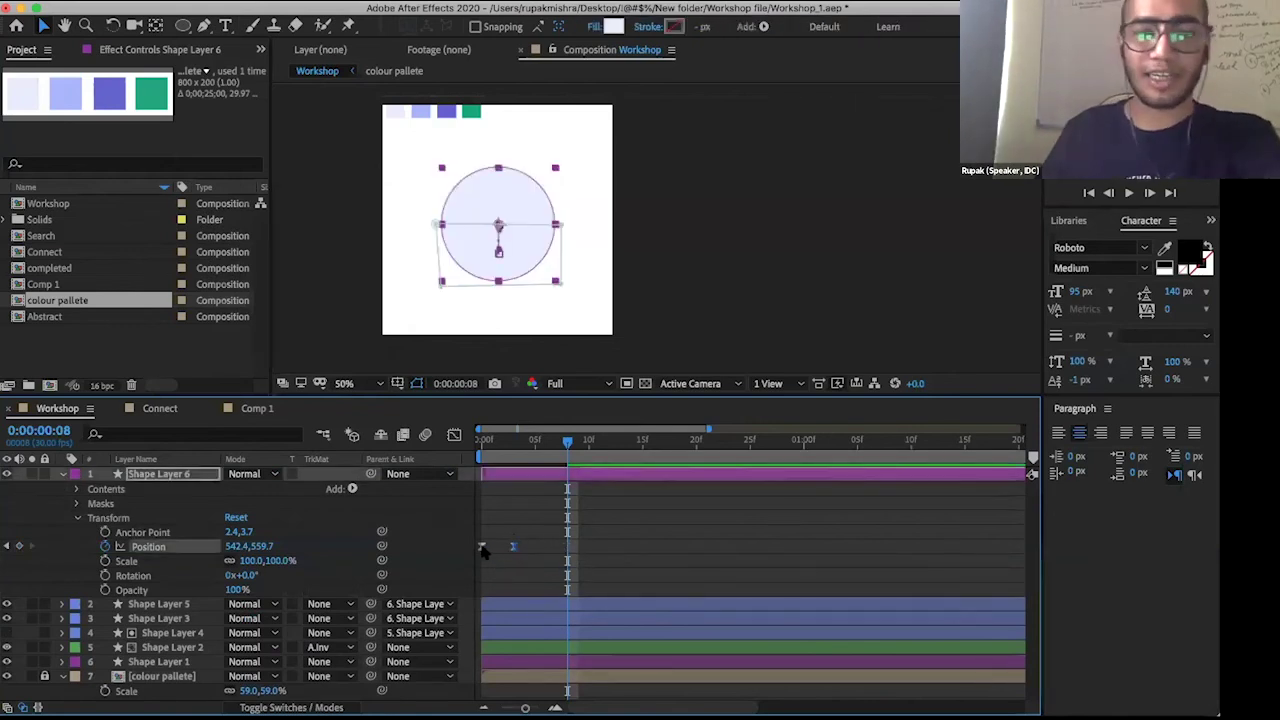
{"action": "key", "text": "Delete"}
{"action": "left_click", "coordinate": [105, 546]}
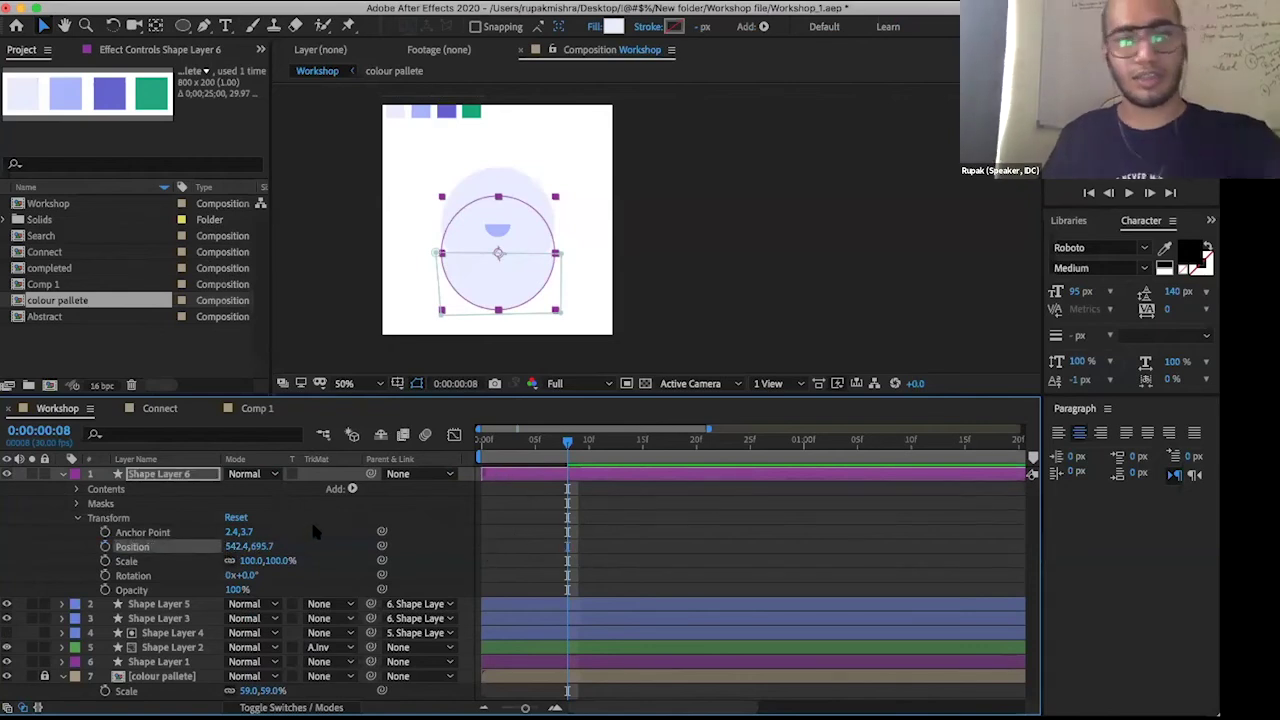
{"action": "left_click", "coordinate": [168, 462]}
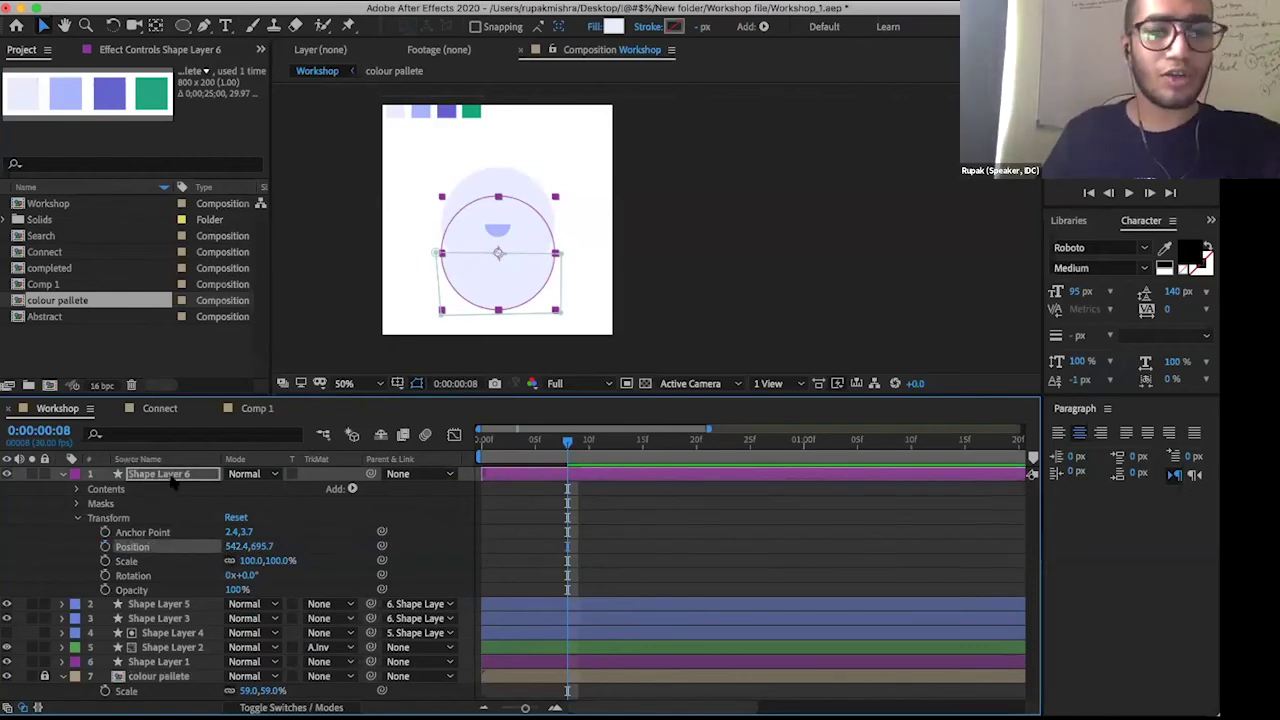
{"action": "left_click", "coordinate": [613, 27]}
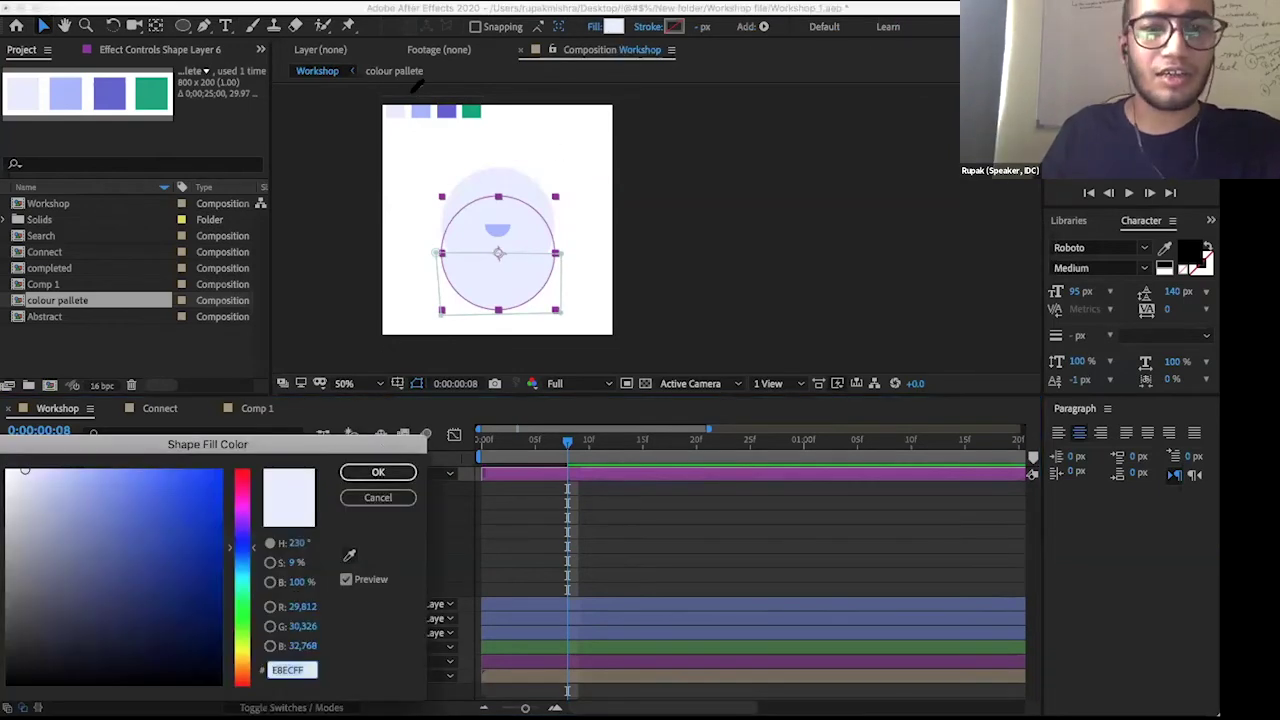
{"action": "left_click", "coordinate": [421, 111]}
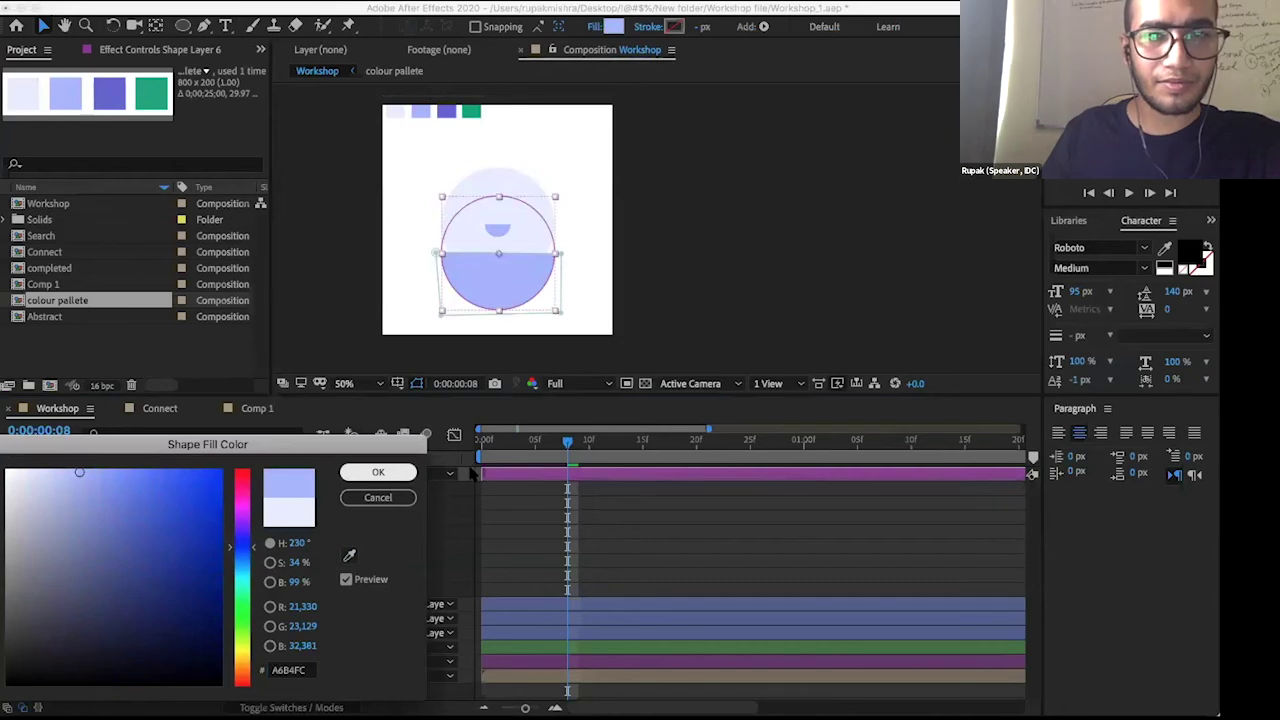
{"action": "key", "text": "Return"}
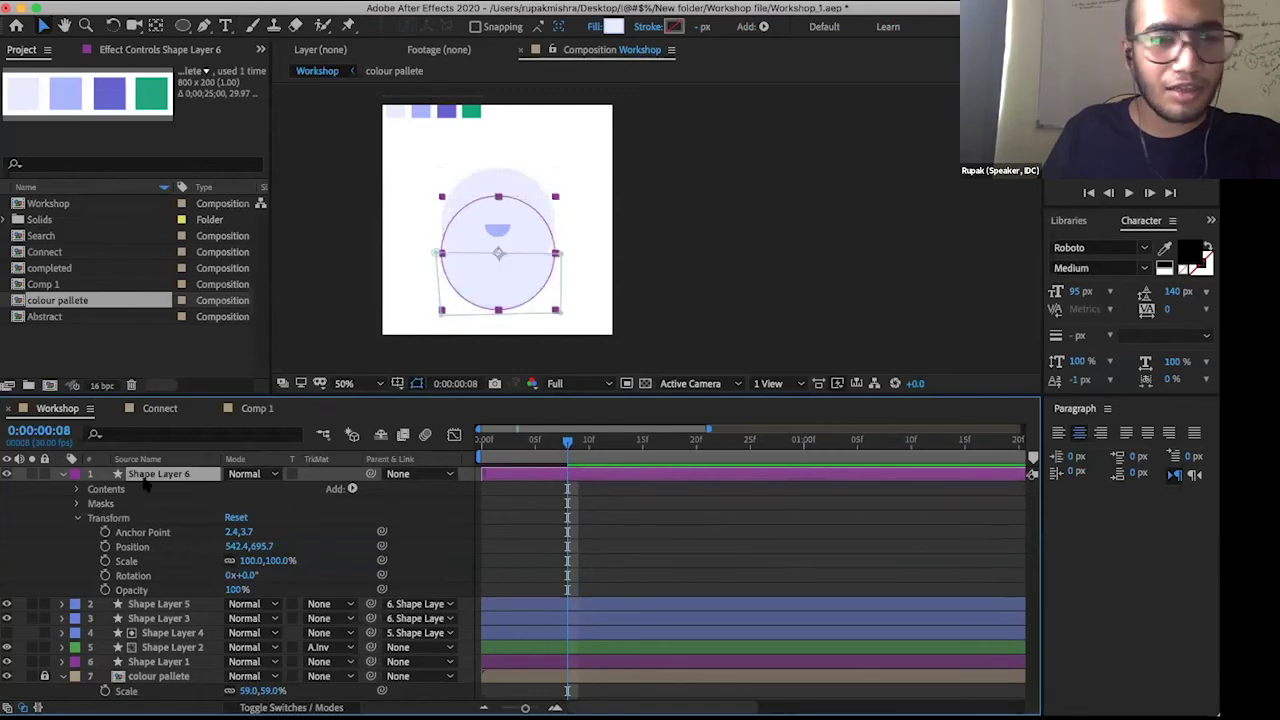
- Delete the mask from Shape Layer 6 and move the full circle over the two half circles, at about 534, 556
{"action": "left_click", "coordinate": [91, 503]}
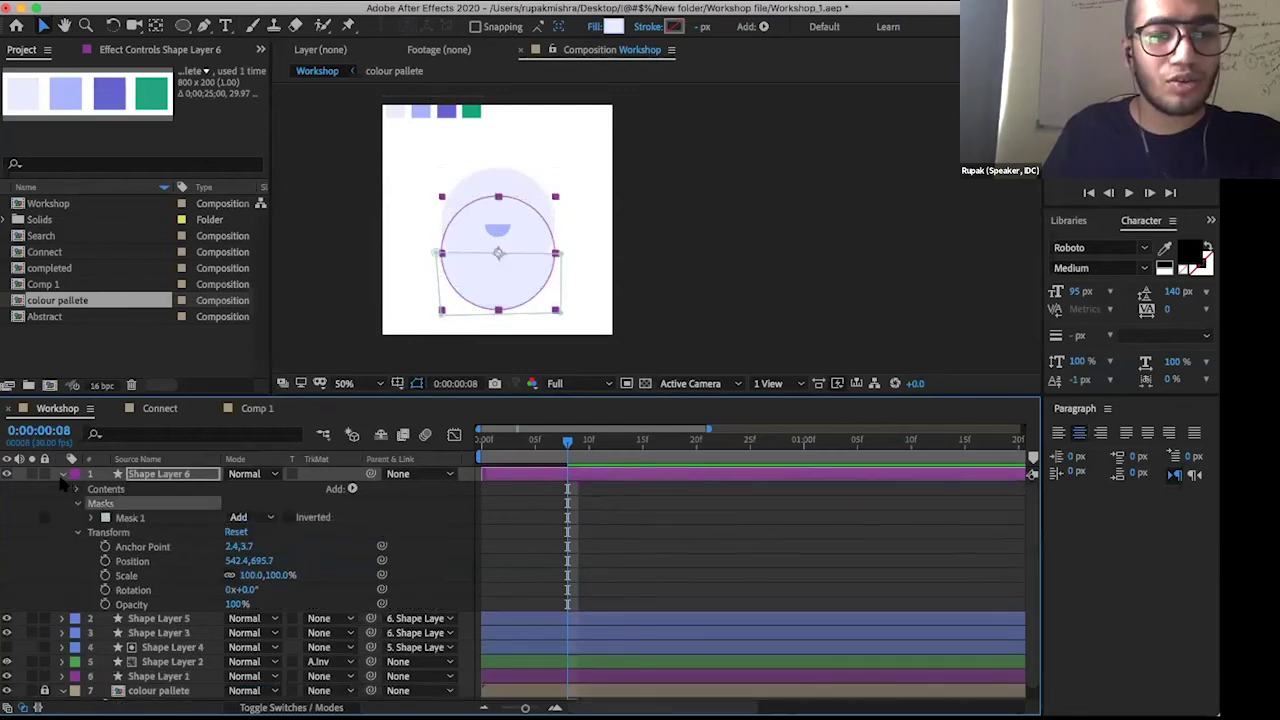
{"action": "left_click", "coordinate": [61, 477]}
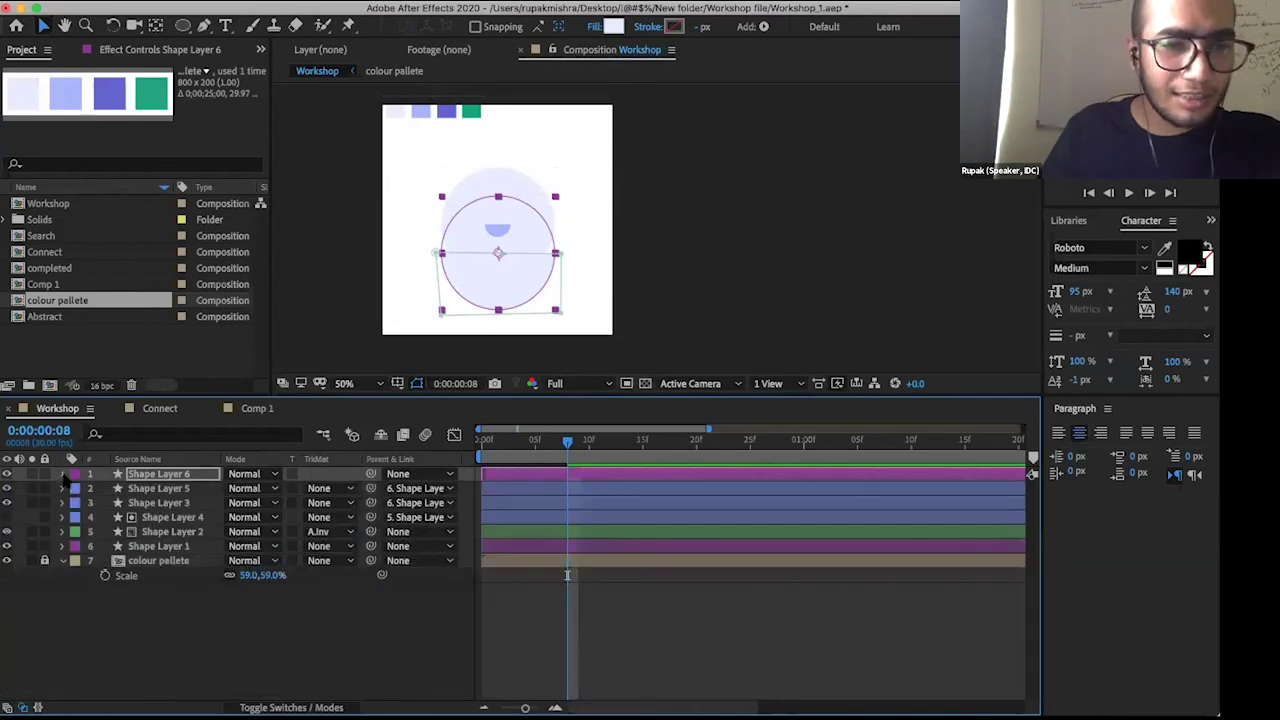
{"action": "left_click", "coordinate": [61, 476]}
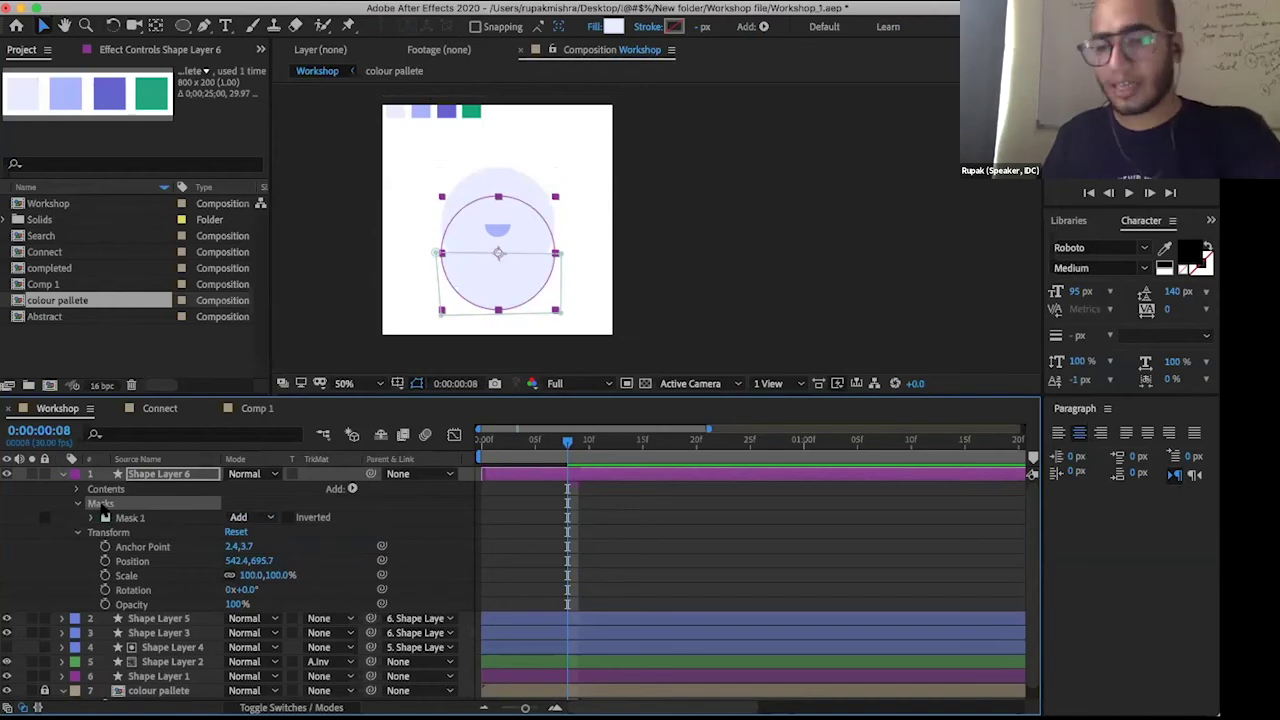
{"action": "key", "text": "Delete"}
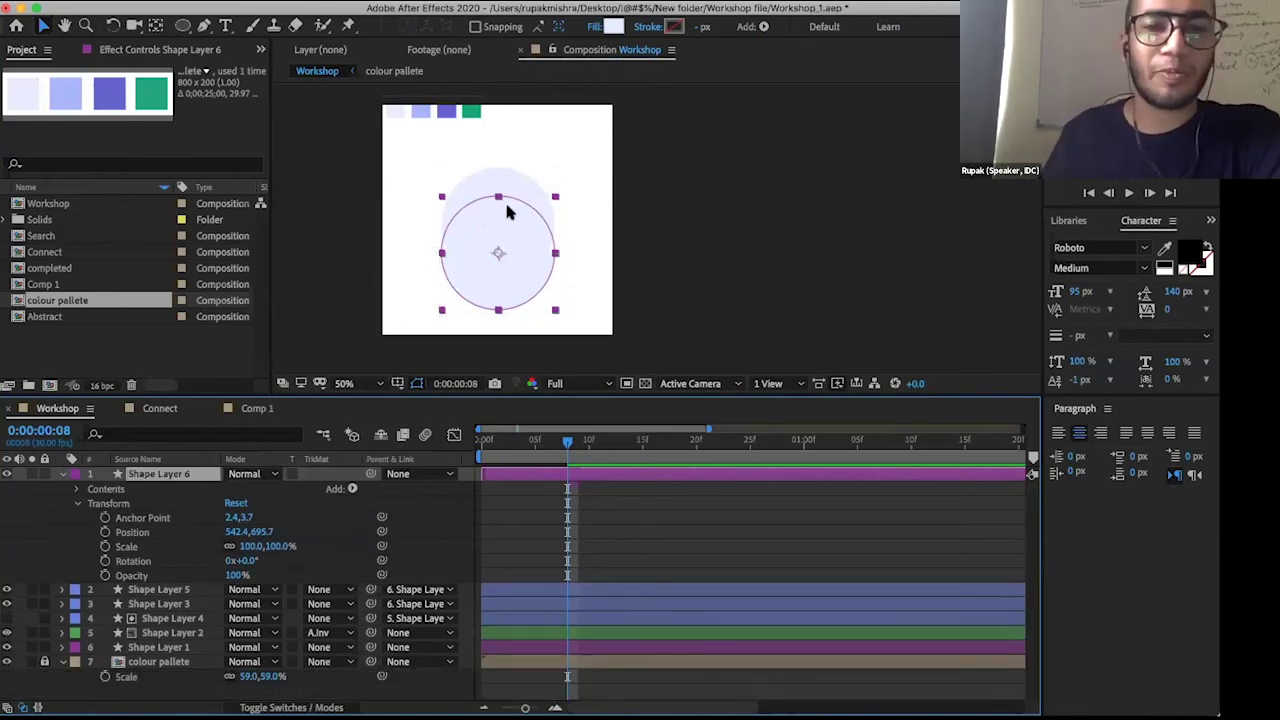
{"action": "left_click_drag", "start_coordinate": [522, 252], "coordinate": [475, 227]}
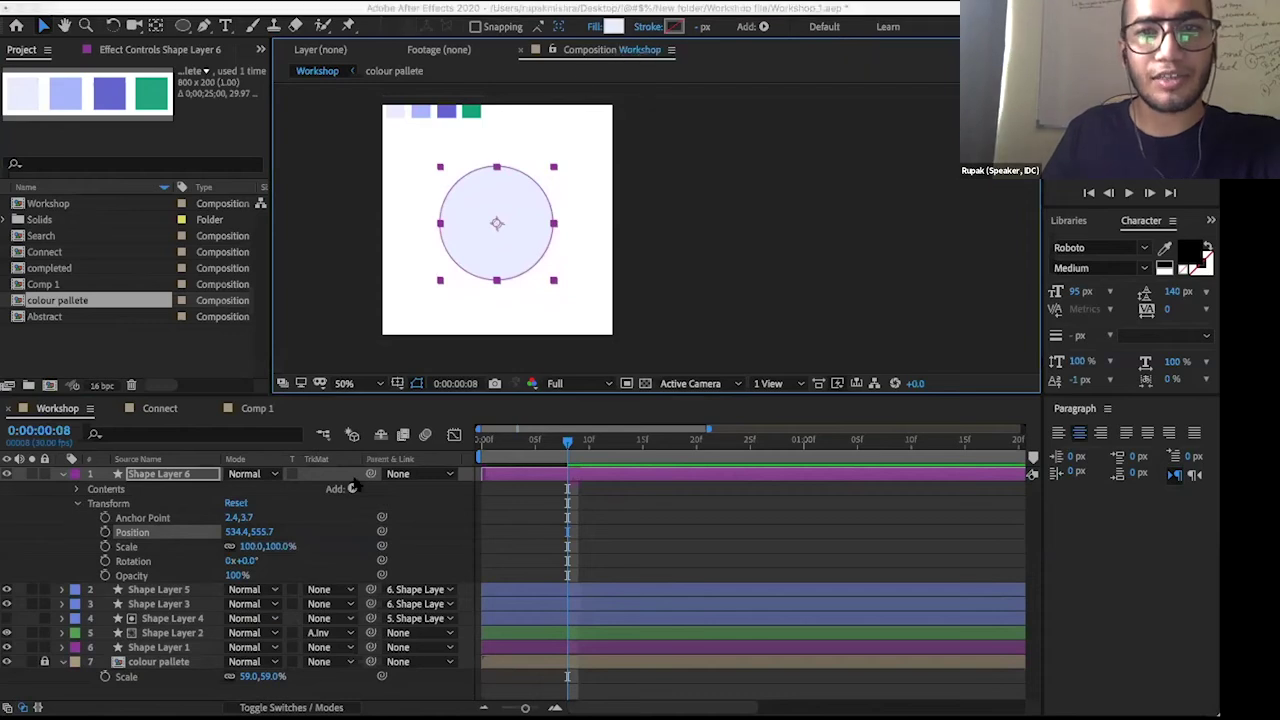
- Fill Shape Layer 6 with the palette's second swatch, light blue, and collapse the layer's properties
{"action": "left_click", "coordinate": [613, 26]}
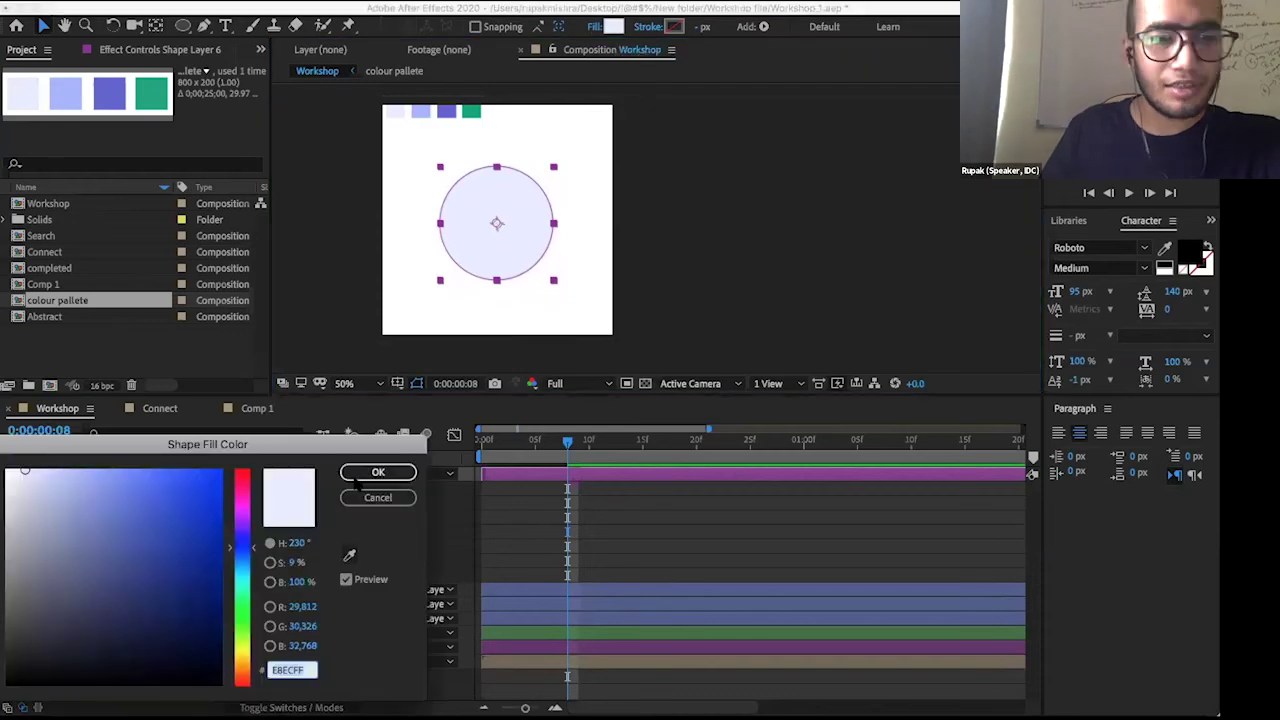
{"action": "left_click", "coordinate": [420, 111]}
{"action": "left_click", "coordinate": [400, 470]}
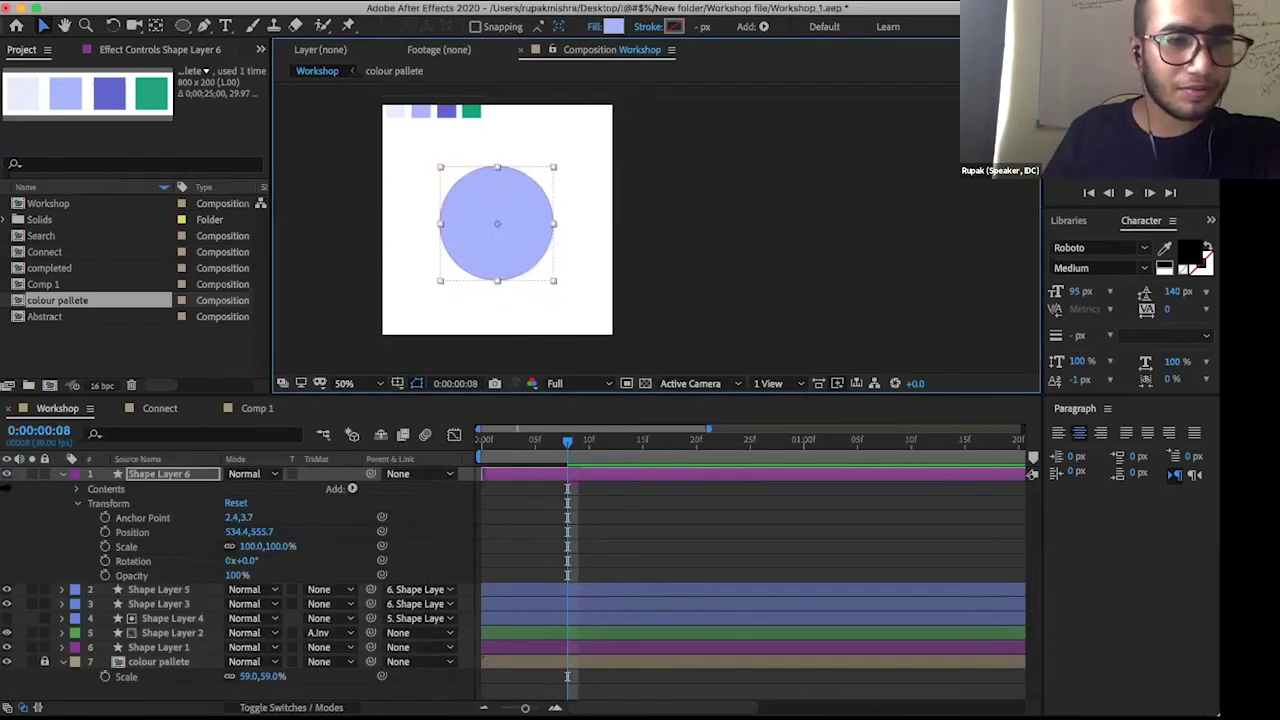
{"action": "left_click", "coordinate": [62, 474]}
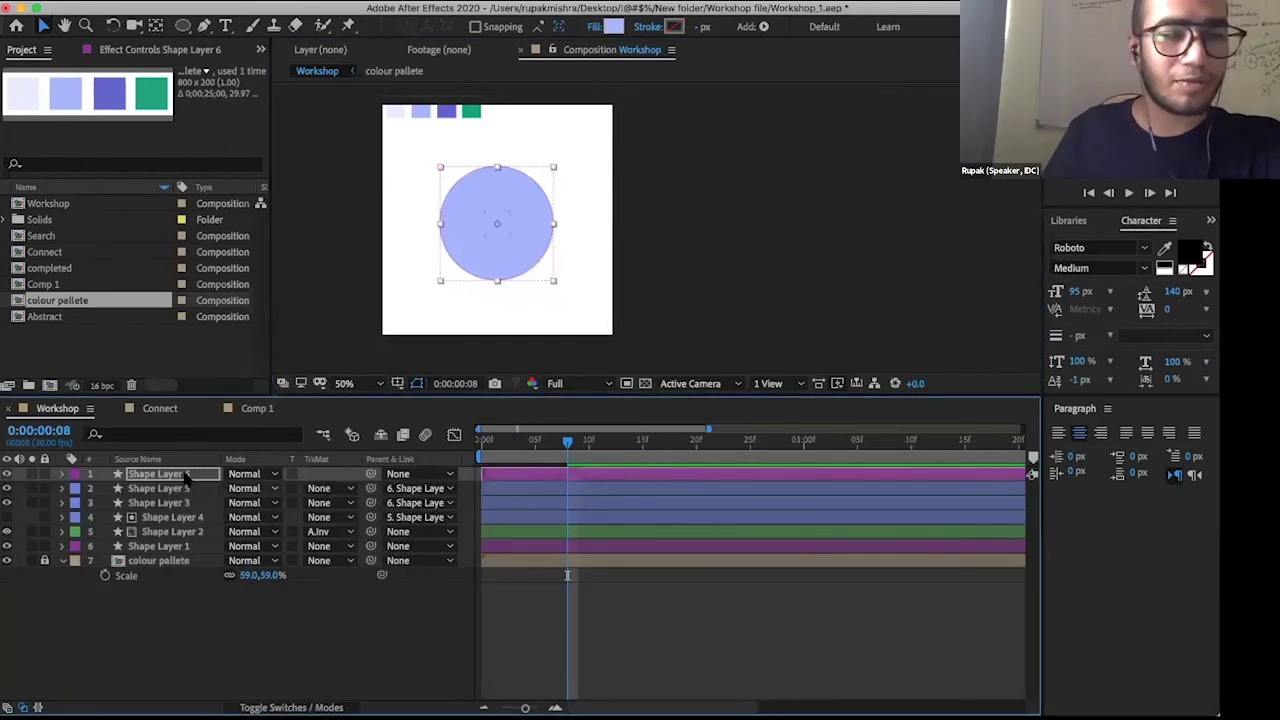
- Hide Shape Layer 6 in the composition and deselect it
{"action": "left_click", "coordinate": [121, 477]}
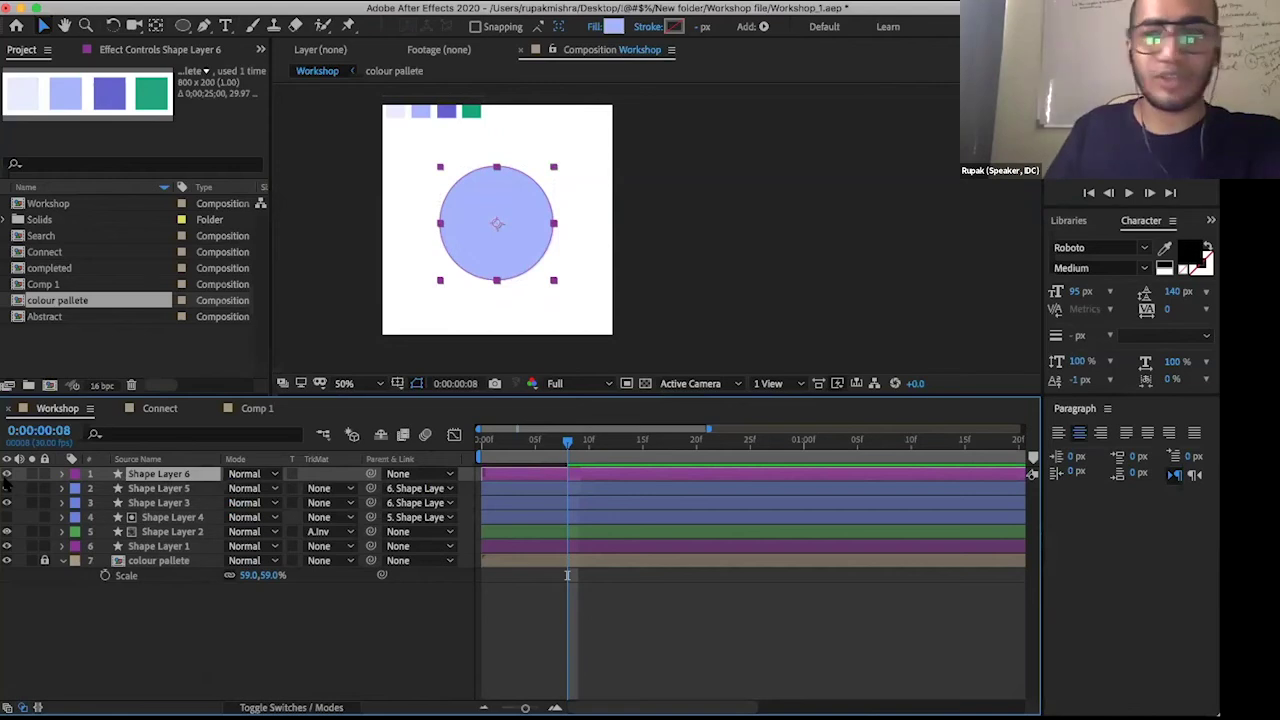
{"action": "left_click", "coordinate": [7, 474]}
{"action": "left_click", "coordinate": [7, 474]}
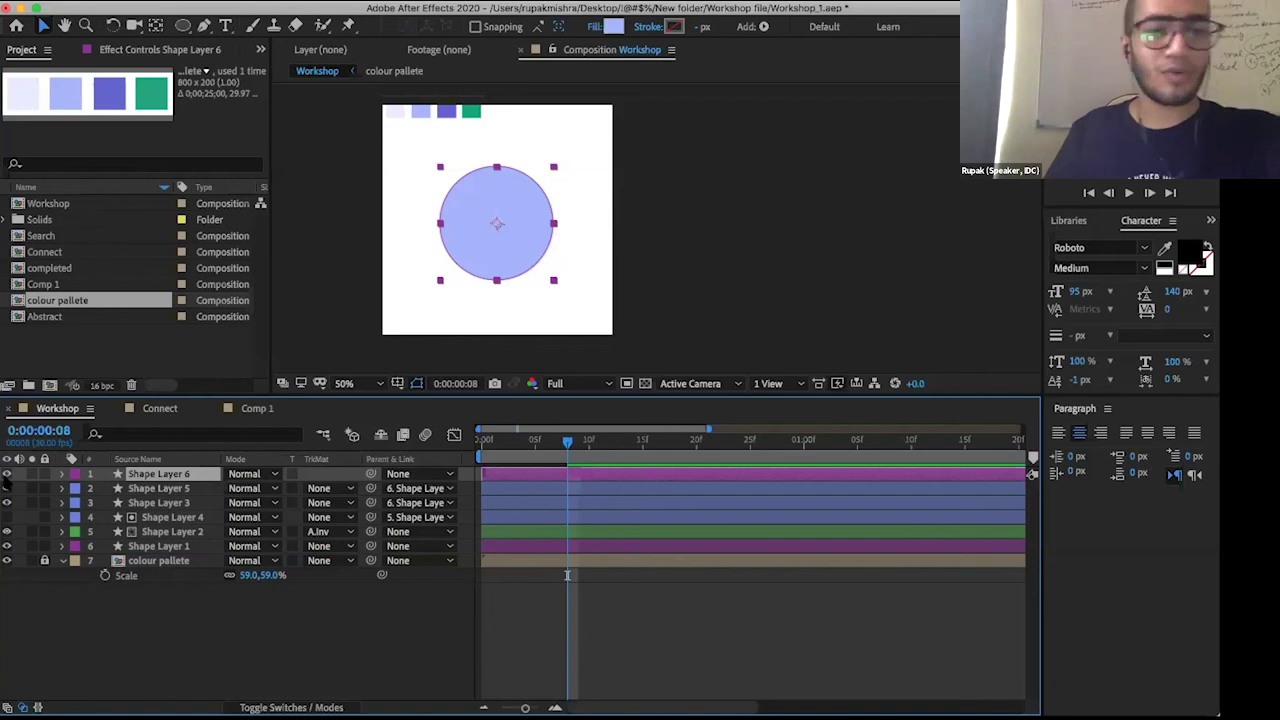
{"action": "left_click", "coordinate": [32, 474]}
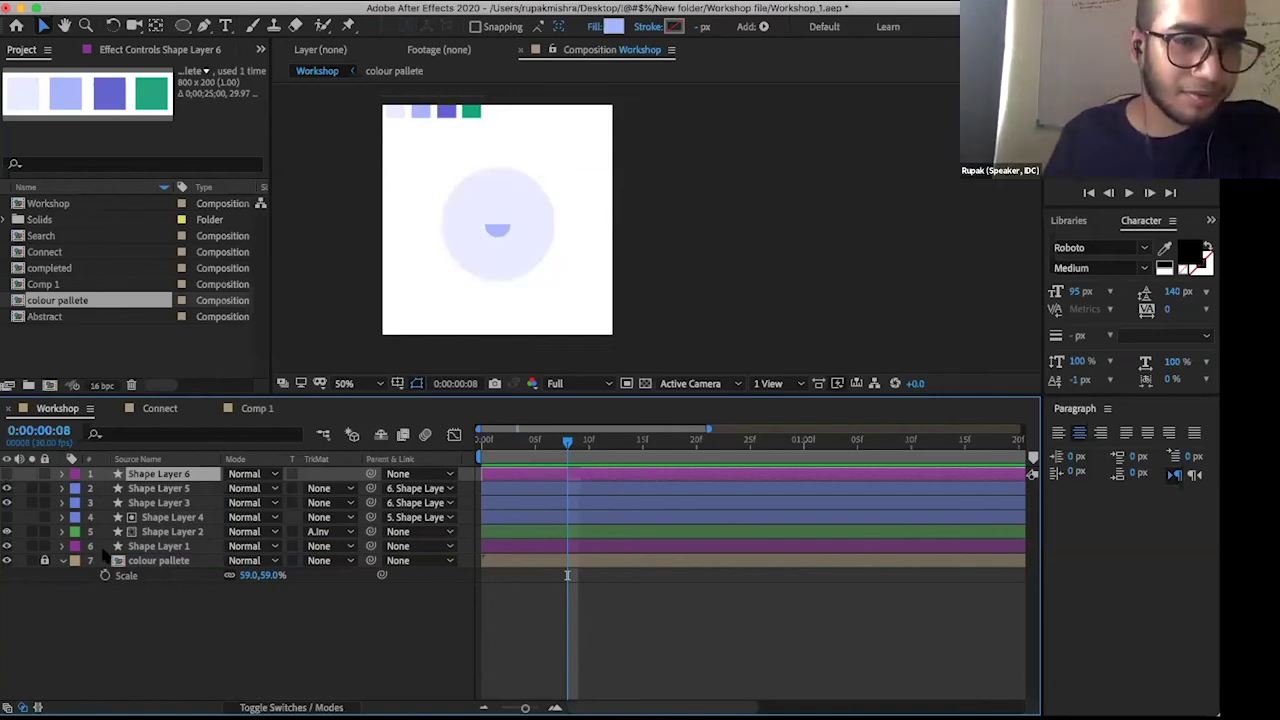
{"action": "left_click", "coordinate": [559, 281]}
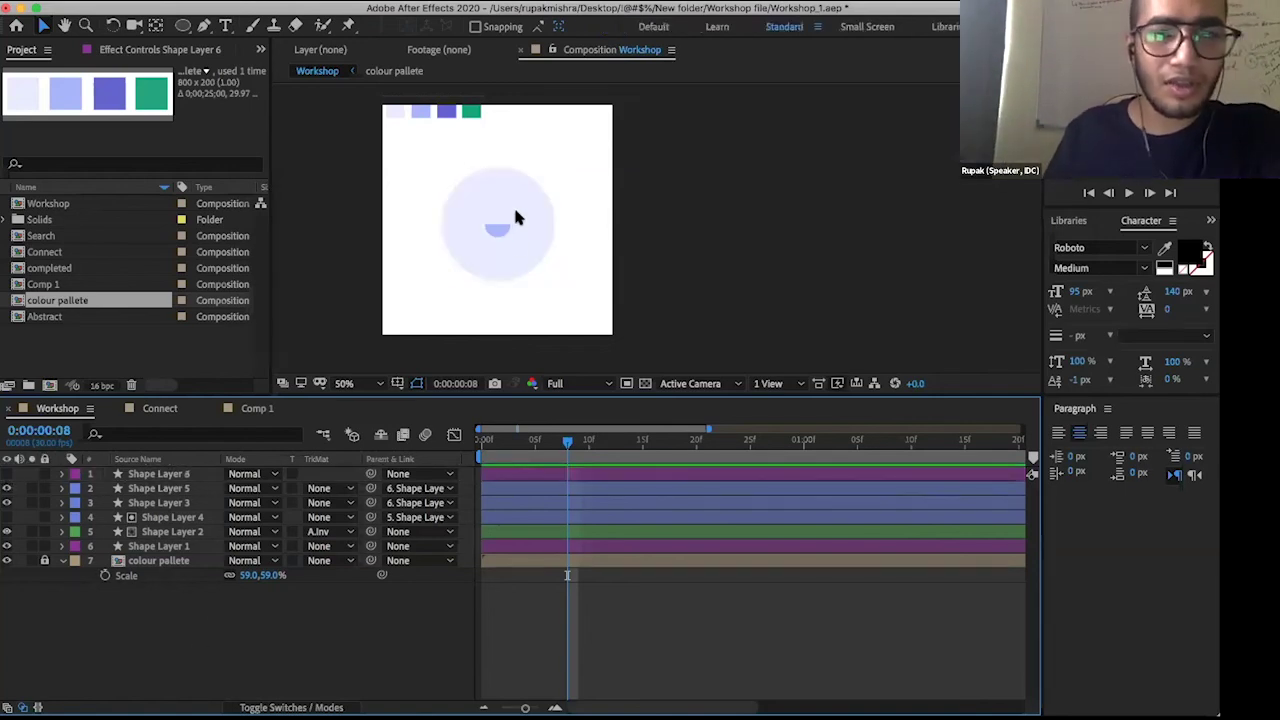
- Fill the upper half circle, Shape Layer 2, with the palette's second swatch, A6B4FC, and deselect the layer
{"action": "left_click", "coordinate": [513, 204]}
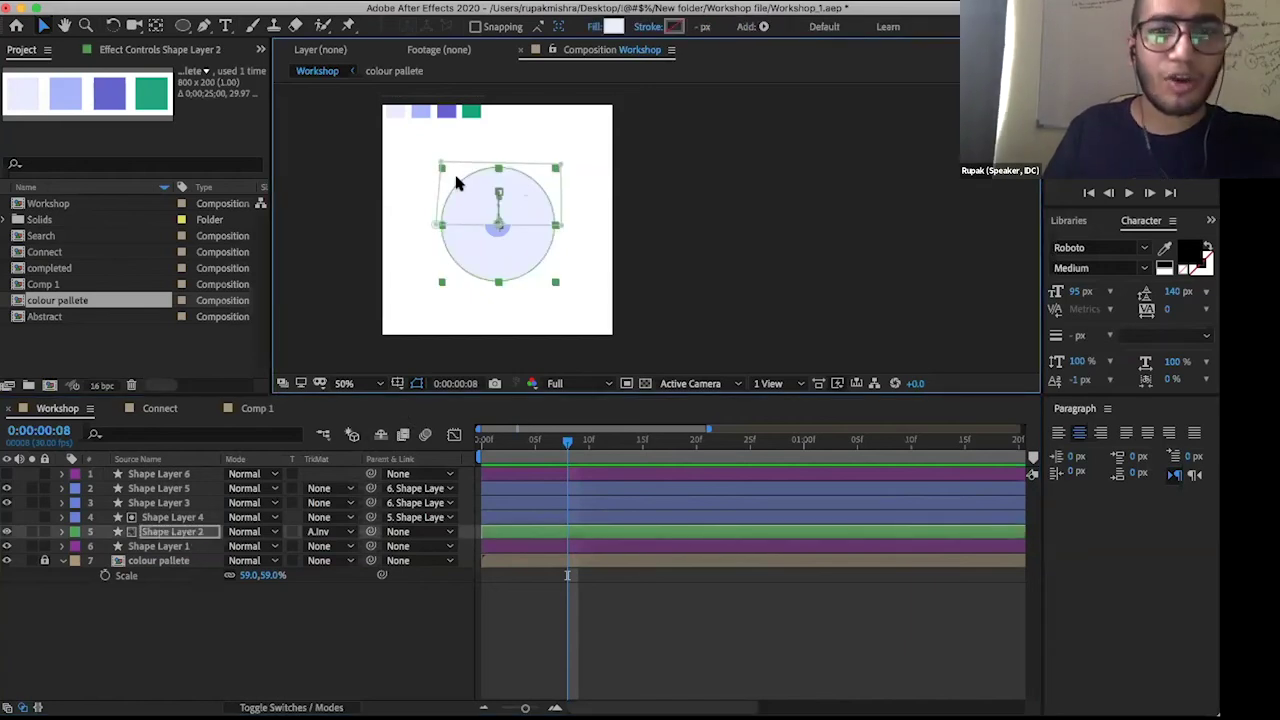
{"action": "left_click", "coordinate": [349, 555]}
{"action": "left_click", "coordinate": [423, 108]}
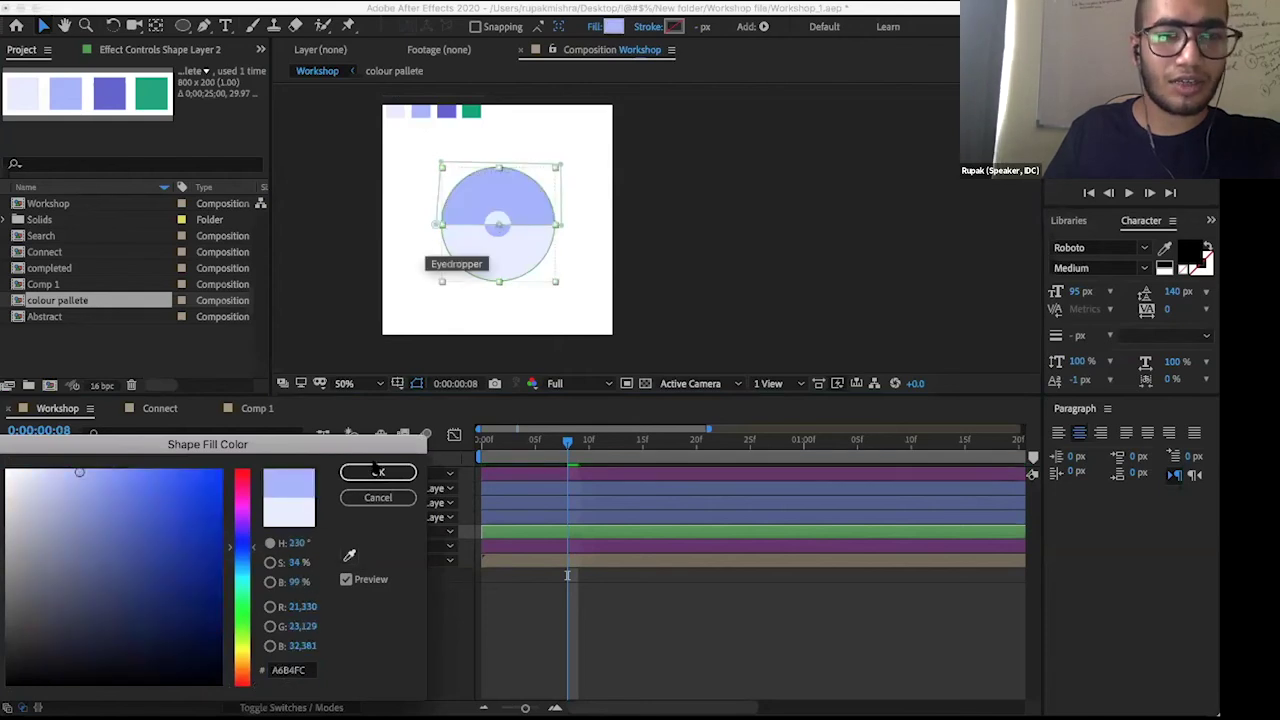
{"action": "left_click", "coordinate": [420, 111]}
{"action": "left_click", "coordinate": [378, 472]}
{"action": "left_click", "coordinate": [326, 636]}
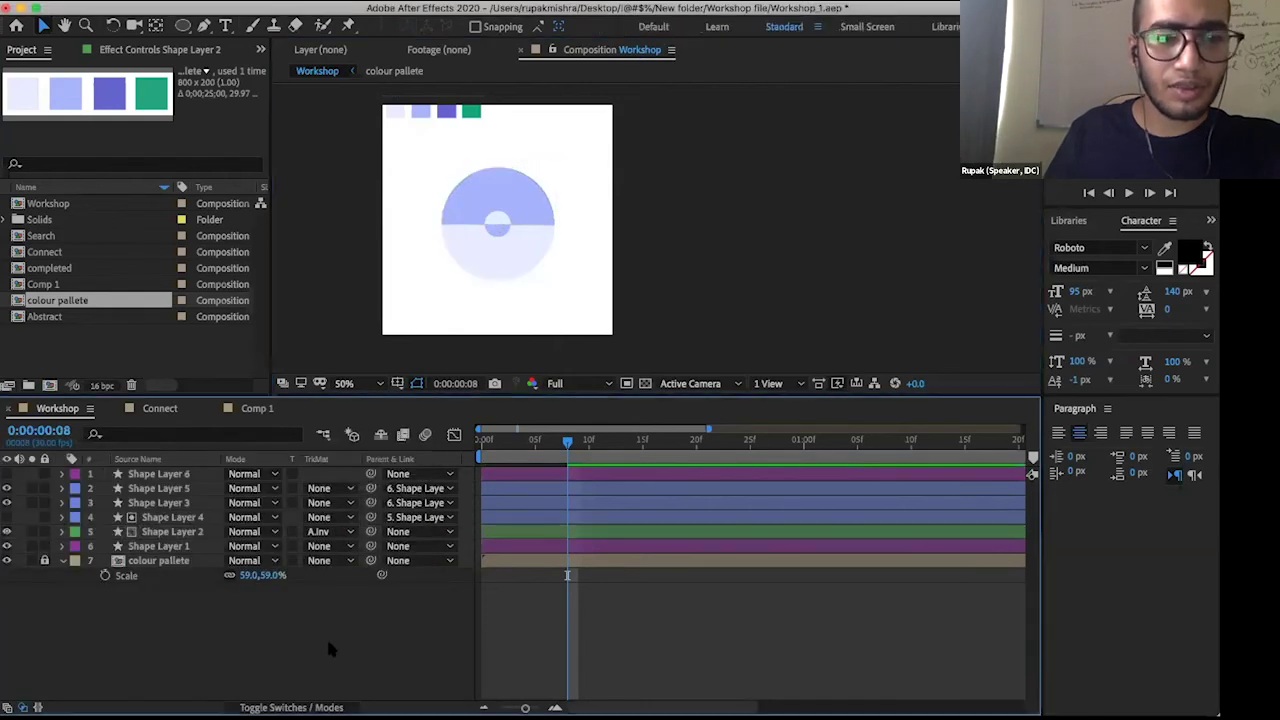
- Preview the half circles closing from the first frame, then return the playhead to frame 8
{"action": "left_click", "coordinate": [146, 474]}
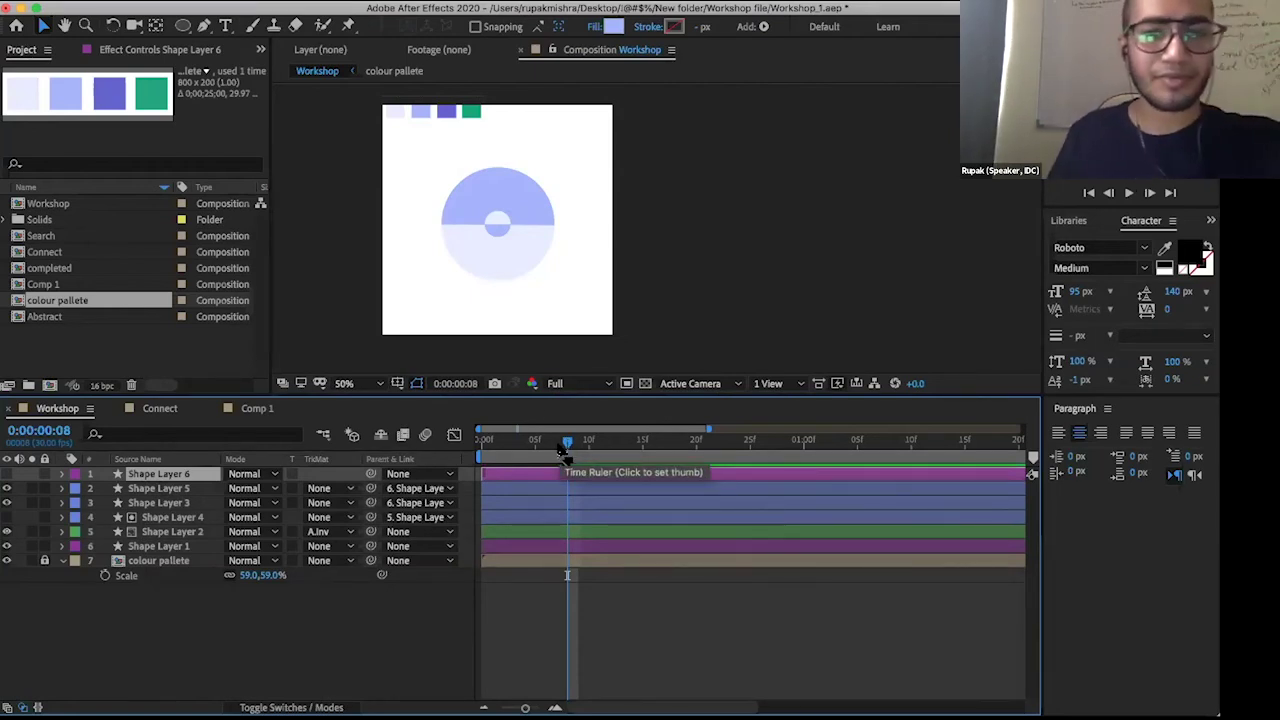
{"action": "left_click", "coordinate": [494, 180]}
{"action": "left_click", "coordinate": [238, 605]}
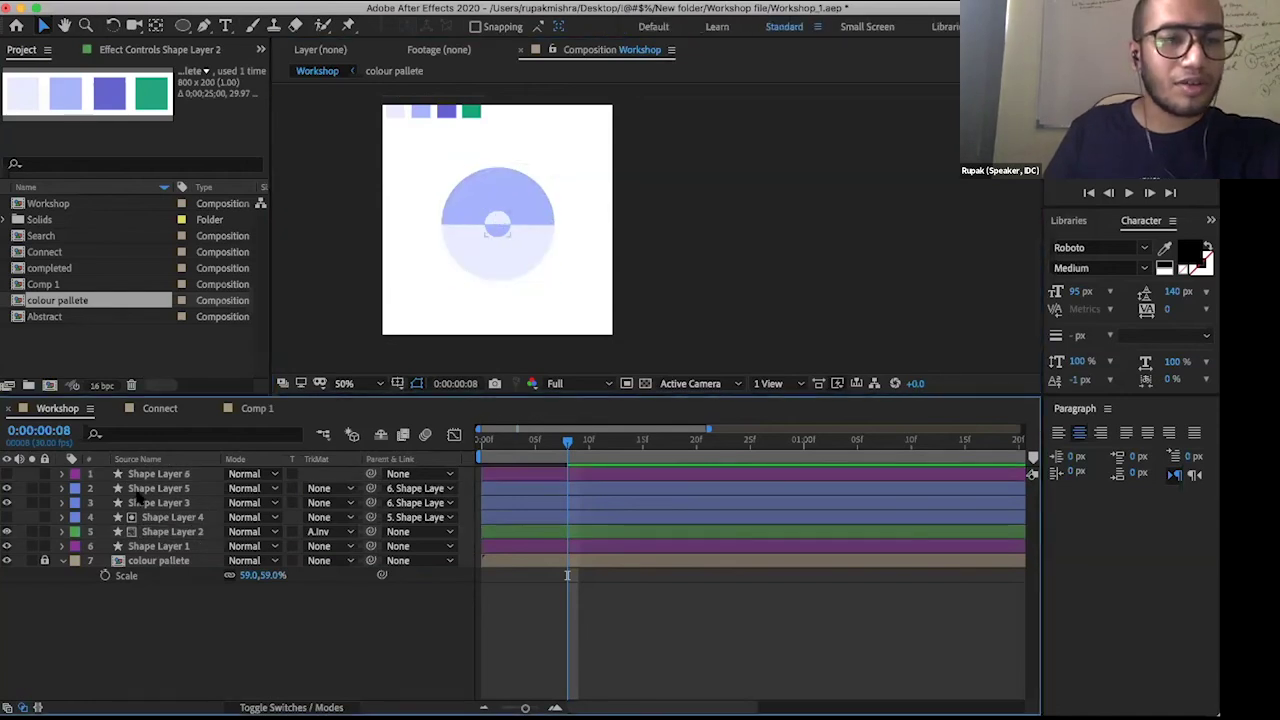
{"action": "left_click", "coordinate": [467, 447]}
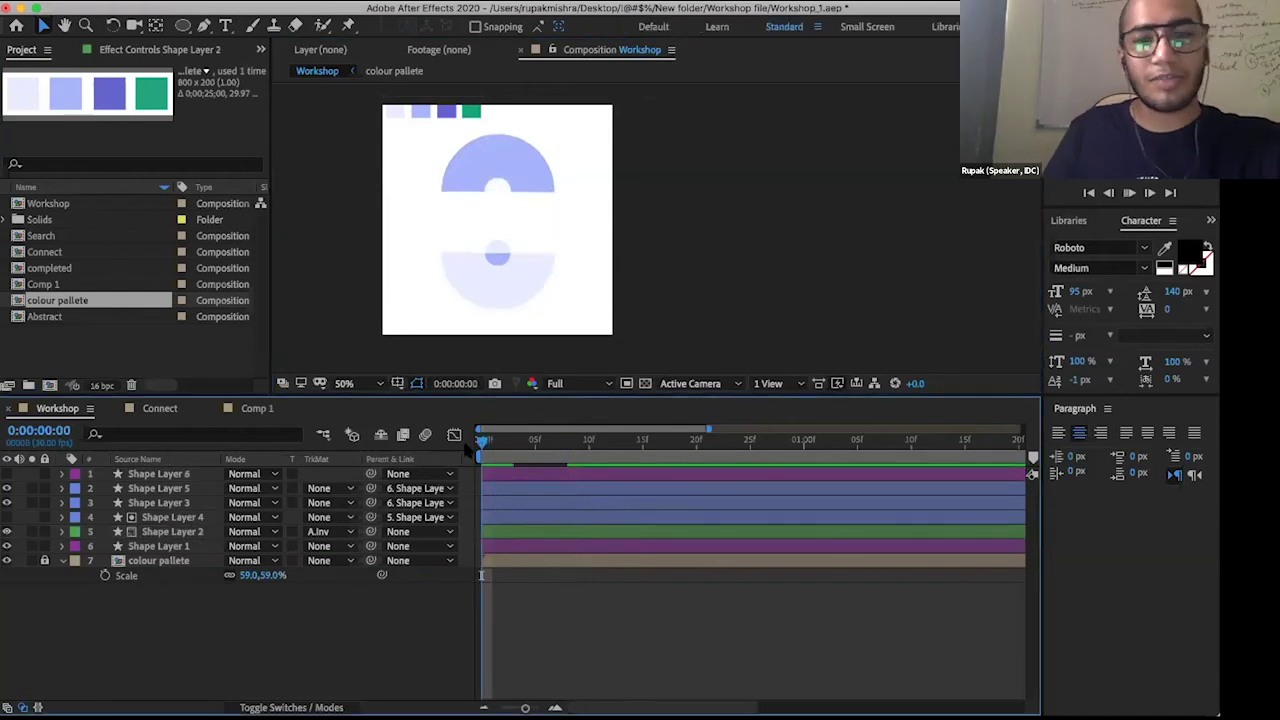
{"action": "key", "text": "space"}
{"action": "left_click_drag", "start_coordinate": [483, 447], "coordinate": [567, 447]}
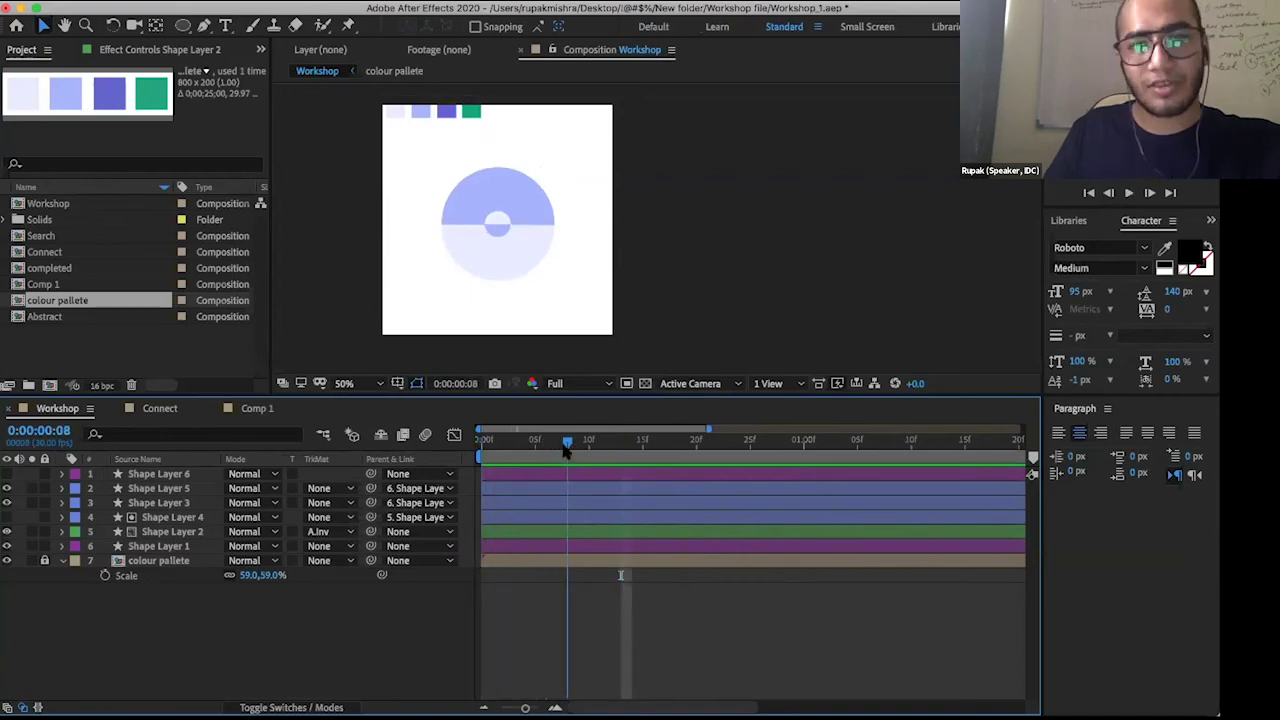
- Make the full circle, Shape Layer 6, visible in the composition and deselect it
{"action": "left_click", "coordinate": [20, 474]}
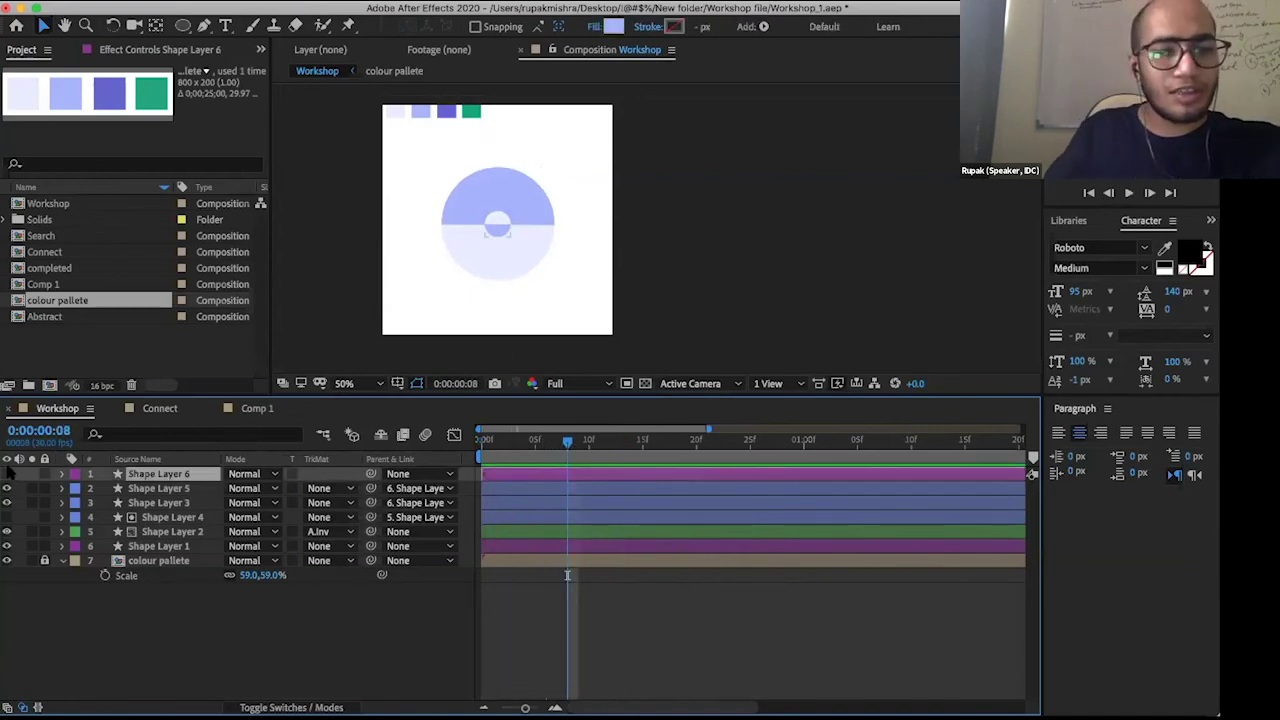
{"action": "left_click", "coordinate": [8, 474]}
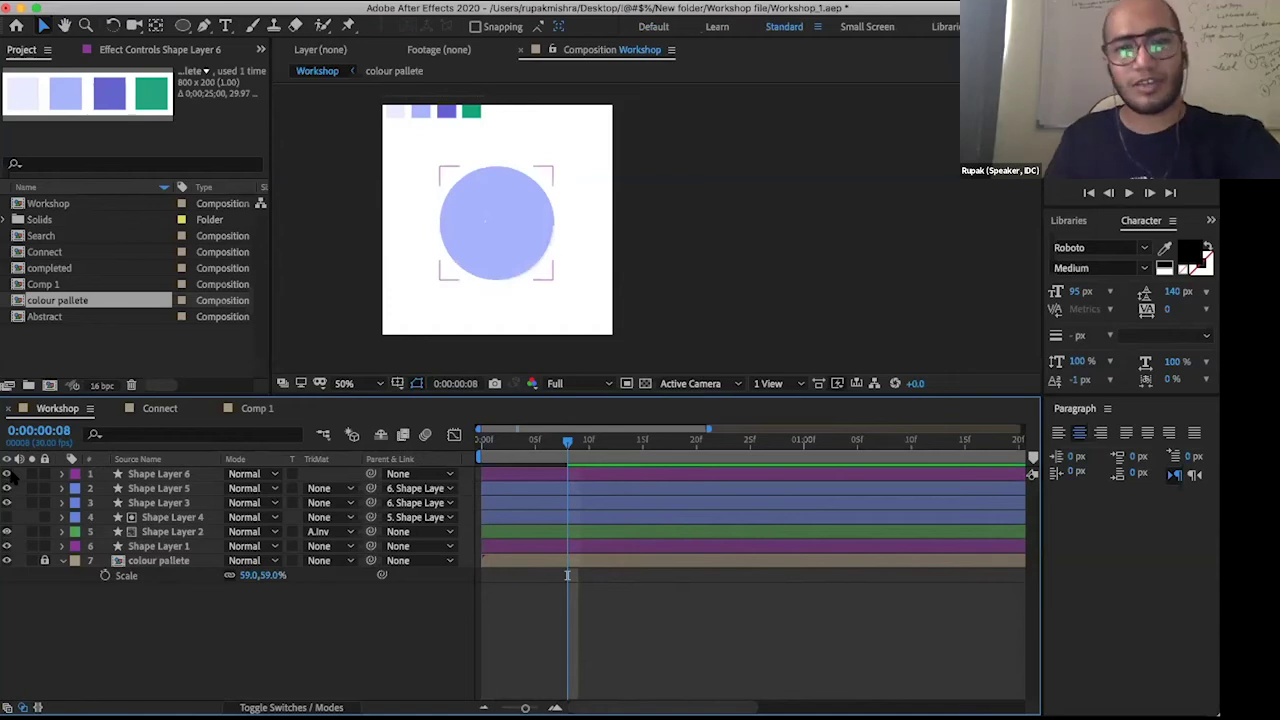
{"action": "left_click", "coordinate": [184, 476]}
{"action": "key", "text": "Return"}
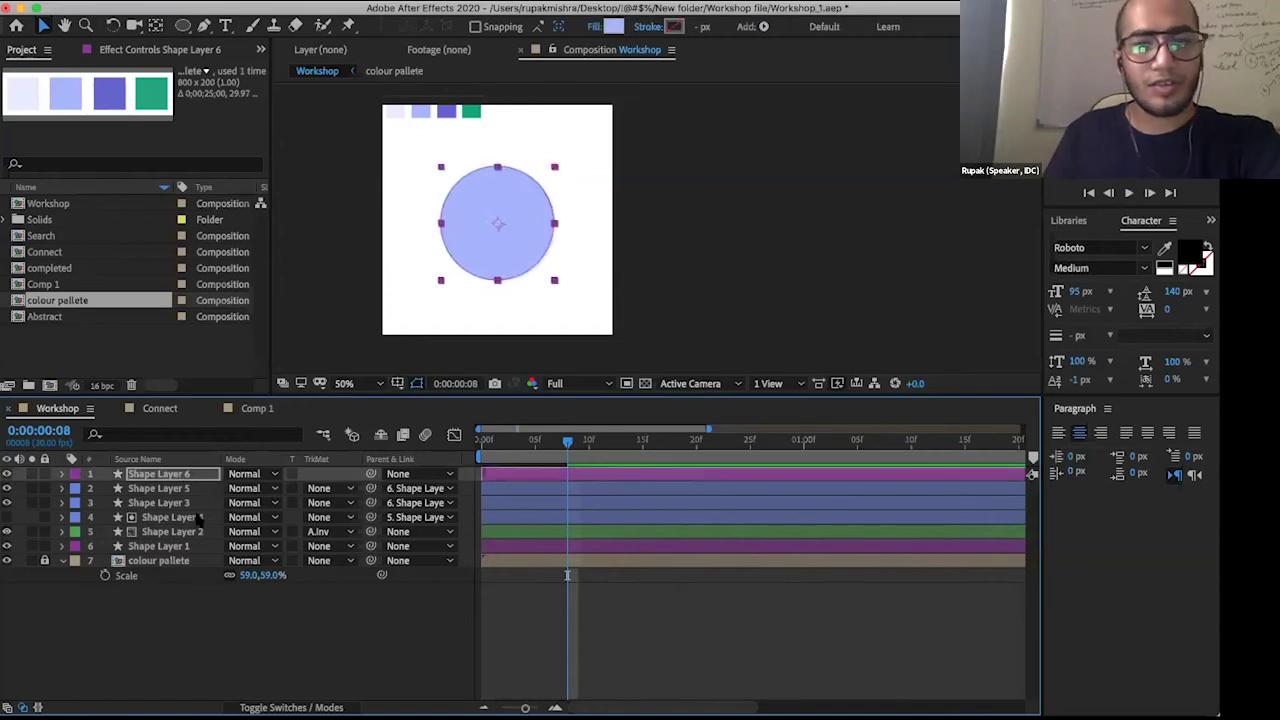
{"action": "left_click", "coordinate": [195, 617]}
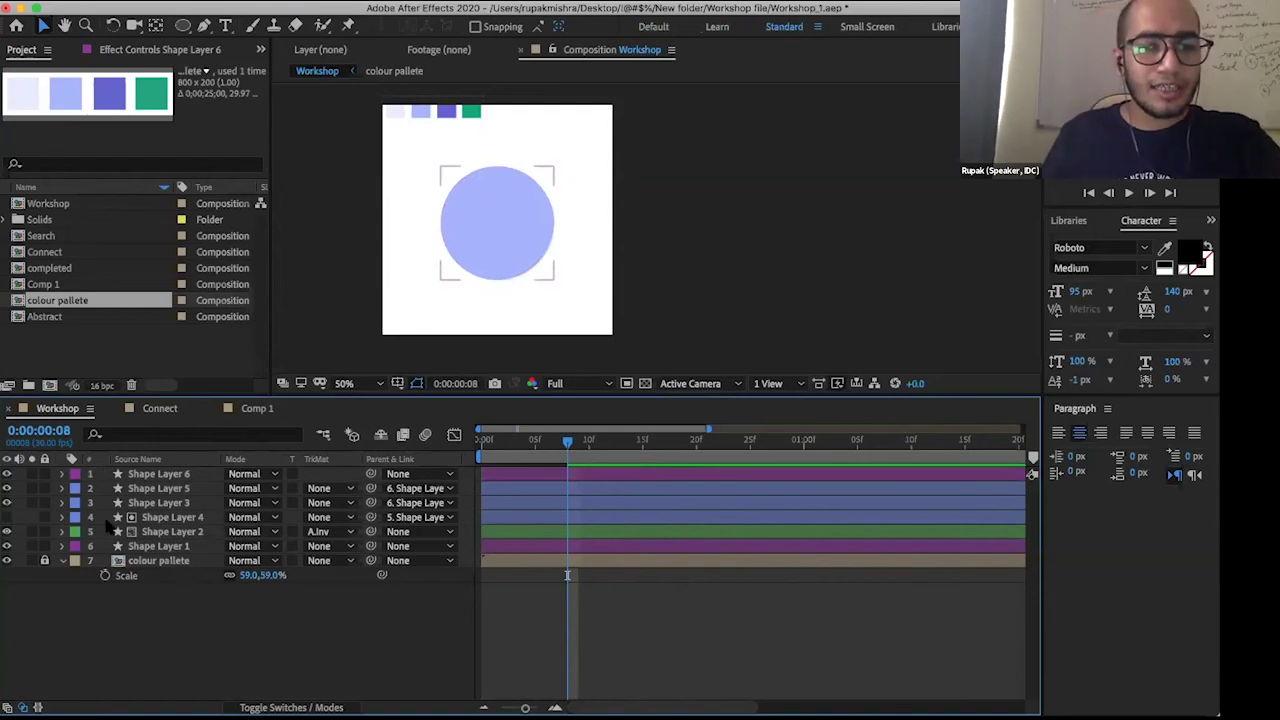
- Enable scale keyframing on Shape Layer 6 at frame 8 and trim the layer's start to that frame
{"action": "key", "text": "u"}
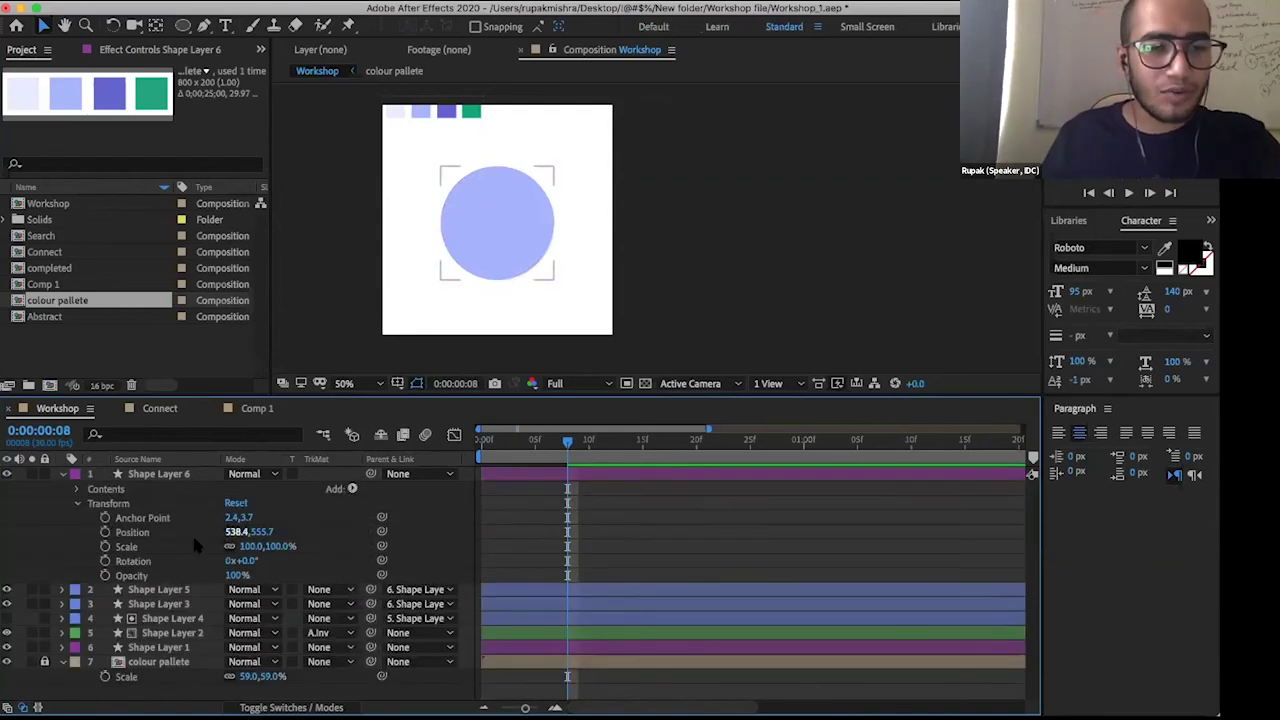
{"action": "left_click", "coordinate": [105, 547]}
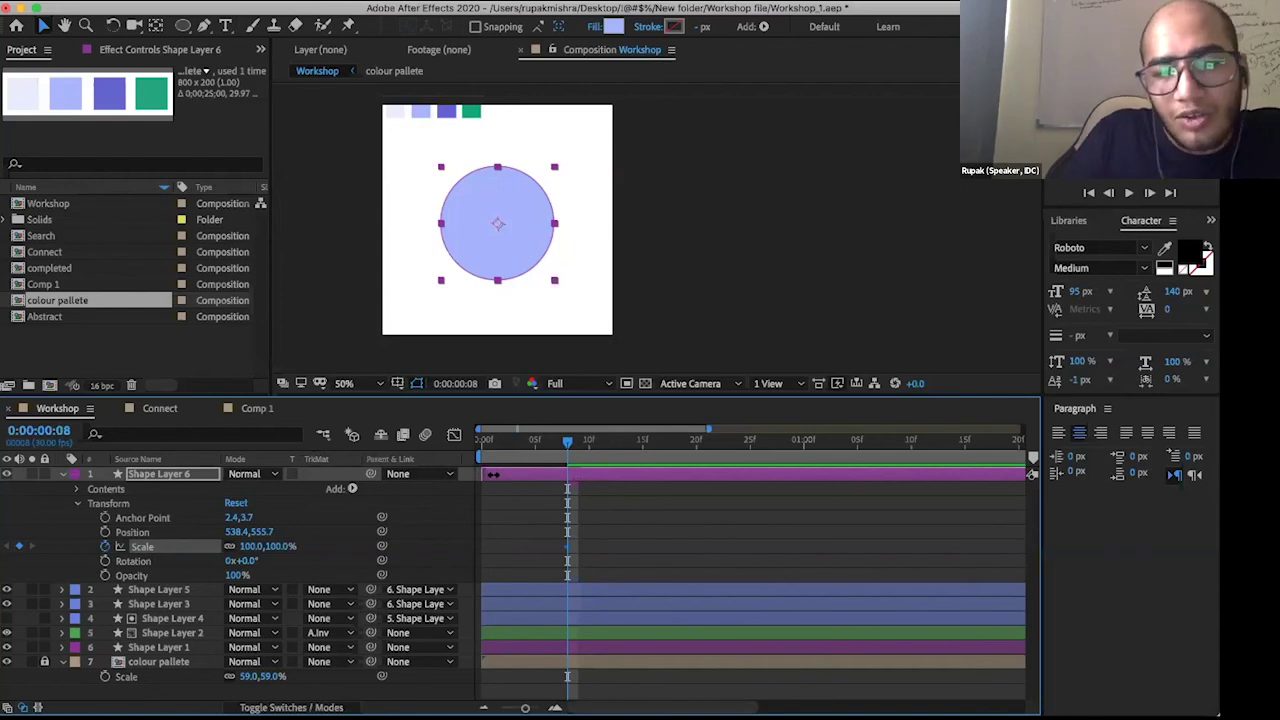
{"action": "left_click_drag", "start_coordinate": [490, 474], "coordinate": [562, 471]}
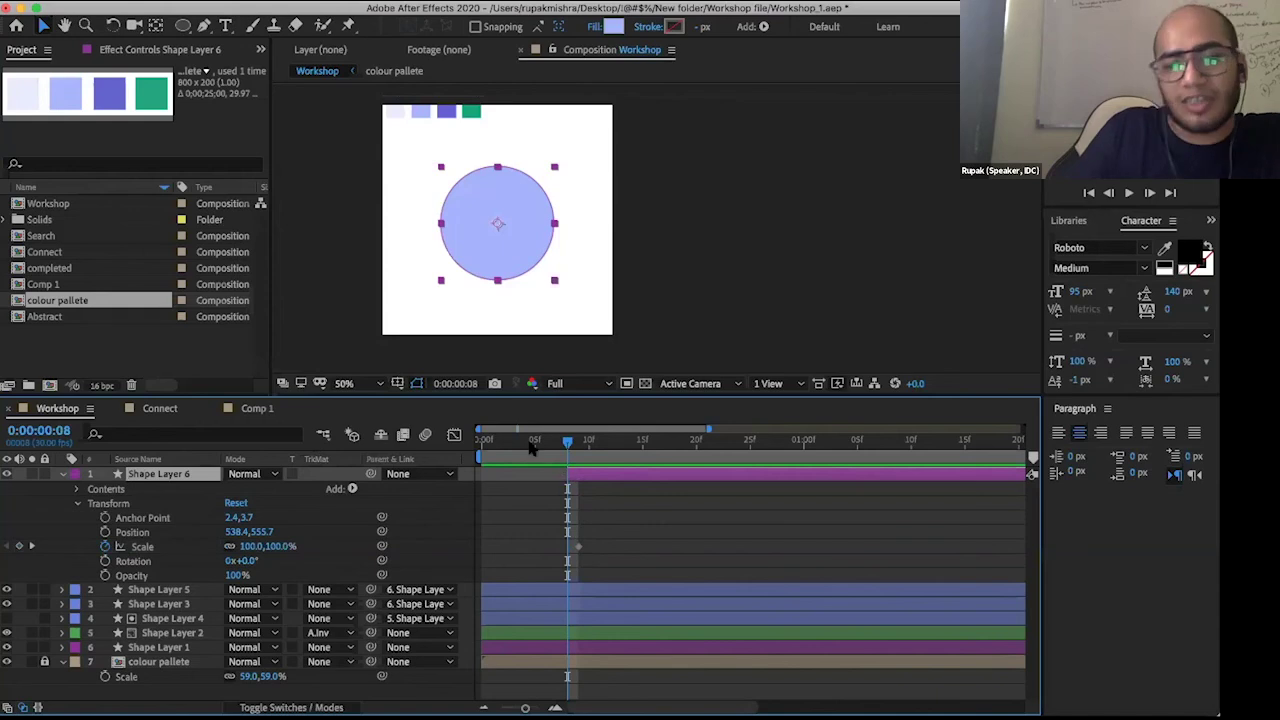
{"action": "left_click", "coordinate": [535, 444]}
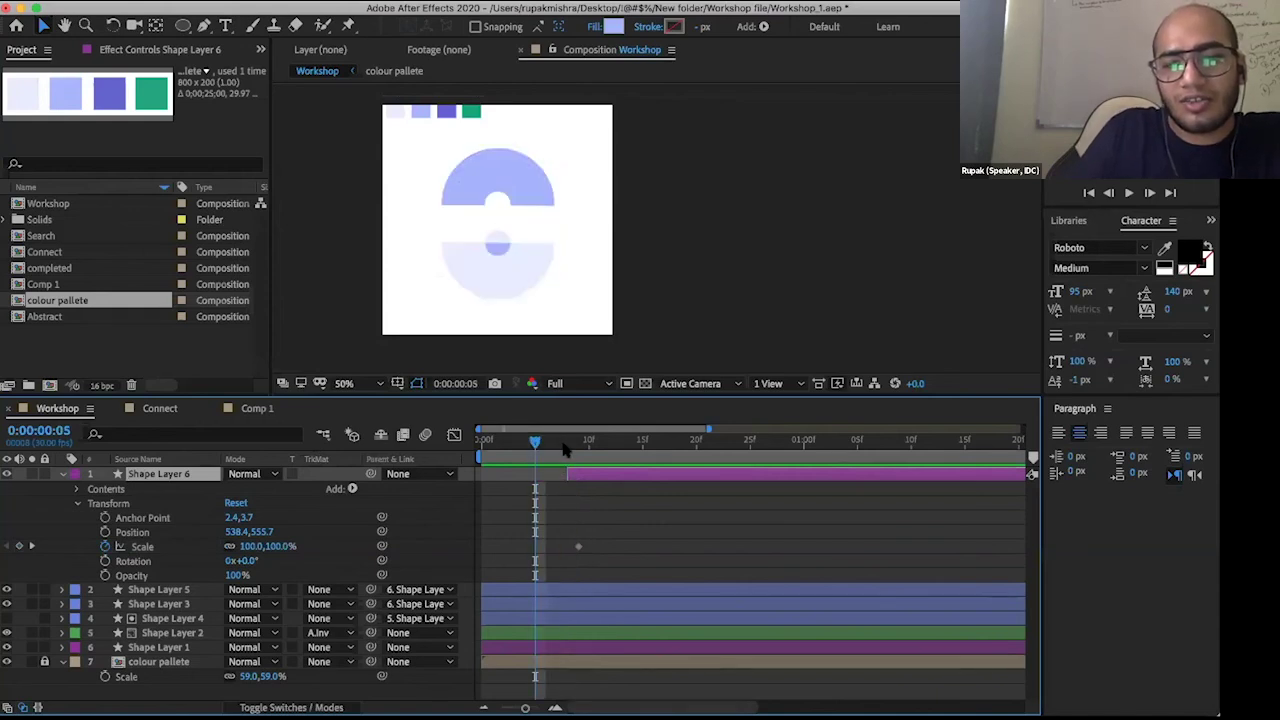
{"action": "left_click", "coordinate": [566, 443]}
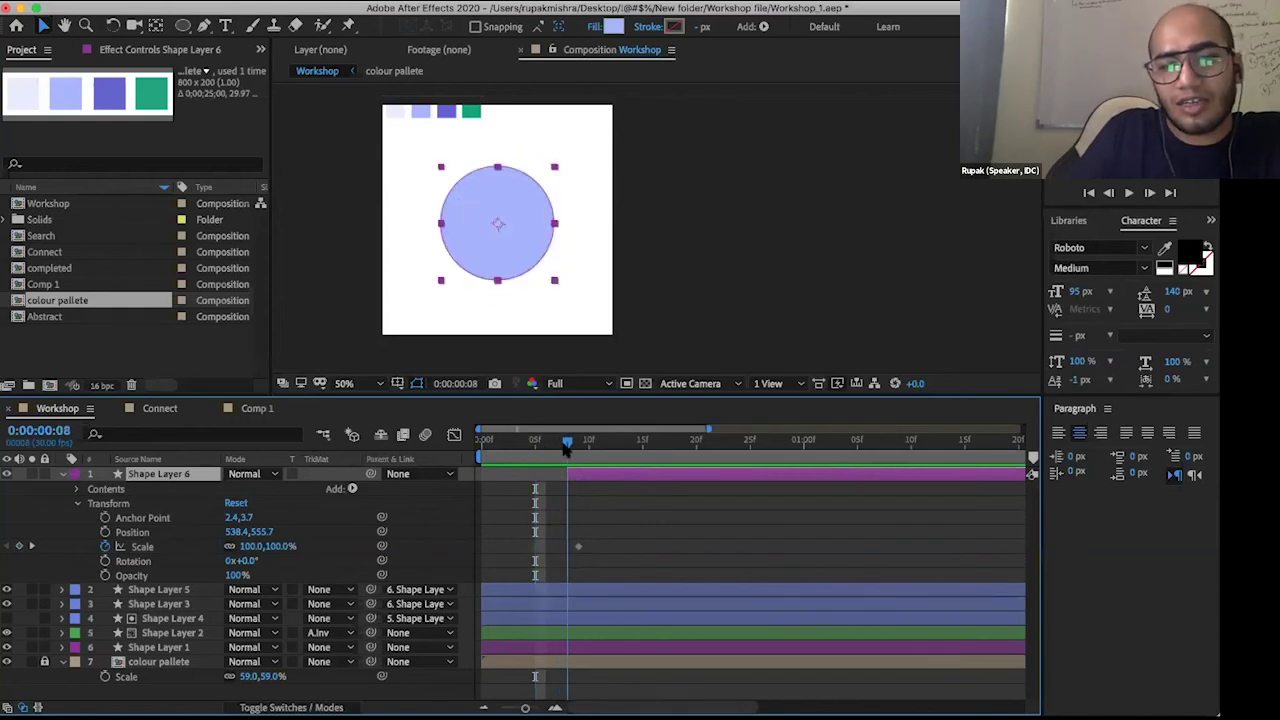
- Align Shape Layer 6's scale keyframe with the layer's start at frame 8 and set its scale to 0%
{"action": "left_click", "coordinate": [577, 546]}
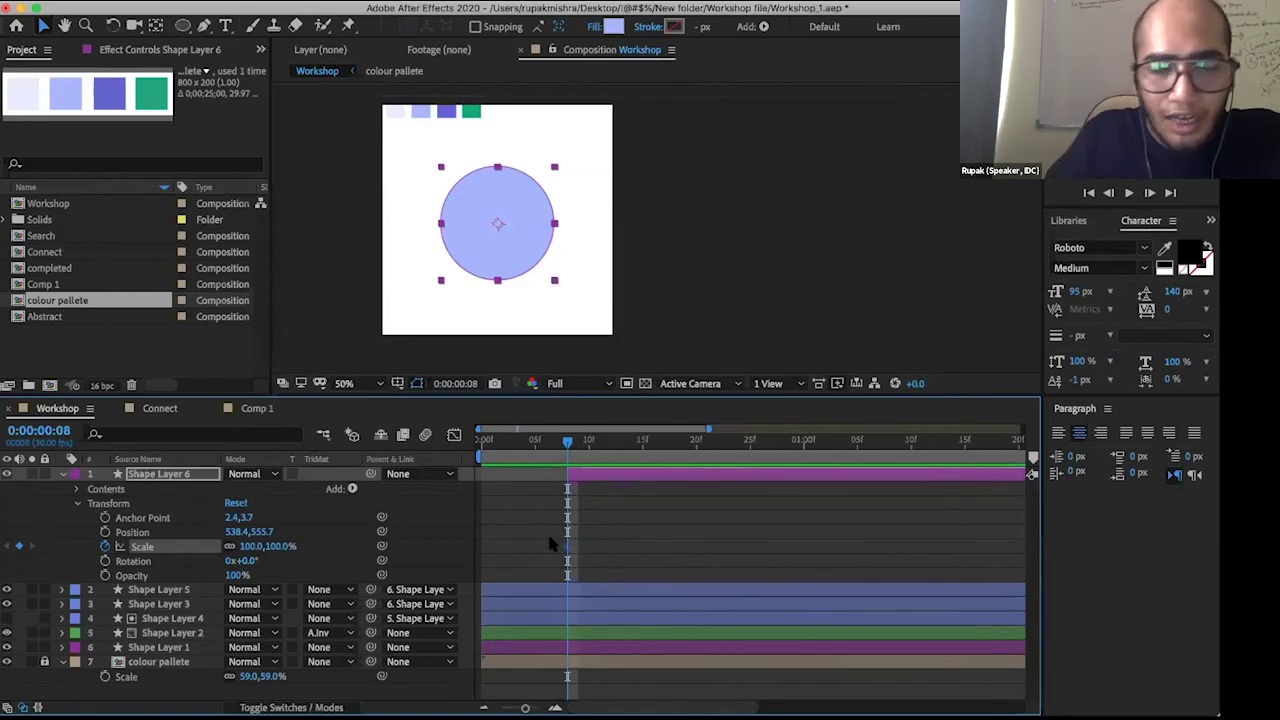
{"action": "left_click", "coordinate": [280, 546]}
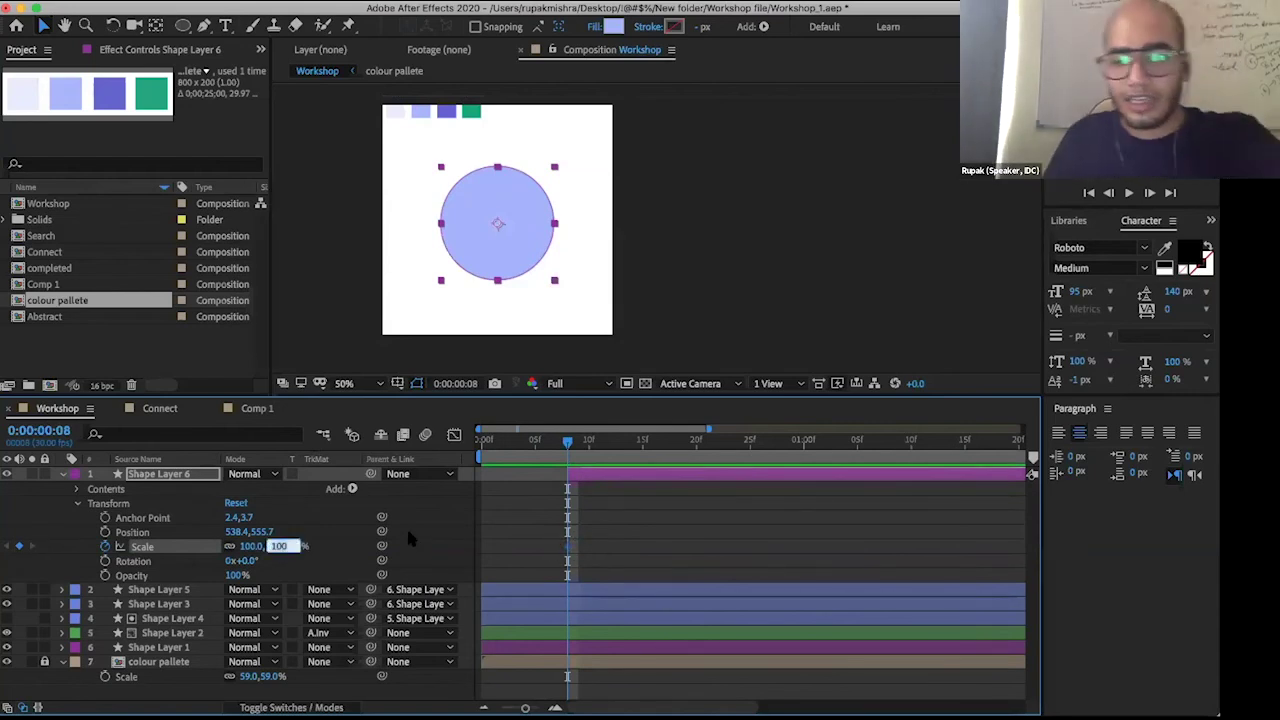
{"action": "type", "text": "0"}
{"action": "key", "text": "Return"}
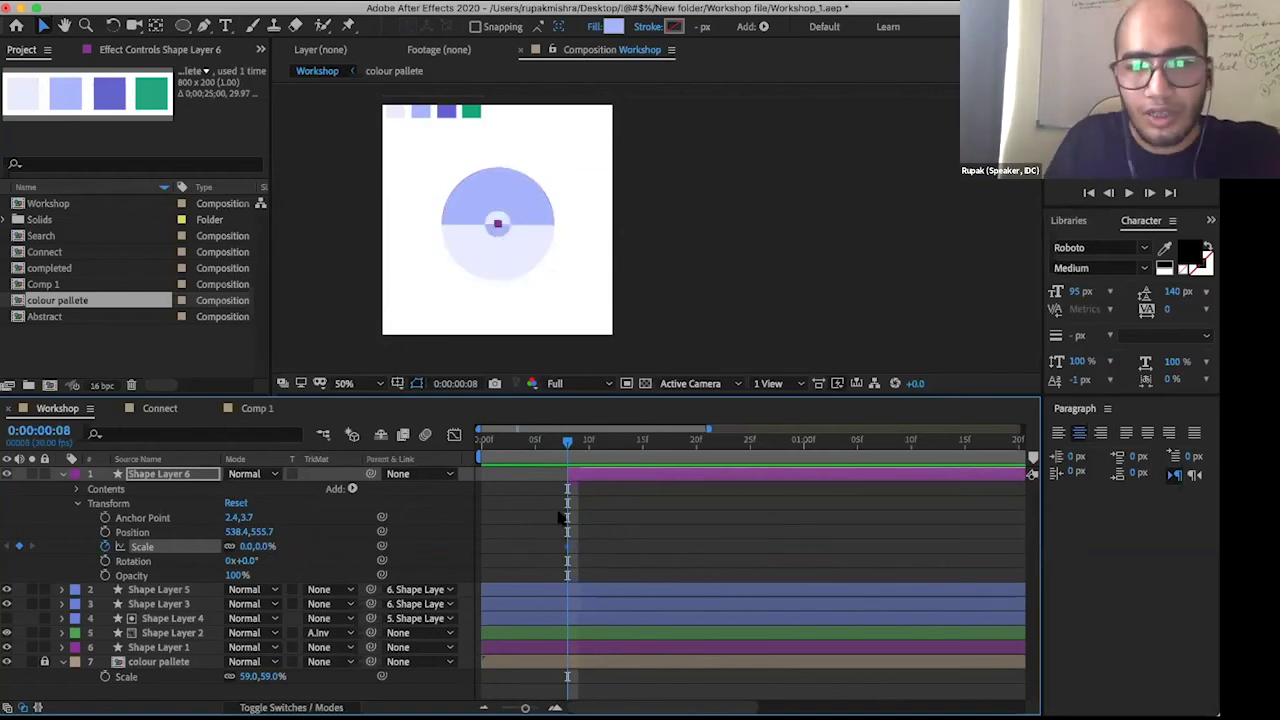
- Add a scale keyframe of 100% to Shape Layer 6 at frame 14
{"action": "left_click_drag", "start_coordinate": [600, 449], "coordinate": [632, 459]}
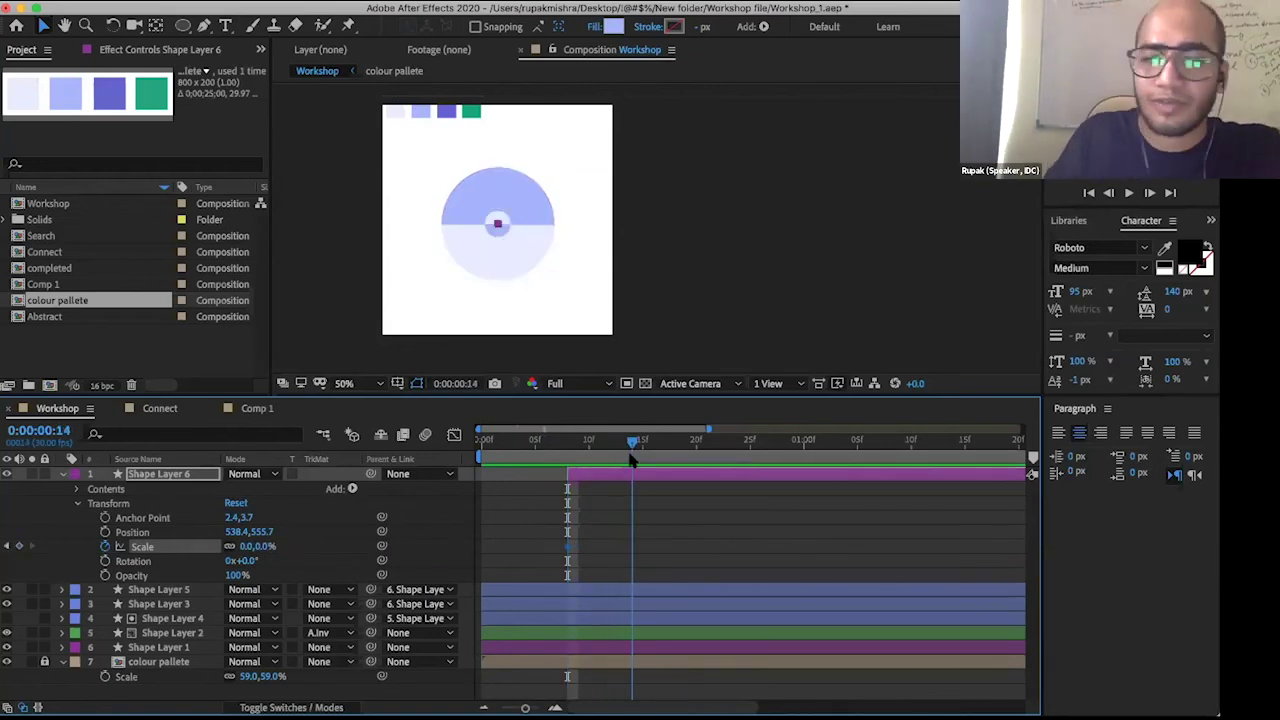
{"action": "left_click", "coordinate": [266, 546]}
{"action": "type", "text": "100"}
{"action": "key", "text": "Return"}
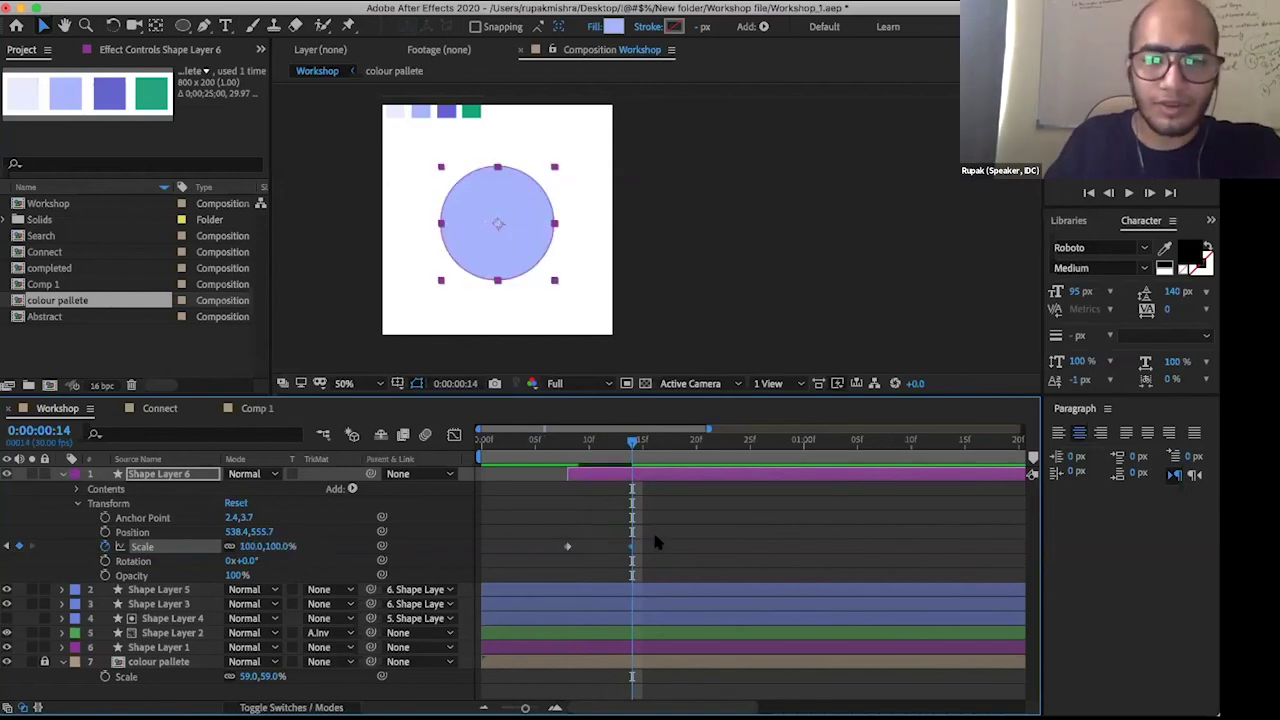
- Preview the full circle's growth from frame 7 and step through the frames around frame 8
{"action": "left_click", "coordinate": [652, 529]}
{"action": "left_click", "coordinate": [556, 441]}
{"action": "key", "text": "space"}
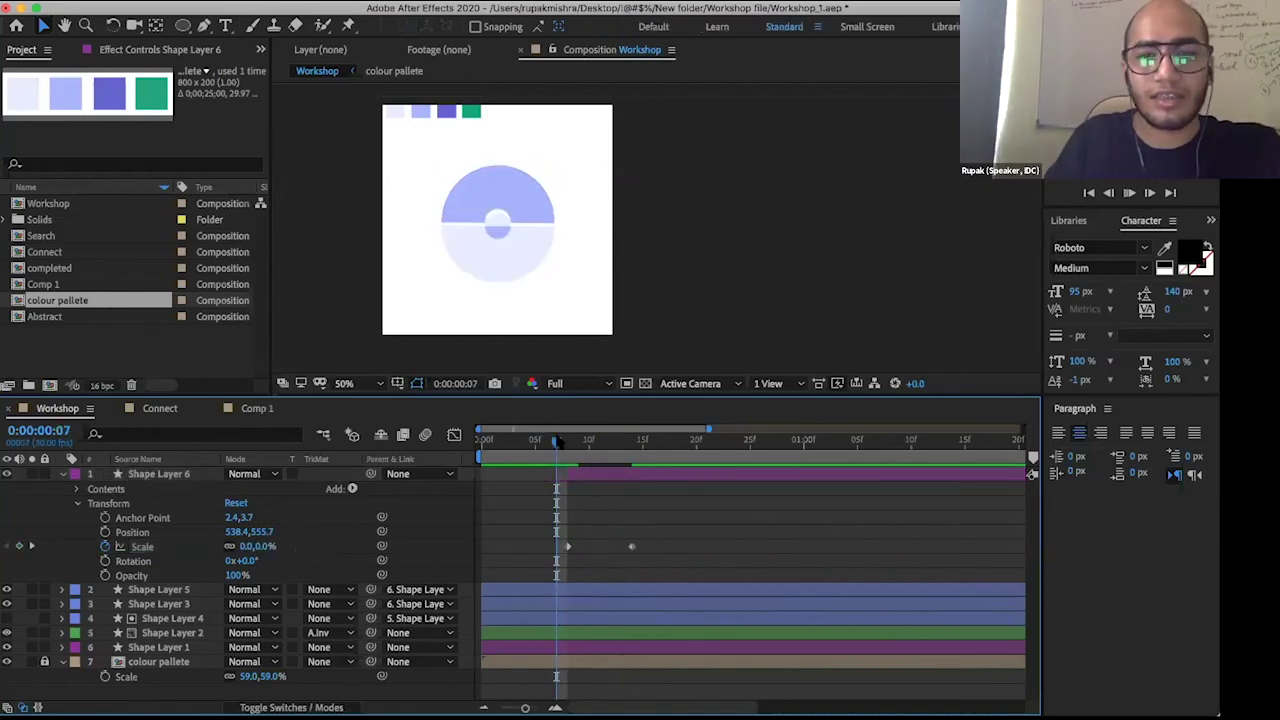
{"action": "key", "text": "space"}
{"action": "mouse_move", "coordinate": [576, 448]}
{"action": "left_mouse_down"}
{"action": "mouse_move", "coordinate": [636, 430]}
{"action": "mouse_move", "coordinate": [567, 438]}
{"action": "left_mouse_up"}
{"action": "left_click", "coordinate": [333, 473]}
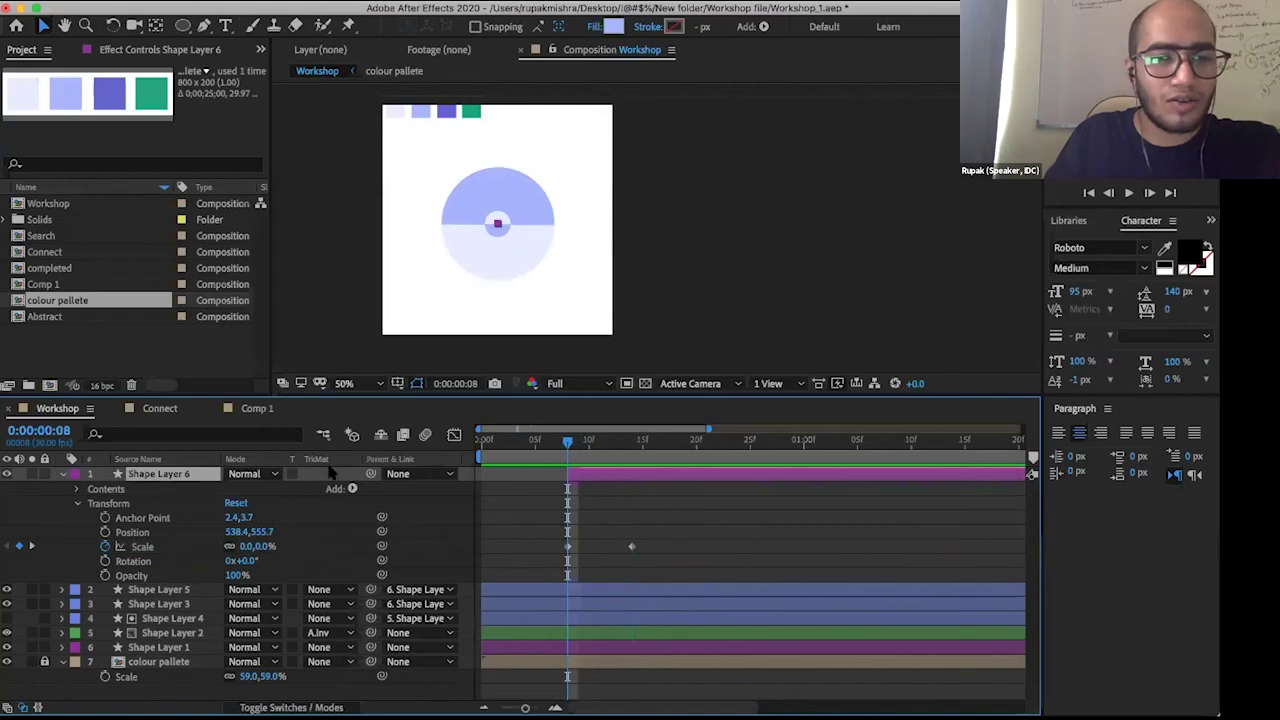
{"action": "key", "text": "Page_Down"}
{"action": "left_click_drag", "start_coordinate": [600, 441], "coordinate": [570, 452]}
{"action": "key", "text": "Page_Down"}
{"action": "key", "text": "Page_Up"}
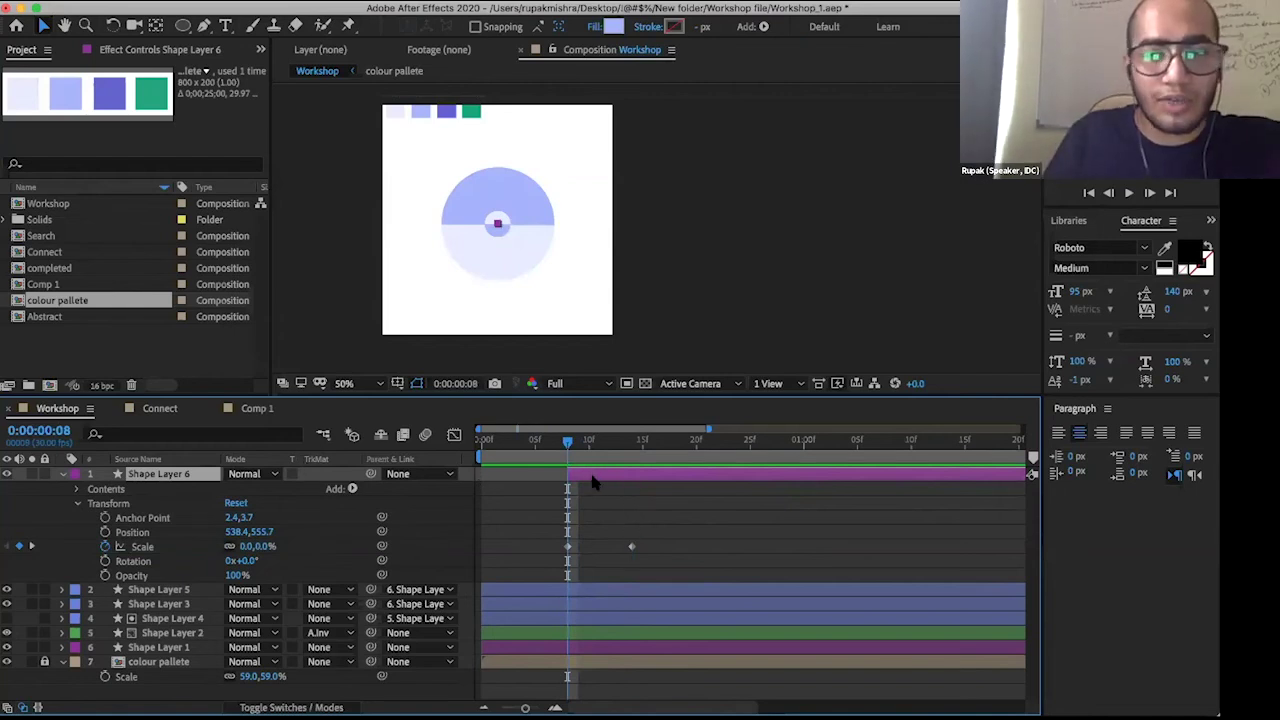
{"action": "left_click", "coordinate": [610, 505]}
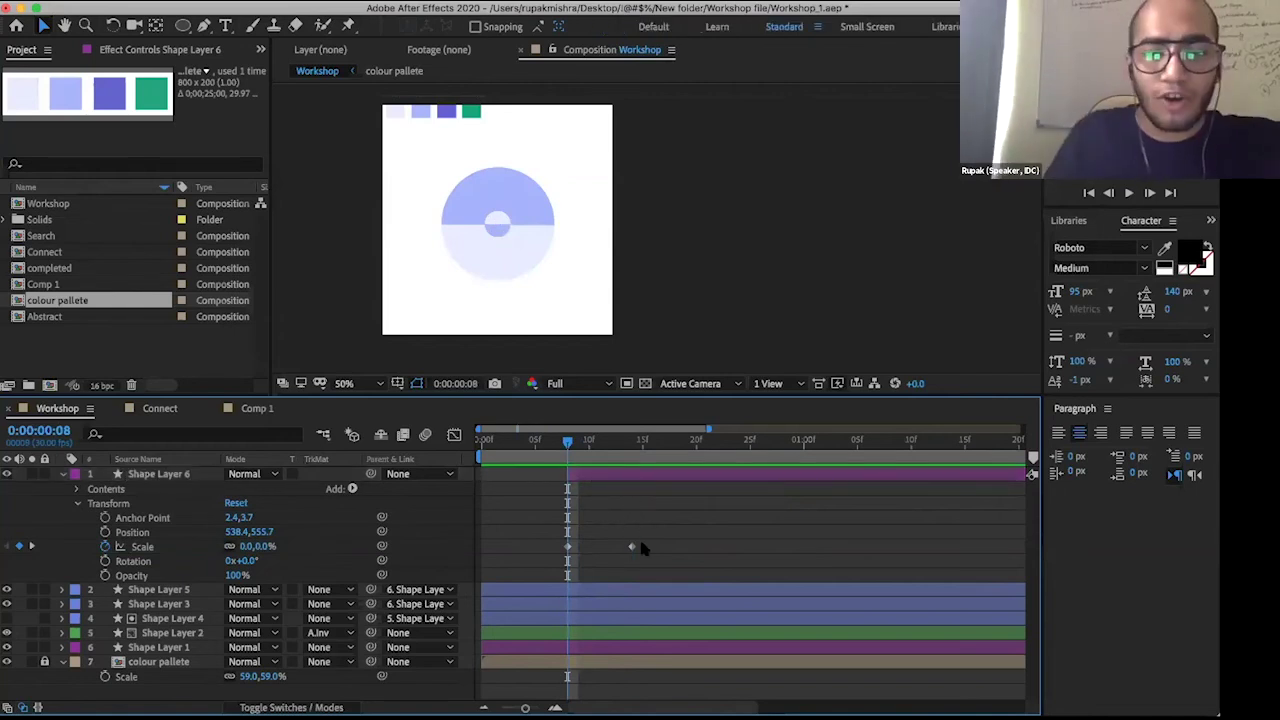
- Duplicate Shape Layer 6 with its scale animation and select the copy above it
{"action": "left_click", "coordinate": [588, 479]}
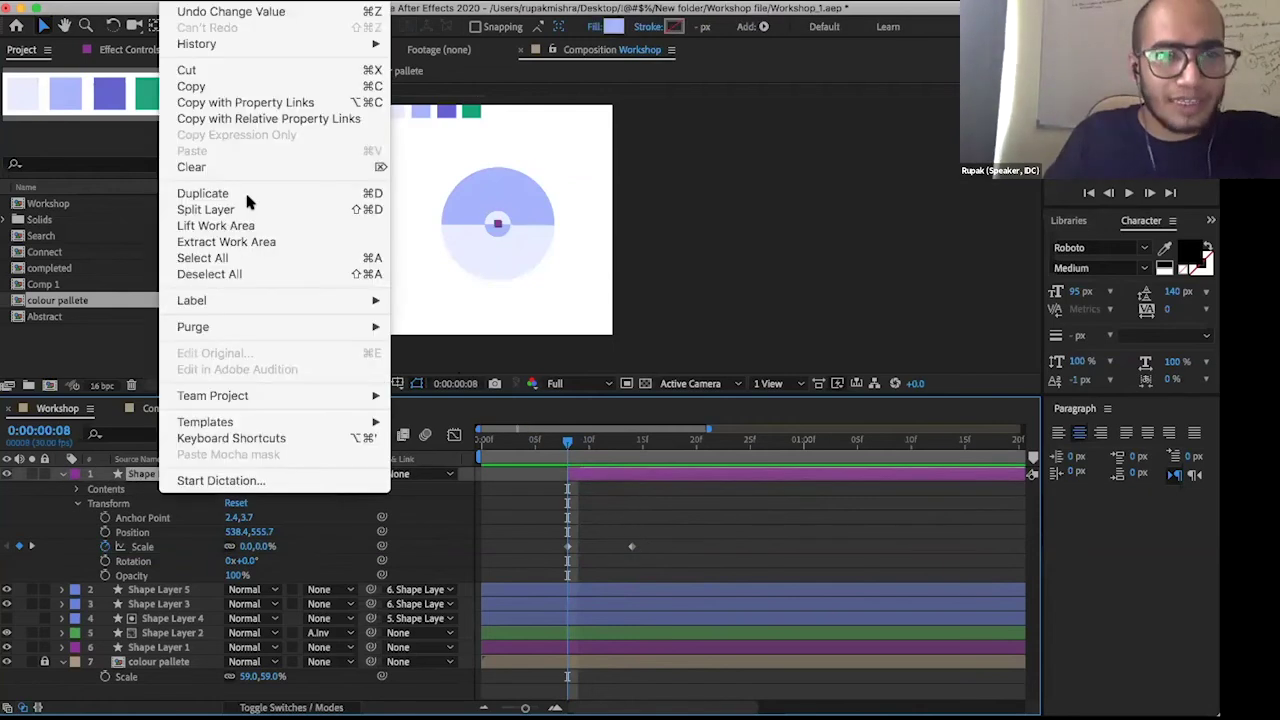
{"action": "left_click", "coordinate": [248, 202]}
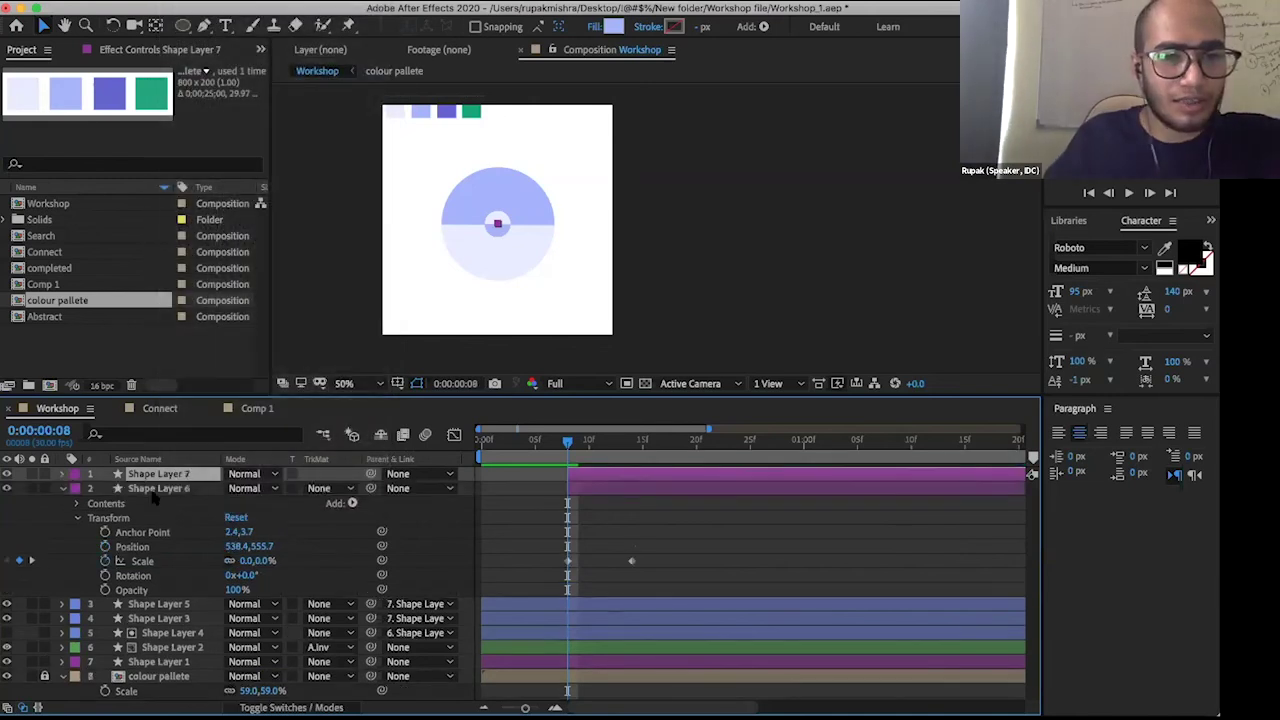
{"action": "left_click", "coordinate": [147, 490]}
{"action": "left_click", "coordinate": [156, 477]}
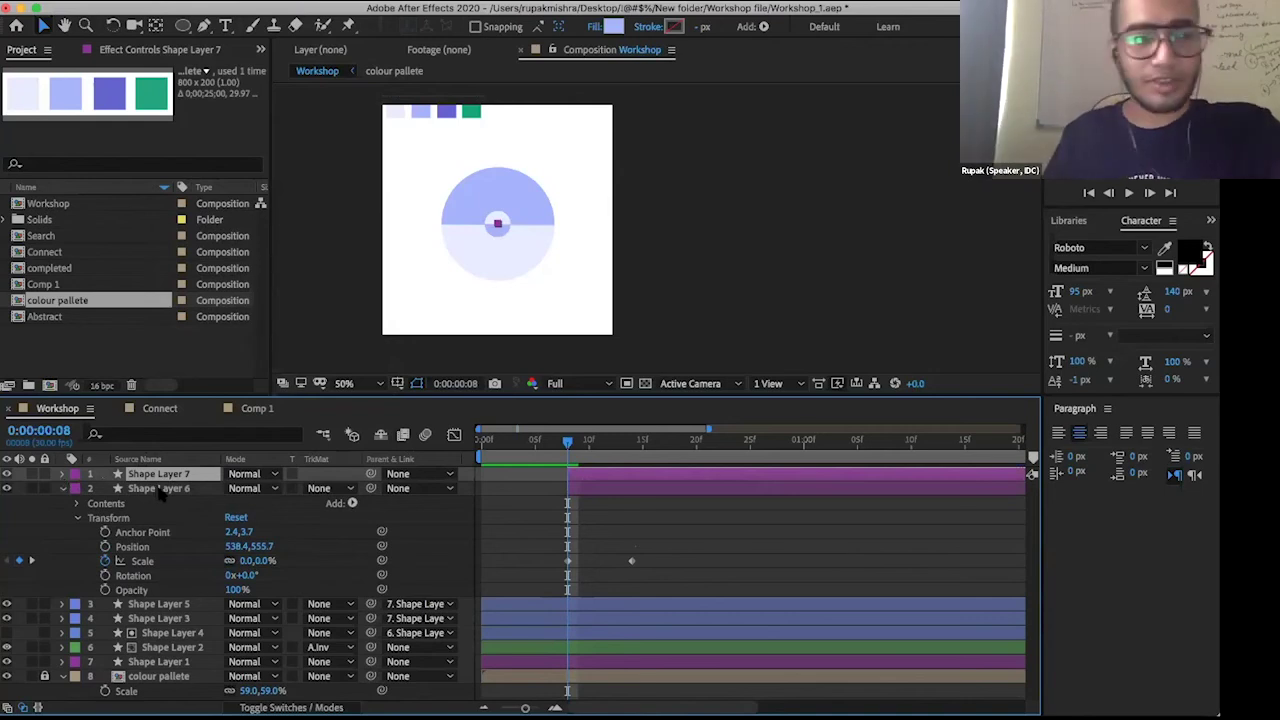
- Remove the scale keyframes from Shape Layer 6, set its scale to a constant 100%, and deselect it
{"action": "left_click", "coordinate": [158, 488]}
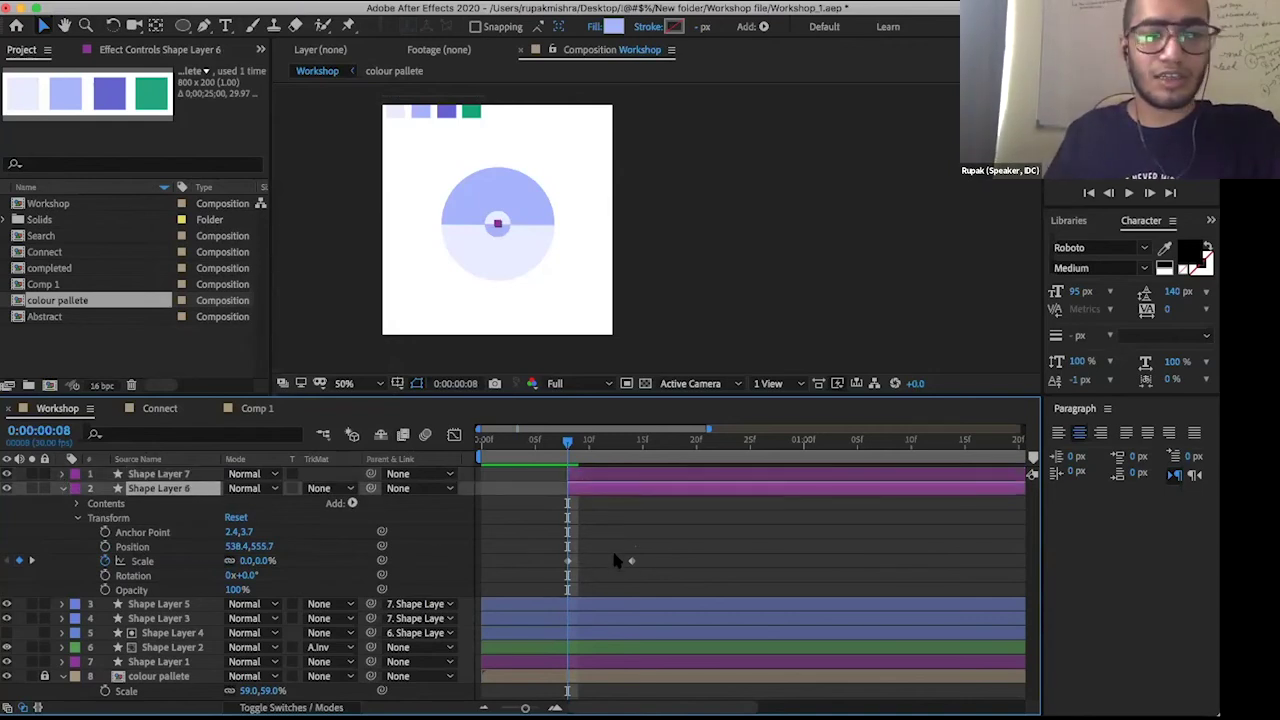
{"action": "left_click", "coordinate": [105, 561]}
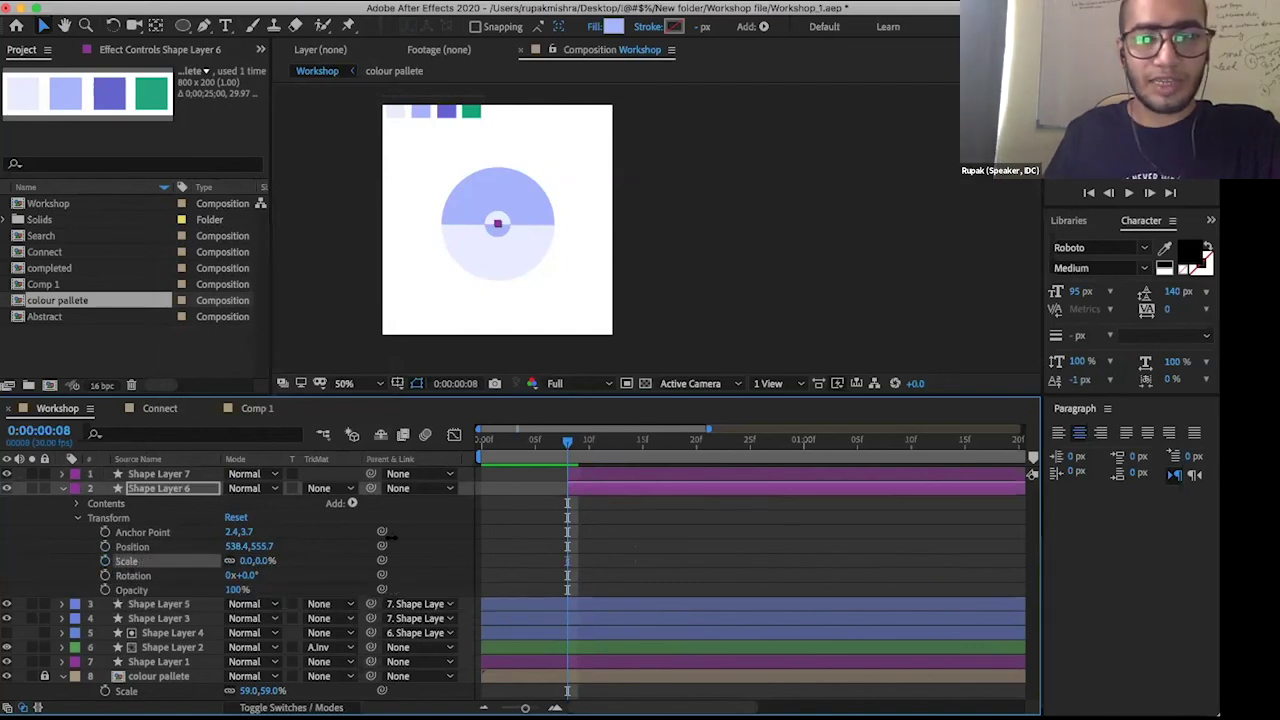
{"action": "left_click", "coordinate": [392, 530]}
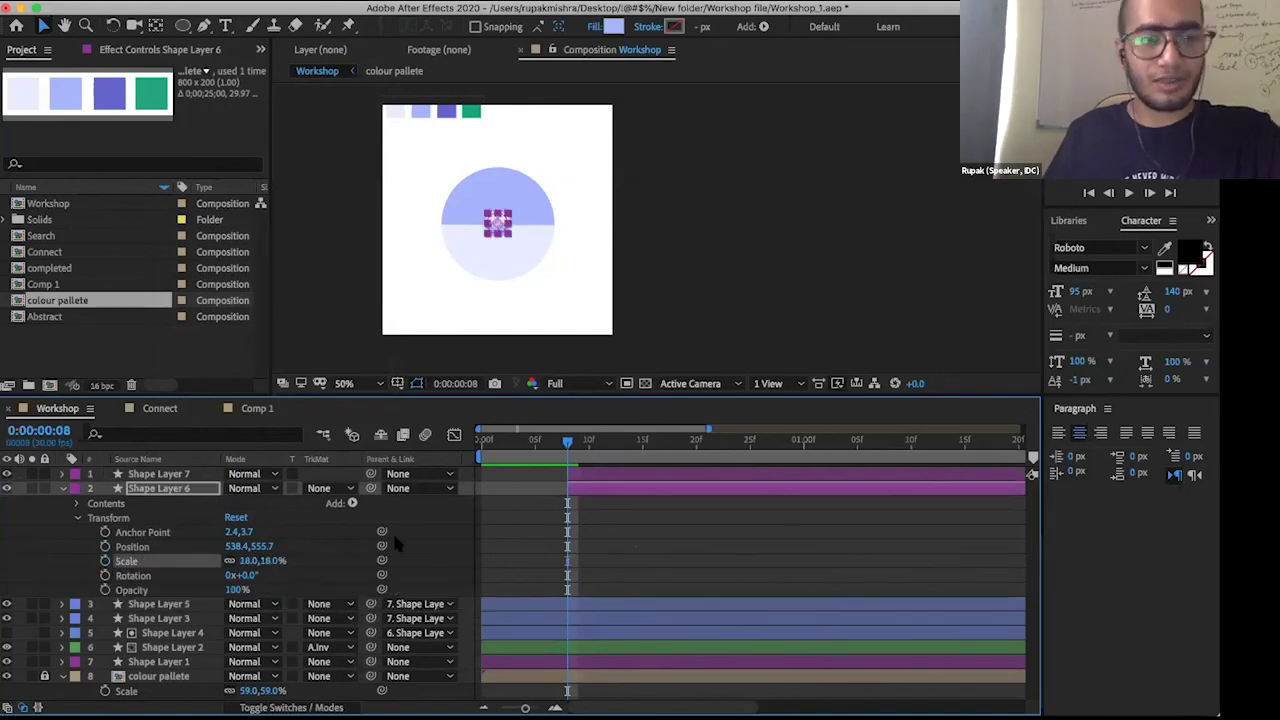
{"action": "left_click", "coordinate": [255, 561]}
{"action": "type", "text": "100"}
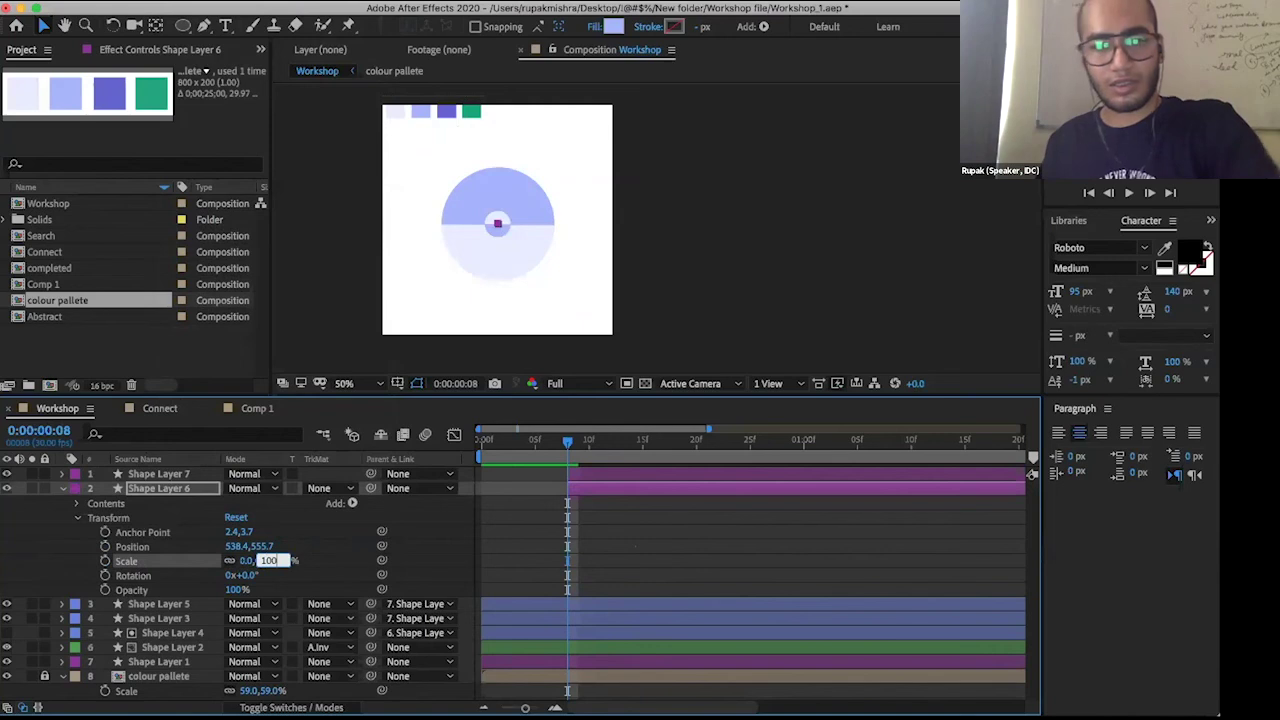
{"action": "key", "text": "Return"}
{"action": "left_click", "coordinate": [582, 500]}
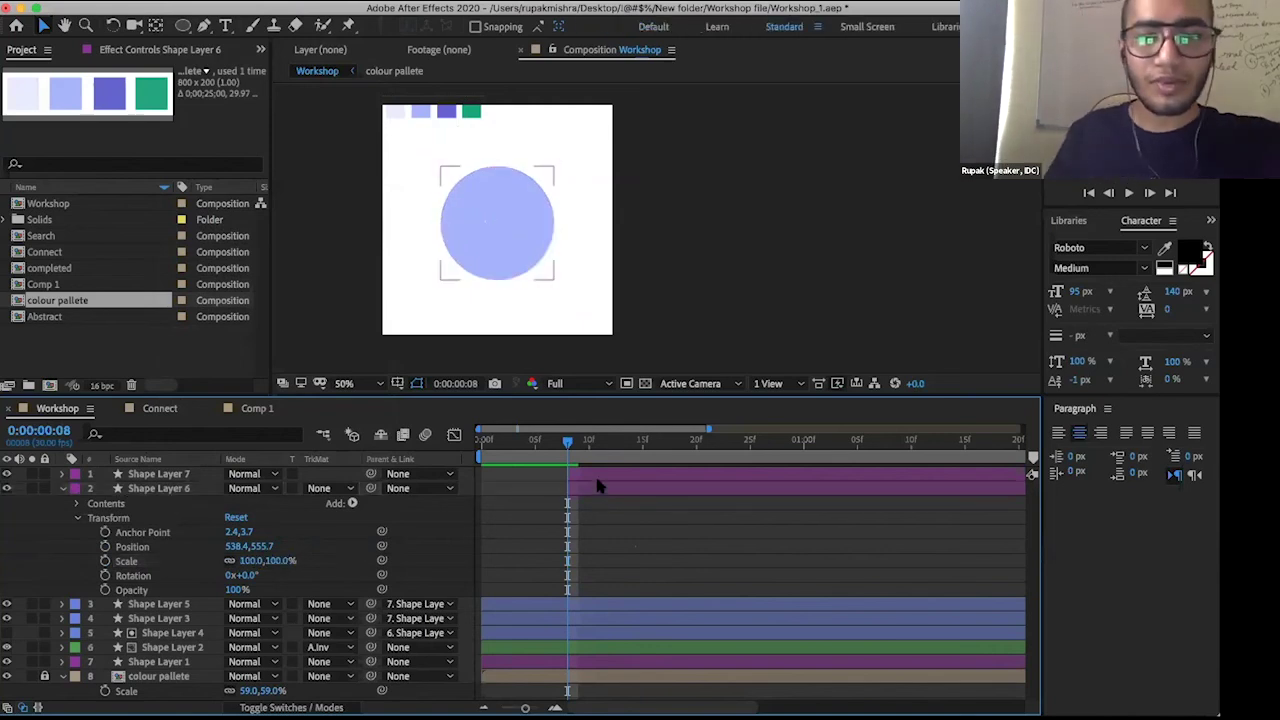
- Reveal Shape Layer 7's scale keyframes and fill the layer with the palette's third swatch, 6362D0
{"action": "left_click", "coordinate": [160, 488]}
{"action": "left_click", "coordinate": [160, 474]}
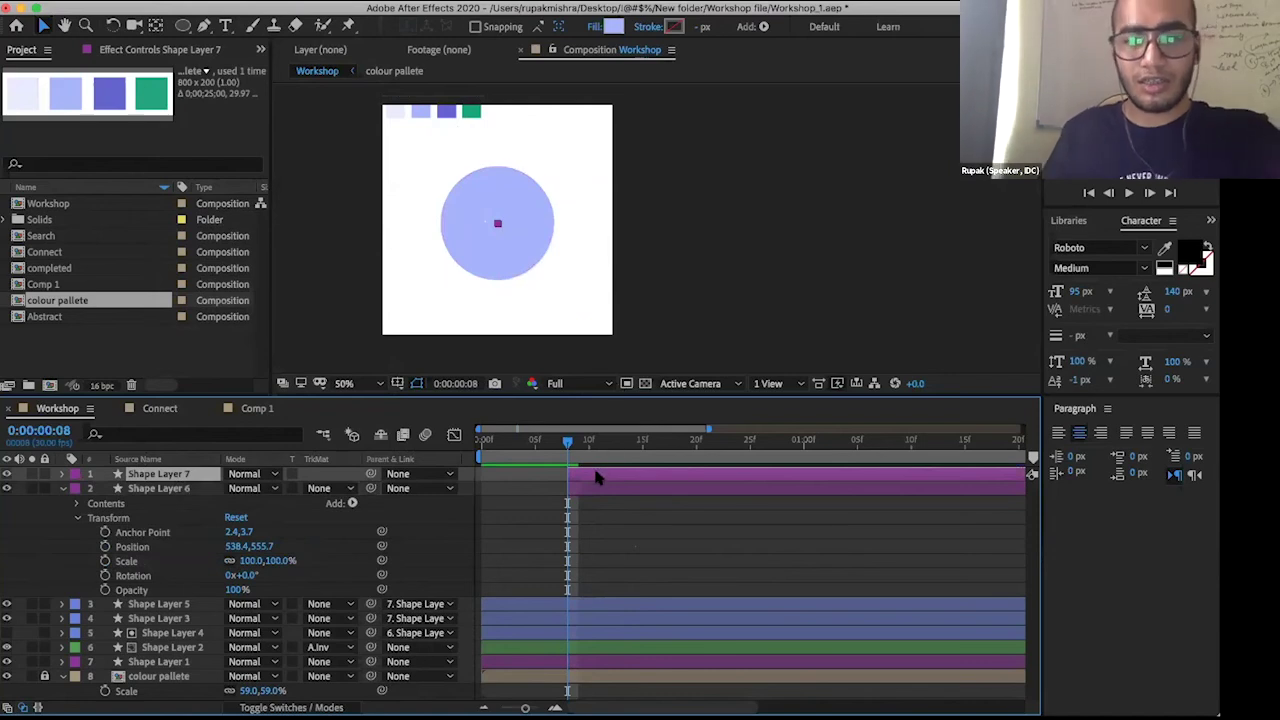
{"action": "key", "text": "ctrl+v"}
{"action": "left_click", "coordinate": [612, 27]}
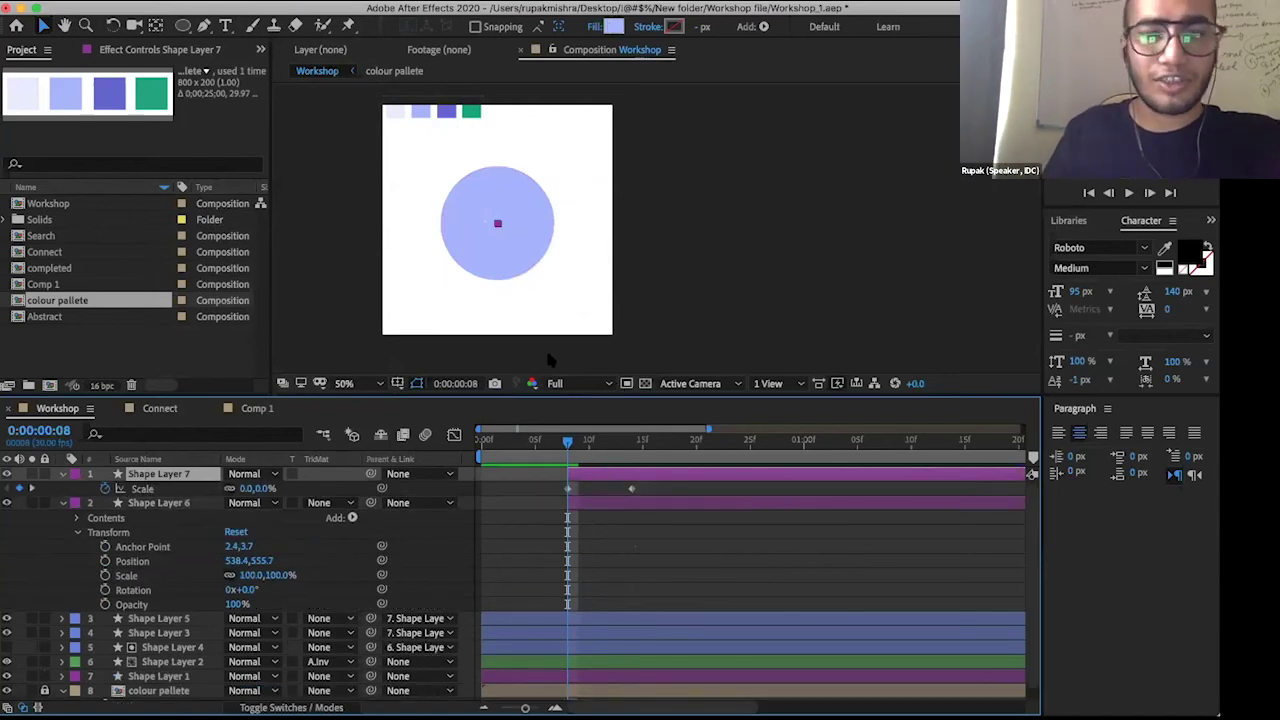
{"action": "left_click", "coordinate": [350, 555]}
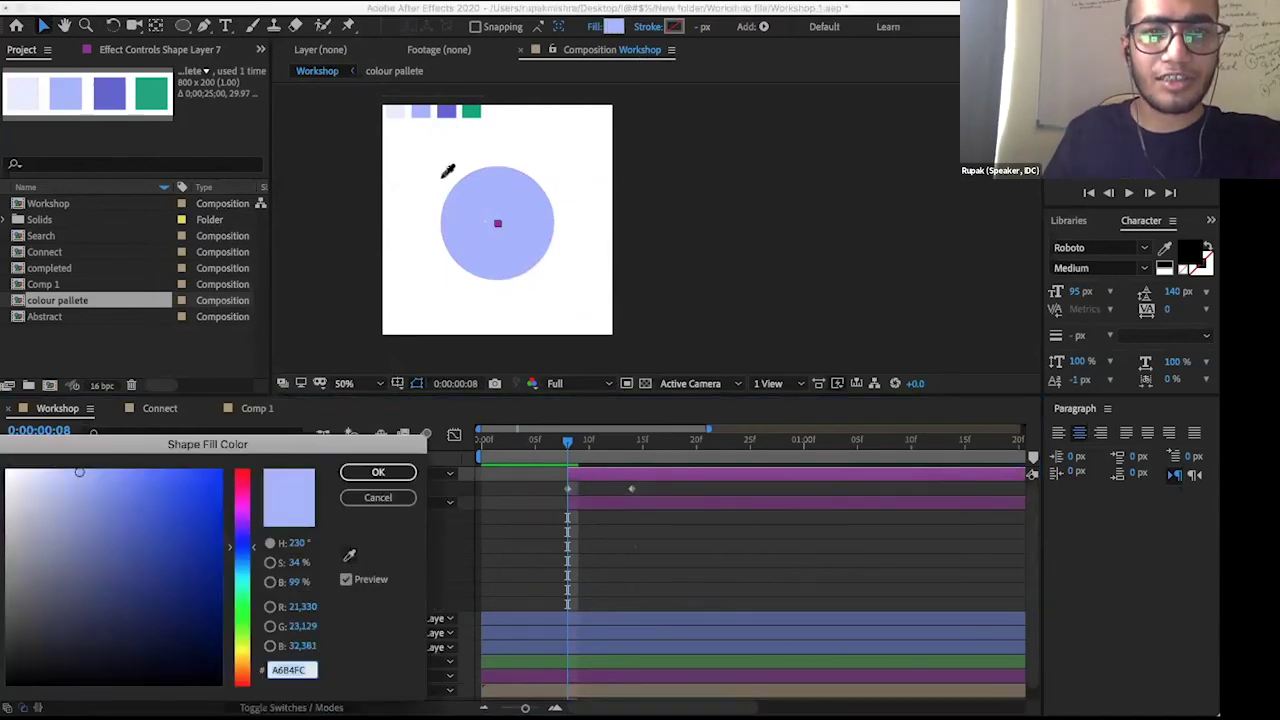
{"action": "left_click", "coordinate": [446, 111]}
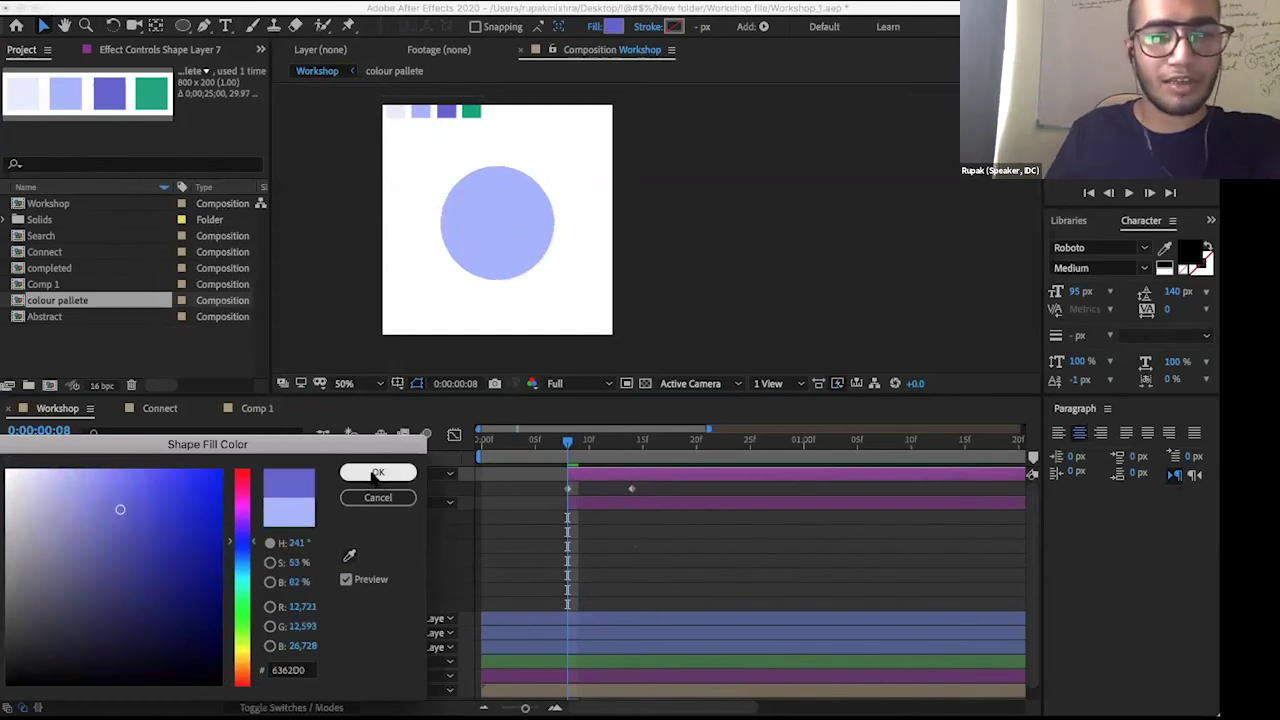
{"action": "left_click", "coordinate": [377, 473]}
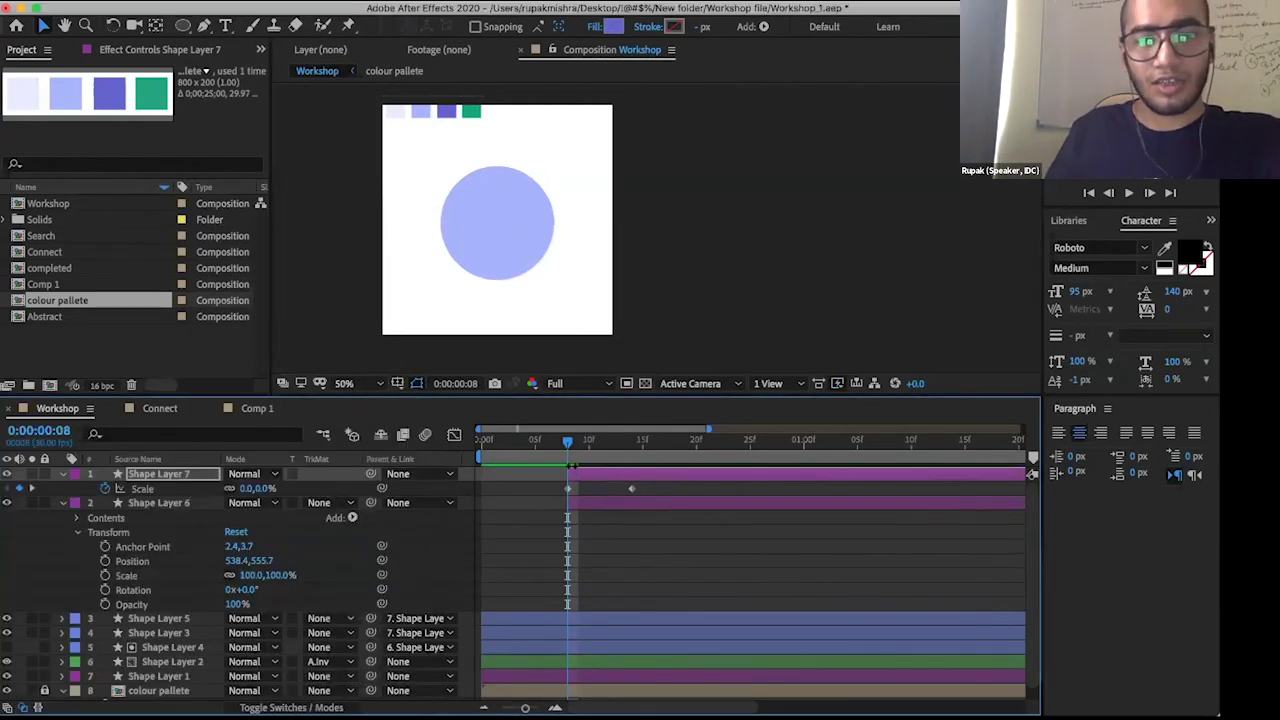
- Preview Shape Layer 7's growth over the lighter circle, starting from just before its first scale keyframe
{"action": "left_click", "coordinate": [557, 443]}
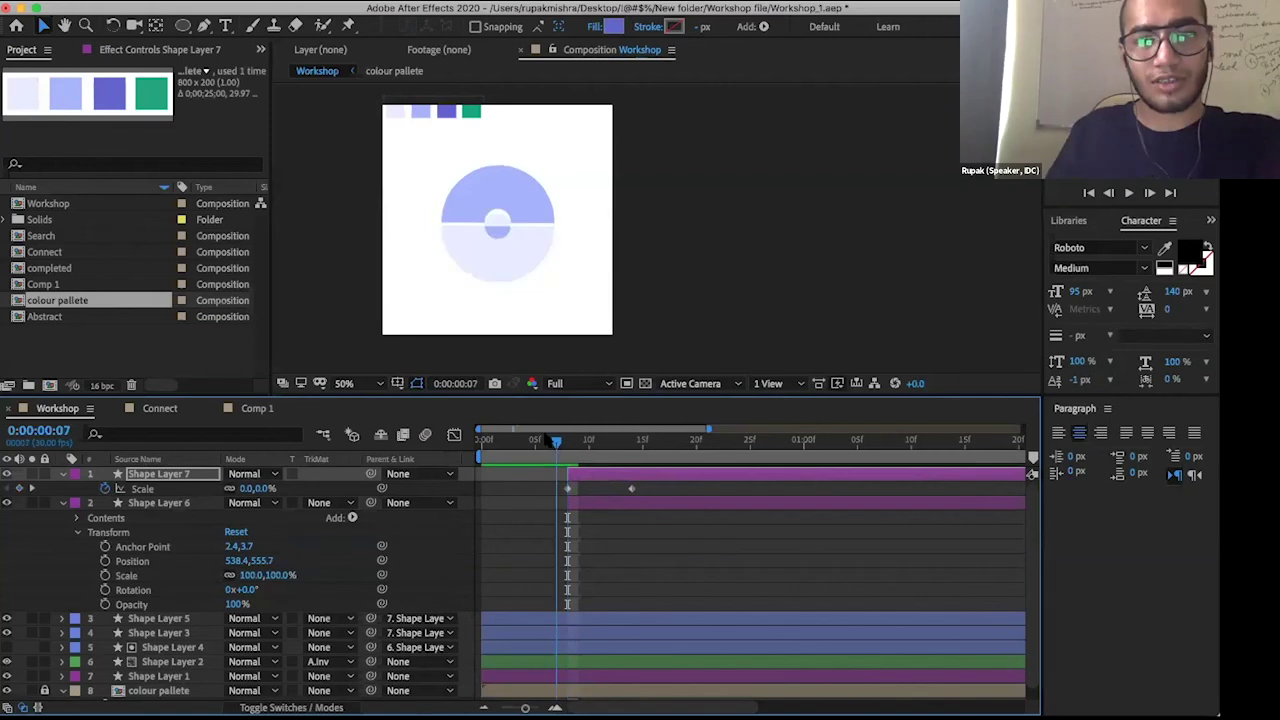
{"action": "left_click_drag", "start_coordinate": [557, 443], "coordinate": [547, 441]}
{"action": "key", "text": "space"}
{"action": "key", "text": "space"}
{"action": "key", "text": "space"}
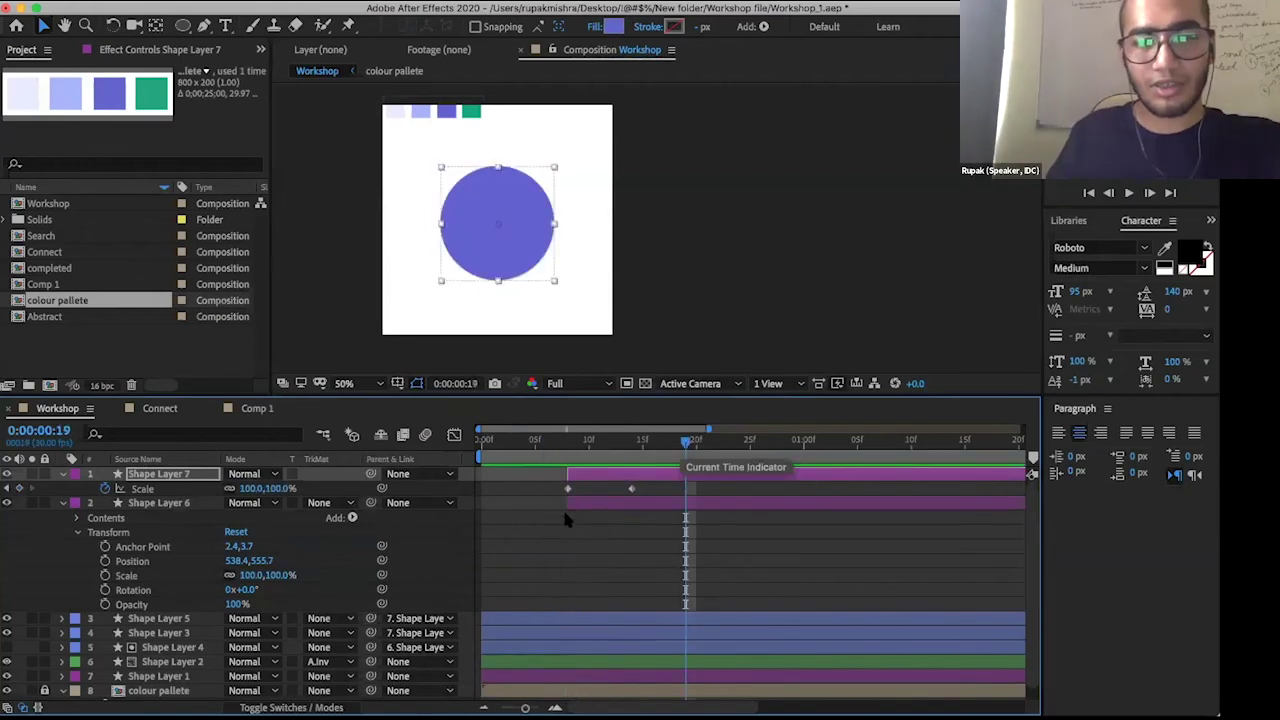
{"action": "key", "text": "space"}
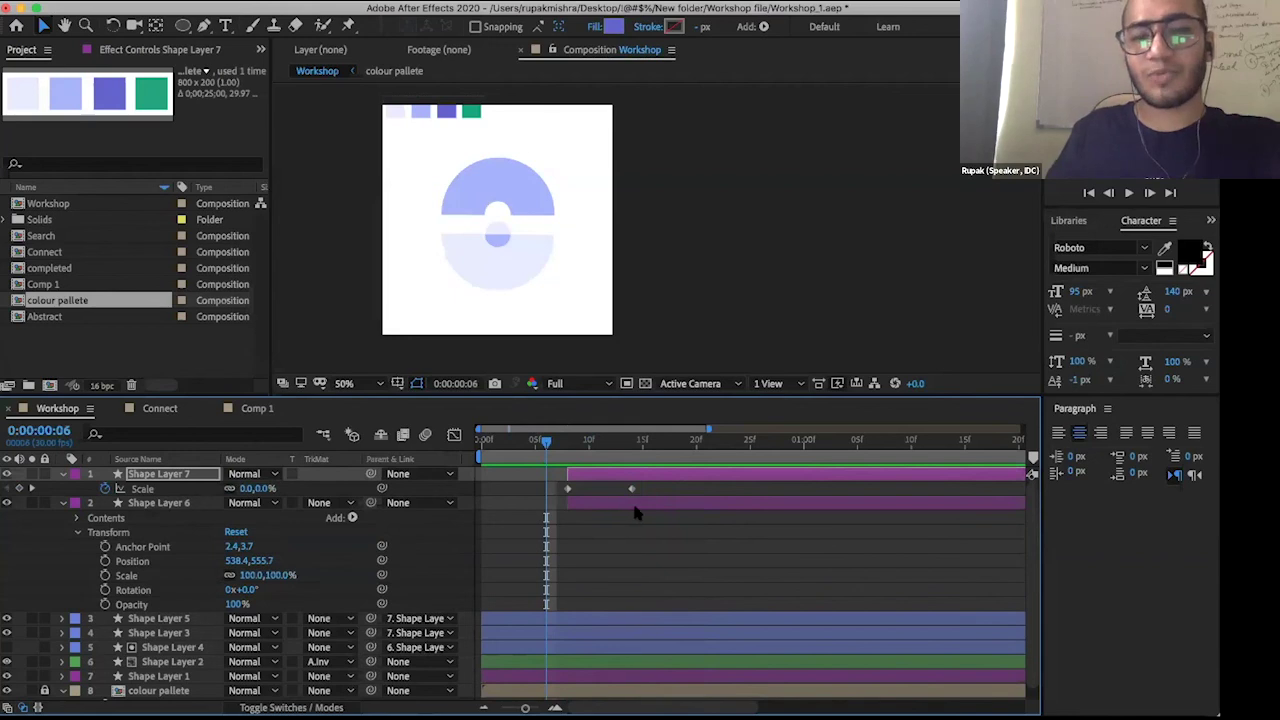
- Select Shape Layer 6 and Shape Layer 7 in turn at frame 11 to compare the two circles, and replay the growth
{"action": "left_click", "coordinate": [636, 505]}
{"action": "left_click", "coordinate": [598, 455]}
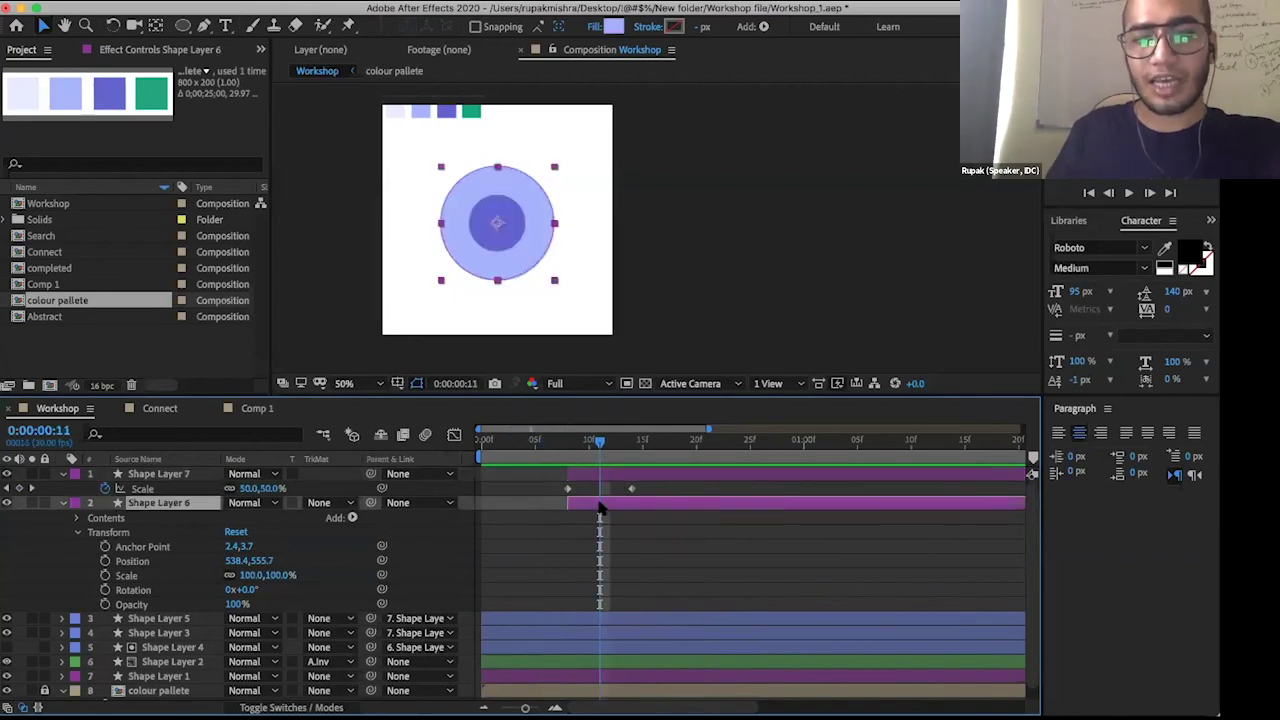
{"action": "left_click", "coordinate": [600, 478]}
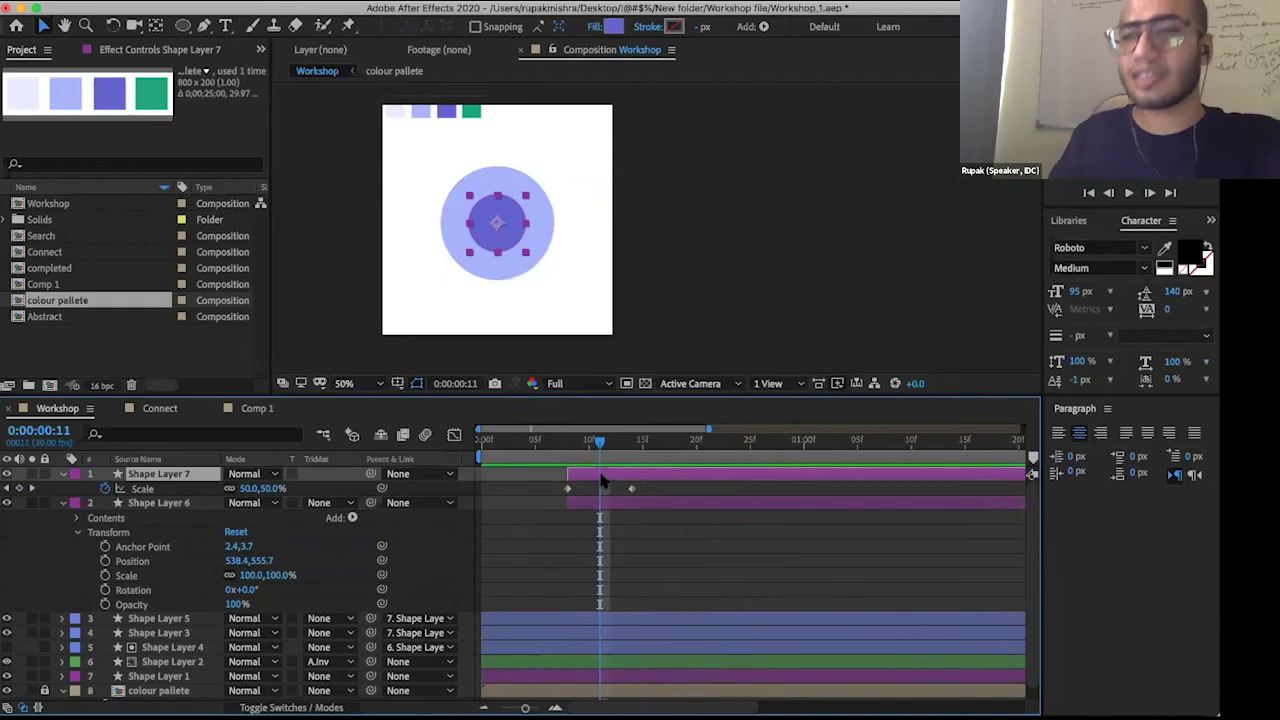
{"action": "left_click_drag", "start_coordinate": [565, 444], "coordinate": [600, 450]}
{"action": "key", "text": "j"}
{"action": "key", "text": "space"}
{"action": "key", "text": "space"}
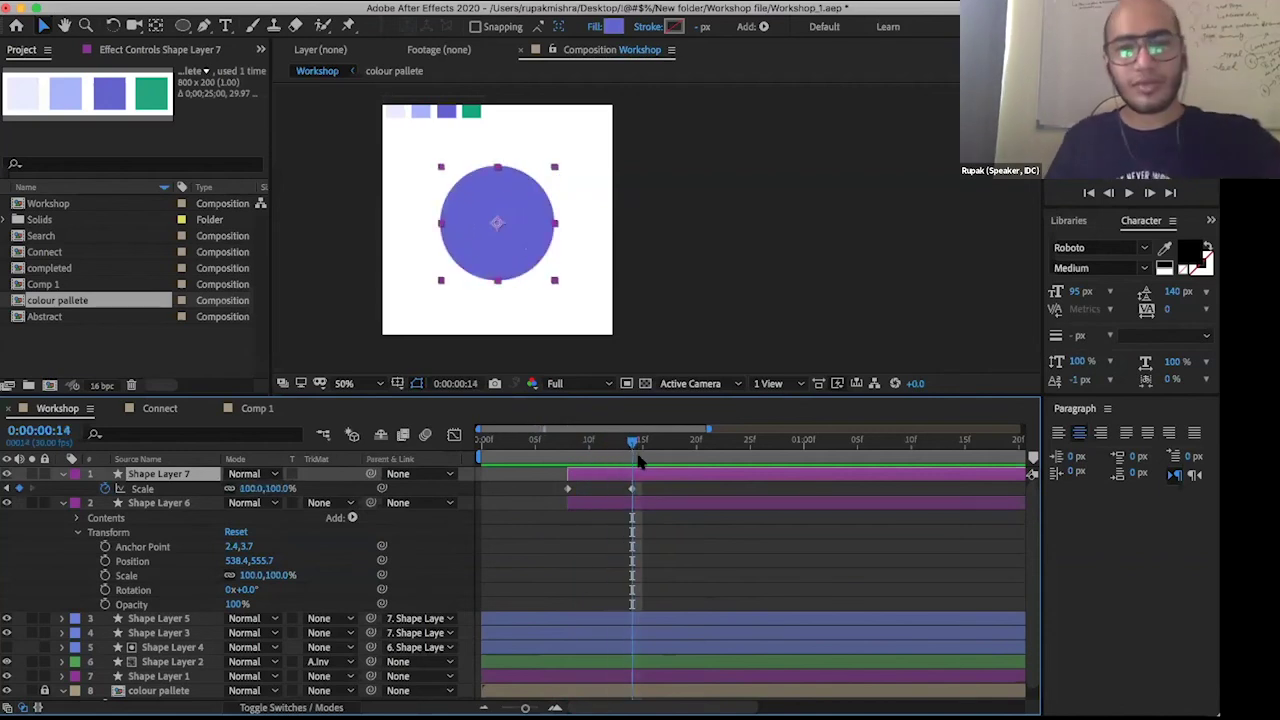
- Apply Easy Ease to both of Shape Layer 7's scale keyframes
{"action": "left_click_drag", "start_coordinate": [648, 481], "coordinate": [566, 505]}
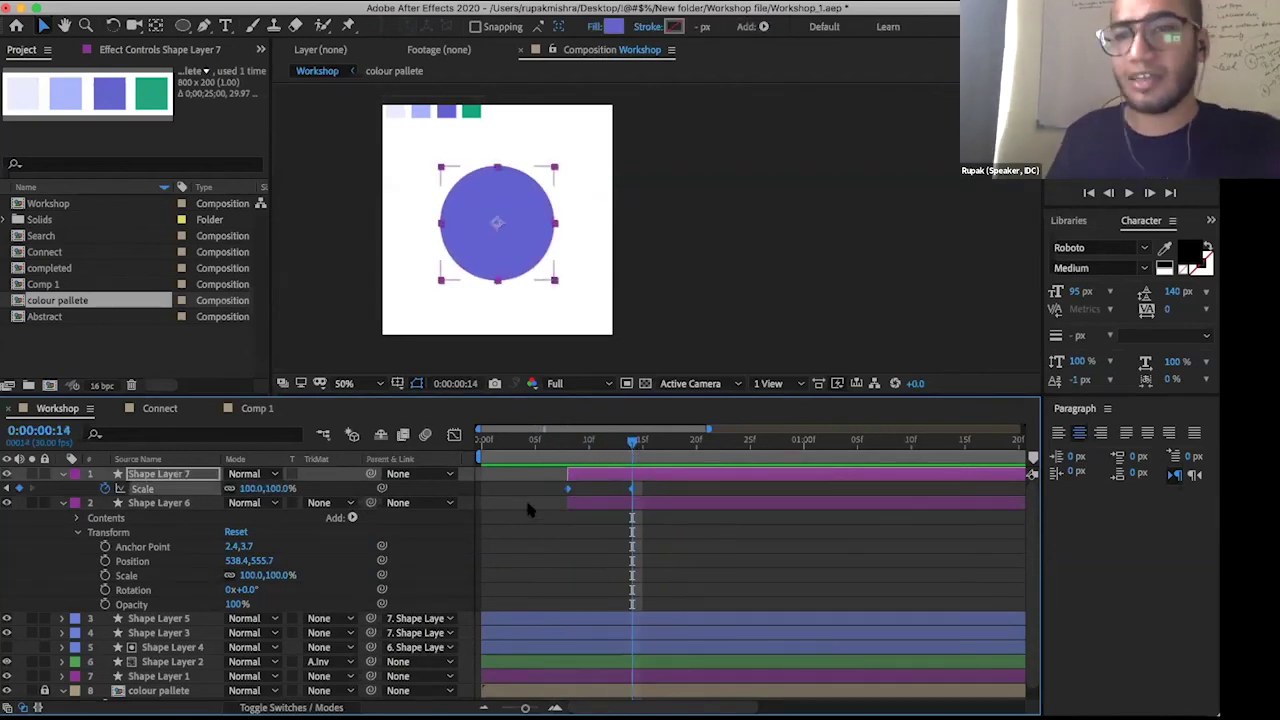
{"action": "left_click", "coordinate": [633, 489]}
{"action": "right_click", "coordinate": [633, 491]}
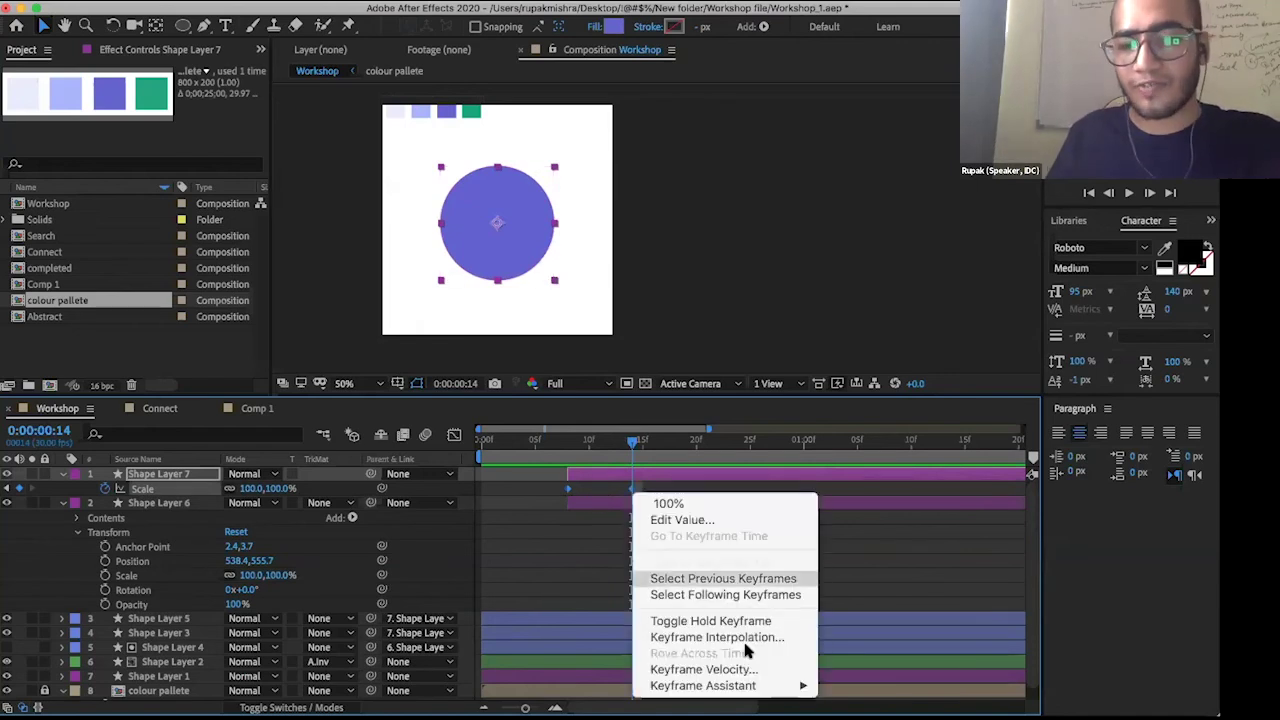
{"action": "mouse_move", "coordinate": [700, 685]}
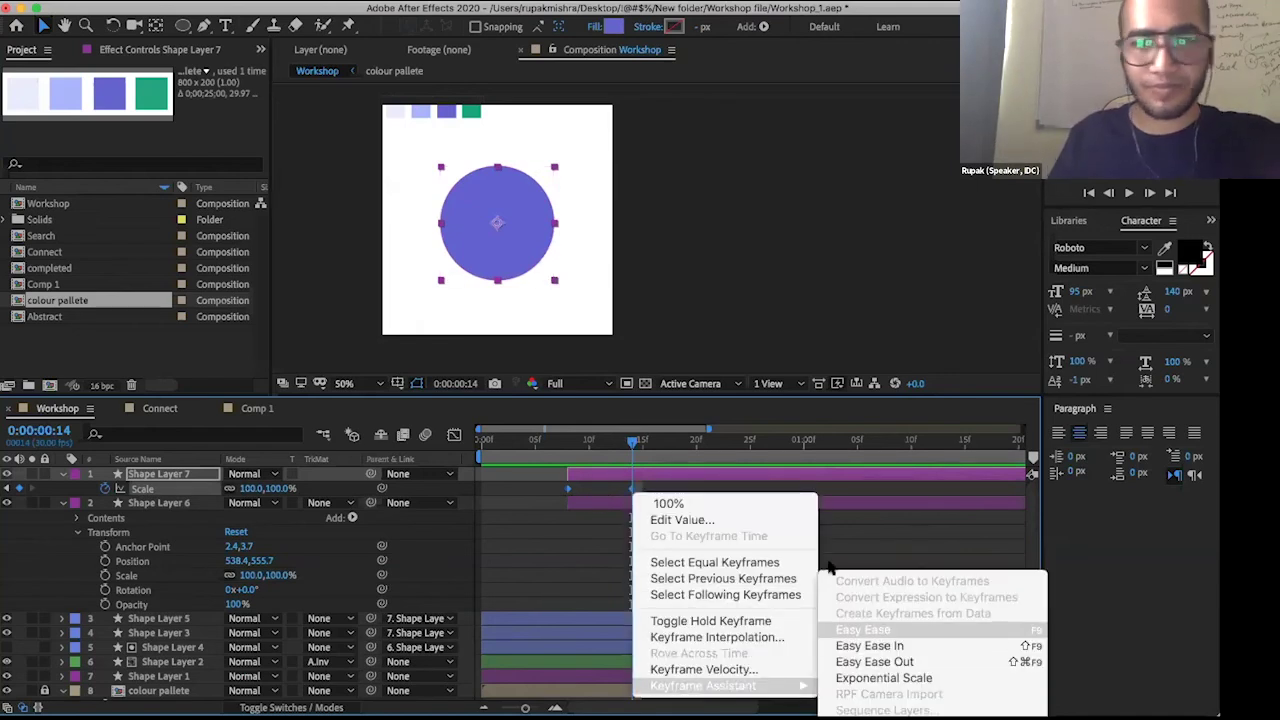
{"action": "left_click", "coordinate": [875, 632]}
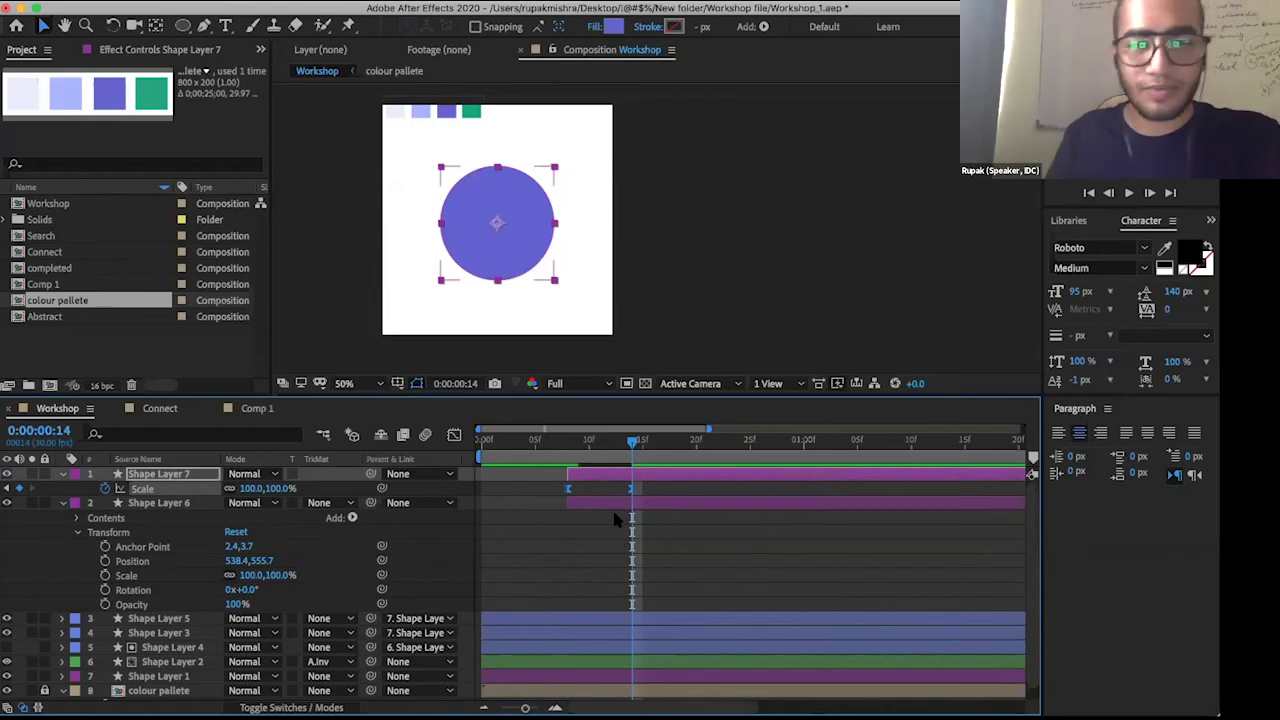
- Lengthen the incoming ease of Shape Layer 7's end scale keyframe in the speed graph, return to the layer bars, and preview
{"action": "left_click", "coordinate": [572, 453]}
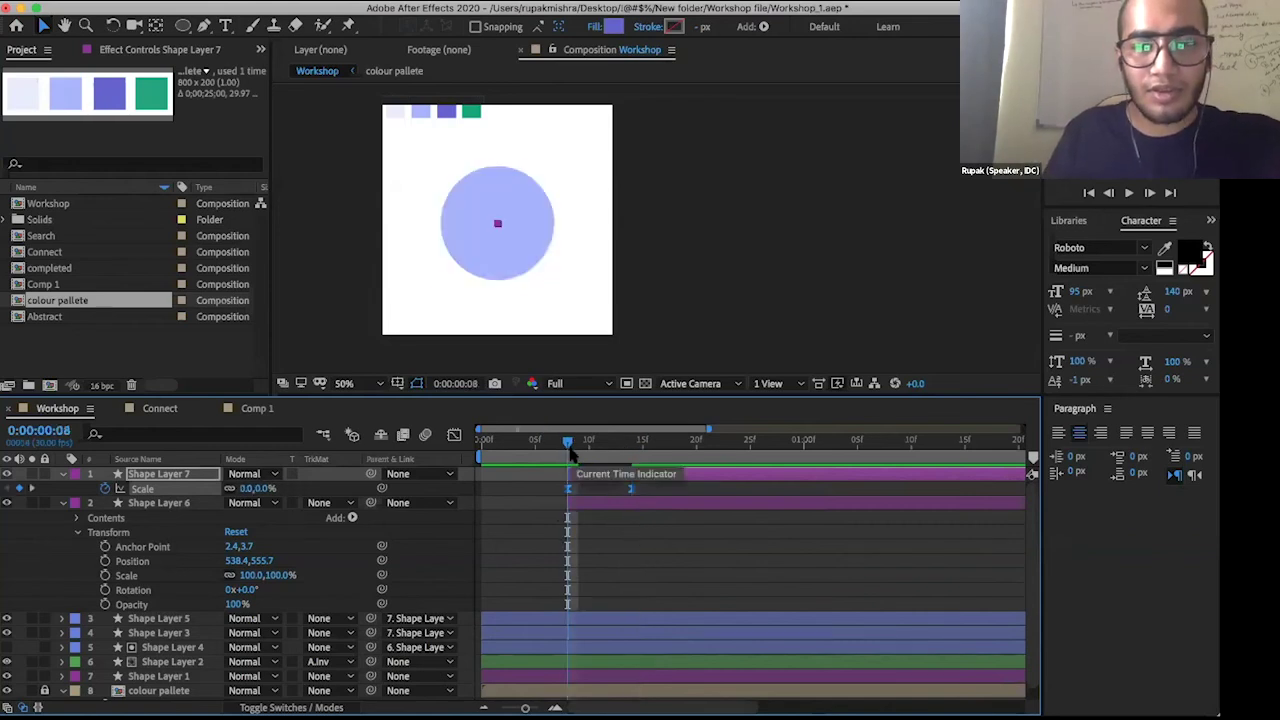
{"action": "left_click", "coordinate": [454, 434]}
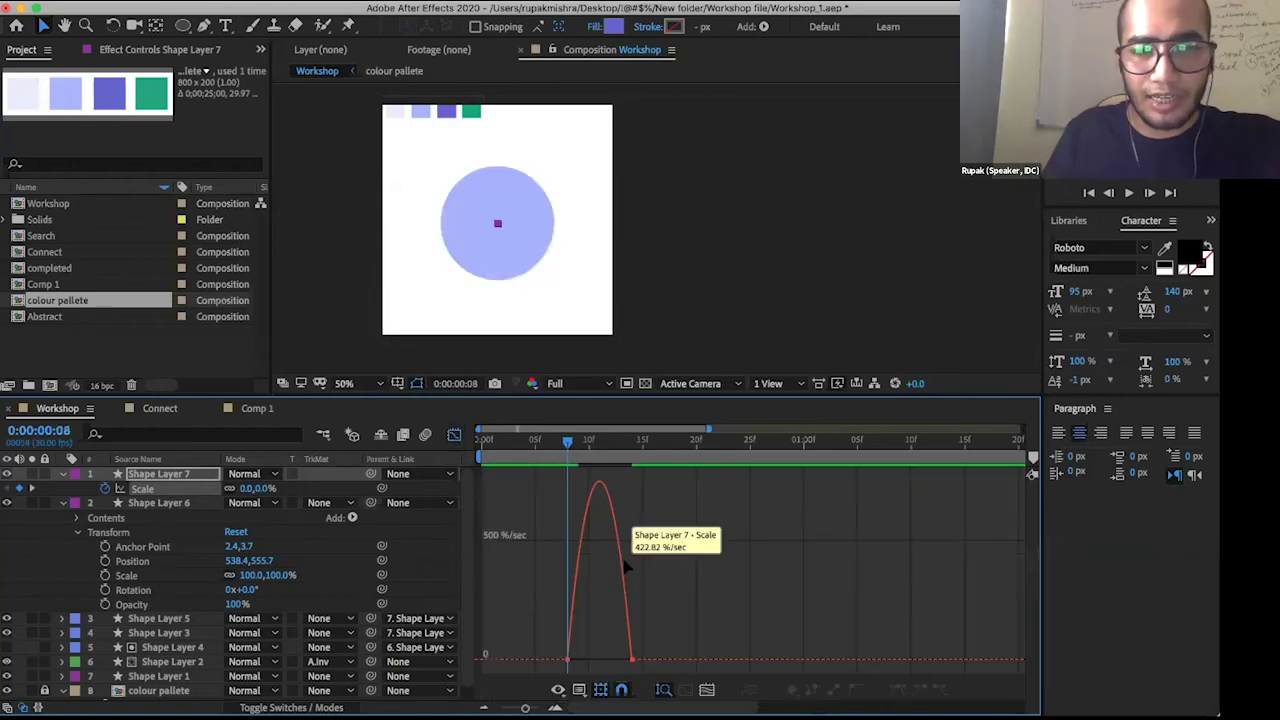
{"action": "double_click", "coordinate": [630, 660]}
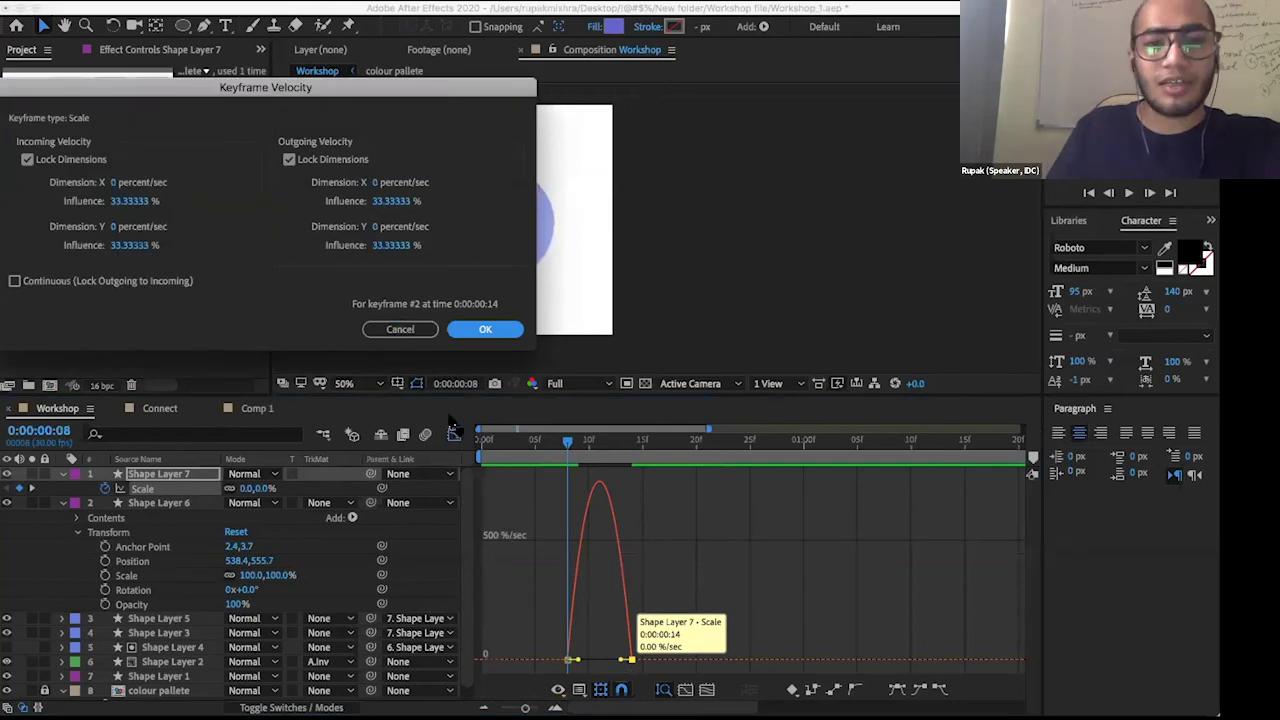
{"action": "left_click", "coordinate": [400, 329]}
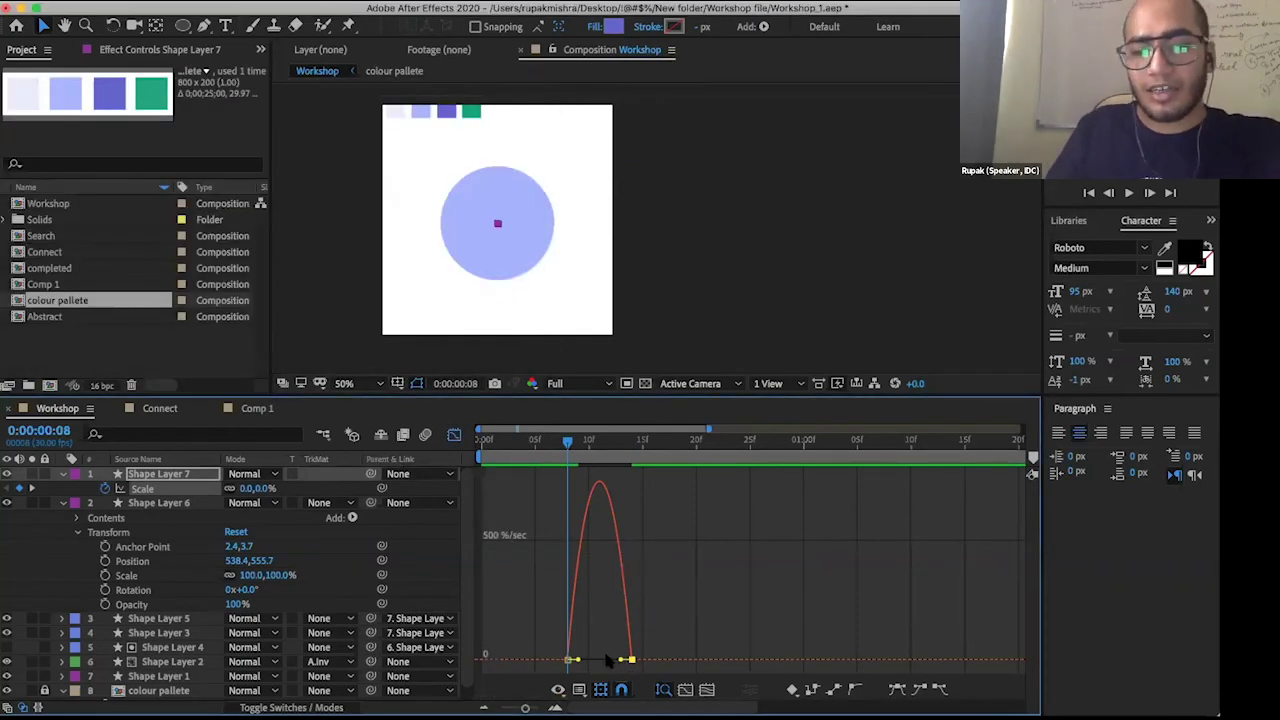
{"action": "left_click_drag", "start_coordinate": [621, 662], "coordinate": [600, 662]}
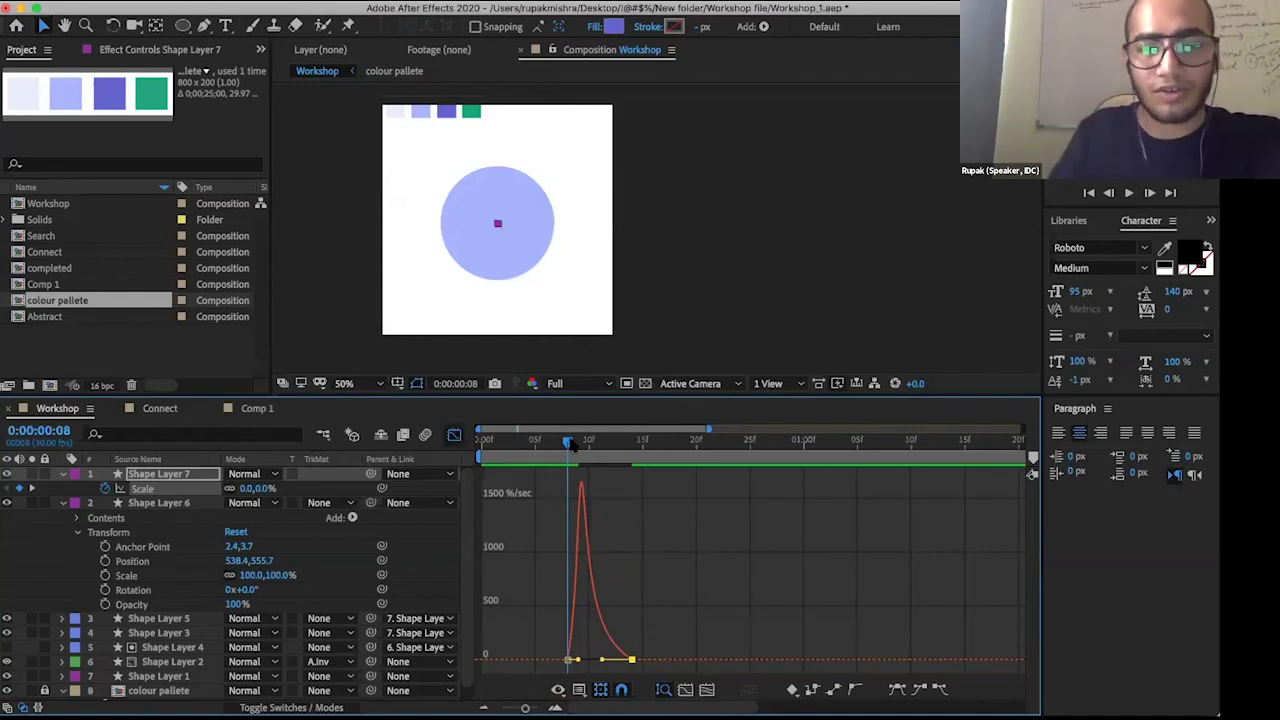
{"action": "key", "text": "shift+F3"}
{"action": "key", "text": "space"}
{"action": "key", "text": "space"}
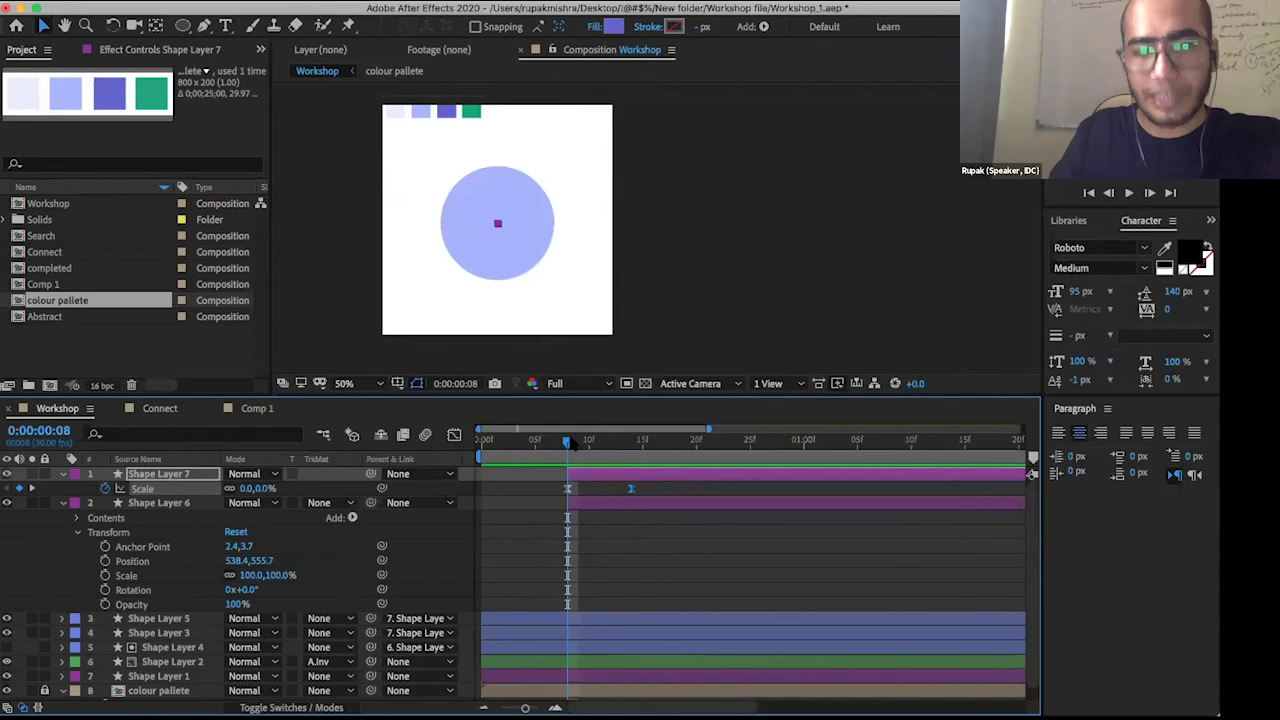
- Move Shape Layer 7's end scale keyframe to frame 20 and preview the animation from frame 0
{"action": "double_click", "coordinate": [630, 490]}
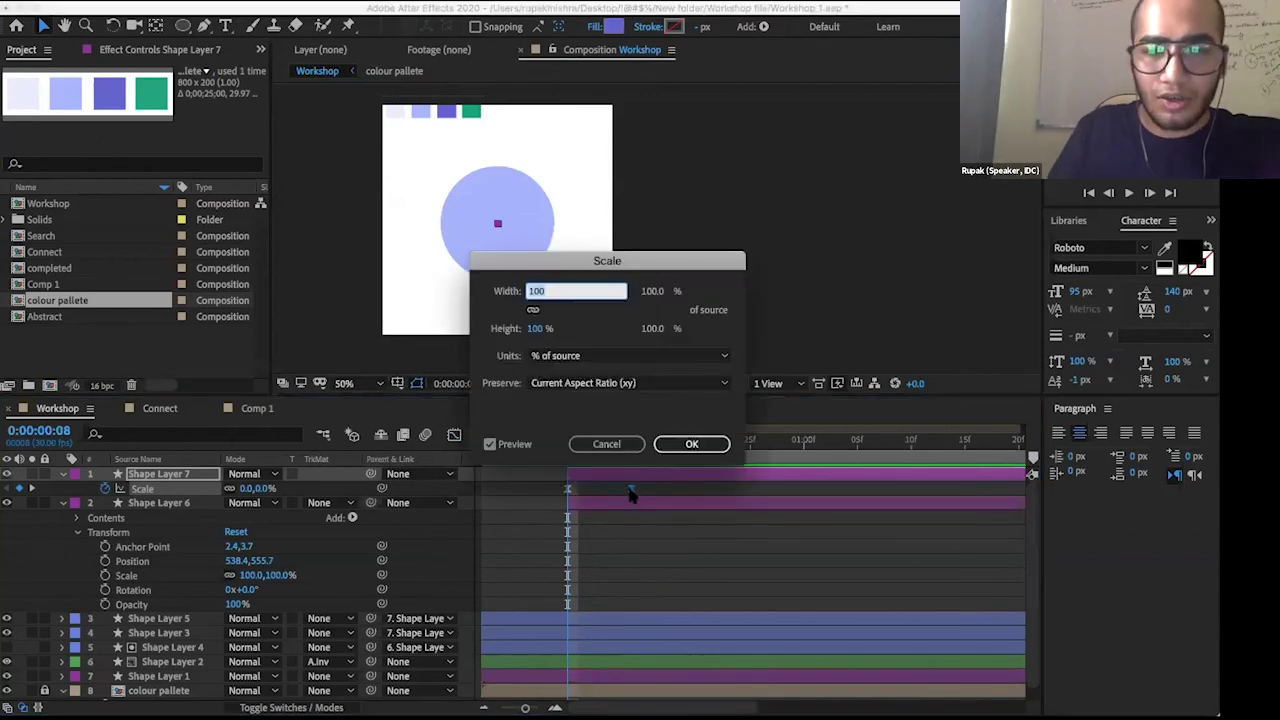
{"action": "key", "text": "Escape"}
{"action": "left_click_drag", "start_coordinate": [630, 489], "coordinate": [695, 489]}
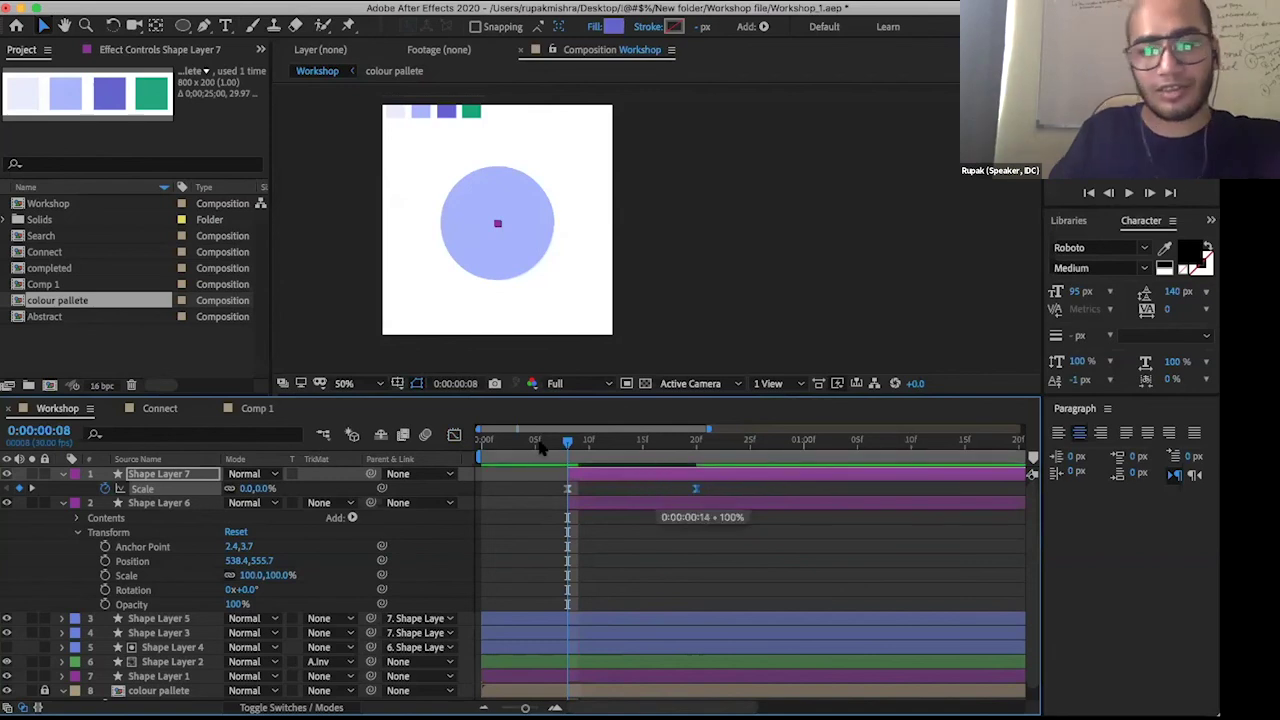
{"action": "key", "text": "space"}
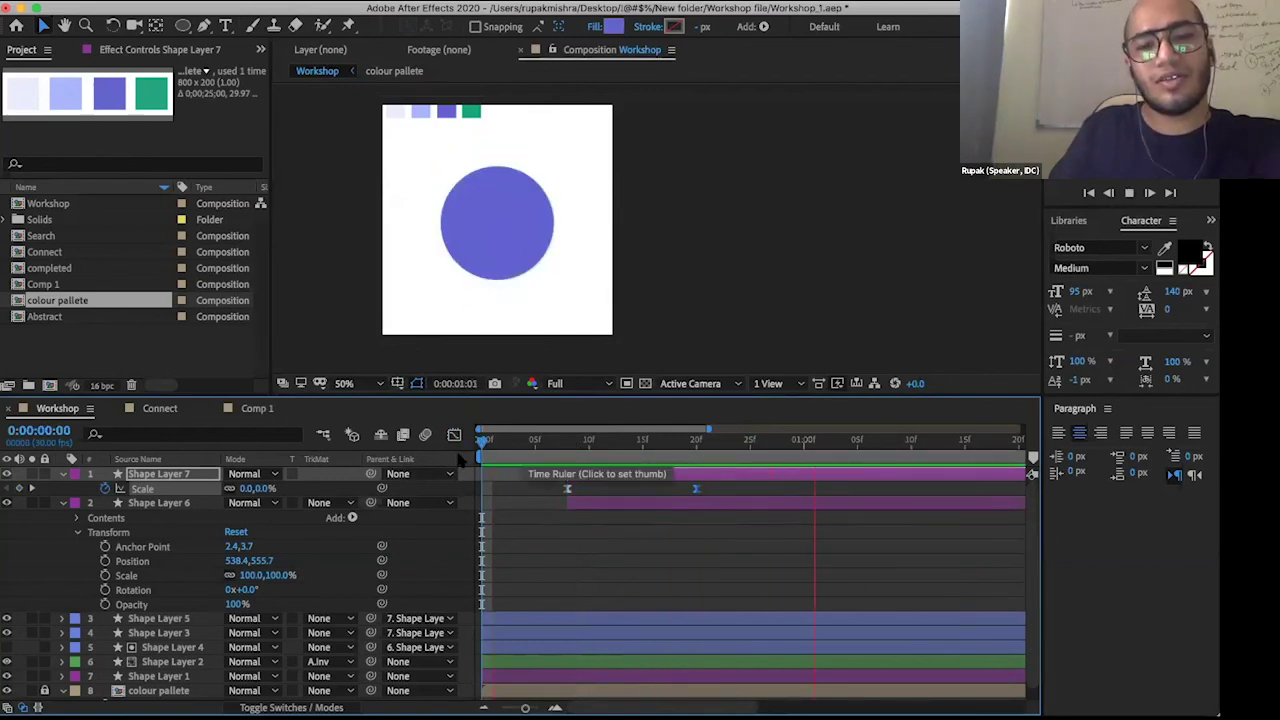
{"action": "left_click", "coordinate": [489, 448]}
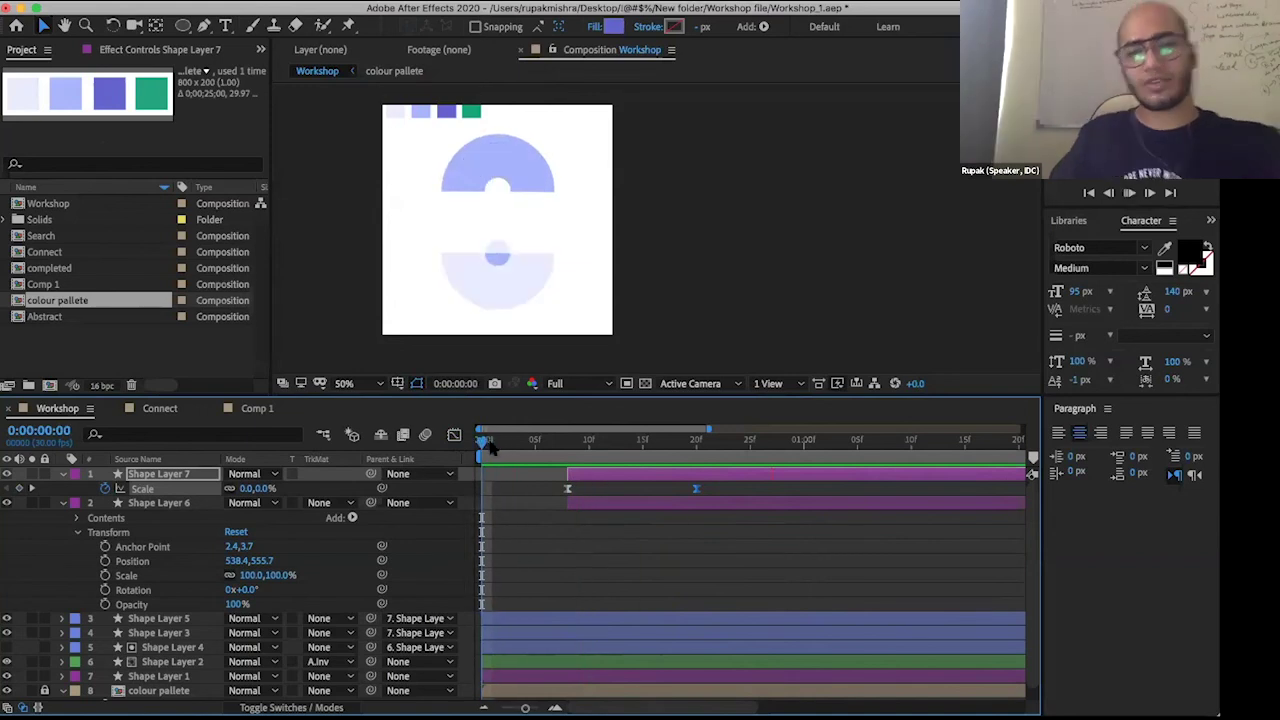
{"action": "key", "text": "space"}
{"action": "left_click", "coordinate": [483, 450]}
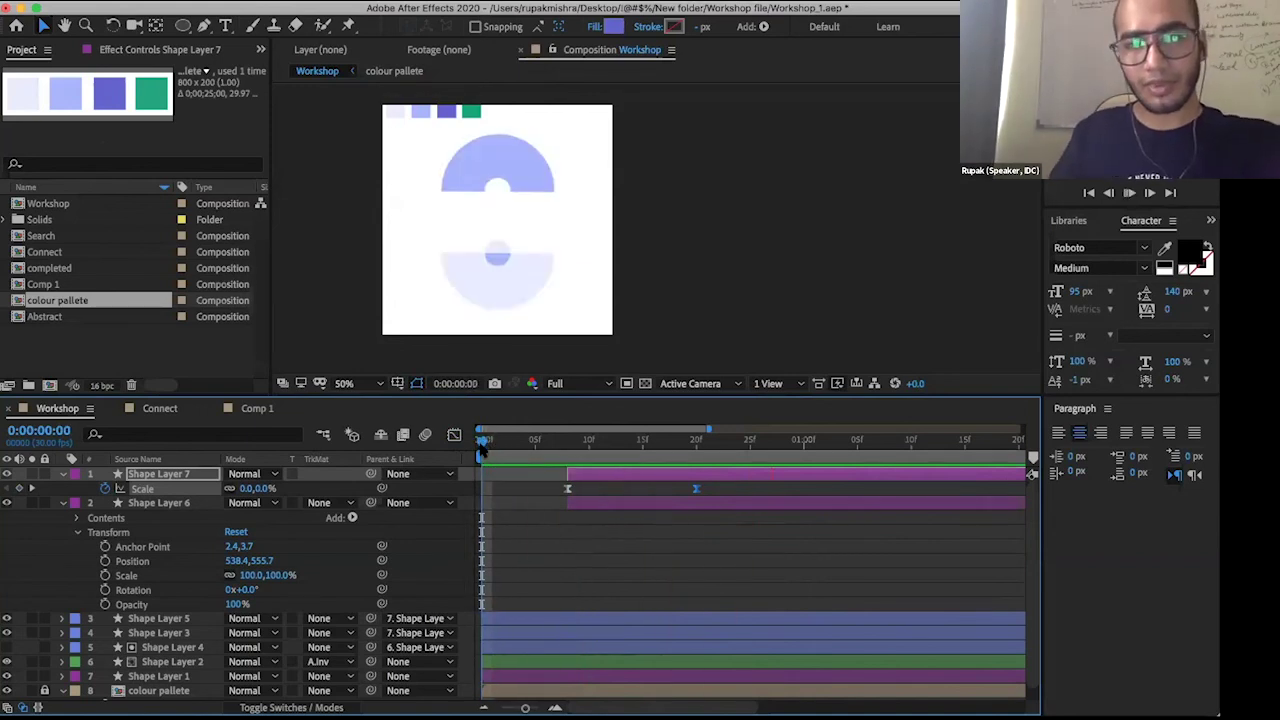
{"action": "key", "text": "space"}
- Deselect the layers and scrub through the circle's growth around frames 8 and 9, returning to frame 6
{"action": "left_click", "coordinate": [568, 448]}
{"action": "key", "text": "F2"}
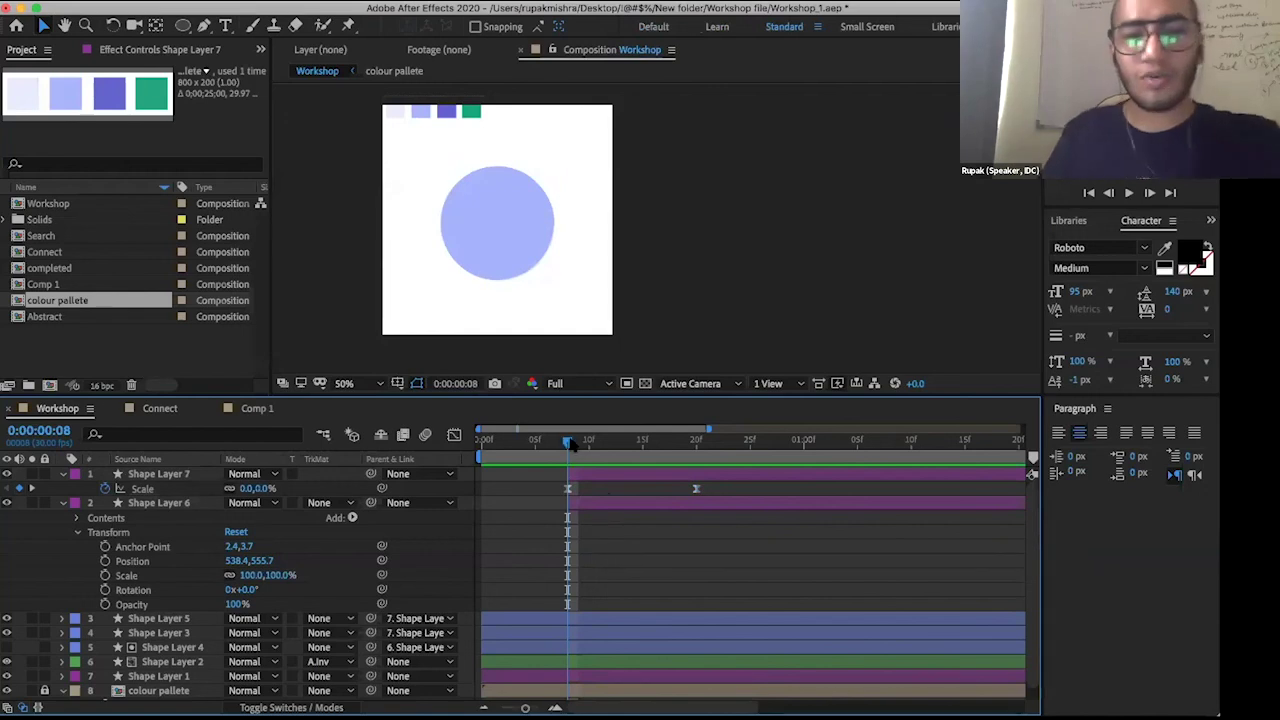
{"action": "left_click", "coordinate": [583, 450]}
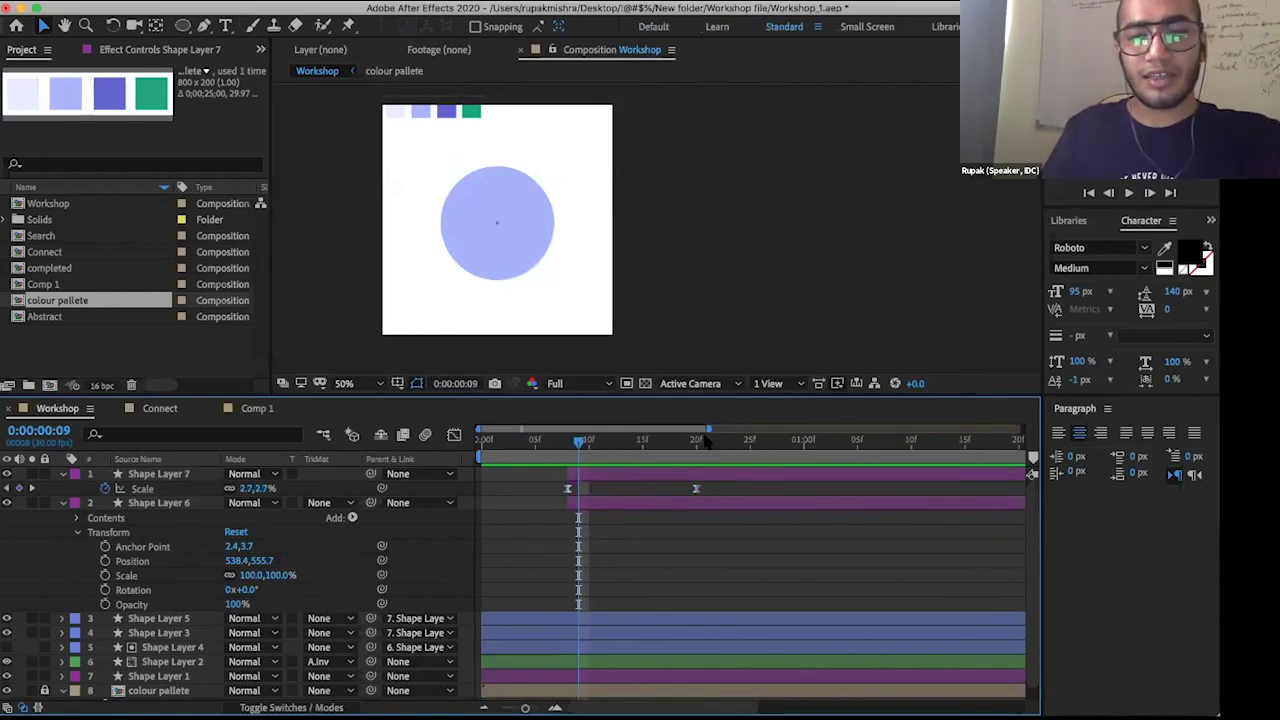
{"action": "key", "text": "k"}
{"action": "left_click_drag", "start_coordinate": [676, 446], "coordinate": [556, 500]}
{"action": "key", "text": "ctrl+z"}
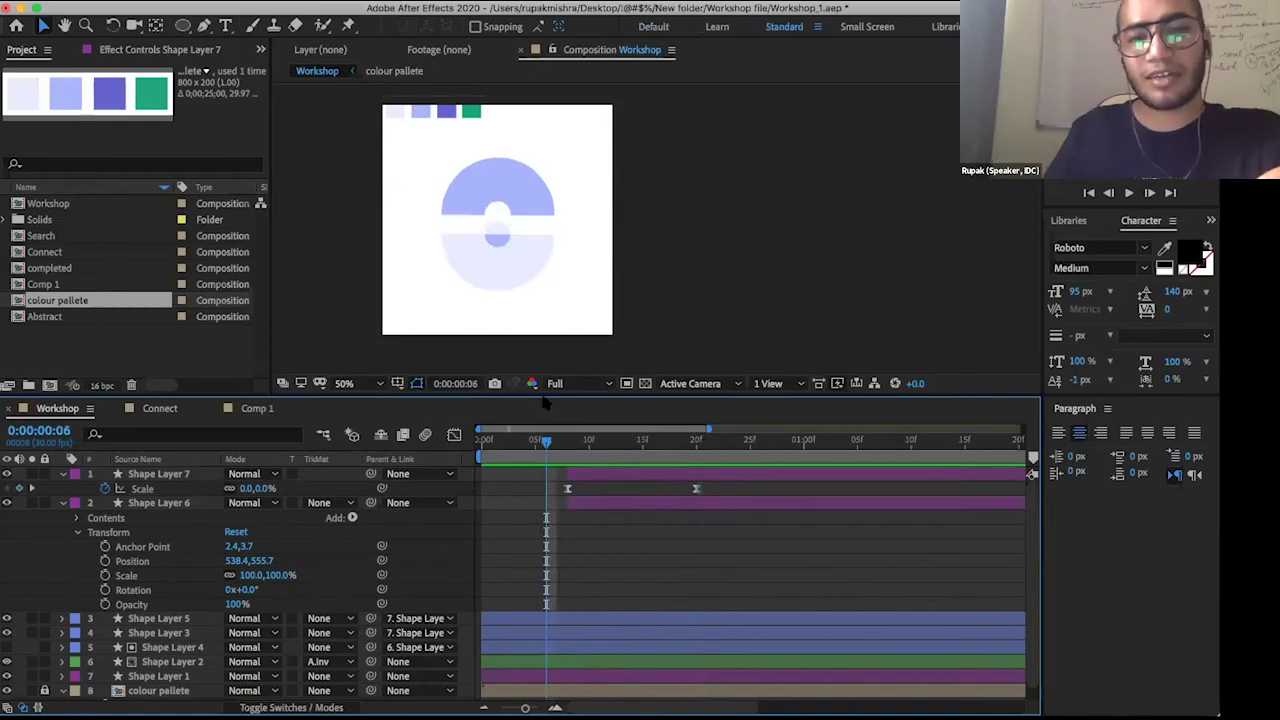
- Select the small inner circle, Shape Layer 5, check it at frames 14, 8 and 5, and deselect it at frame 8
{"action": "left_click", "coordinate": [491, 233]}
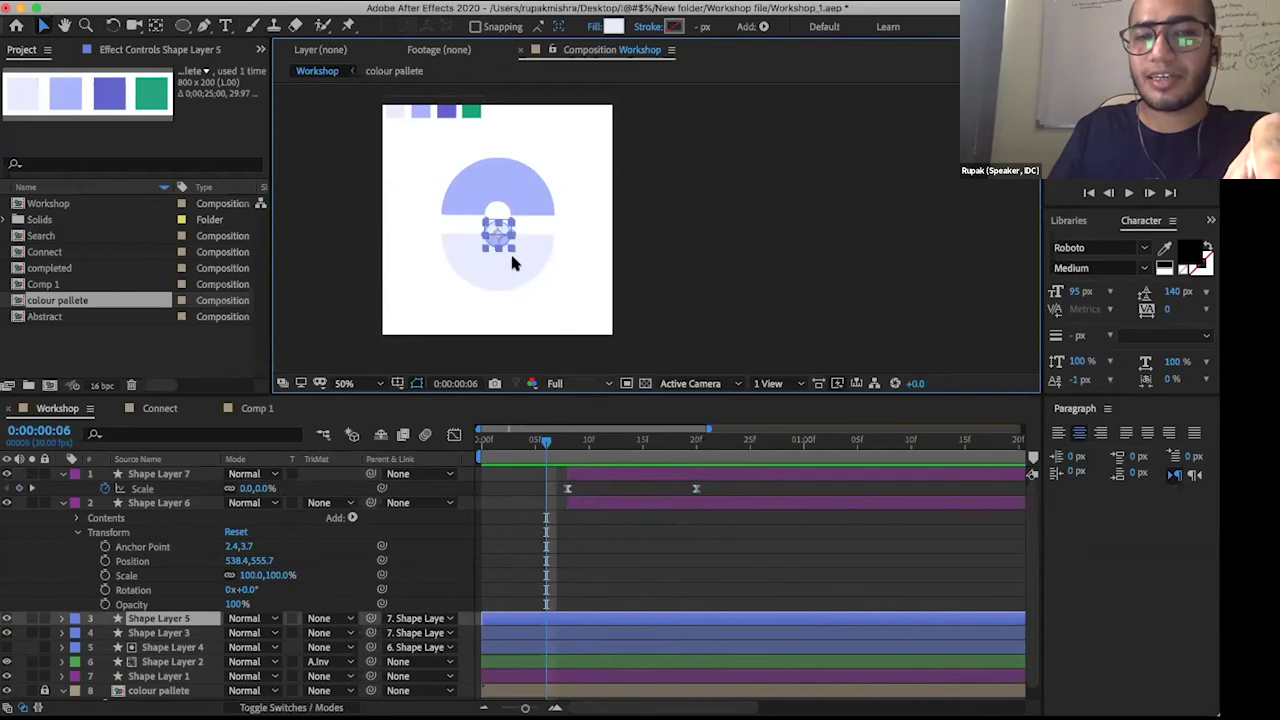
{"action": "left_click", "coordinate": [634, 442]}
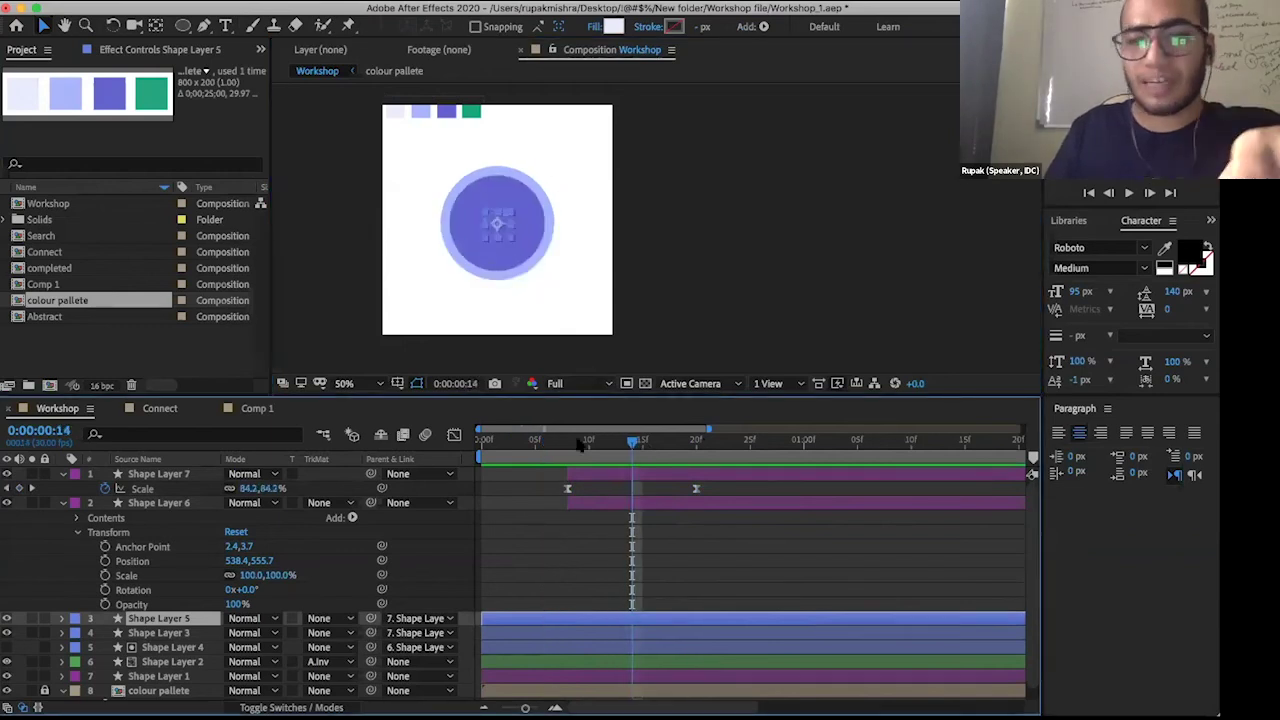
{"action": "key", "text": "j"}
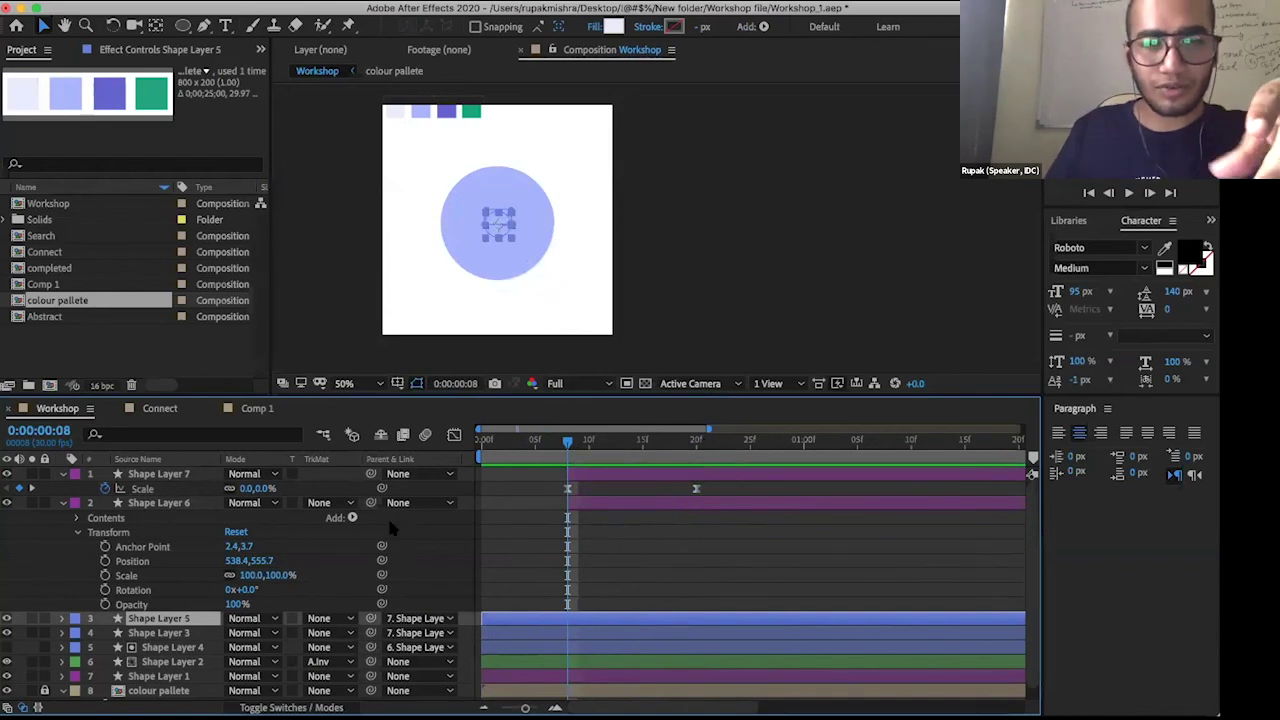
{"action": "key", "text": "Page_Up"}
{"action": "key", "text": "Page_Up"}
{"action": "key", "text": "Page_Up"}
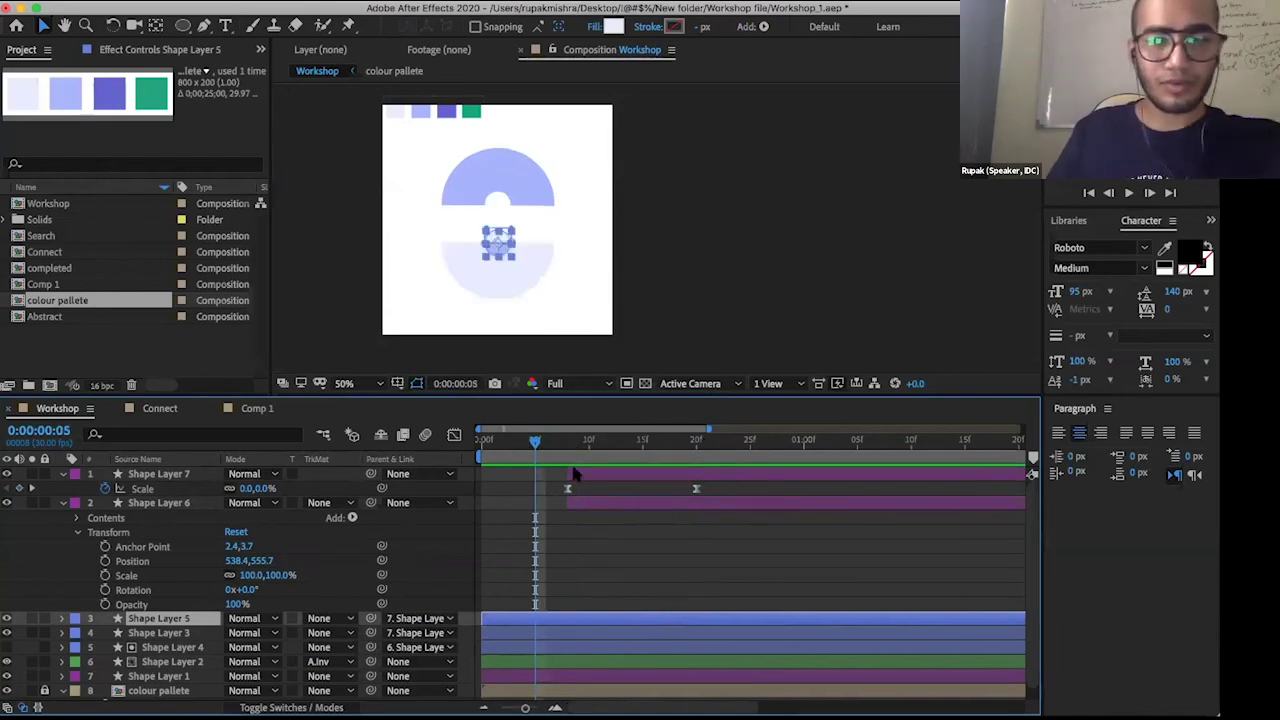
{"action": "key", "text": "F2"}
{"action": "left_click", "coordinate": [564, 449]}
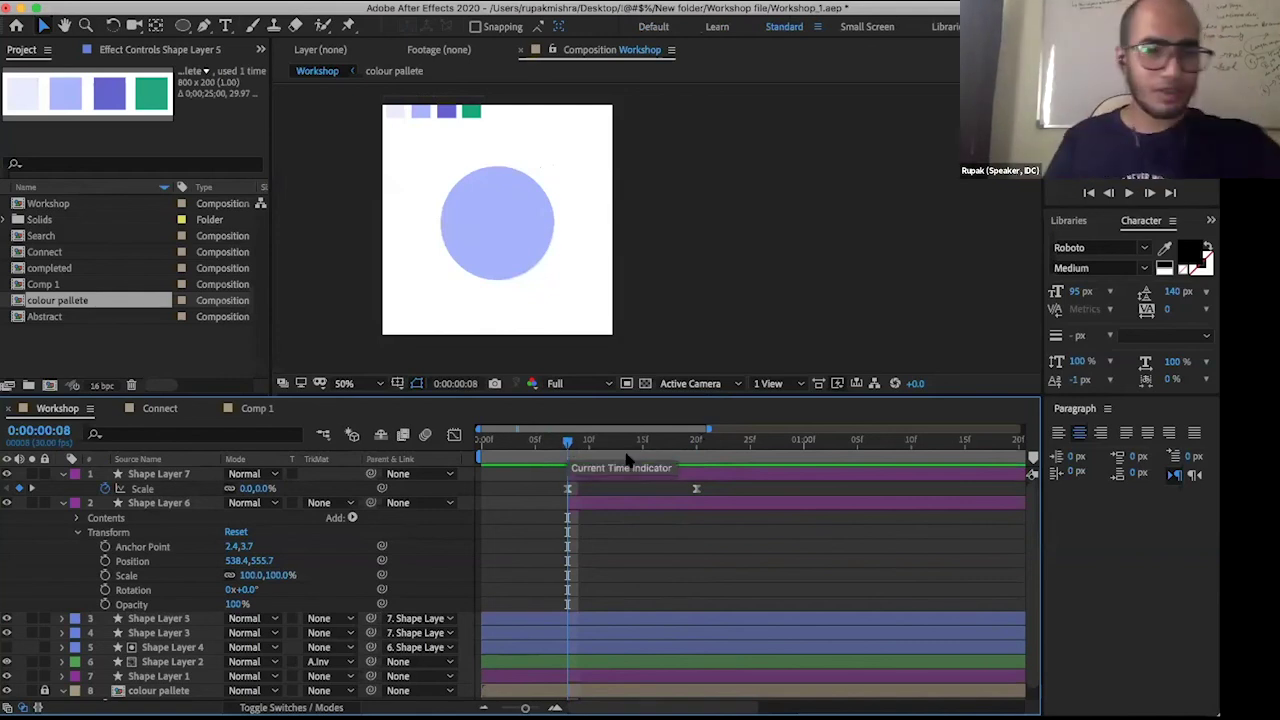
- Go back to frame 3, inspect which shapes Shape Layer 3 and Shape Layer 2 contain, and clear the selection
{"action": "left_click", "coordinate": [506, 256]}
{"action": "key", "text": "Page_Up"}
{"action": "key", "text": "Page_Up"}
{"action": "key", "text": "Page_Up"}
{"action": "key", "text": "Page_Up"}
{"action": "key", "text": "Page_Up"}
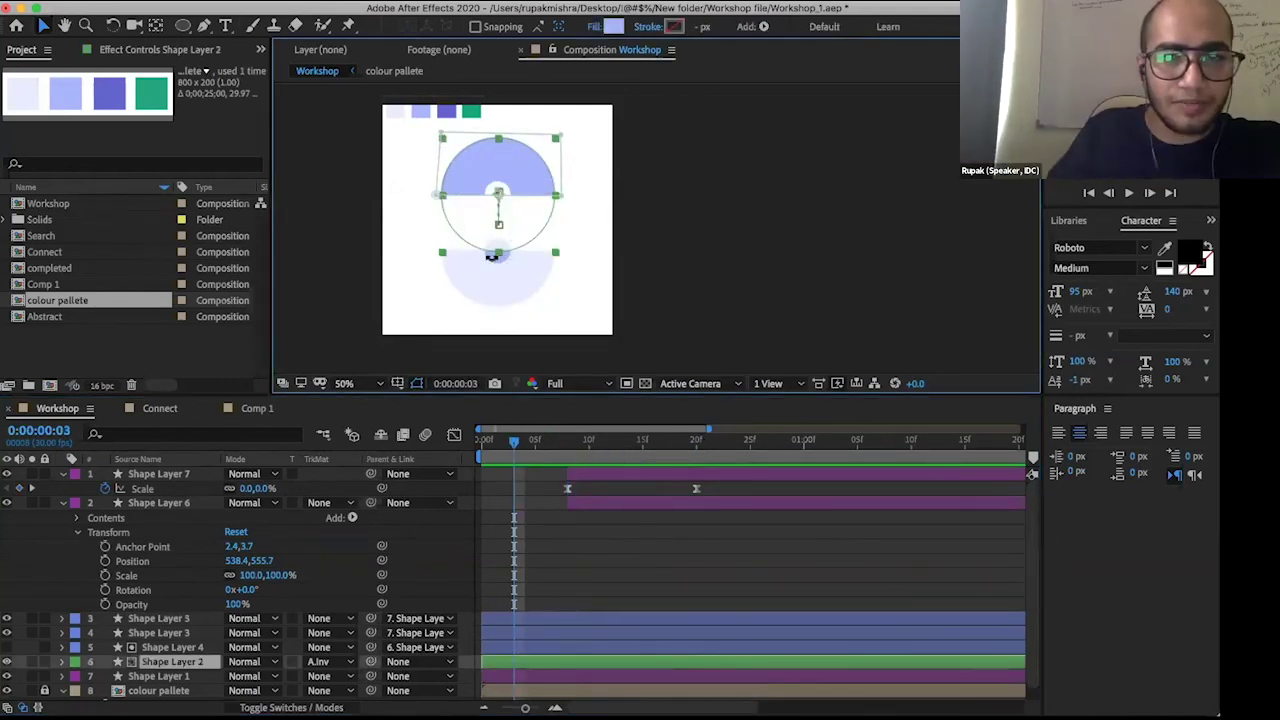
{"action": "left_click", "coordinate": [491, 256]}
{"action": "left_click", "coordinate": [190, 633]}
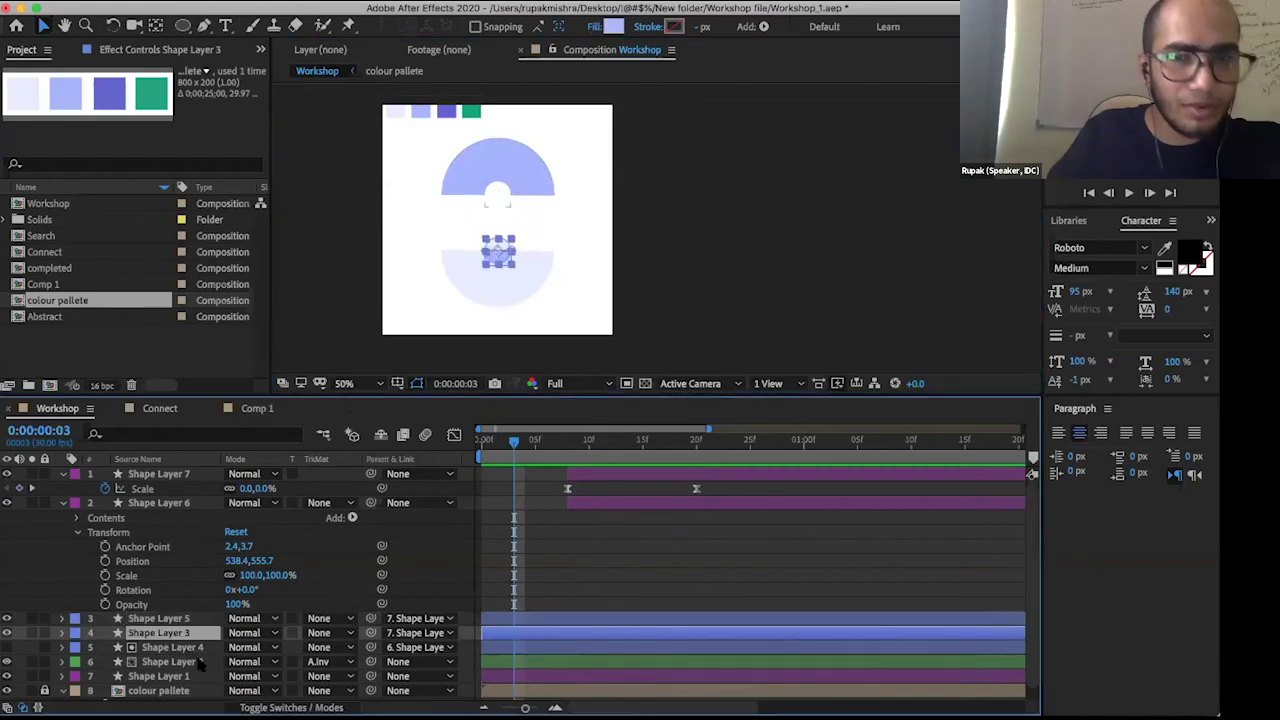
{"action": "key", "text": "ctrl+Down"}
{"action": "key", "text": "ctrl+Down"}
{"action": "key", "text": "F2"}
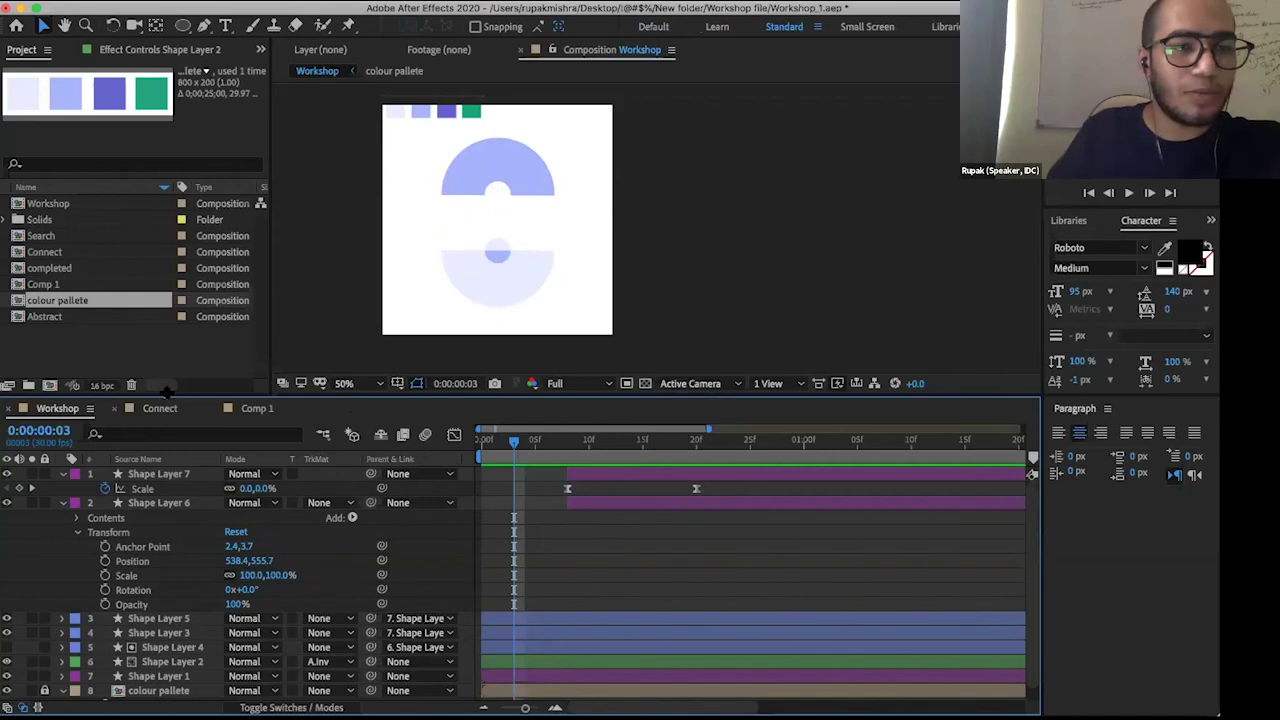
- Open the Connect composition and preview its animation from the start up to frame 25
{"action": "left_click", "coordinate": [160, 409]}
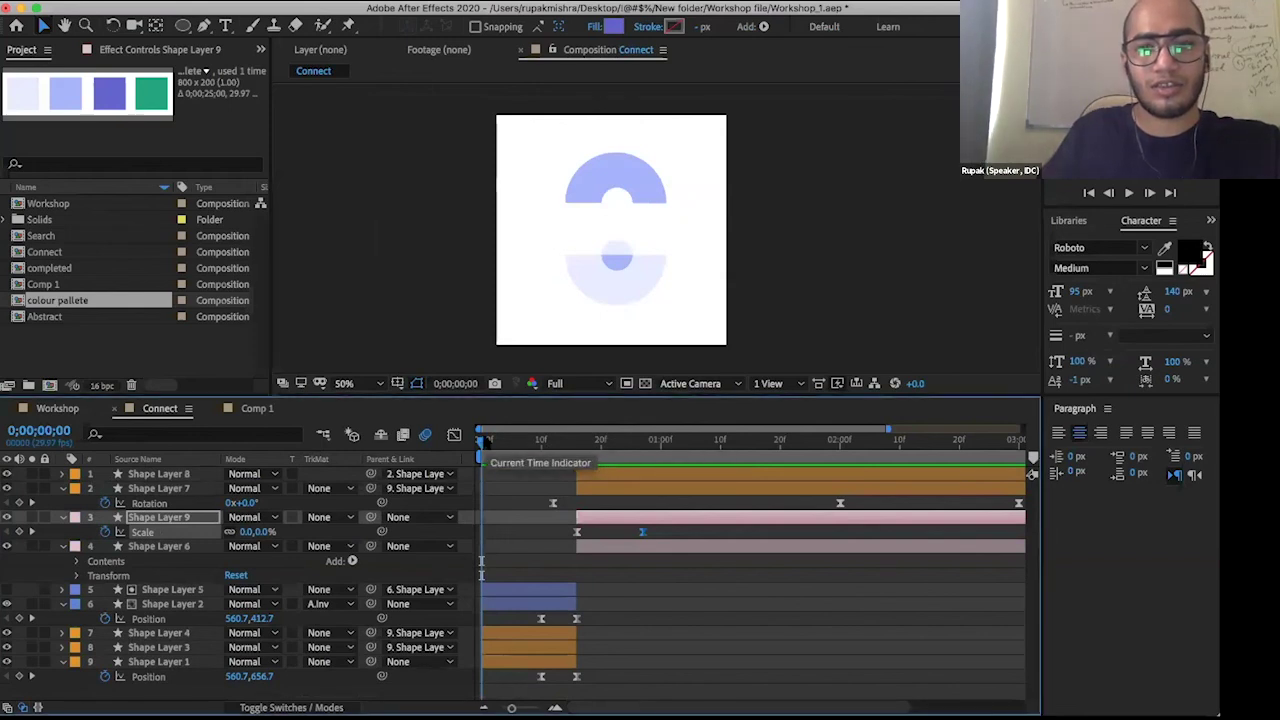
{"action": "key", "text": "space"}
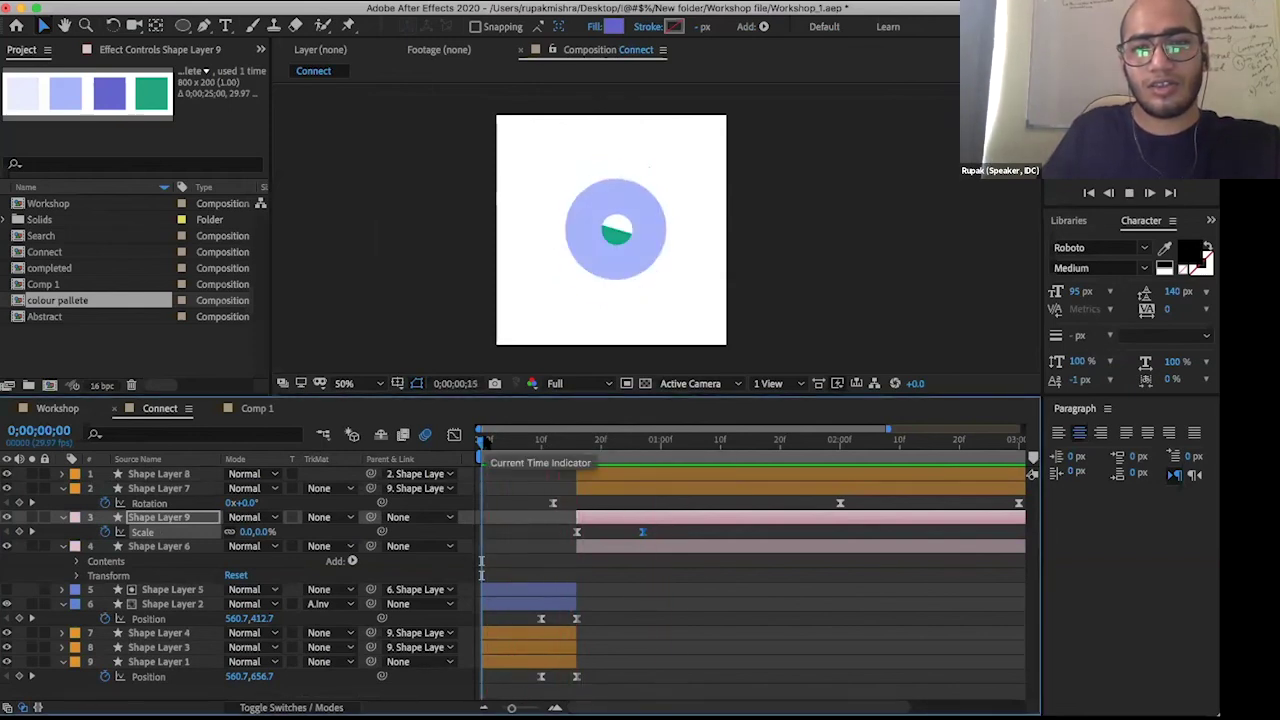
{"action": "key", "text": "space"}
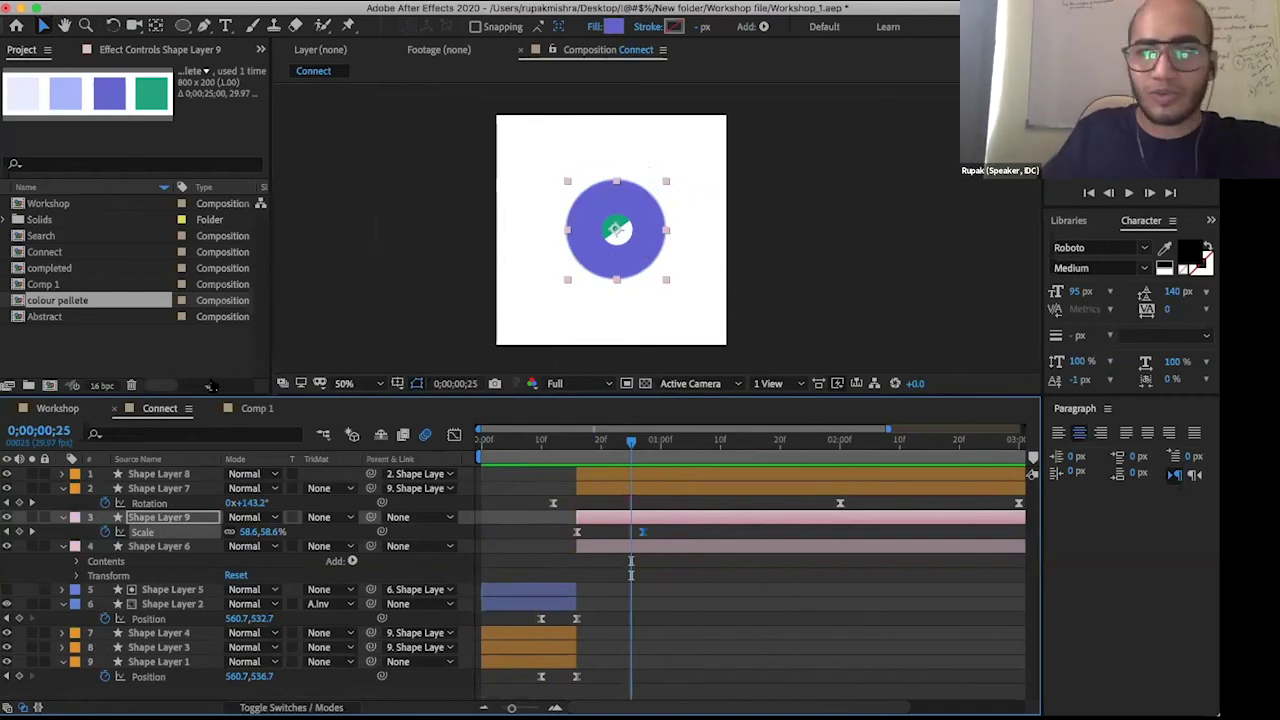
- Return to the Workshop composition and split Shape Layer 5 and Shape Layer 3 at frame 8
{"action": "left_click", "coordinate": [47, 409]}
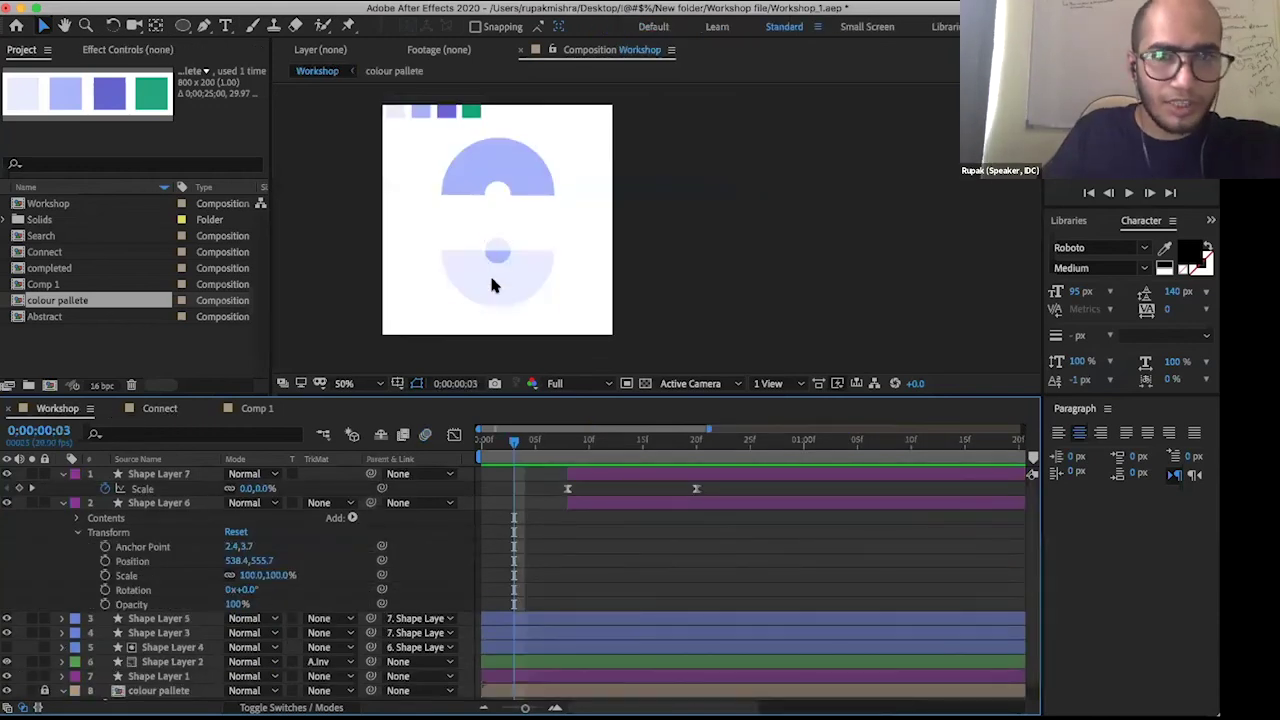
{"action": "left_click", "coordinate": [160, 619]}
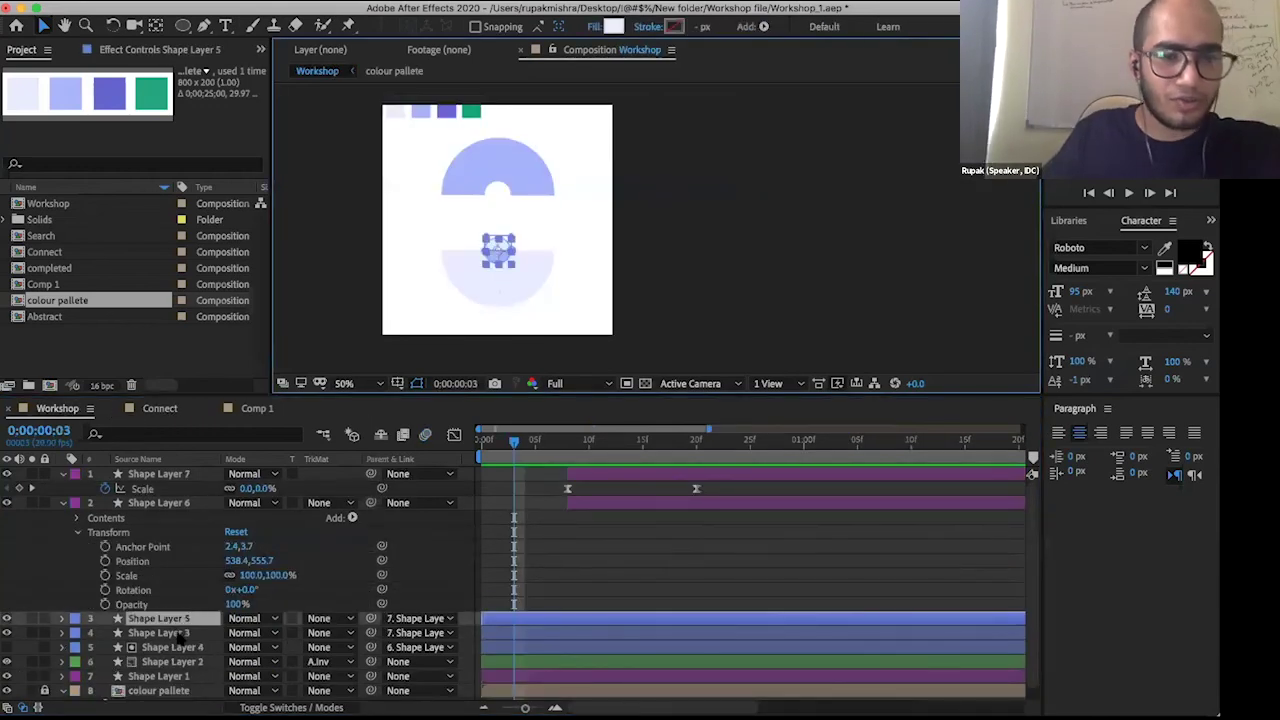
{"action": "left_click", "coordinate": [165, 633], "text": "shift"}
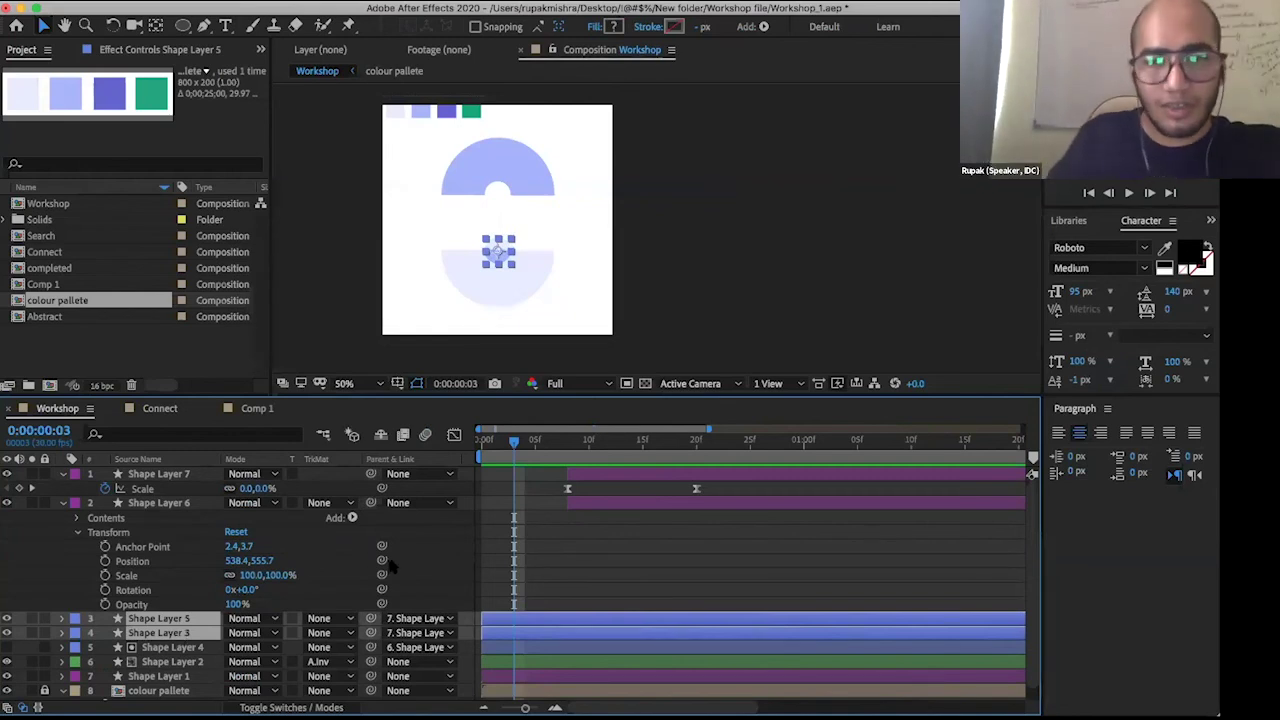
{"action": "left_click_drag", "start_coordinate": [525, 445], "coordinate": [569, 449]}
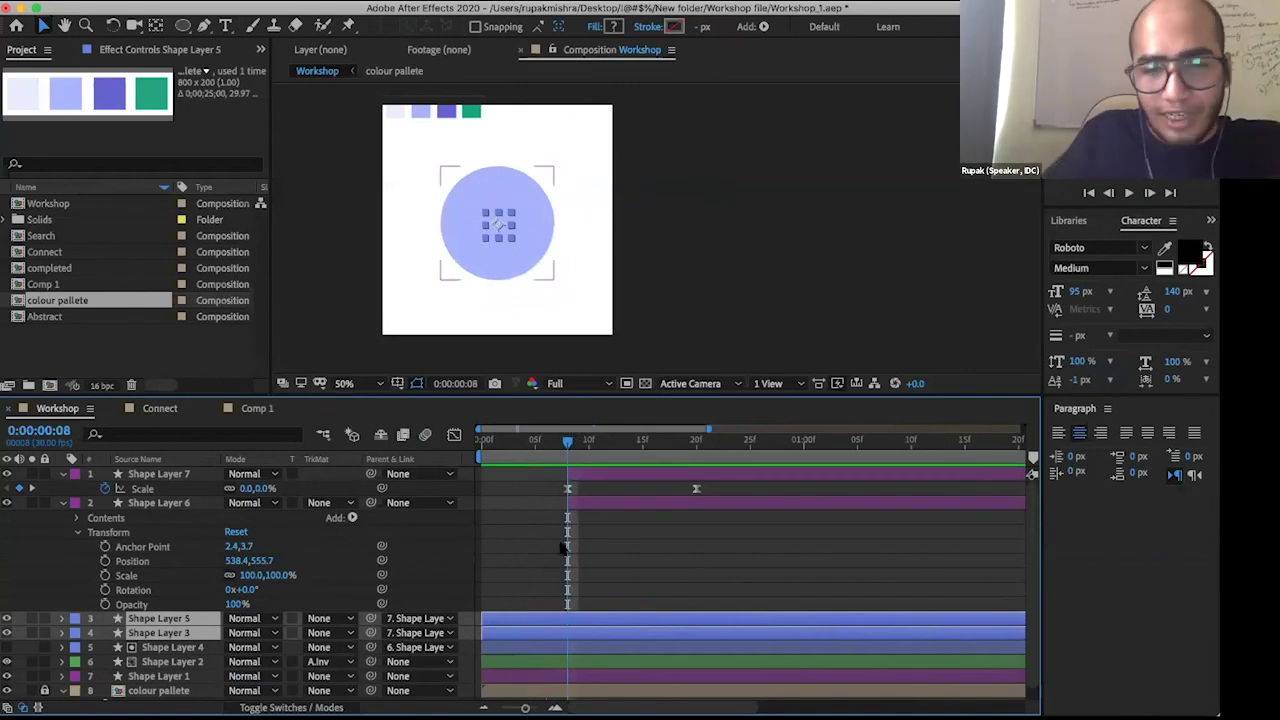
{"action": "left_click", "coordinate": [262, 2]}
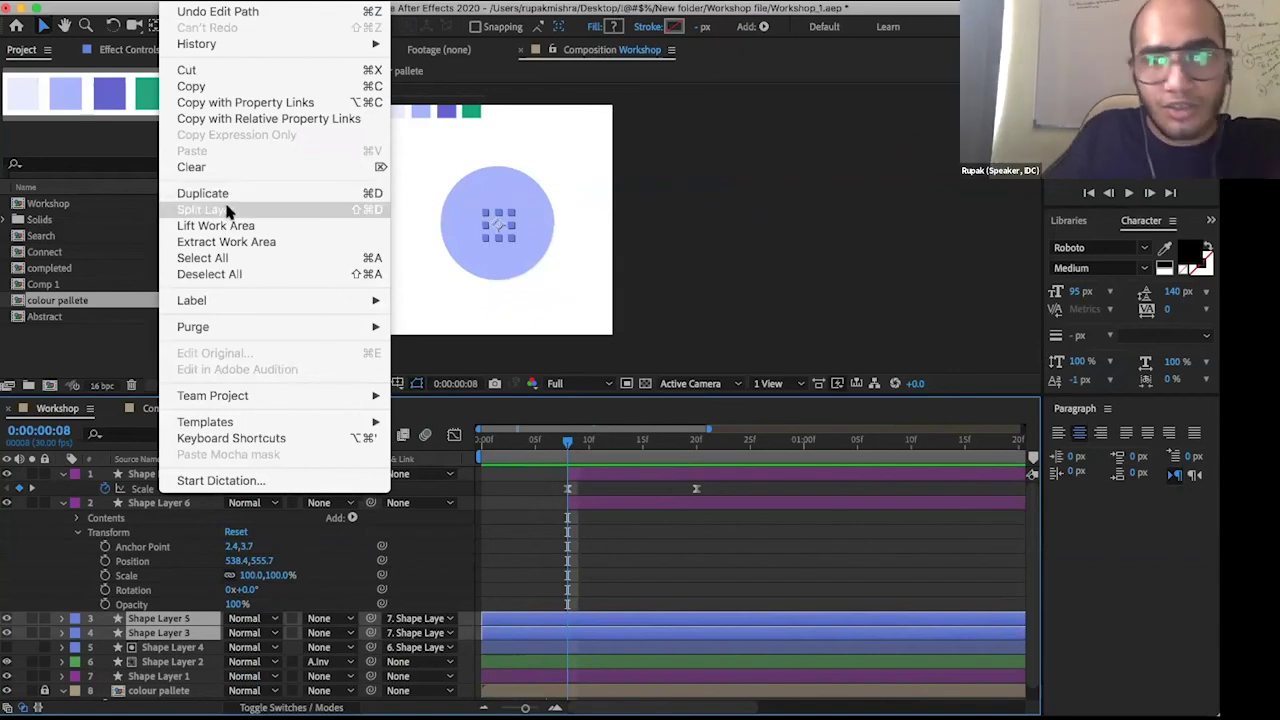
{"action": "key", "text": "Escape"}
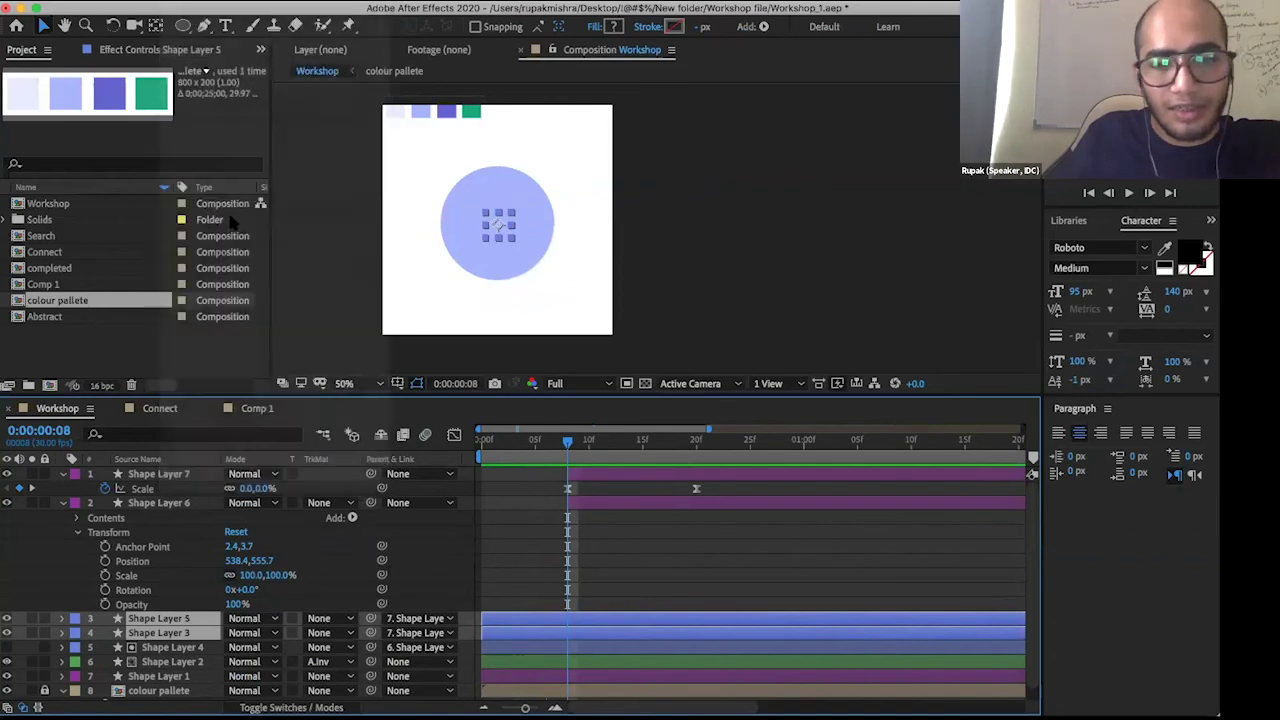
{"action": "key", "text": "super+shift+d"}
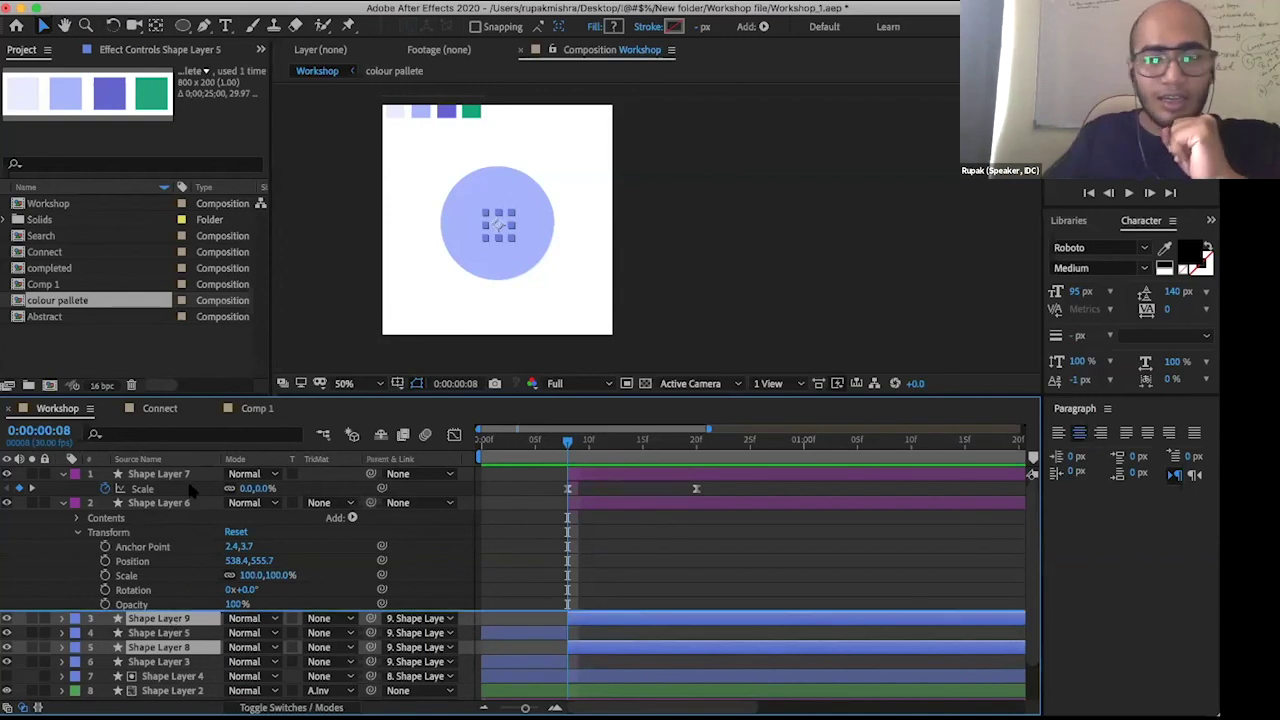
- Move the split-off Shape Layer 9 and Shape Layer 8 above Shape Layer 7 in the layer stack
{"action": "left_click", "coordinate": [170, 619]}
{"action": "left_click", "coordinate": [180, 475]}
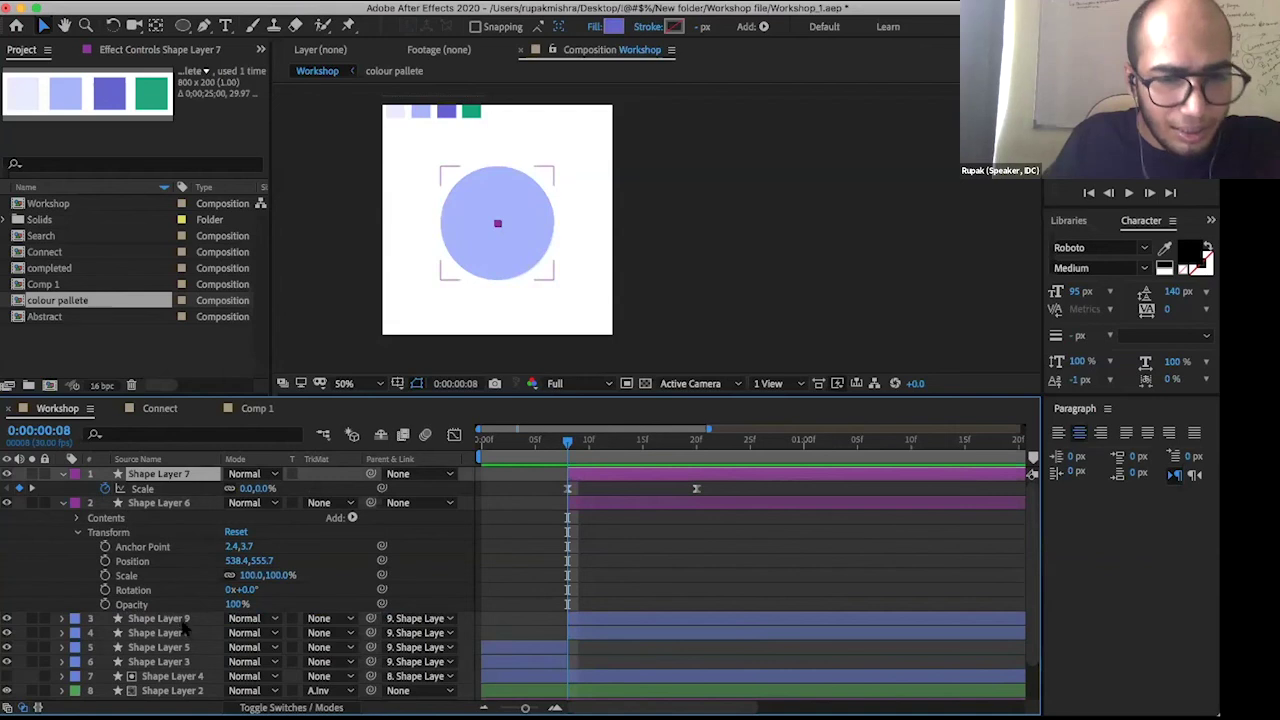
{"action": "left_click", "coordinate": [170, 619]}
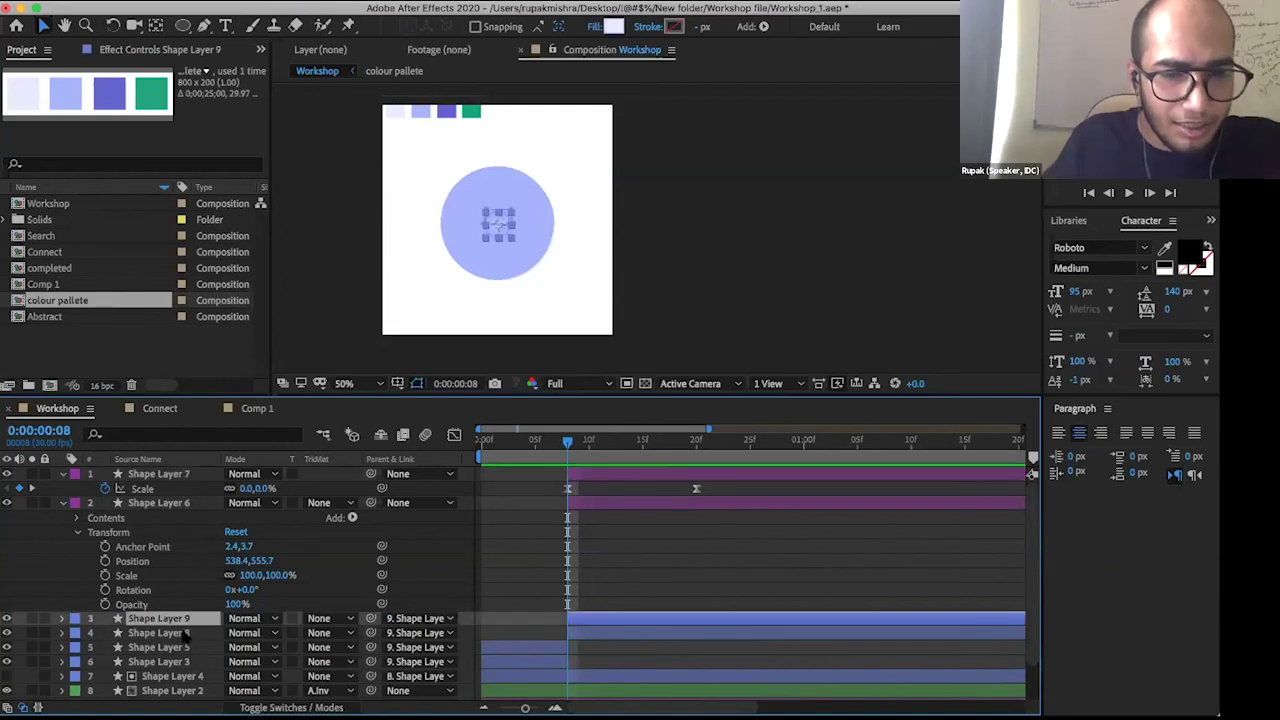
{"action": "left_click", "coordinate": [179, 573]}
{"action": "left_click_drag", "start_coordinate": [178, 620], "coordinate": [191, 480]}
{"action": "left_click", "coordinate": [165, 632]}
{"action": "left_click", "coordinate": [181, 505], "text": "shift"}
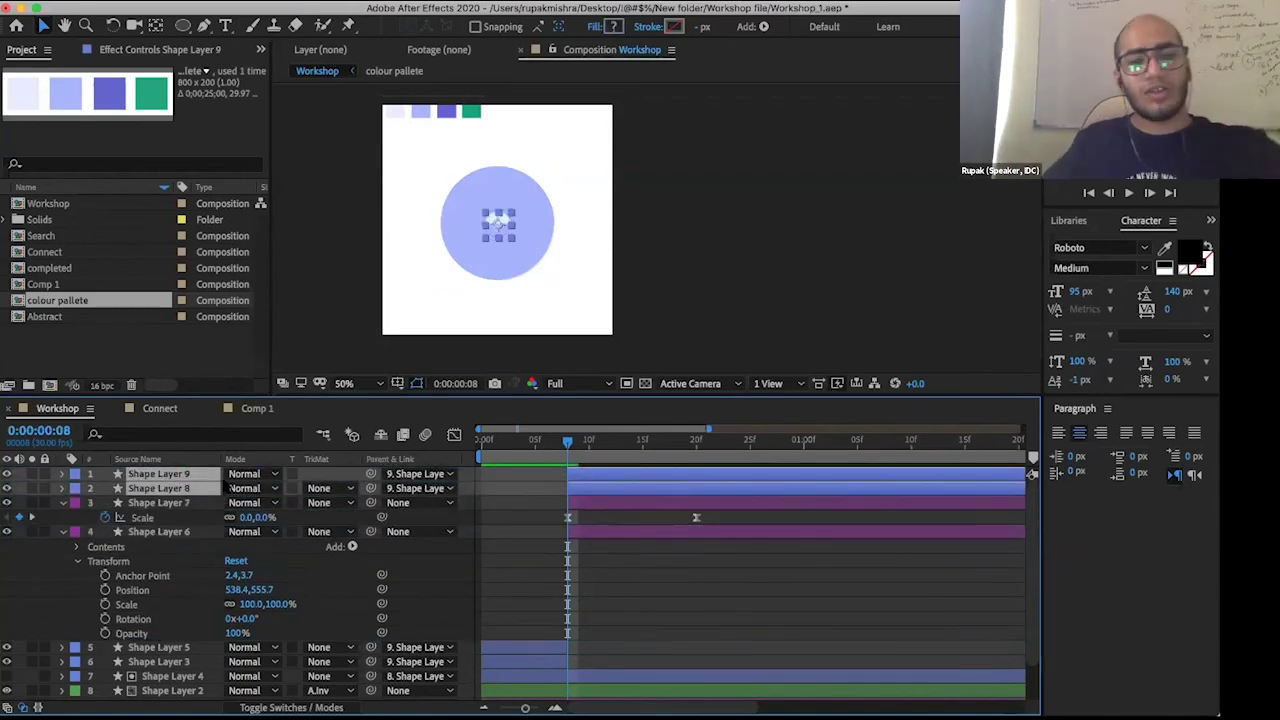
- Change the fill of Shape Layer 8, the lower inner half circle, to the palette's green, 16A77D
{"action": "left_click", "coordinate": [603, 490]}
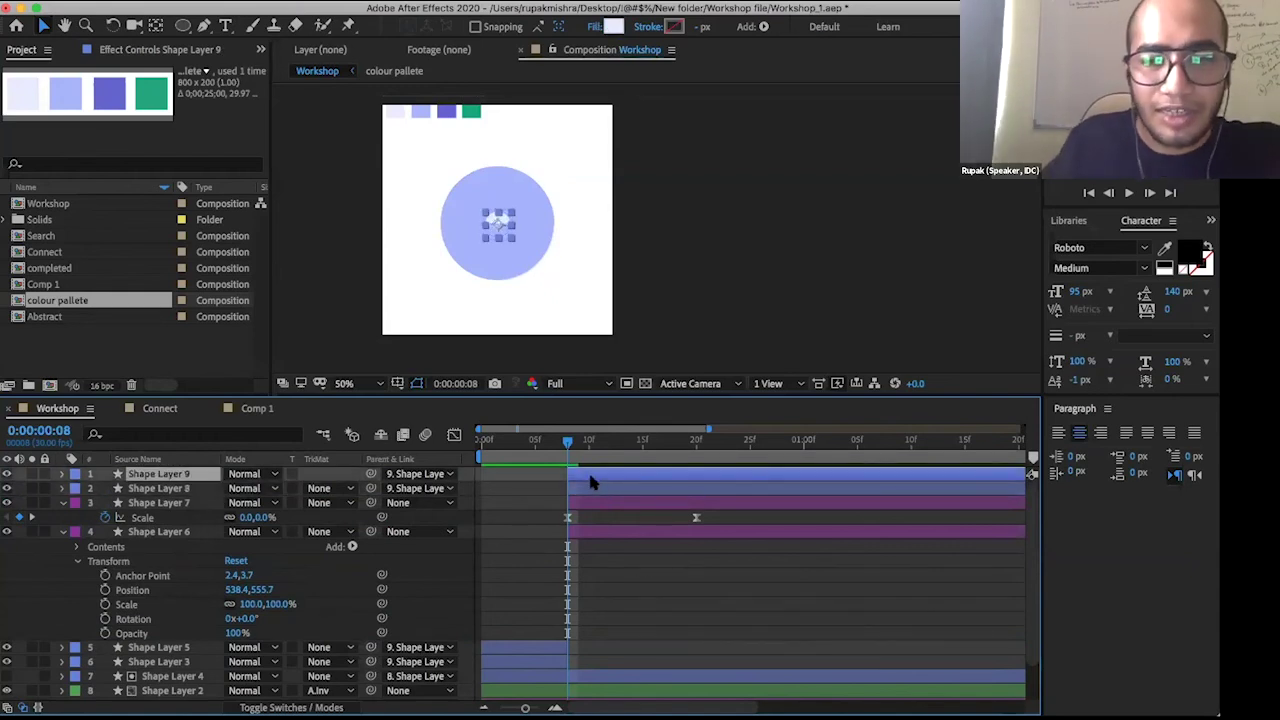
{"action": "left_click", "coordinate": [590, 488], "text": "shift"}
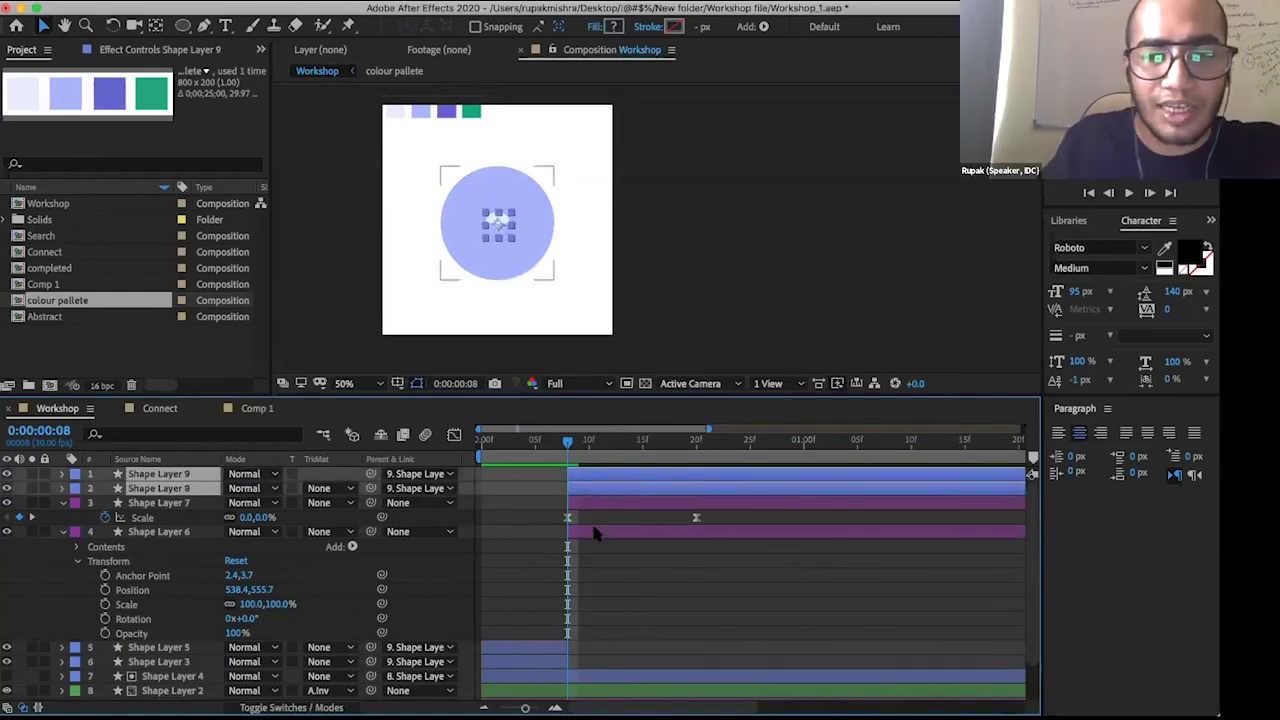
{"action": "left_click", "coordinate": [600, 488]}
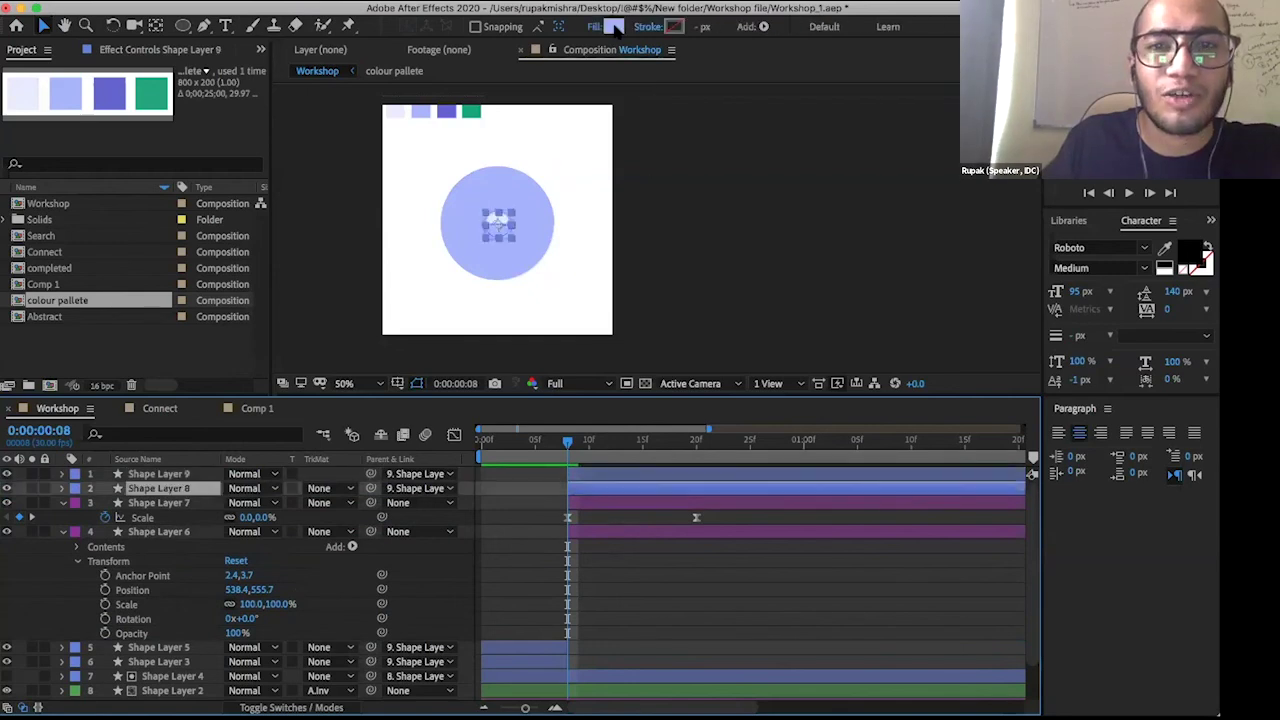
{"action": "left_click", "coordinate": [612, 26]}
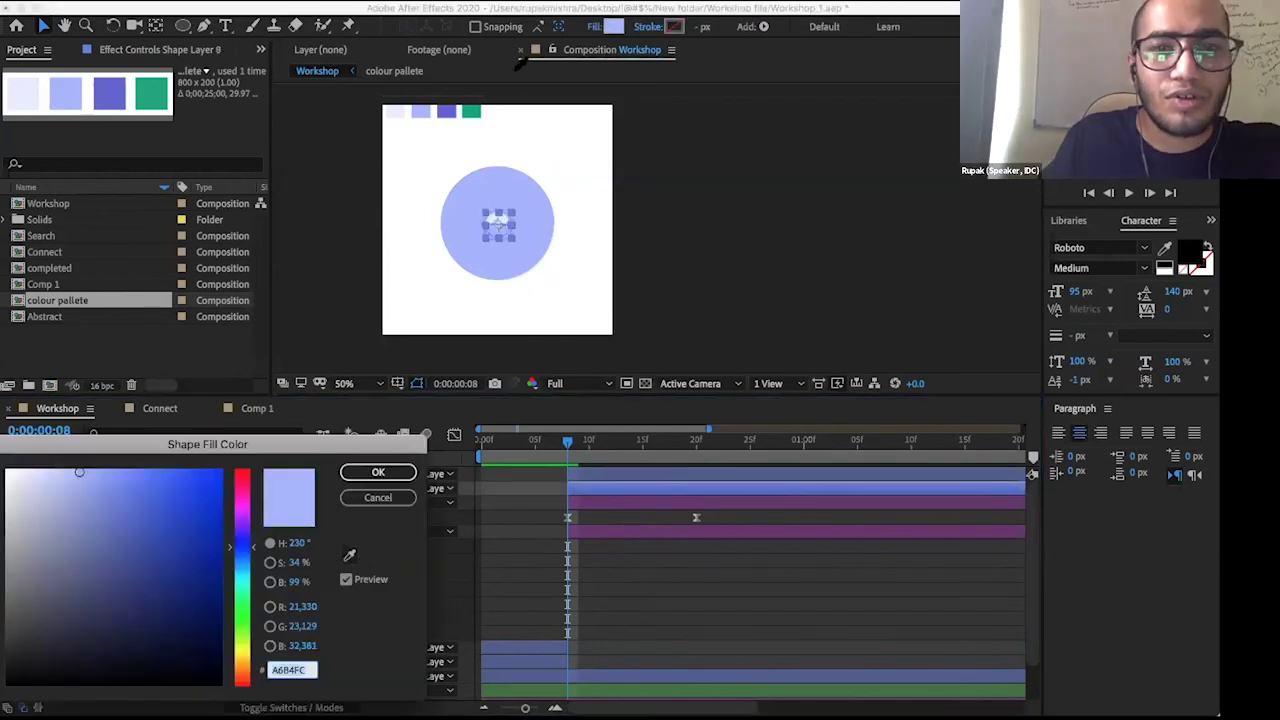
{"action": "left_click", "coordinate": [349, 555]}
{"action": "left_click", "coordinate": [468, 120]}
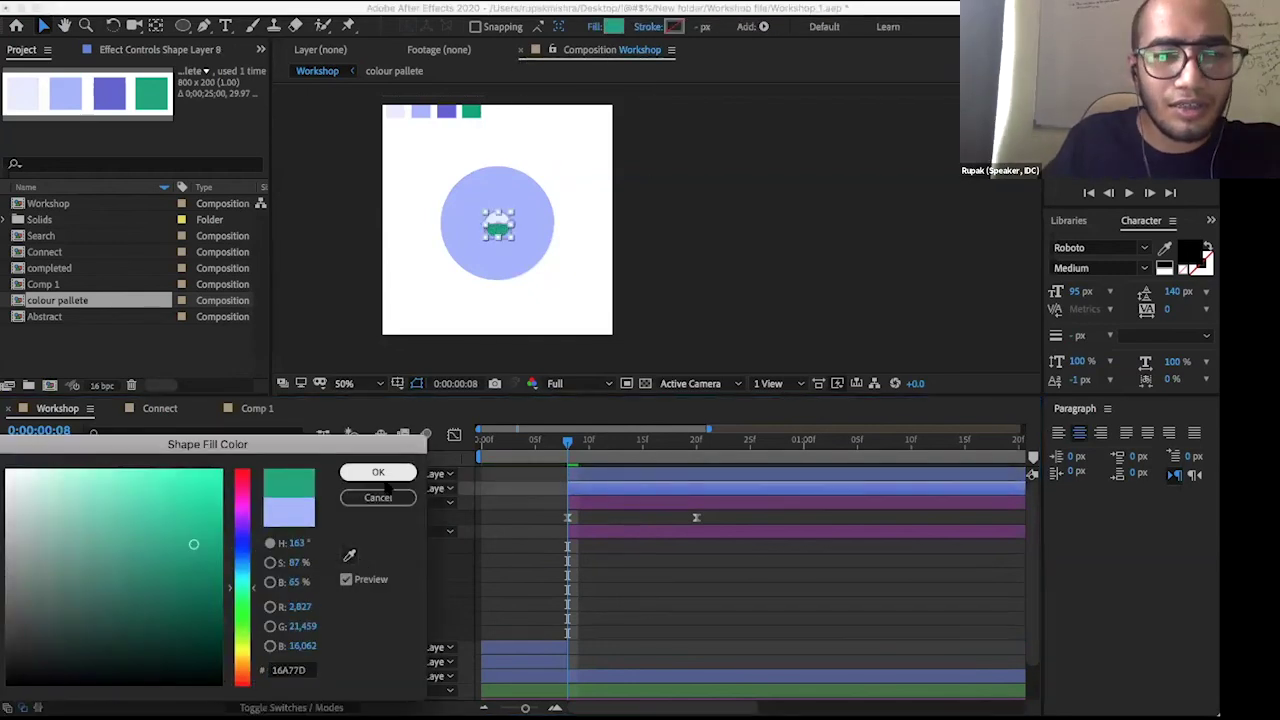
{"action": "key", "text": "Return"}
{"action": "left_click", "coordinate": [577, 472]}
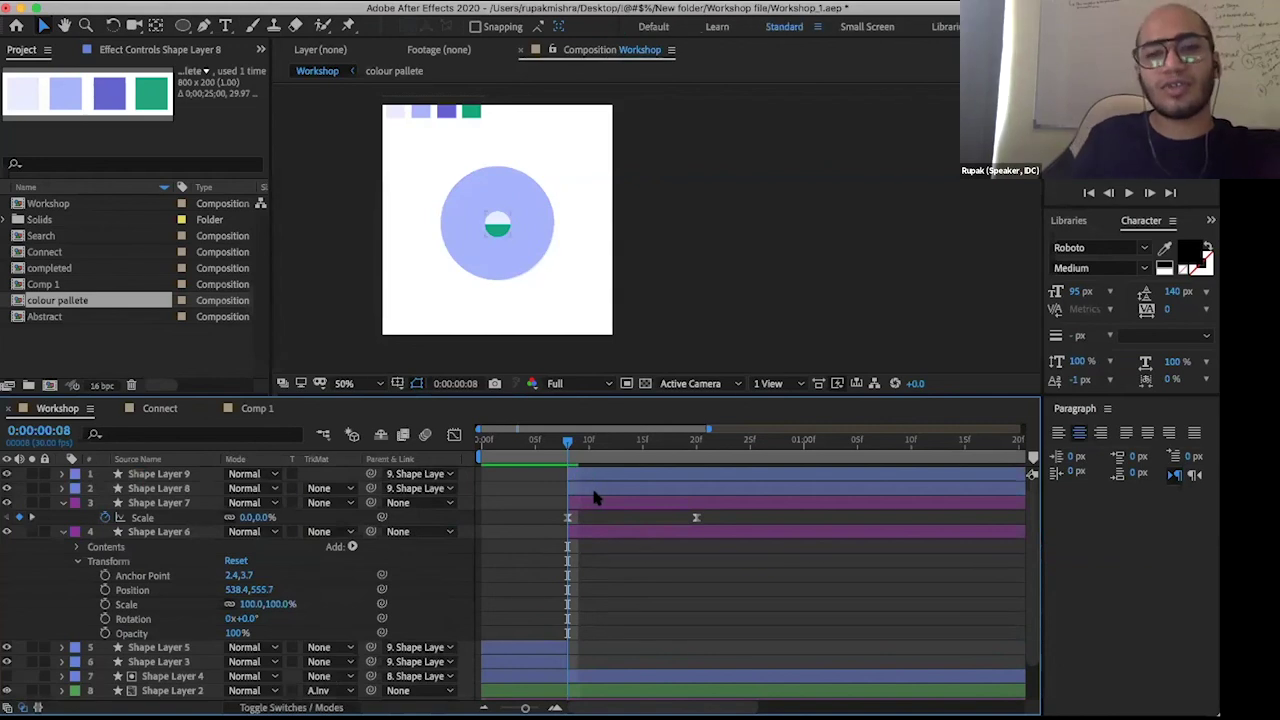
- Preview the Workshop animation from the start through frame 20, checking the inner half circles, and return to frame 8
{"action": "left_click", "coordinate": [594, 490]}
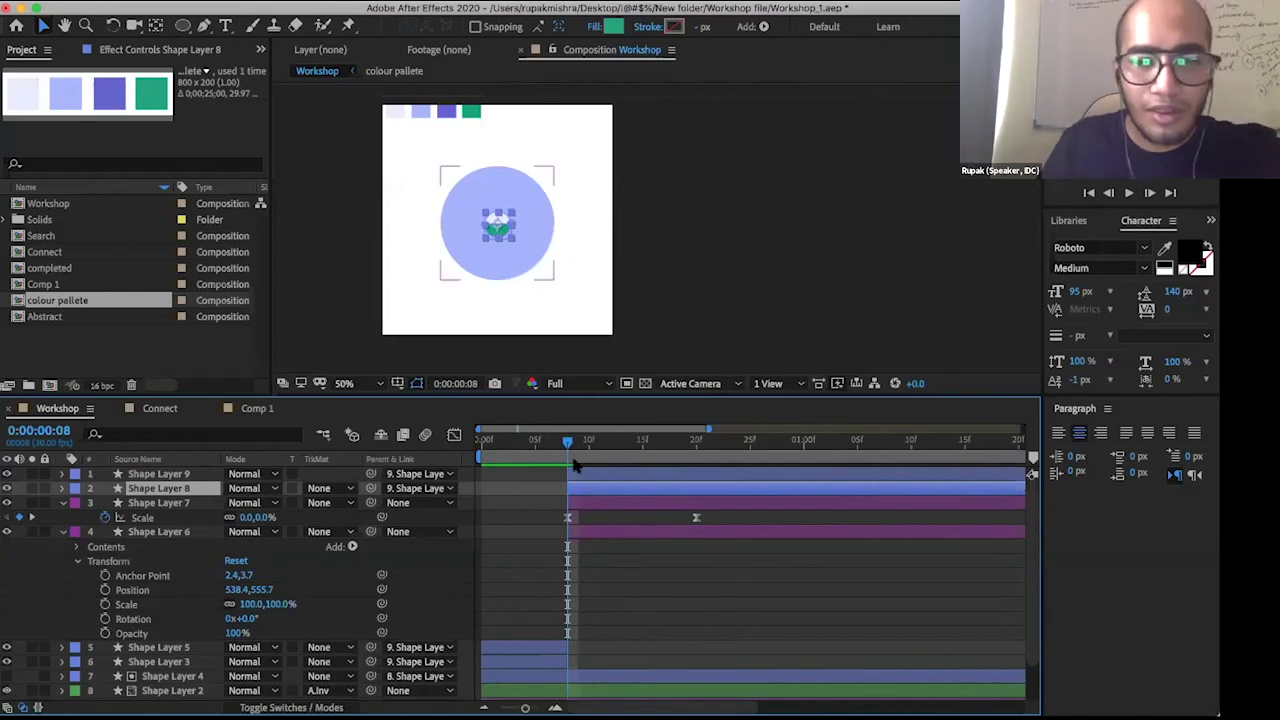
{"action": "left_click_drag", "start_coordinate": [568, 449], "coordinate": [492, 452]}
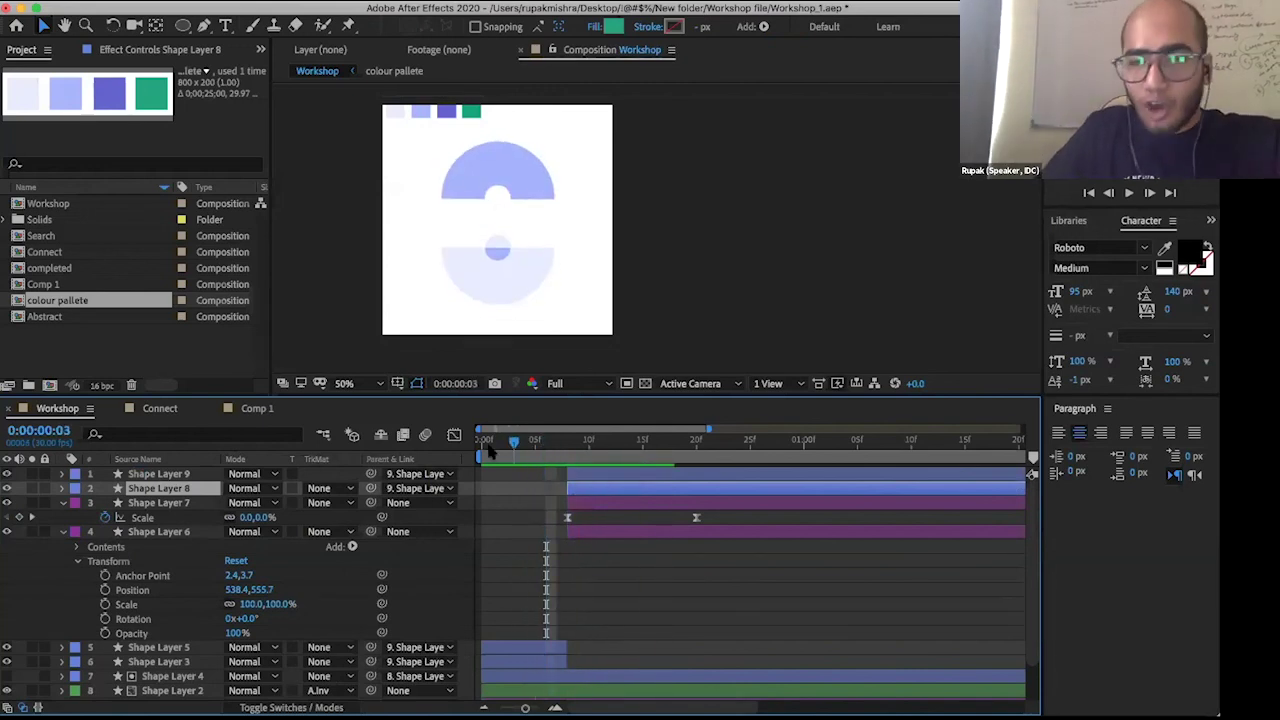
{"action": "left_click", "coordinate": [580, 445]}
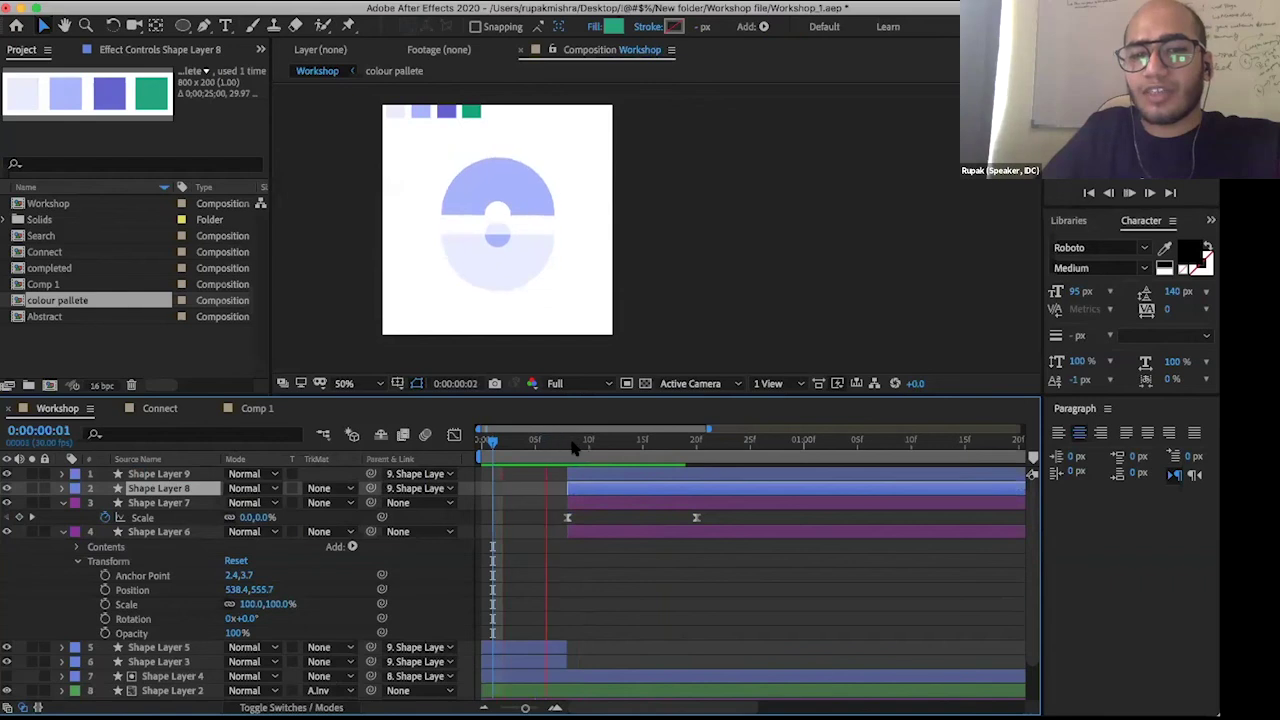
{"action": "key", "text": "Page_Down"}
{"action": "key", "text": "Page_Down"}
{"action": "key", "text": "Page_Down"}
{"action": "key", "text": "Page_Down"}
{"action": "key", "text": "Page_Down"}
{"action": "left_click", "coordinate": [714, 474]}
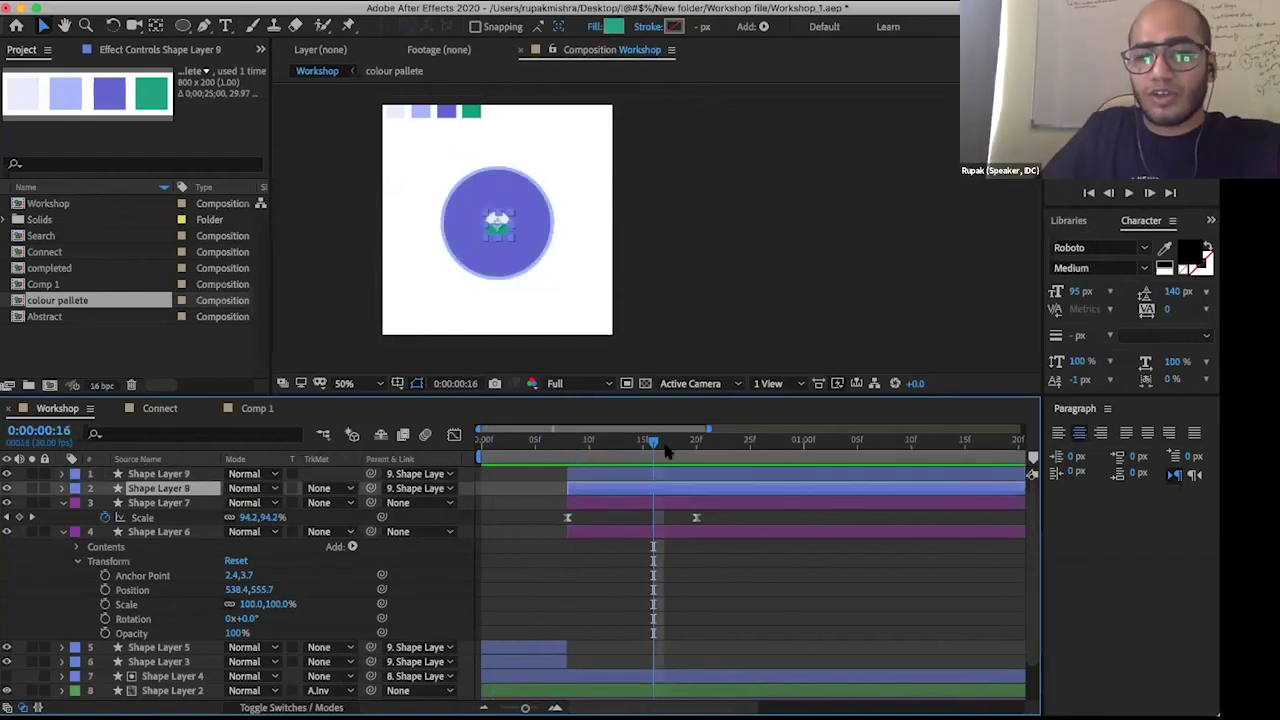
{"action": "left_click_drag", "start_coordinate": [654, 447], "coordinate": [697, 445]}
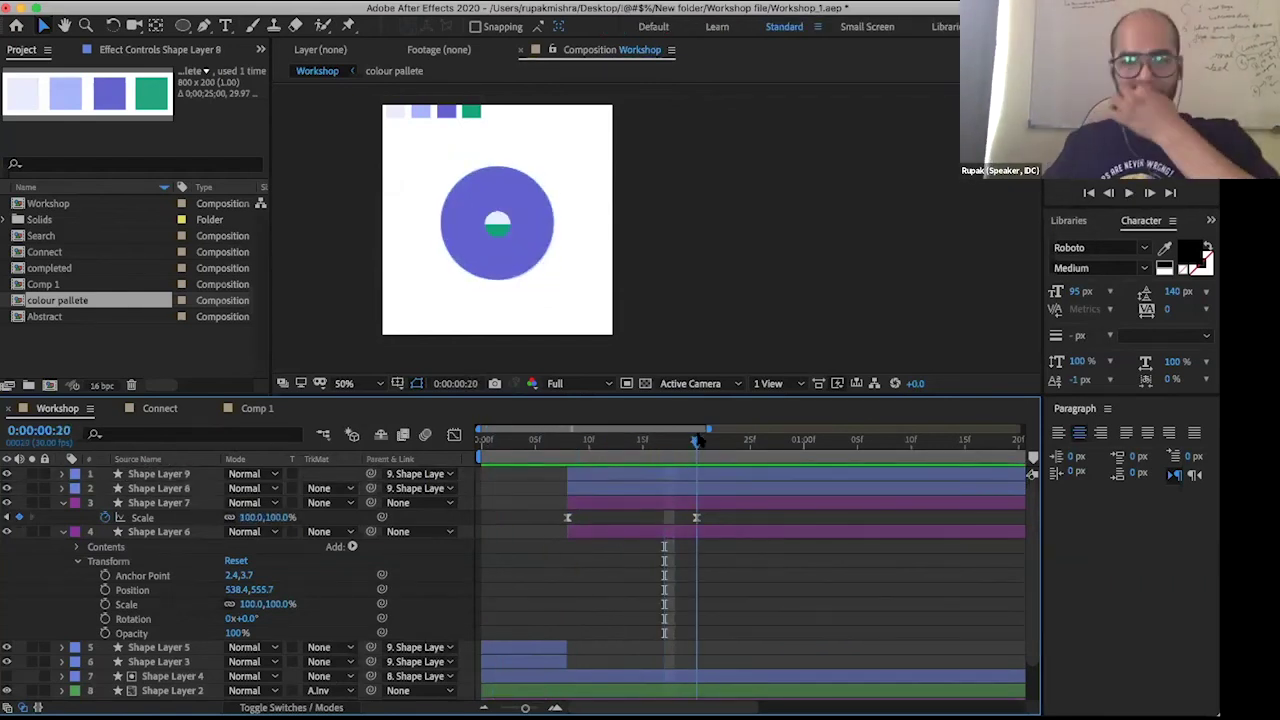
{"action": "left_click", "coordinate": [568, 452]}
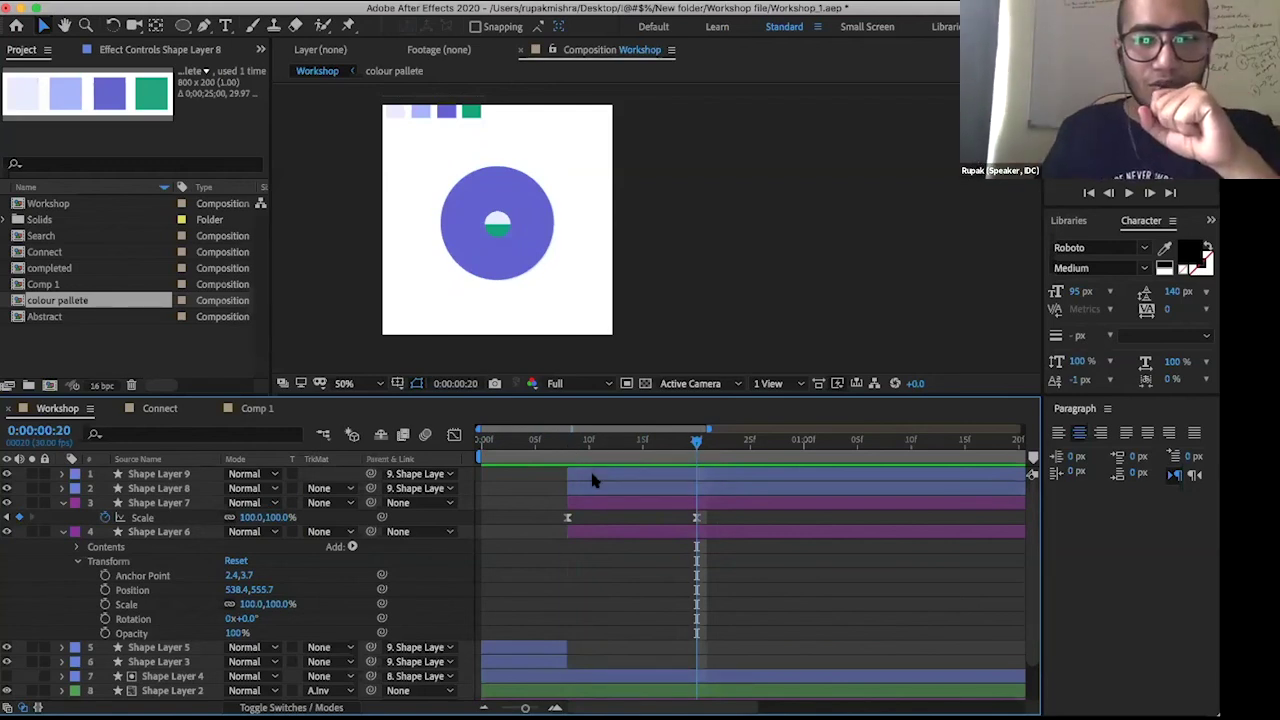
- Examine Shape Layer 9 and Shape Layer 8 up close at frame 8, comparing the two inner half circles and their shared centre
{"action": "left_click", "coordinate": [584, 474]}
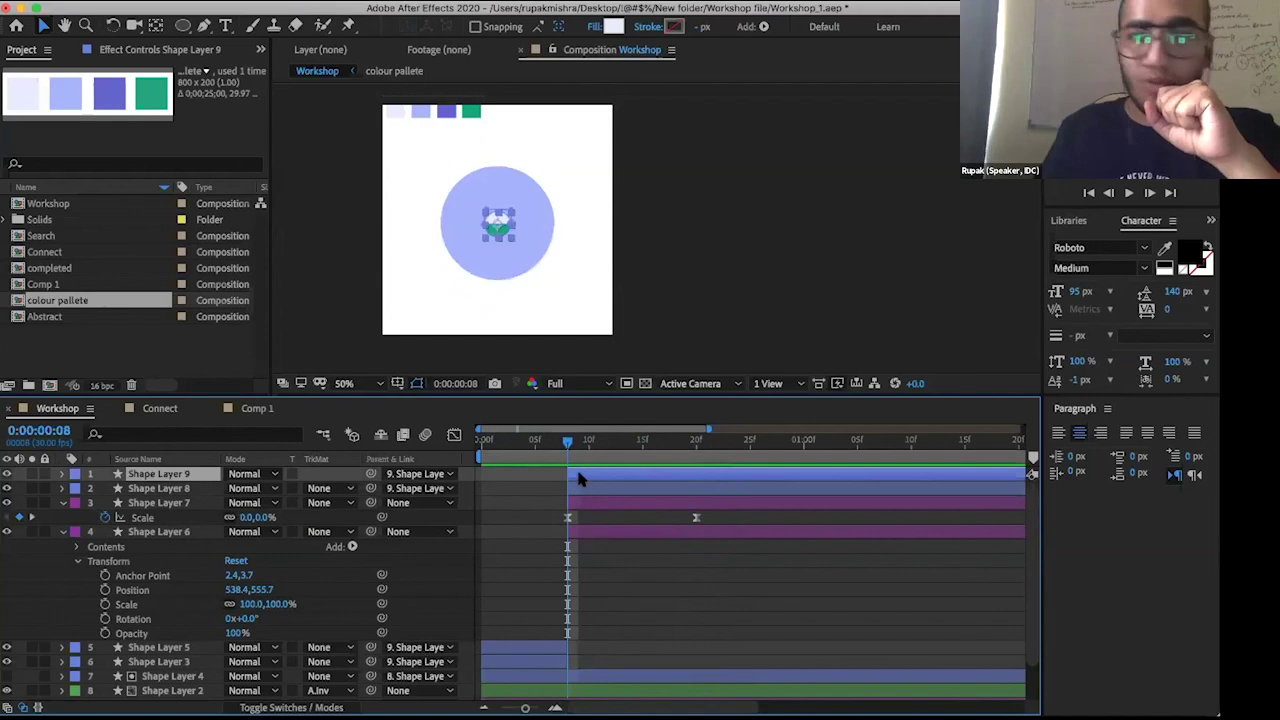
{"action": "key", "text": "period"}
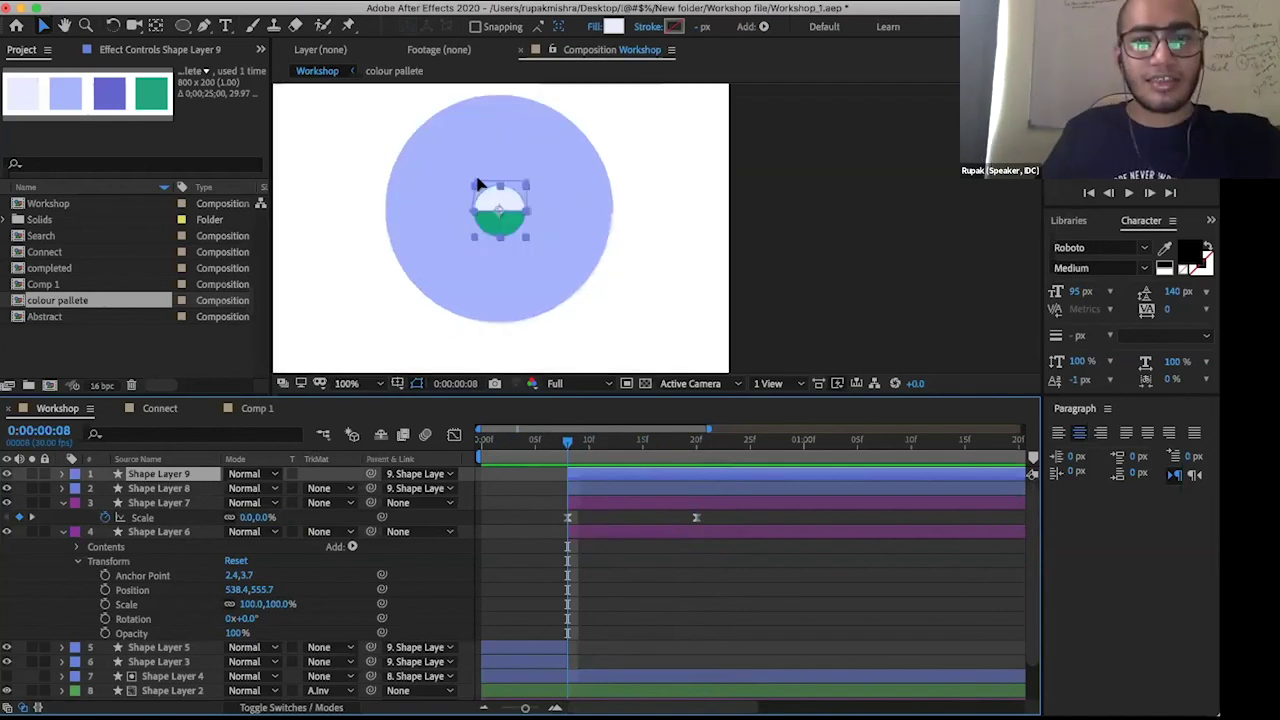
{"action": "scroll", "coordinate": [478, 183], "scroll_direction": "up", "scroll_amount": 3}
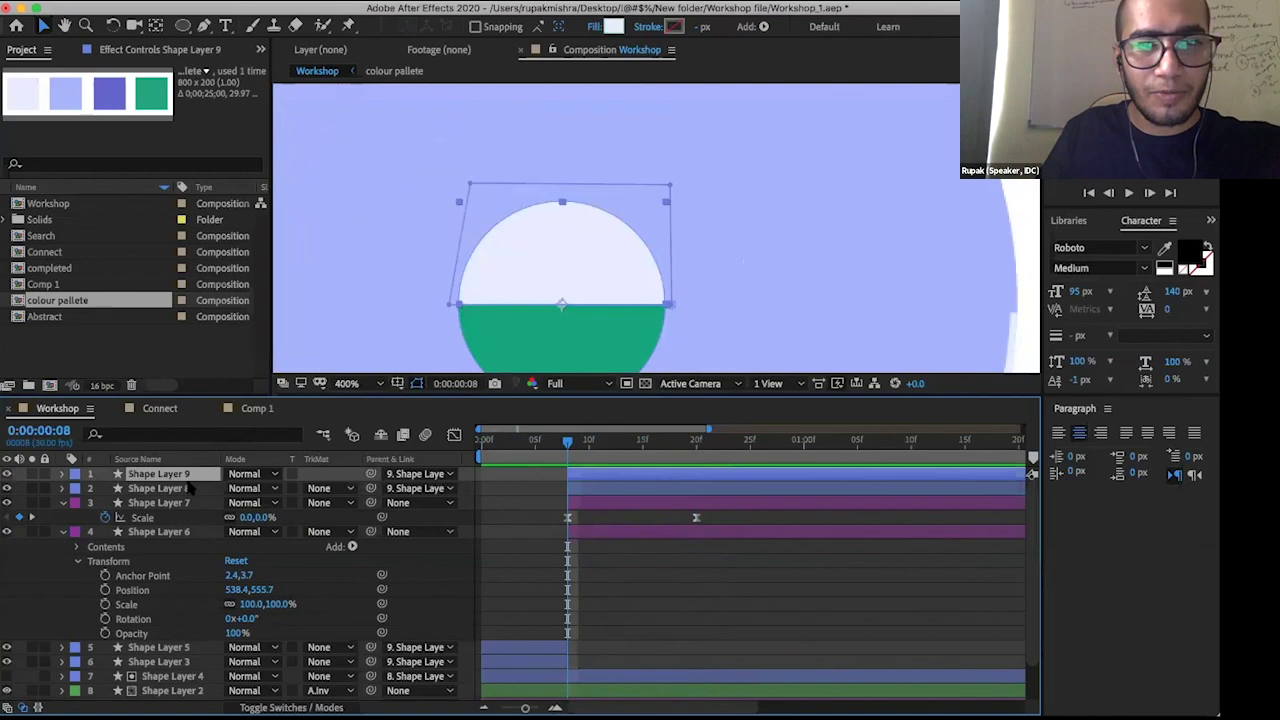
{"action": "key", "text": "ctrl+Down"}
{"action": "key", "text": "comma"}
{"action": "key", "text": "period"}
{"action": "key", "text": "comma"}
{"action": "key", "text": "period"}
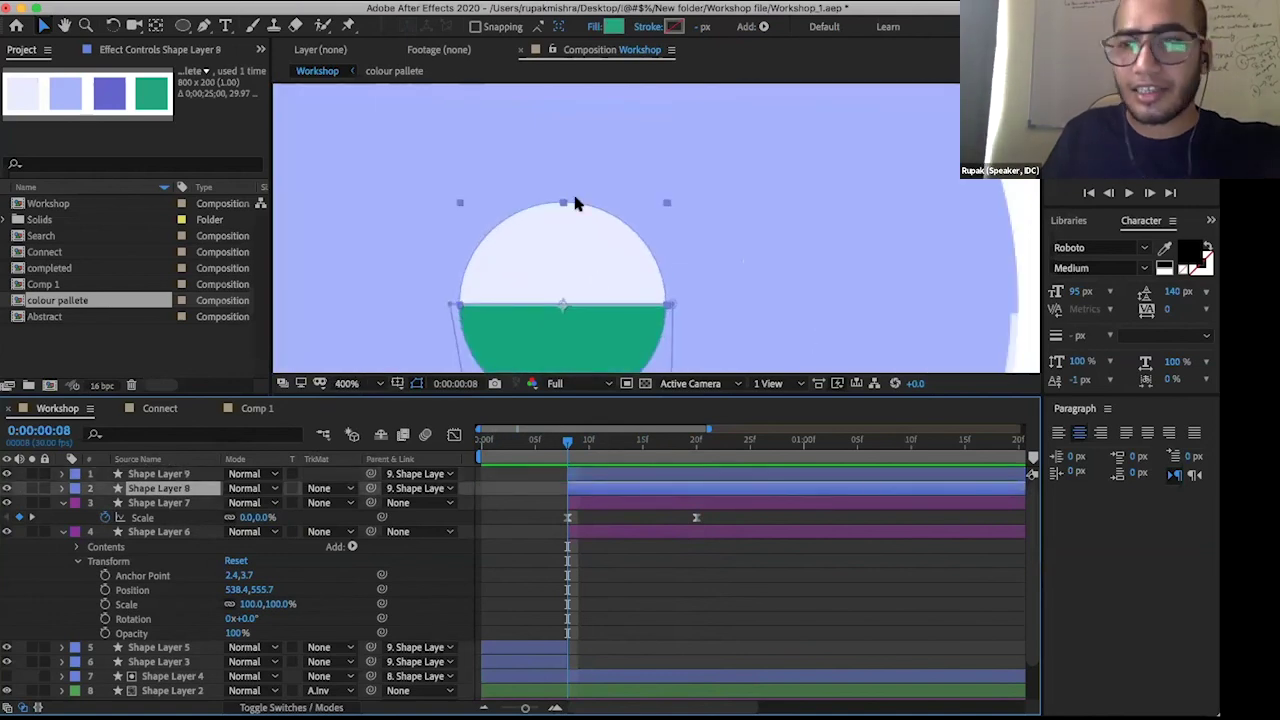
{"action": "key", "text": "comma"}
{"action": "key", "text": "period"}
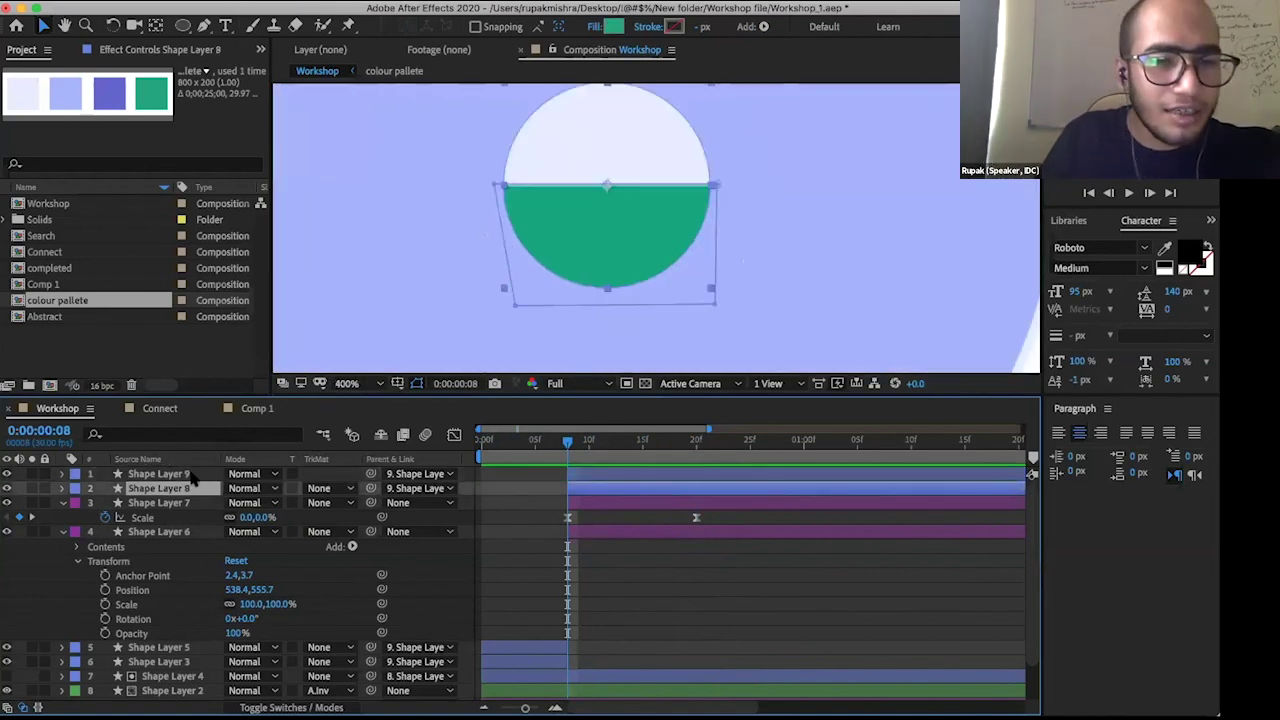
{"action": "key", "text": "comma"}
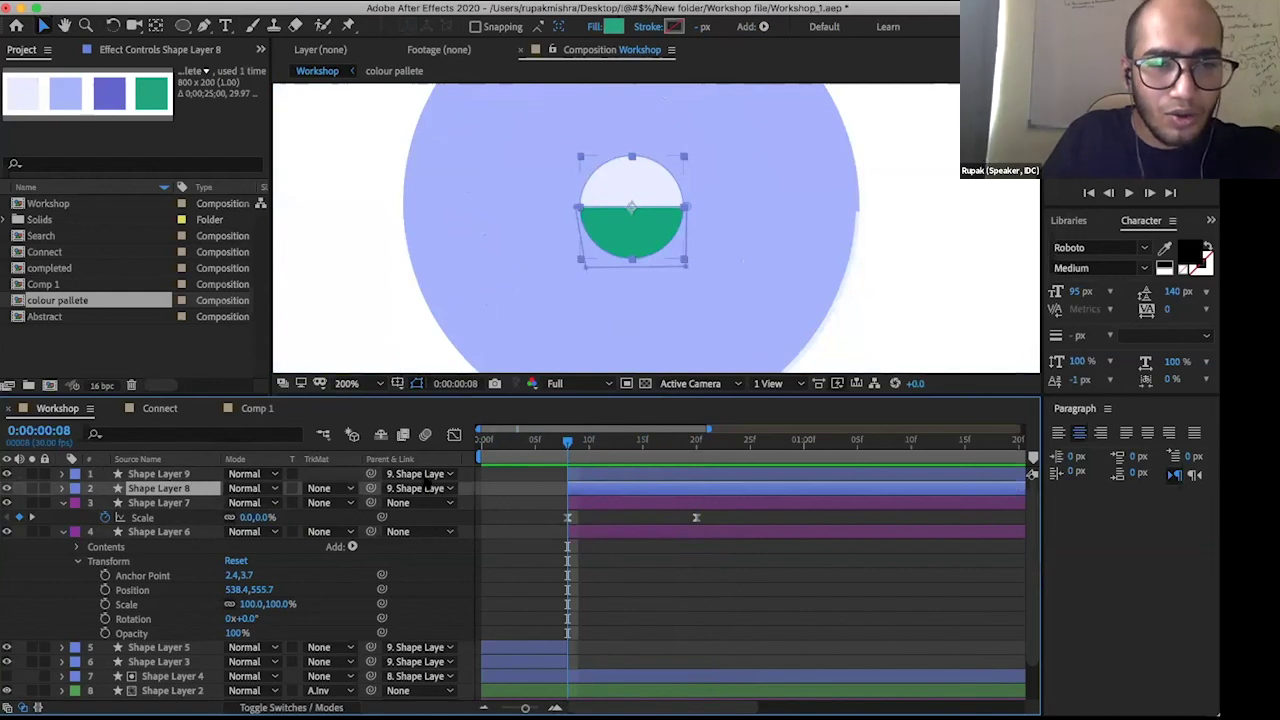
- Remove the parent links of Shape Layer 8 and Shape Layer 9 by setting both parents to None
{"action": "left_click", "coordinate": [428, 487]}
{"action": "left_click", "coordinate": [185, 478]}
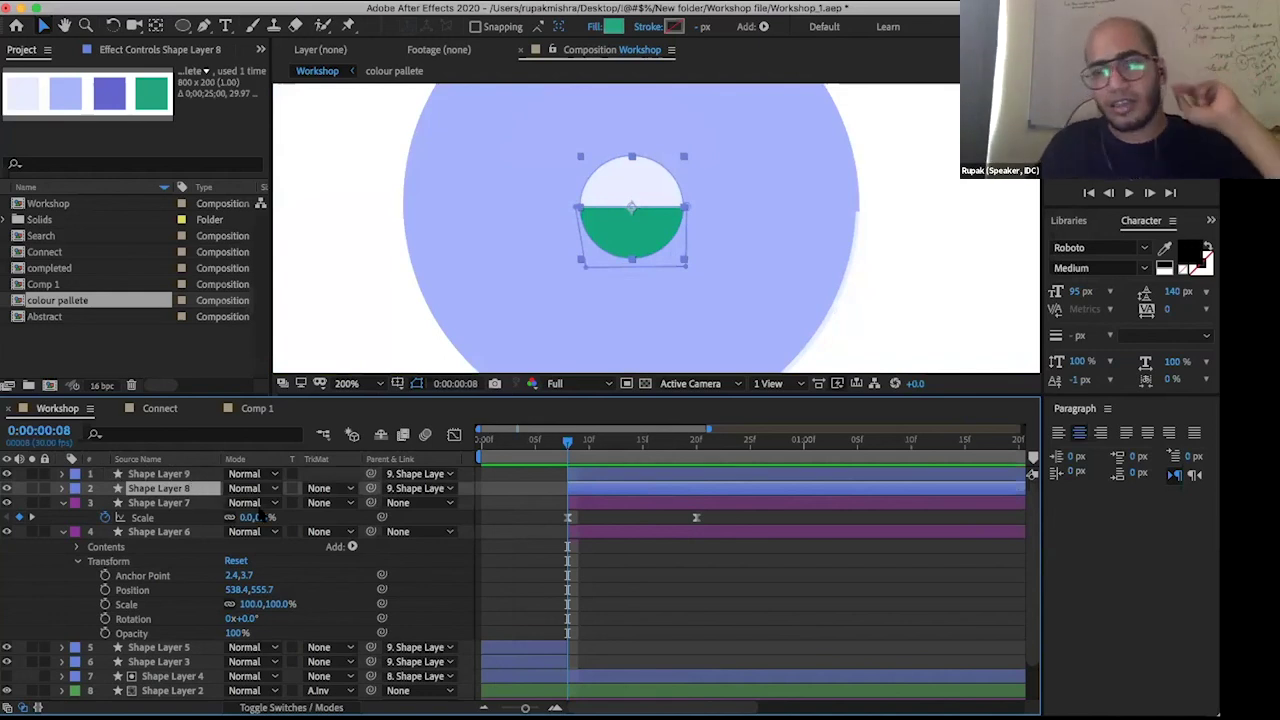
{"action": "left_click", "coordinate": [419, 501]}
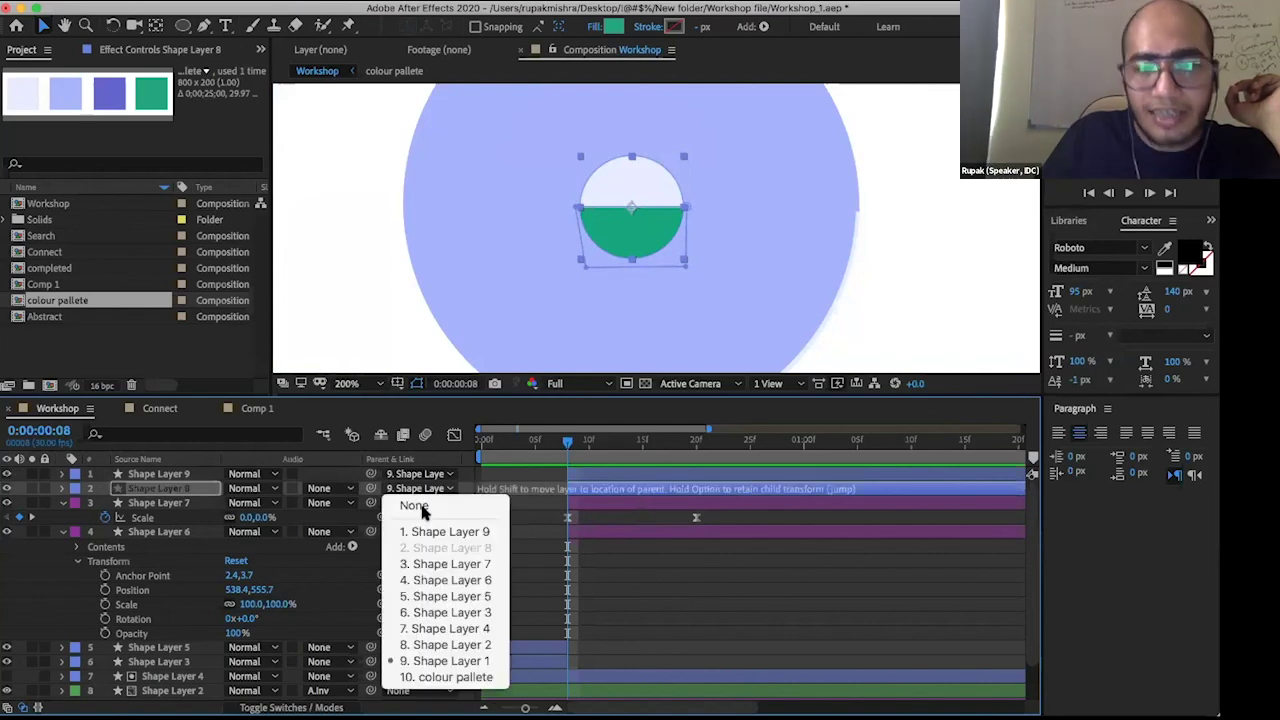
{"action": "left_click", "coordinate": [420, 508]}
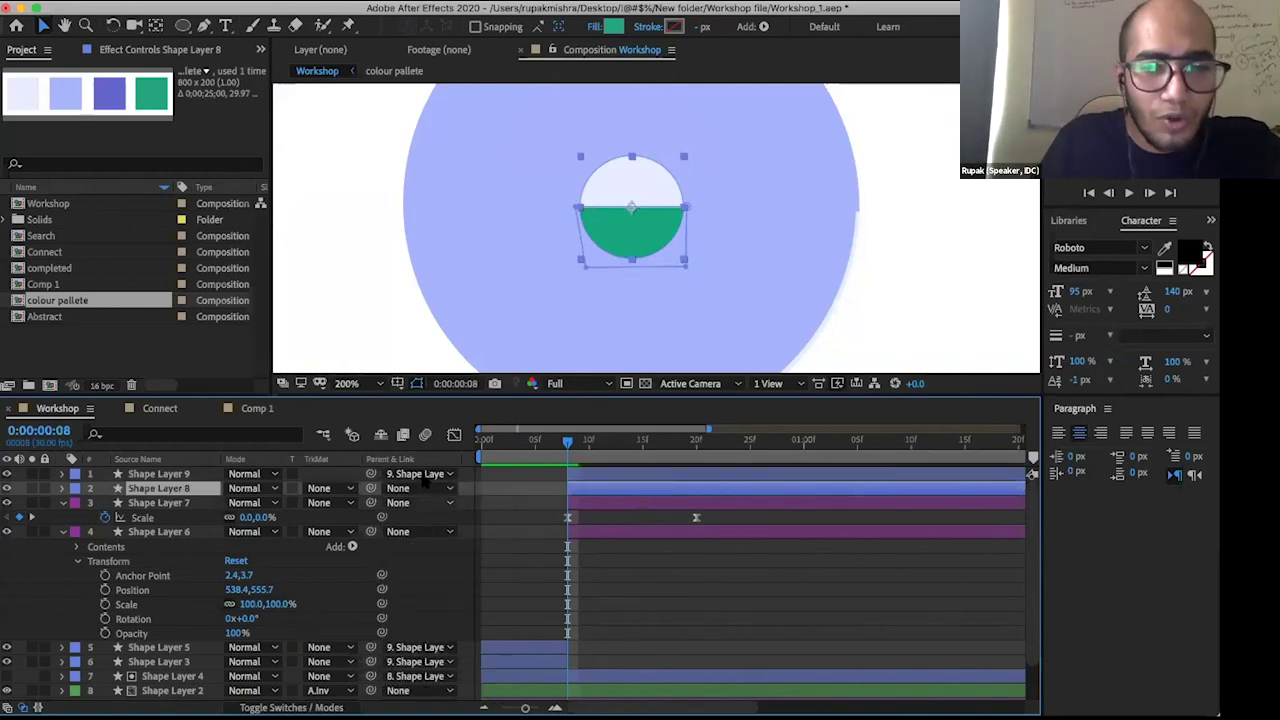
{"action": "left_click", "coordinate": [422, 475]}
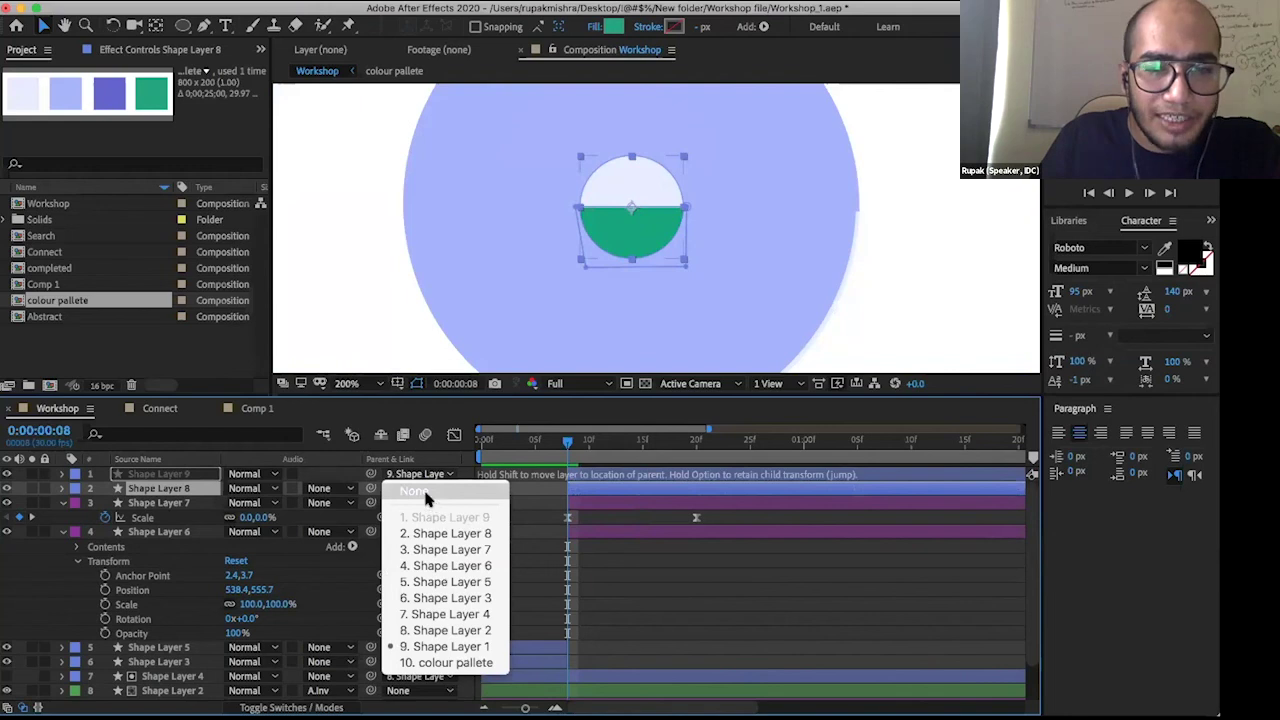
{"action": "left_click", "coordinate": [413, 490]}
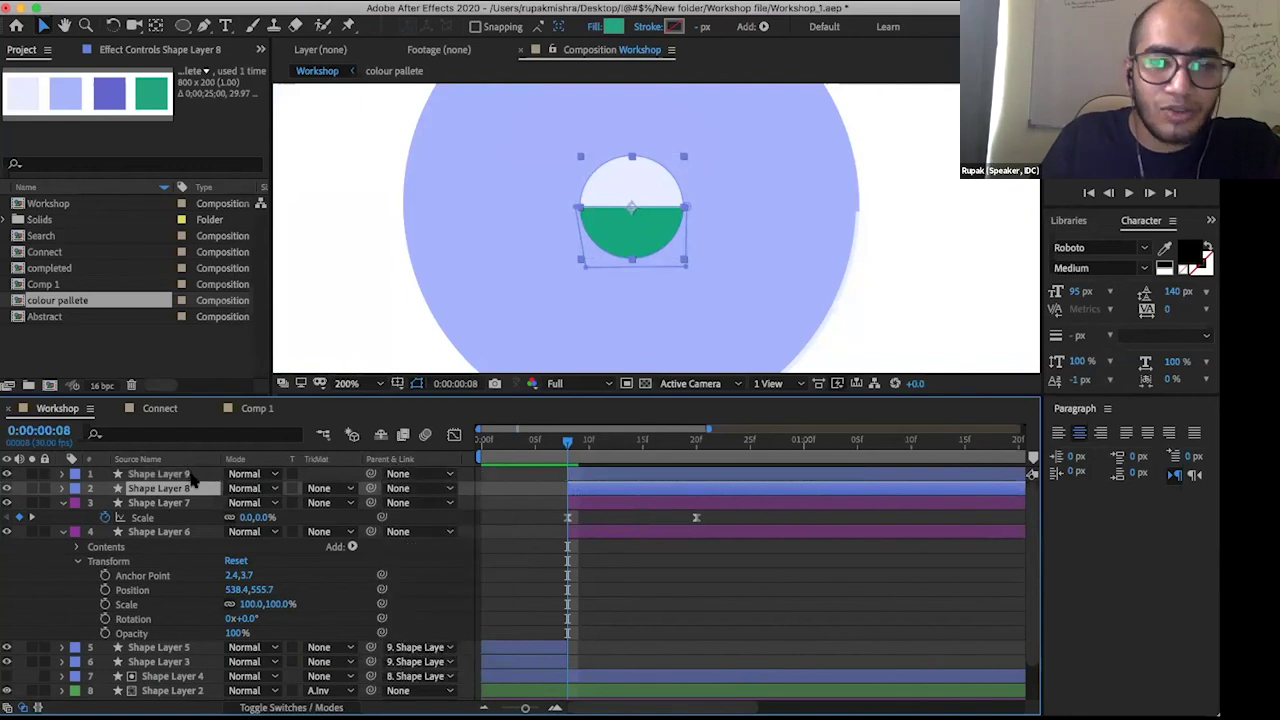
- Parent Shape Layer 9, the upper inner half circle, to Shape Layer 8
{"action": "left_click", "coordinate": [190, 475]}
{"action": "left_click", "coordinate": [196, 488]}
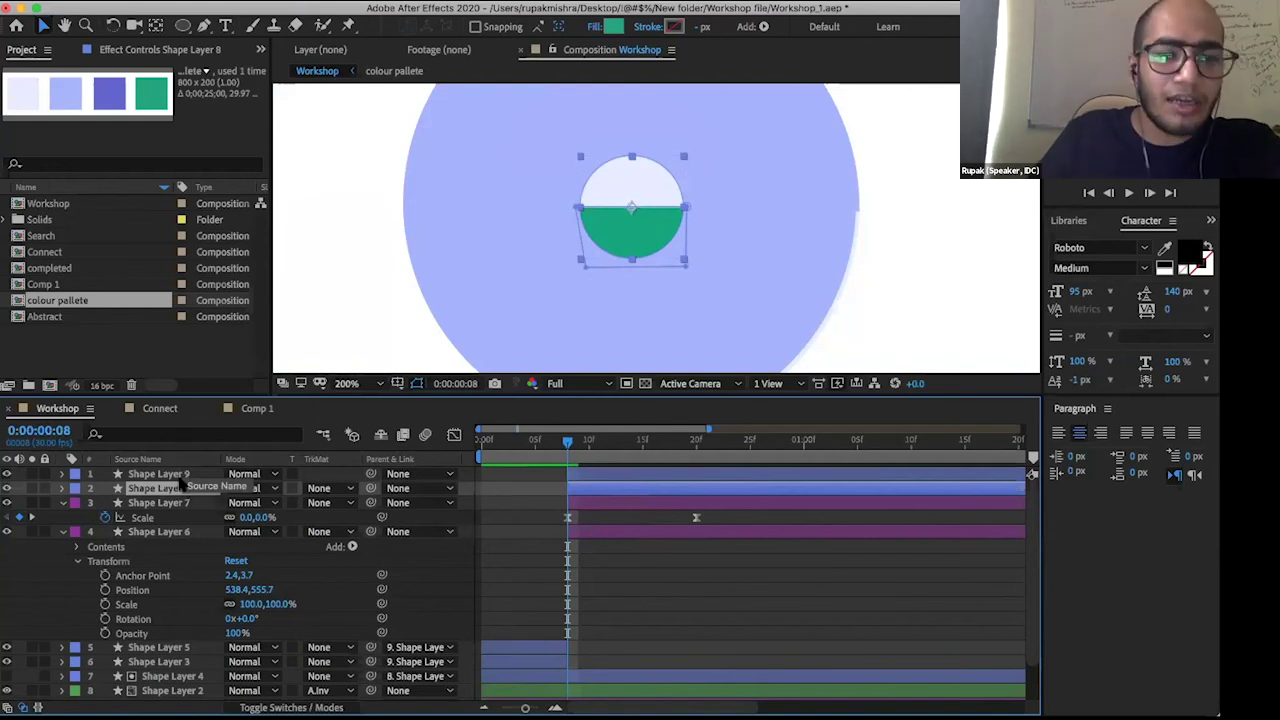
{"action": "key", "text": "ctrl+Up"}
{"action": "key", "text": "ctrl+Down"}
{"action": "key", "text": "ctrl+Up"}
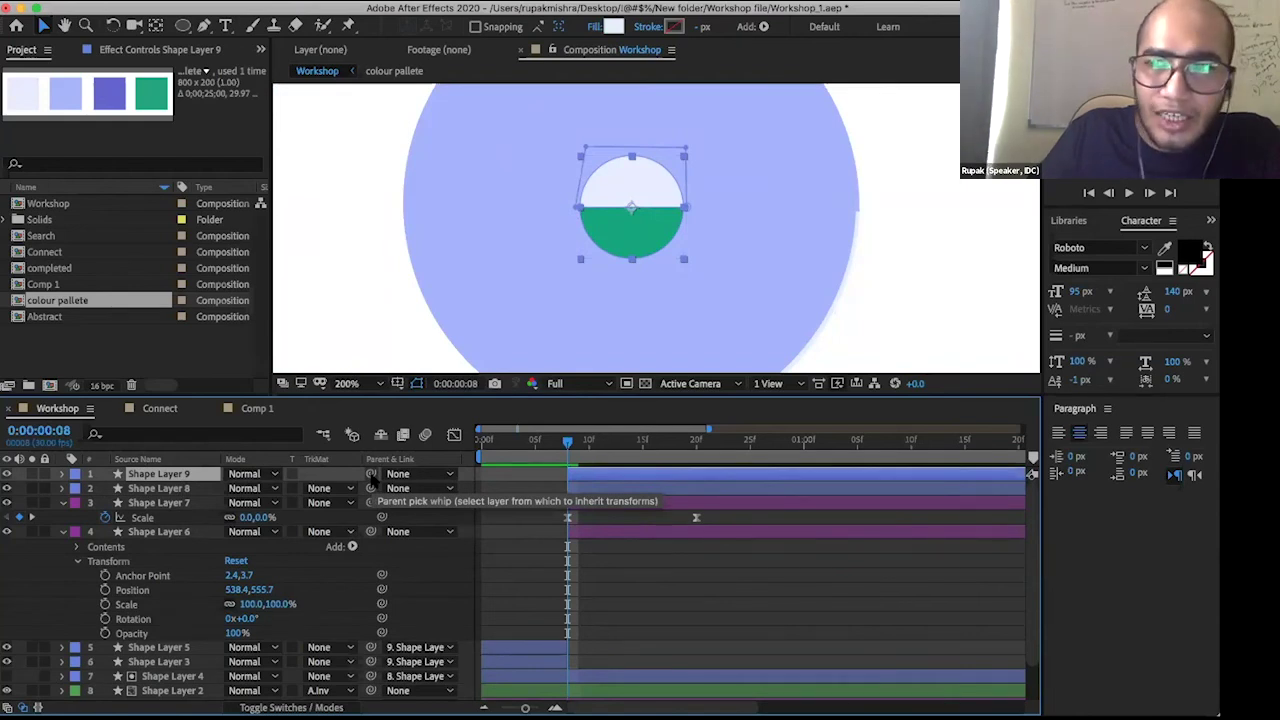
{"action": "left_click_drag", "start_coordinate": [371, 480], "coordinate": [197, 482]}
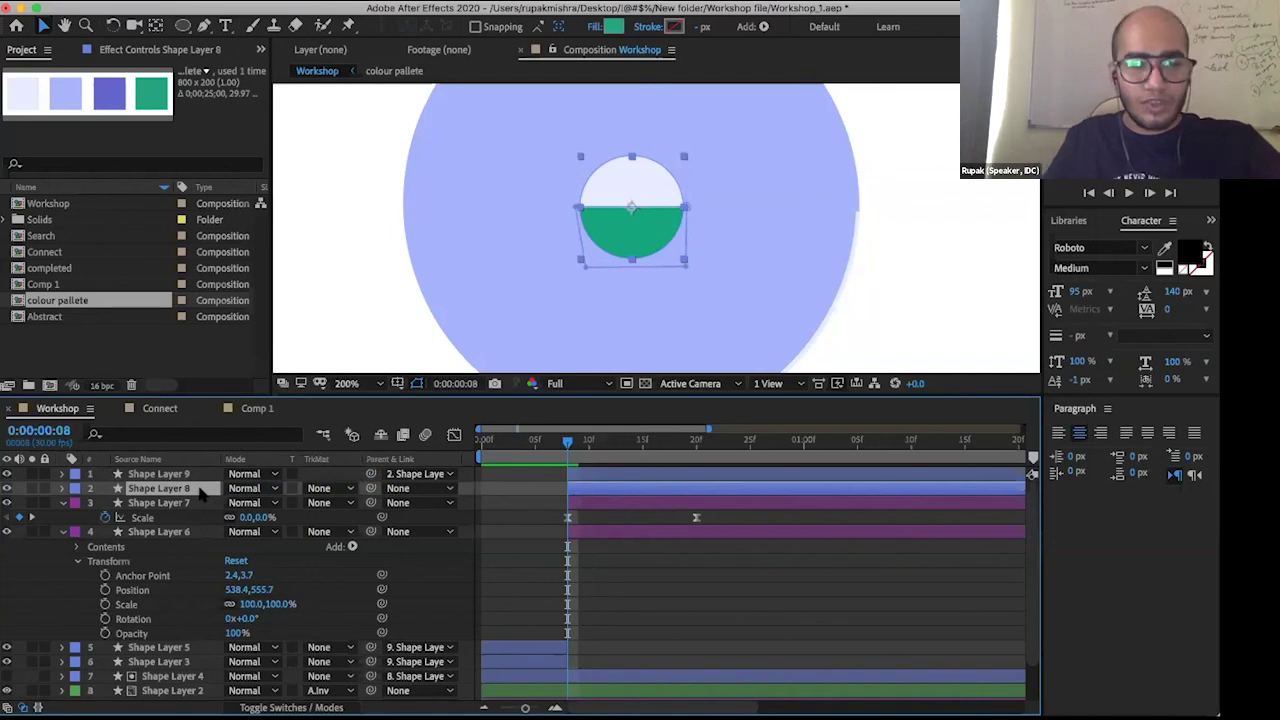
- Try rotating Shape Layer 8, undo that change, and set its starting Rotation keyframe of 0° at frame 8
{"action": "key", "text": "r"}
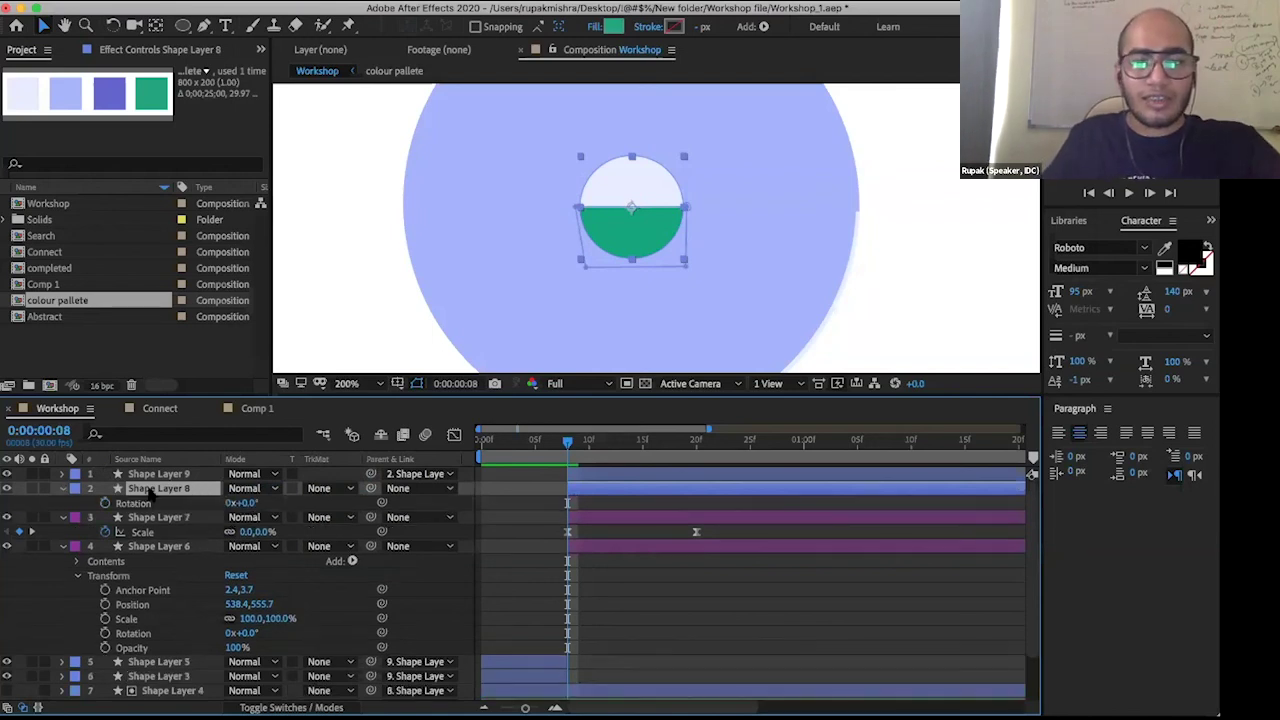
{"action": "left_click", "coordinate": [62, 488]}
{"action": "left_click", "coordinate": [79, 533]}
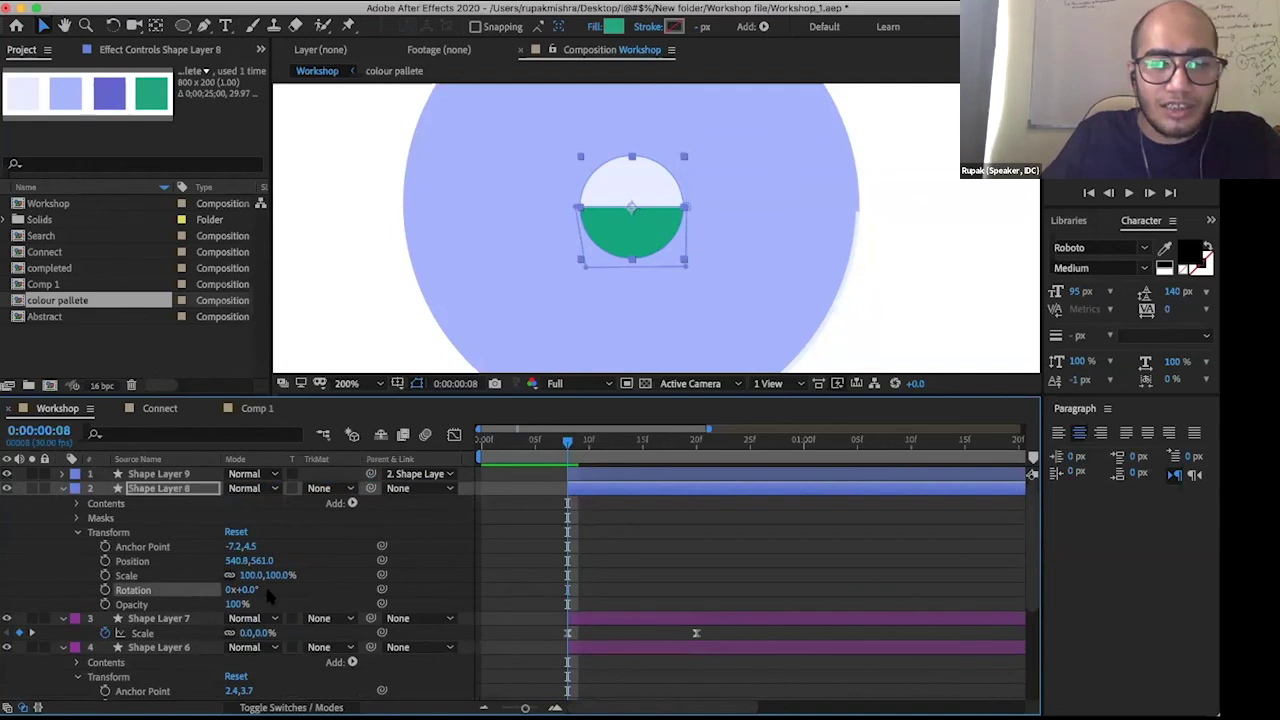
{"action": "mouse_move", "coordinate": [250, 589]}
{"action": "left_mouse_down"}
{"action": "mouse_move", "coordinate": [275, 590]}
{"action": "mouse_move", "coordinate": [240, 589]}
{"action": "mouse_move", "coordinate": [262, 589]}
{"action": "left_mouse_up"}
{"action": "key", "text": "ctrl+z"}
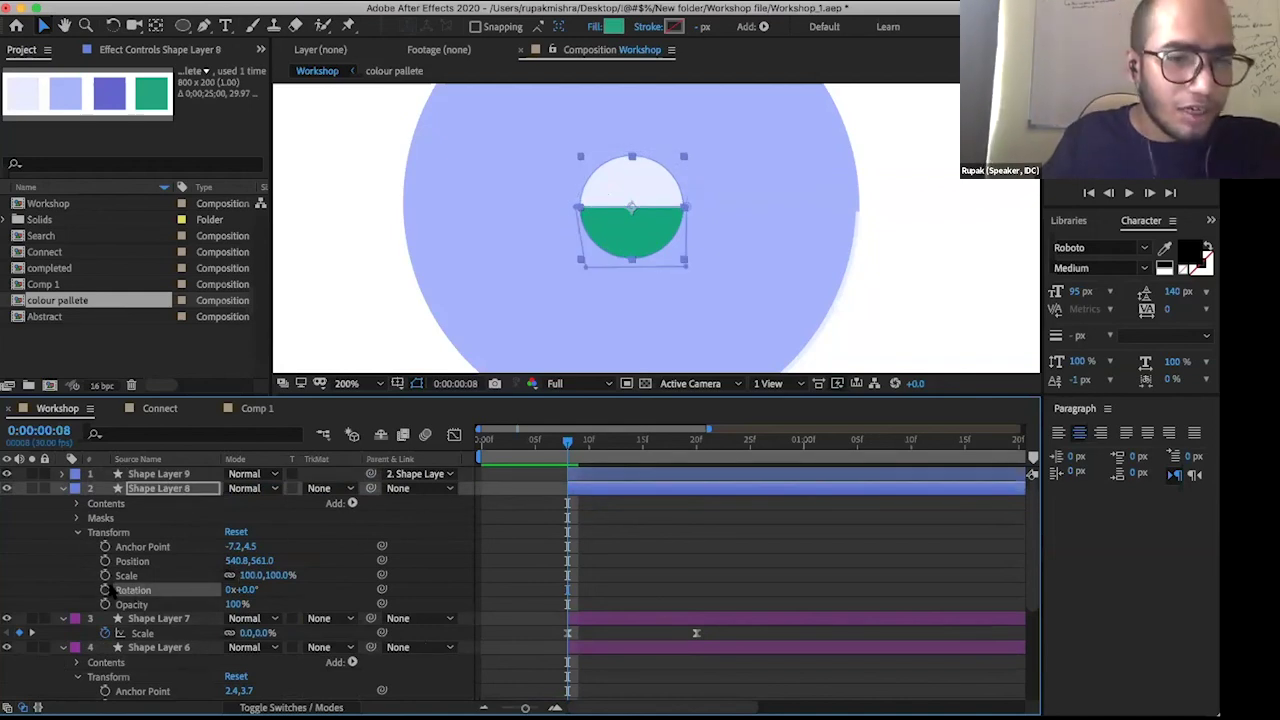
{"action": "left_click", "coordinate": [105, 590]}
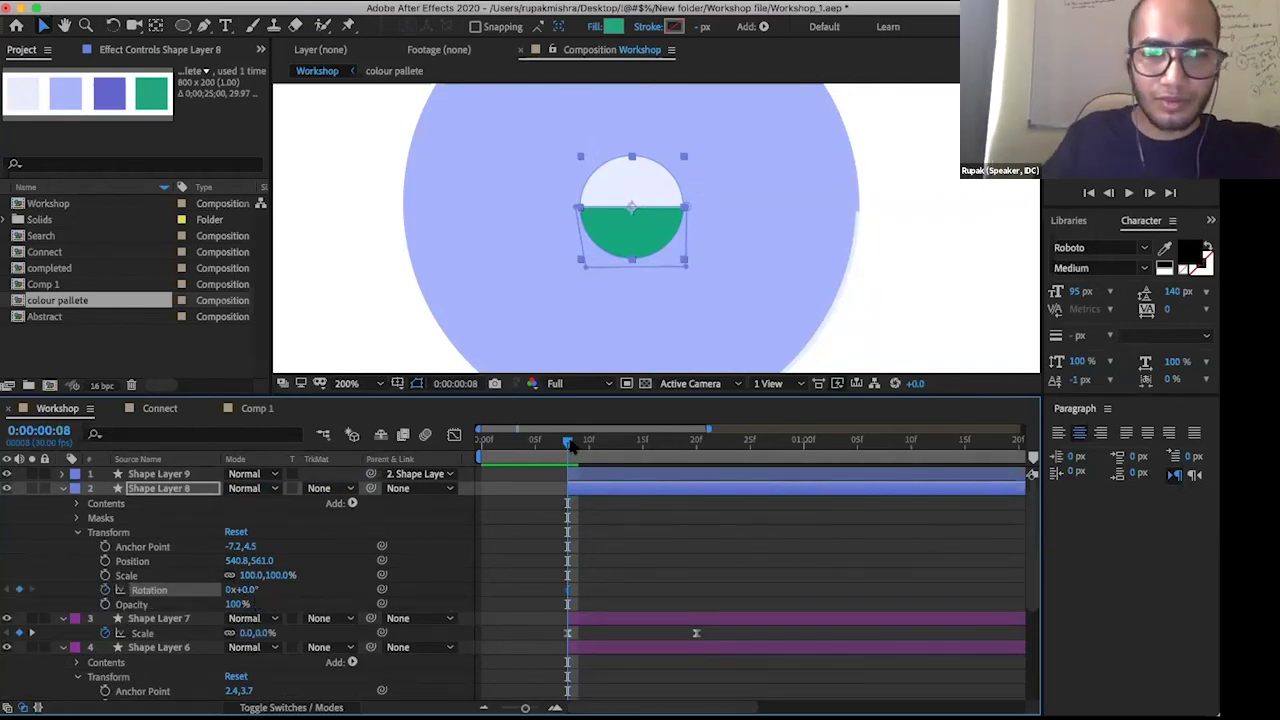
- Add a Rotation keyframe to Shape Layer 8 at 0:00:01:10 with a 360° turn, and extend it to 1x+31.0°
{"action": "key", "text": "Page_Down"}
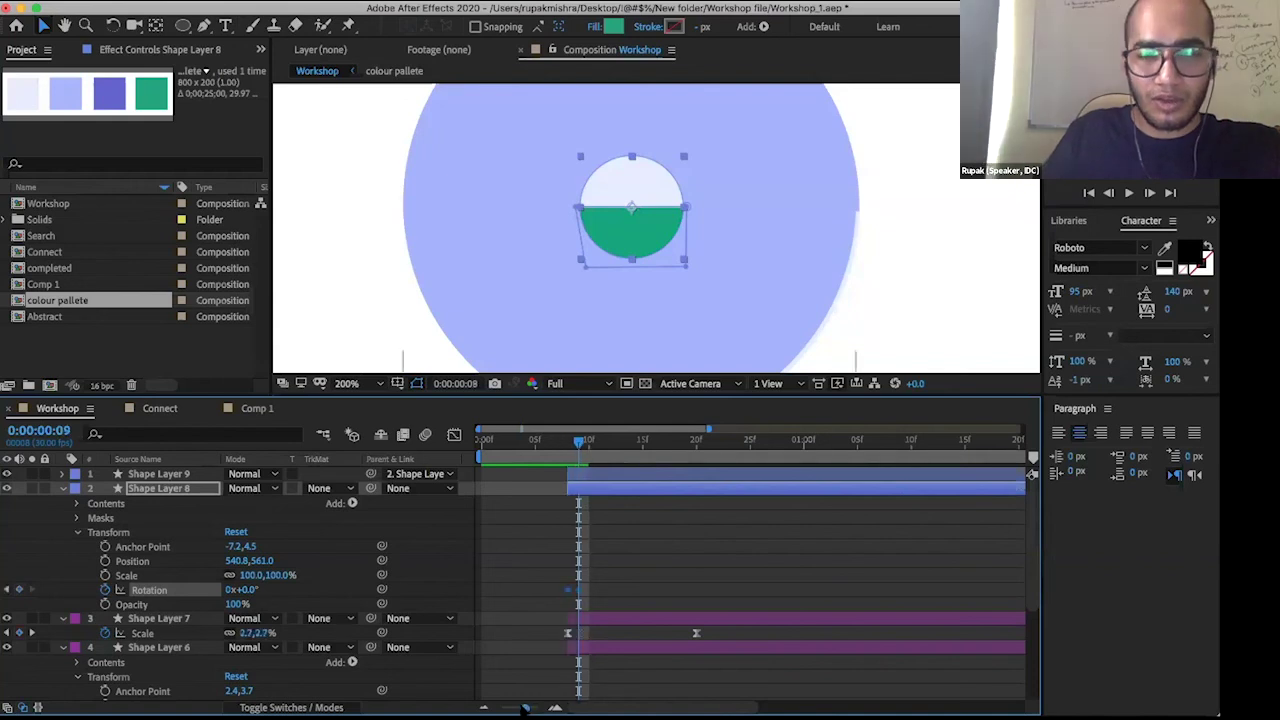
{"action": "key", "text": "minus"}
{"action": "left_click_drag", "start_coordinate": [513, 707], "coordinate": [501, 708]}
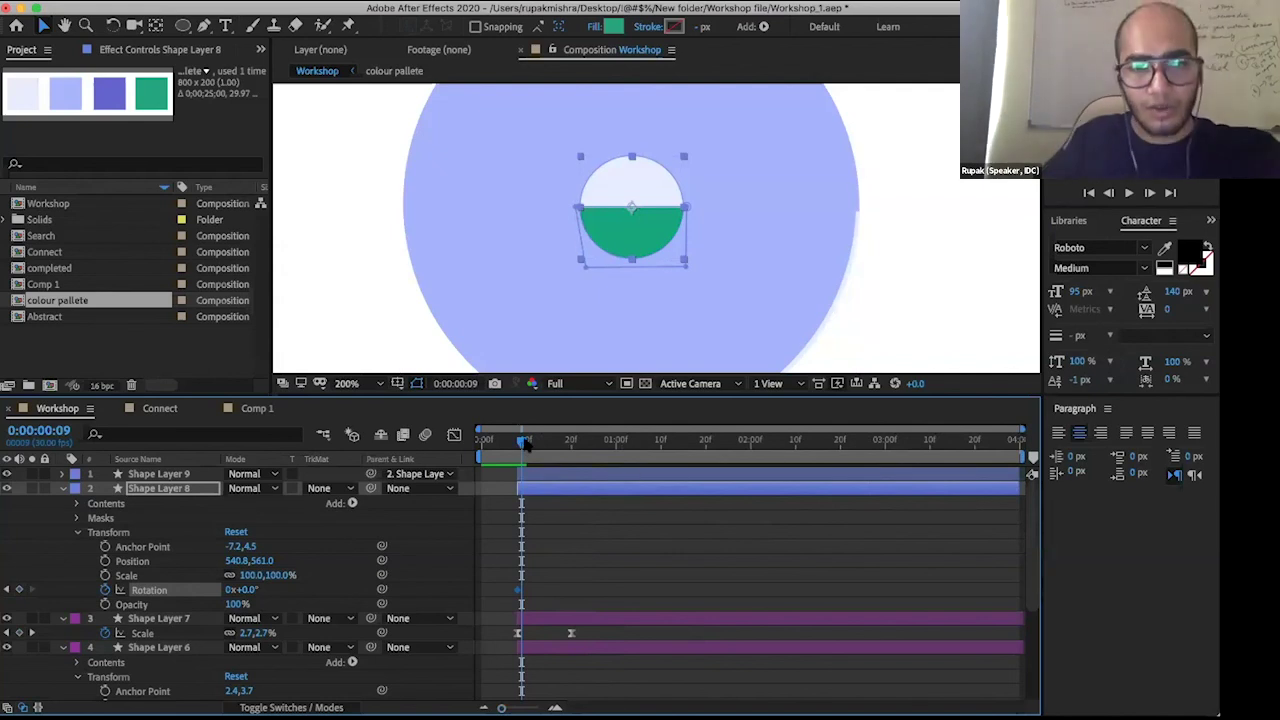
{"action": "left_click", "coordinate": [574, 444]}
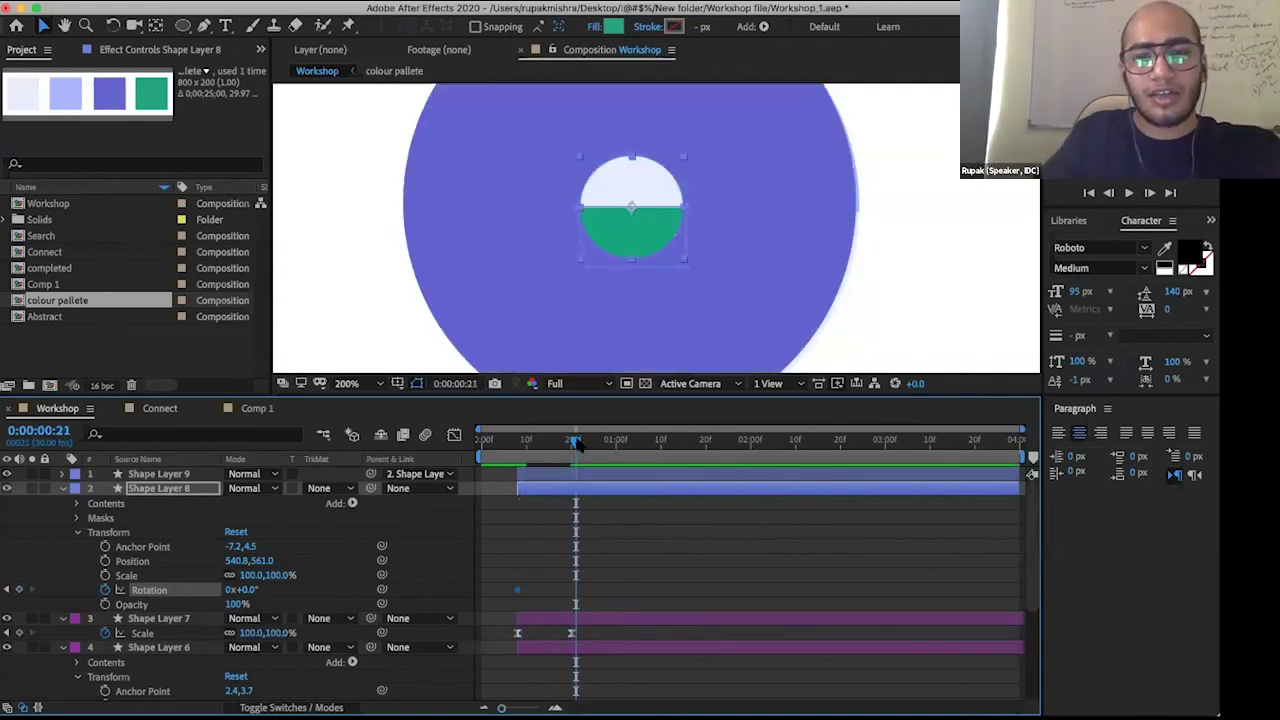
{"action": "left_click", "coordinate": [584, 442]}
{"action": "scroll", "coordinate": [555, 265], "scroll_direction": "down", "scroll_amount": 4}
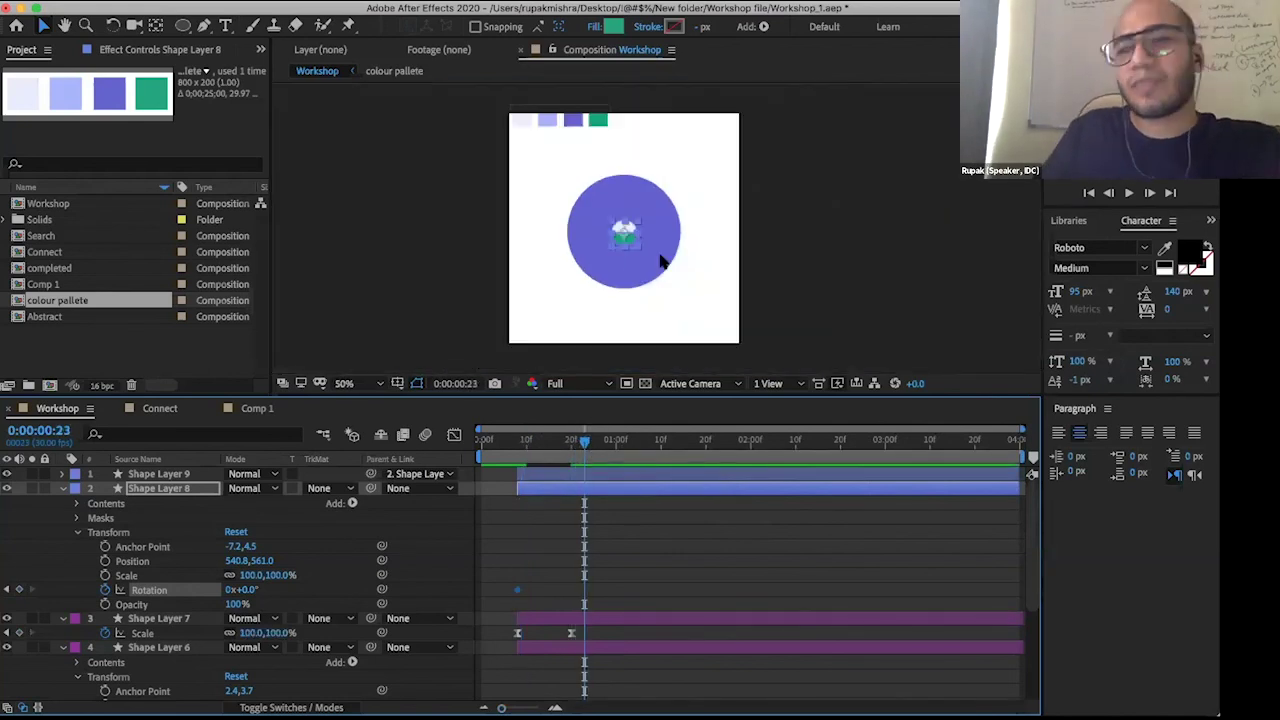
{"action": "scroll", "coordinate": [657, 257], "scroll_direction": "up", "scroll_amount": 2}
{"action": "scroll", "coordinate": [598, 215], "scroll_direction": "down", "scroll_amount": 2}
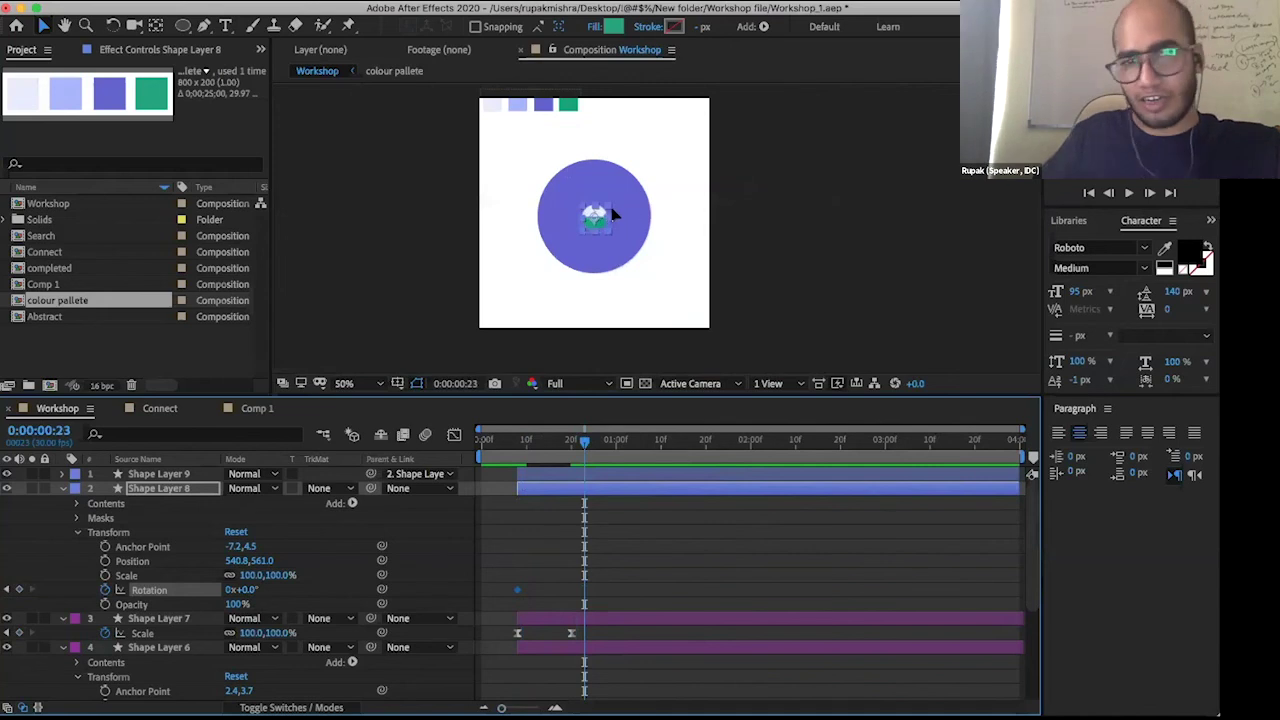
{"action": "scroll", "coordinate": [614, 214], "scroll_direction": "up", "scroll_amount": 2}
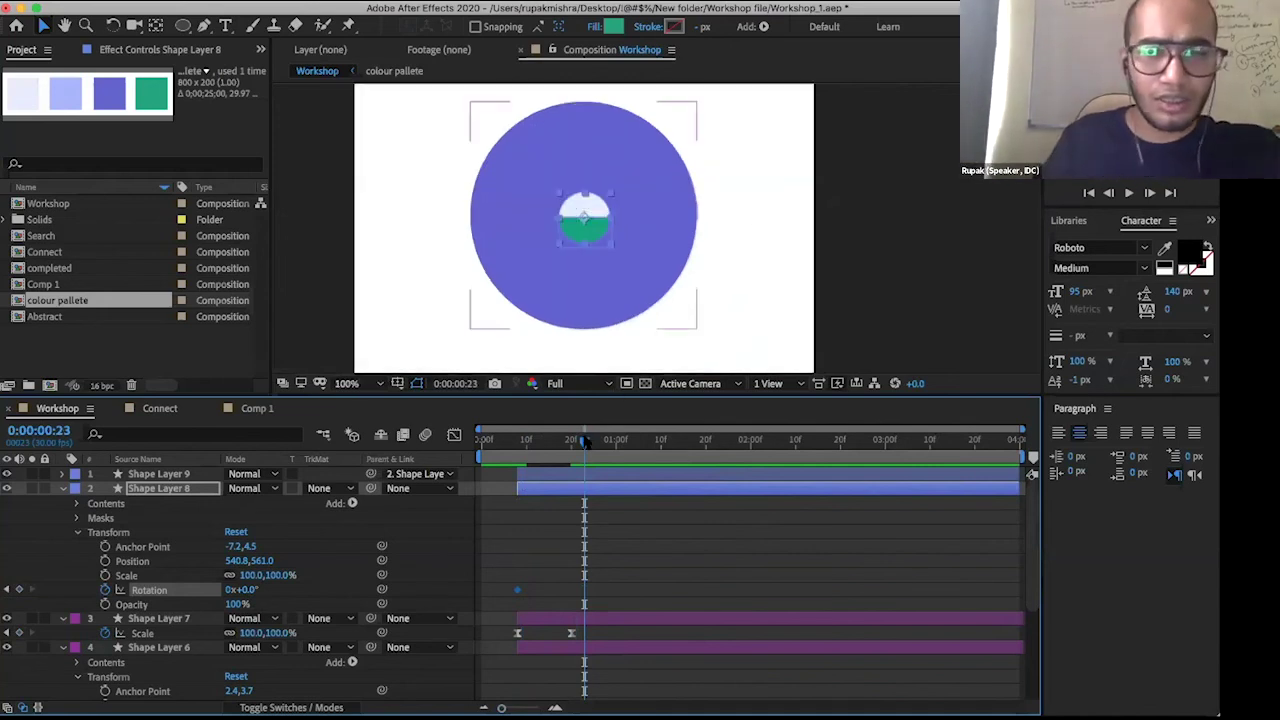
{"action": "left_click_drag", "start_coordinate": [598, 442], "coordinate": [668, 452]}
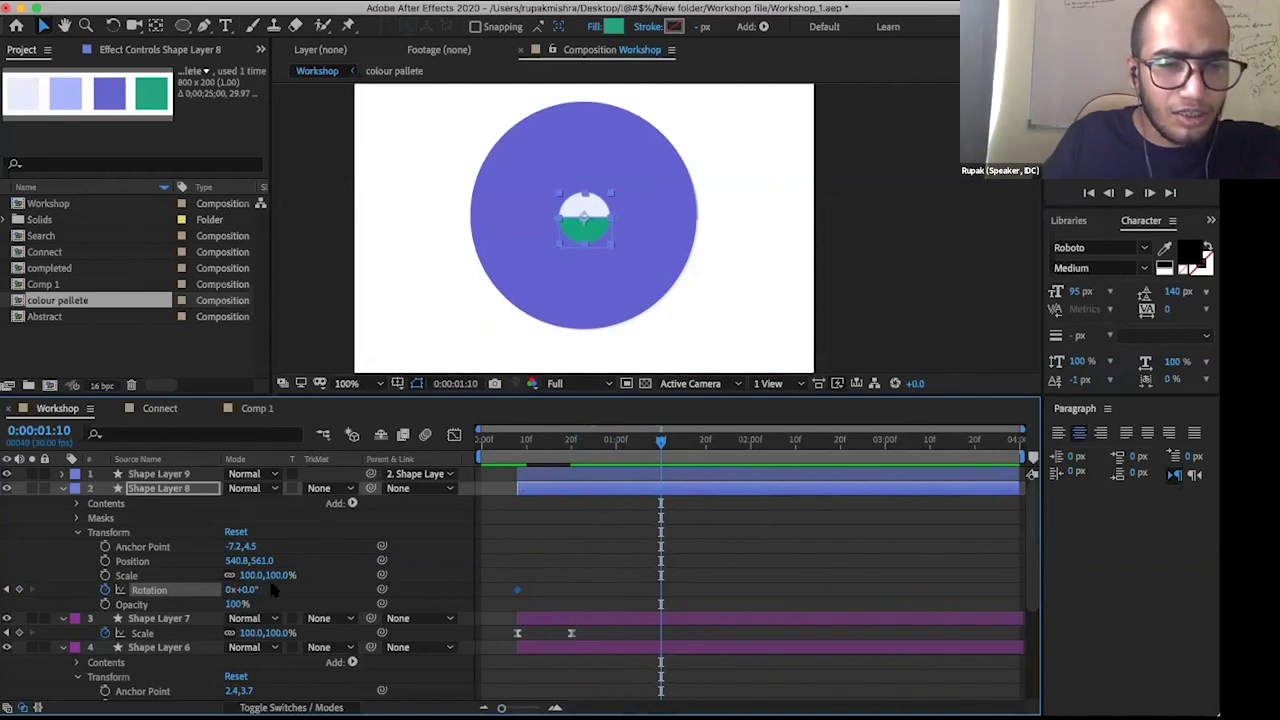
{"action": "left_click", "coordinate": [231, 590]}
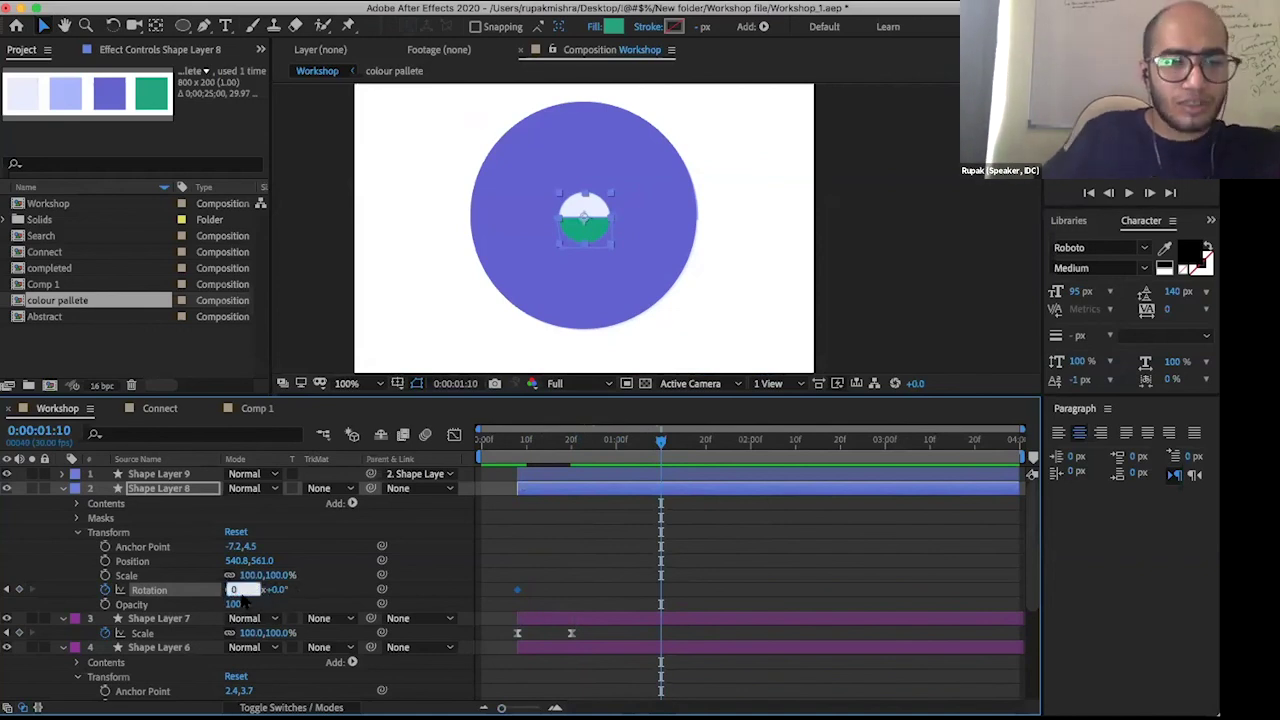
{"action": "key", "text": "Return"}
{"action": "left_click", "coordinate": [250, 590]}
{"action": "type", "text": "360"}
{"action": "key", "text": "Return"}
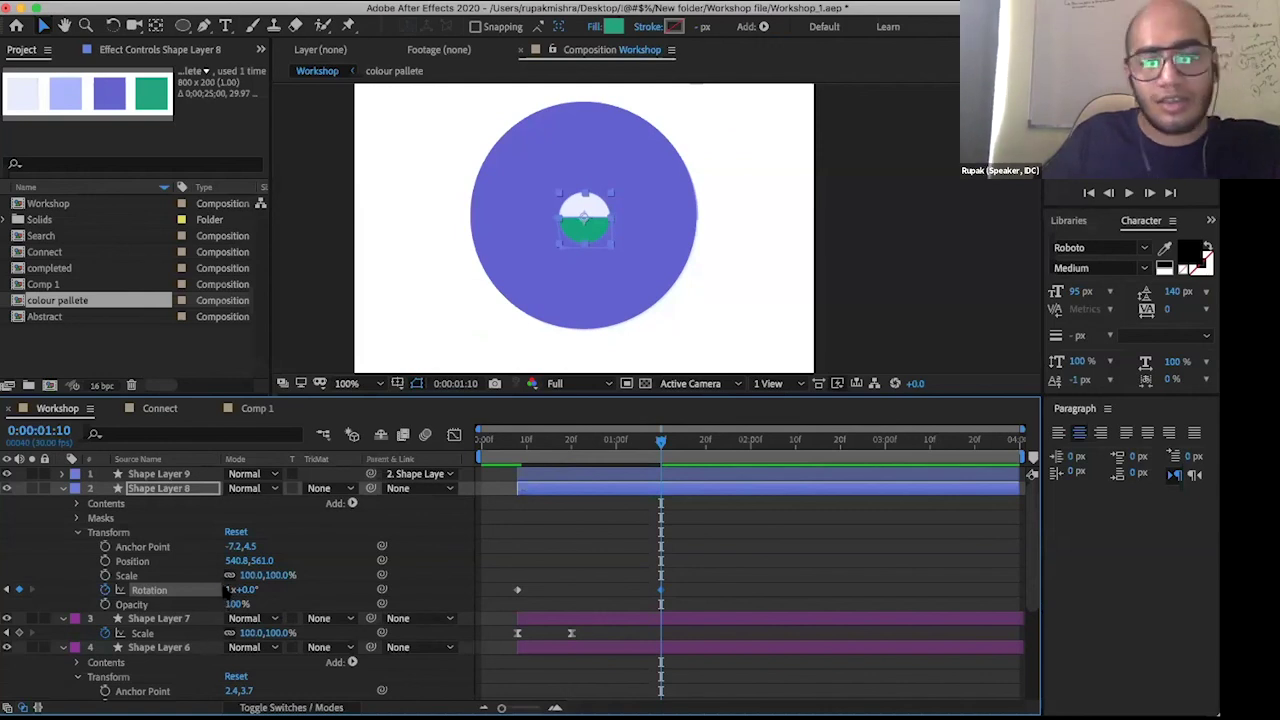
{"action": "left_click_drag", "start_coordinate": [276, 592], "coordinate": [284, 590]}
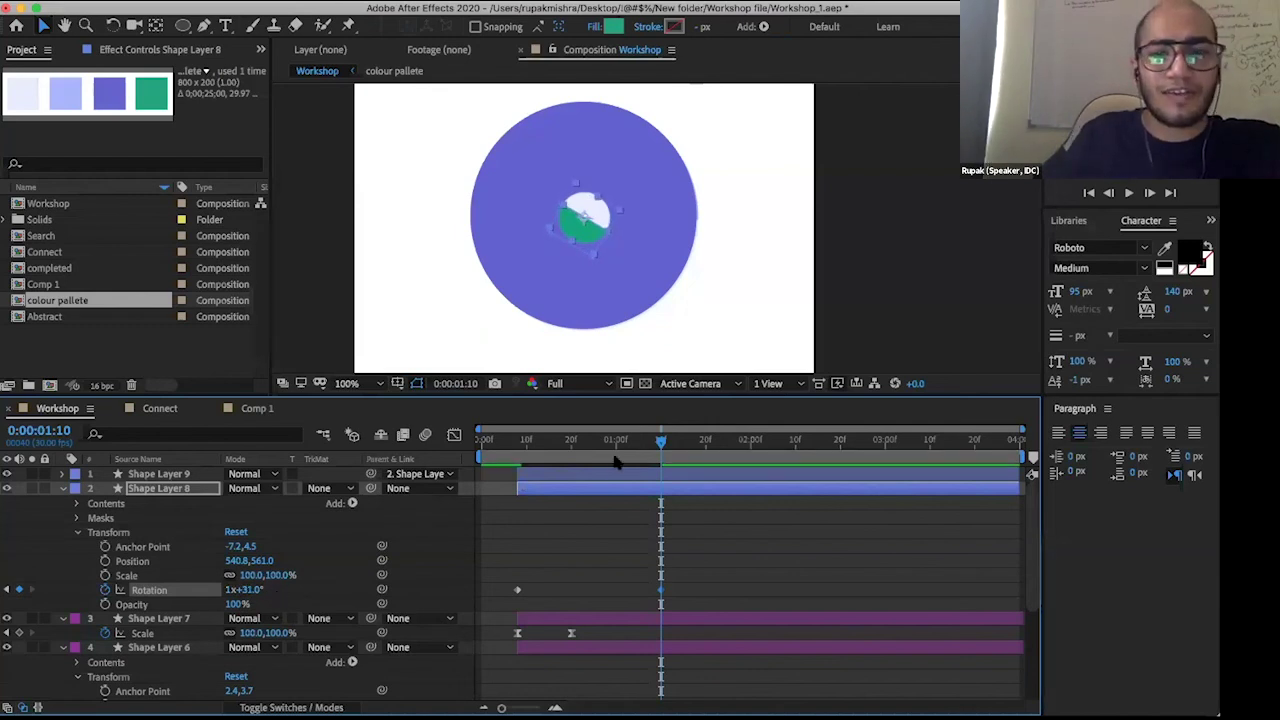
- Preview the inner circle's spin from frame 5, go to frame 13, and examine the light outer circle's edge up close
{"action": "left_click_drag", "start_coordinate": [515, 446], "coordinate": [504, 440]}
{"action": "key", "text": "space"}
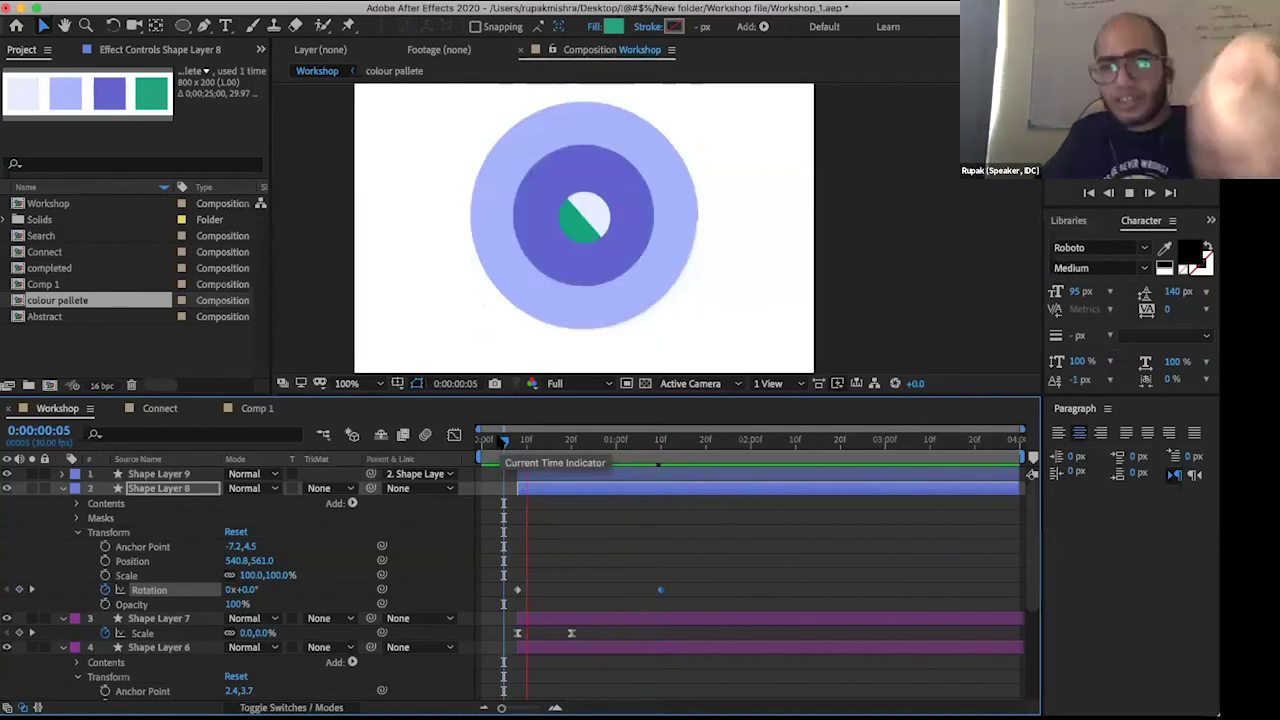
{"action": "key", "text": "space"}
{"action": "left_click_drag", "start_coordinate": [503, 440], "coordinate": [540, 449]}
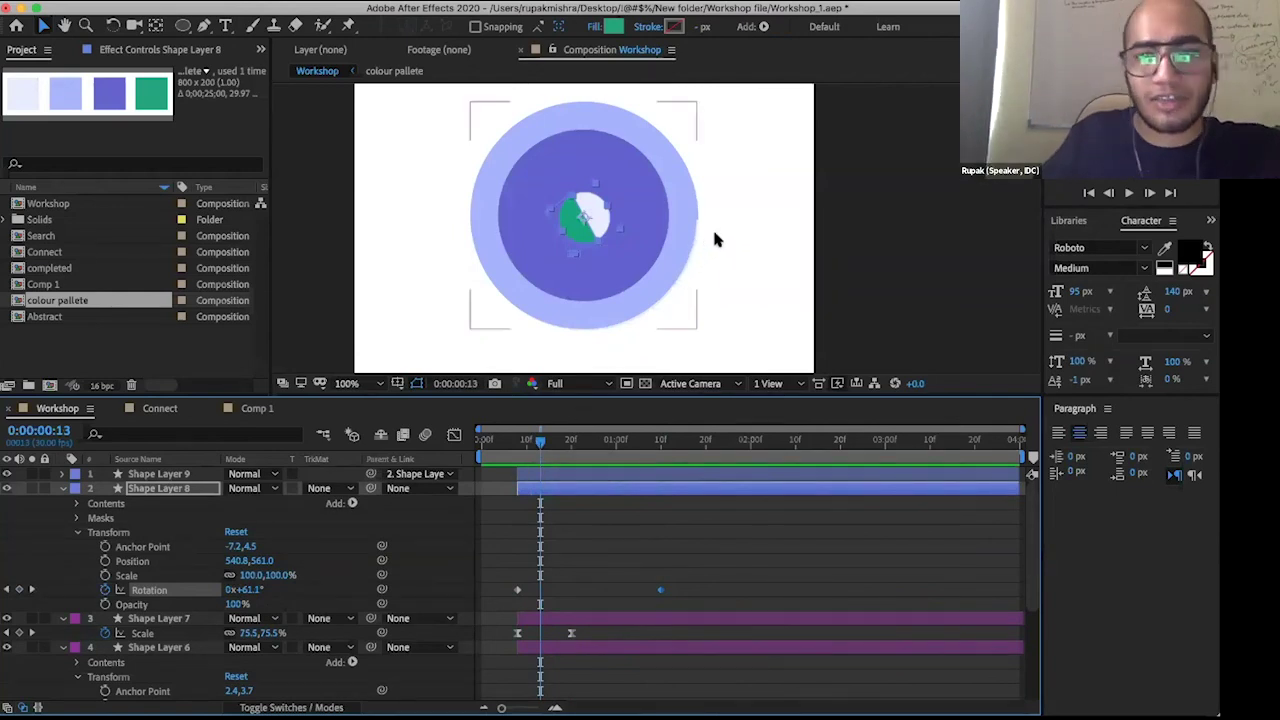
{"action": "scroll", "coordinate": [690, 210], "scroll_direction": "up", "scroll_amount": 1}
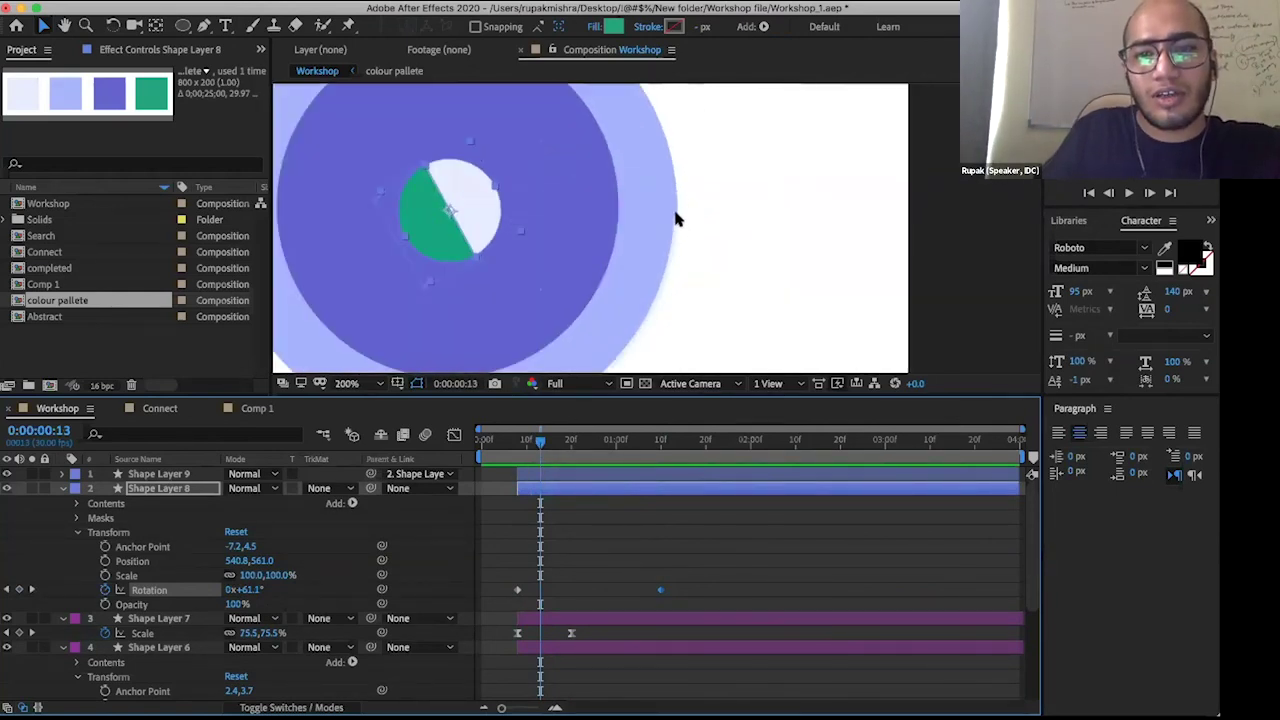
{"action": "scroll", "coordinate": [677, 220], "scroll_direction": "up", "scroll_amount": 1}
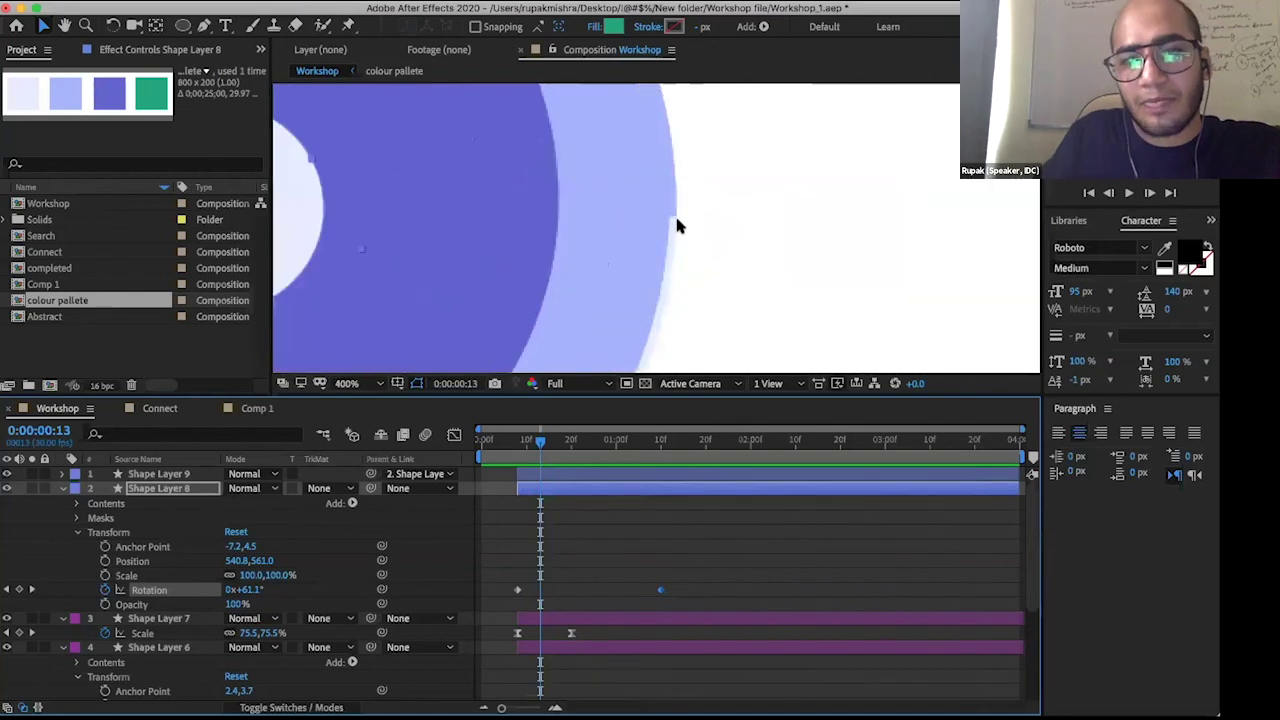
{"action": "scroll", "coordinate": [685, 210], "scroll_direction": "down", "scroll_amount": 1}
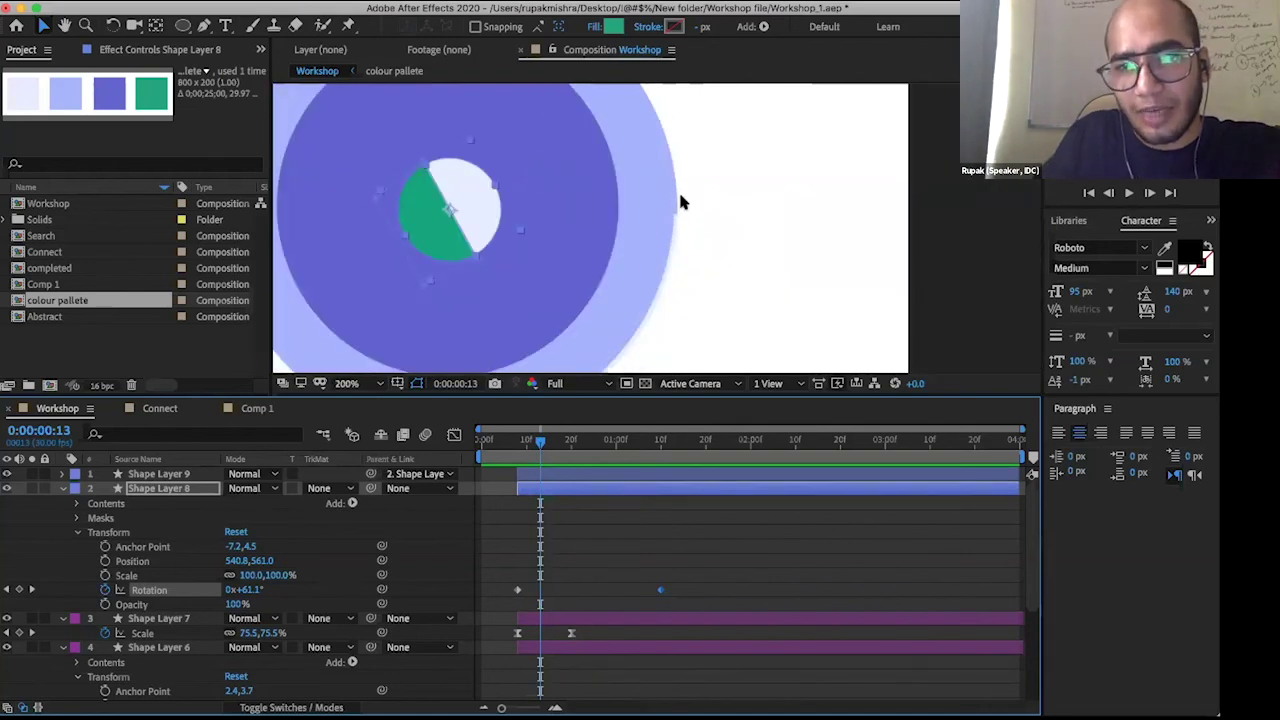
{"action": "scroll", "coordinate": [674, 230], "scroll_direction": "up", "scroll_amount": 1}
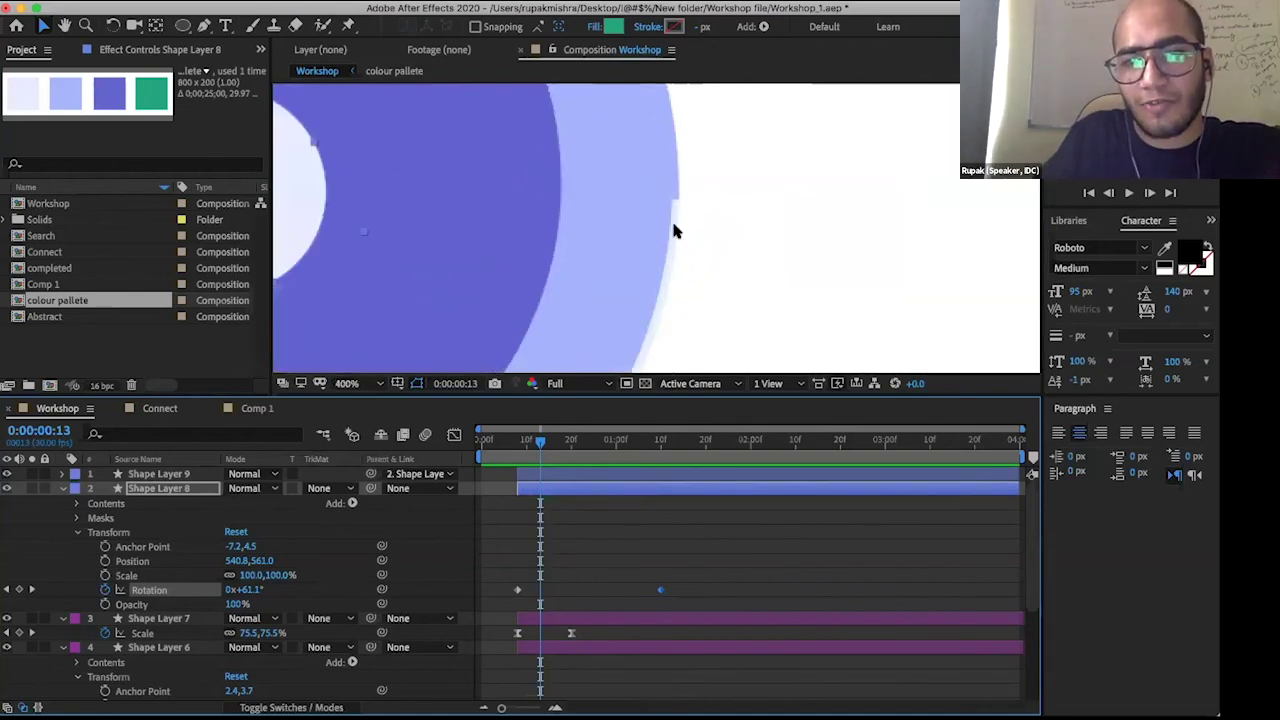
{"action": "scroll", "coordinate": [671, 218], "scroll_direction": "down", "scroll_amount": 3}
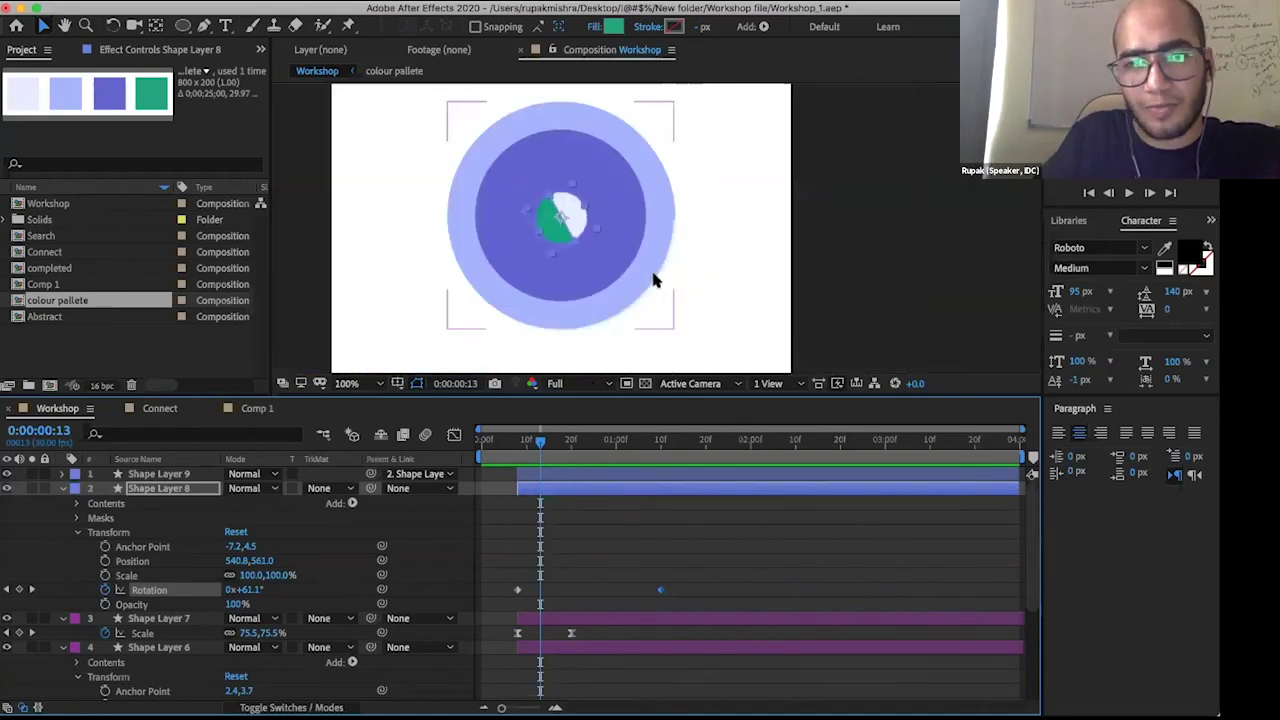
- Split Shape Layers 4, 2 and 1 at frame 8 and remove their portions after that frame
{"action": "left_click", "coordinate": [518, 450]}
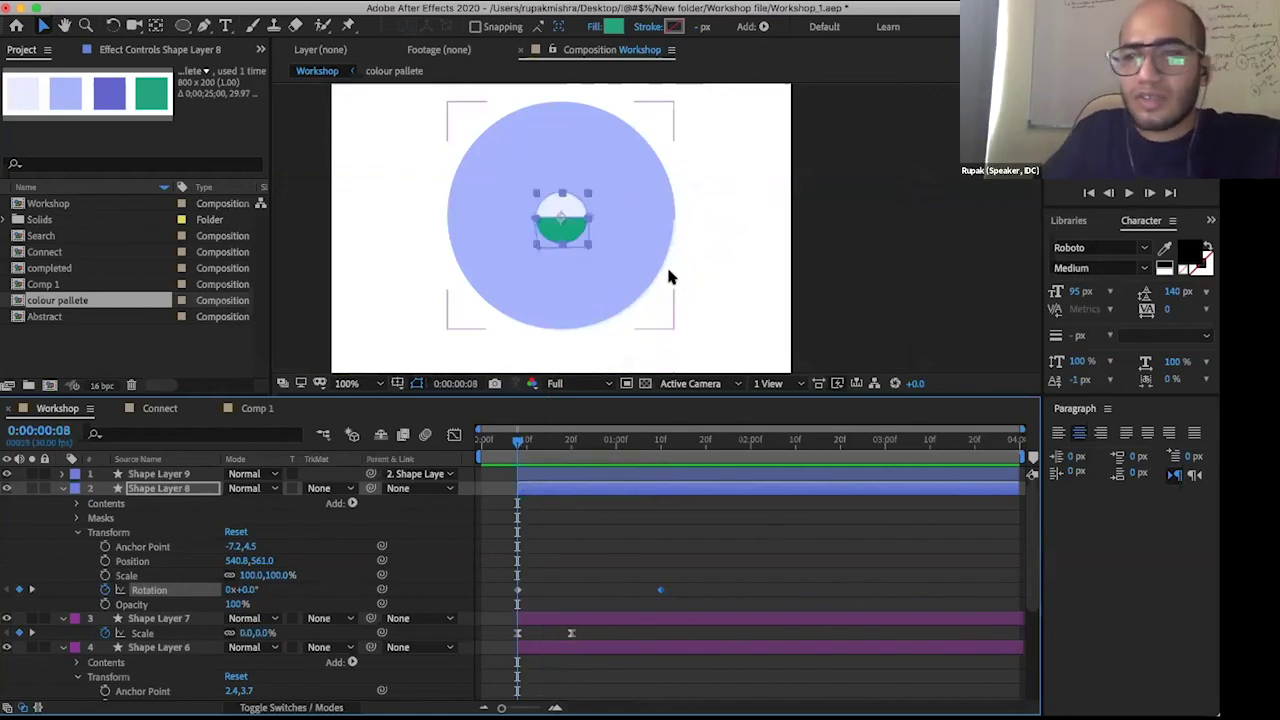
{"action": "scroll", "coordinate": [673, 514], "scroll_direction": "down", "scroll_amount": 5}
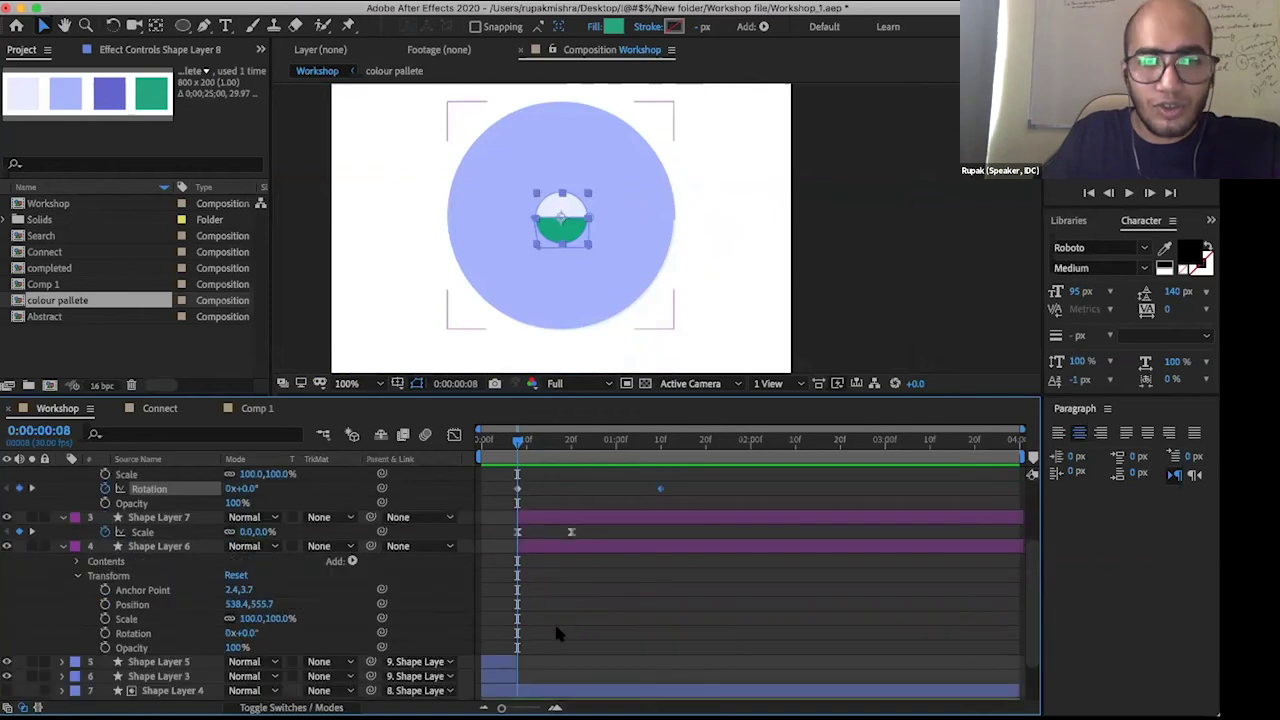
{"action": "left_click", "coordinate": [533, 634]}
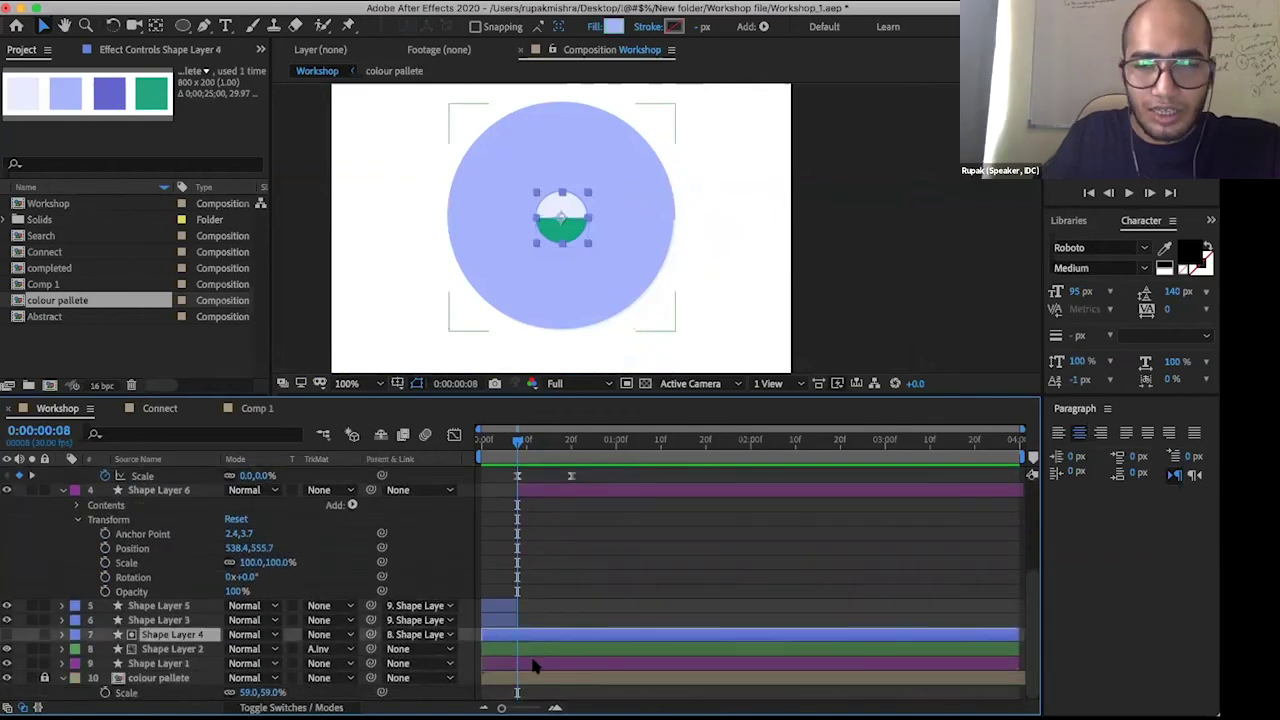
{"action": "left_click", "coordinate": [533, 663], "text": "shift"}
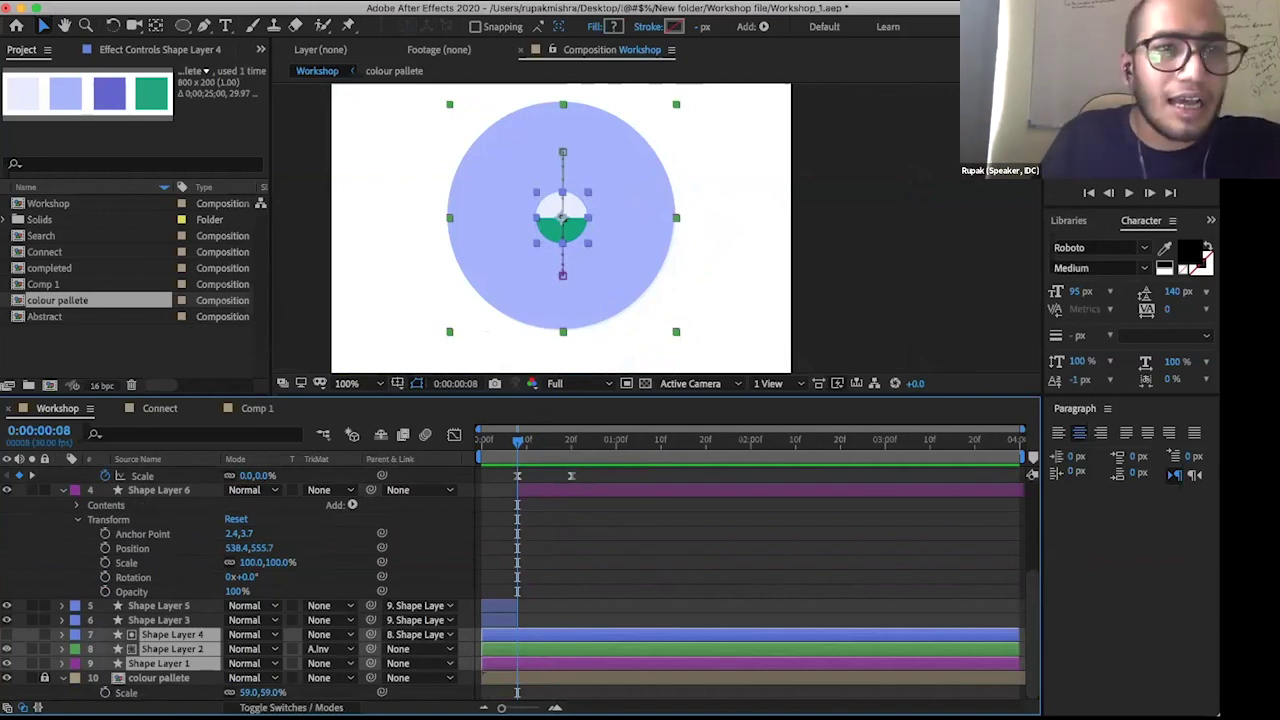
{"action": "left_click", "coordinate": [180, 0]}
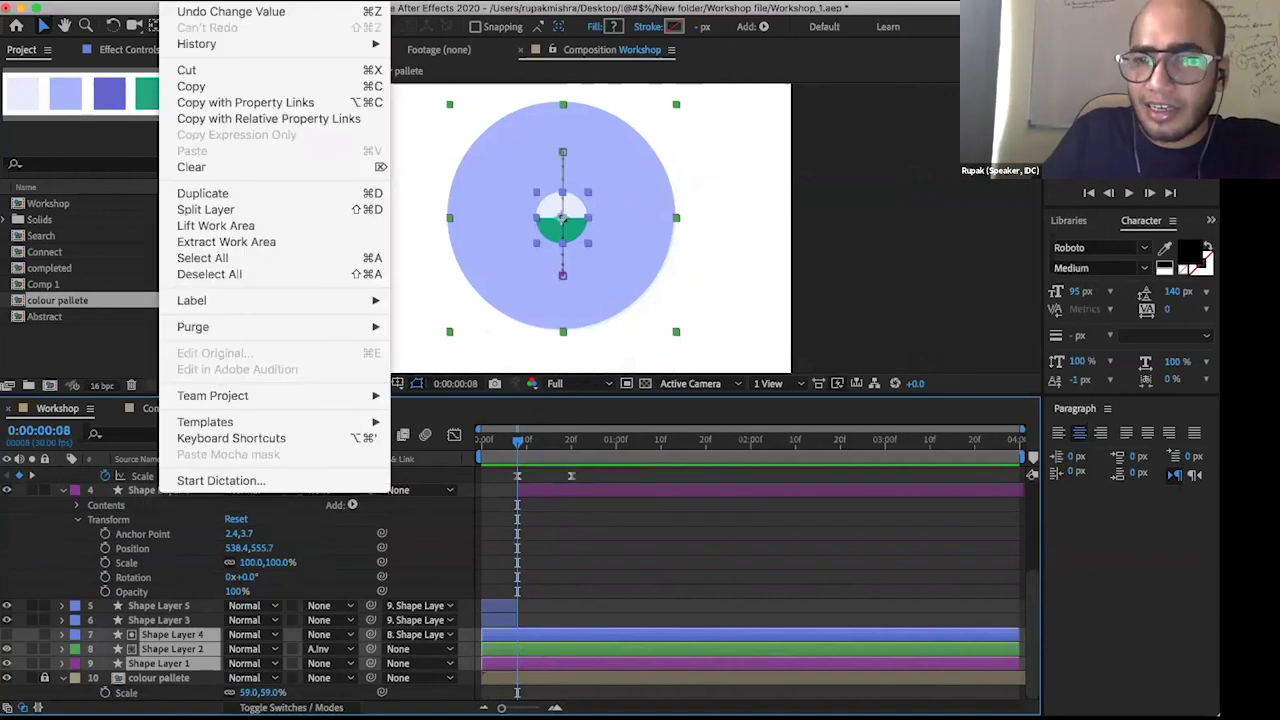
{"action": "left_click", "coordinate": [204, 209]}
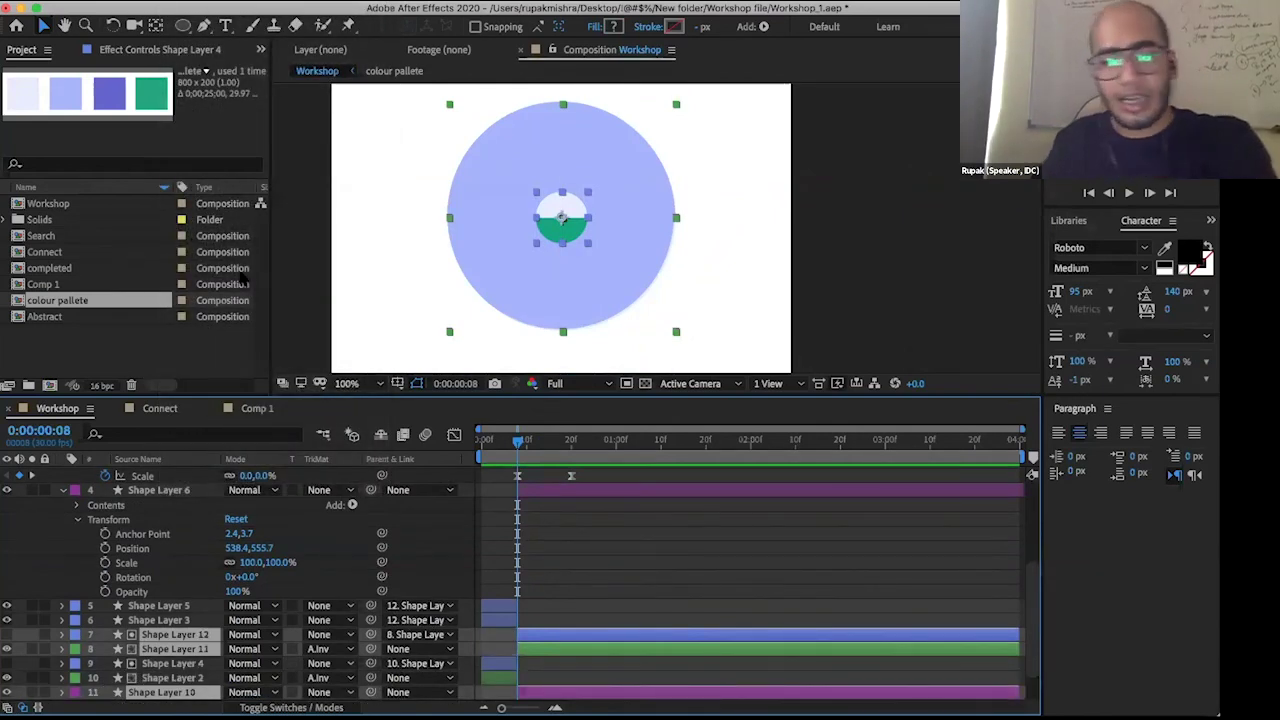
{"action": "key", "text": "super+z"}
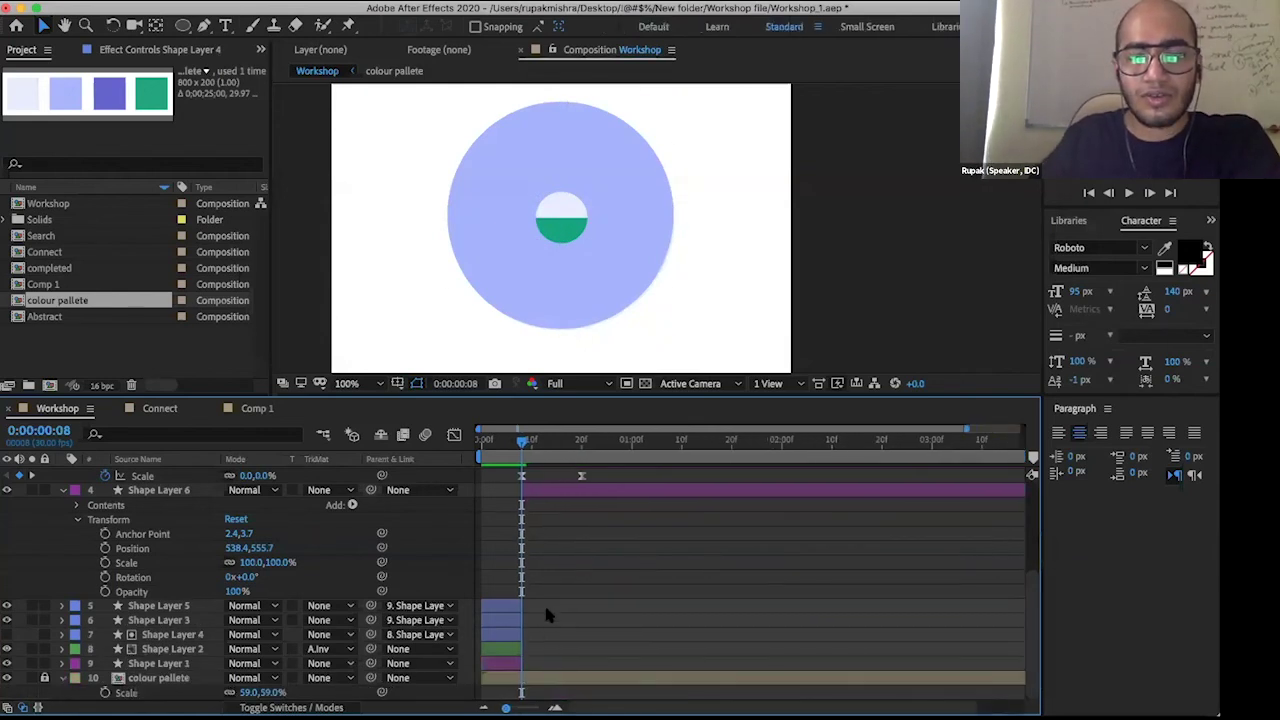
- Preview the Workshop animation from frame 8, checking the growing dark circle and the rotating inner half circles
{"action": "key", "text": "equal"}
{"action": "key", "text": "equal"}
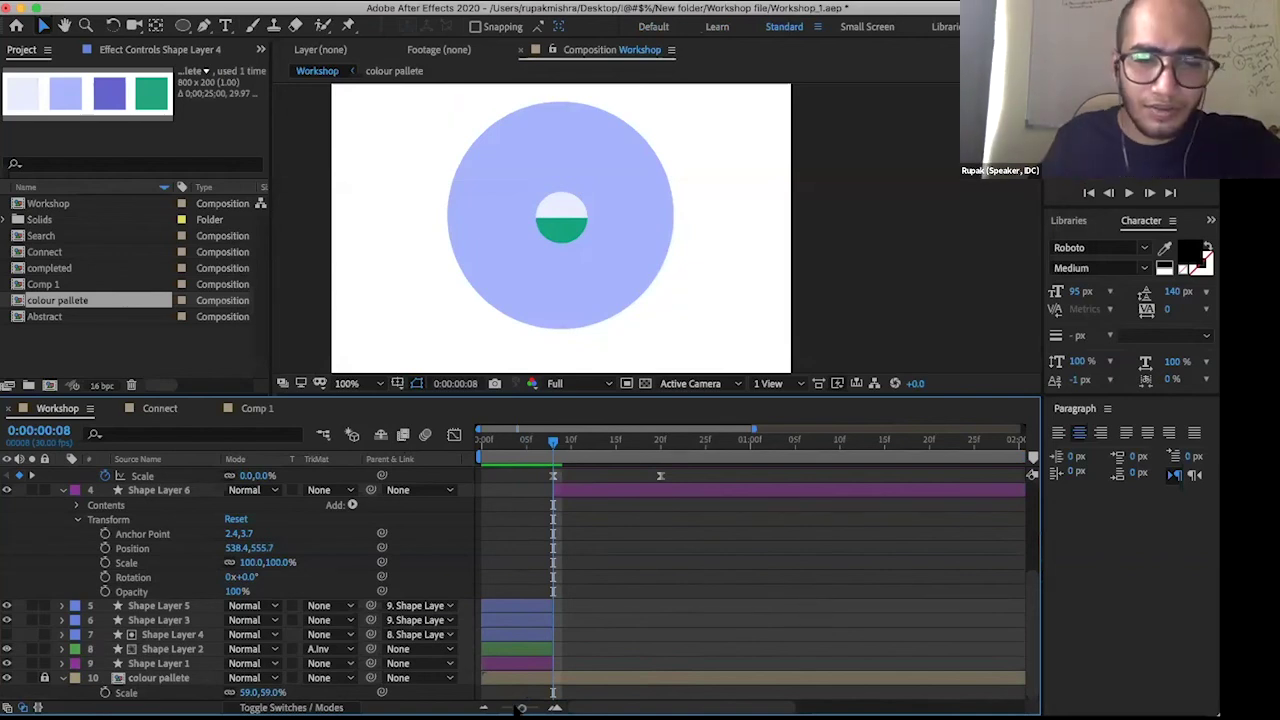
{"action": "scroll", "coordinate": [585, 530], "scroll_direction": "down", "scroll_amount": 2, "text": "alt"}
{"action": "scroll", "coordinate": [581, 512], "scroll_direction": "up", "scroll_amount": 5}
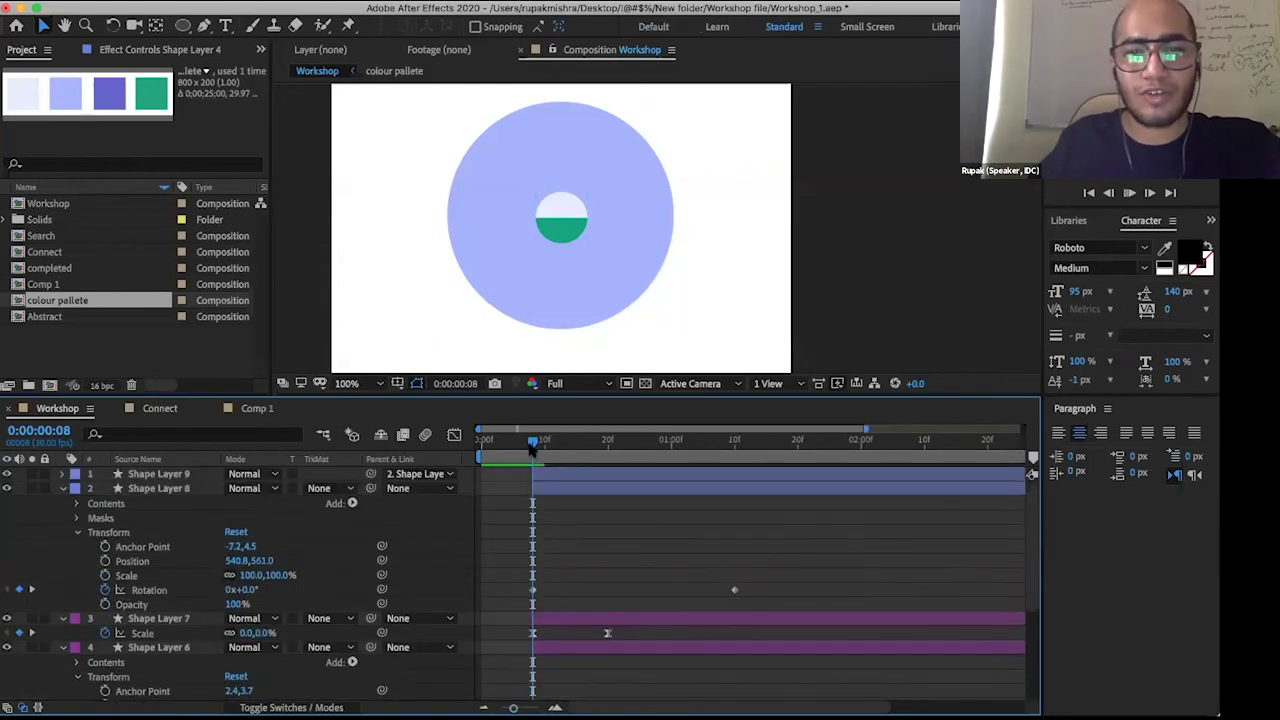
{"action": "key", "text": "space"}
{"action": "key", "text": "space"}
{"action": "key", "text": "space"}
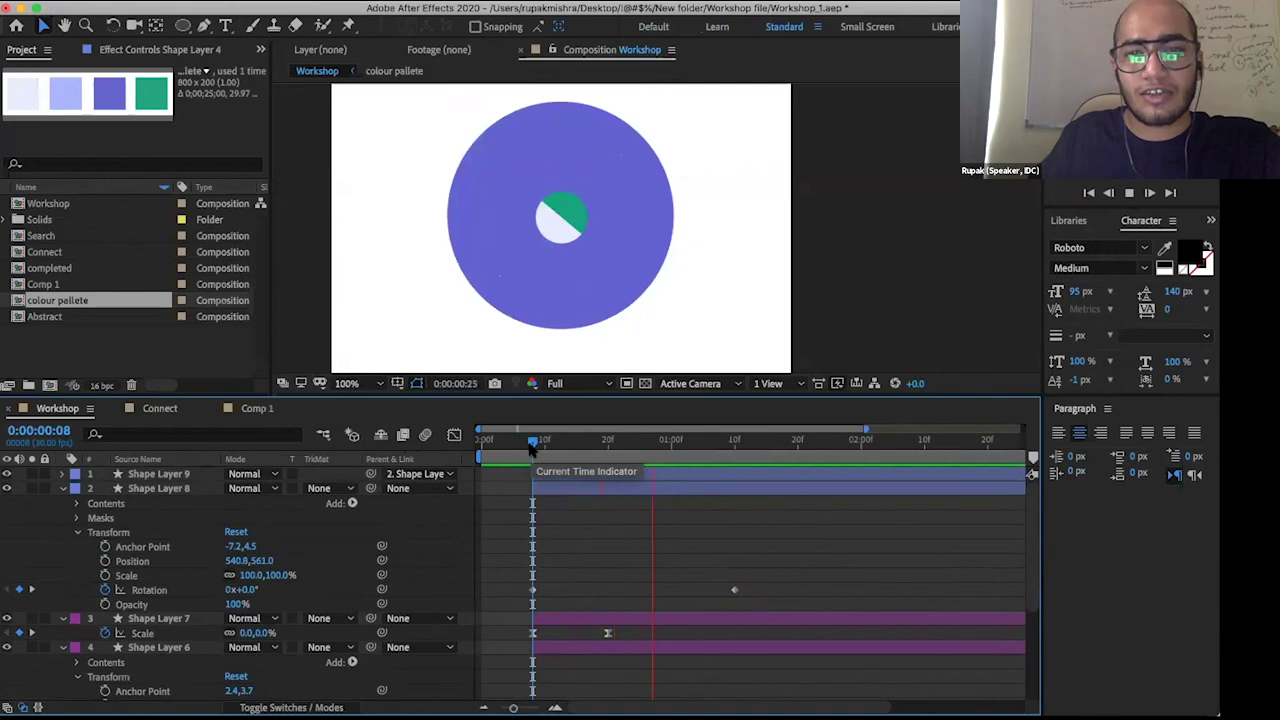
{"action": "key", "text": "space"}
{"action": "left_click_drag", "start_coordinate": [506, 706], "coordinate": [498, 706]}
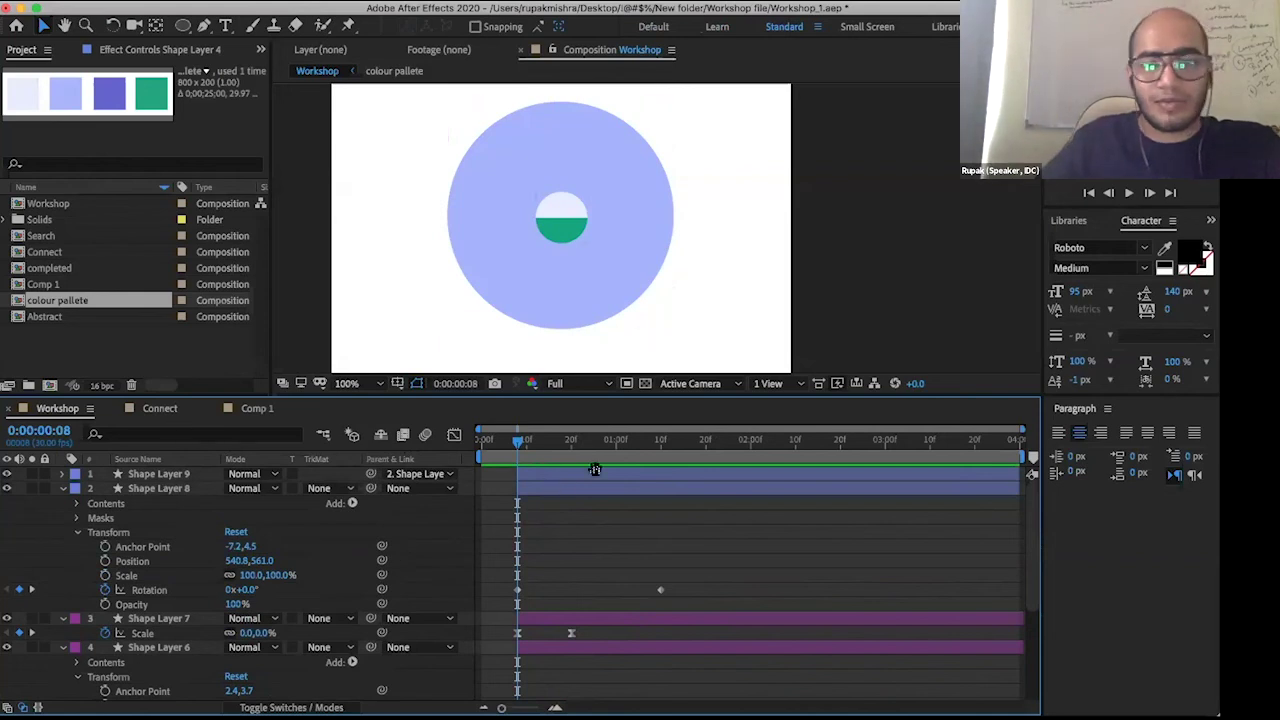
- Preview the Connect composition to study how its inner half circles swing back and forth, and return to the Workshop composition
{"action": "key", "text": "shift+period"}
{"action": "key", "text": "space"}
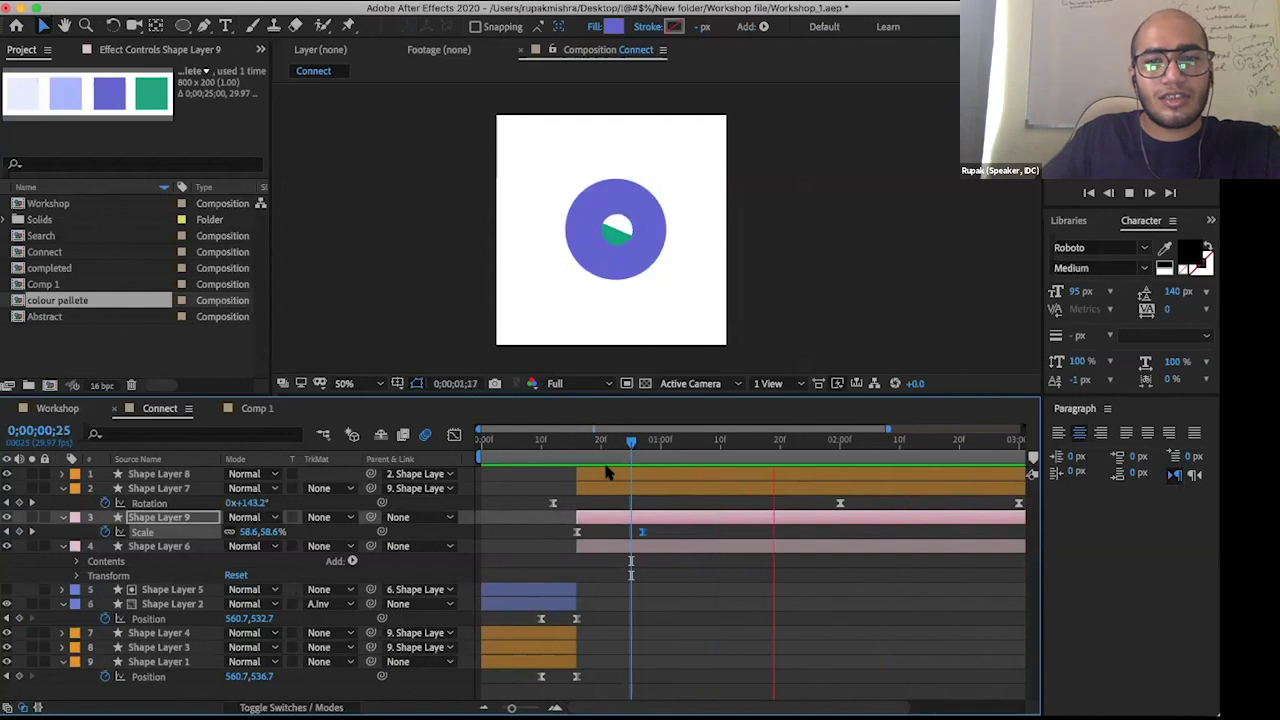
{"action": "key", "text": "space"}
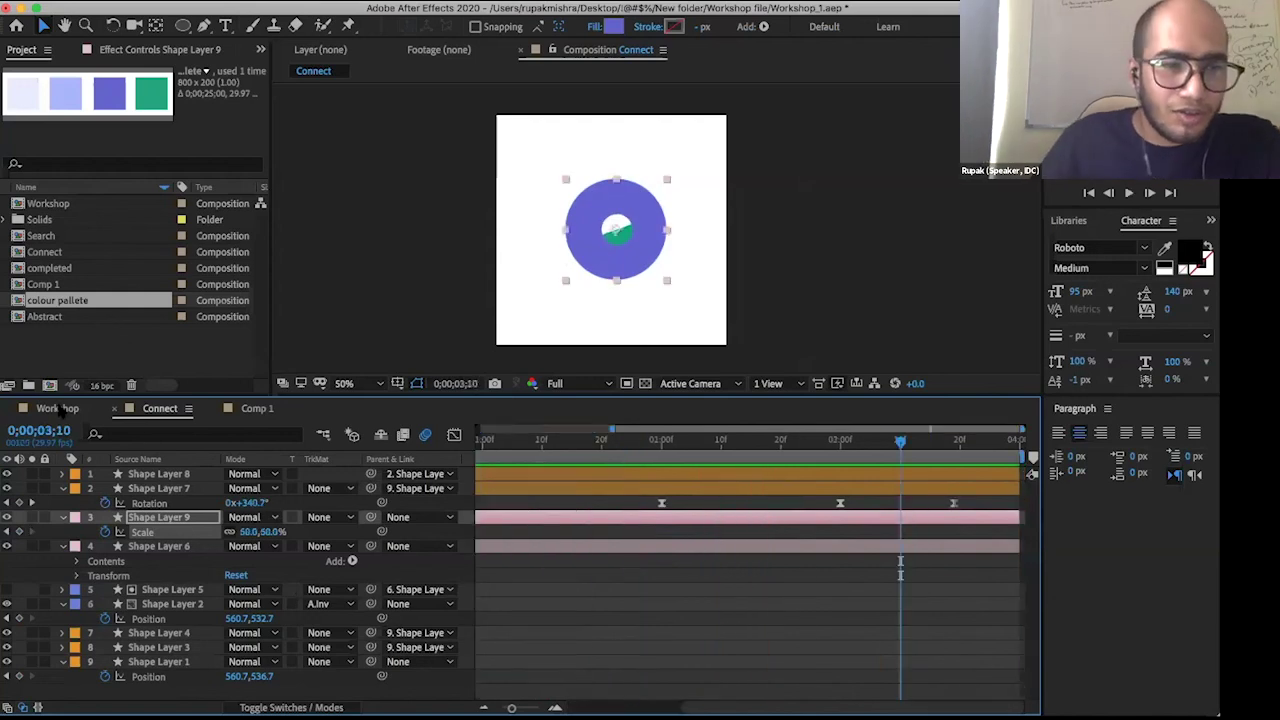
{"action": "left_click", "coordinate": [63, 409]}
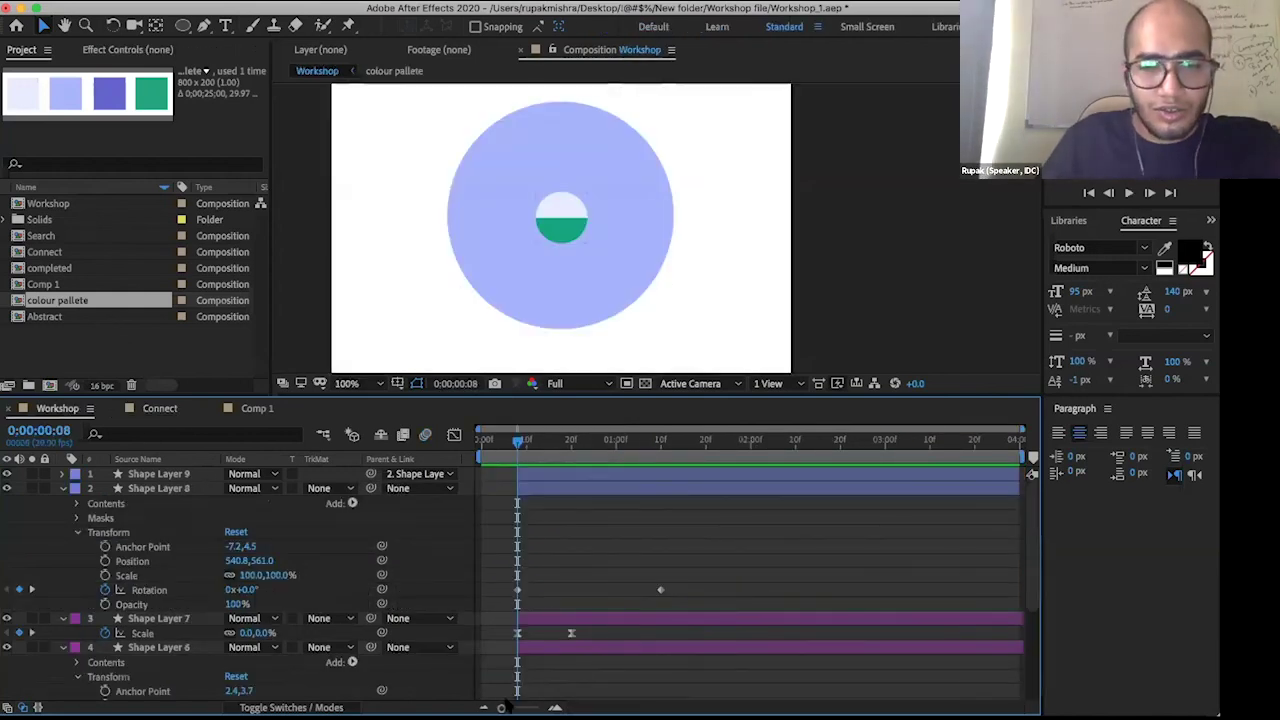
- Add a Rotation keyframe of 0x+315.0° to Shape Layer 8 at 0:00:02:01
{"action": "left_click", "coordinate": [688, 565]}
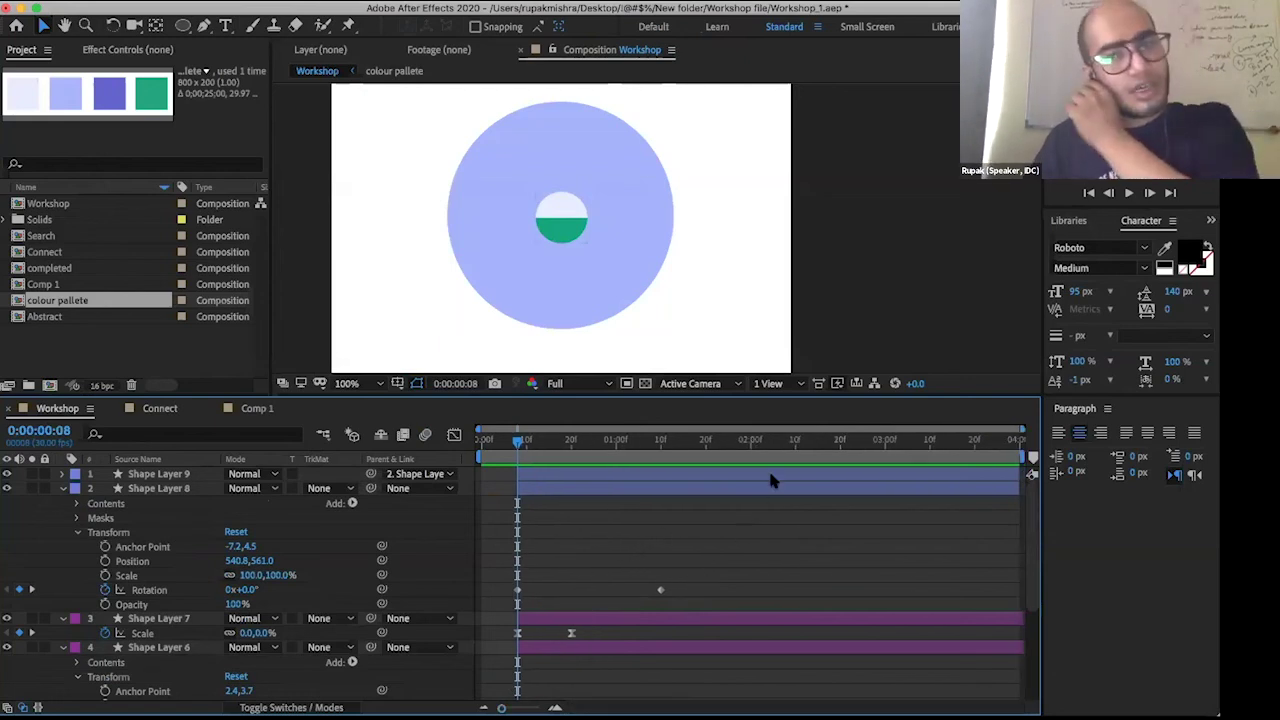
{"action": "left_click", "coordinate": [757, 444]}
{"action": "left_click", "coordinate": [826, 648]}
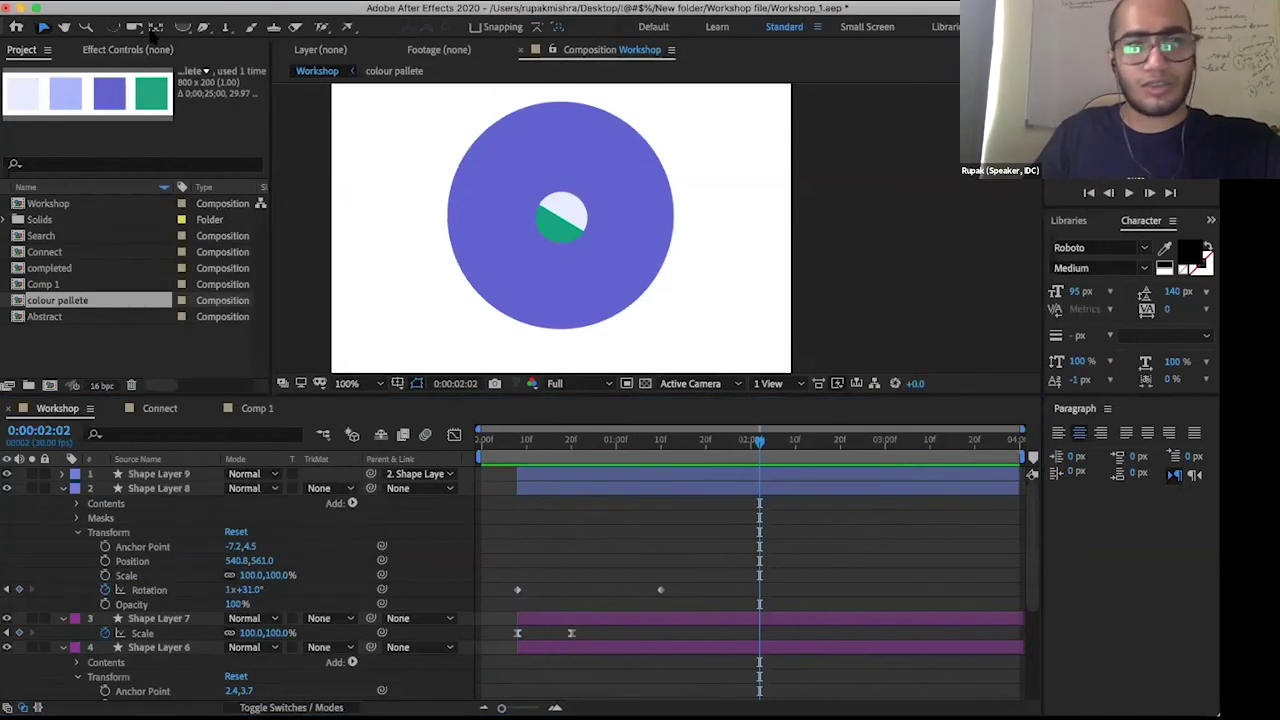
{"action": "left_click", "coordinate": [768, 445]}
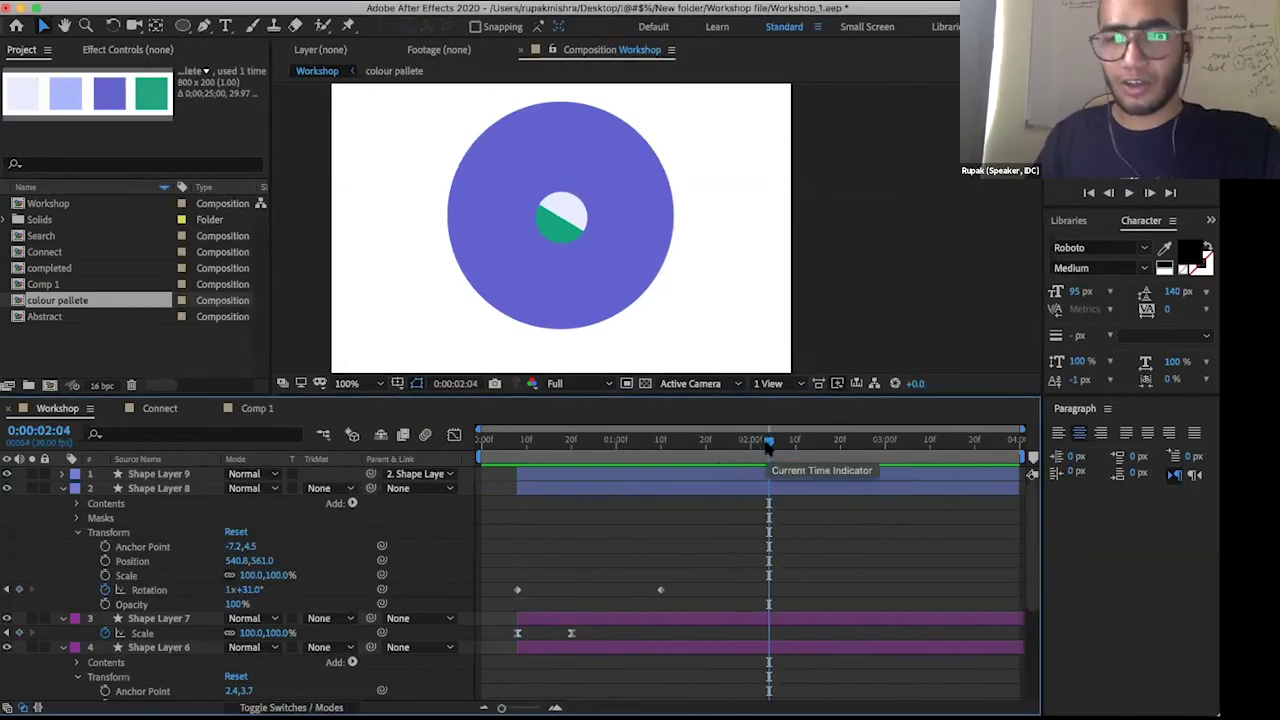
{"action": "left_click_drag", "start_coordinate": [758, 447], "coordinate": [755, 447]}
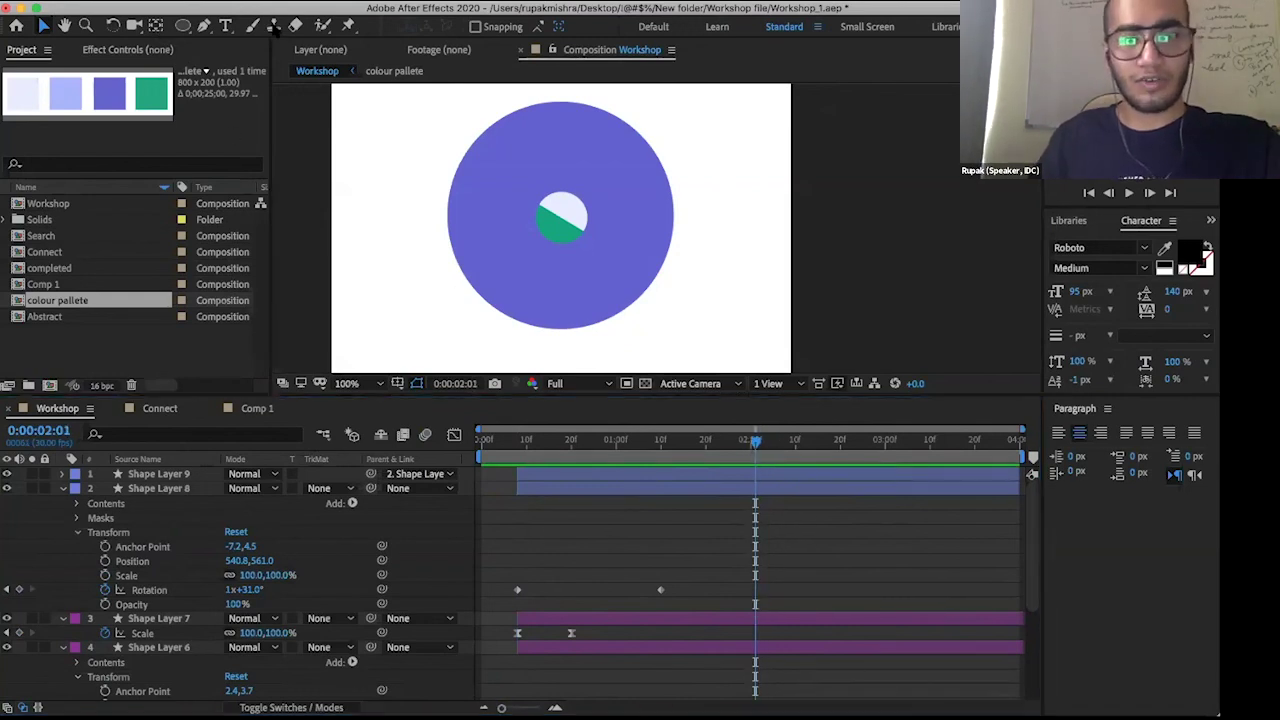
{"action": "double_click", "coordinate": [230, 14]}
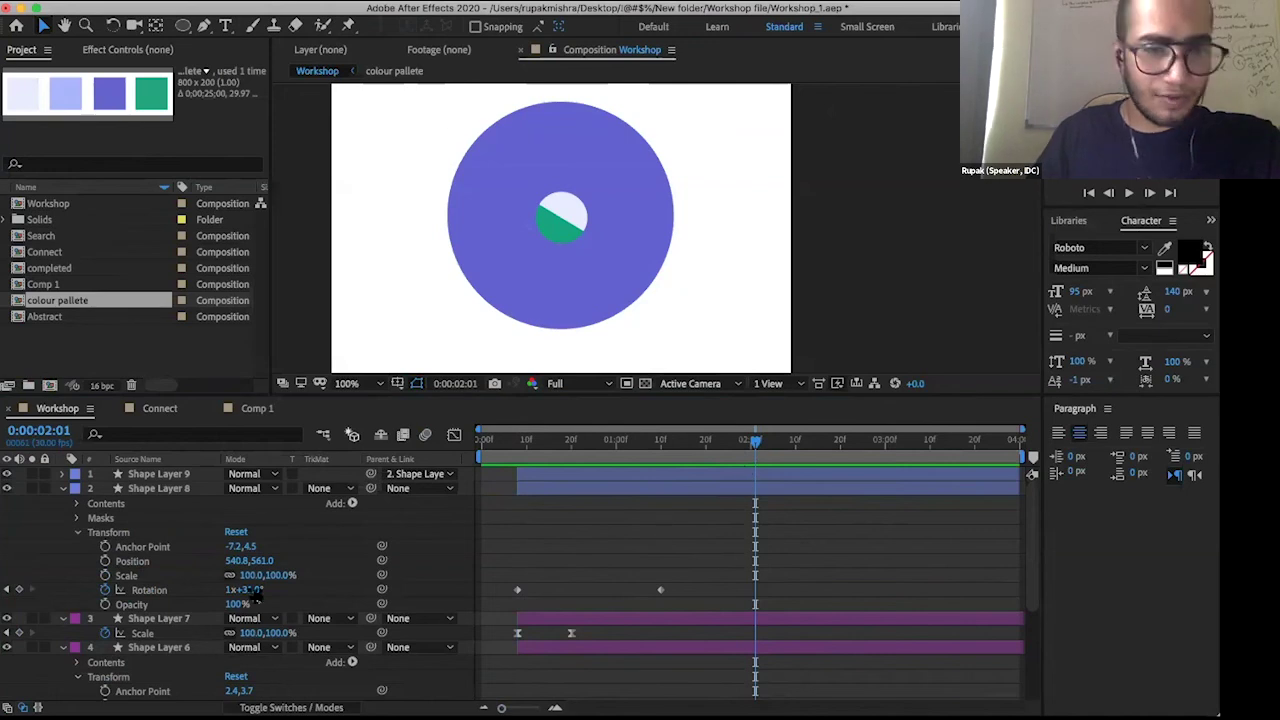
{"action": "left_click_drag", "start_coordinate": [240, 590], "coordinate": [185, 595]}
{"action": "left_click", "coordinate": [185, 595]}
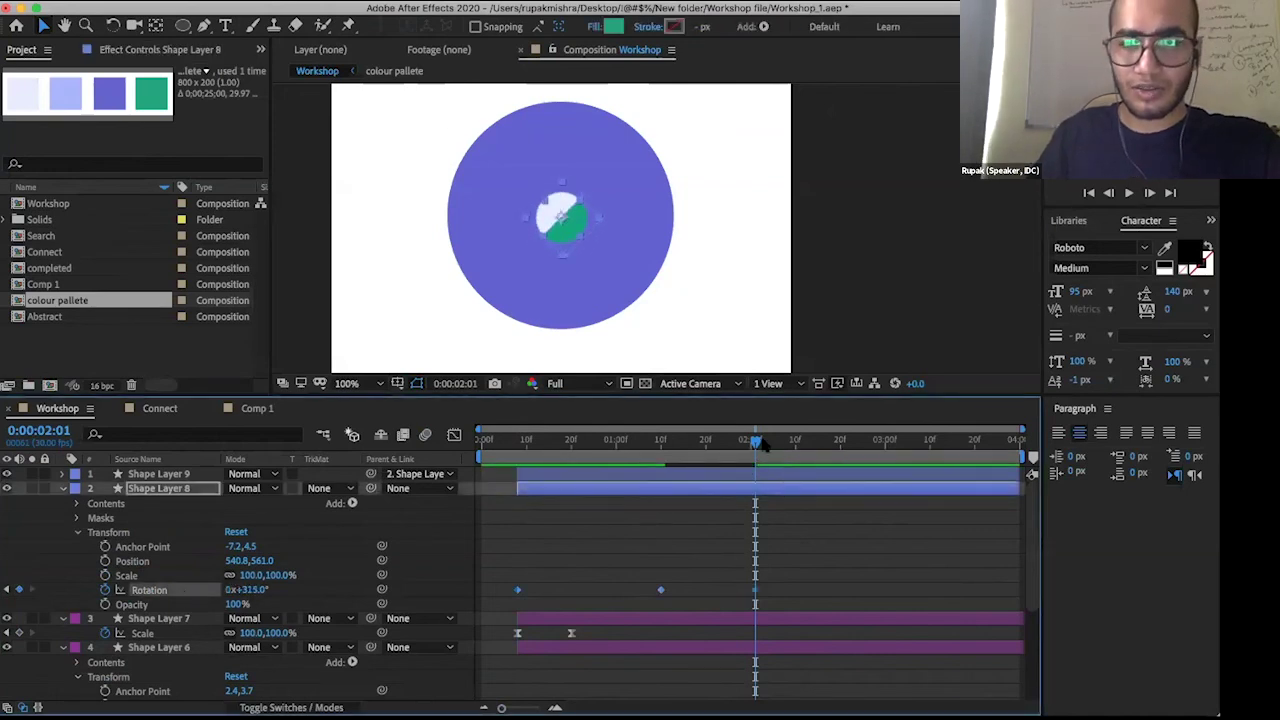
- Add Rotation keyframes to Shape Layer 8 of 1x+14.0° at 0:00:02:20 and 0x+348.0° at 0:00:03:11
{"action": "left_click", "coordinate": [840, 458]}
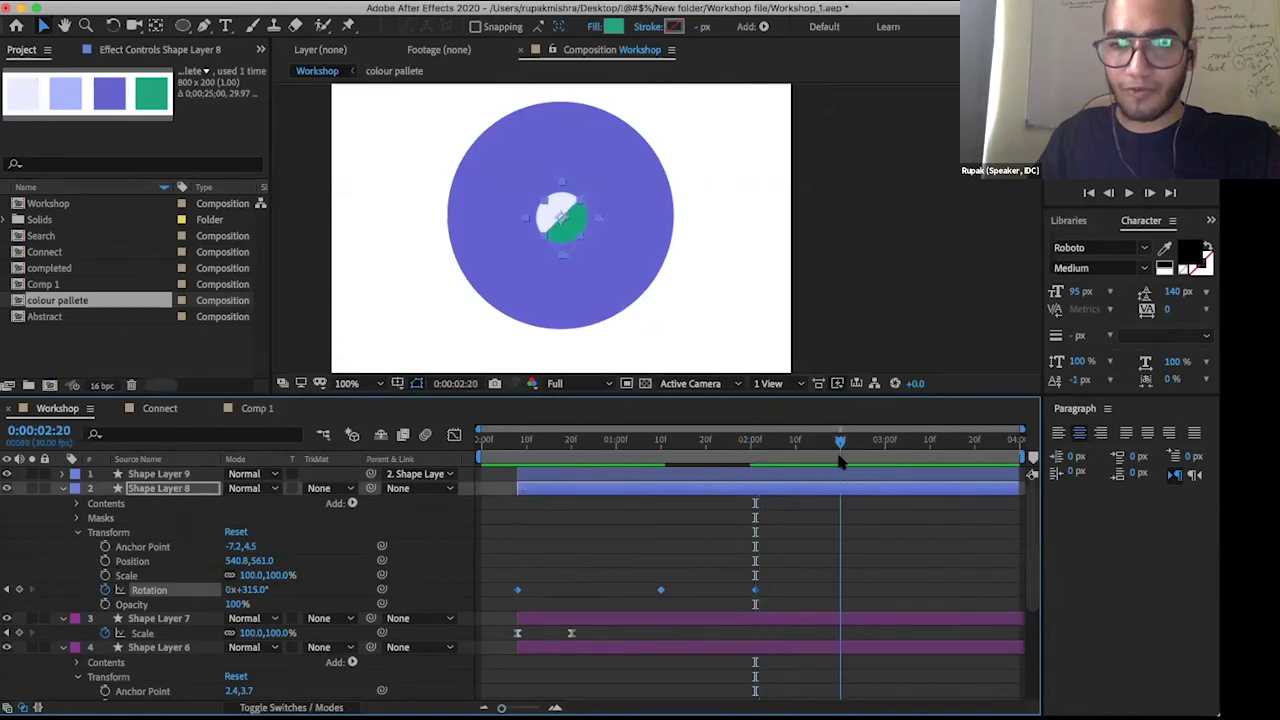
{"action": "mouse_move", "coordinate": [252, 590]}
{"action": "left_mouse_down"}
{"action": "mouse_move", "coordinate": [315, 566]}
{"action": "mouse_move", "coordinate": [253, 594]}
{"action": "left_mouse_up"}
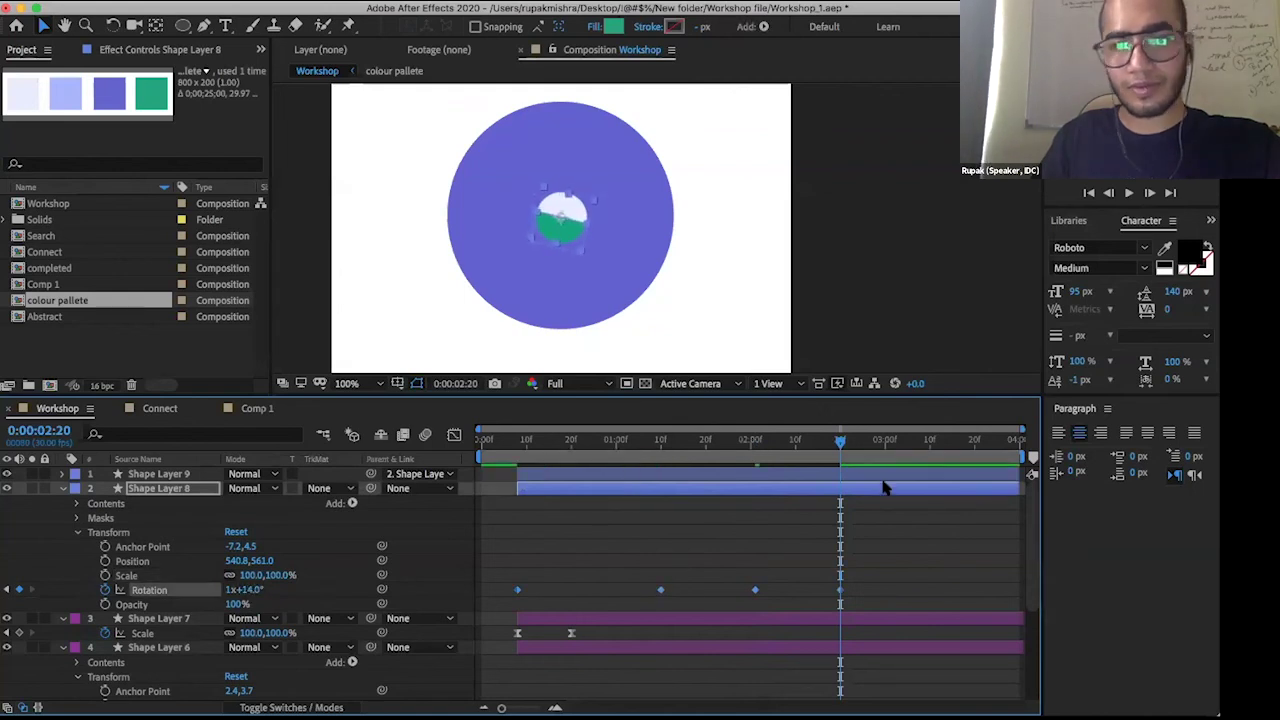
{"action": "left_click", "coordinate": [938, 443]}
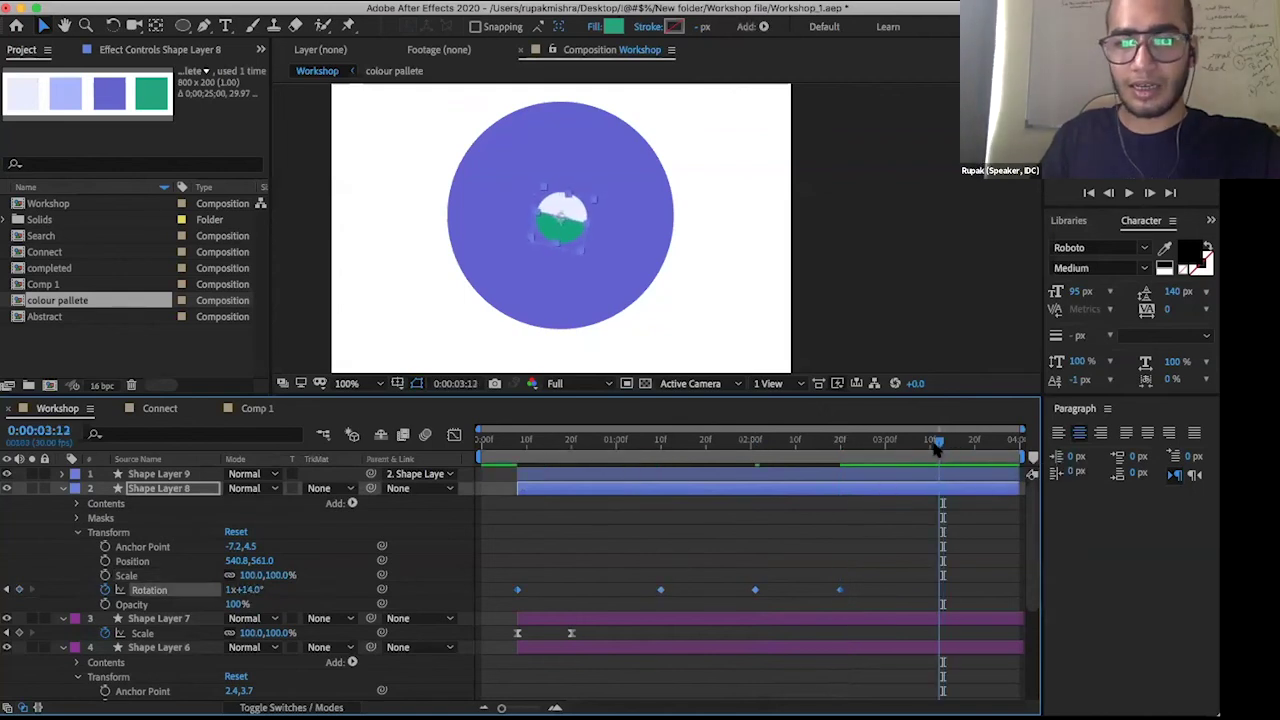
{"action": "double_click", "coordinate": [840, 590]}
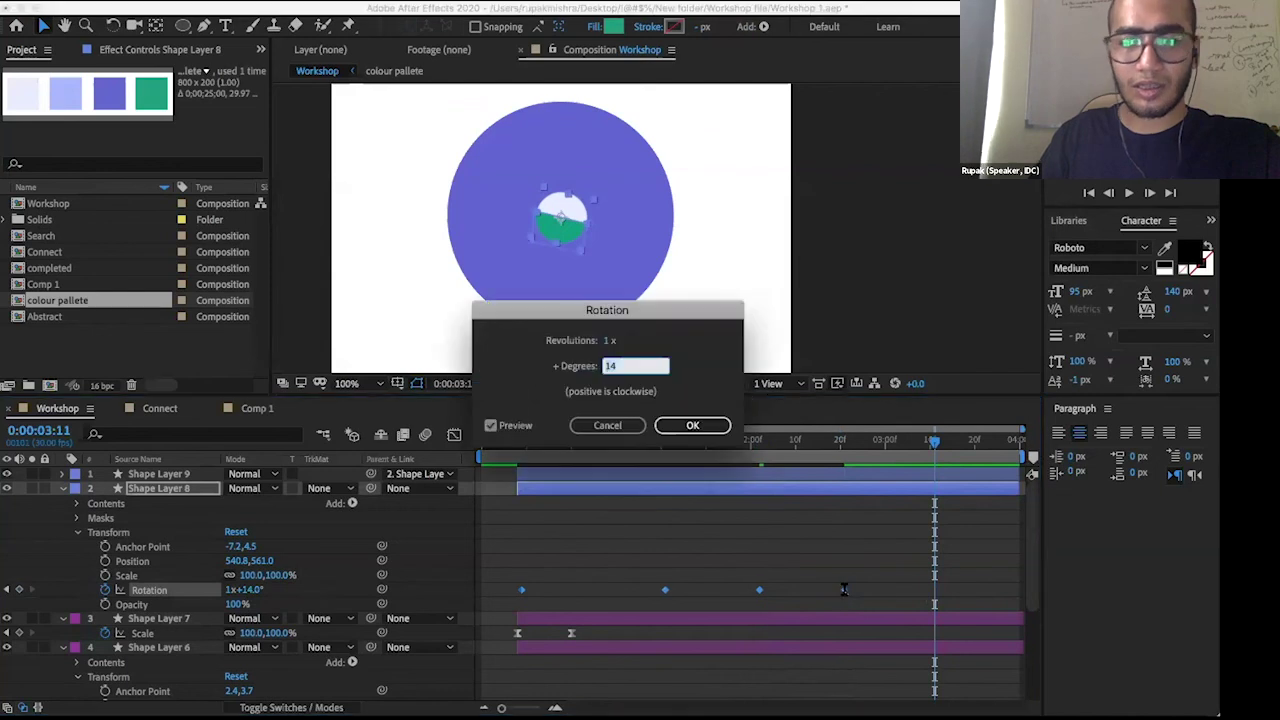
{"action": "left_click", "coordinate": [607, 425]}
{"action": "left_click_drag", "start_coordinate": [840, 590], "coordinate": [844, 590]}
{"action": "left_click", "coordinate": [522, 525]}
{"action": "left_click_drag", "start_coordinate": [256, 590], "coordinate": [234, 591]}
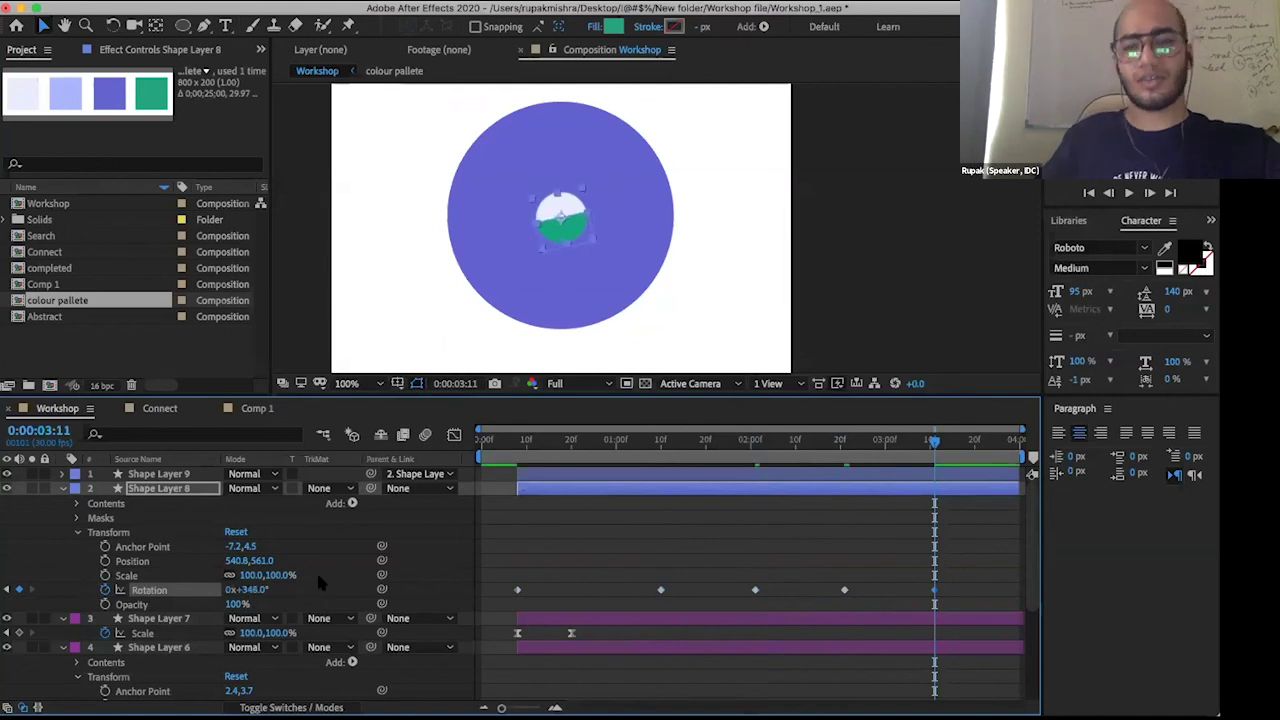
- Preview the inner circle's back-and-forth swing in the Workshop composition from frame 7
{"action": "key", "text": "space"}
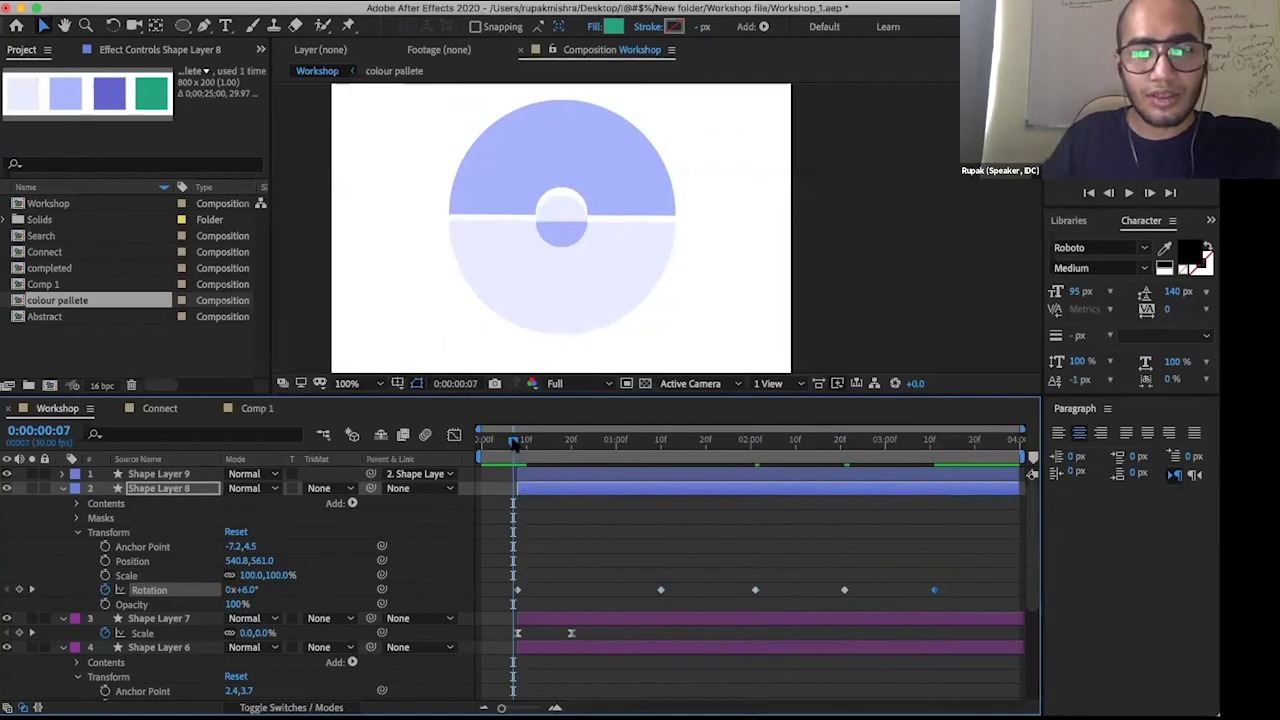
{"action": "key", "text": "space"}
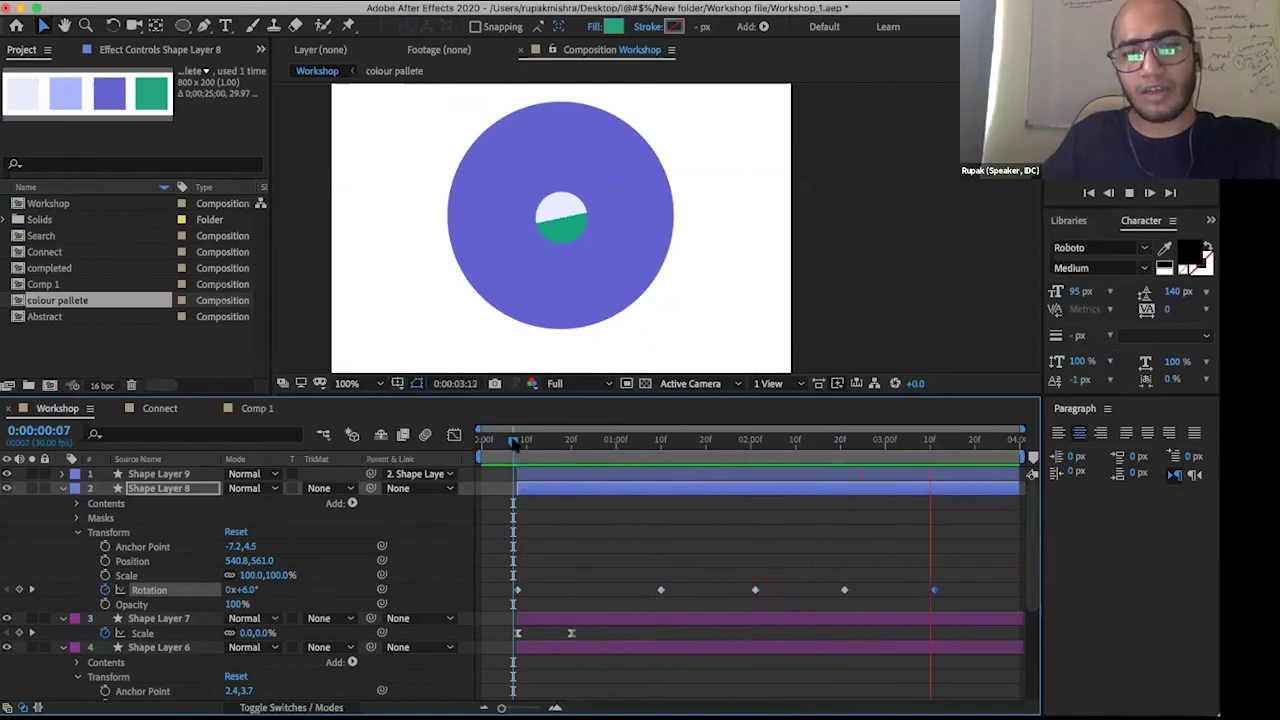
{"action": "key", "text": "space"}
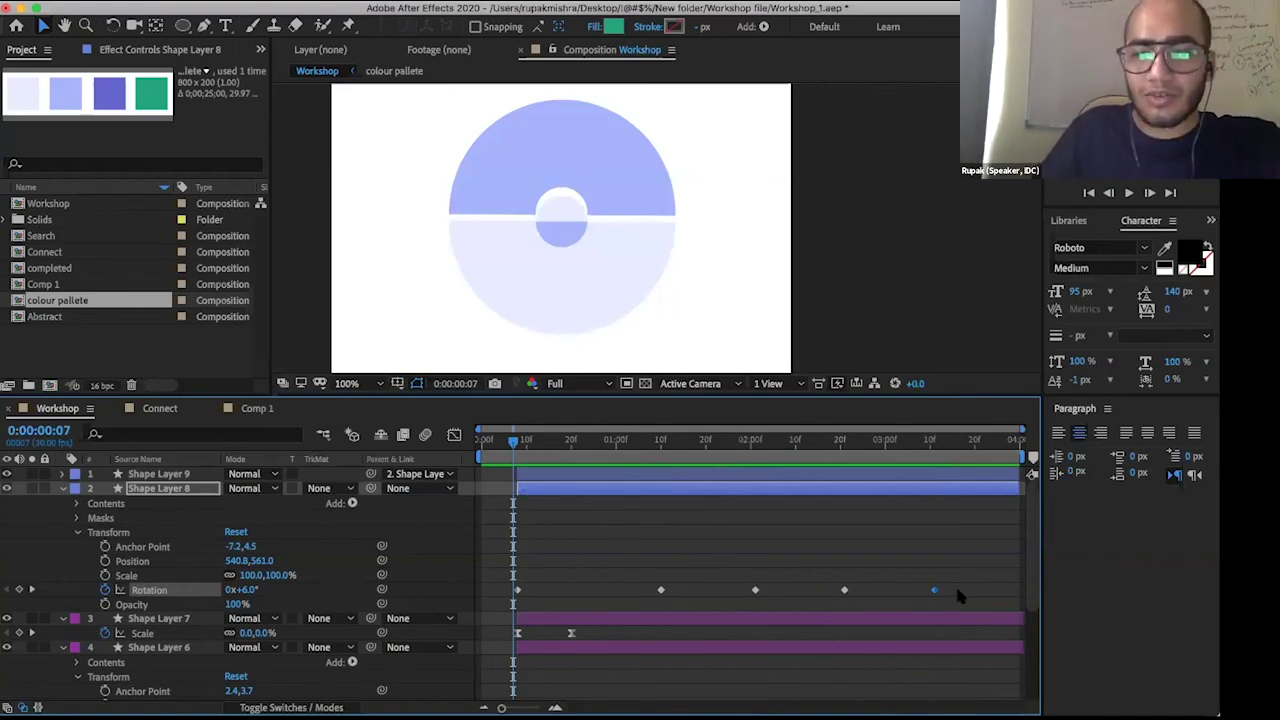
- Apply Easy Ease to all five Rotation keyframes of Shape Layer 8
{"action": "left_click_drag", "start_coordinate": [945, 584], "coordinate": [522, 596]}
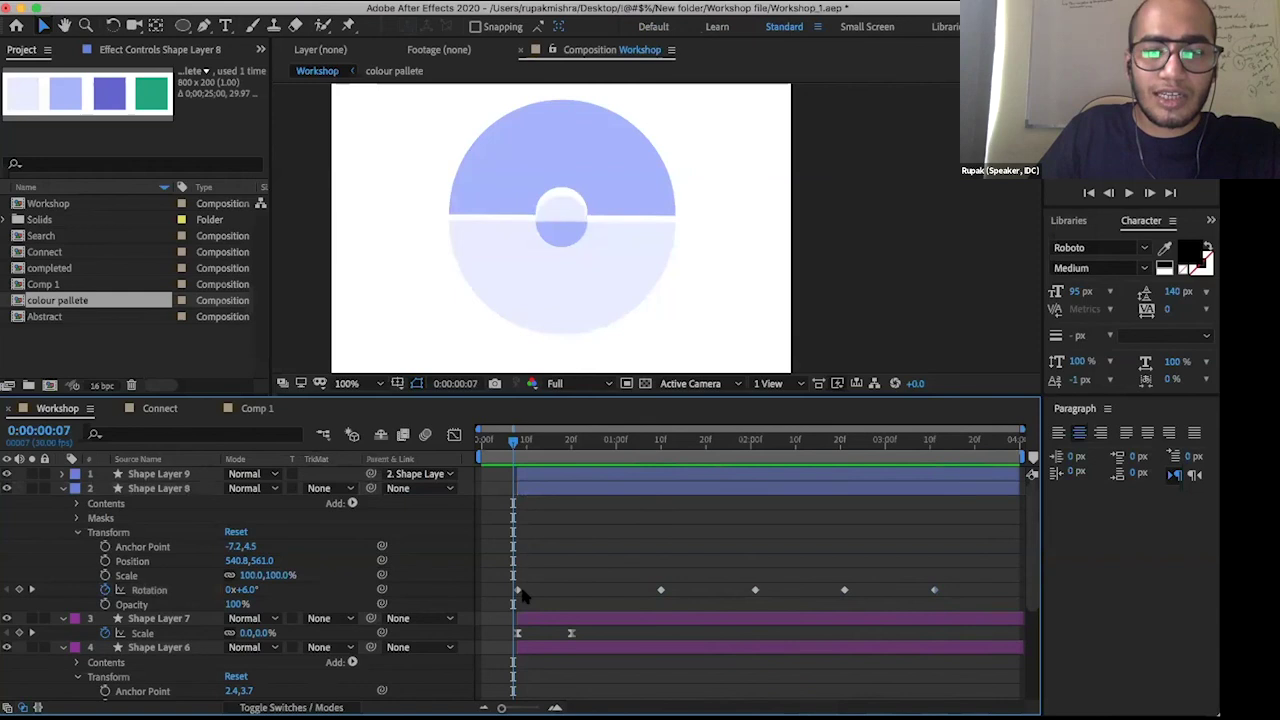
{"action": "left_click_drag", "start_coordinate": [945, 570], "coordinate": [514, 595]}
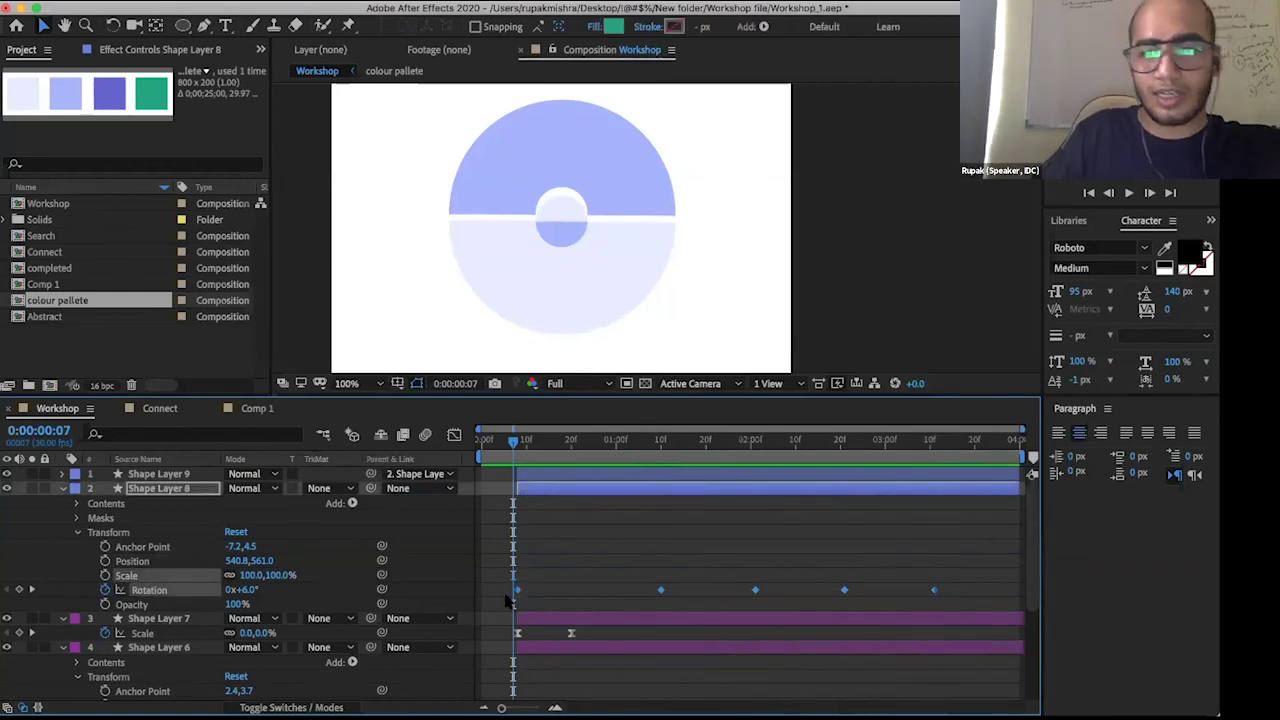
{"action": "right_click", "coordinate": [936, 592]}
{"action": "mouse_move", "coordinate": [960, 712]}
{"action": "left_click", "coordinate": [791, 629]}
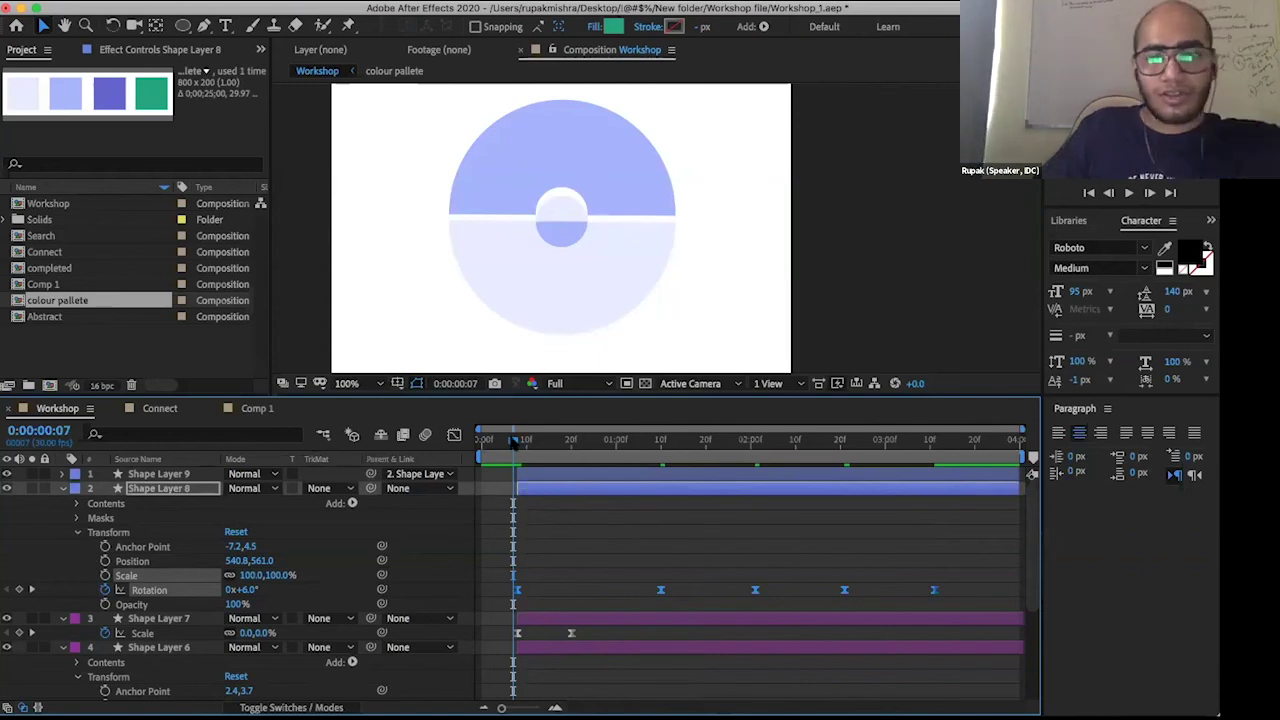
- Preview the eased rotation of the inner half circles several times from frame 7
{"action": "key", "text": "space"}
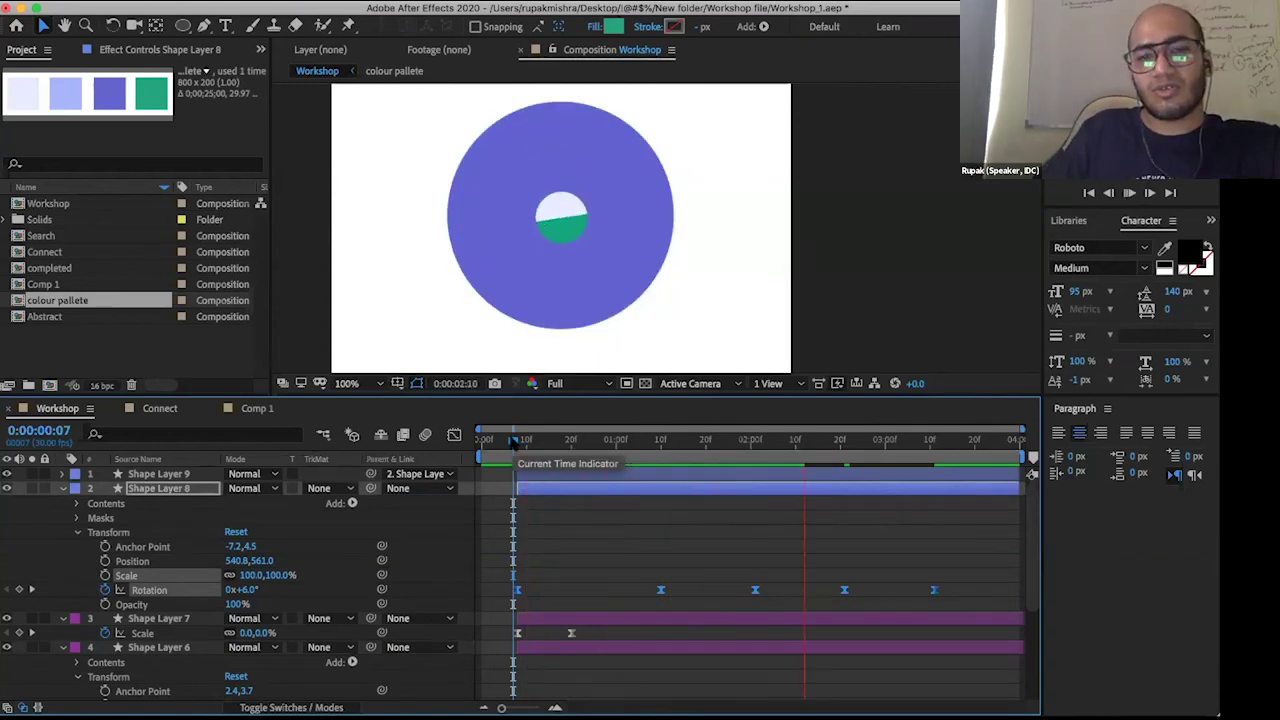
{"action": "key", "text": "space"}
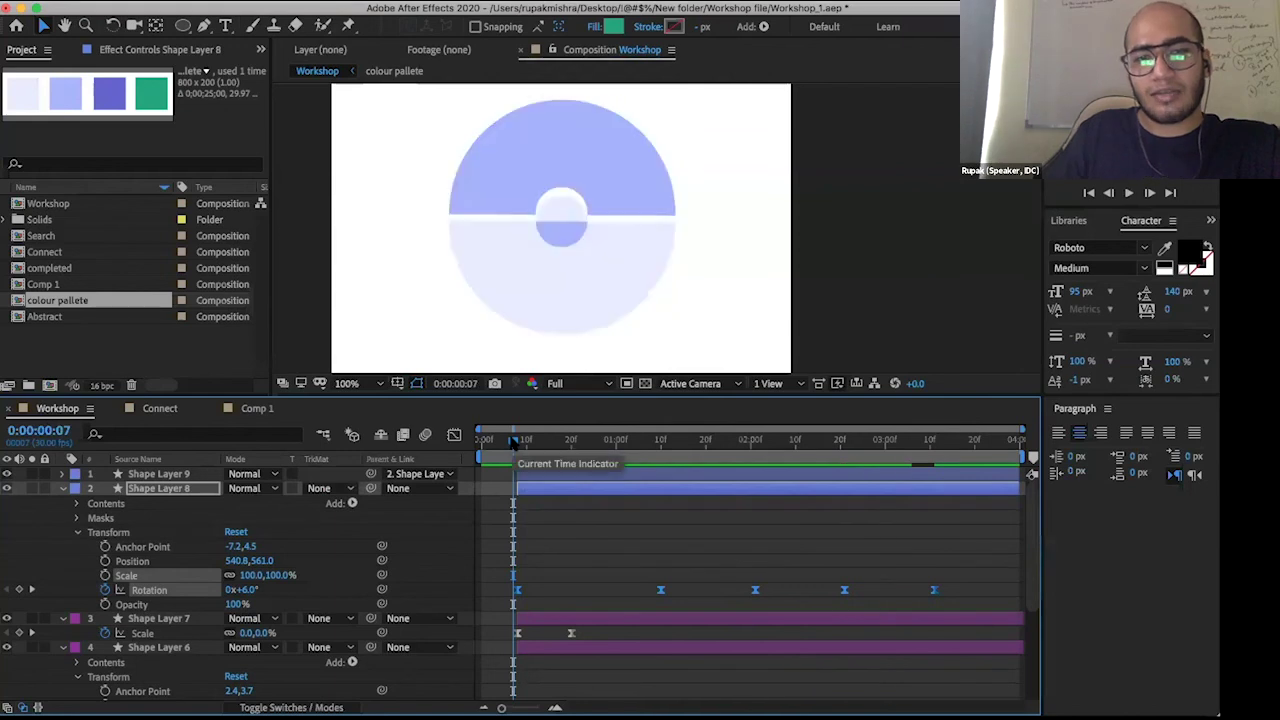
{"action": "key", "text": "space"}
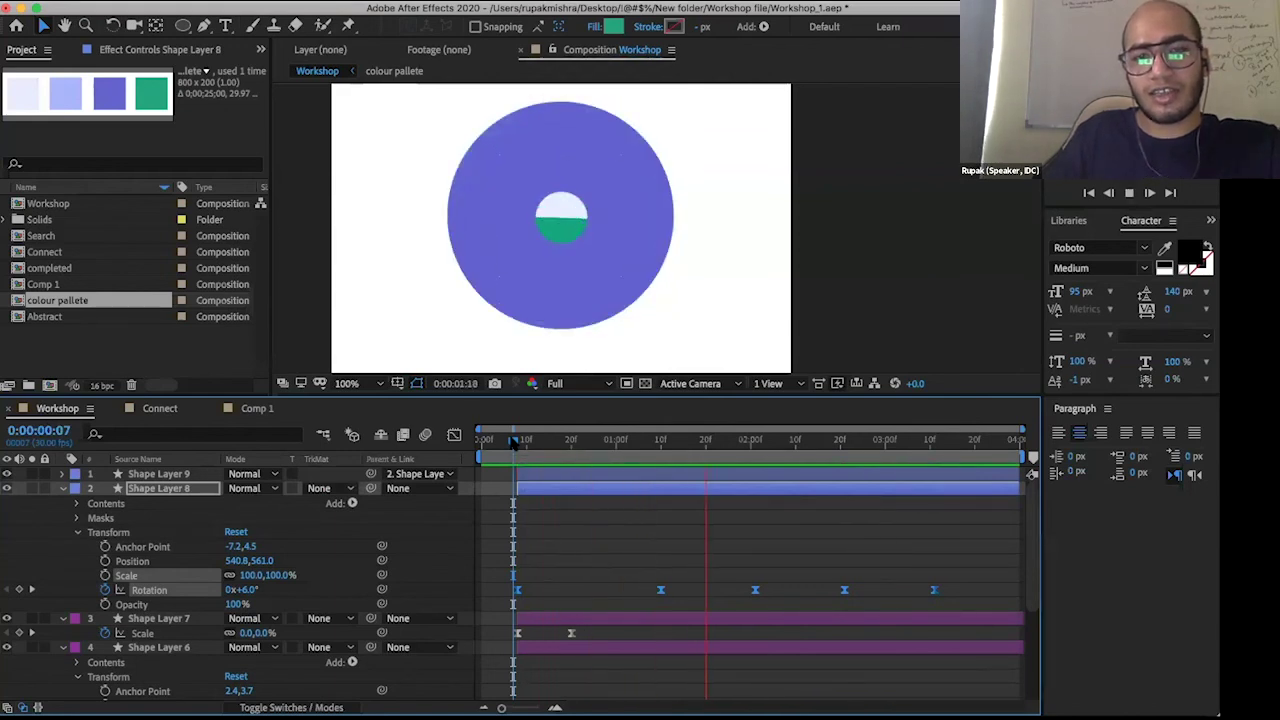
{"action": "key", "text": "space"}
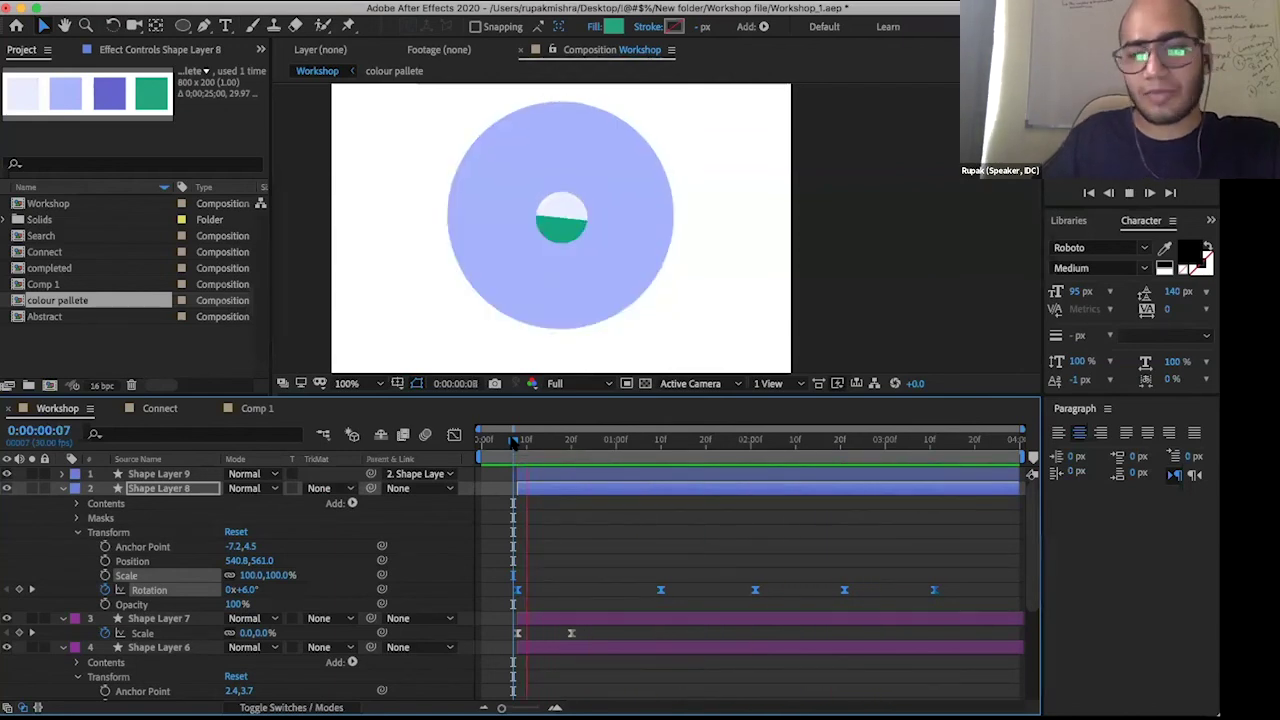
{"action": "key", "text": "space"}
{"action": "key", "text": "space"}
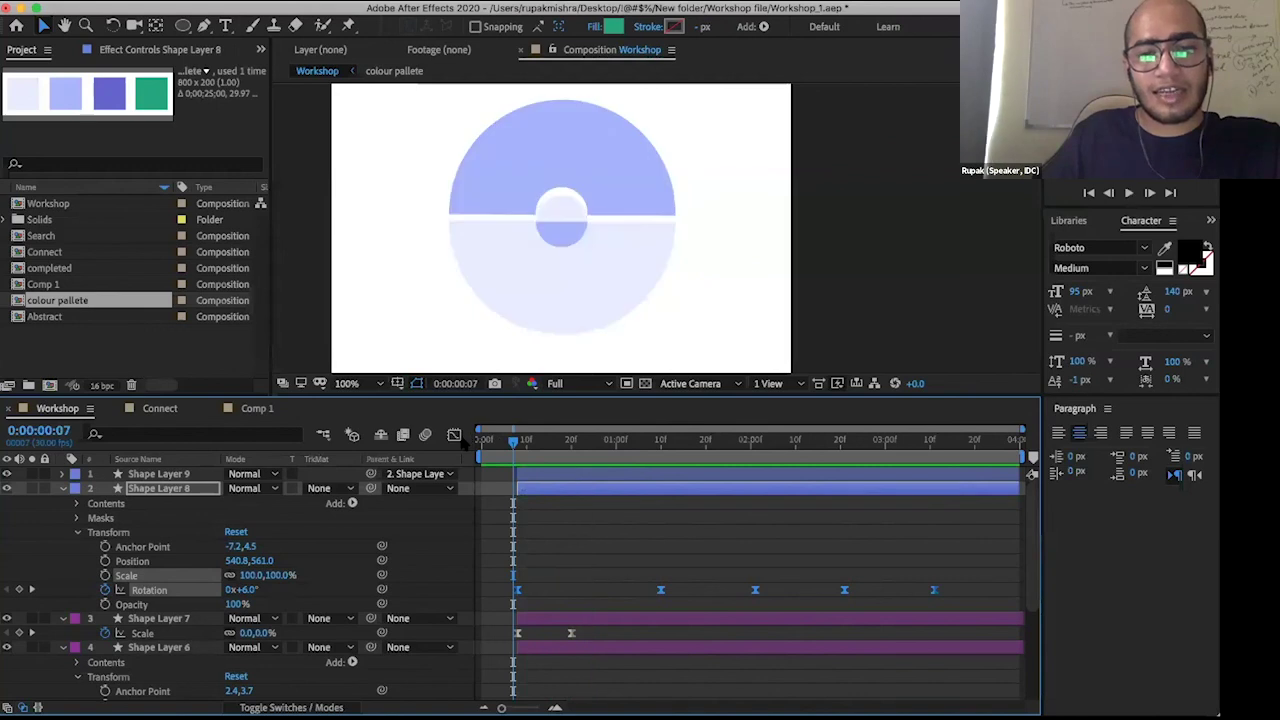
- Reshape Shape Layer 8's rotation speed graph so the first swing peaks early and slows gradually into the second keyframe
{"action": "left_click", "coordinate": [455, 436]}
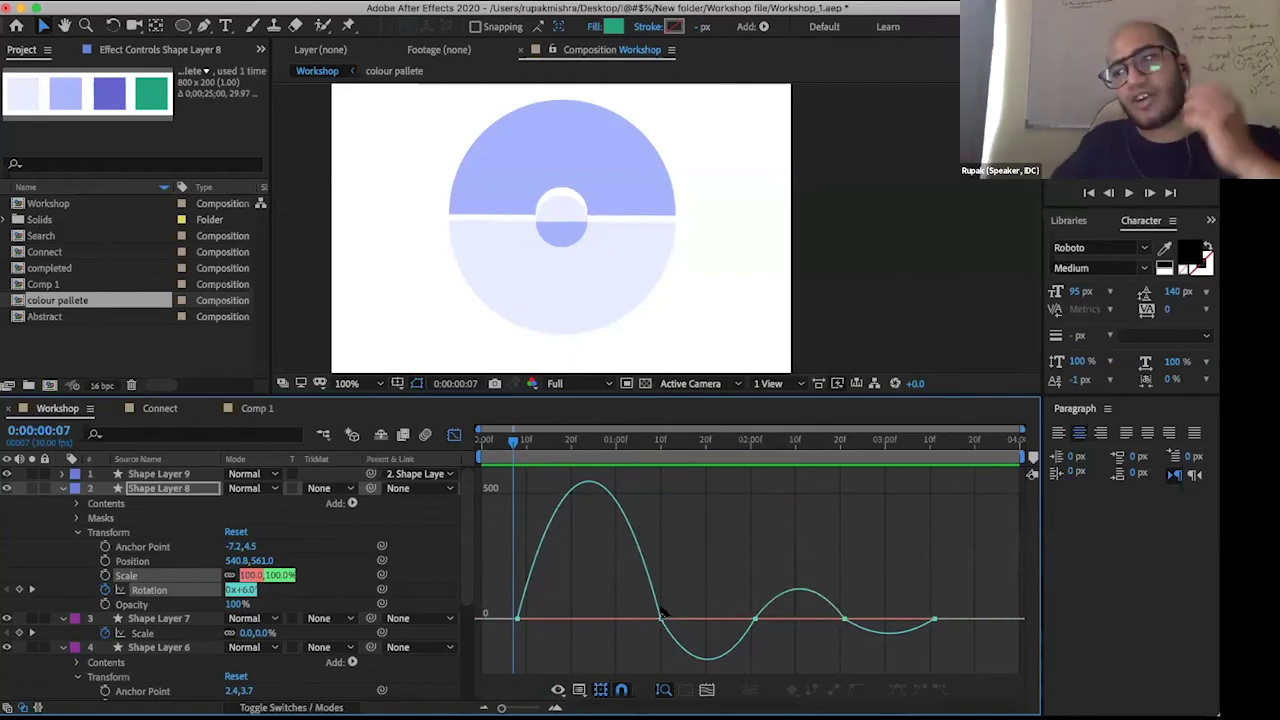
{"action": "mouse_move", "coordinate": [662, 614]}
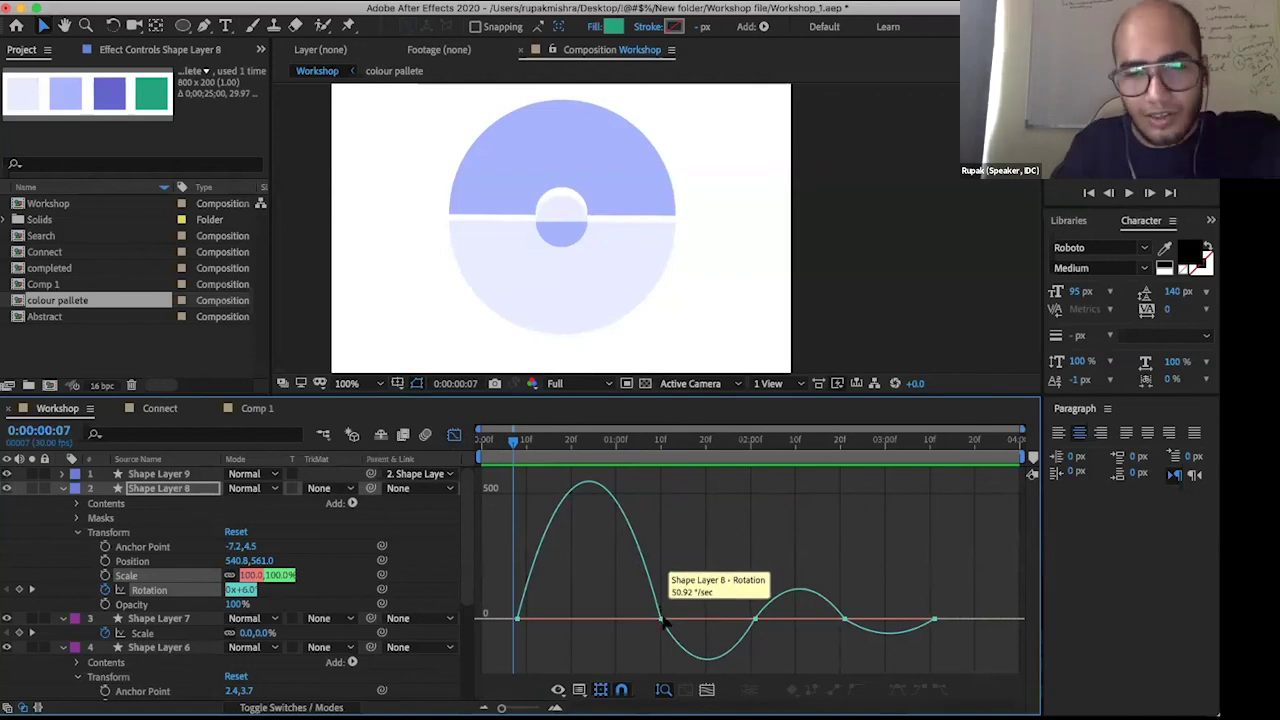
{"action": "left_click", "coordinate": [660, 622]}
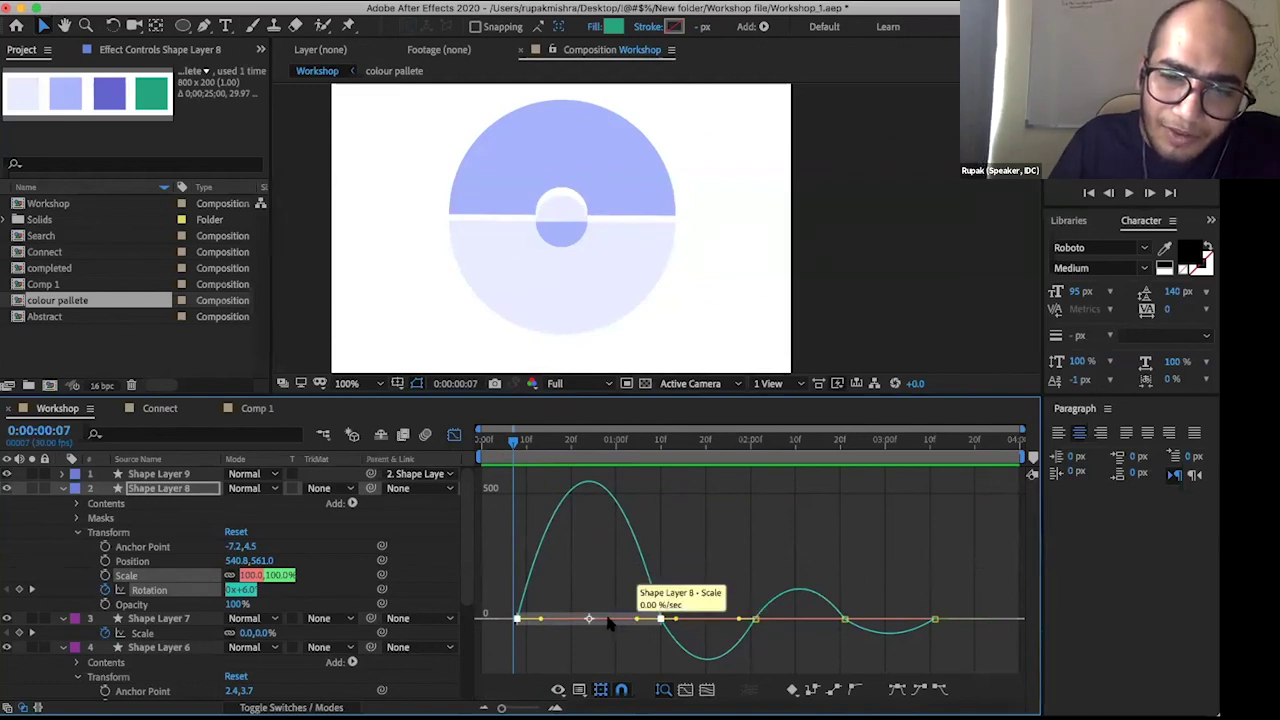
{"action": "left_click_drag", "start_coordinate": [604, 622], "coordinate": [788, 540]}
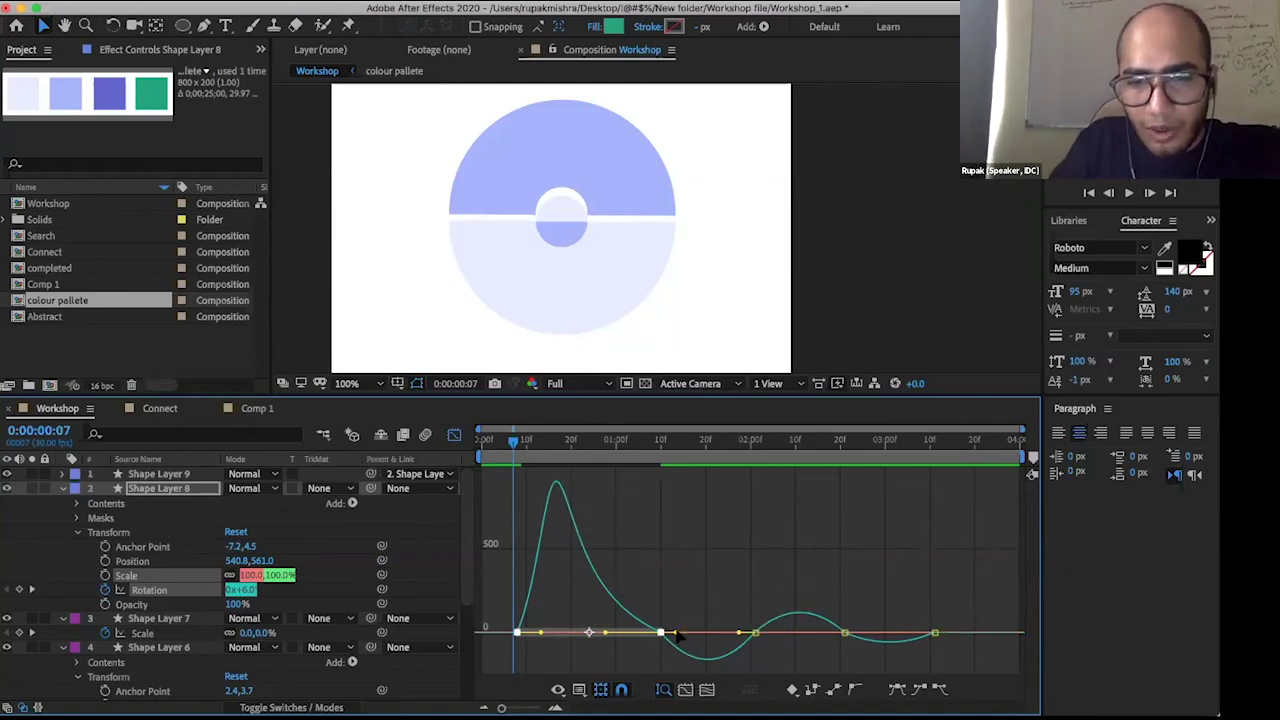
{"action": "mouse_move", "coordinate": [684, 636]}
{"action": "left_mouse_down"}
{"action": "mouse_move", "coordinate": [644, 632]}
{"action": "mouse_move", "coordinate": [684, 636]}
{"action": "left_mouse_up"}
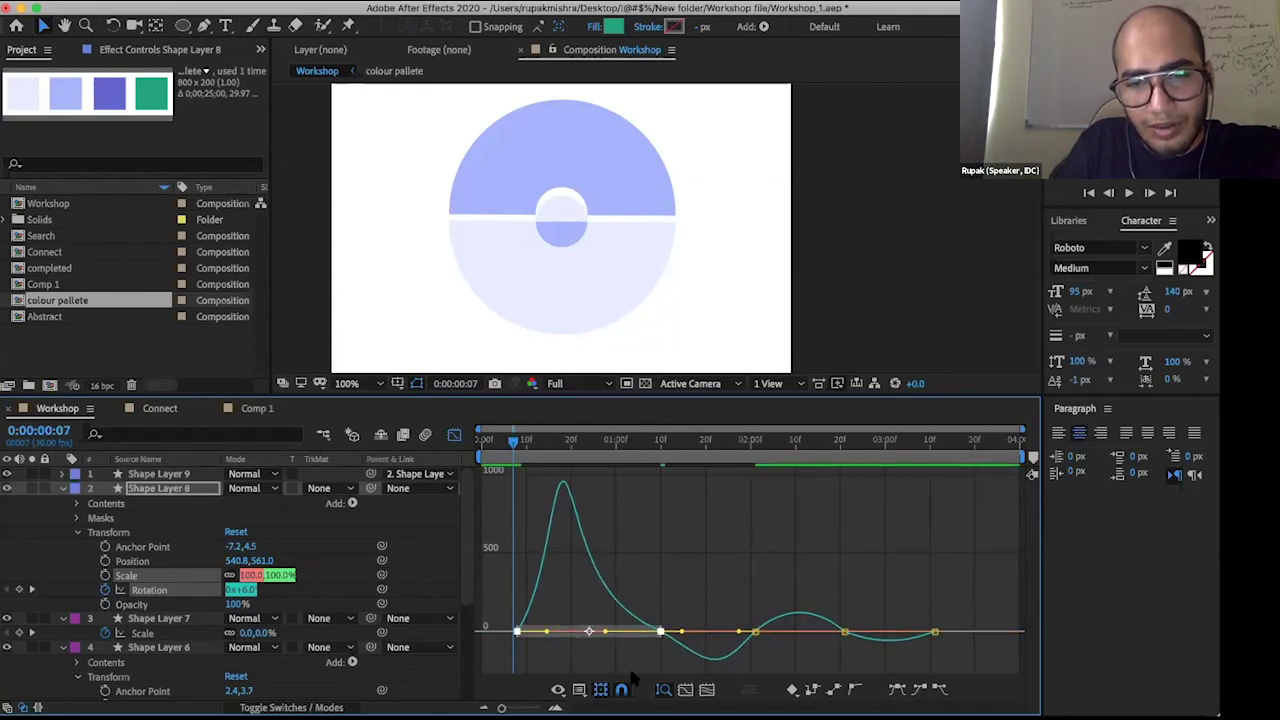
- Lengthen the outgoing influence of the second Rotation keyframe so the first backward swing starts slowly and peaks late
{"action": "left_click", "coordinate": [660, 642]}
{"action": "left_click", "coordinate": [660, 634]}
{"action": "left_click_drag", "start_coordinate": [684, 636], "coordinate": [700, 645]}
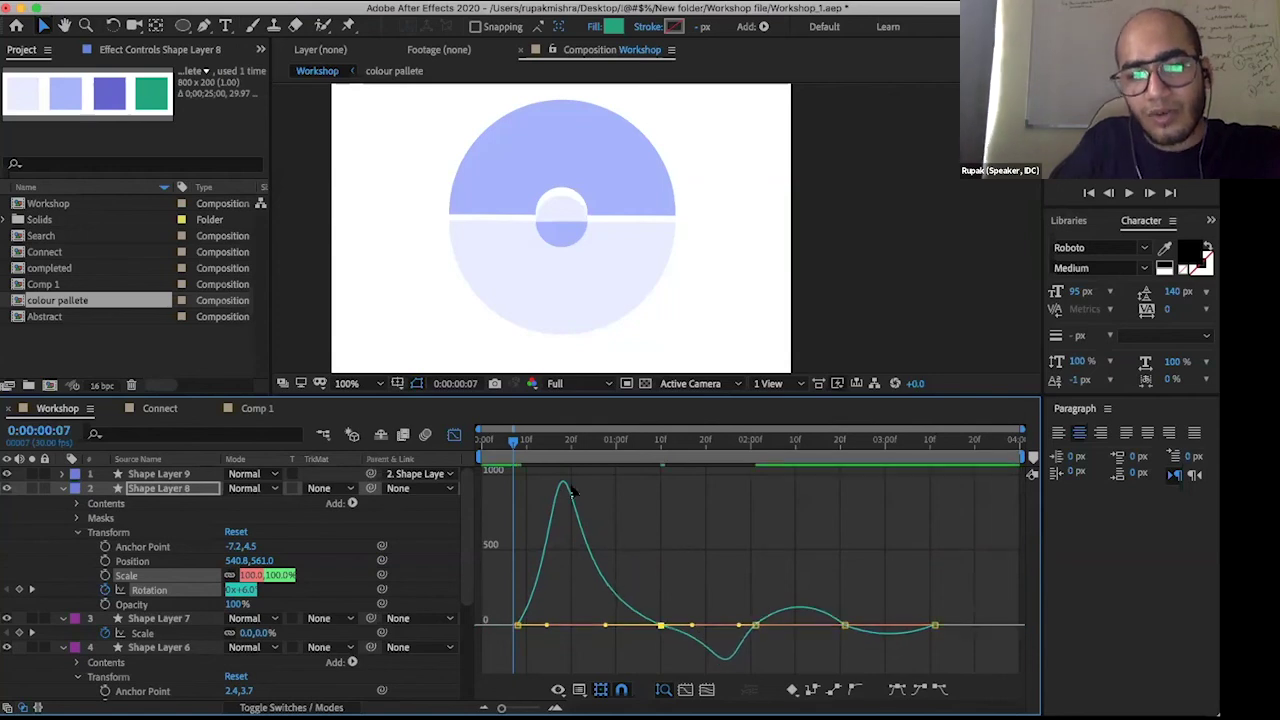
{"action": "left_click", "coordinate": [646, 610]}
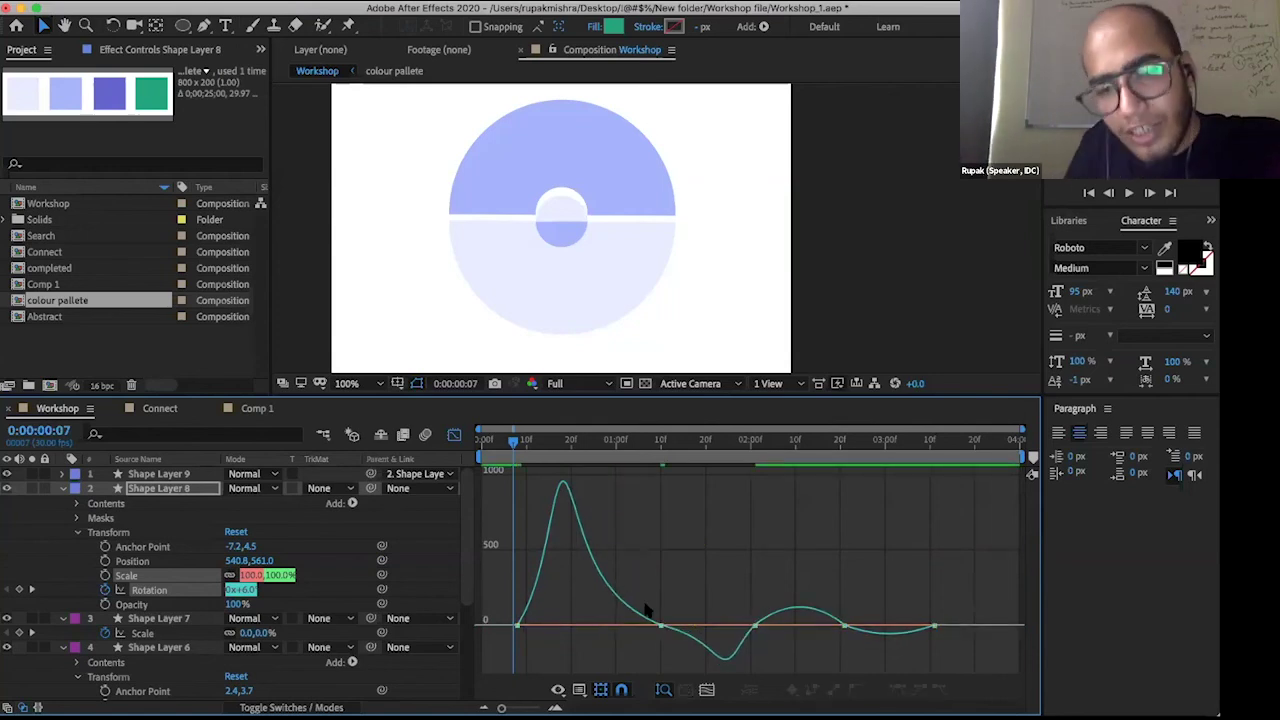
- Adjust the influences of the third and fourth Rotation keyframes so the second forward swing peaks early and the final backward swing peaks late
{"action": "left_click", "coordinate": [755, 626]}
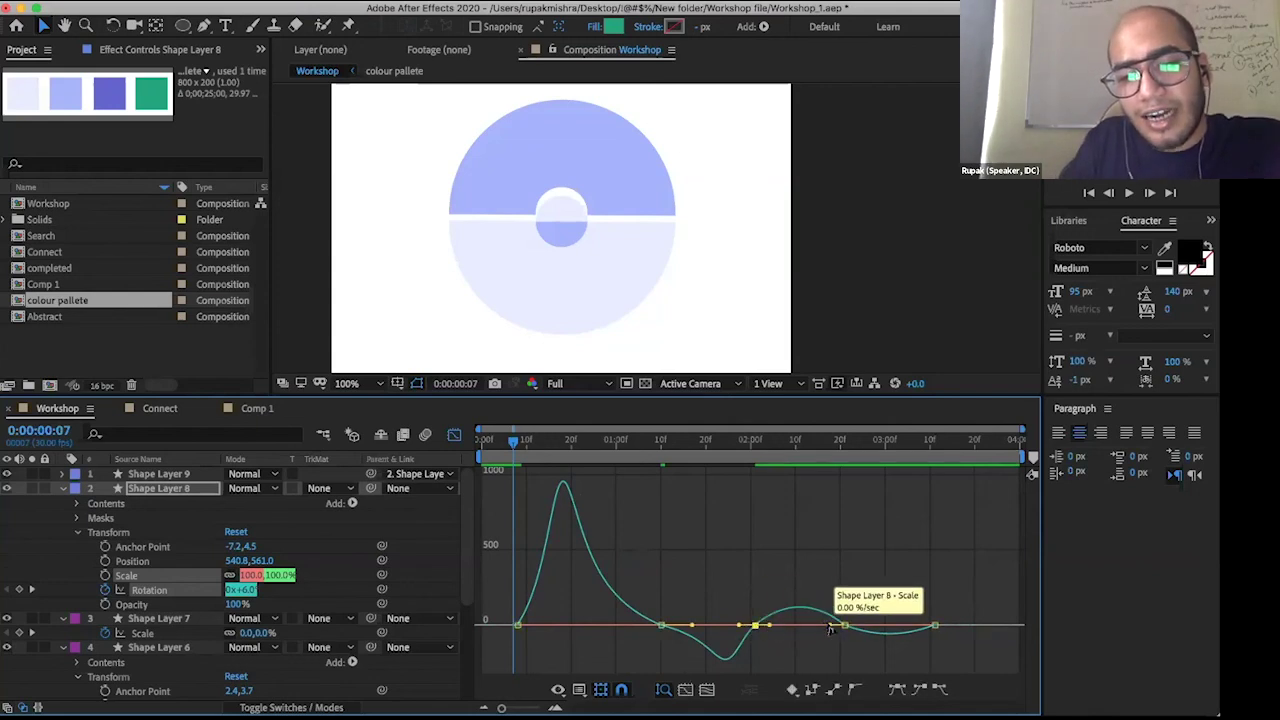
{"action": "left_click_drag", "start_coordinate": [830, 628], "coordinate": [771, 628]}
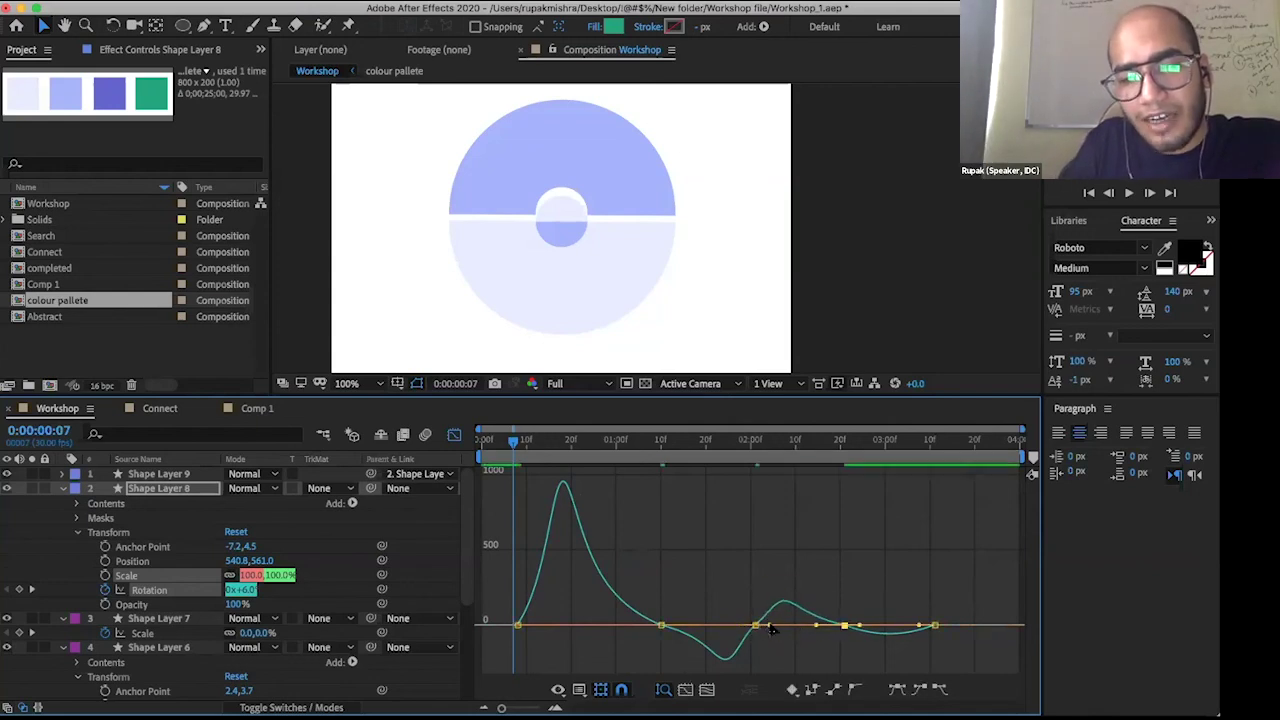
{"action": "left_click", "coordinate": [771, 628]}
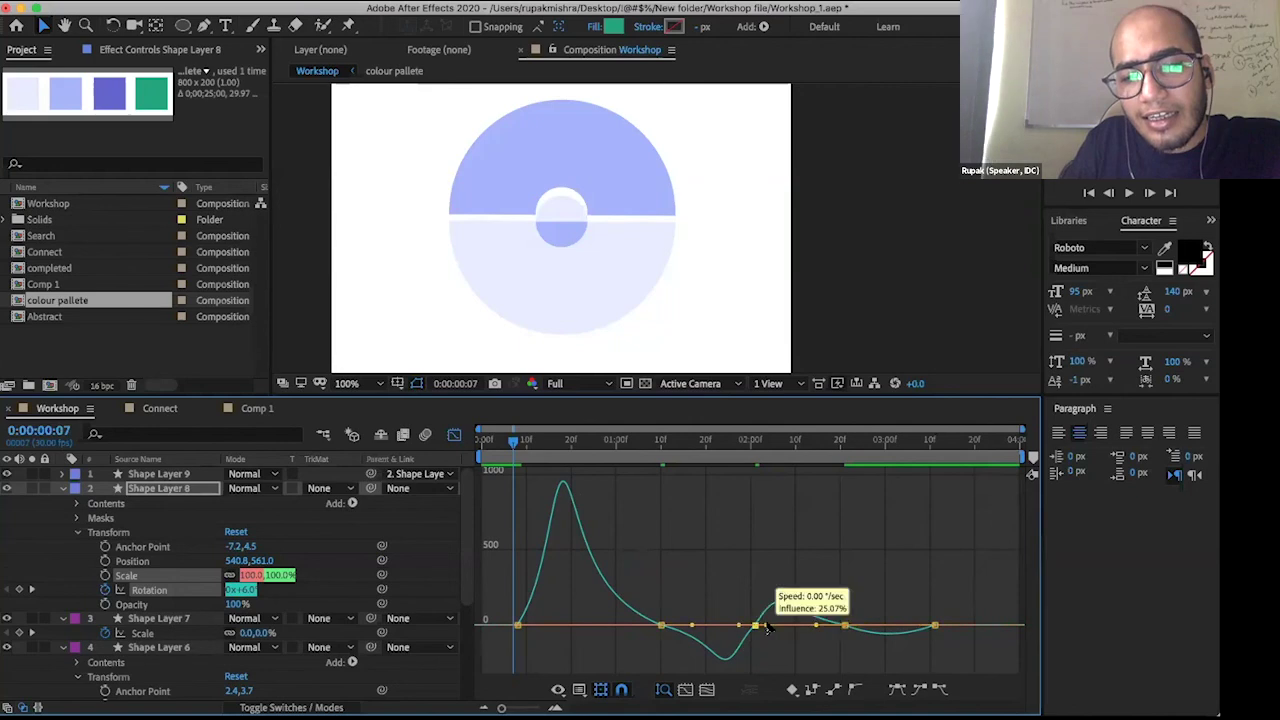
{"action": "left_click", "coordinate": [847, 627]}
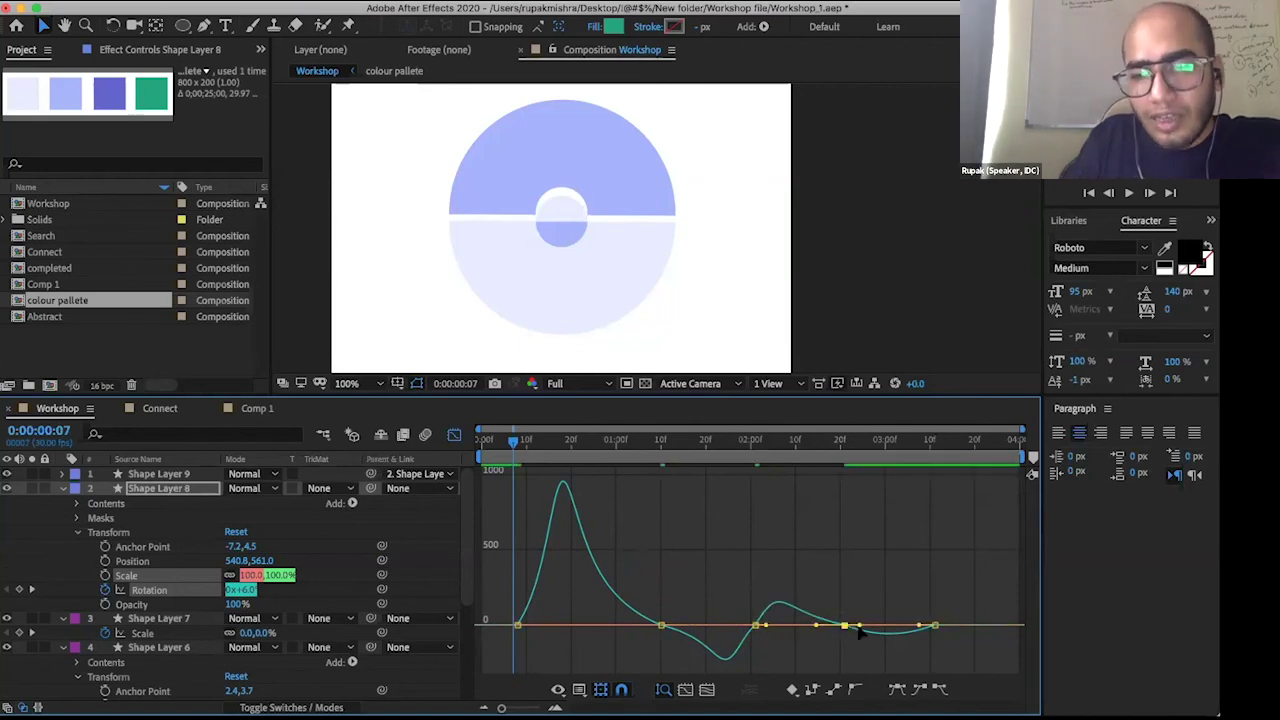
{"action": "left_click_drag", "start_coordinate": [860, 626], "coordinate": [875, 632]}
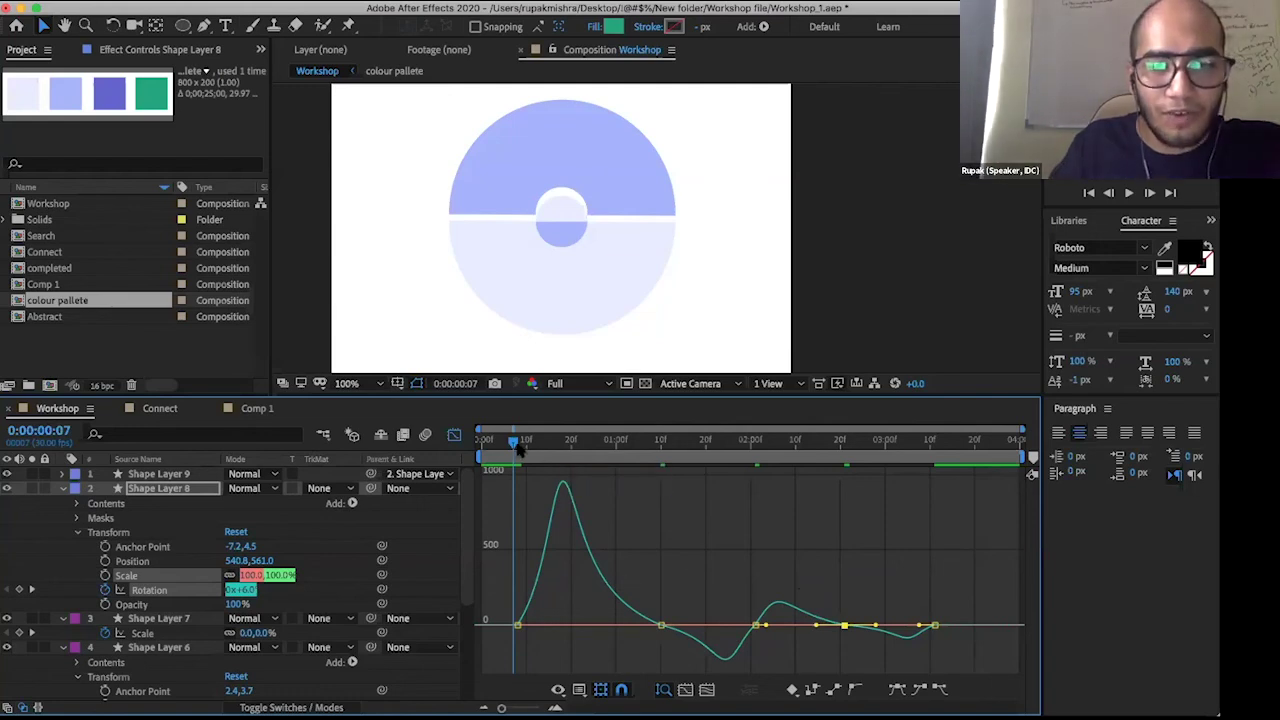
- Return from the speed graph to the layer bars and preview the whole composition from frame 0
{"action": "mouse_move", "coordinate": [517, 450]}
{"action": "left_mouse_down"}
{"action": "mouse_move", "coordinate": [483, 450]}
{"action": "mouse_move", "coordinate": [514, 450]}
{"action": "left_mouse_up"}
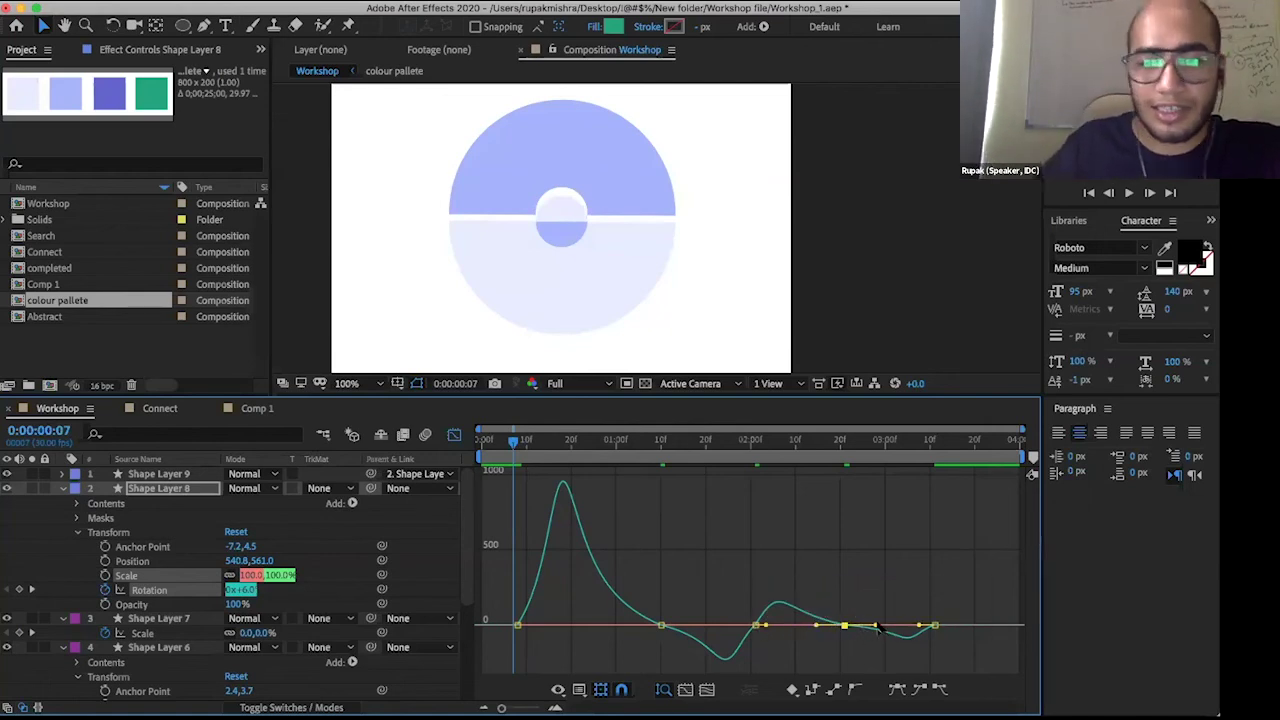
{"action": "key", "text": "Page_Up"}
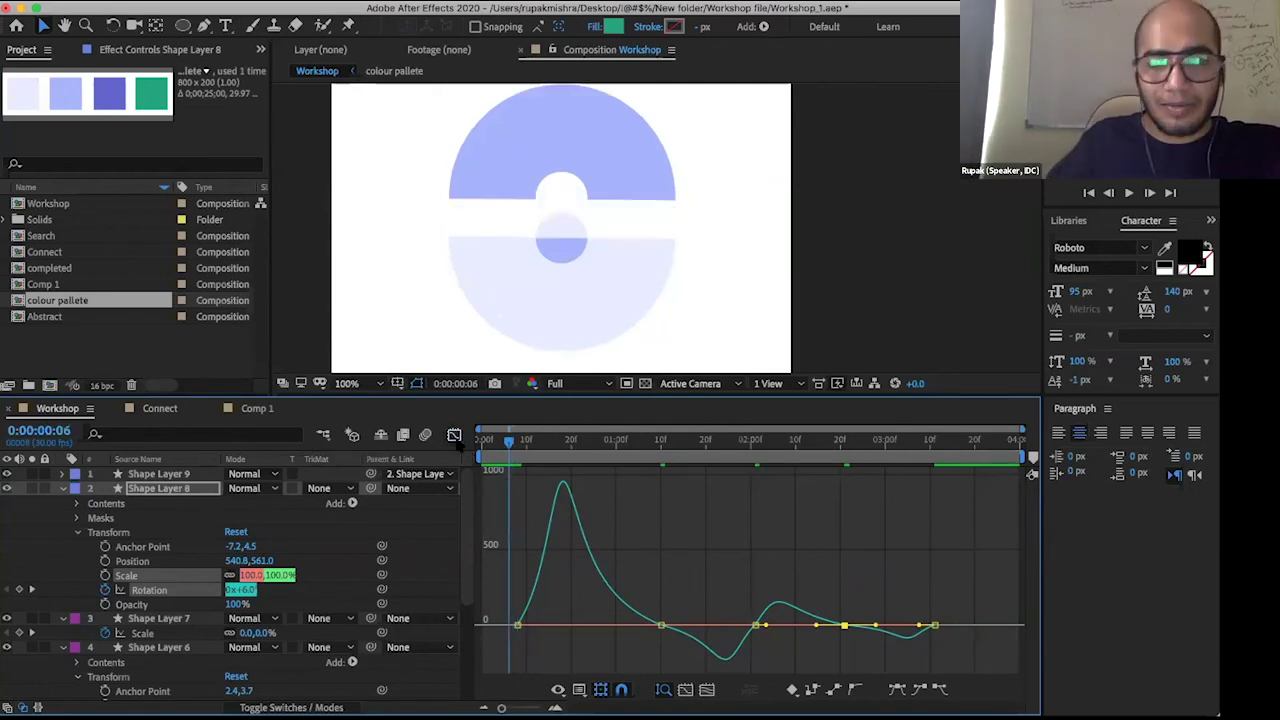
{"action": "left_click", "coordinate": [454, 435]}
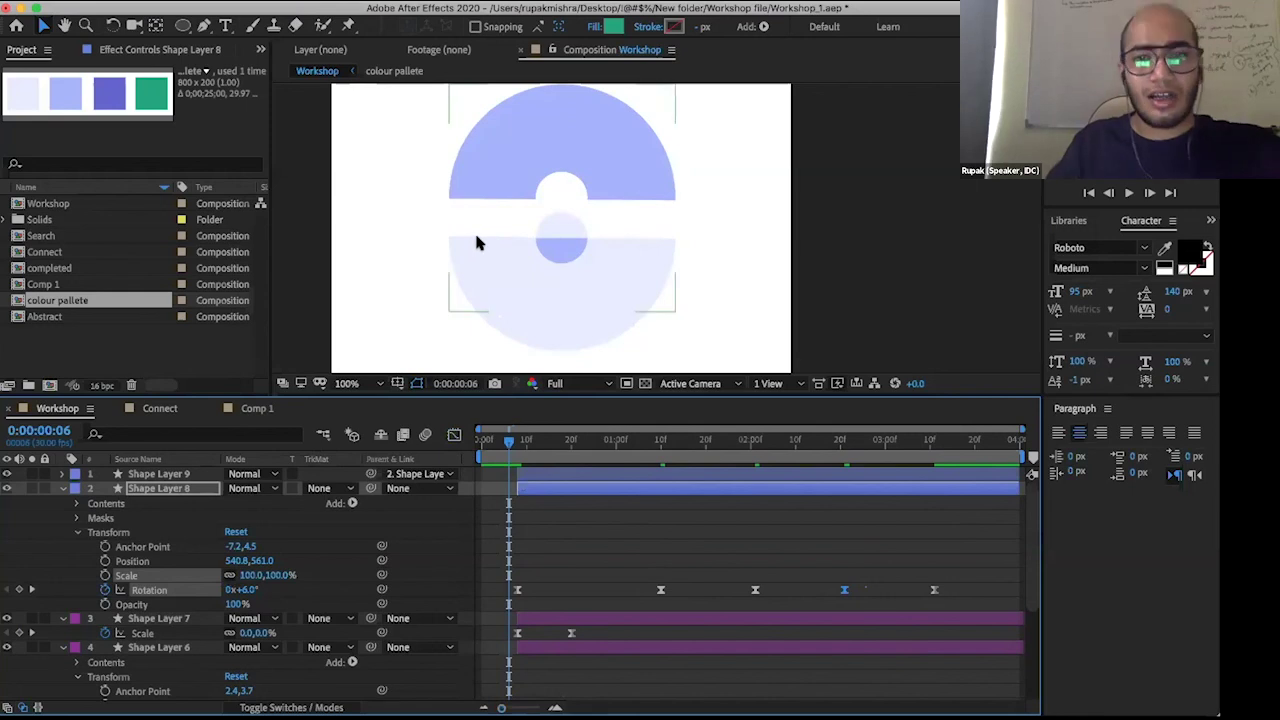
{"action": "scroll", "coordinate": [665, 195], "scroll_direction": "down", "scroll_amount": 4}
{"action": "scroll", "coordinate": [670, 204], "scroll_direction": "up", "scroll_amount": 1}
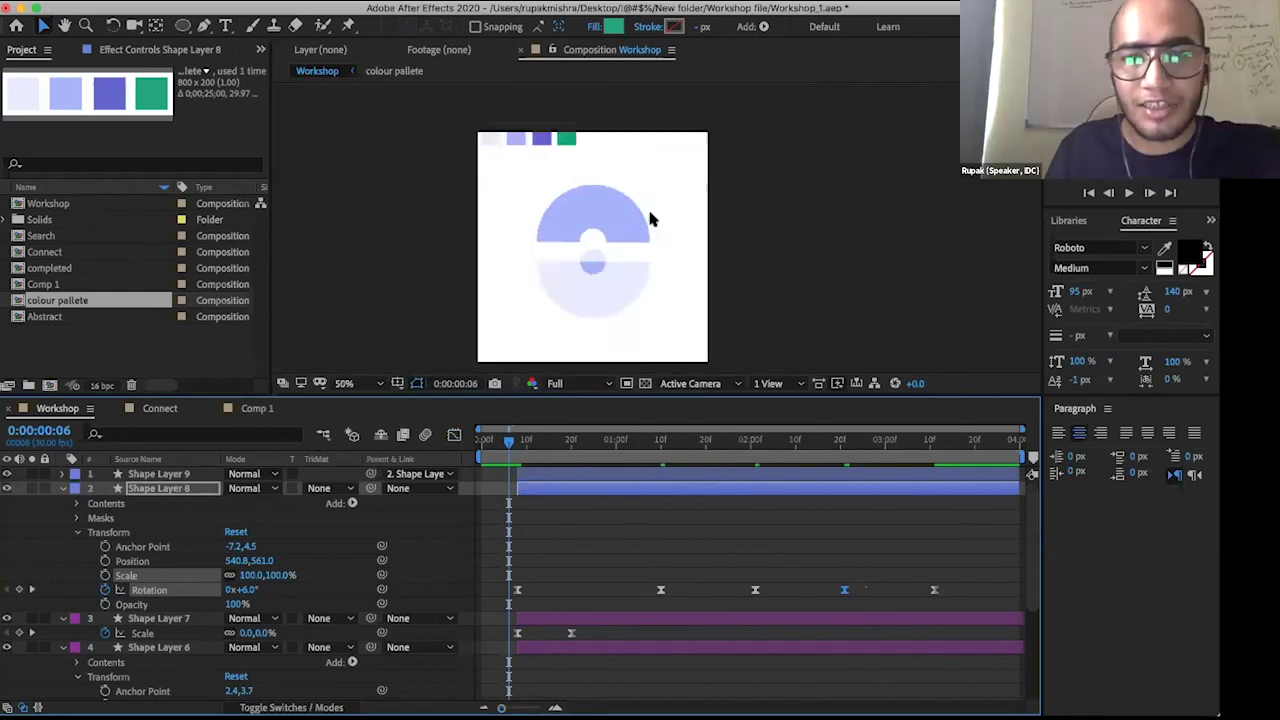
{"action": "scroll", "coordinate": [651, 217], "scroll_direction": "down", "scroll_amount": 1}
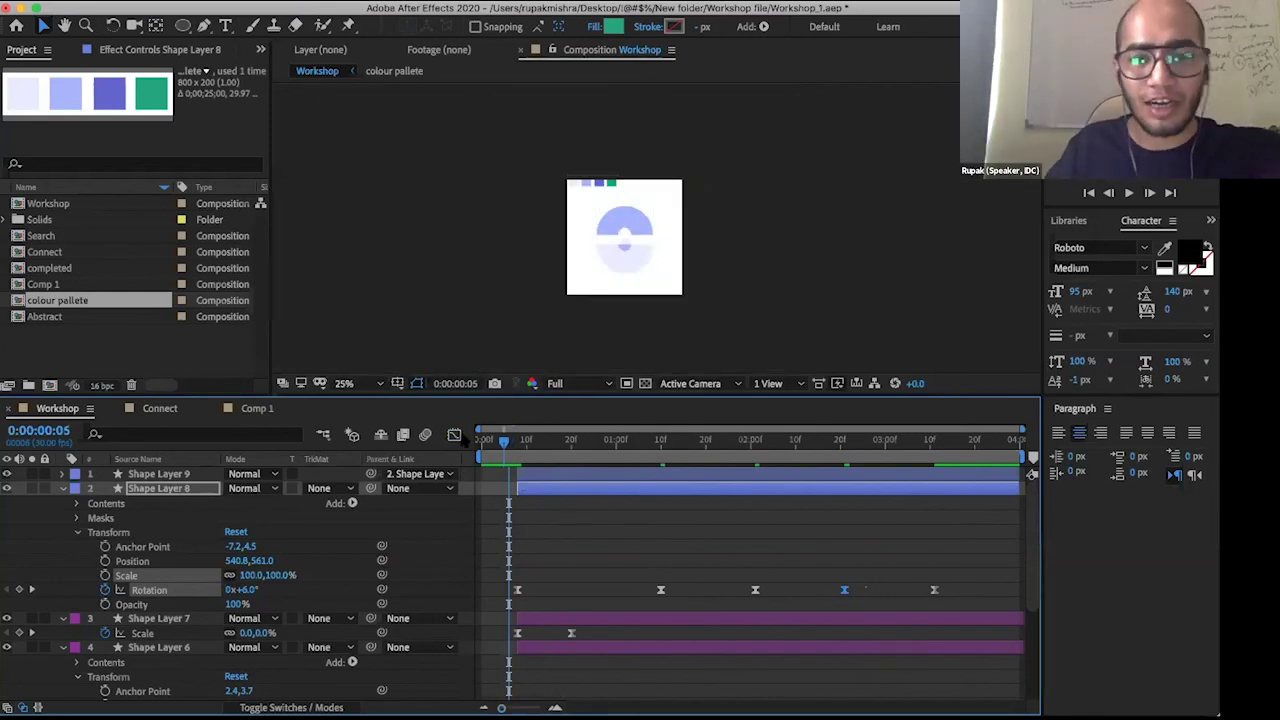
{"action": "left_click", "coordinate": [486, 452]}
{"action": "key", "text": "space"}
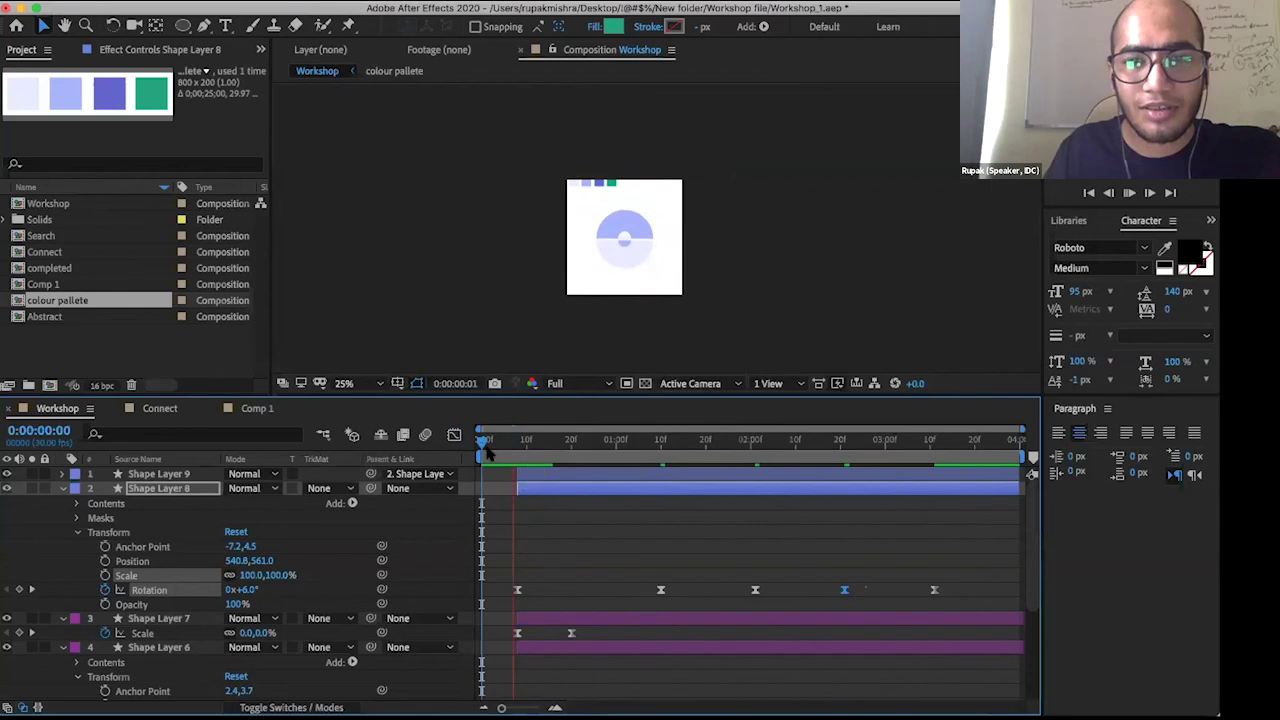